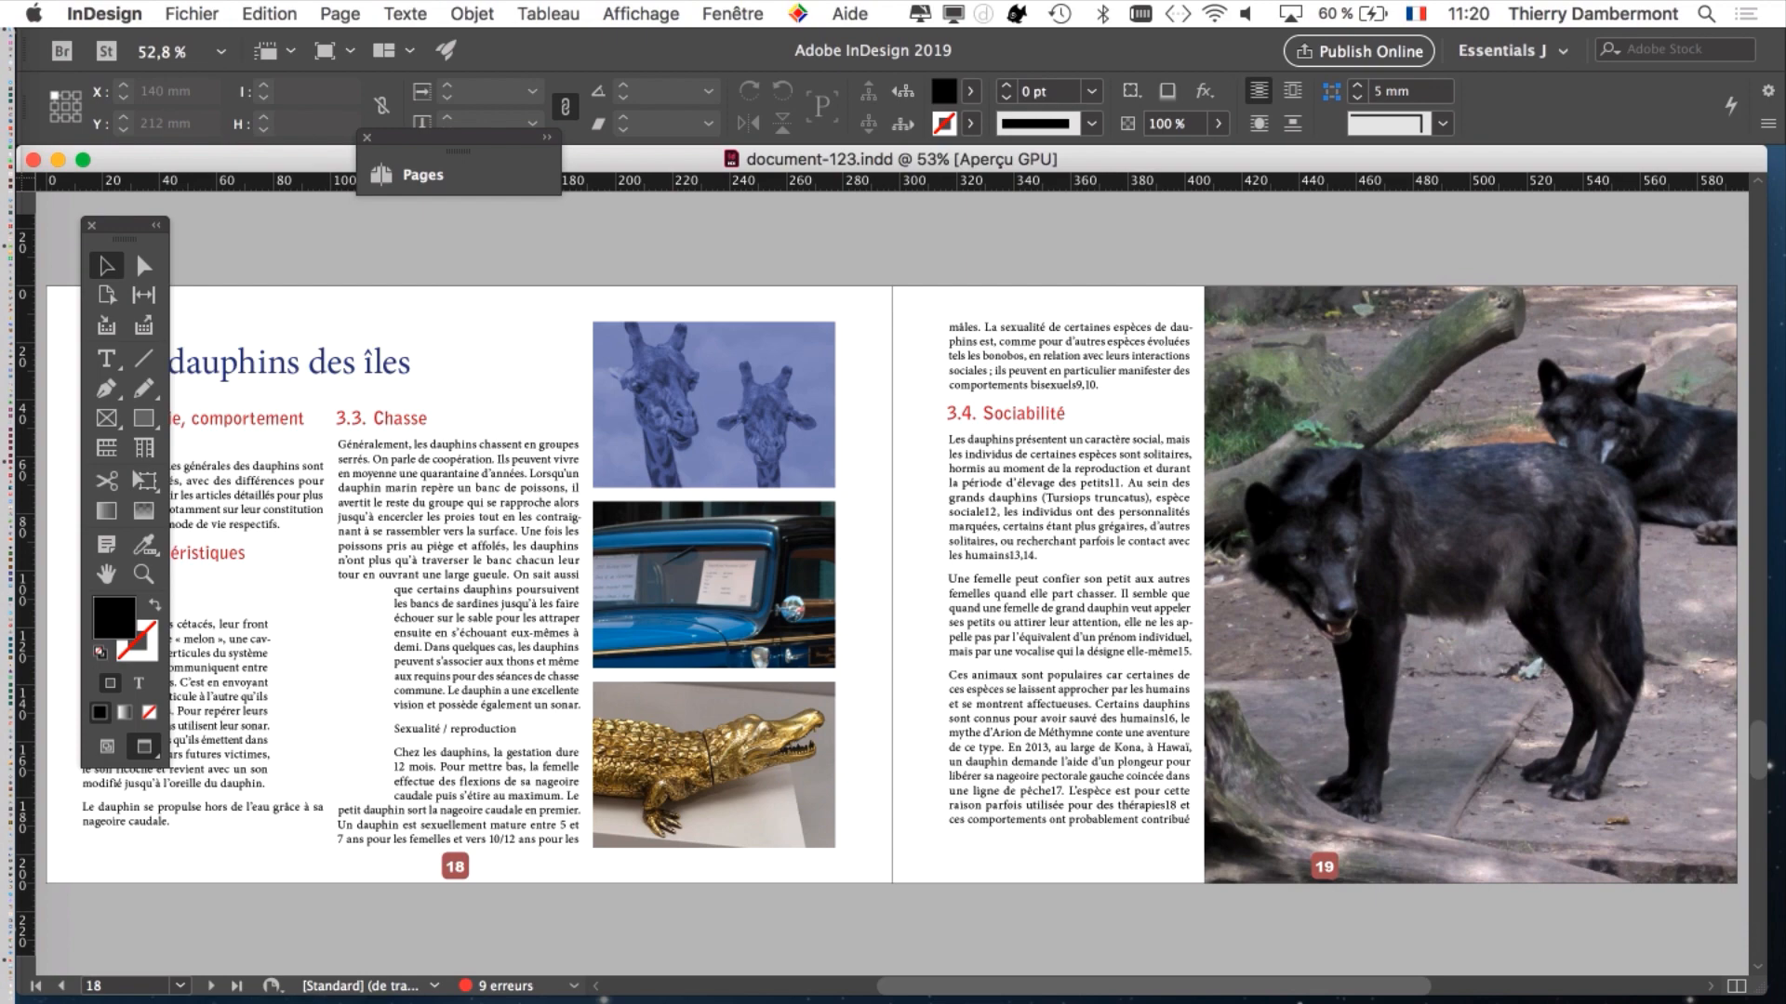
Step: Look through the chapter spreads on pages 18 to 23, comparing the text and image layouts of chapters 3, 4 and 5
{"action": "scroll", "coordinate": [893, 584], "scroll_direction": "left", "scroll_amount": 3}
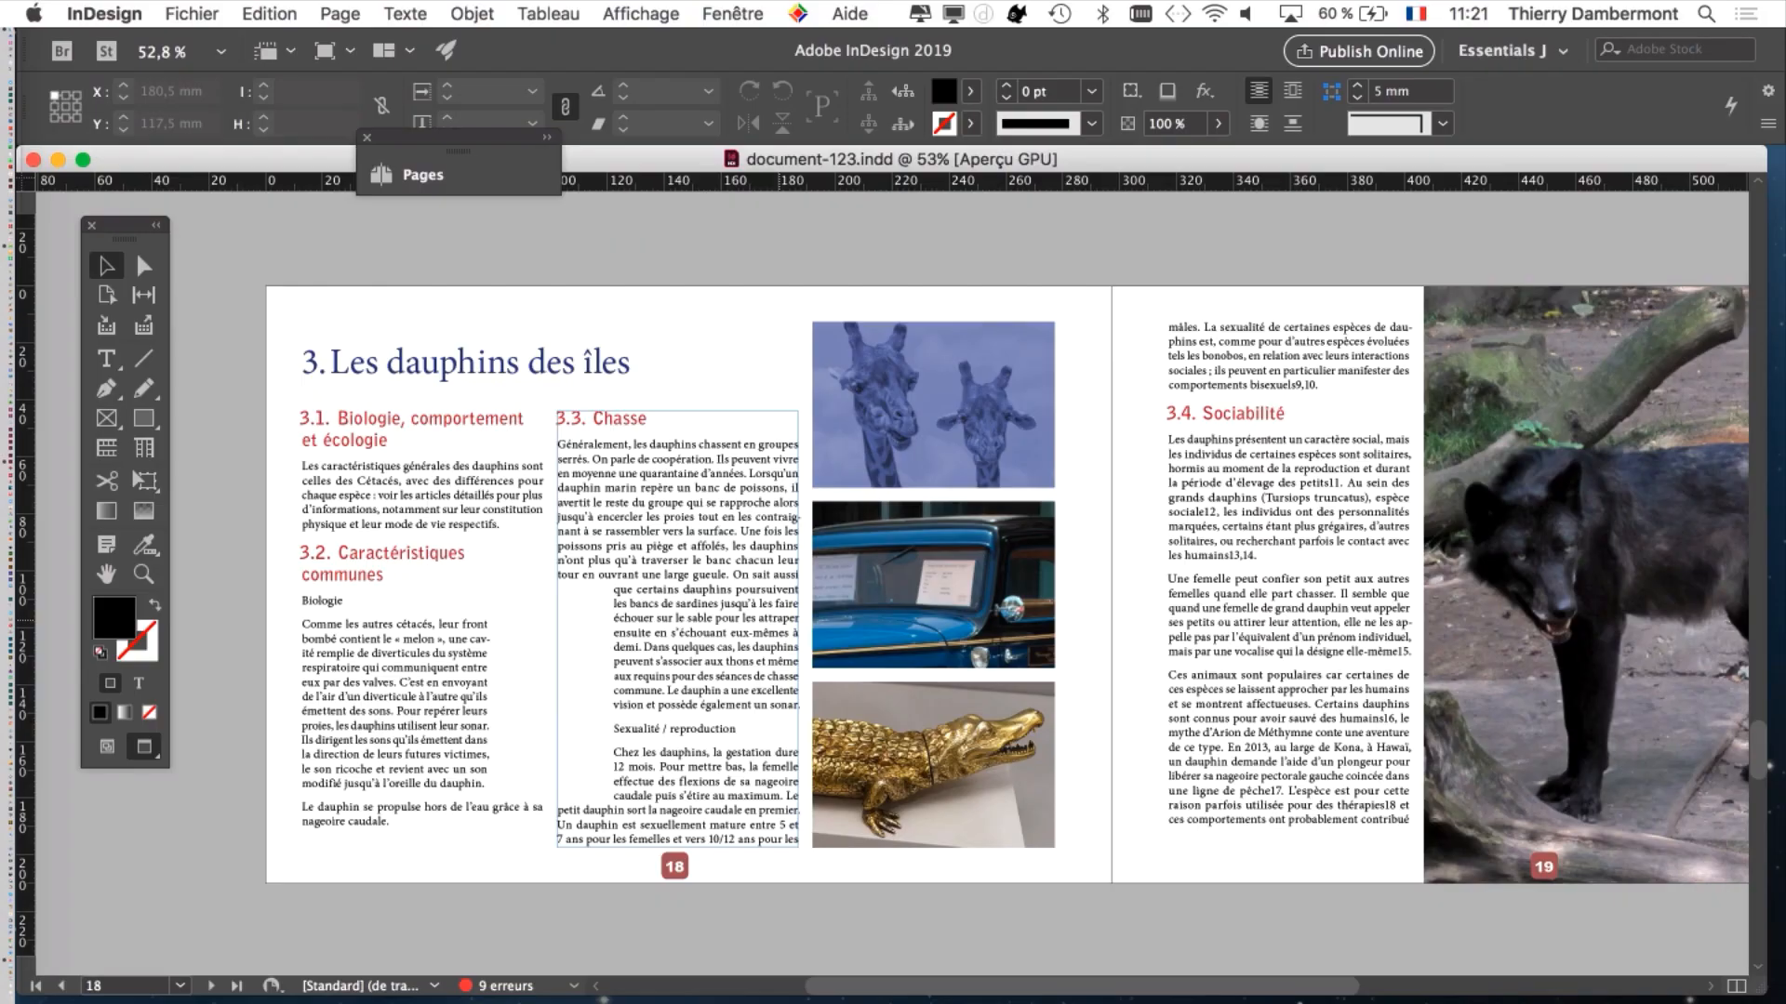
{"action": "key", "text": "super+minus"}
{"action": "key", "text": "super+minus"}
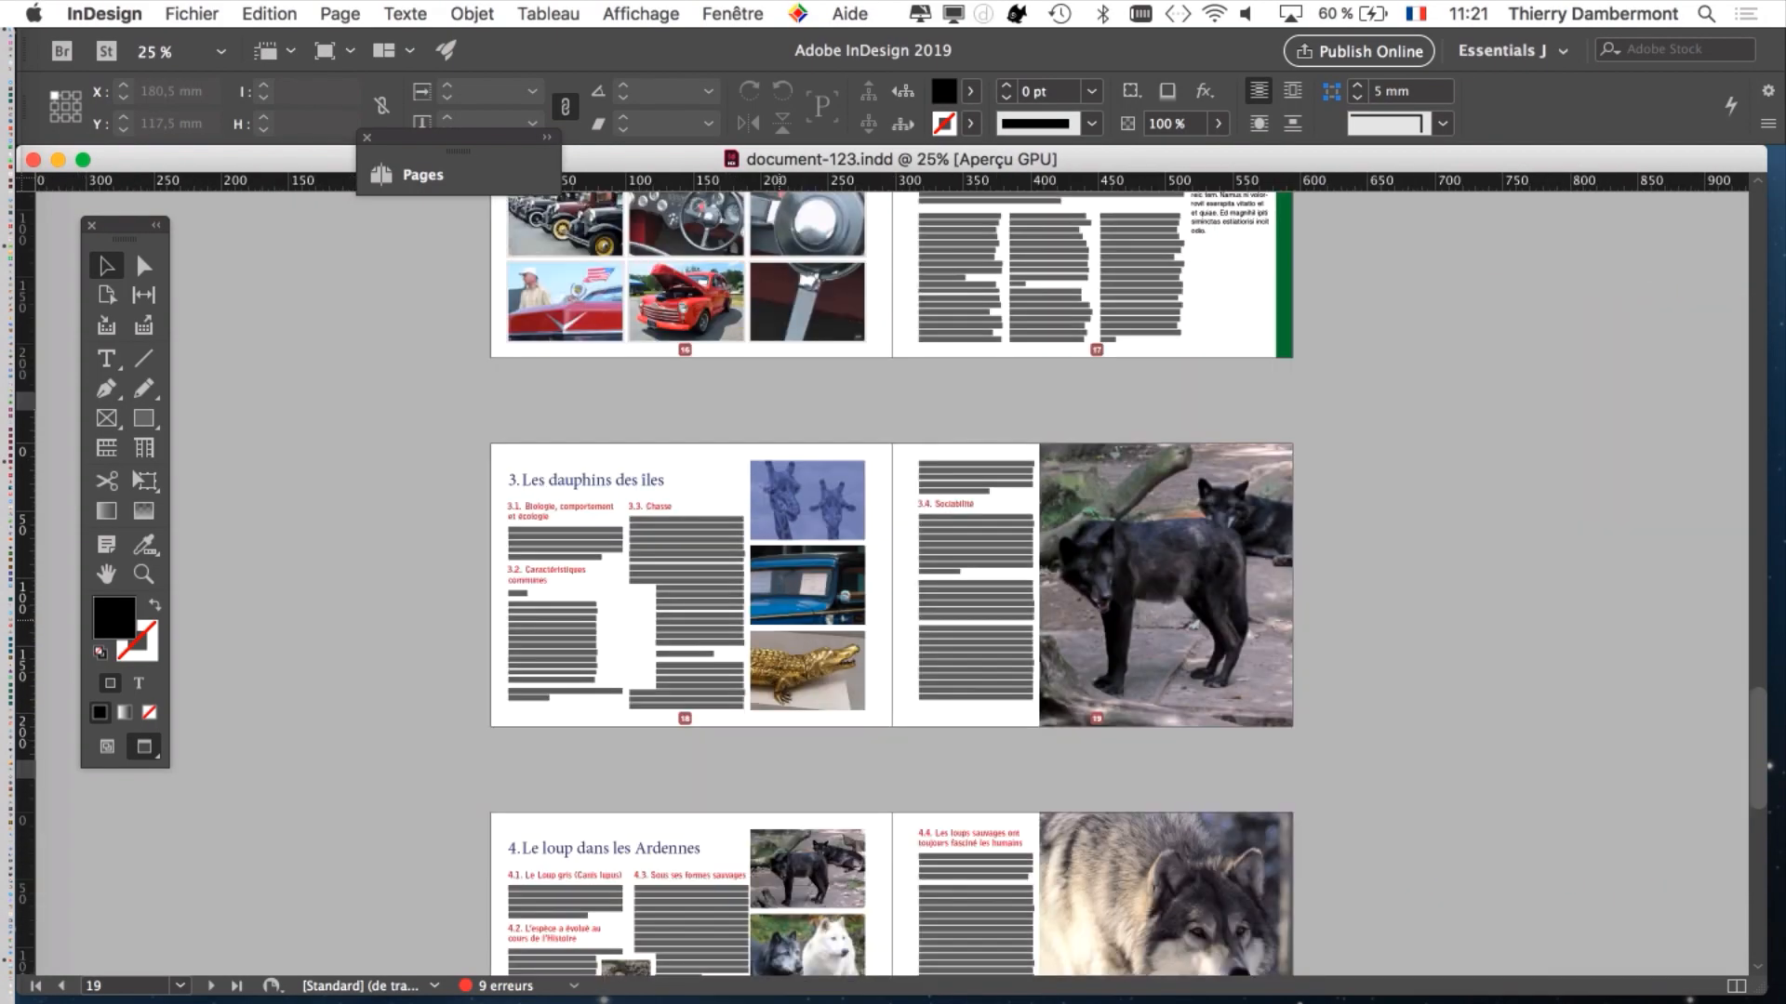
{"action": "scroll", "coordinate": [779, 620], "scroll_direction": "down", "scroll_amount": 6}
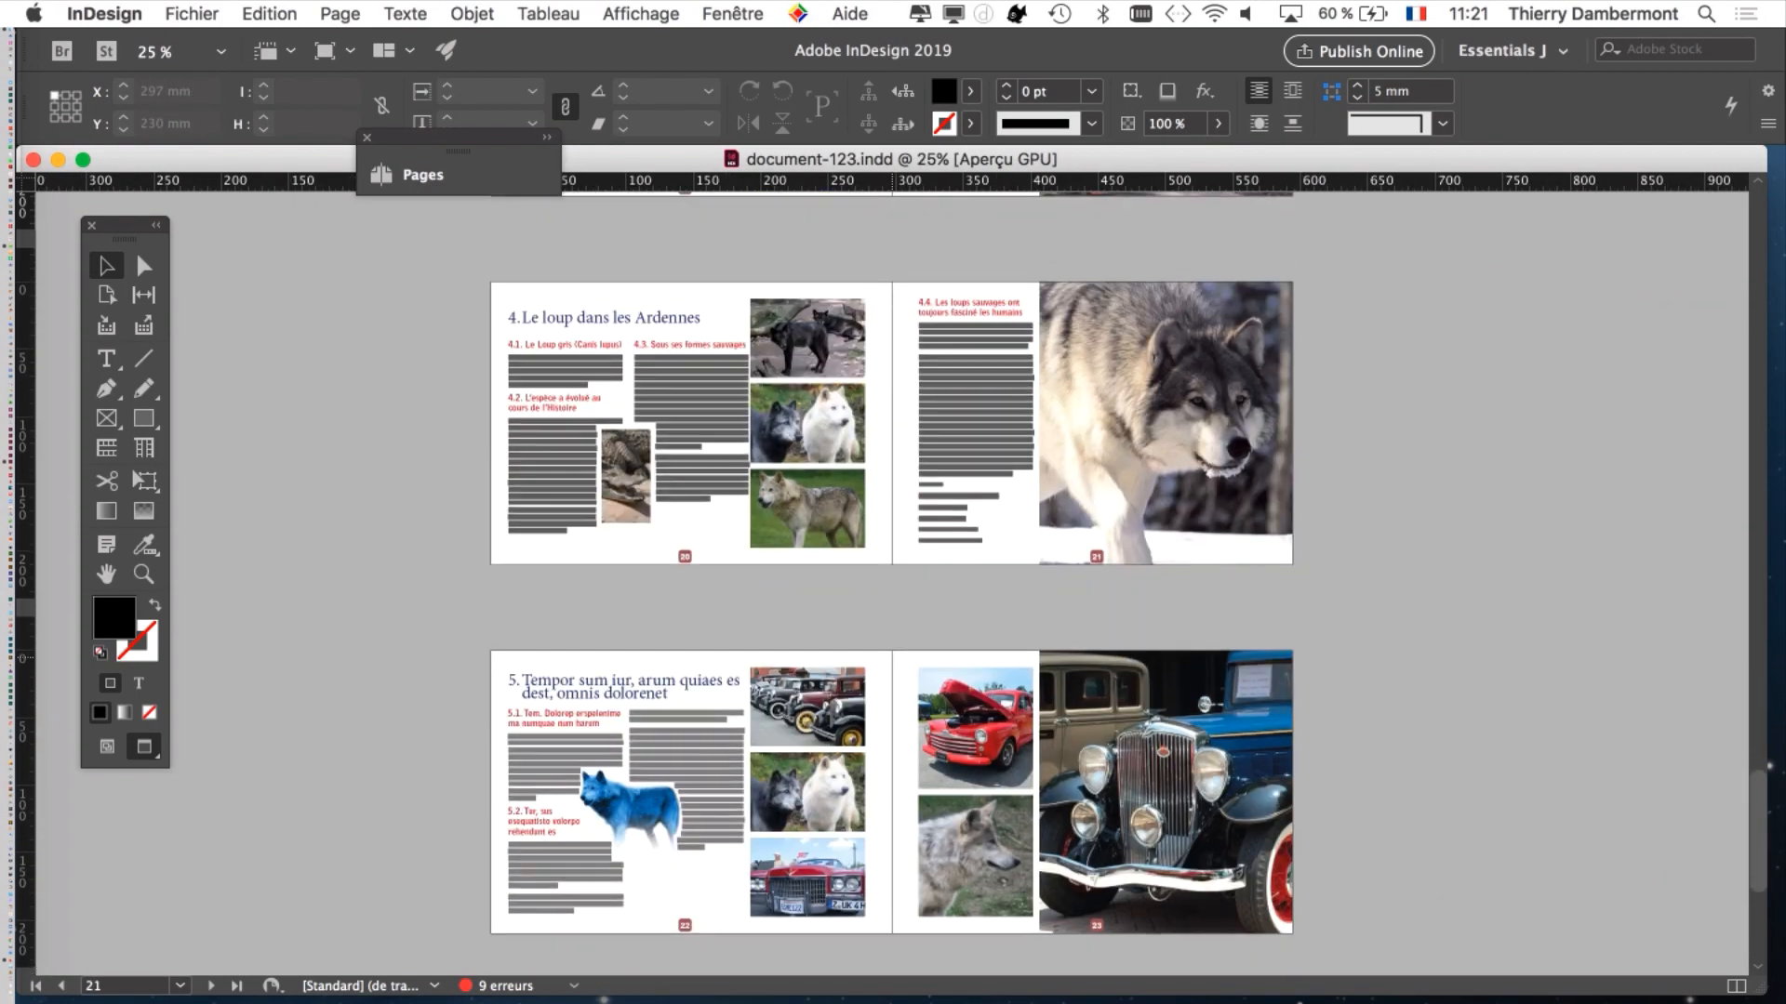
{"action": "key", "text": "super+equal"}
{"action": "key", "text": "super+equal"}
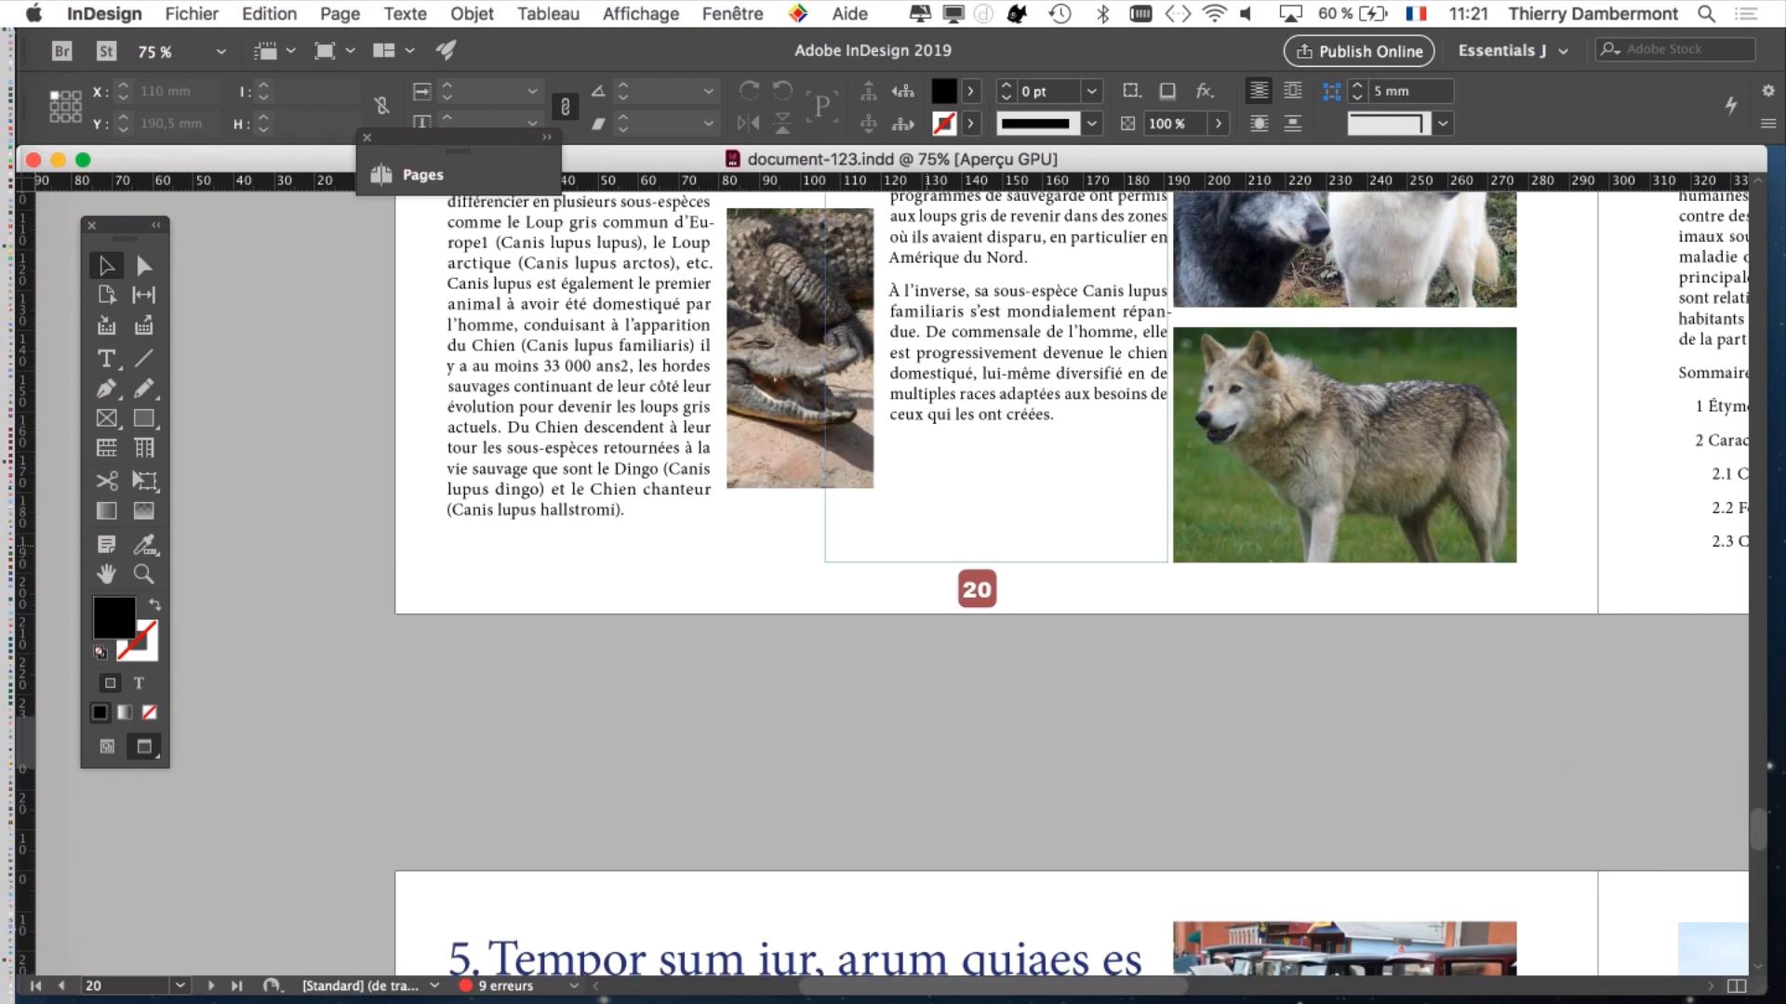
{"action": "scroll", "coordinate": [881, 574], "scroll_direction": "up", "scroll_amount": 1}
{"action": "scroll", "coordinate": [1069, 586], "scroll_direction": "up", "scroll_amount": 5}
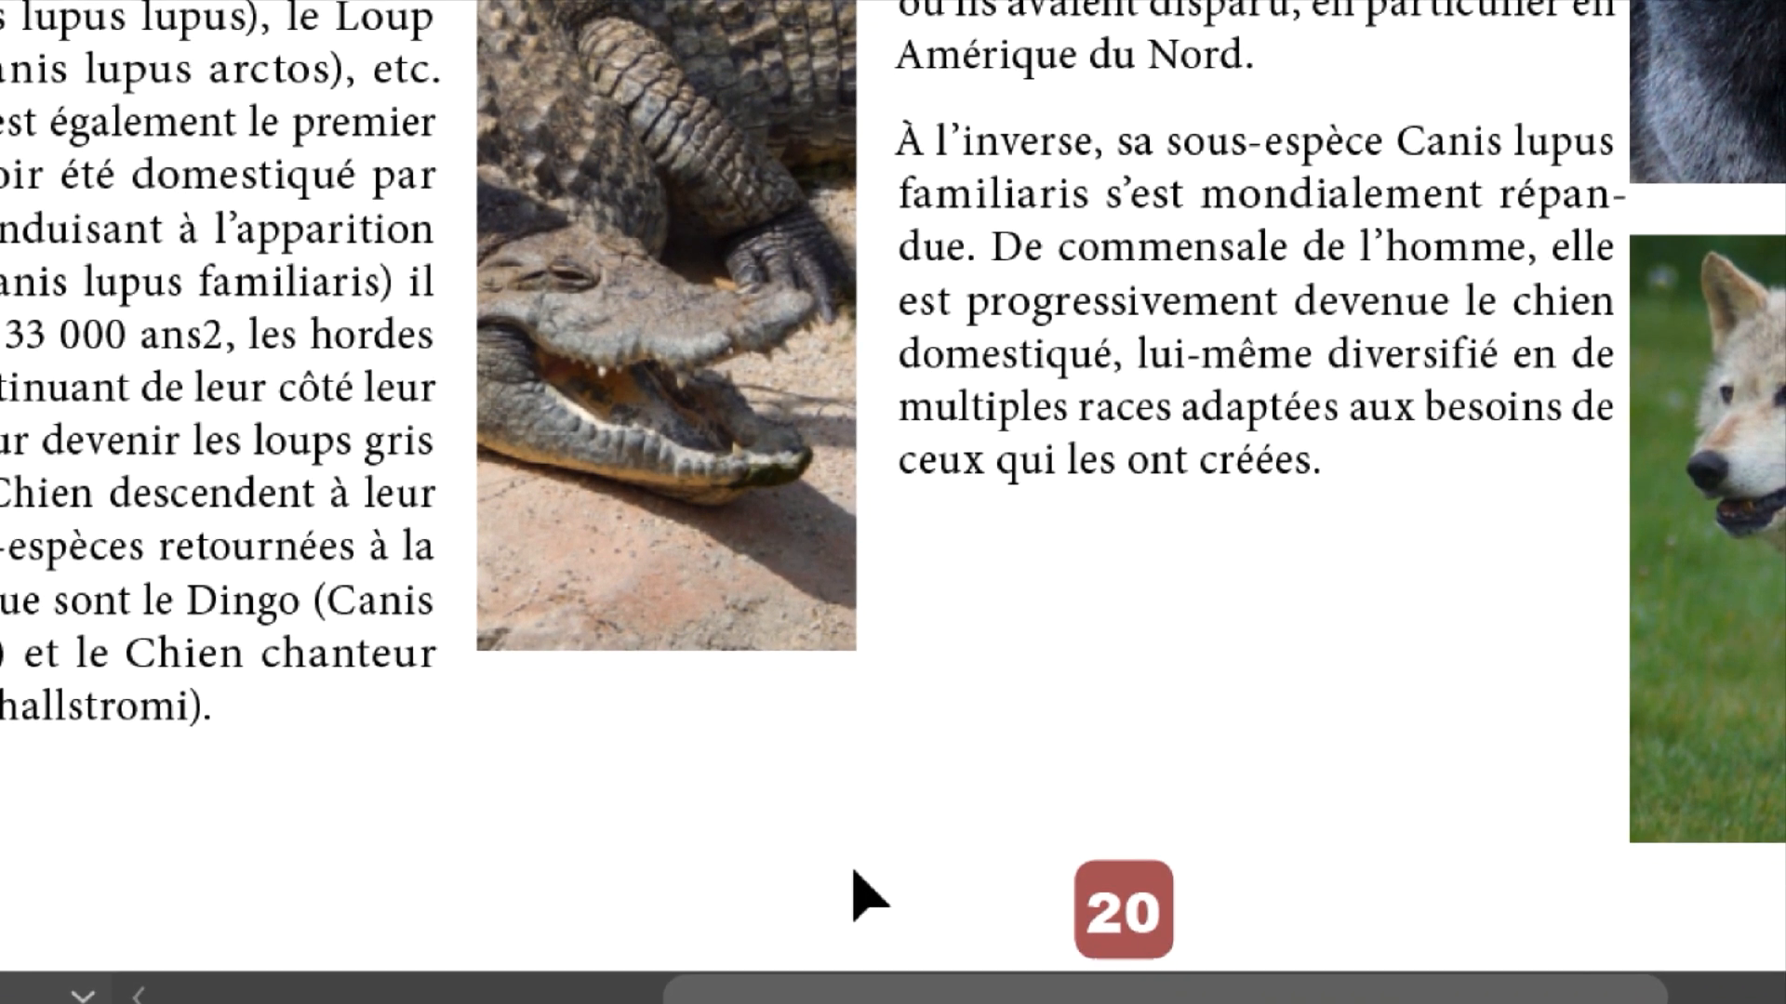
{"action": "scroll", "coordinate": [879, 676], "scroll_direction": "down", "scroll_amount": 5}
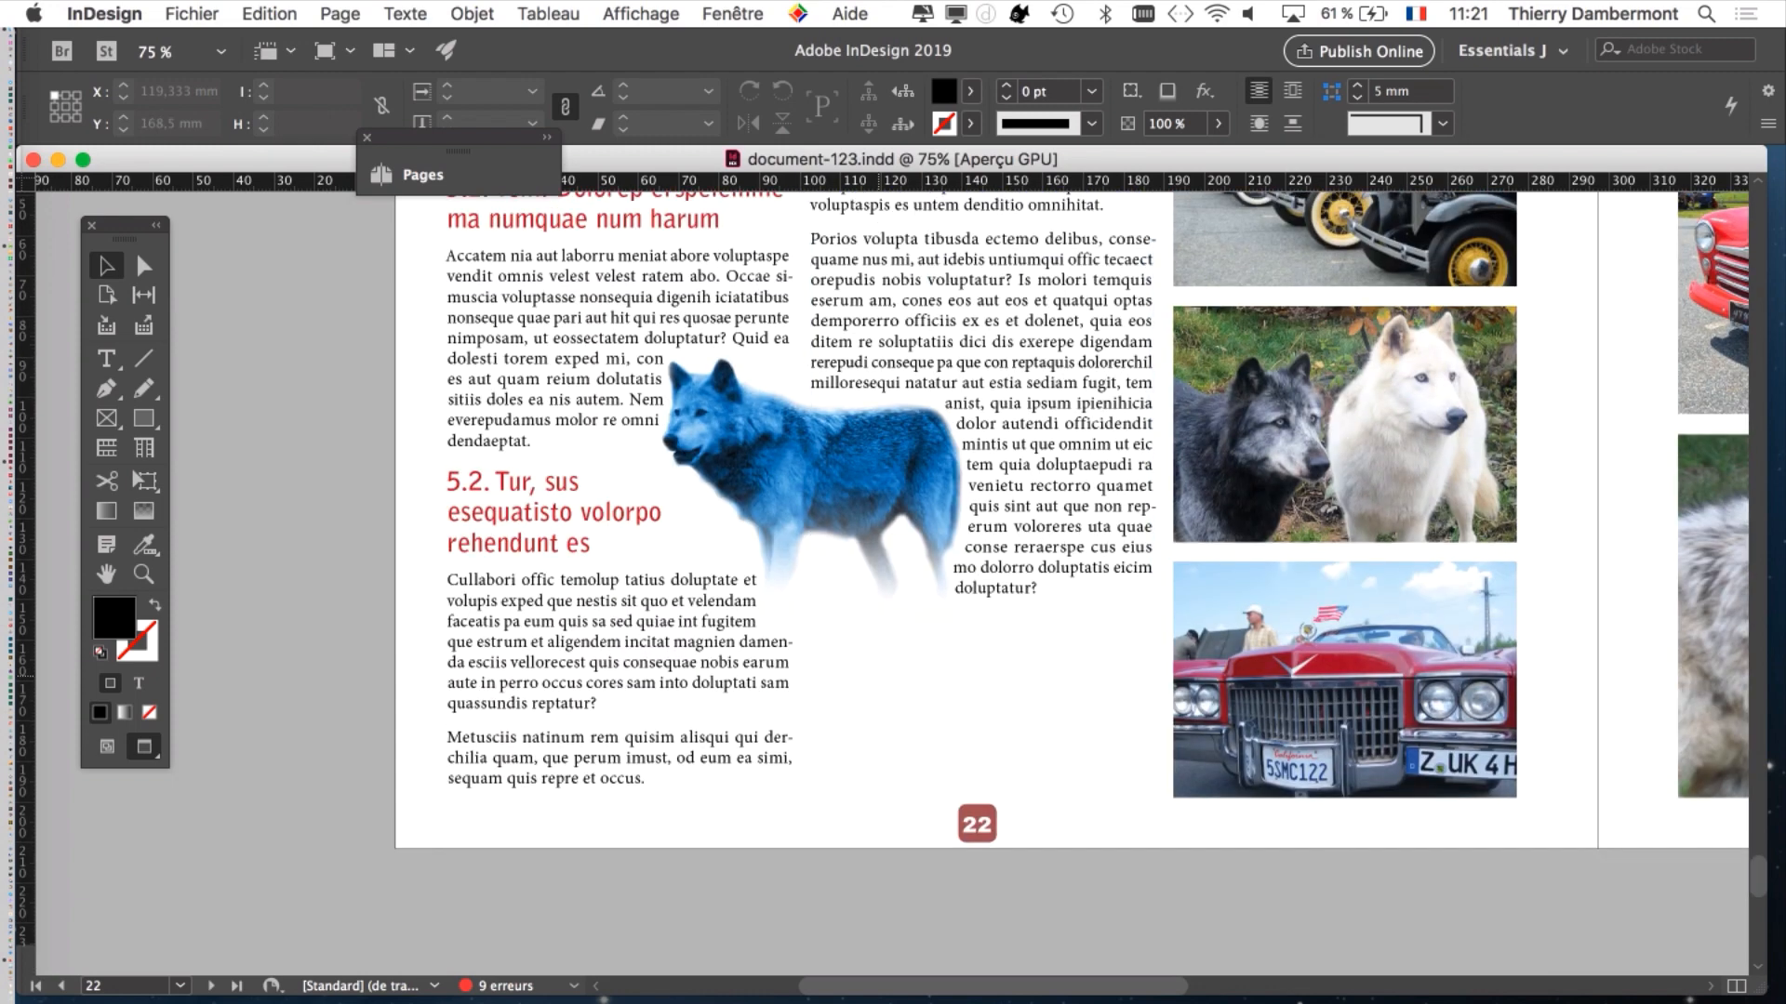
{"action": "scroll", "coordinate": [879, 530], "scroll_direction": "up", "scroll_amount": 2}
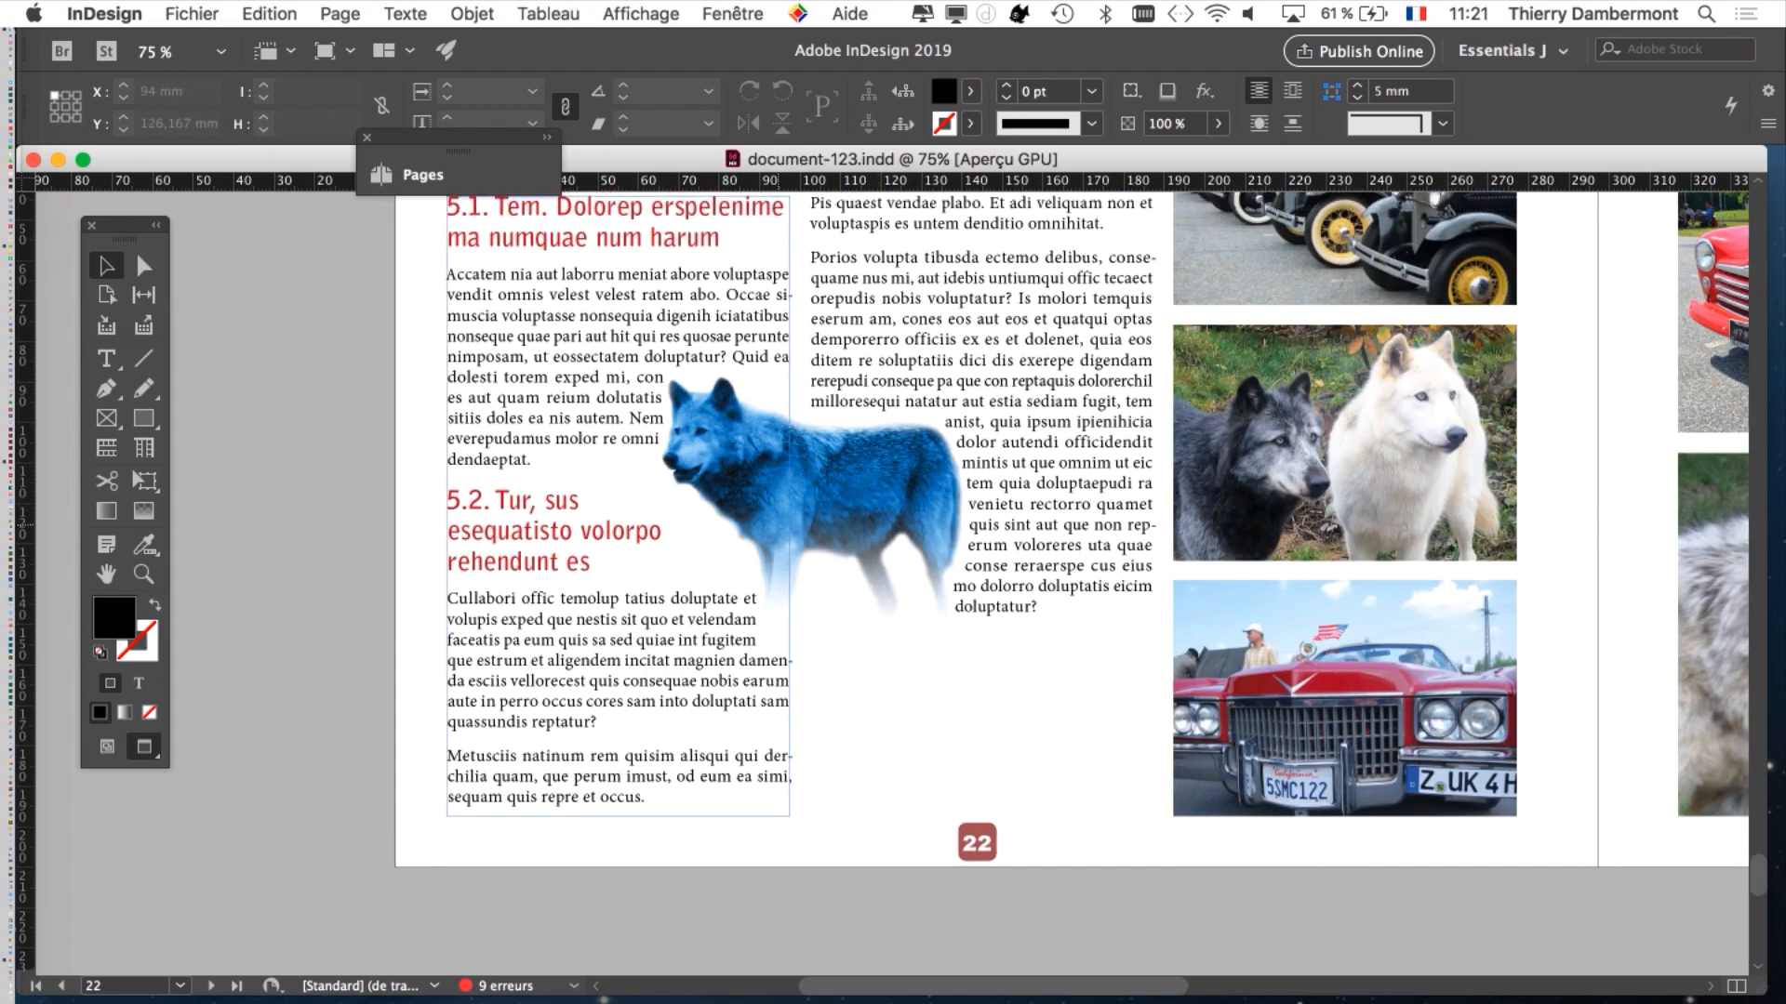
{"action": "scroll", "coordinate": [879, 530], "scroll_direction": "up", "scroll_amount": 5}
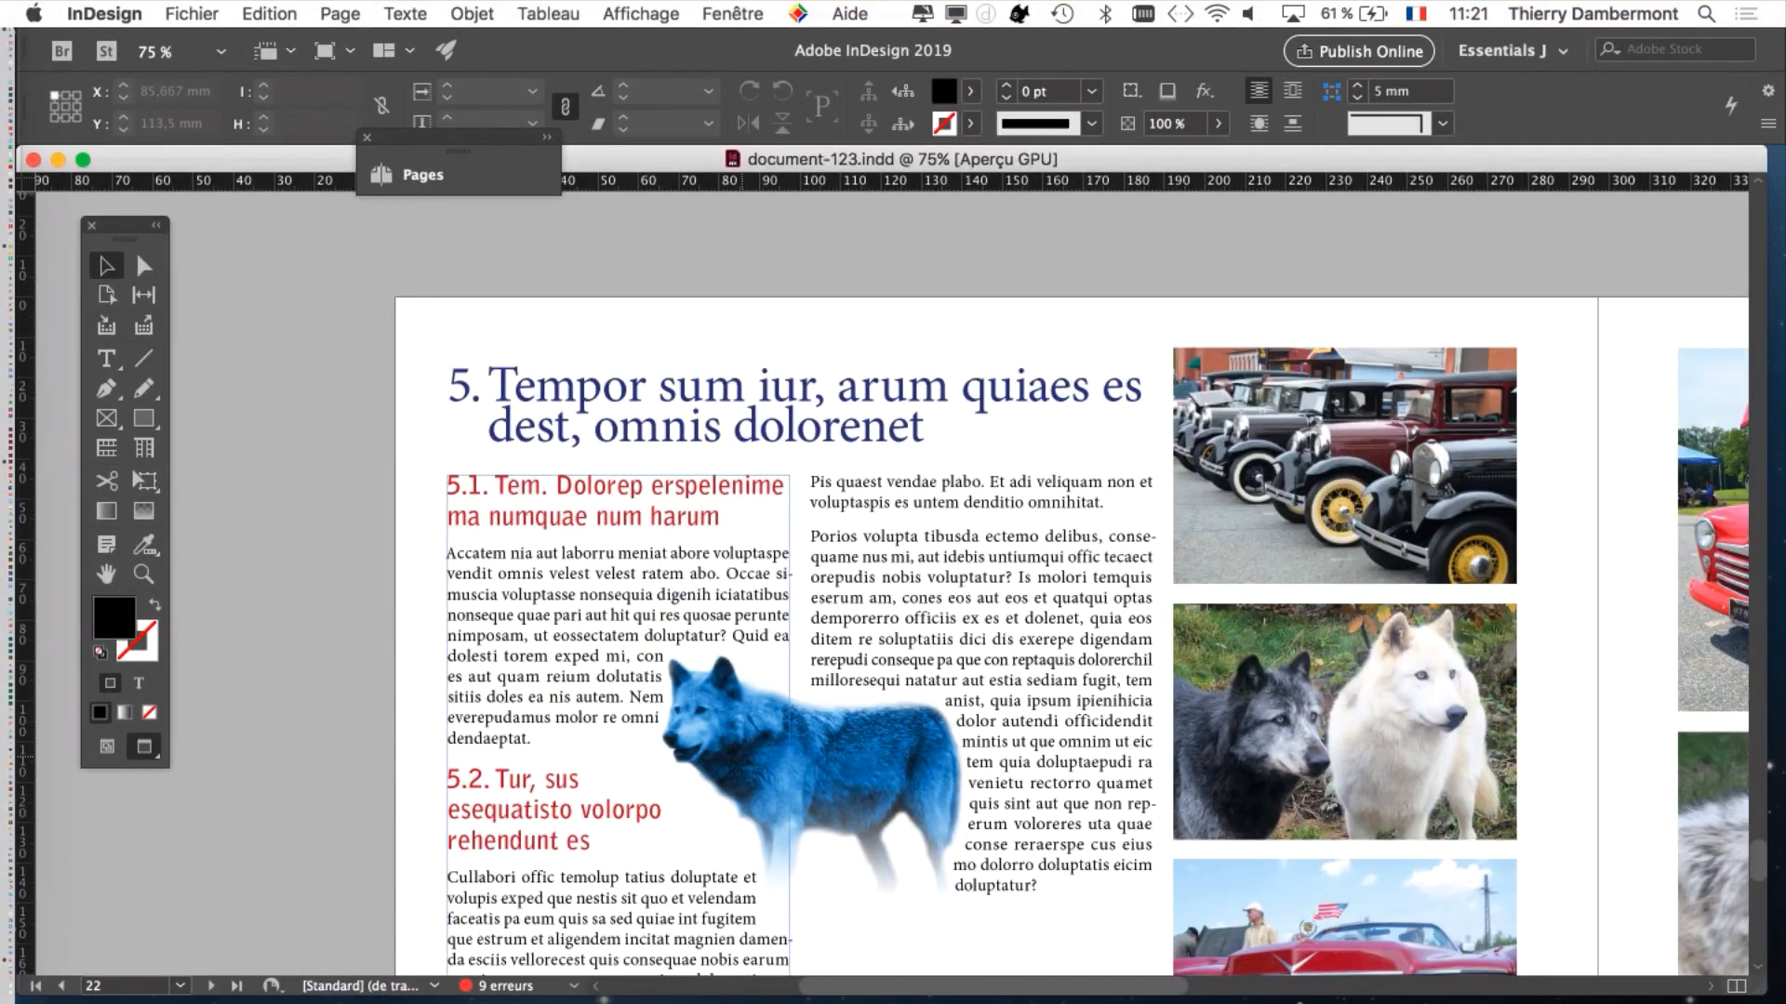
{"action": "scroll", "coordinate": [749, 756], "scroll_direction": "up", "scroll_amount": 3}
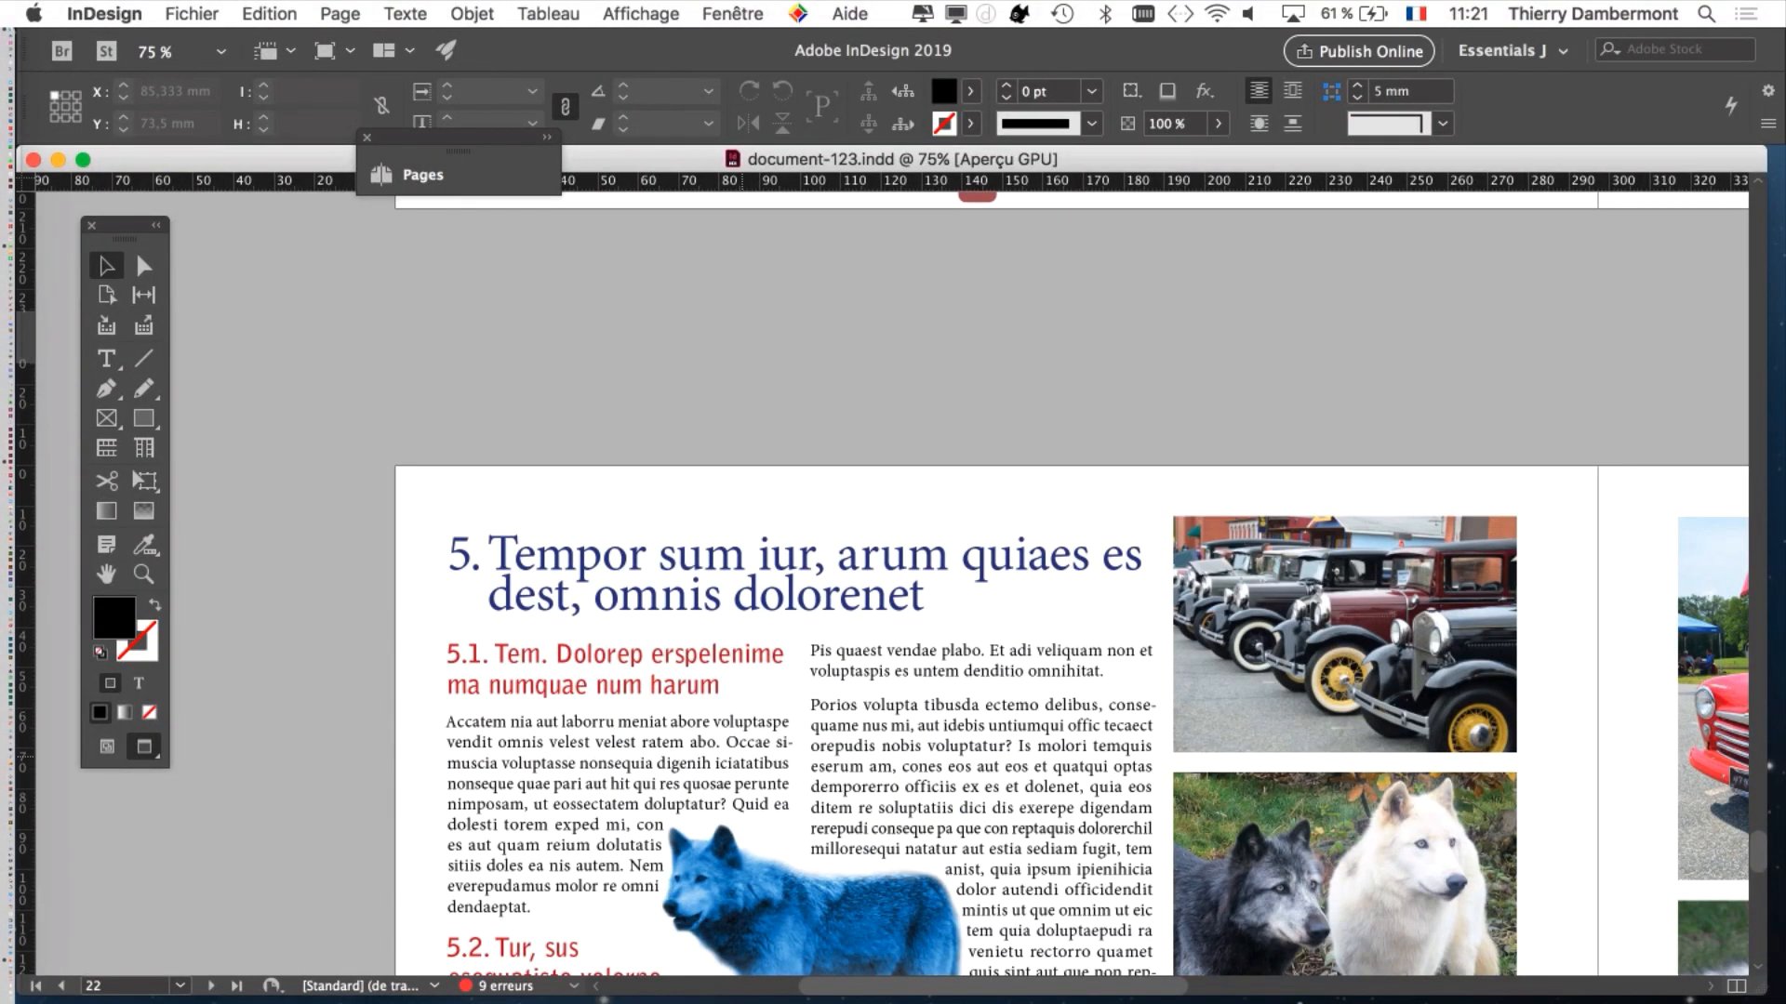
{"action": "scroll", "coordinate": [1069, 577], "scroll_direction": "up", "scroll_amount": 10}
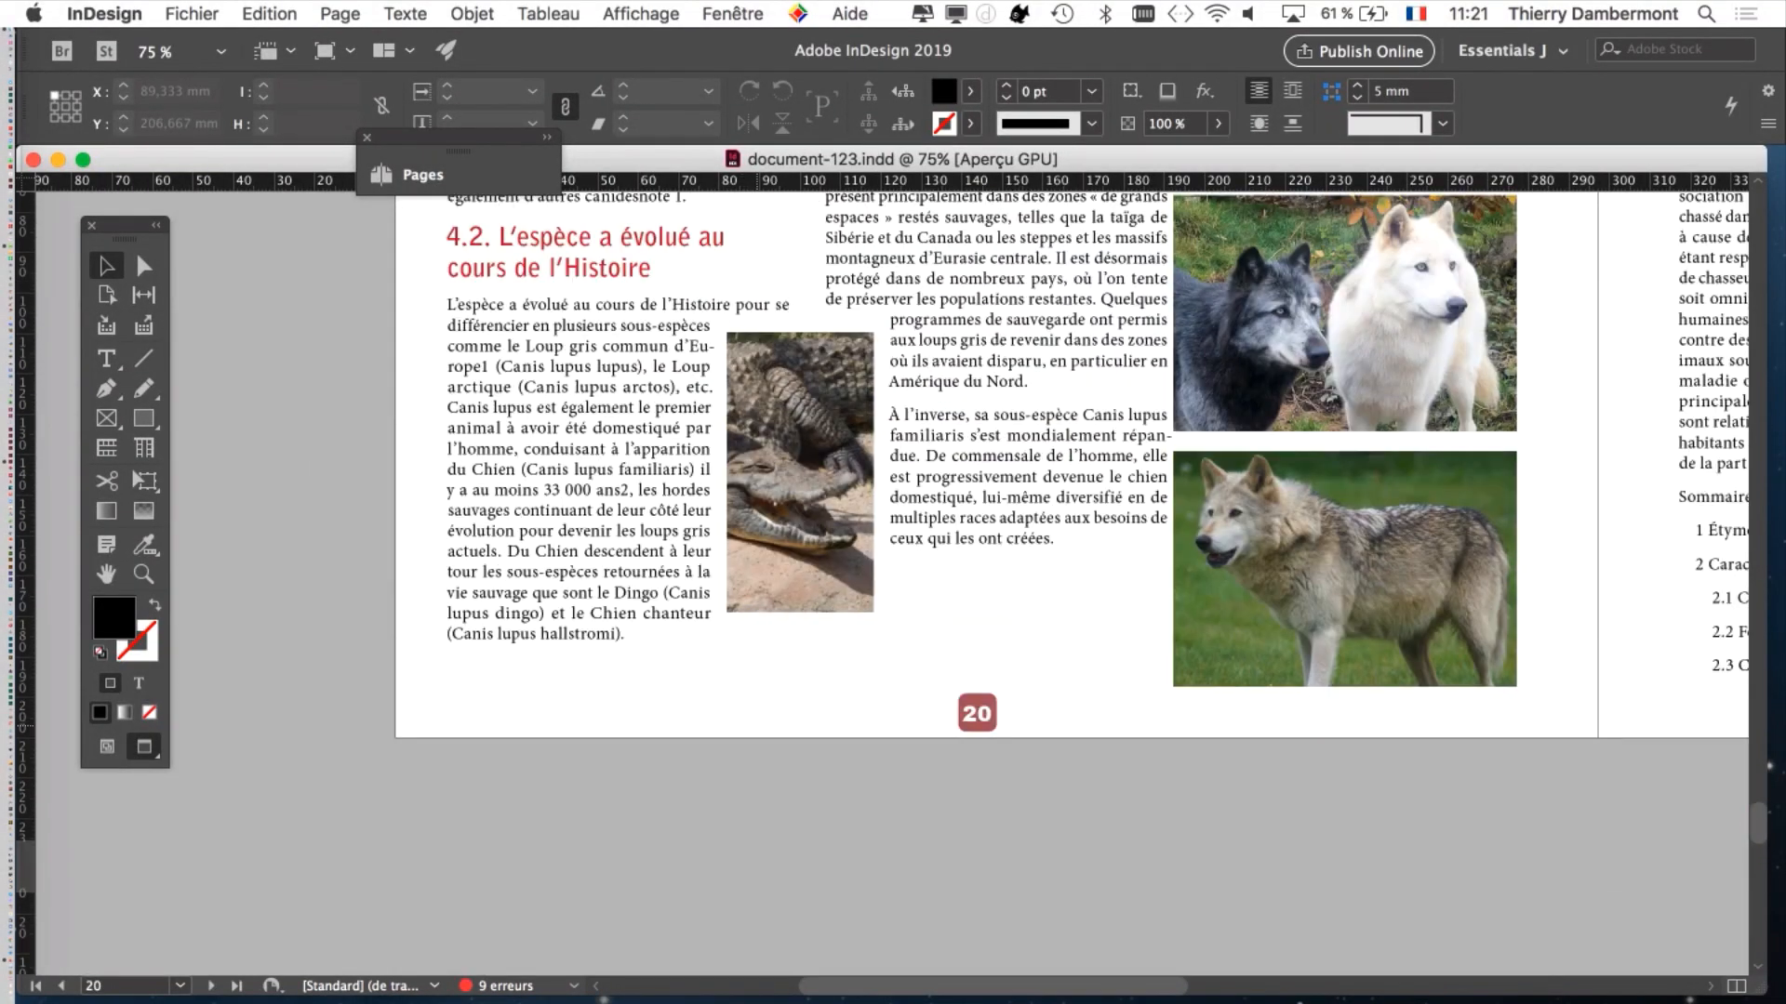
{"action": "scroll", "coordinate": [614, 511], "scroll_direction": "up", "scroll_amount": 2}
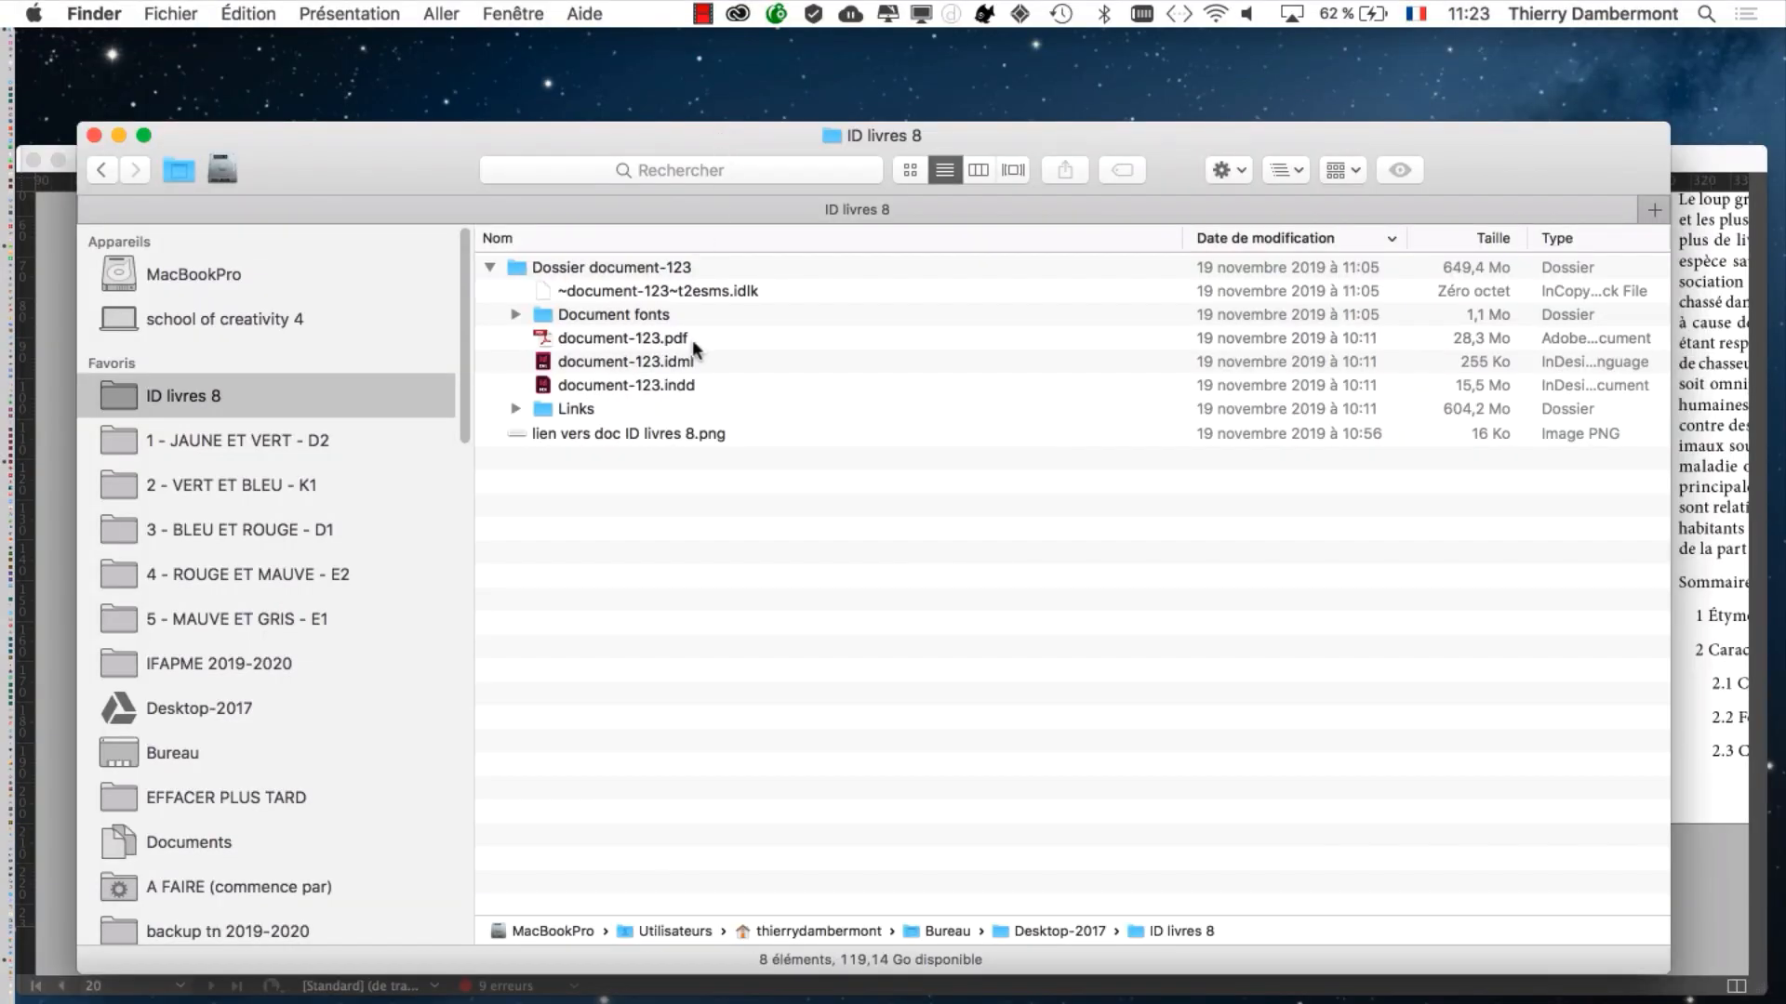
Step: Switch to Finder and examine the contents of the Document fonts folder inside Dossier document-123
{"action": "left_click", "coordinate": [698, 338]}
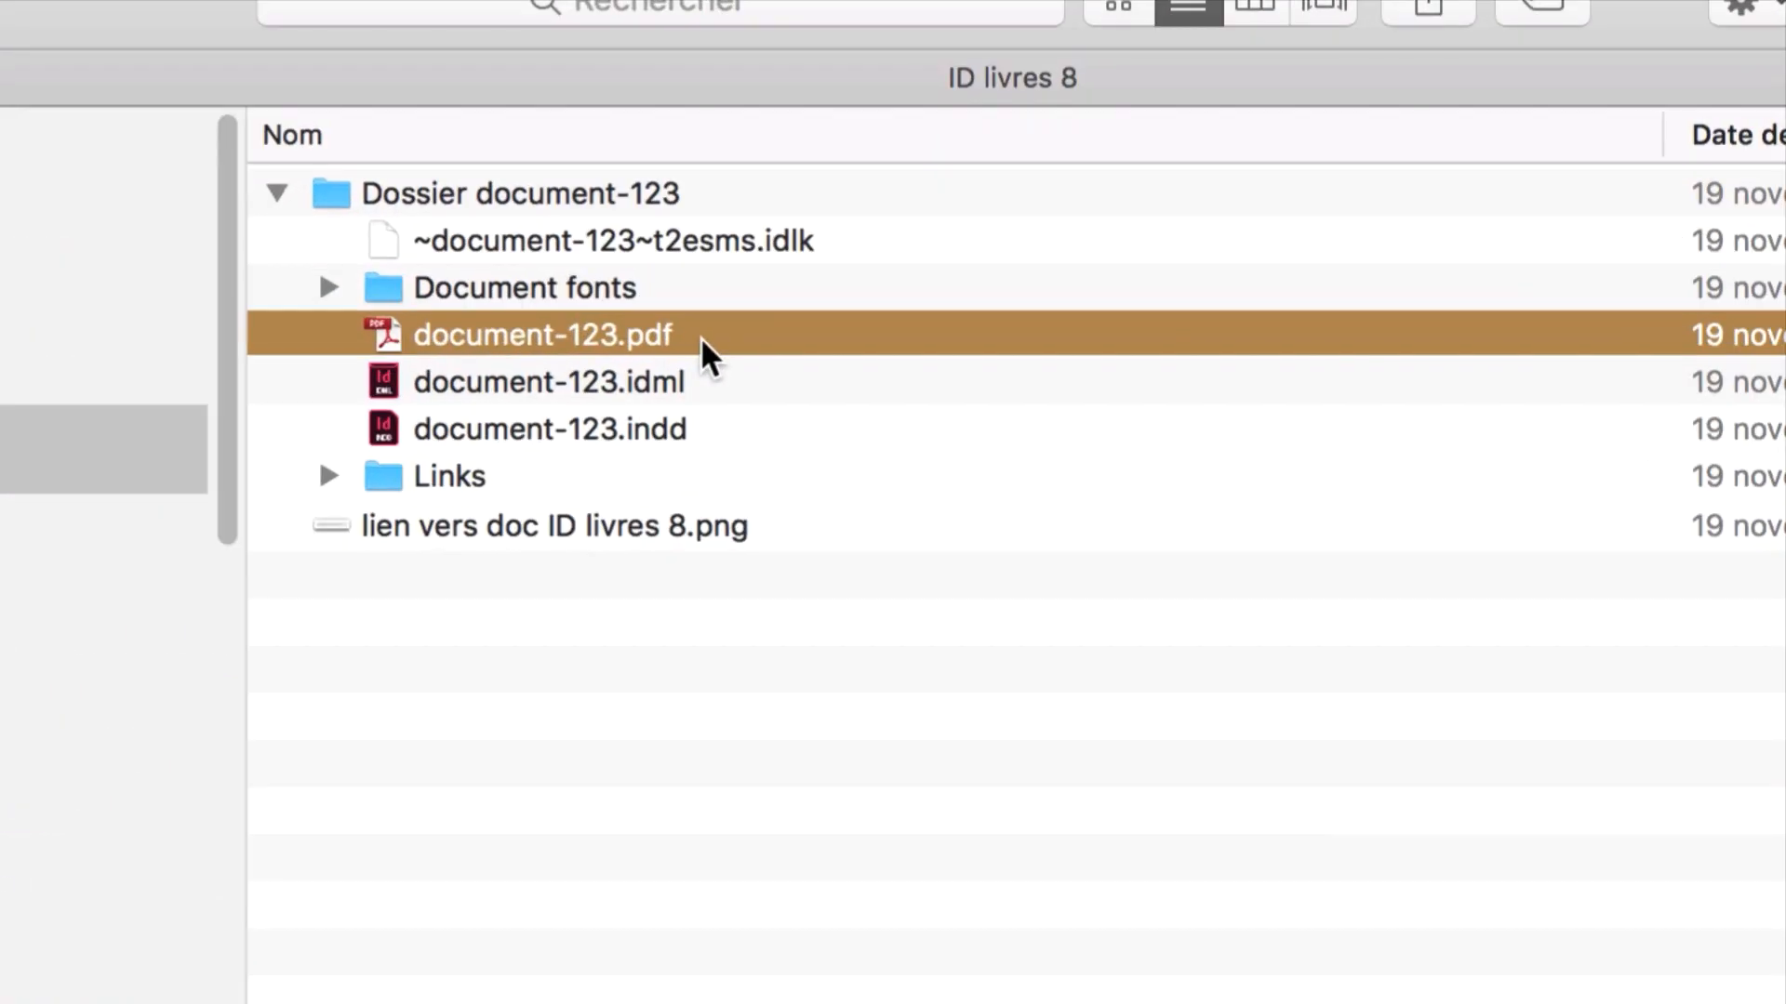
{"action": "left_click", "coordinate": [712, 192]}
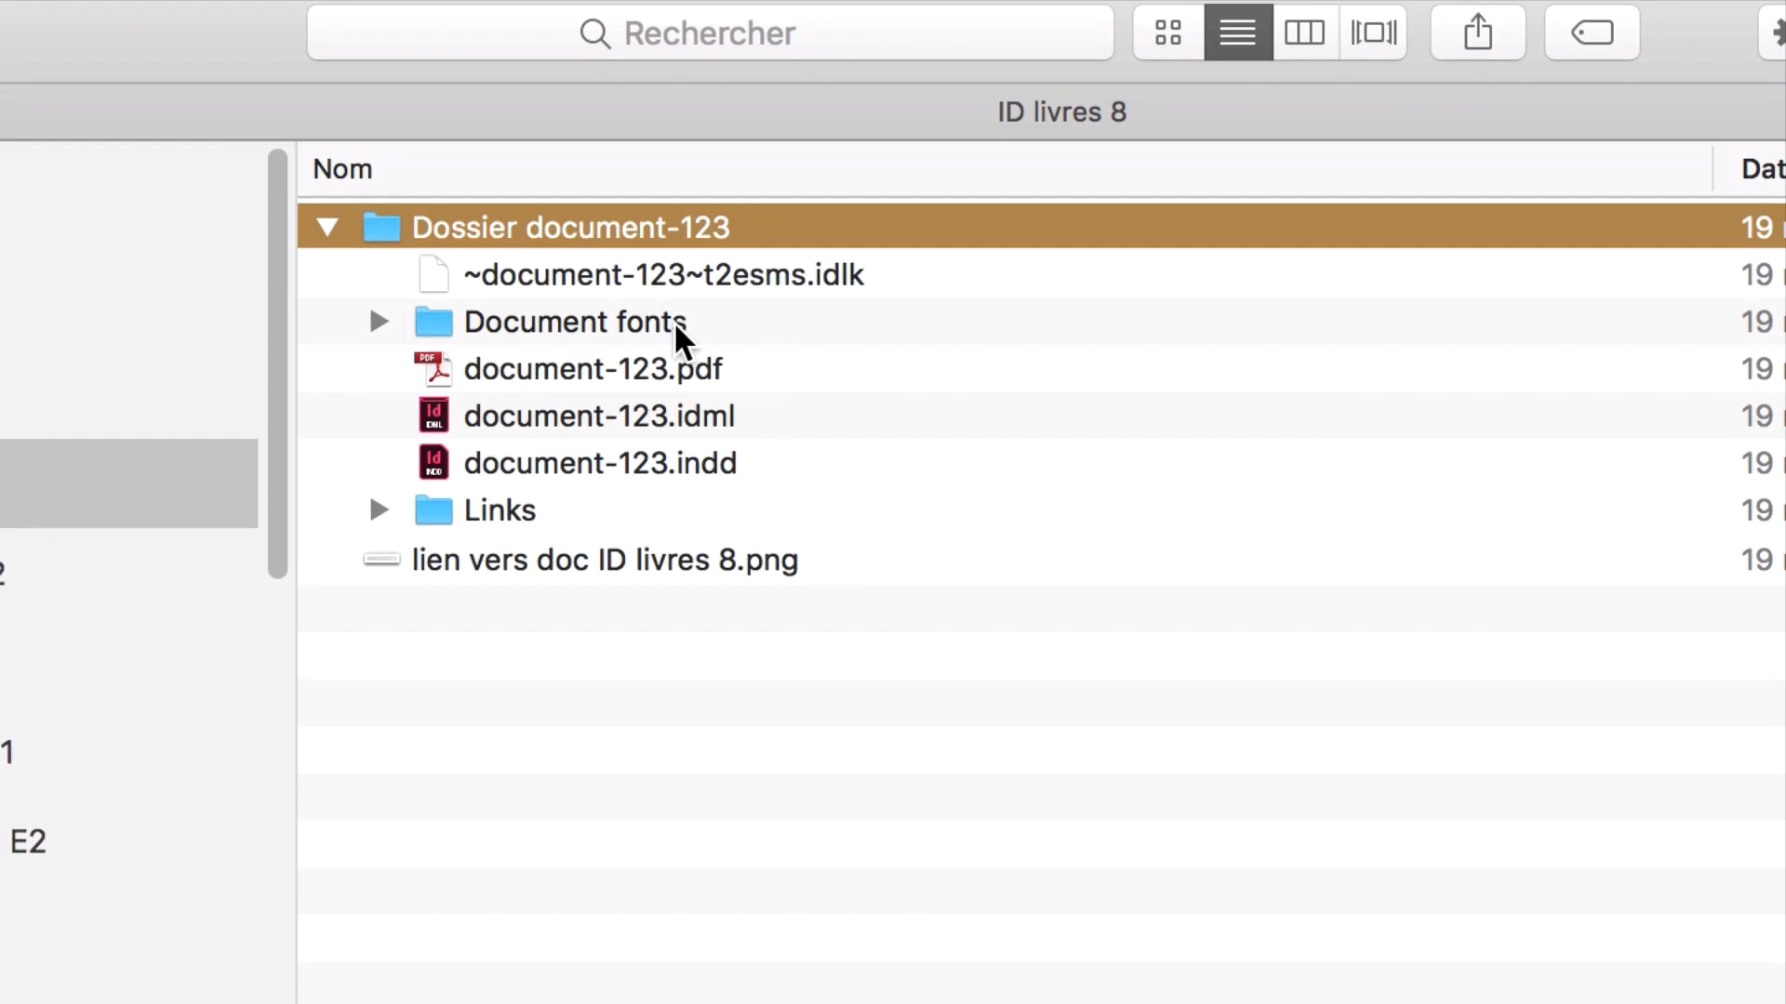
{"action": "left_click", "coordinate": [674, 321]}
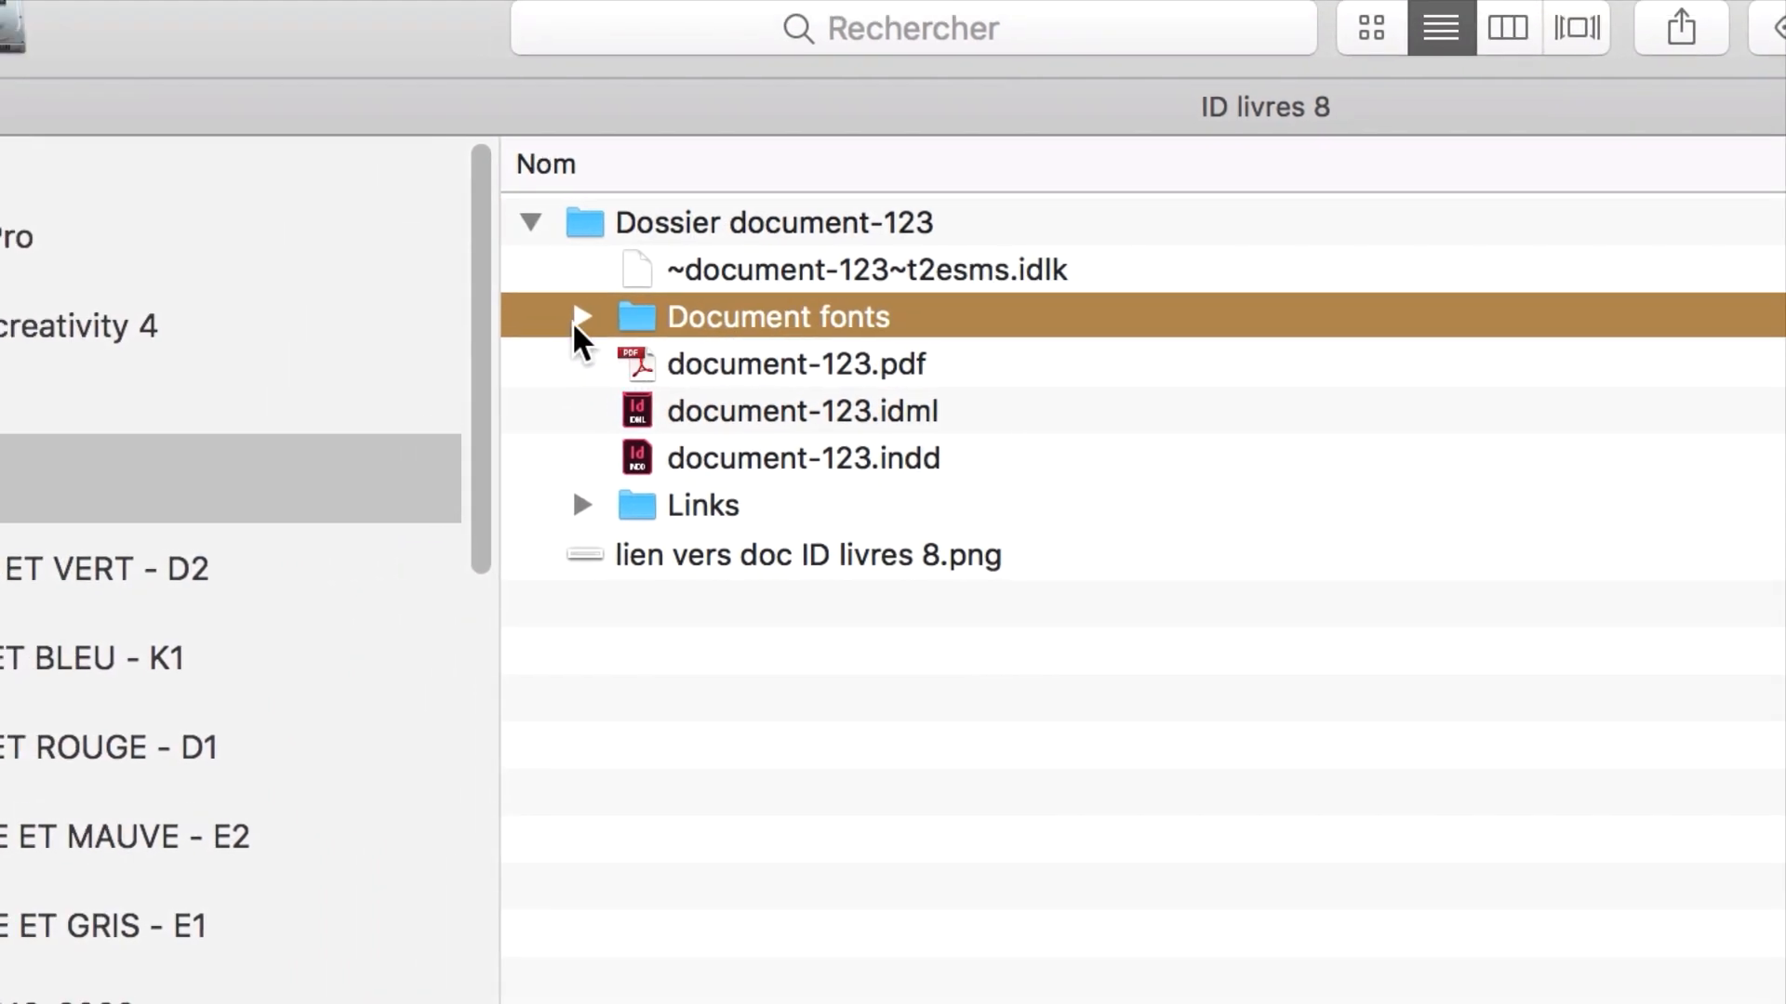
{"action": "left_click", "coordinate": [579, 325]}
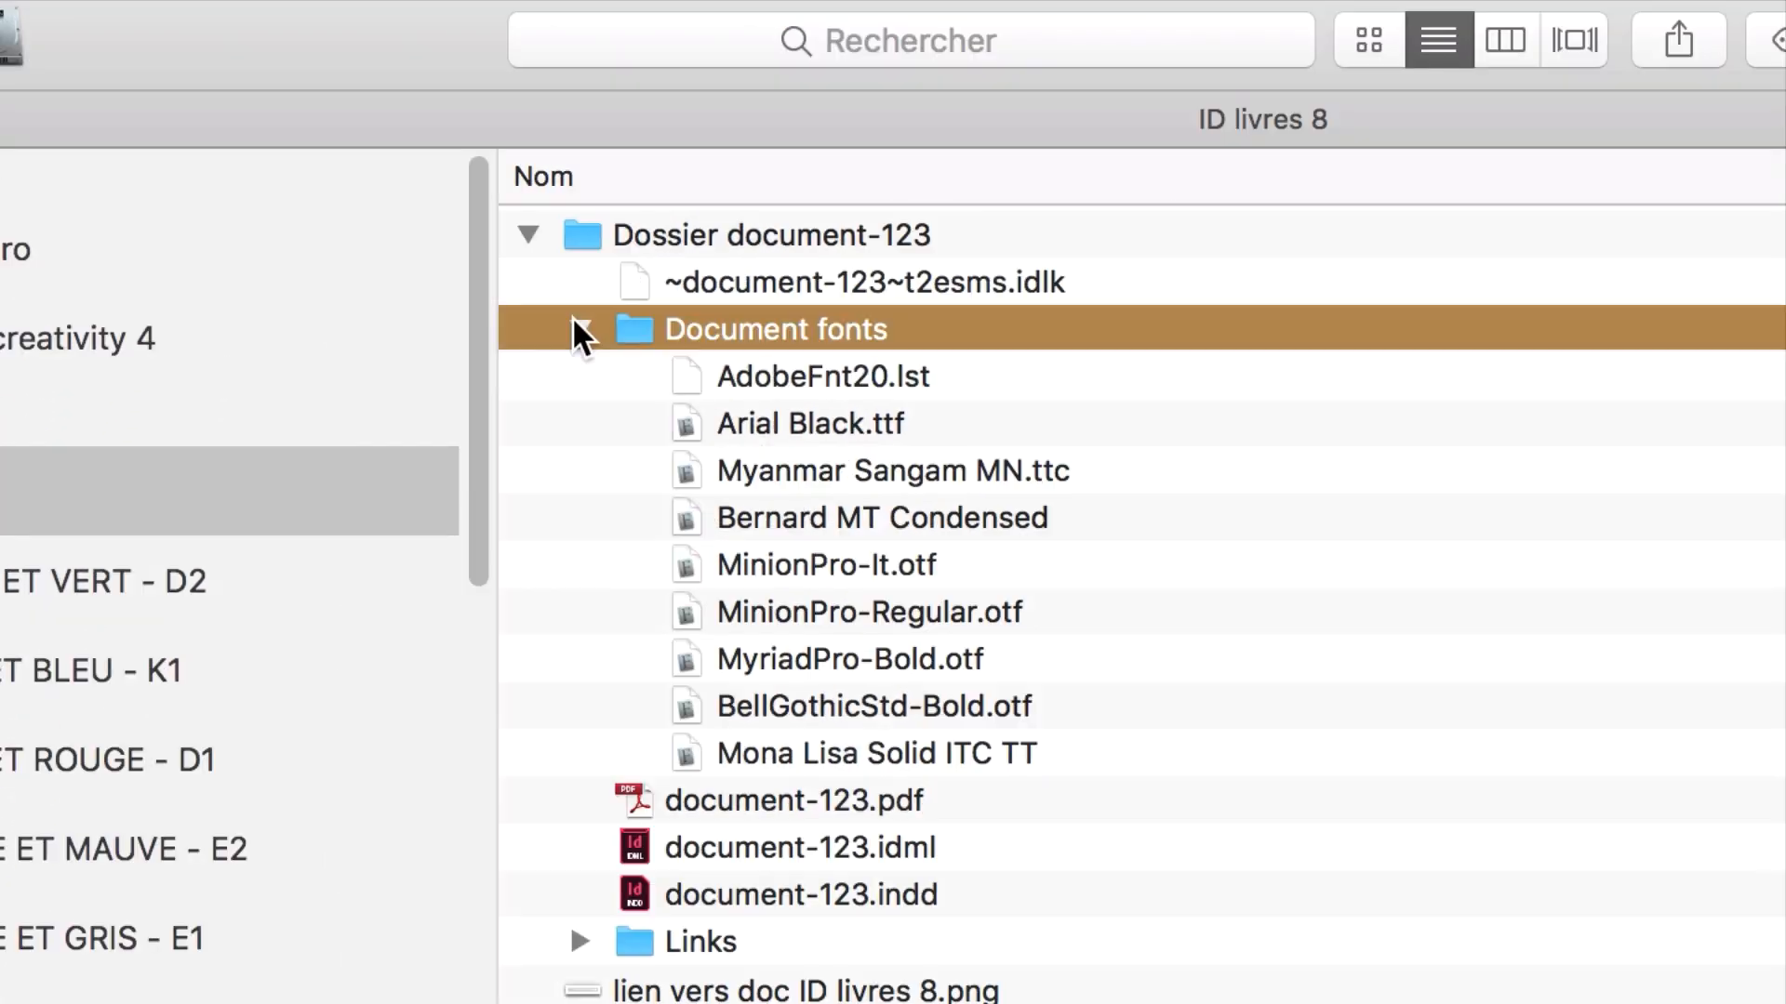
{"action": "left_click", "coordinate": [438, 88]}
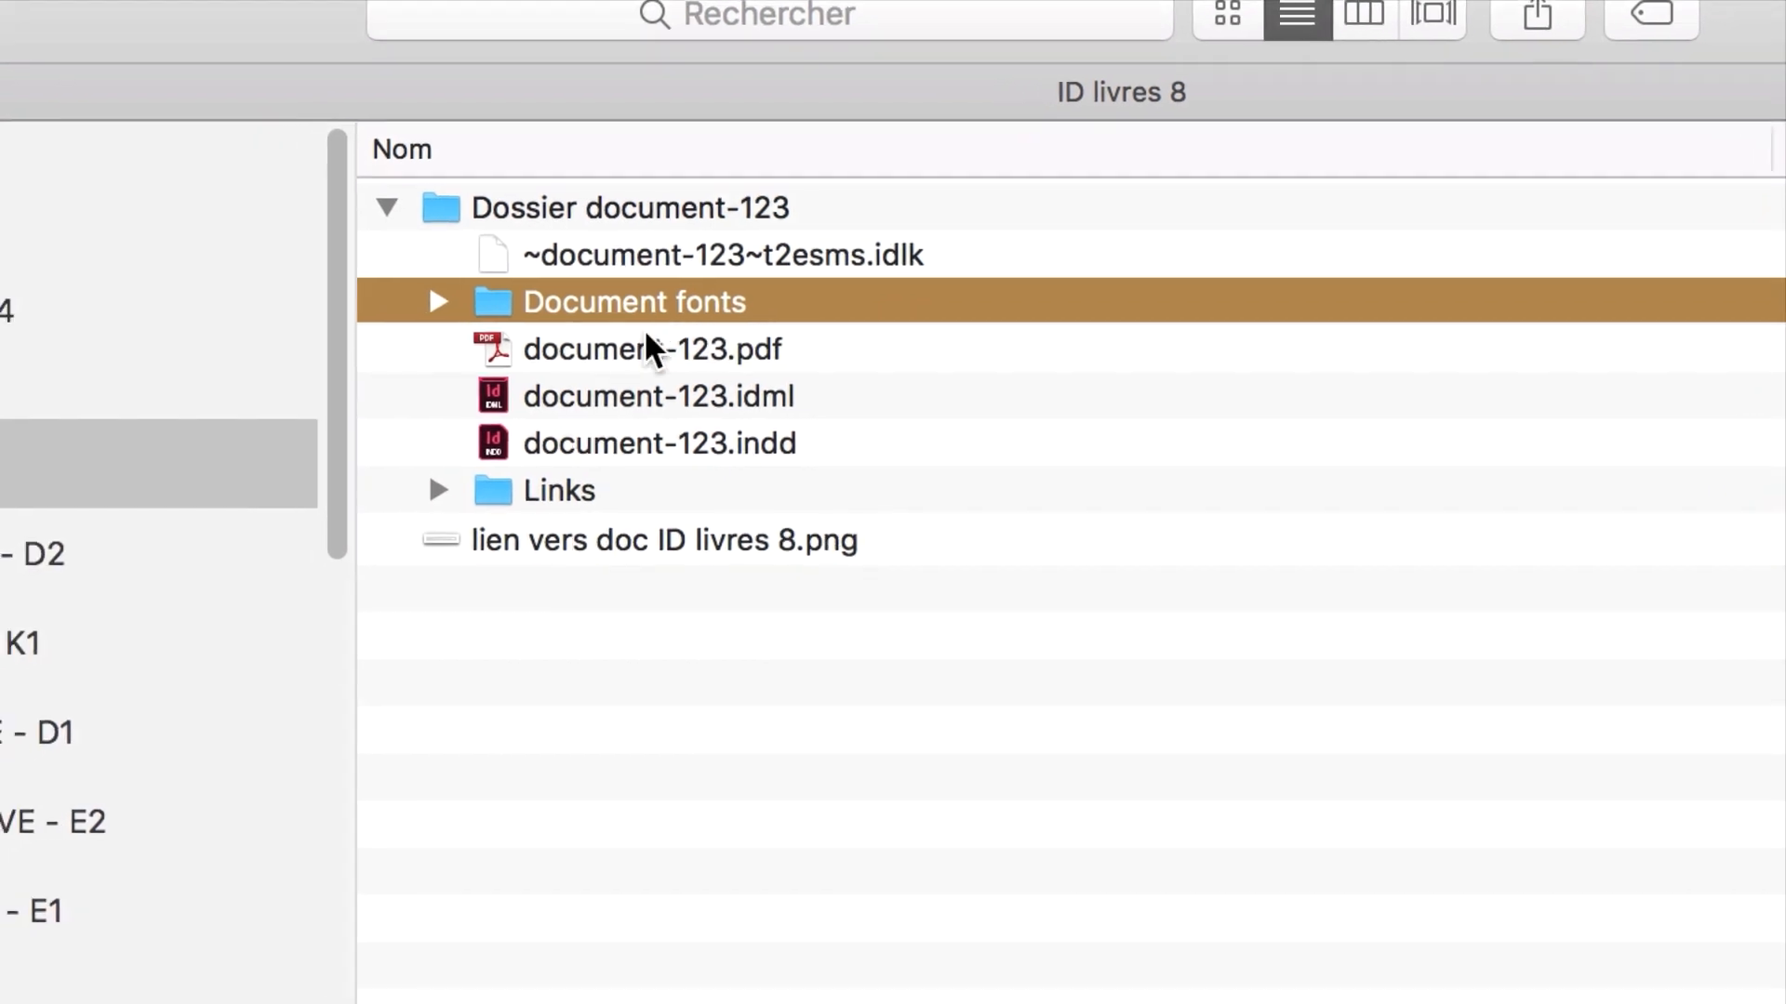
Step: Examine the image files in the Links folder of Dossier document-123, leaving the folder collapsed
{"action": "left_click", "coordinate": [493, 508]}
{"action": "left_click", "coordinate": [505, 376]}
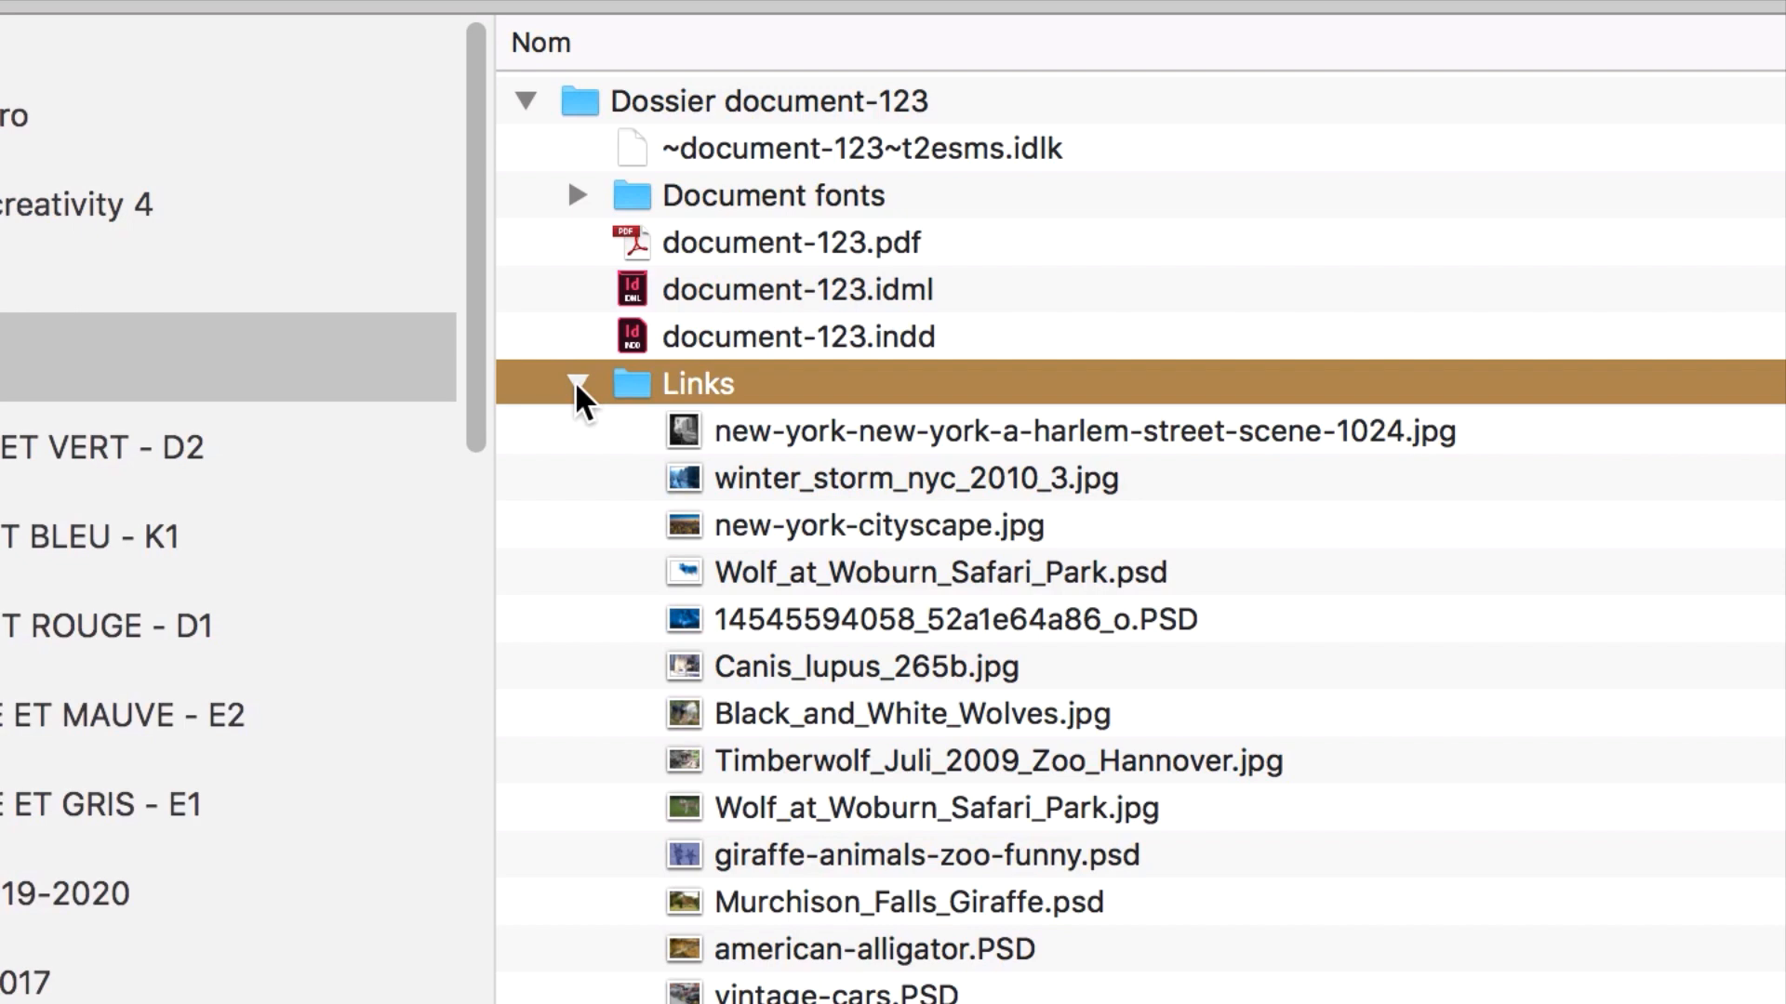
{"action": "left_click", "coordinate": [577, 383]}
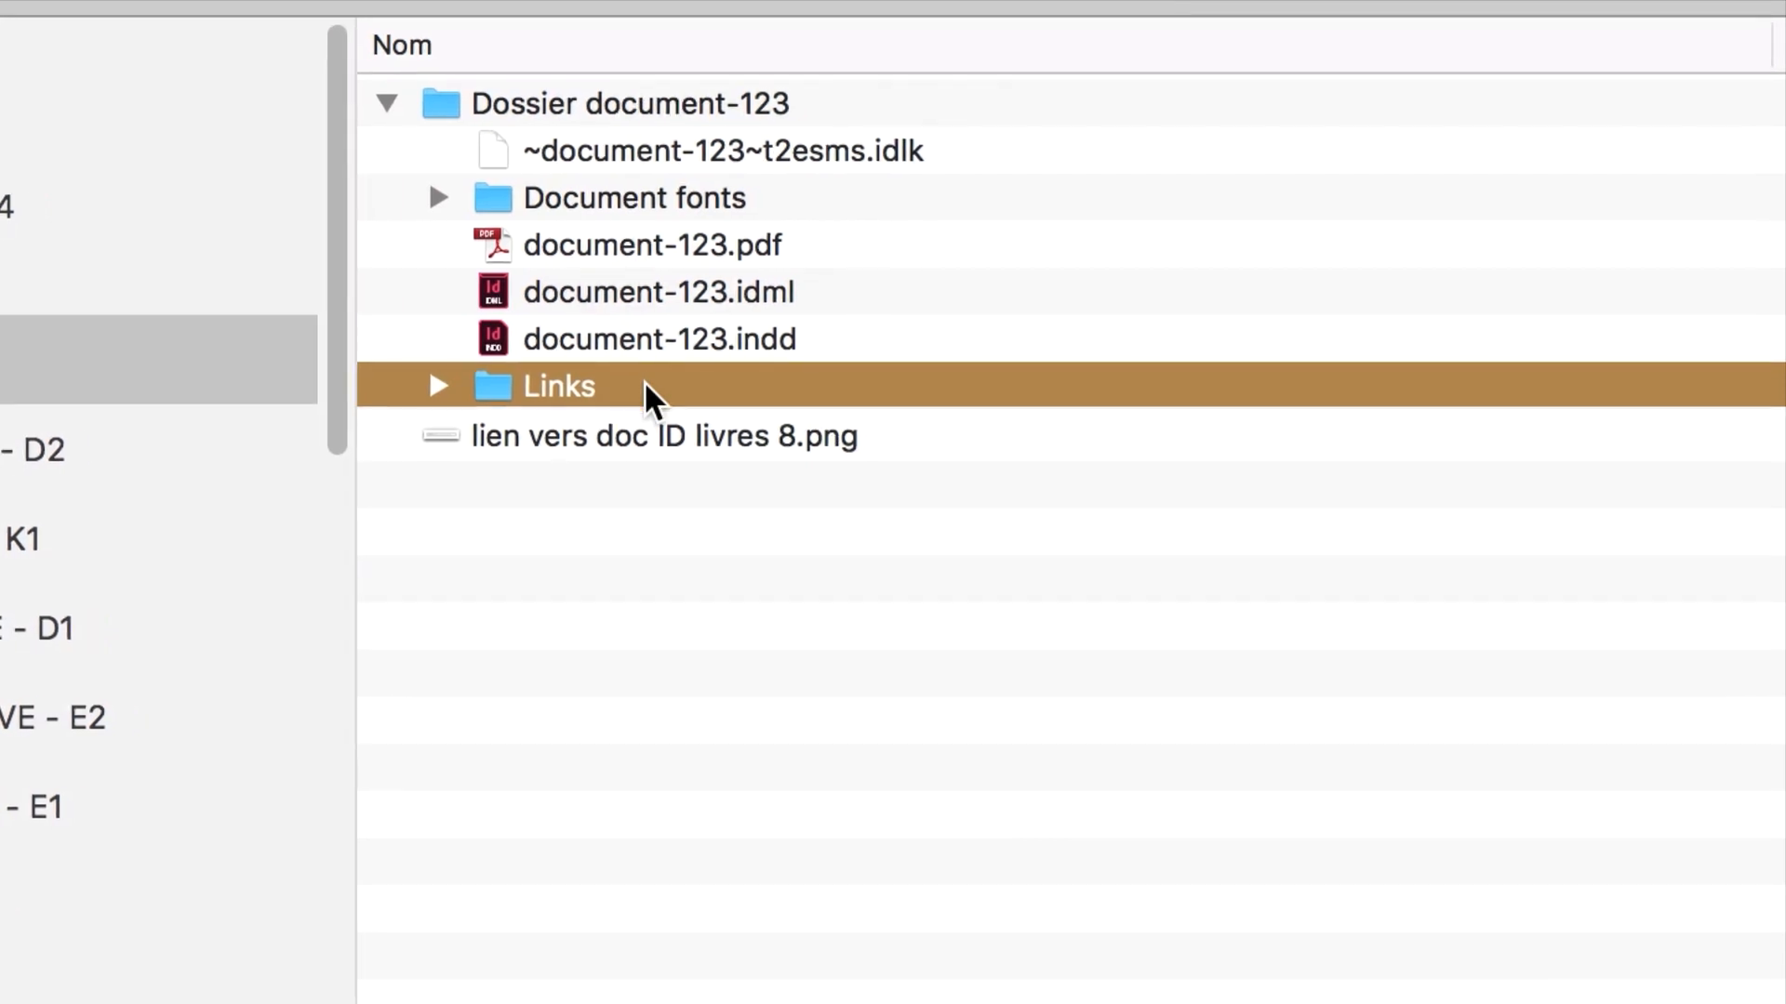
{"action": "left_click", "coordinate": [438, 386]}
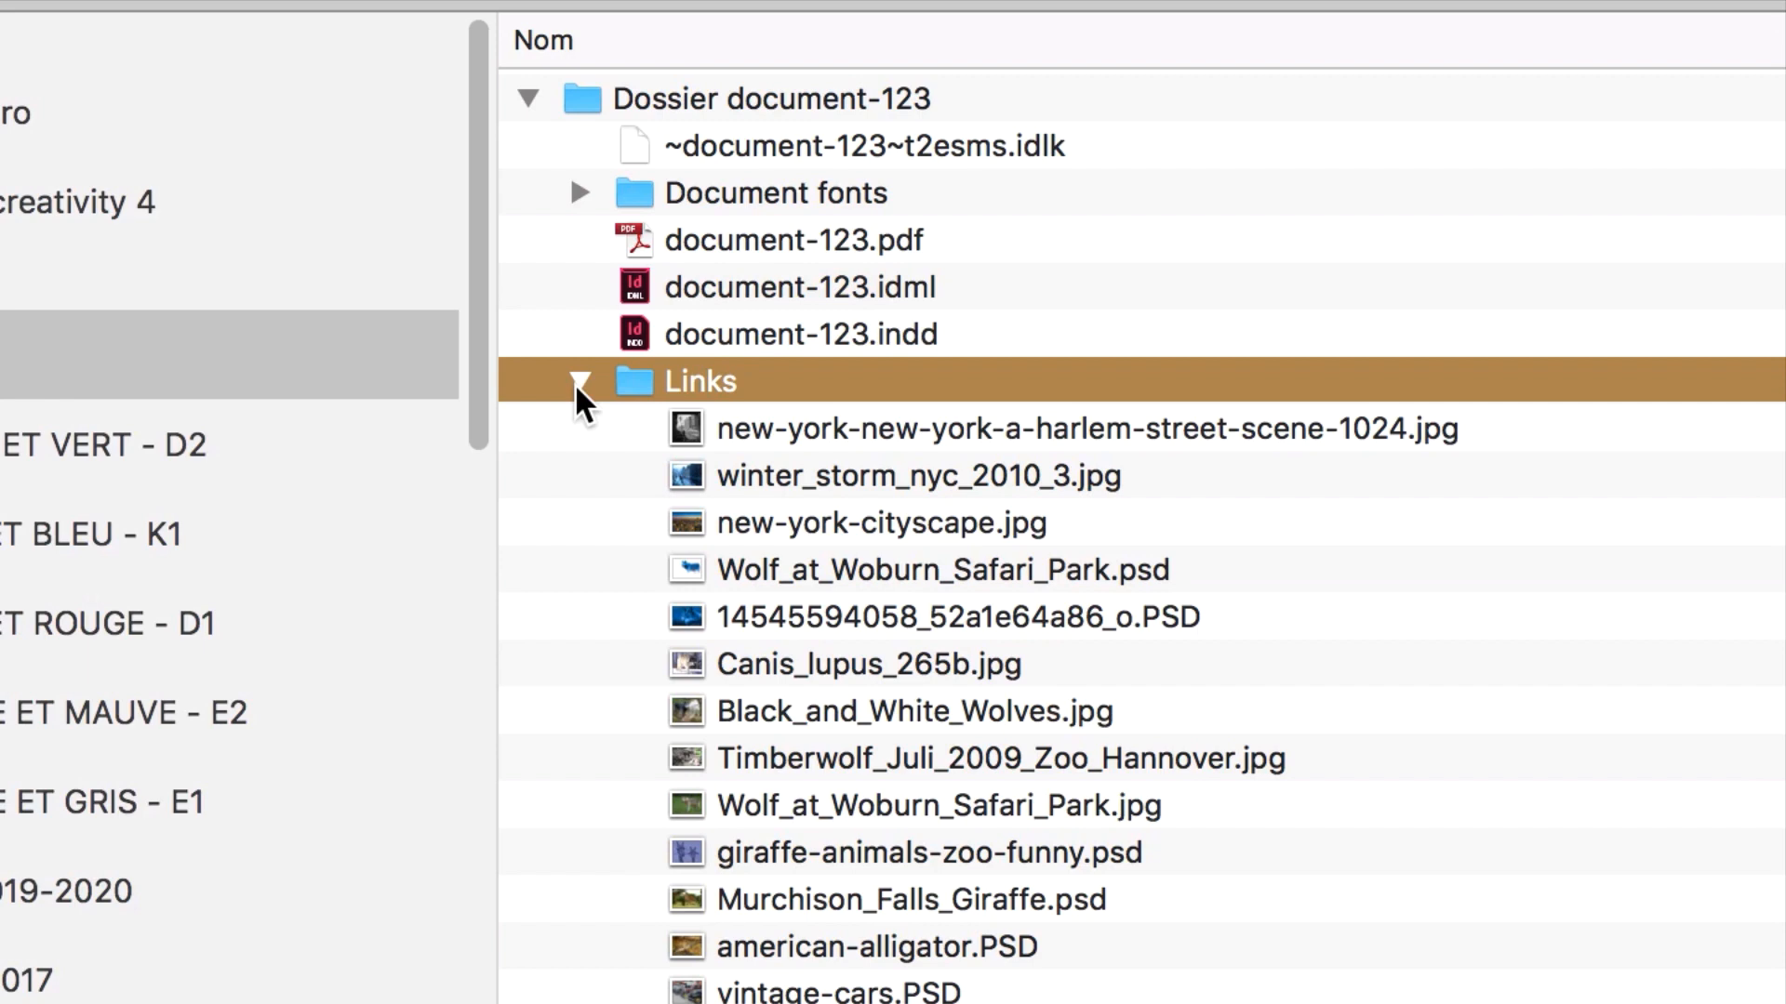
{"action": "left_click", "coordinate": [577, 381]}
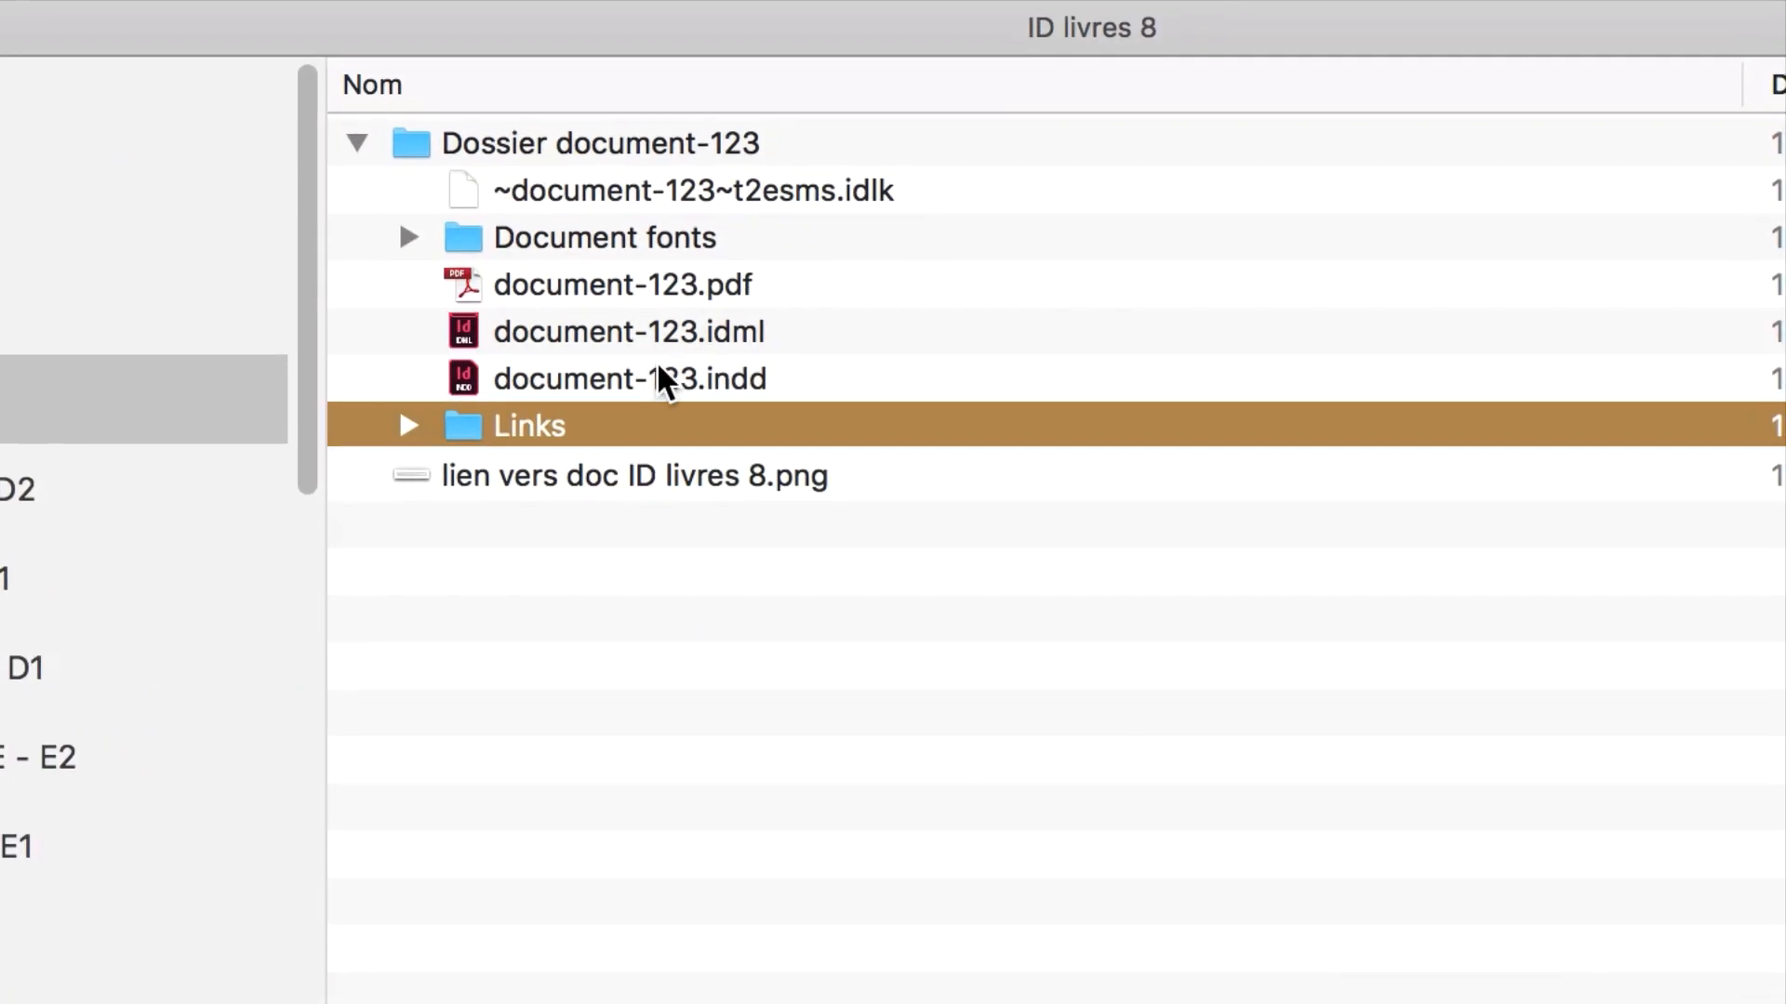
Step: Open the Dossier document-123 folder and select document-123.indd and document-123.idml in turn
{"action": "double_click", "coordinate": [633, 147]}
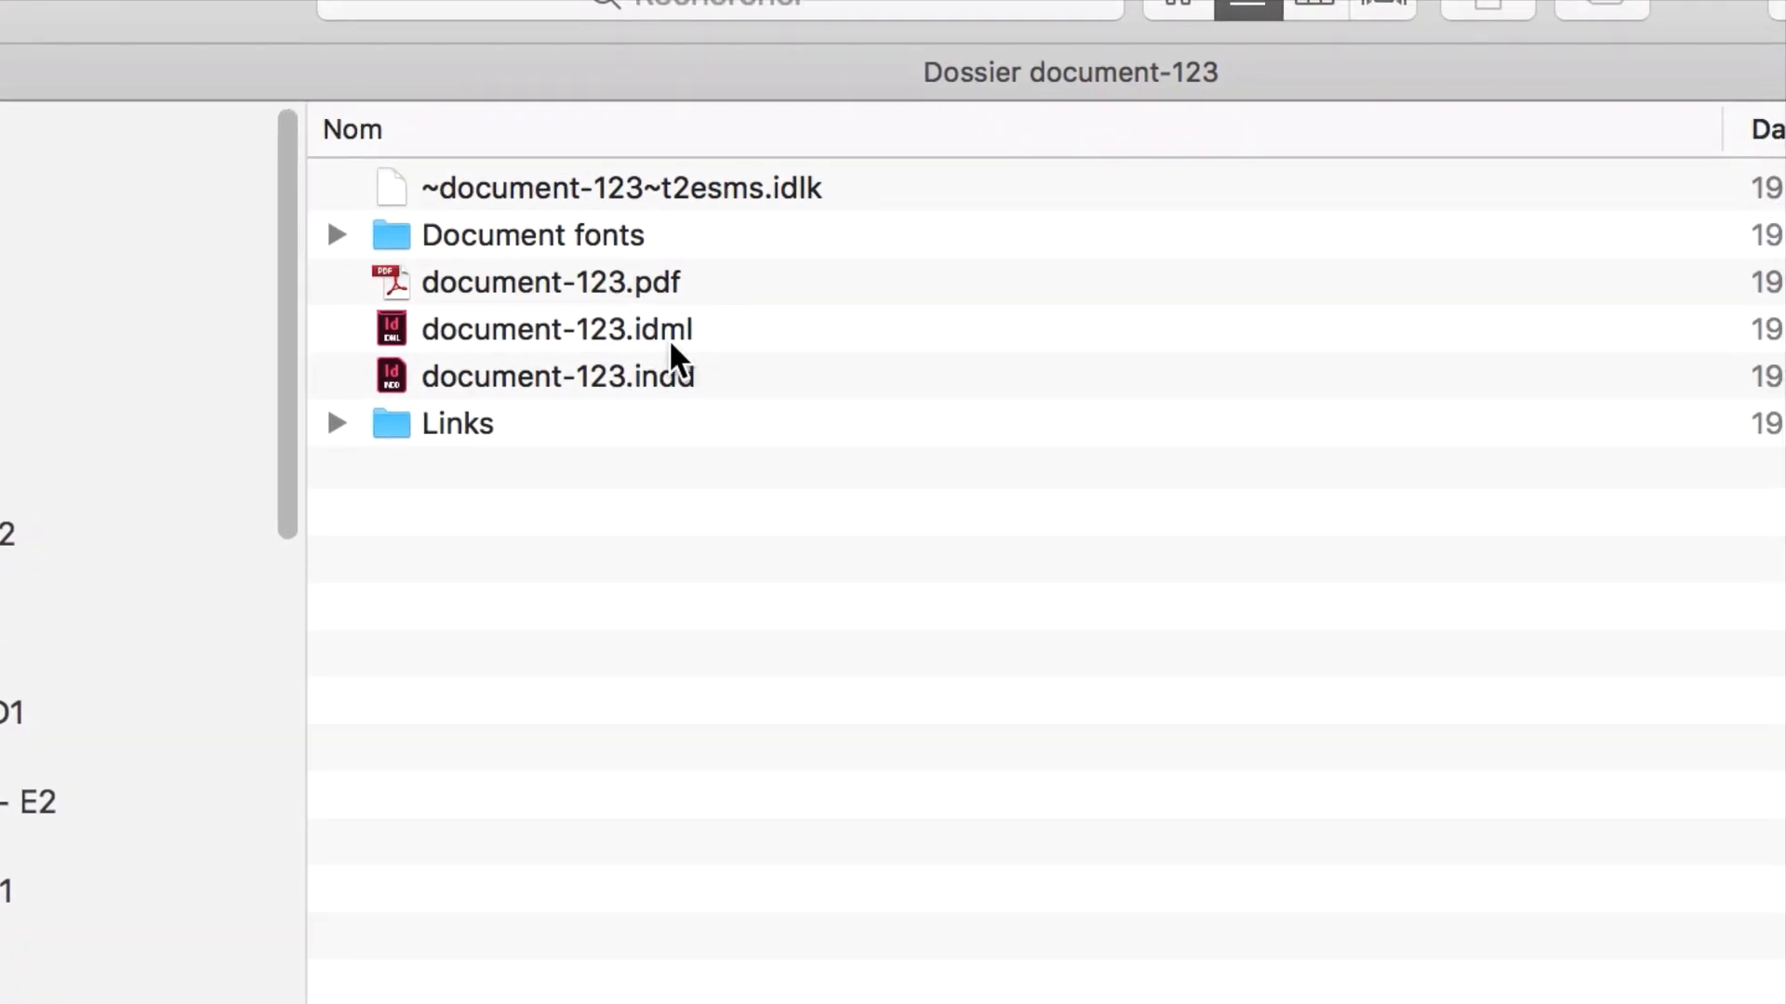
{"action": "left_click", "coordinate": [741, 378]}
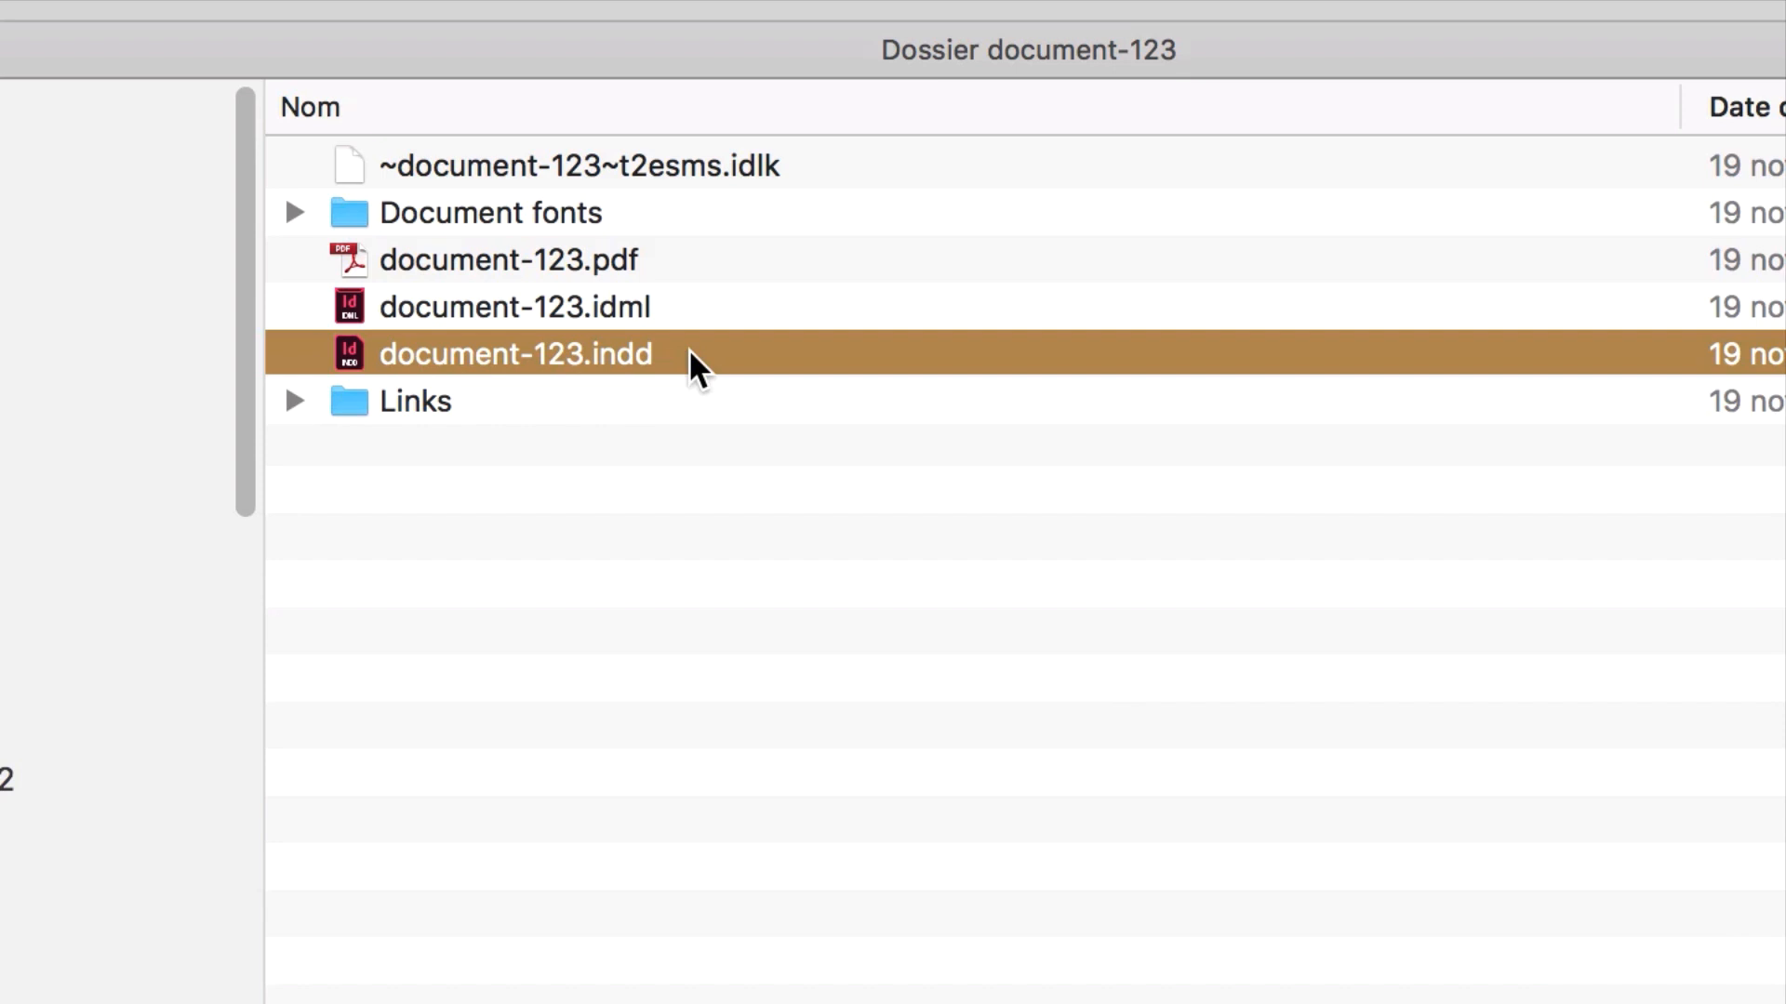
{"action": "left_click", "coordinate": [688, 307]}
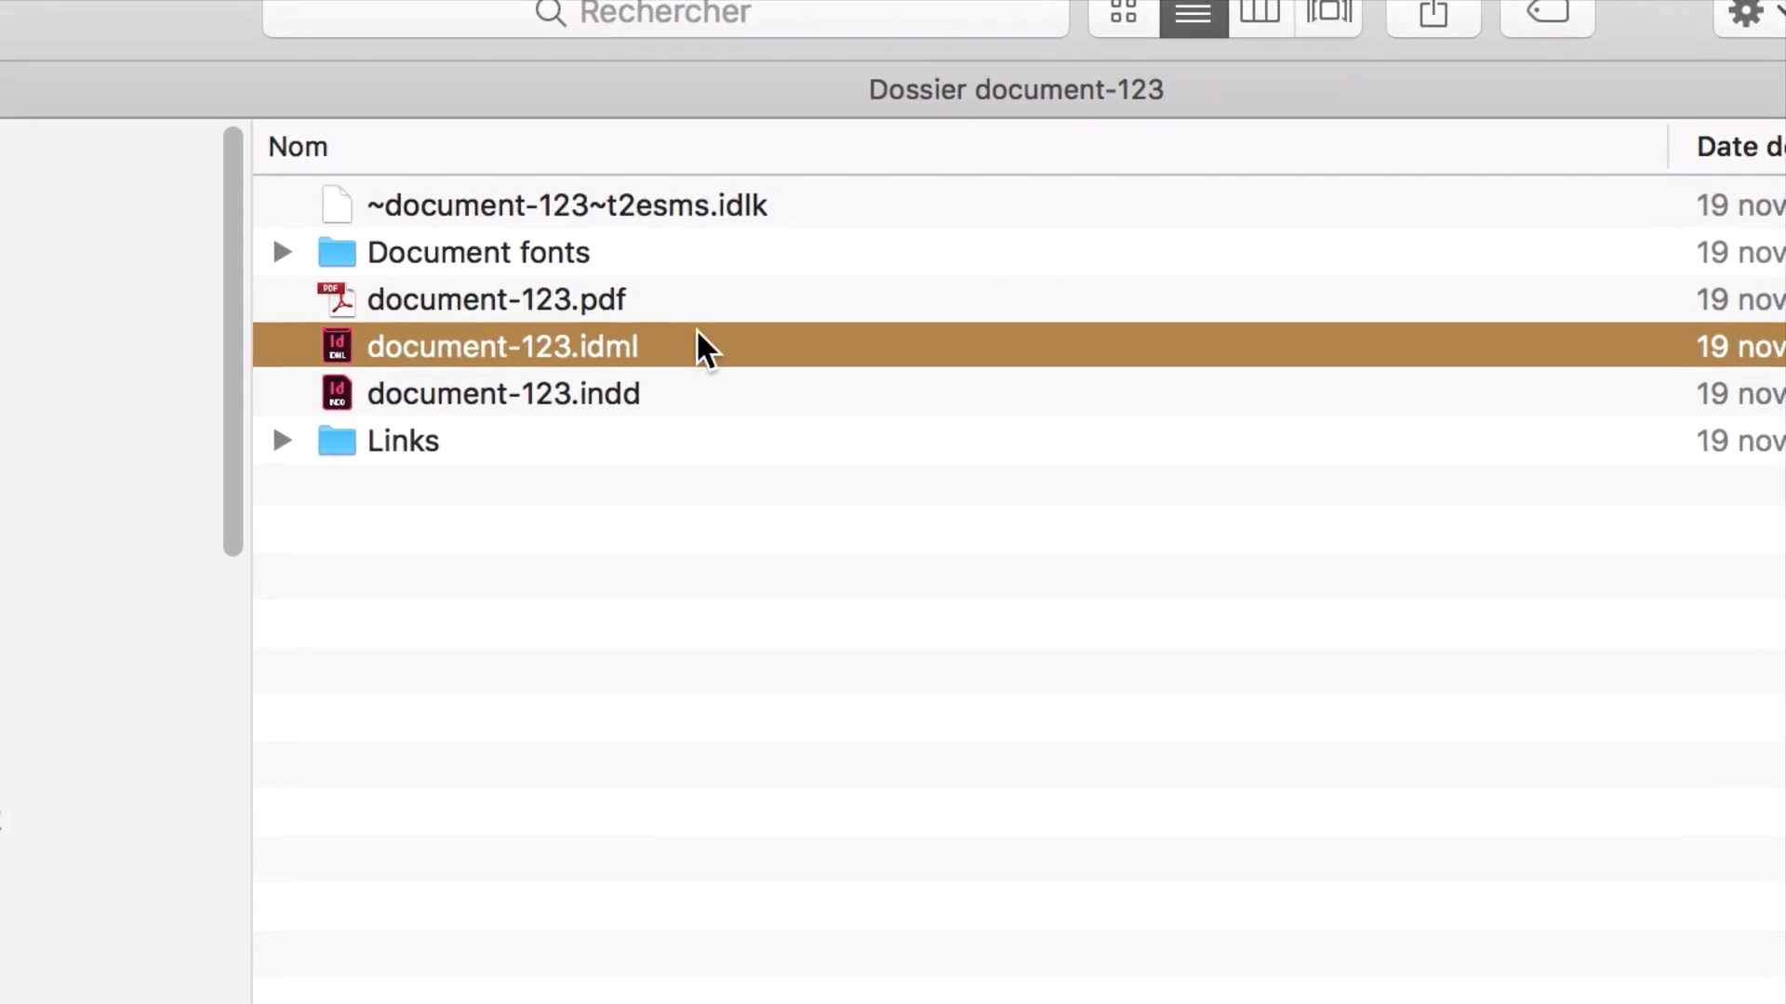
Step: Open document-123.pdf in Acrobat and start preparing the entire document for reading with the recommended inferred reading order
{"action": "left_click", "coordinate": [695, 326]}
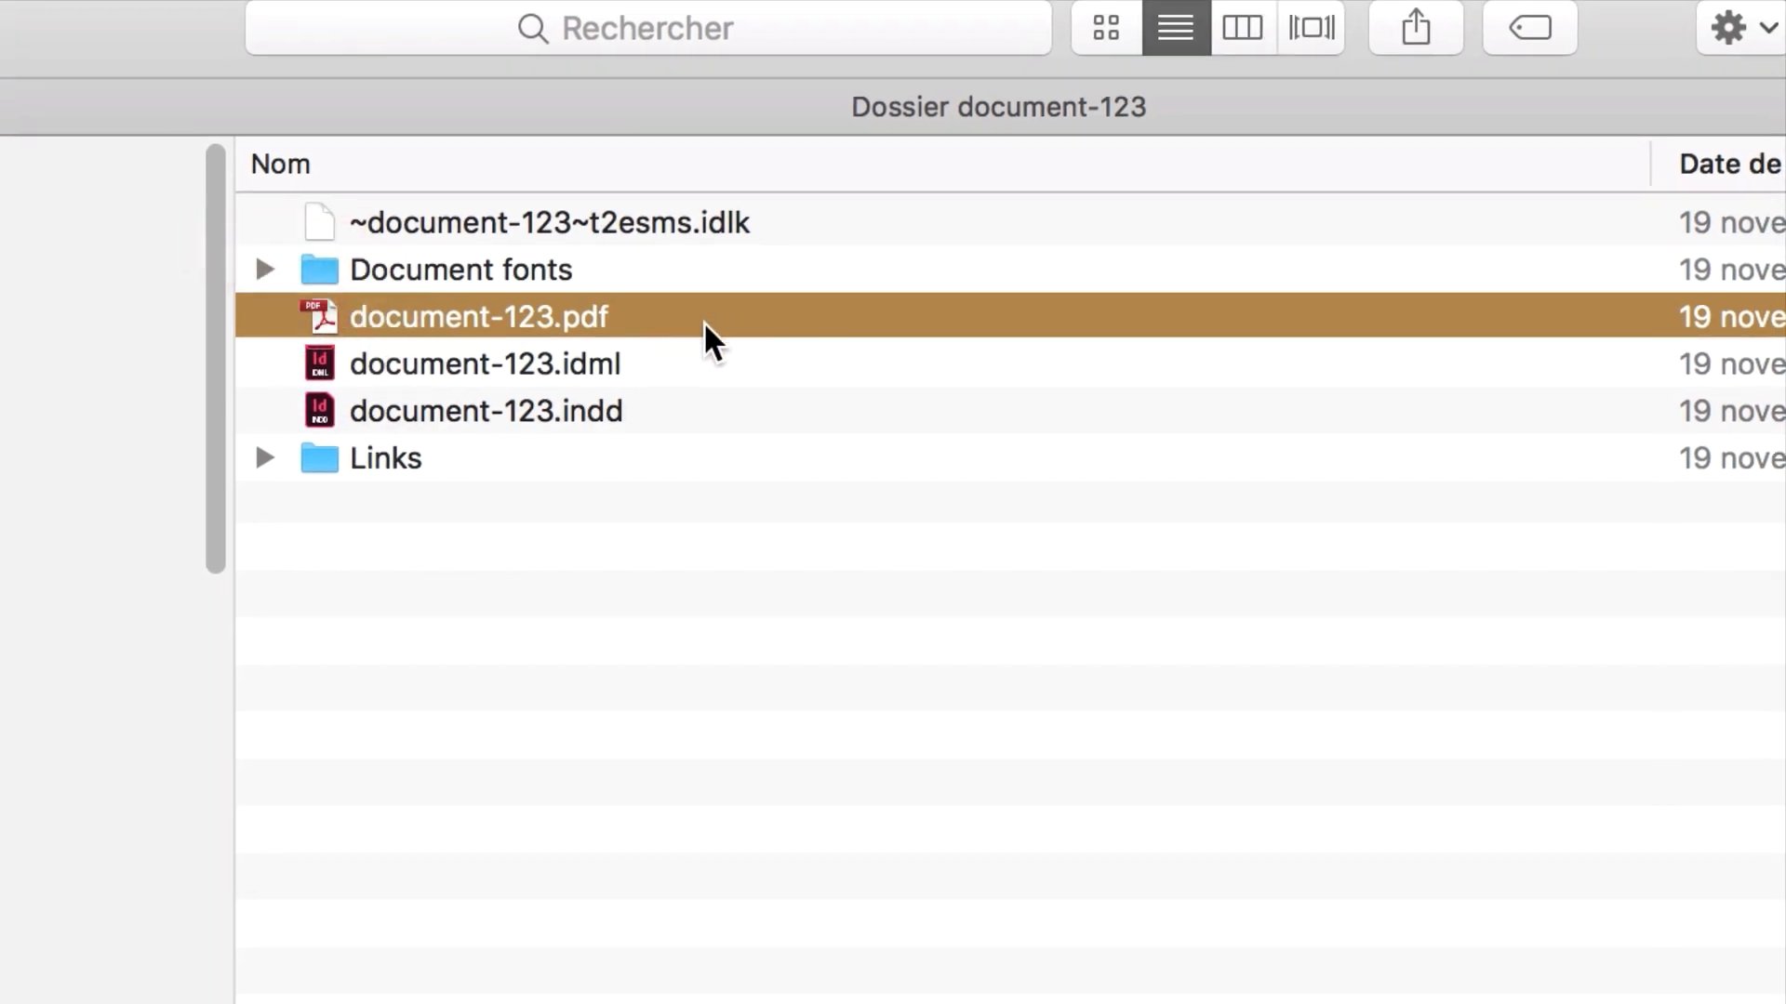
{"action": "double_click", "coordinate": [703, 321]}
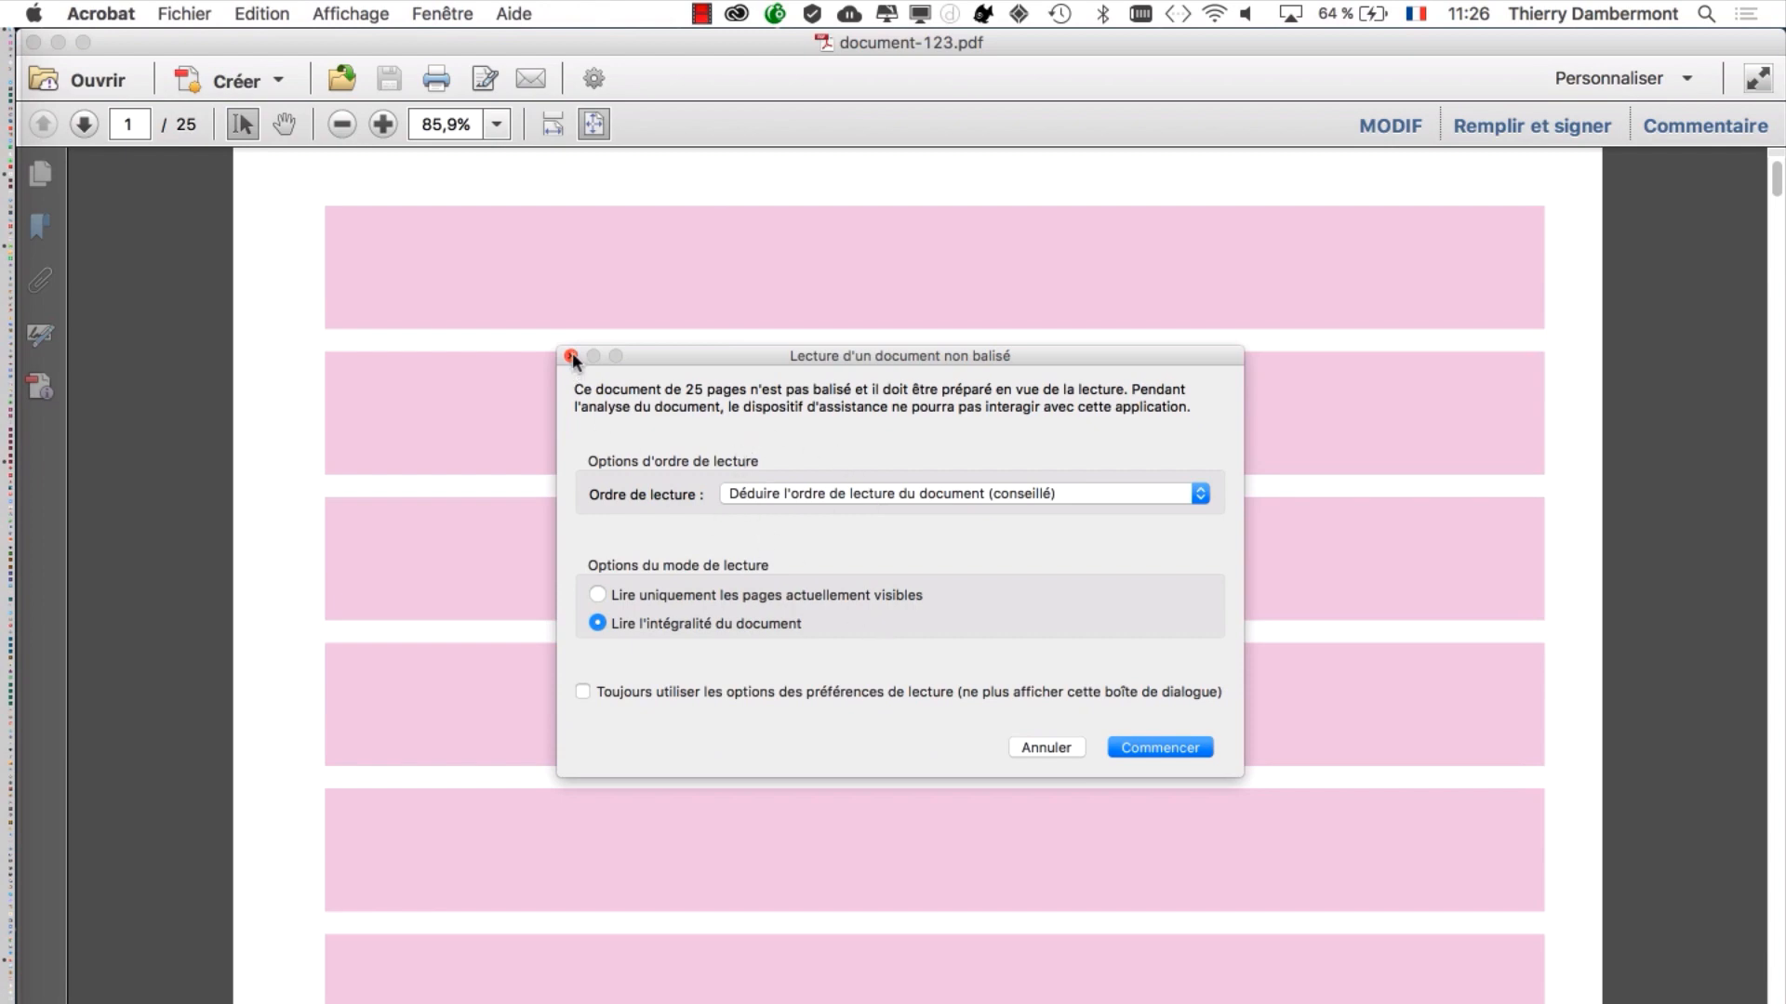
{"action": "left_click", "coordinate": [1198, 750]}
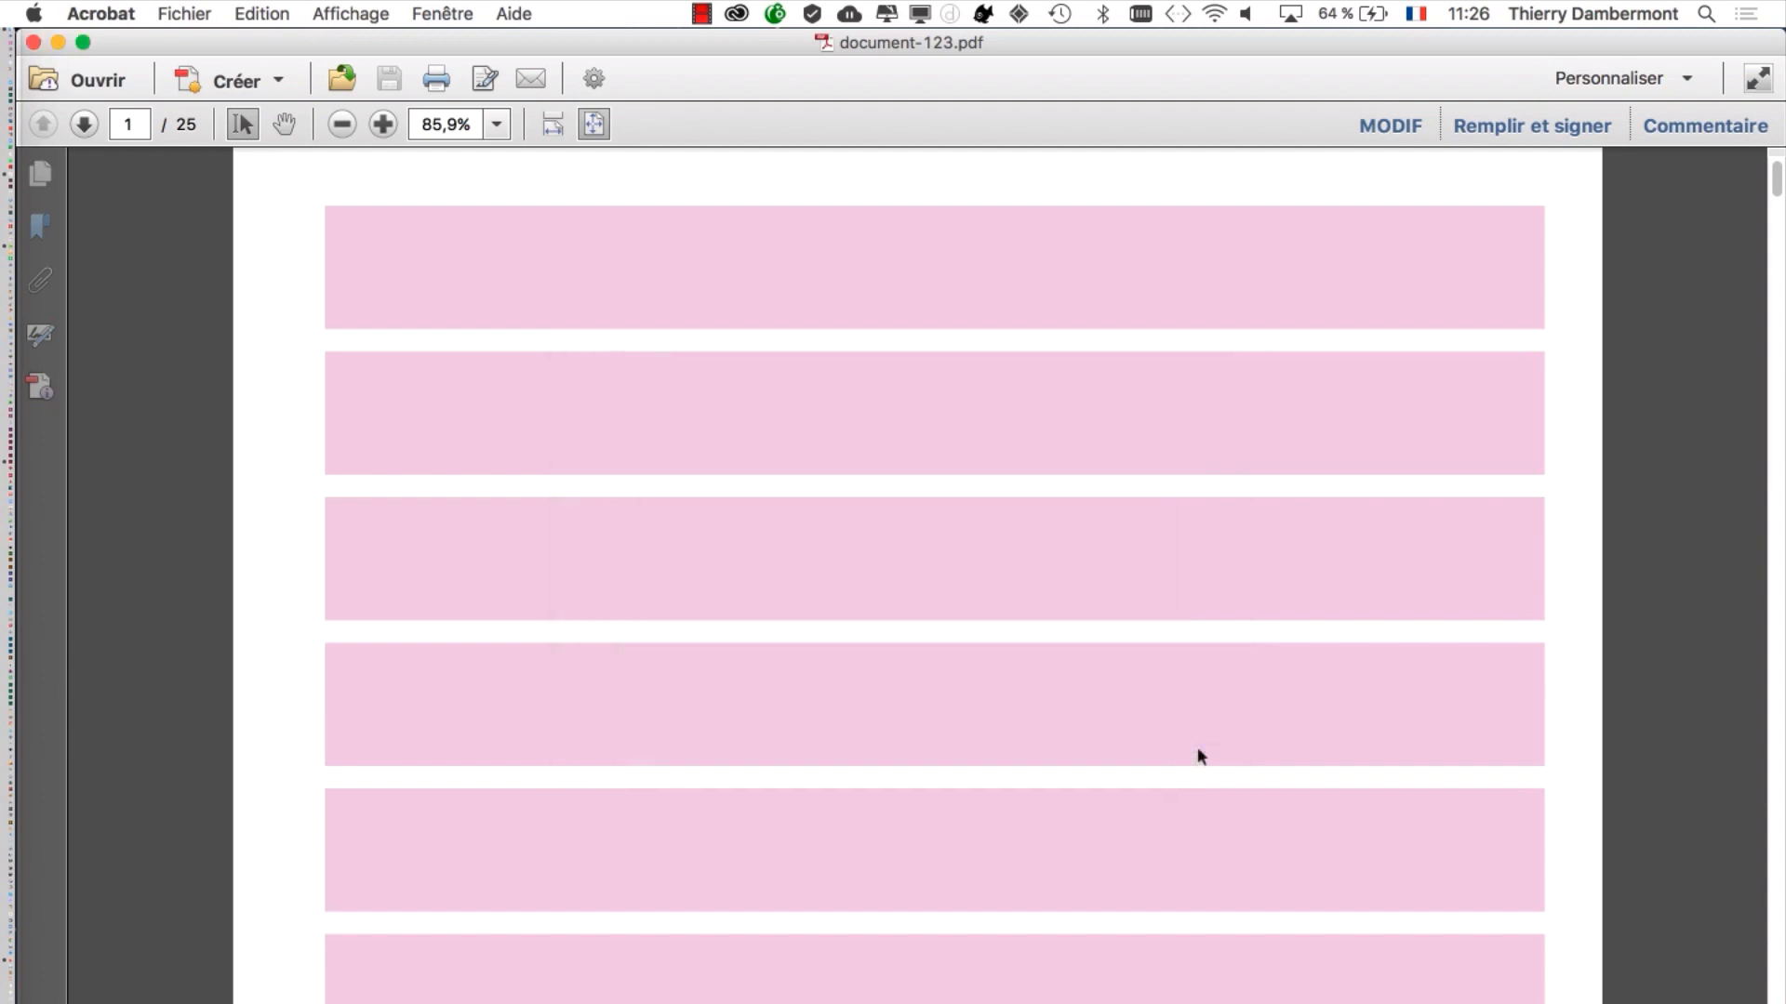
{"action": "left_click", "coordinate": [97, 15]}
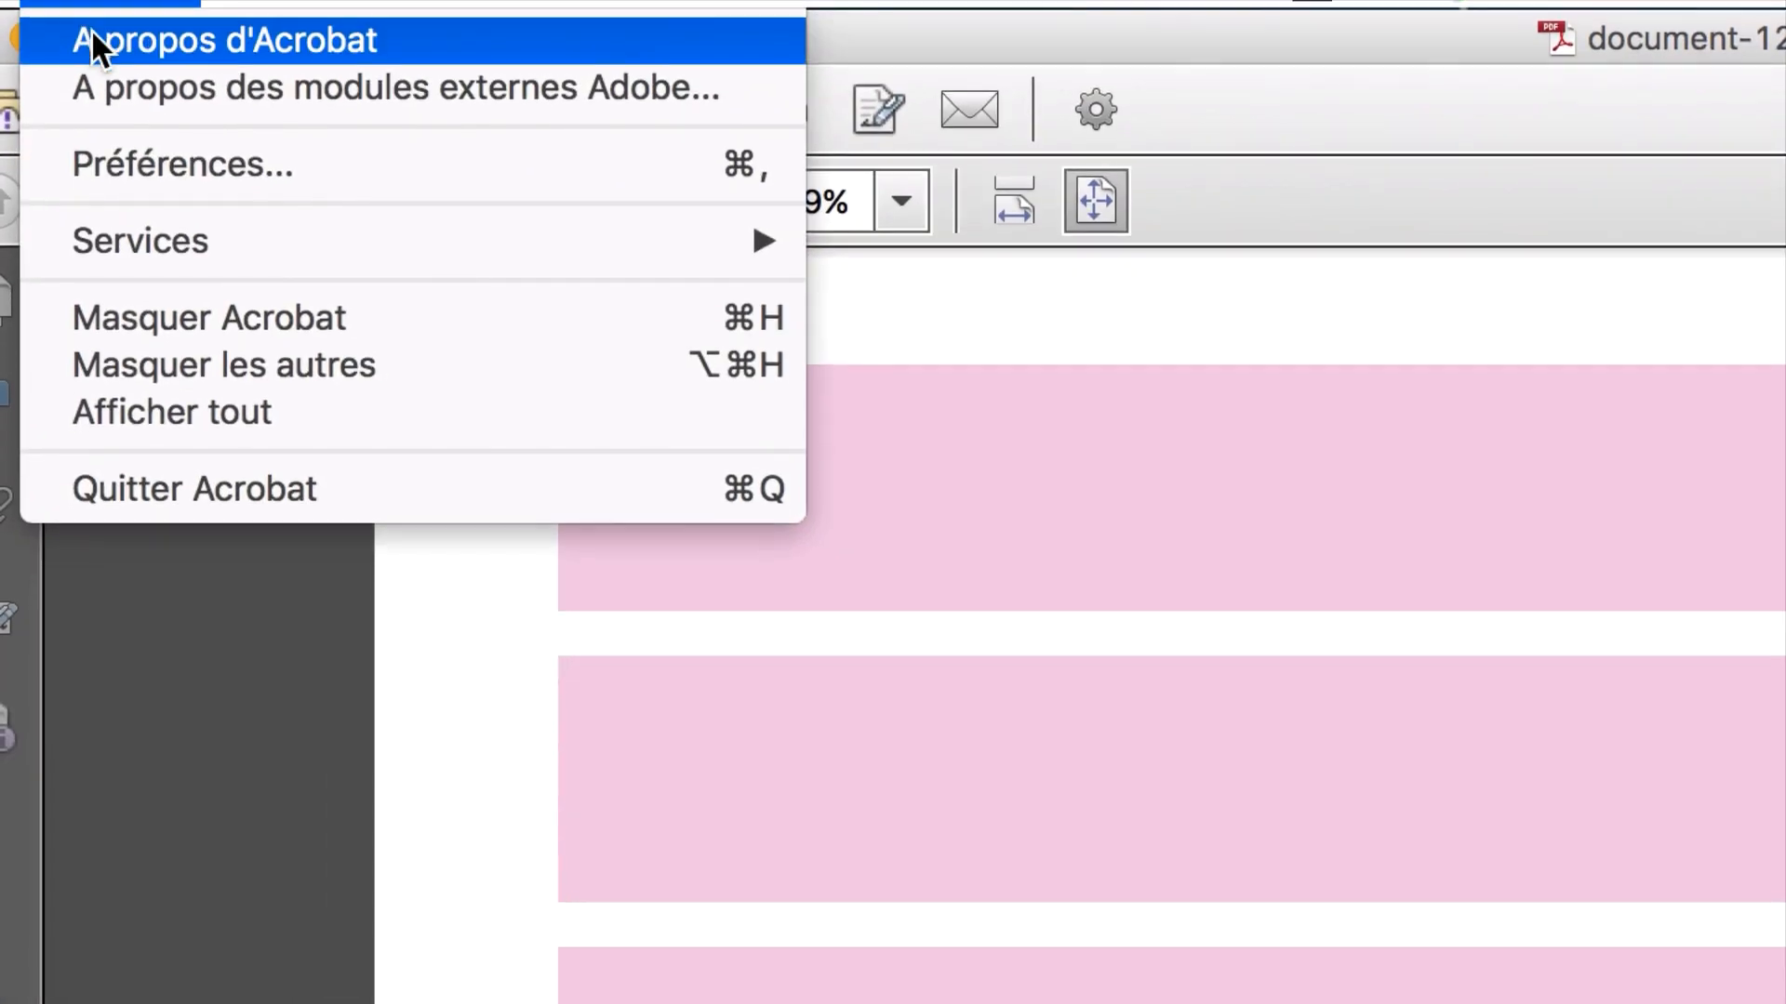
{"action": "left_click", "coordinate": [88, 11]}
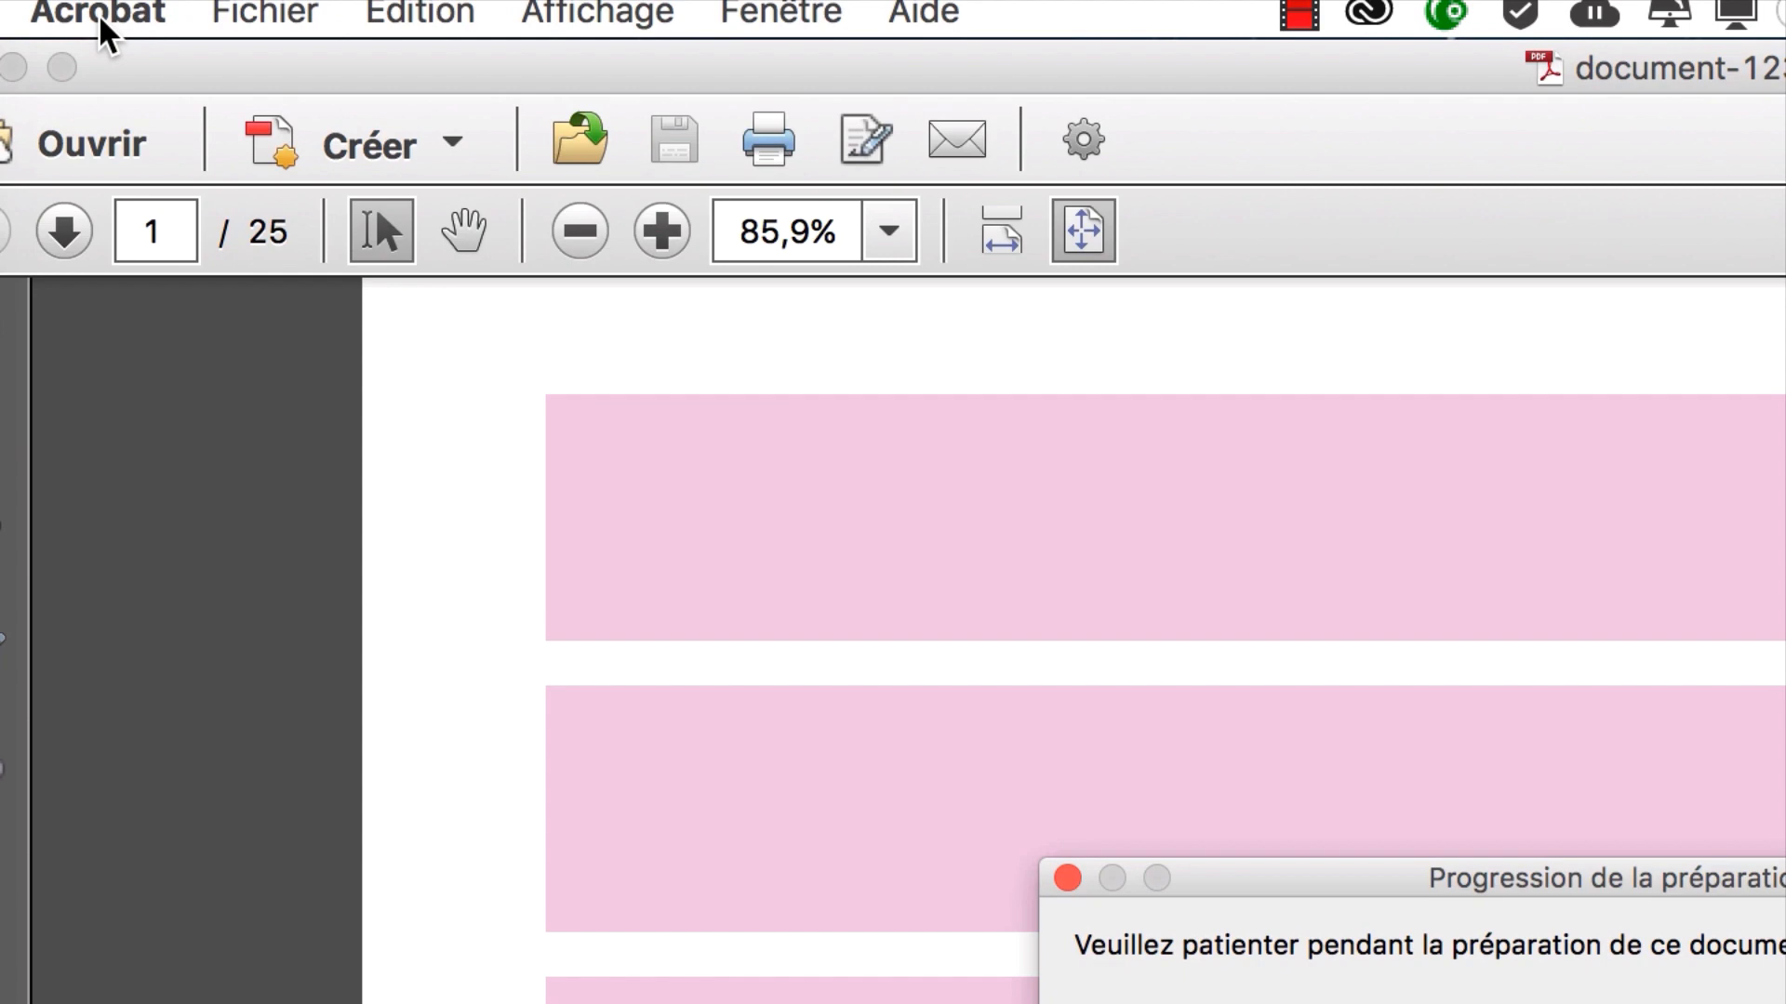
{"action": "left_click", "coordinate": [98, 14]}
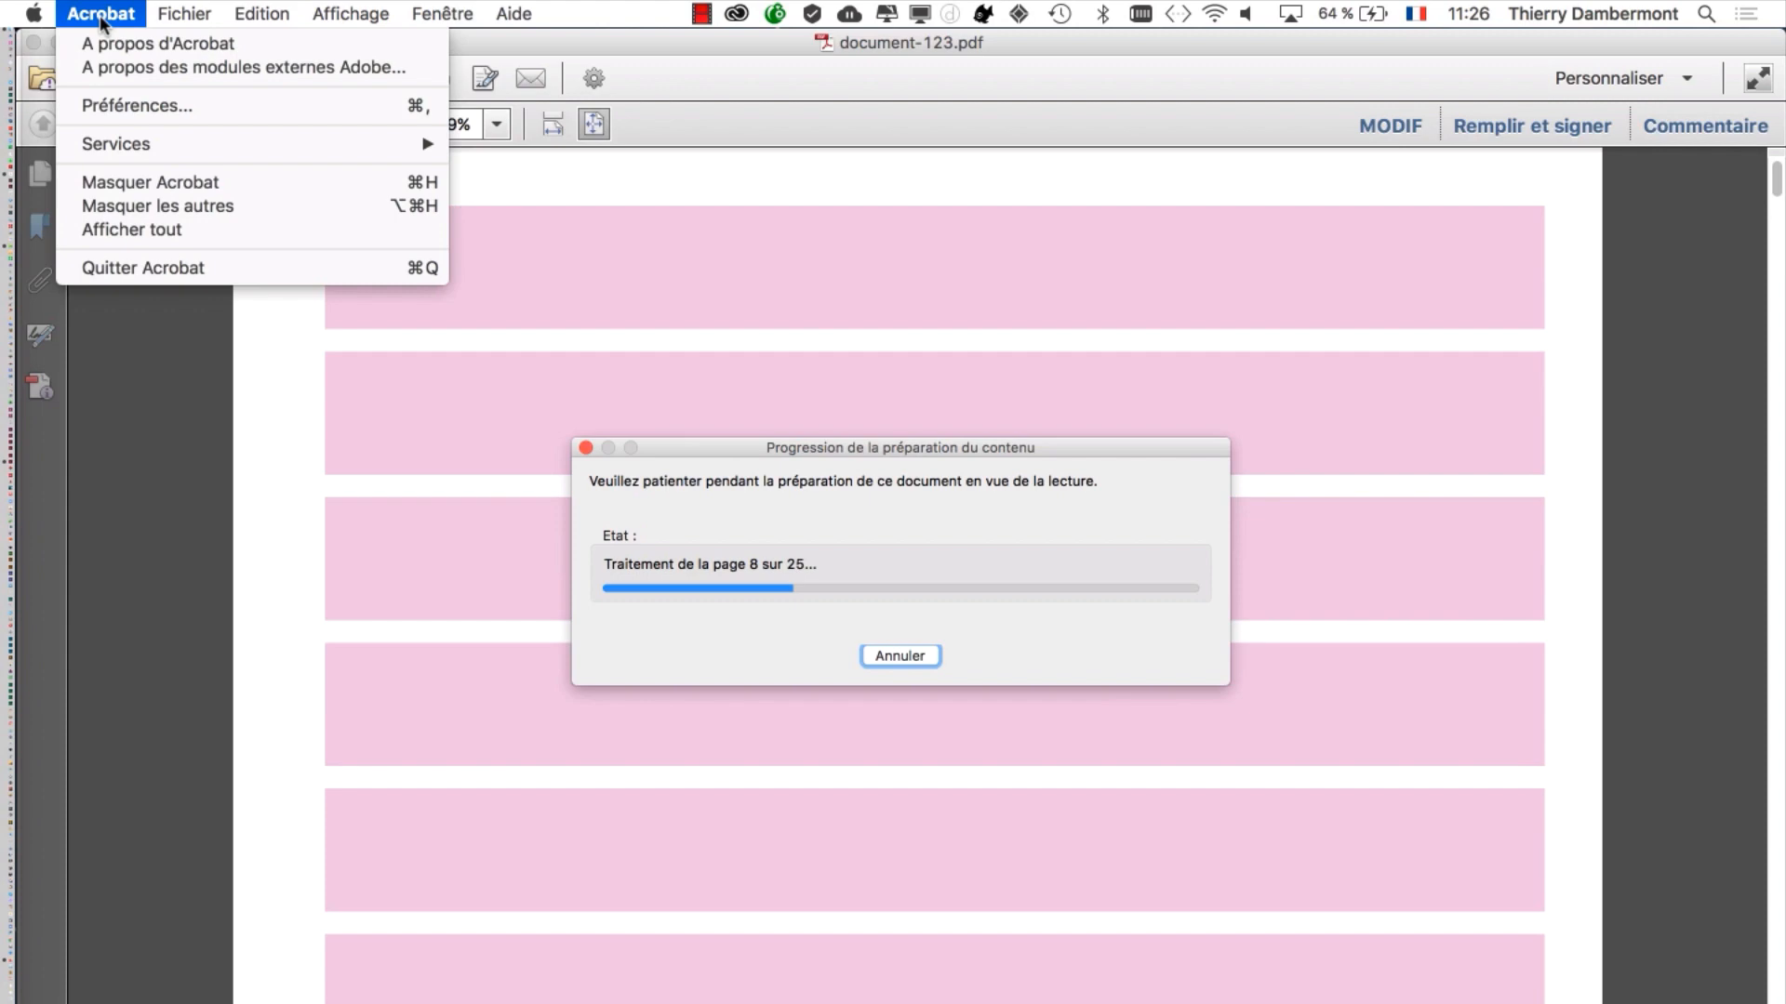
{"action": "left_click", "coordinate": [702, 446]}
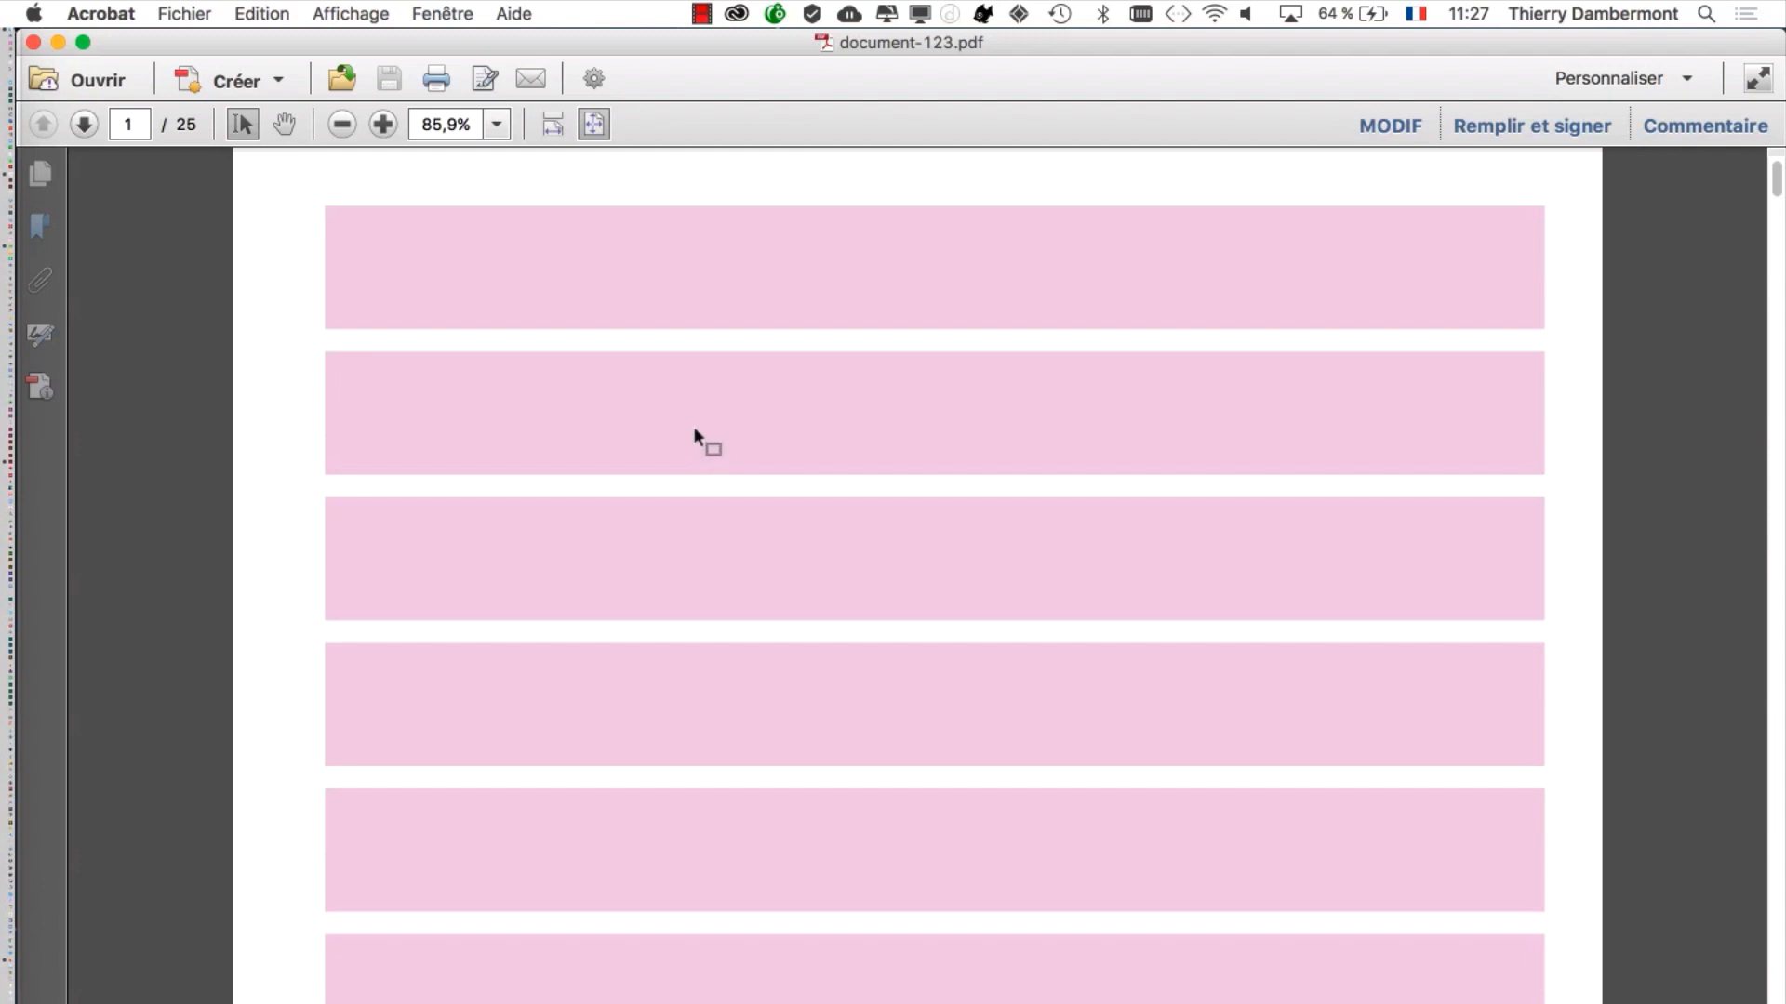
Step: Save the PDF as a Word document named document-123.docx in the Dossier document-123 folder
{"action": "left_click", "coordinate": [184, 13]}
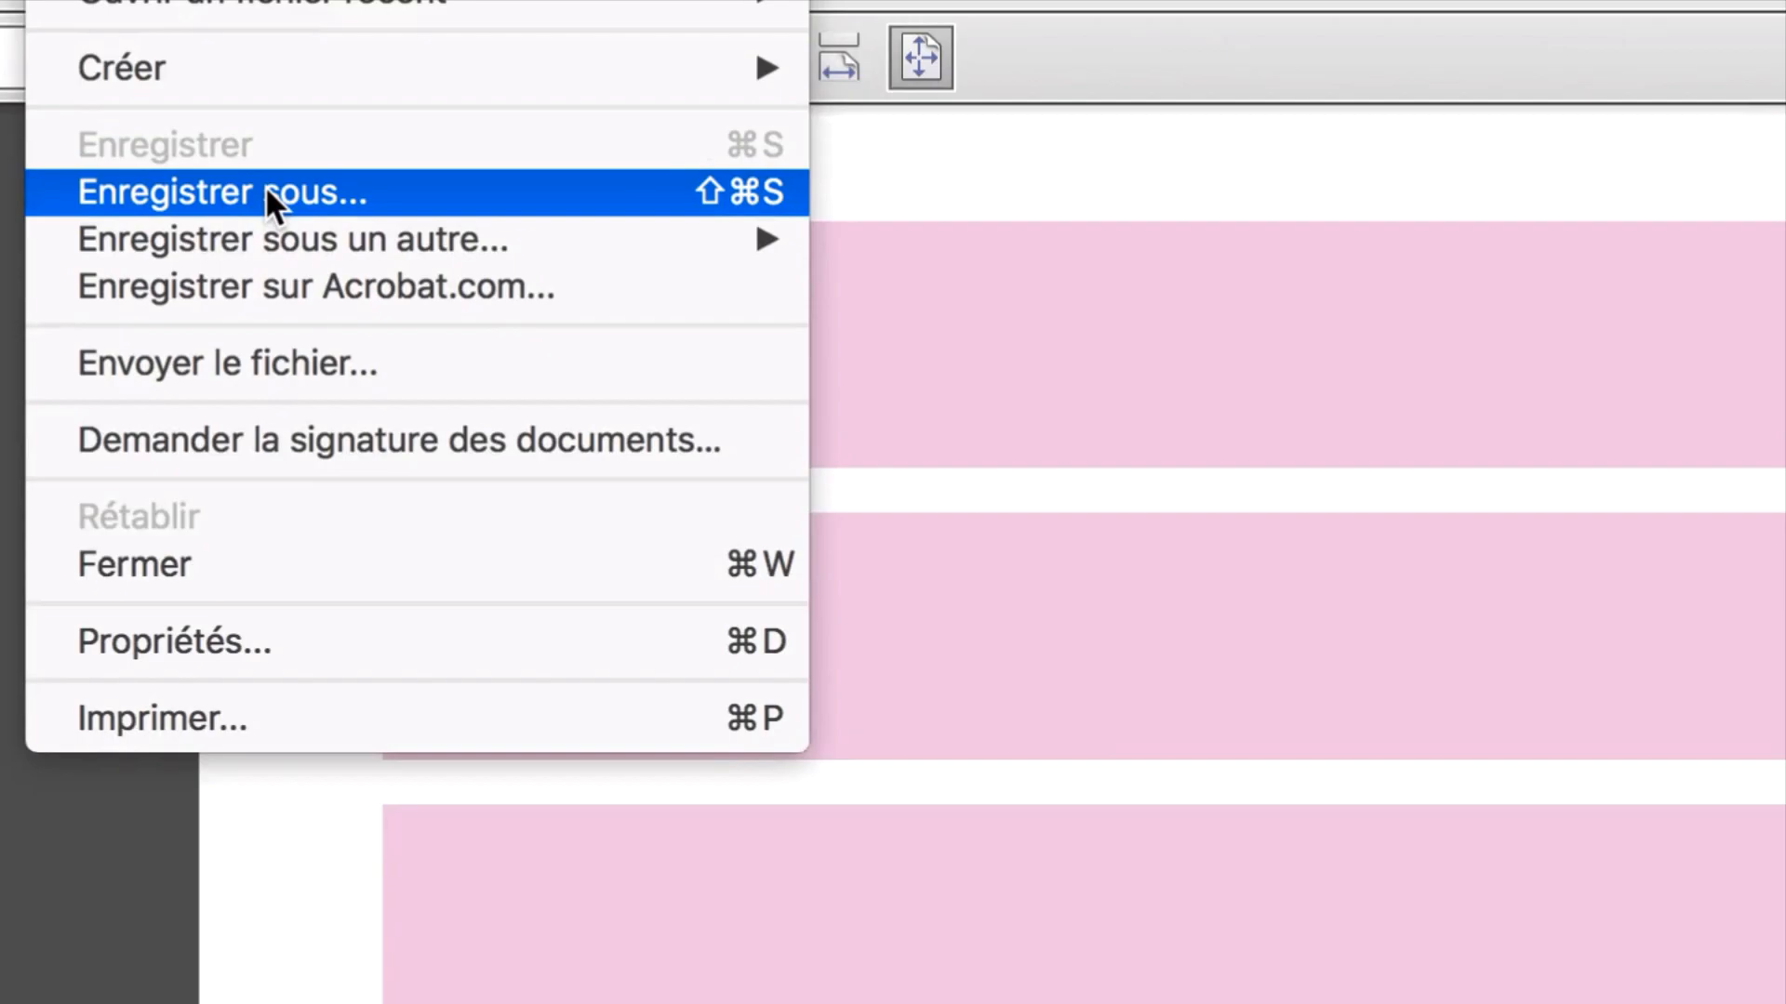
{"action": "left_click", "coordinate": [265, 191]}
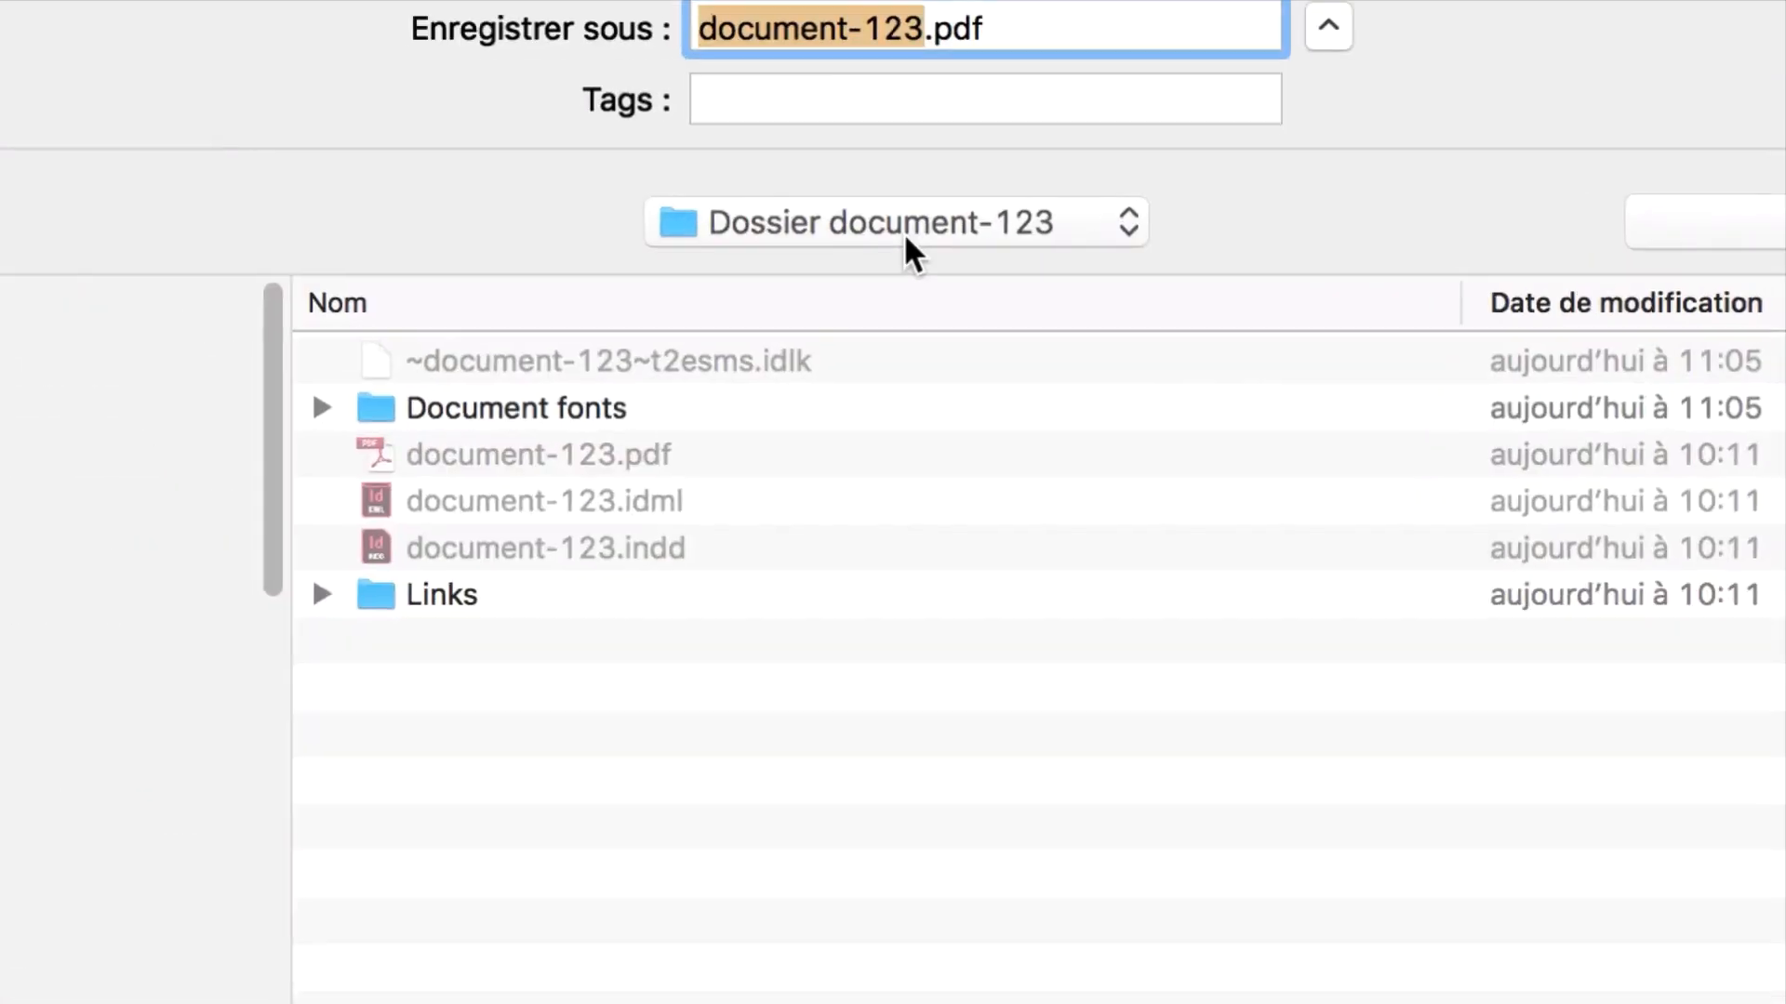
{"action": "left_click", "coordinate": [909, 231]}
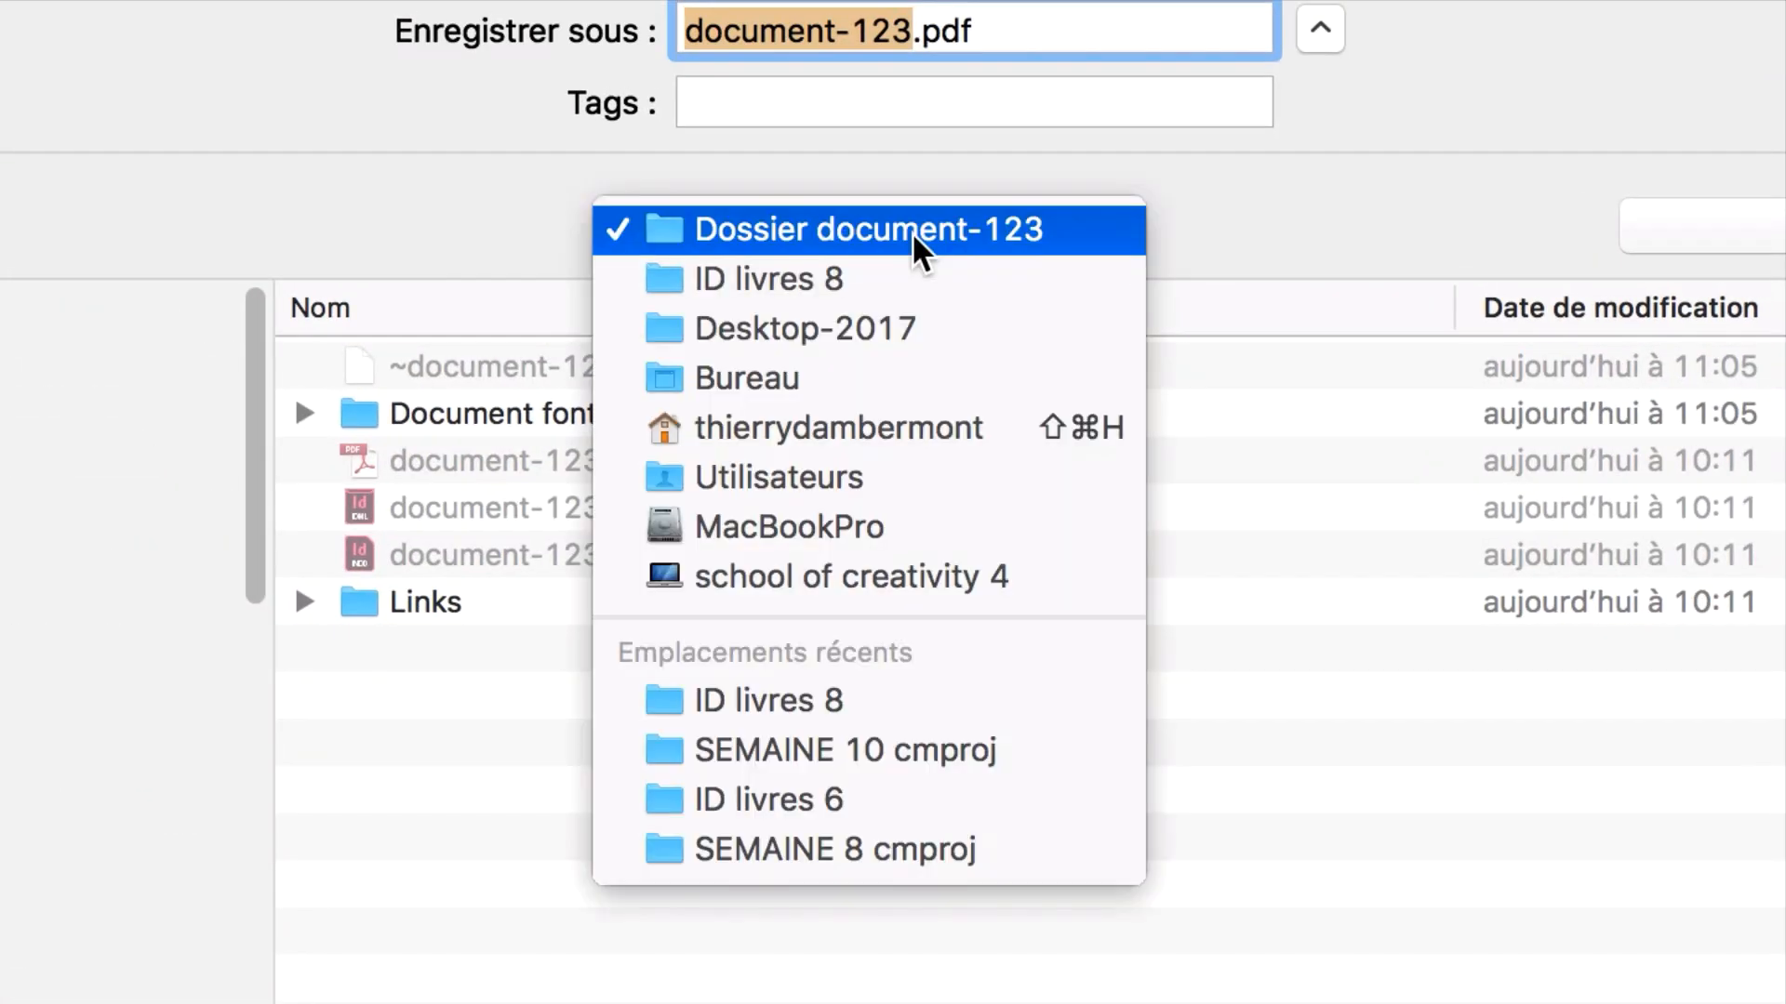
{"action": "left_click", "coordinate": [912, 231]}
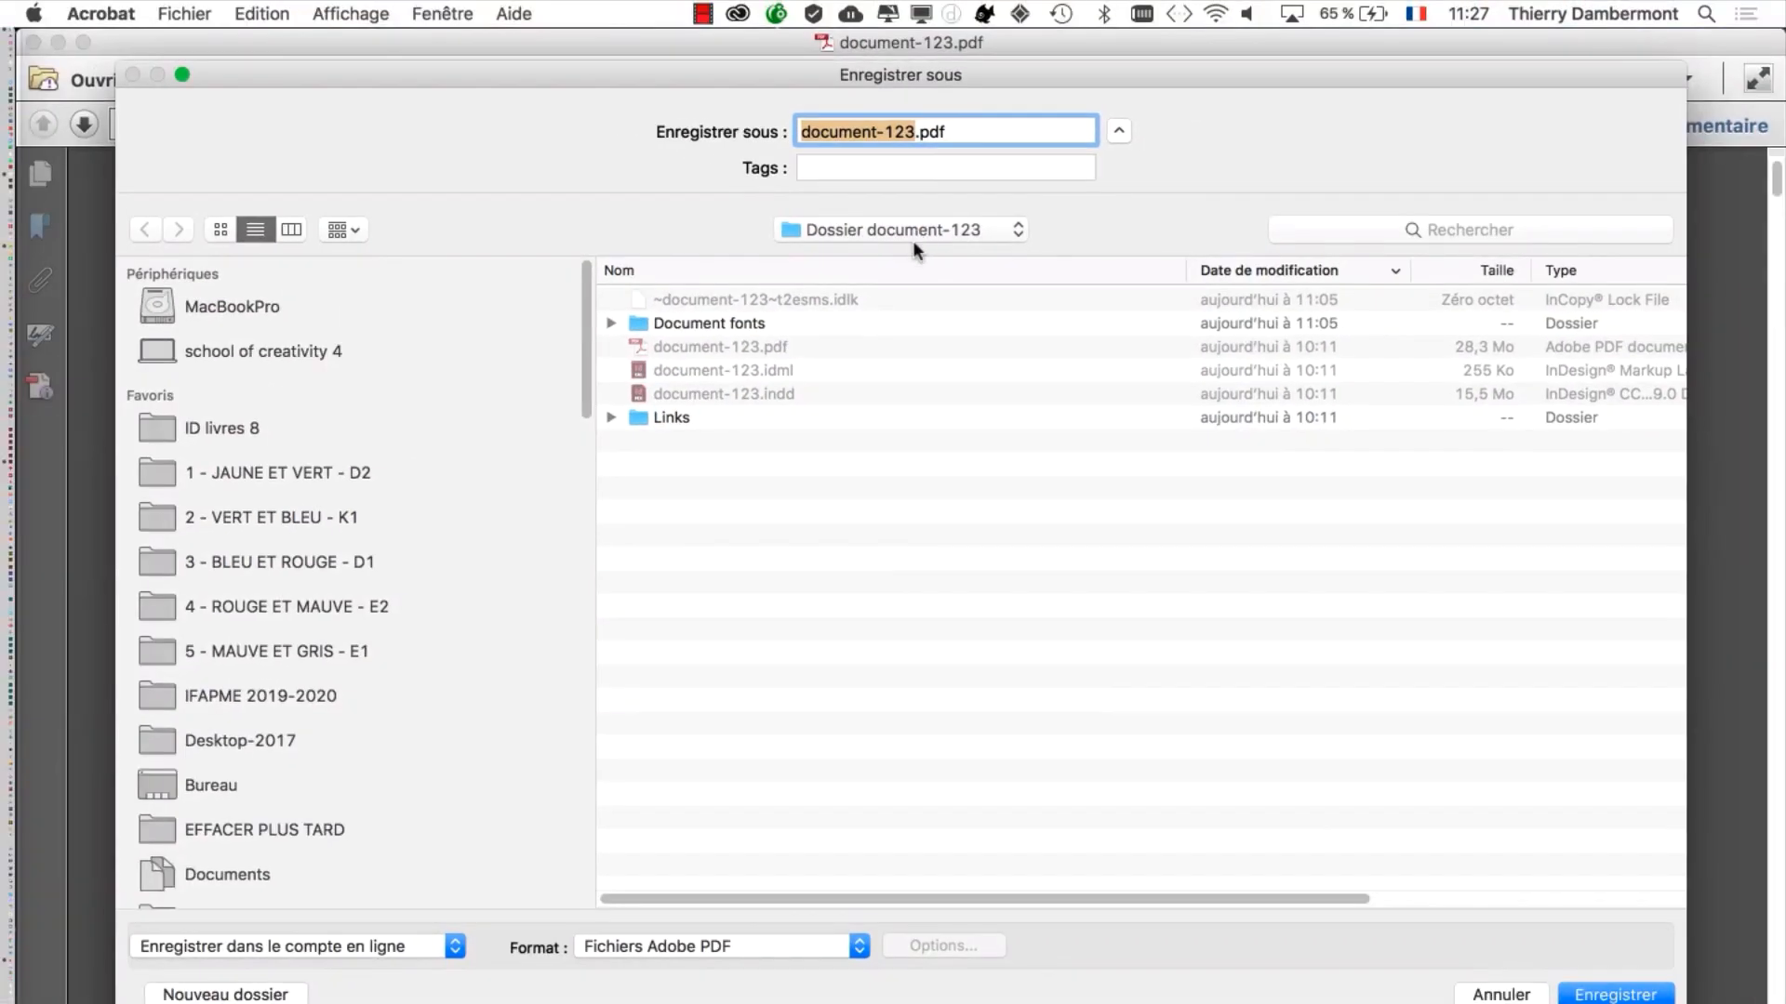
{"action": "left_click_drag", "start_coordinate": [1685, 1003], "coordinate": [1655, 634]}
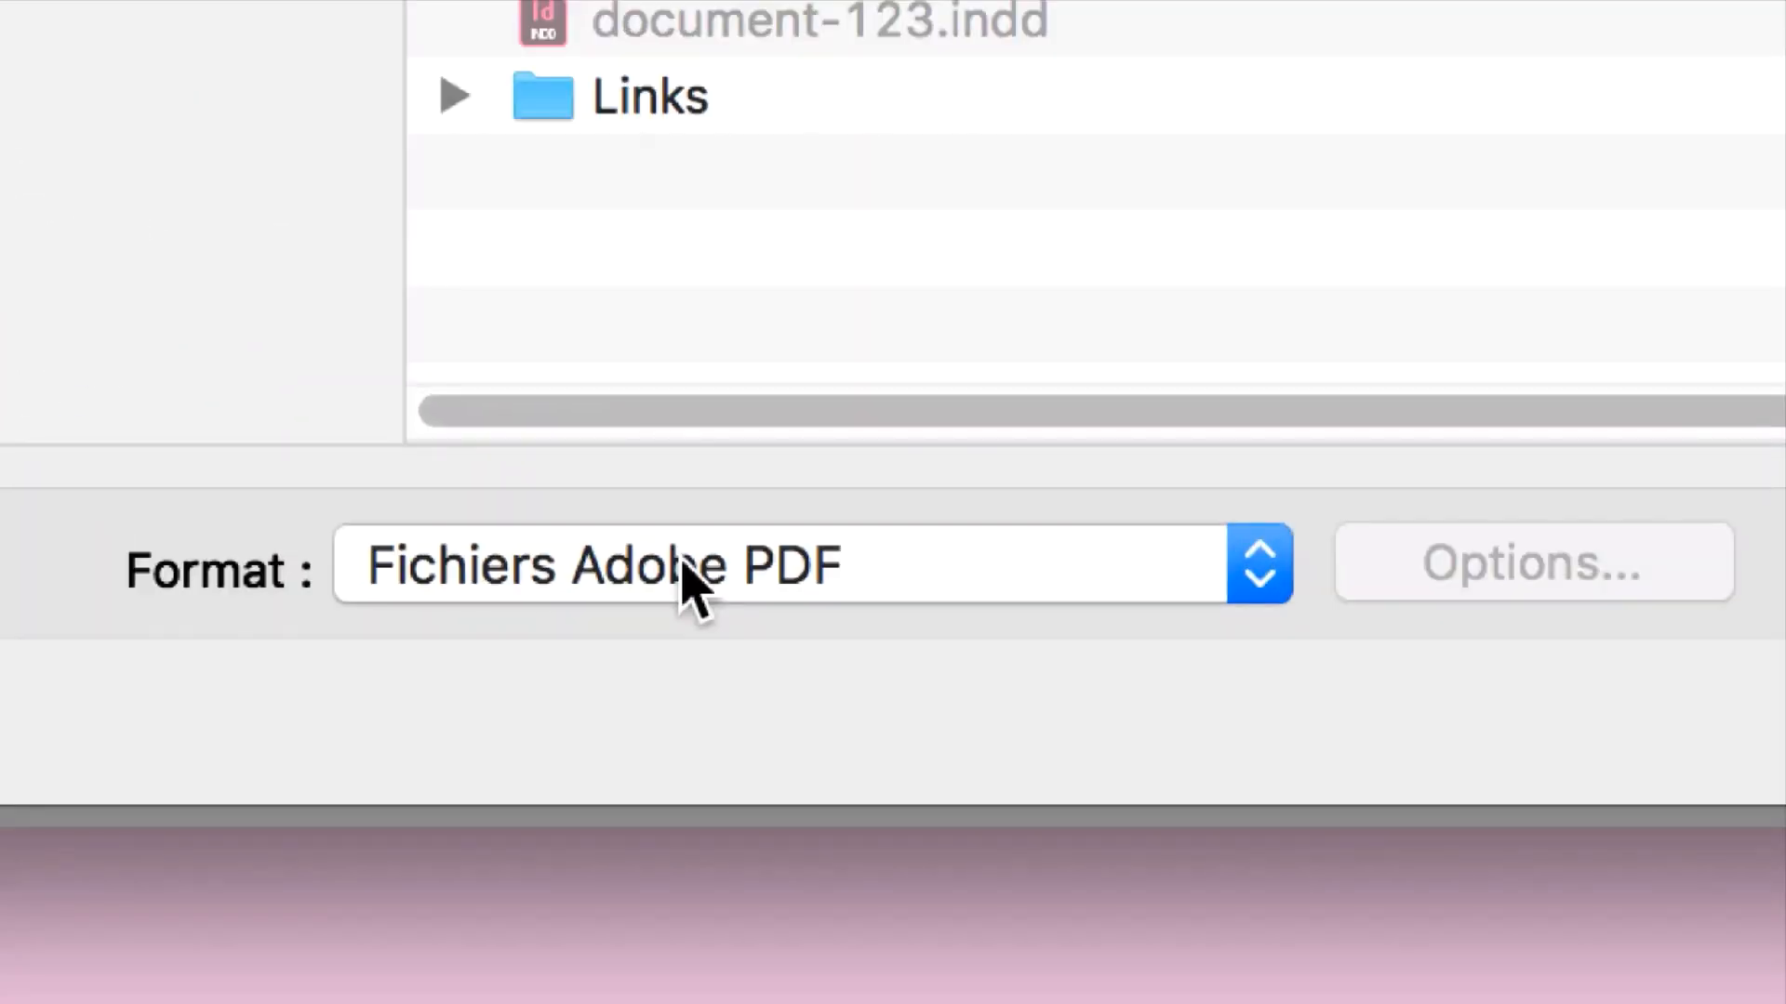
{"action": "left_click", "coordinate": [693, 586]}
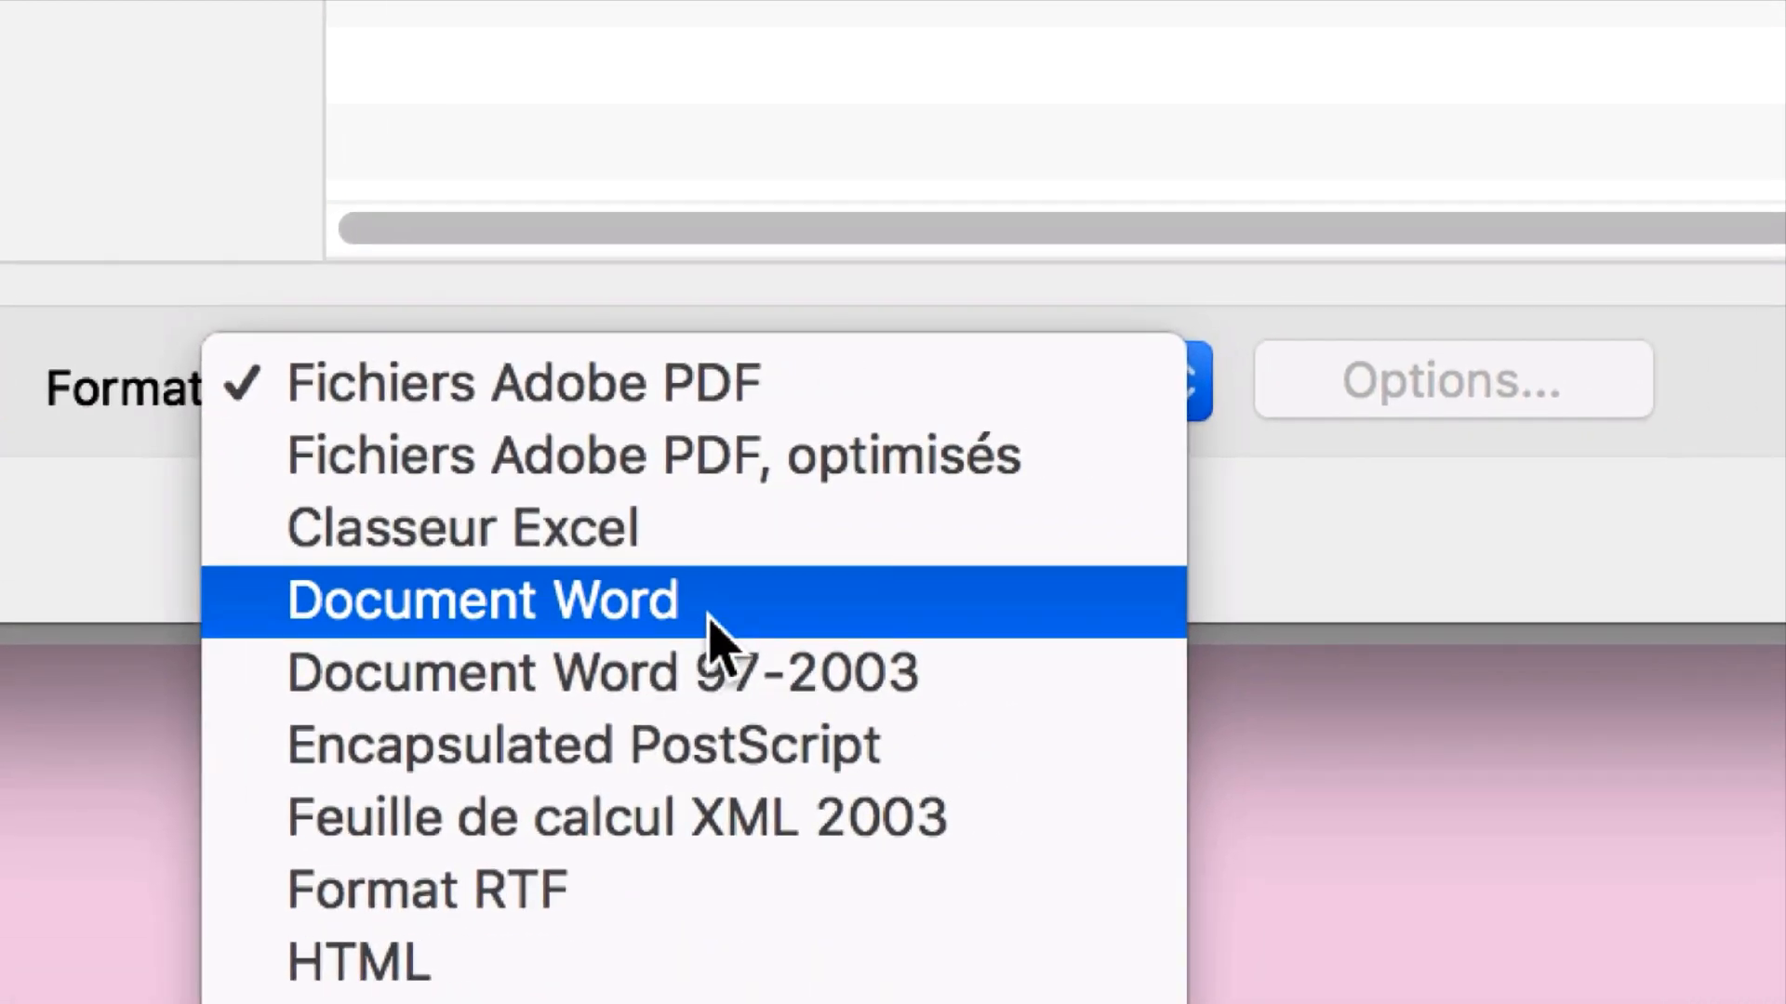
{"action": "left_click", "coordinate": [709, 604]}
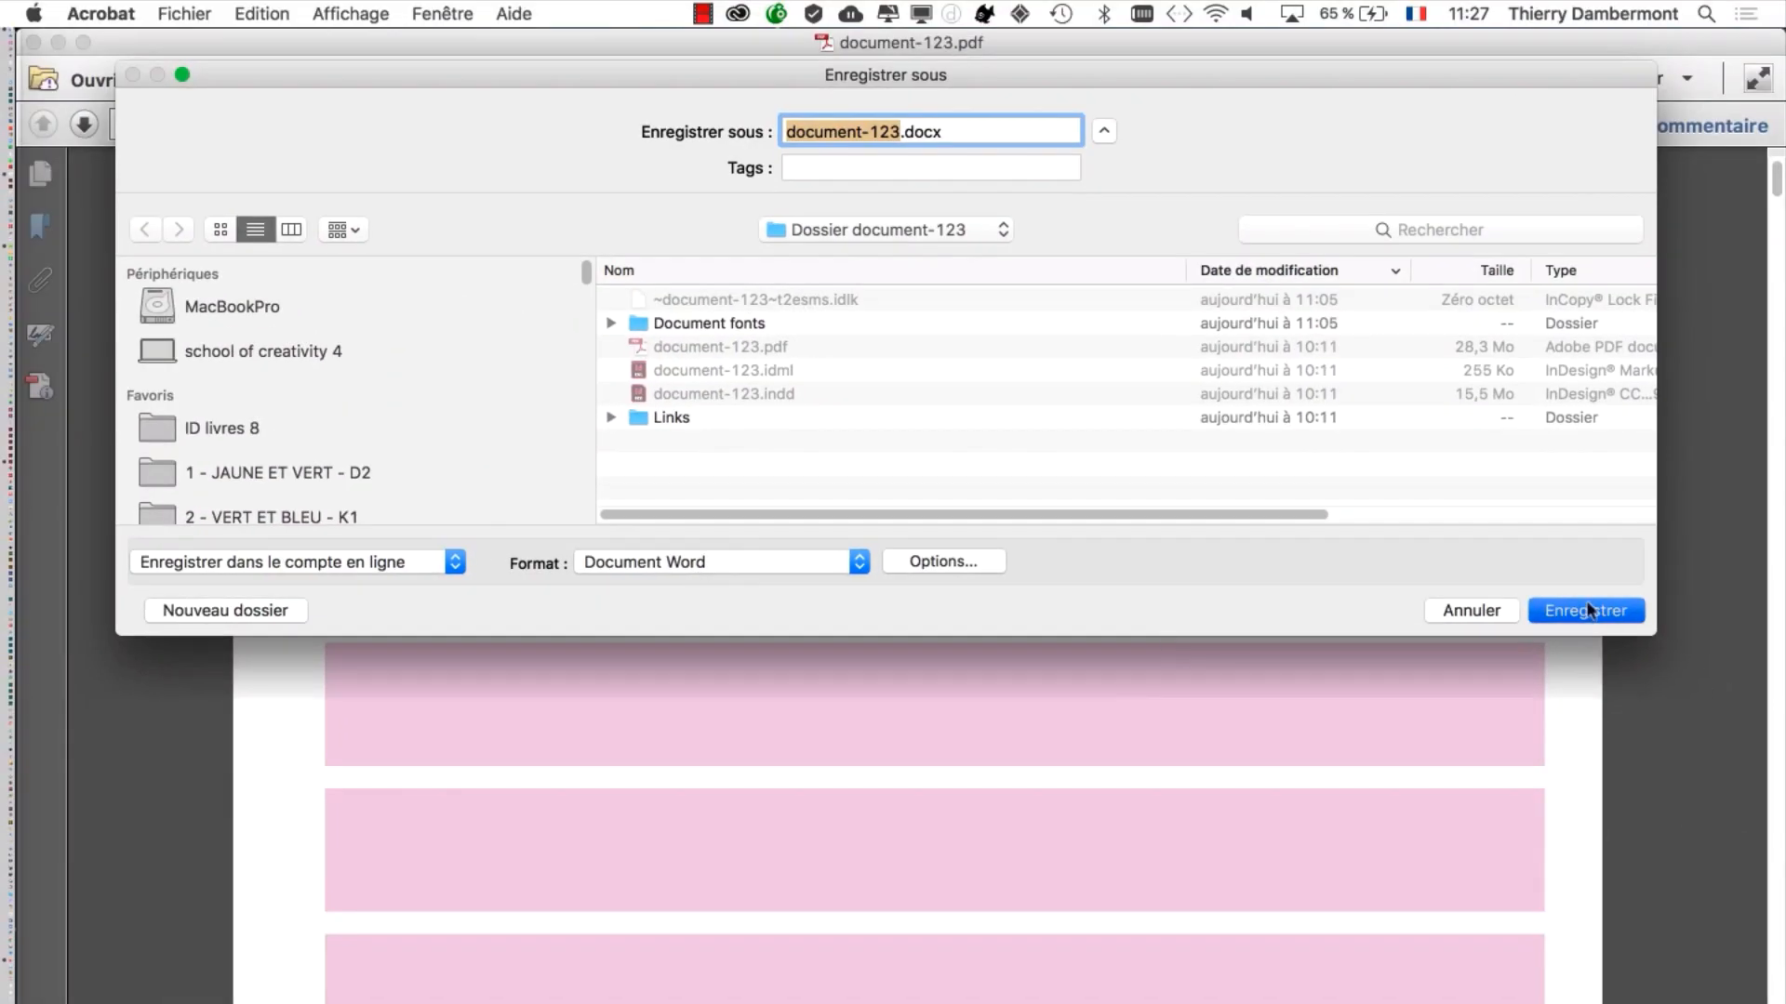
{"action": "left_click", "coordinate": [1587, 610]}
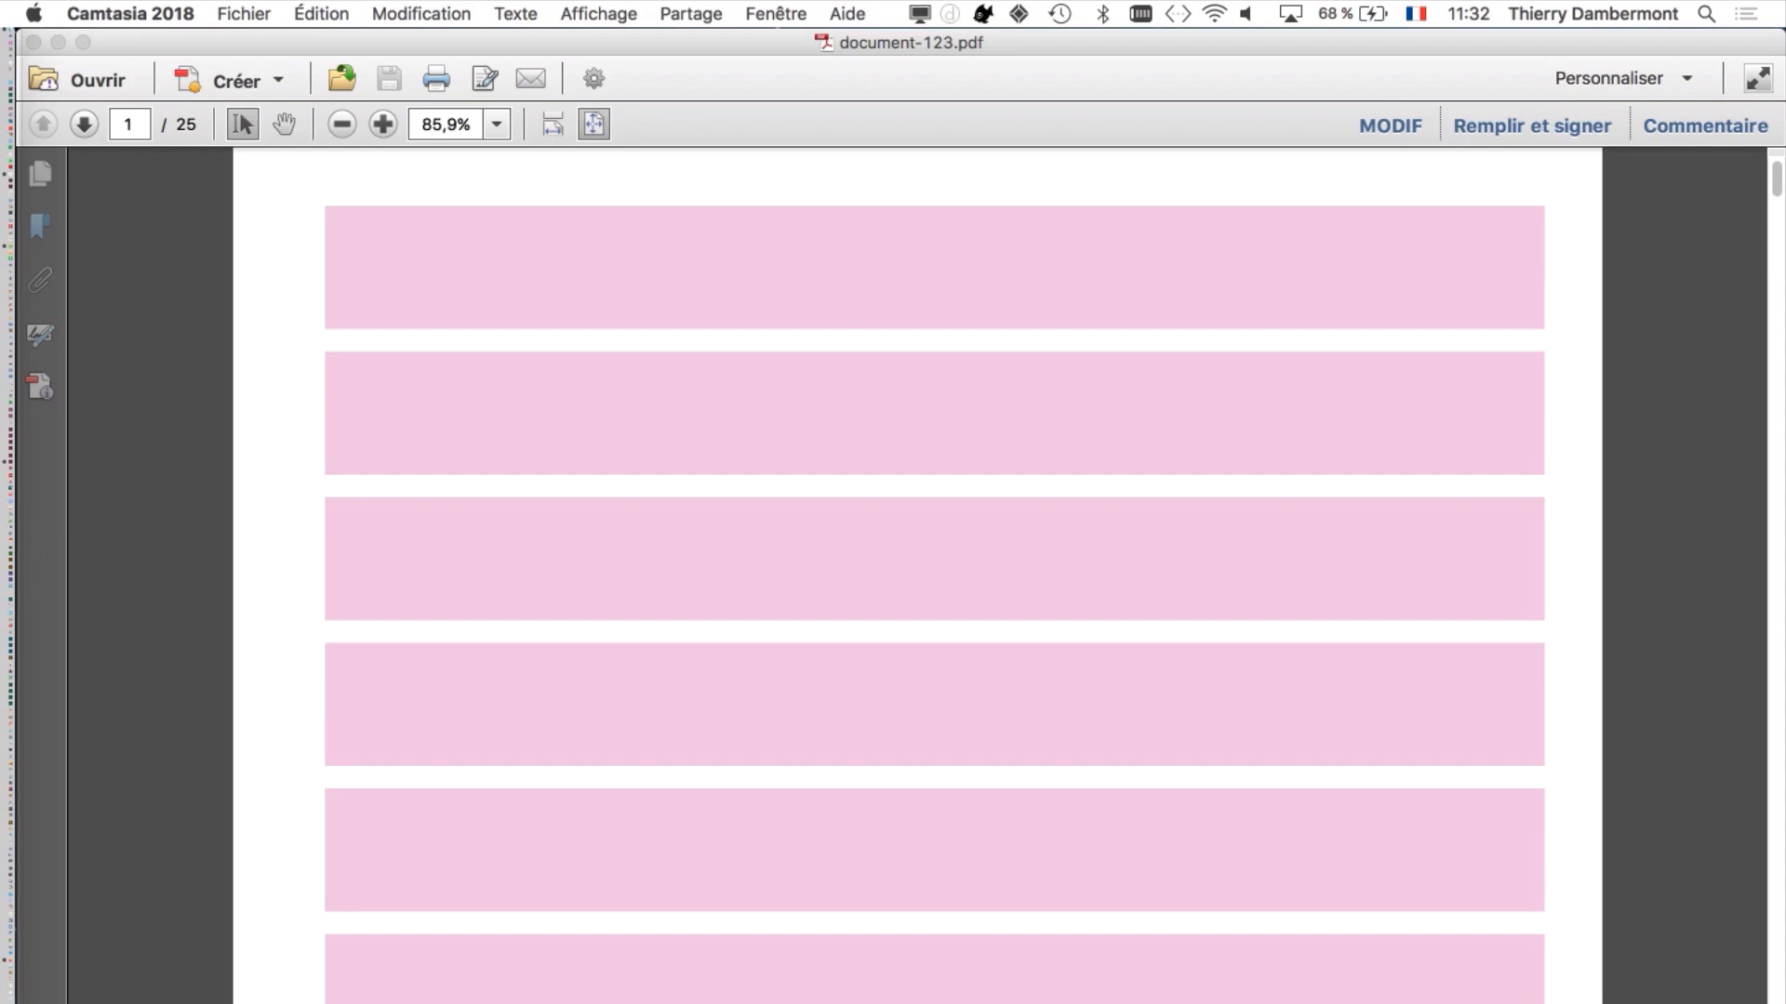
Step: Switch to InDesign and display page 20 of document-123.indd in Normal mode with its guides and hidden characters
{"action": "key", "text": "super+Tab"}
{"action": "key", "text": "super+Tab"}
{"action": "key", "text": "super+Tab"}
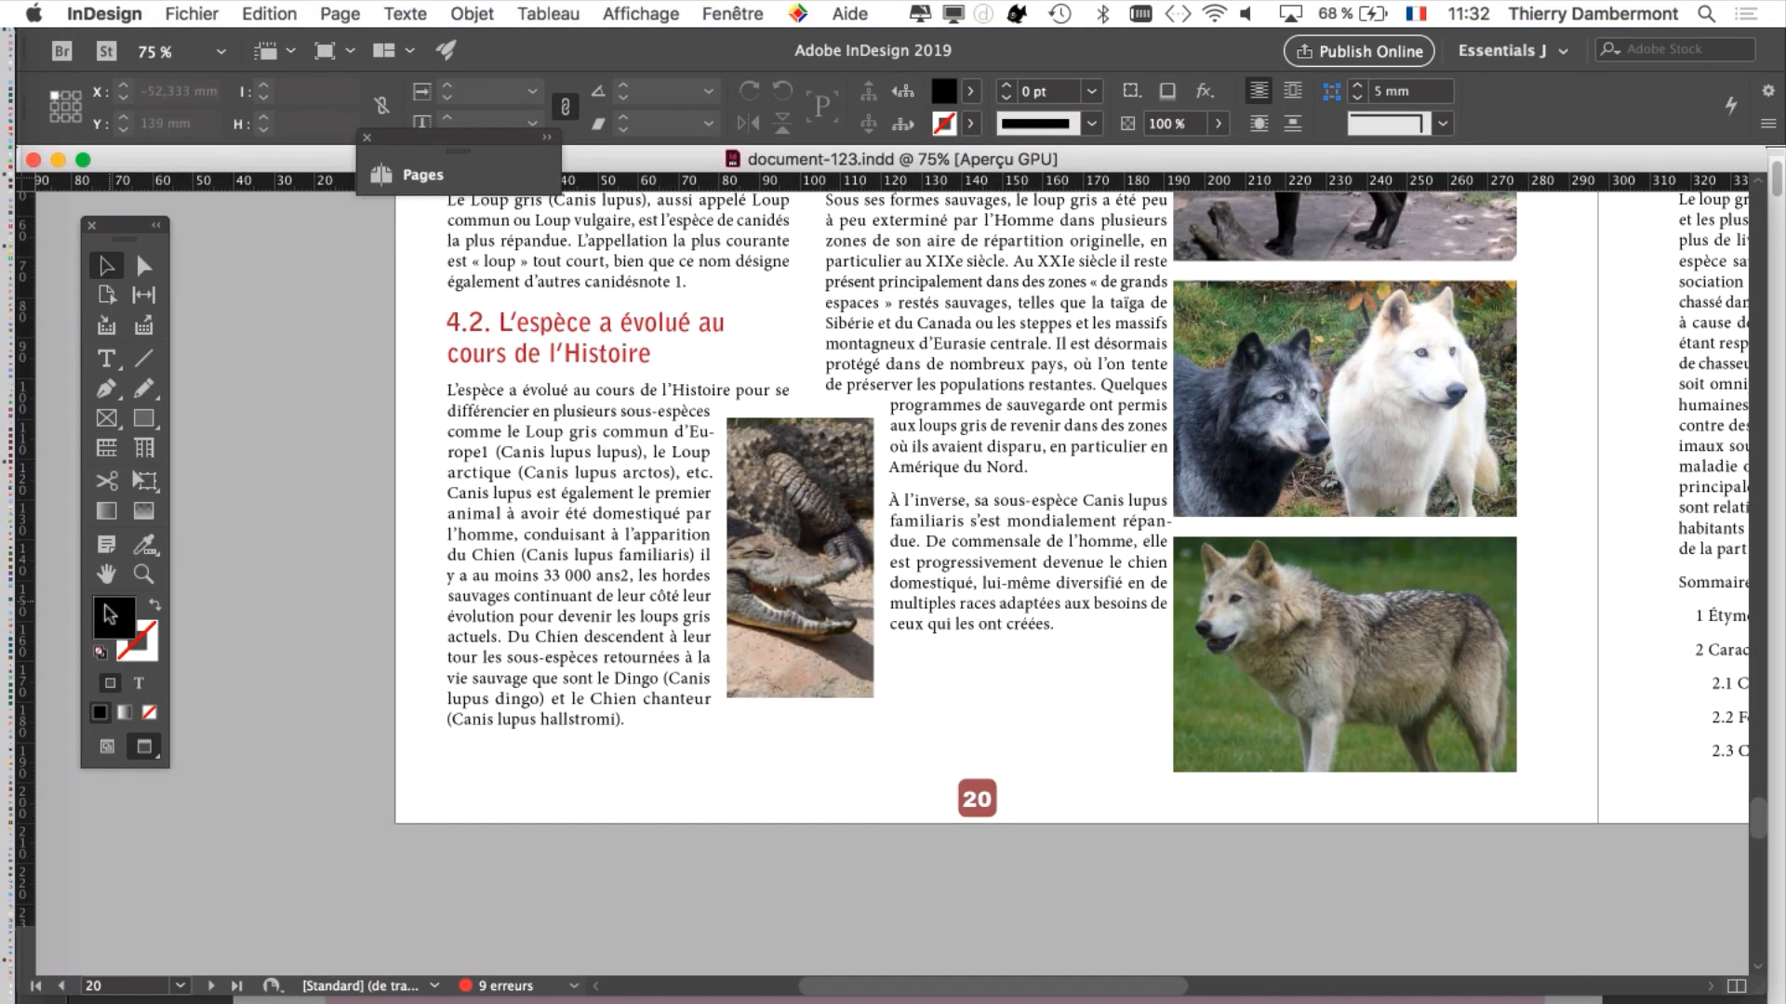
{"action": "left_click", "coordinate": [109, 575]}
{"action": "left_click_drag", "start_coordinate": [814, 566], "coordinate": [604, 651]}
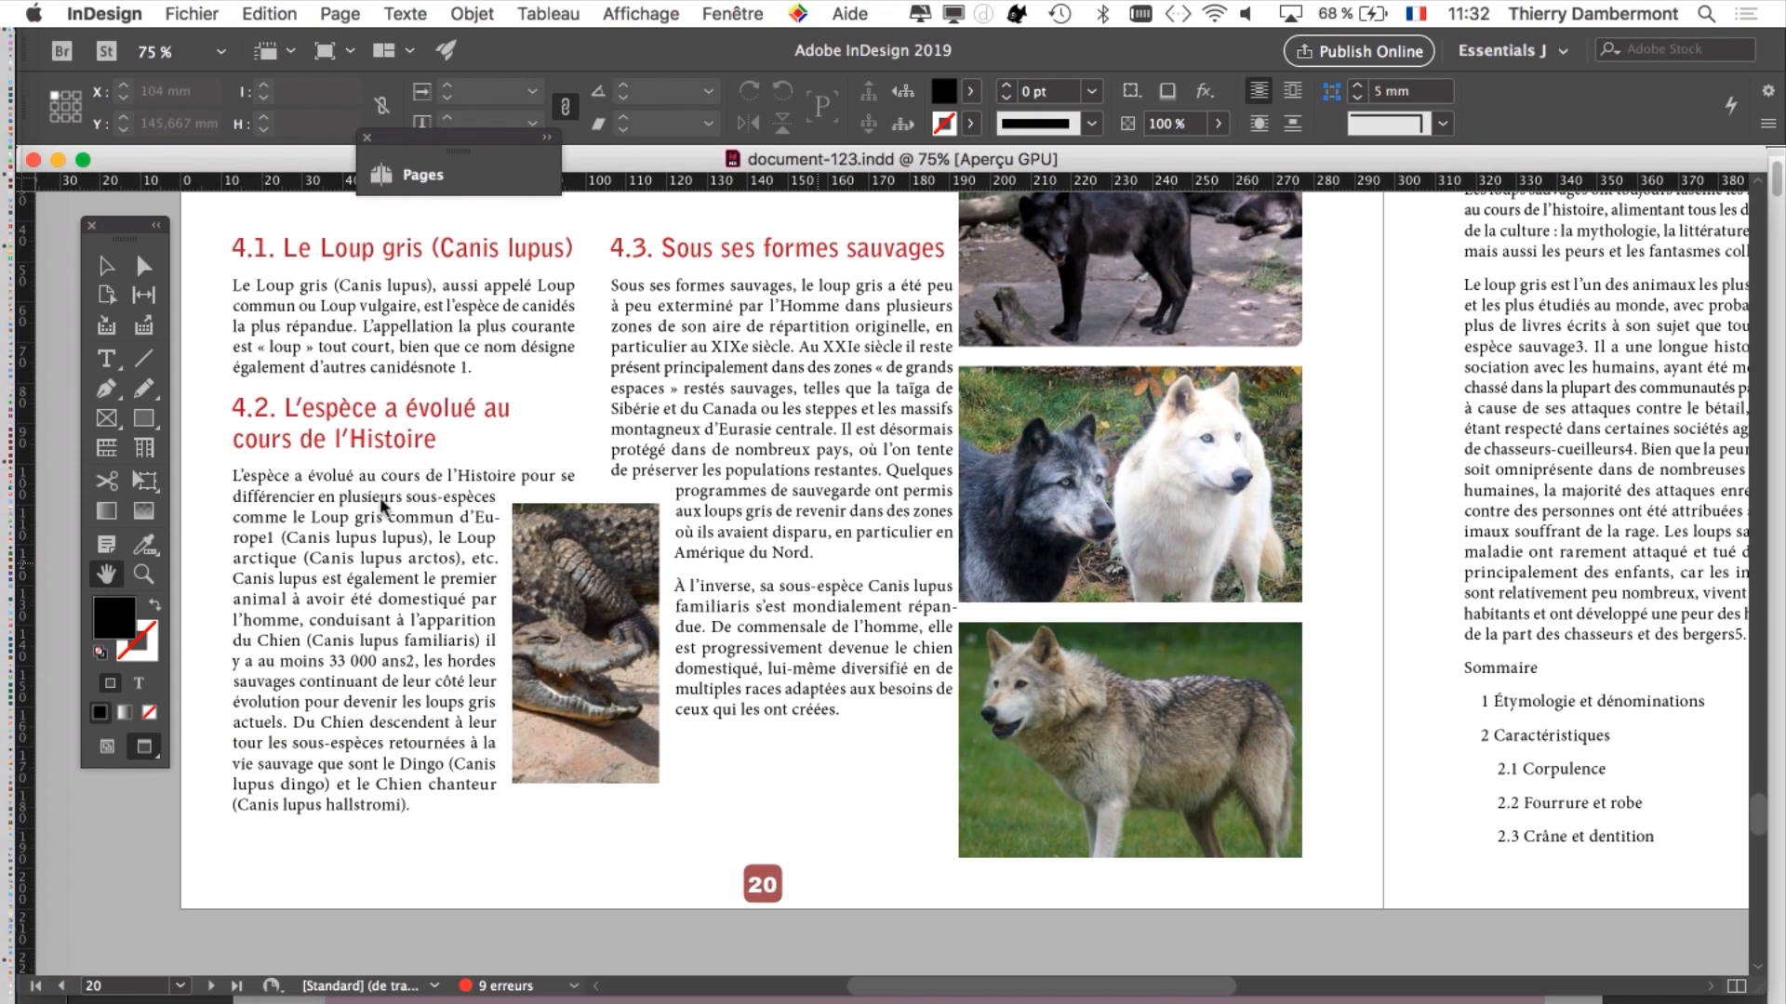
{"action": "left_click", "coordinate": [107, 746]}
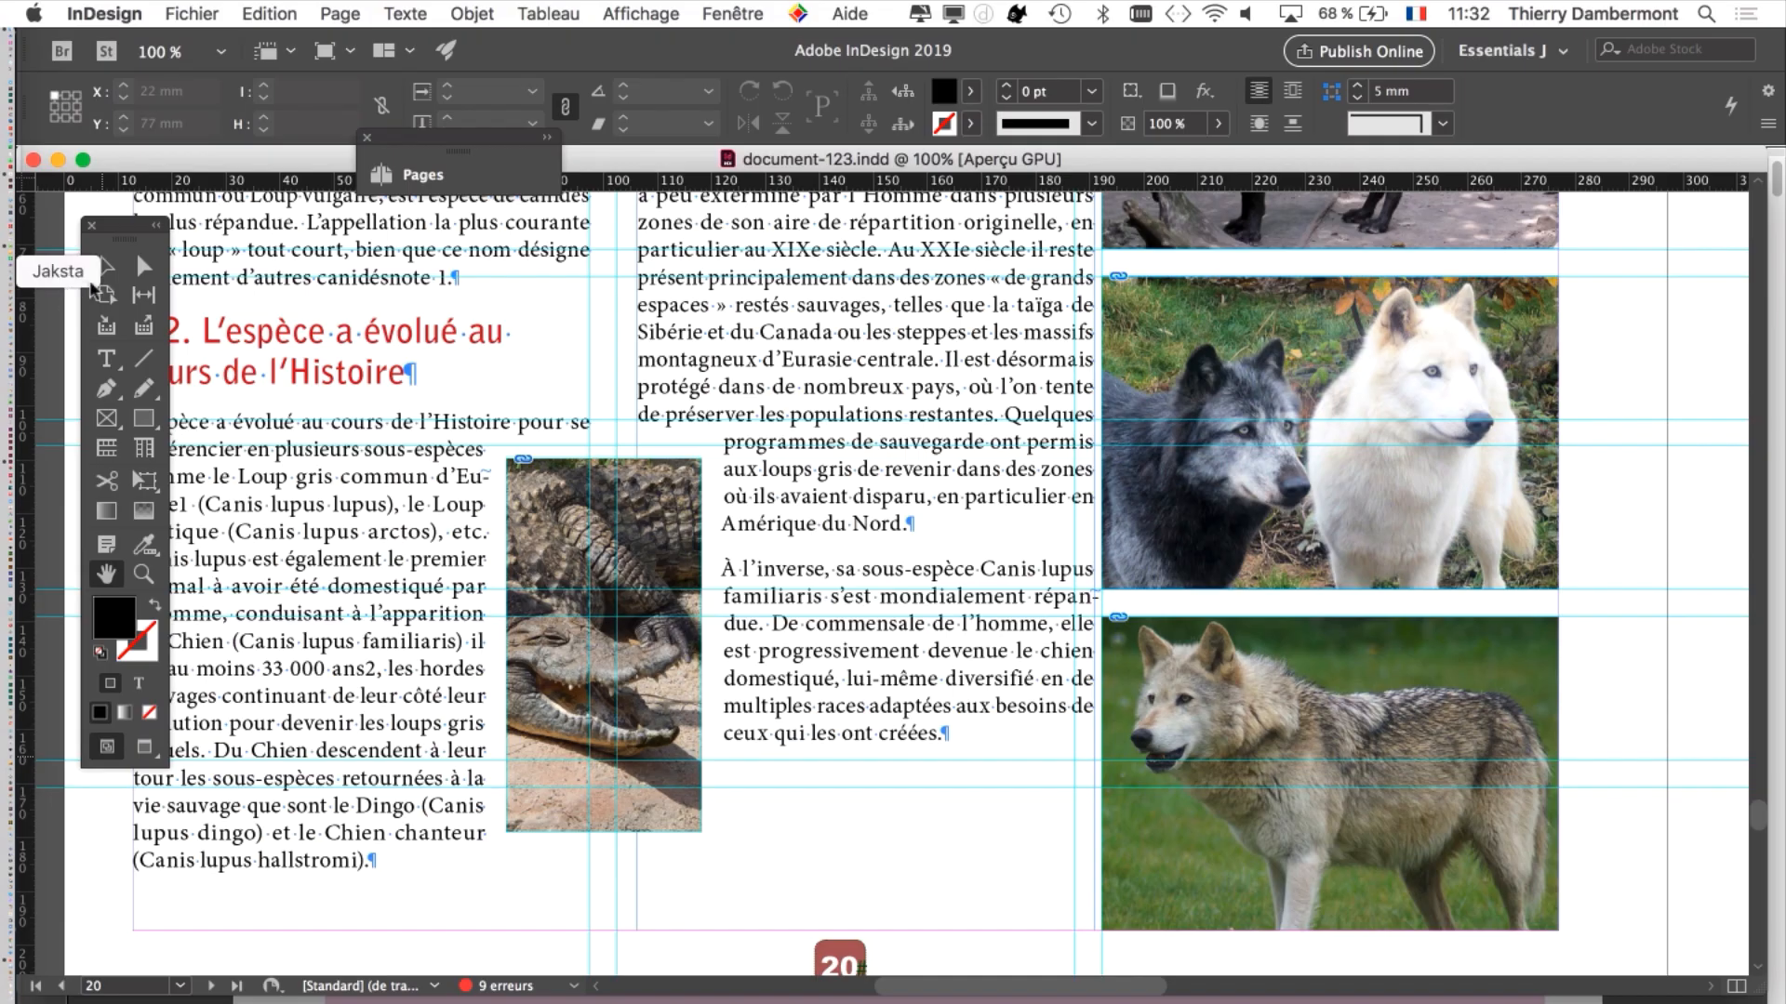
Step: Try moving the section 4.3 text frame to about X 141.5 mm, Y 65.25 mm, and undo the move
{"action": "left_click", "coordinate": [107, 112]}
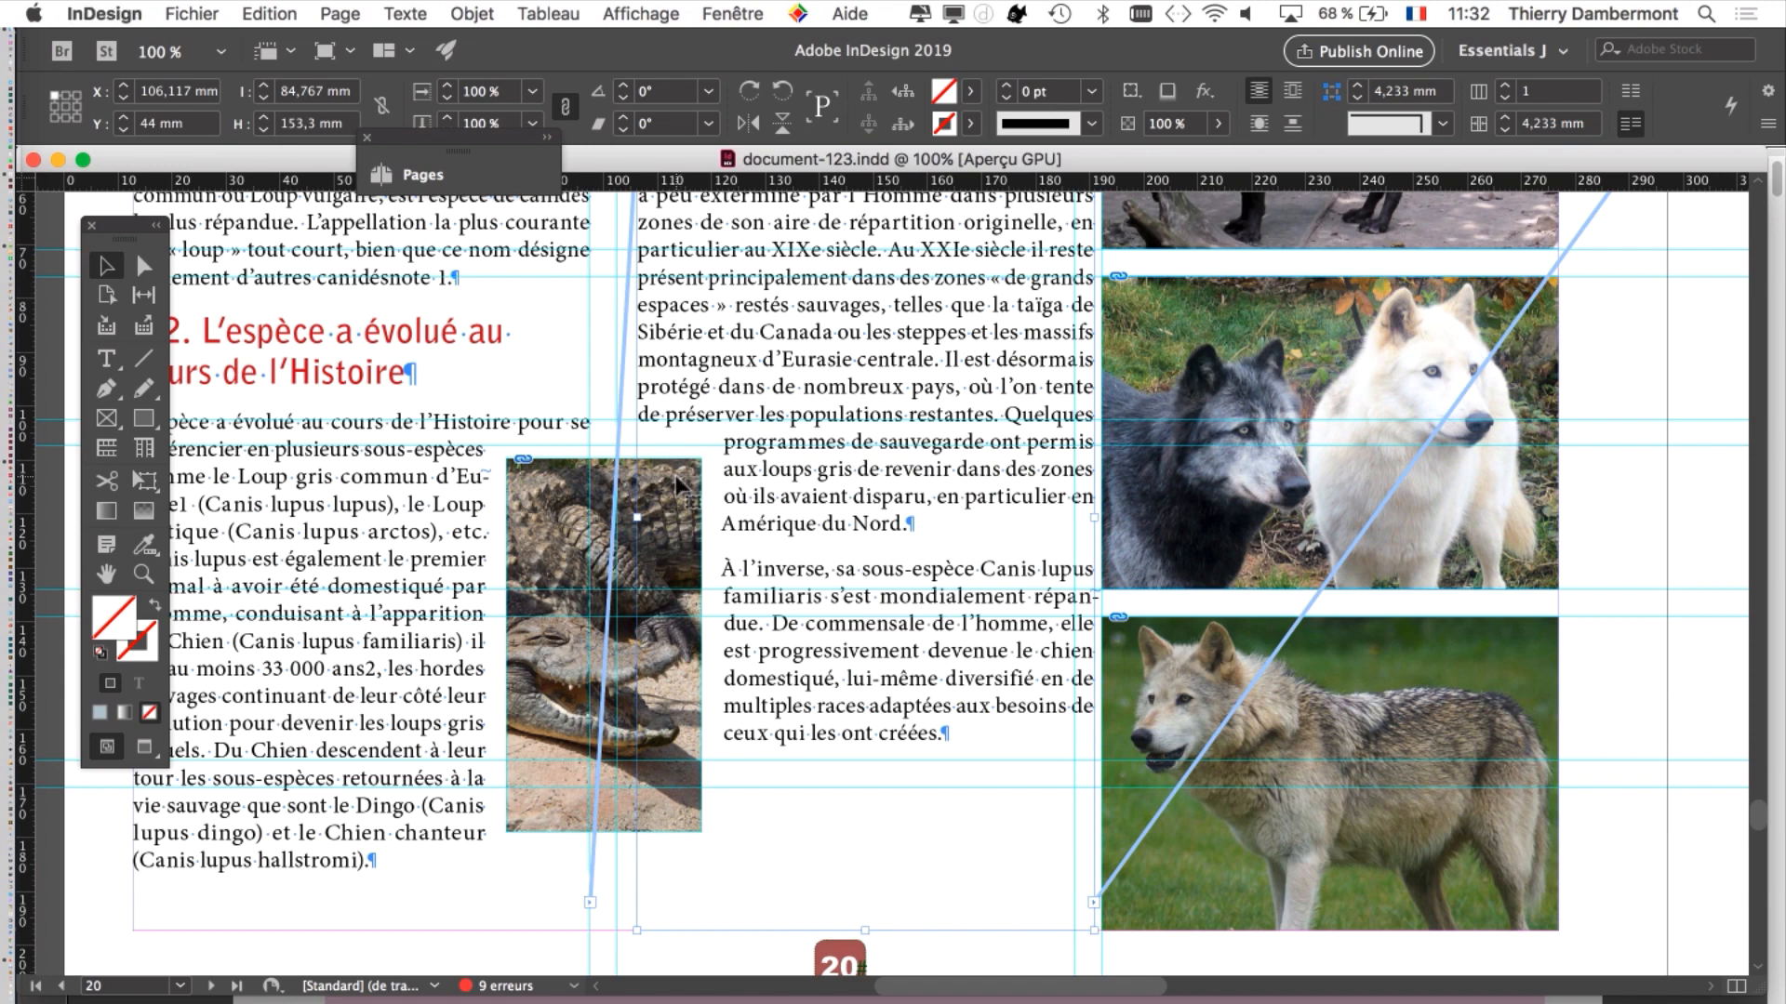
{"action": "left_click", "coordinate": [109, 13]}
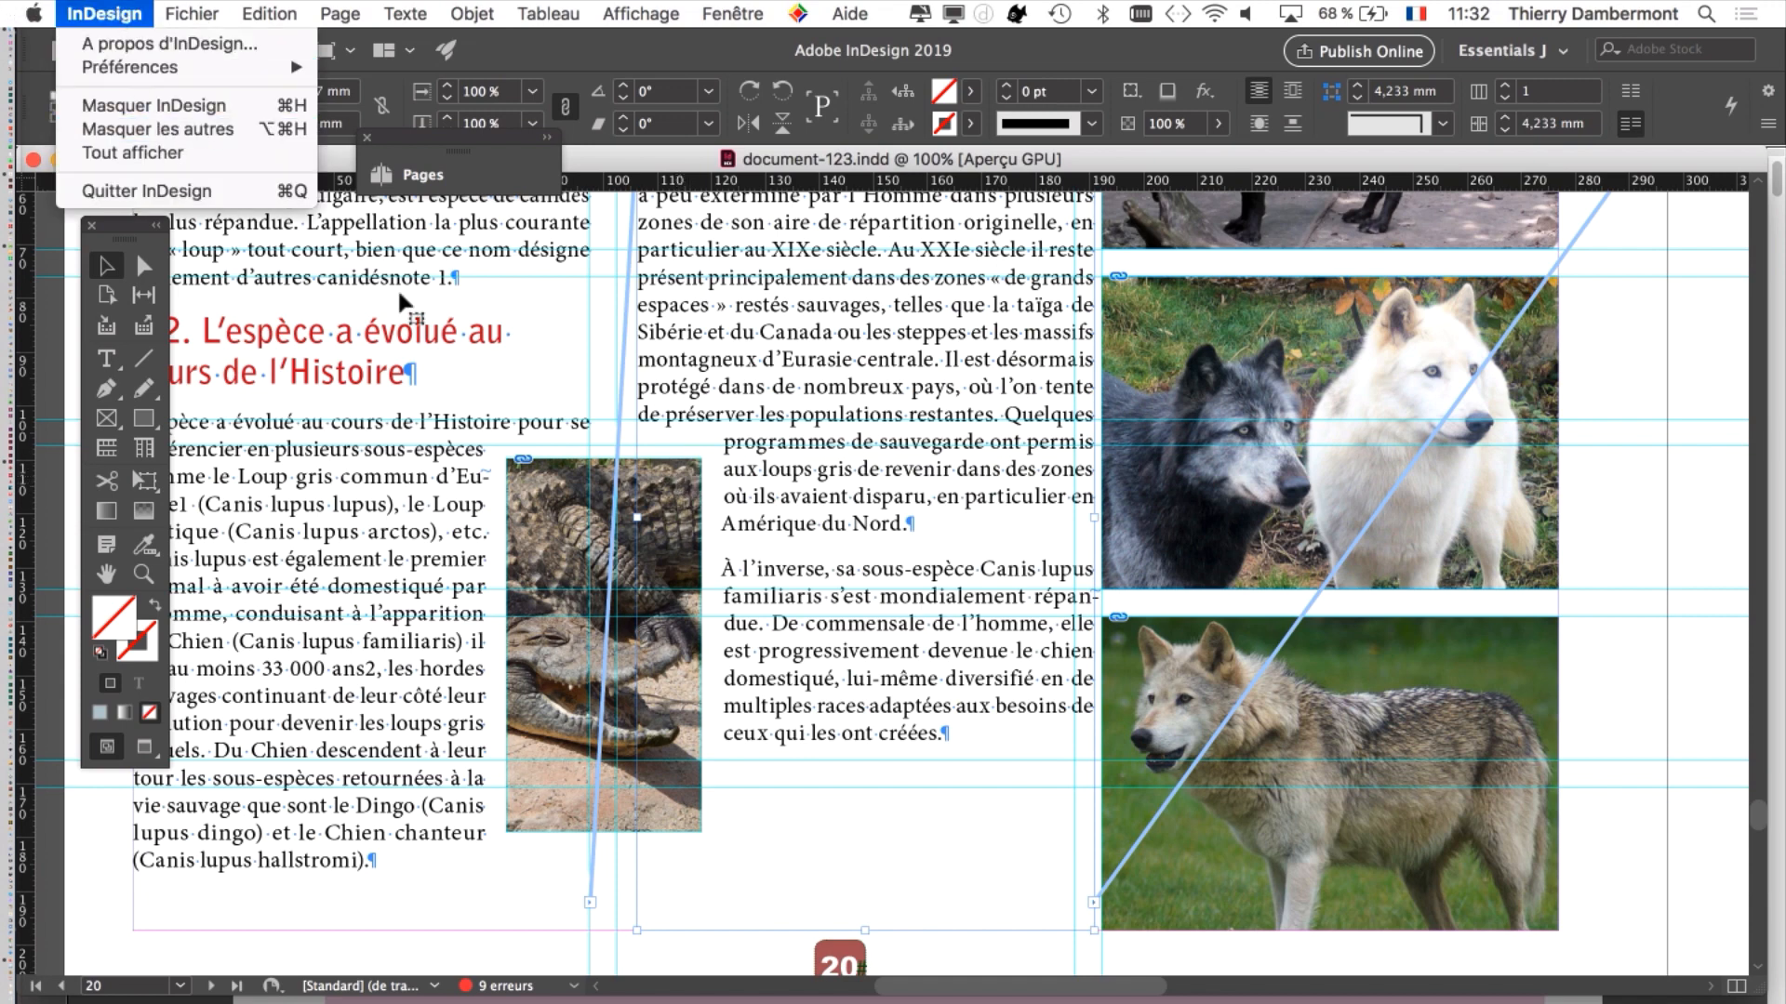
{"action": "left_click", "coordinate": [861, 545]}
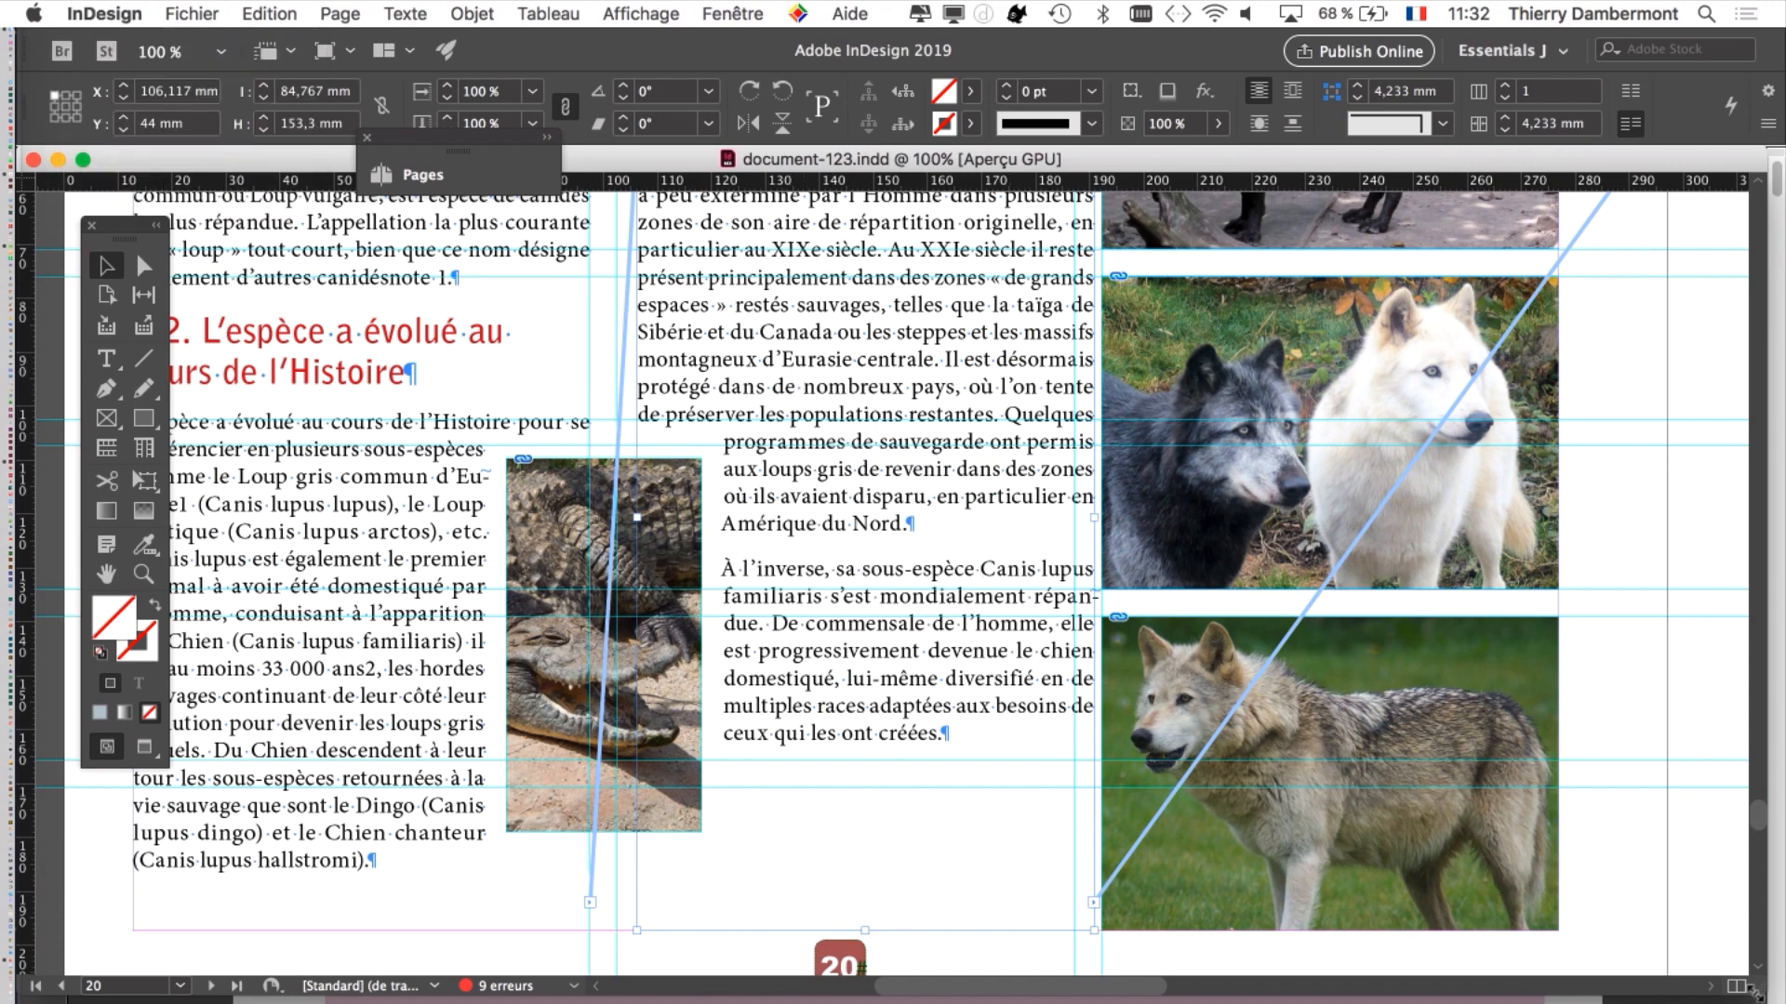
{"action": "scroll", "coordinate": [790, 377], "scroll_direction": "up", "scroll_amount": 2}
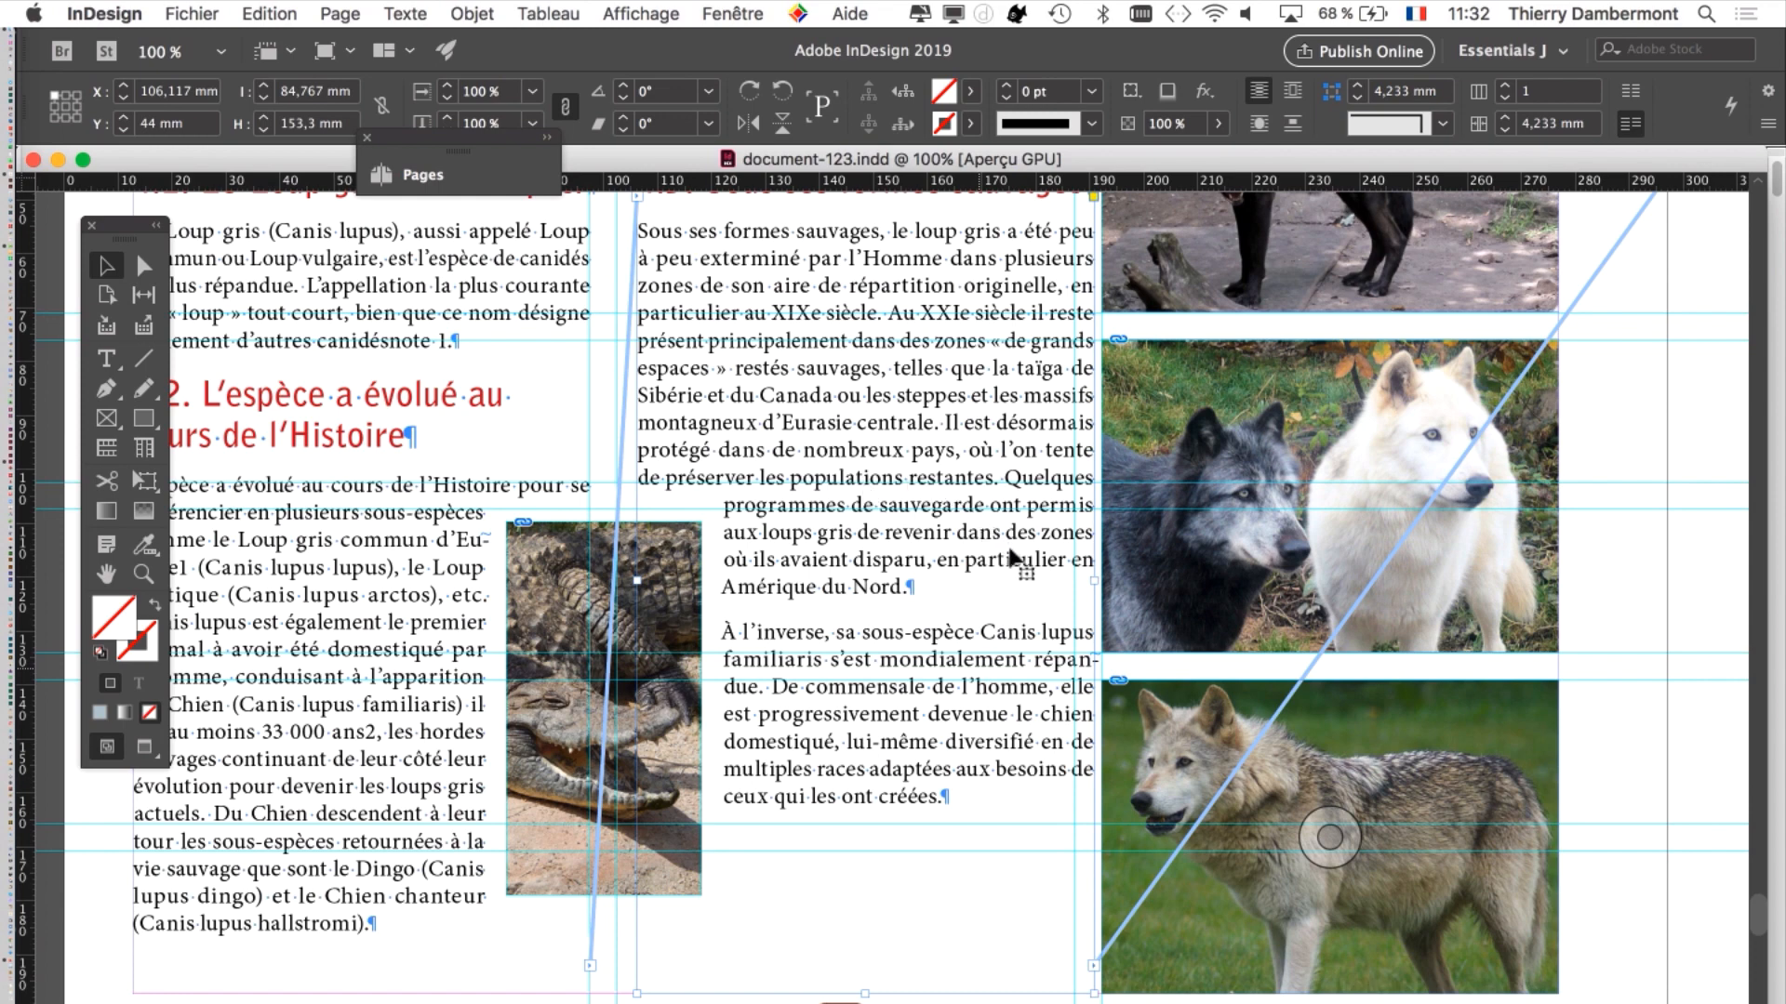
{"action": "left_click_drag", "start_coordinate": [1009, 548], "coordinate": [1010, 544]}
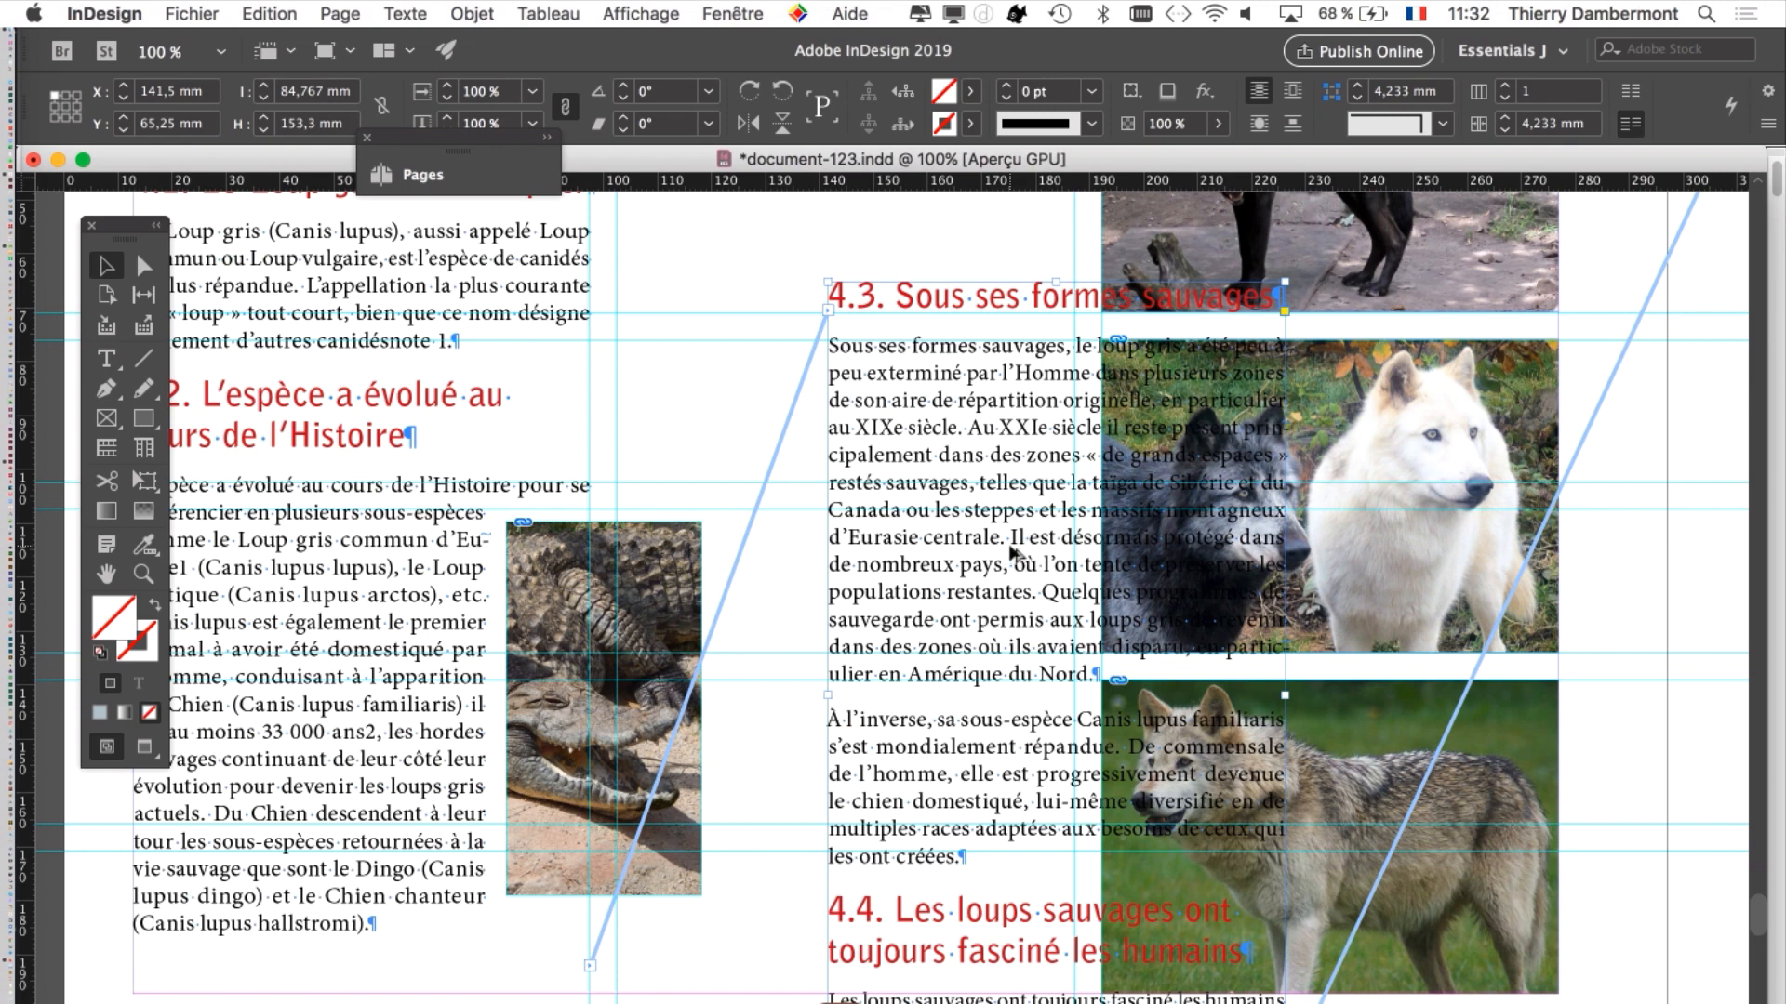
{"action": "scroll", "coordinate": [1009, 552], "scroll_direction": "down", "scroll_amount": 3}
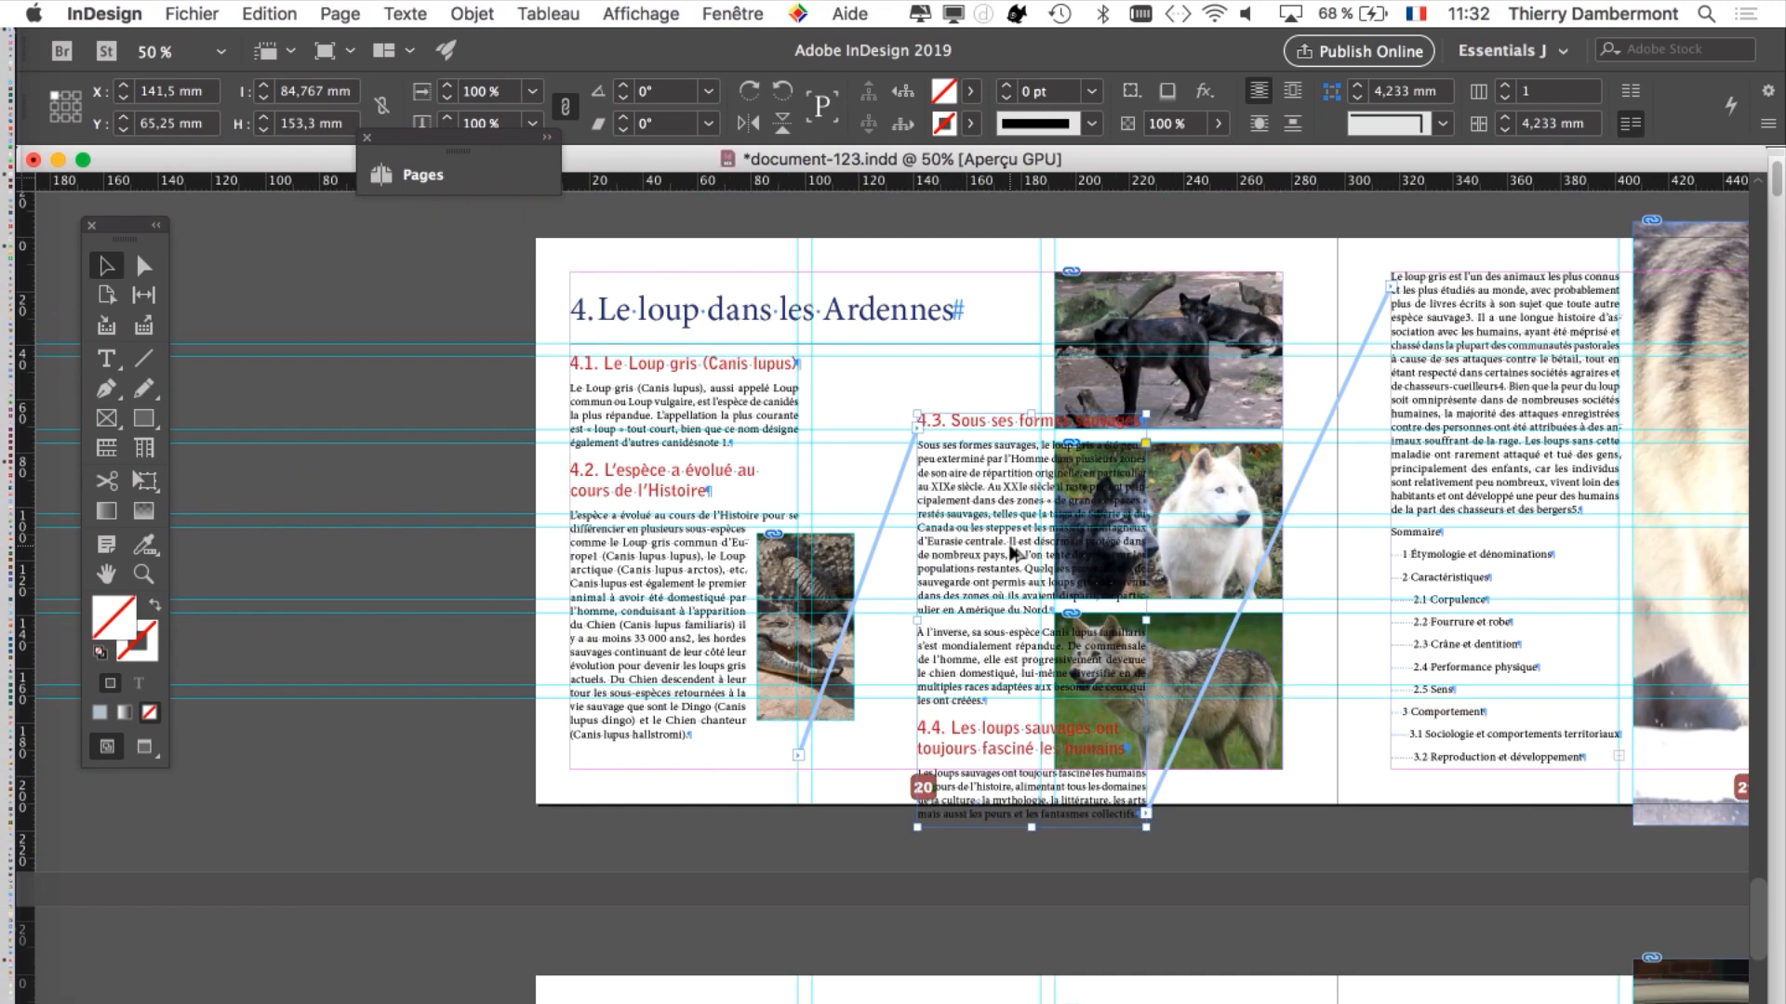
{"action": "key", "text": "super+z"}
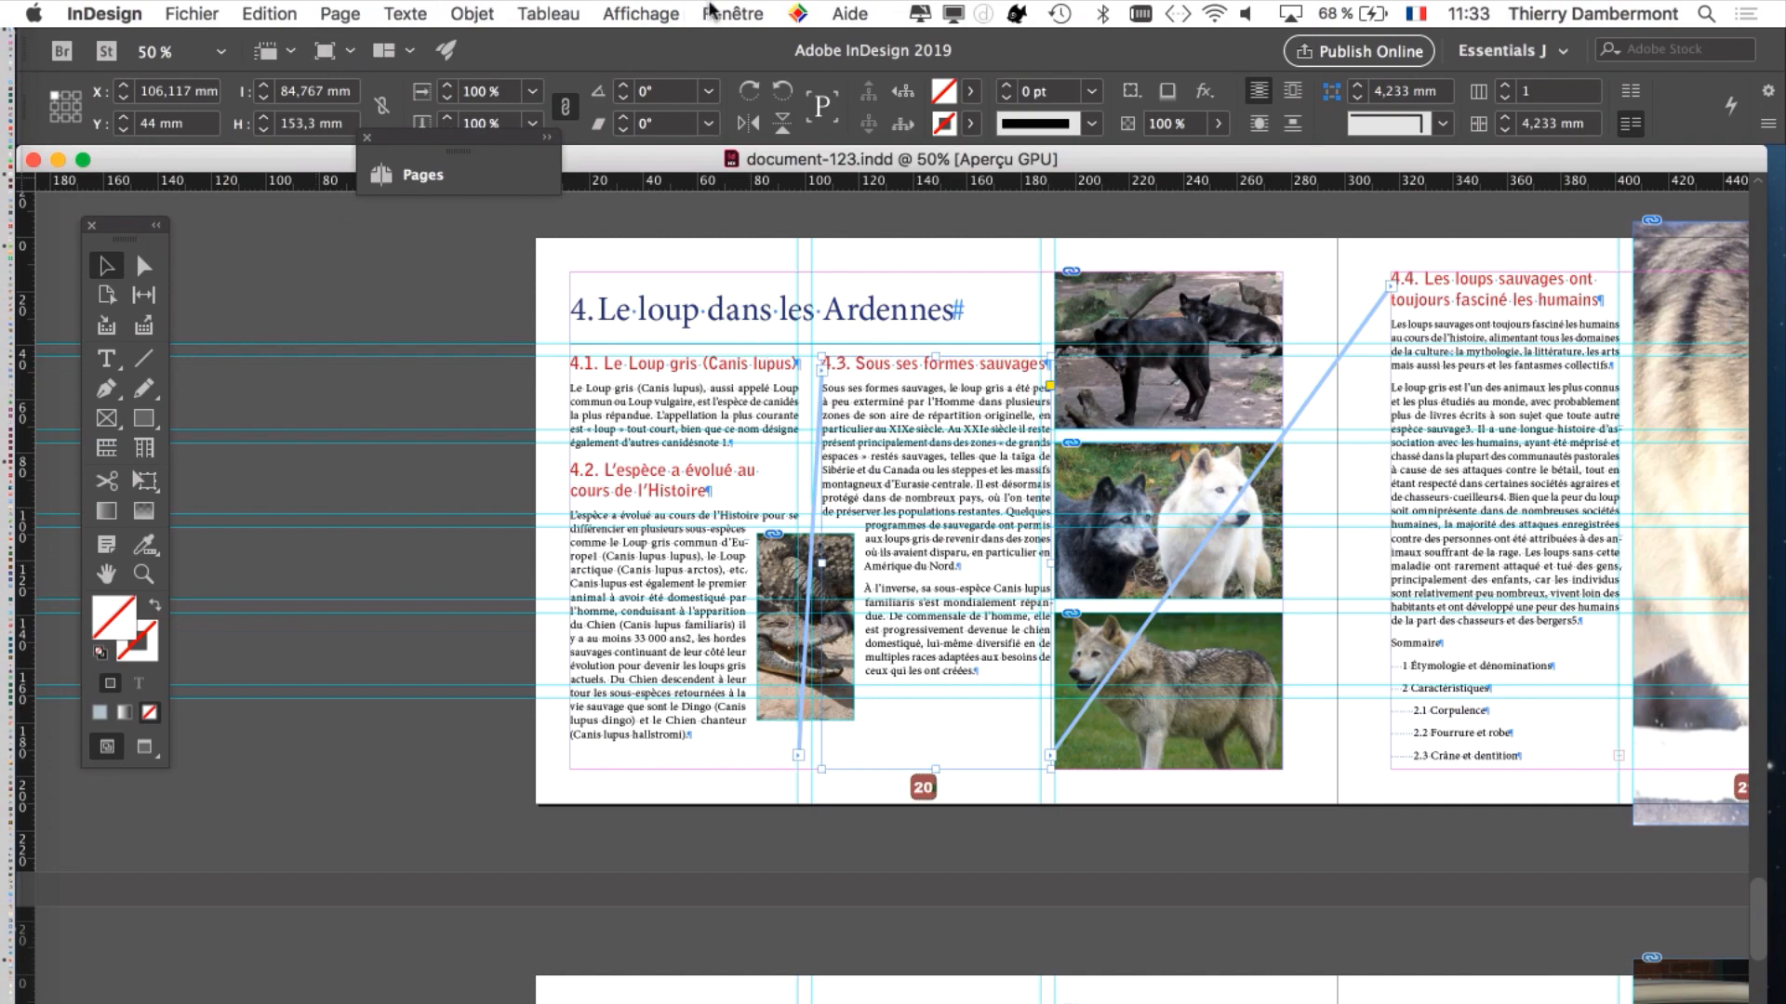
Step: Show the Layers panel over the page, unlock the habillage layer and lock the images et texte layer
{"action": "left_click", "coordinate": [716, 13]}
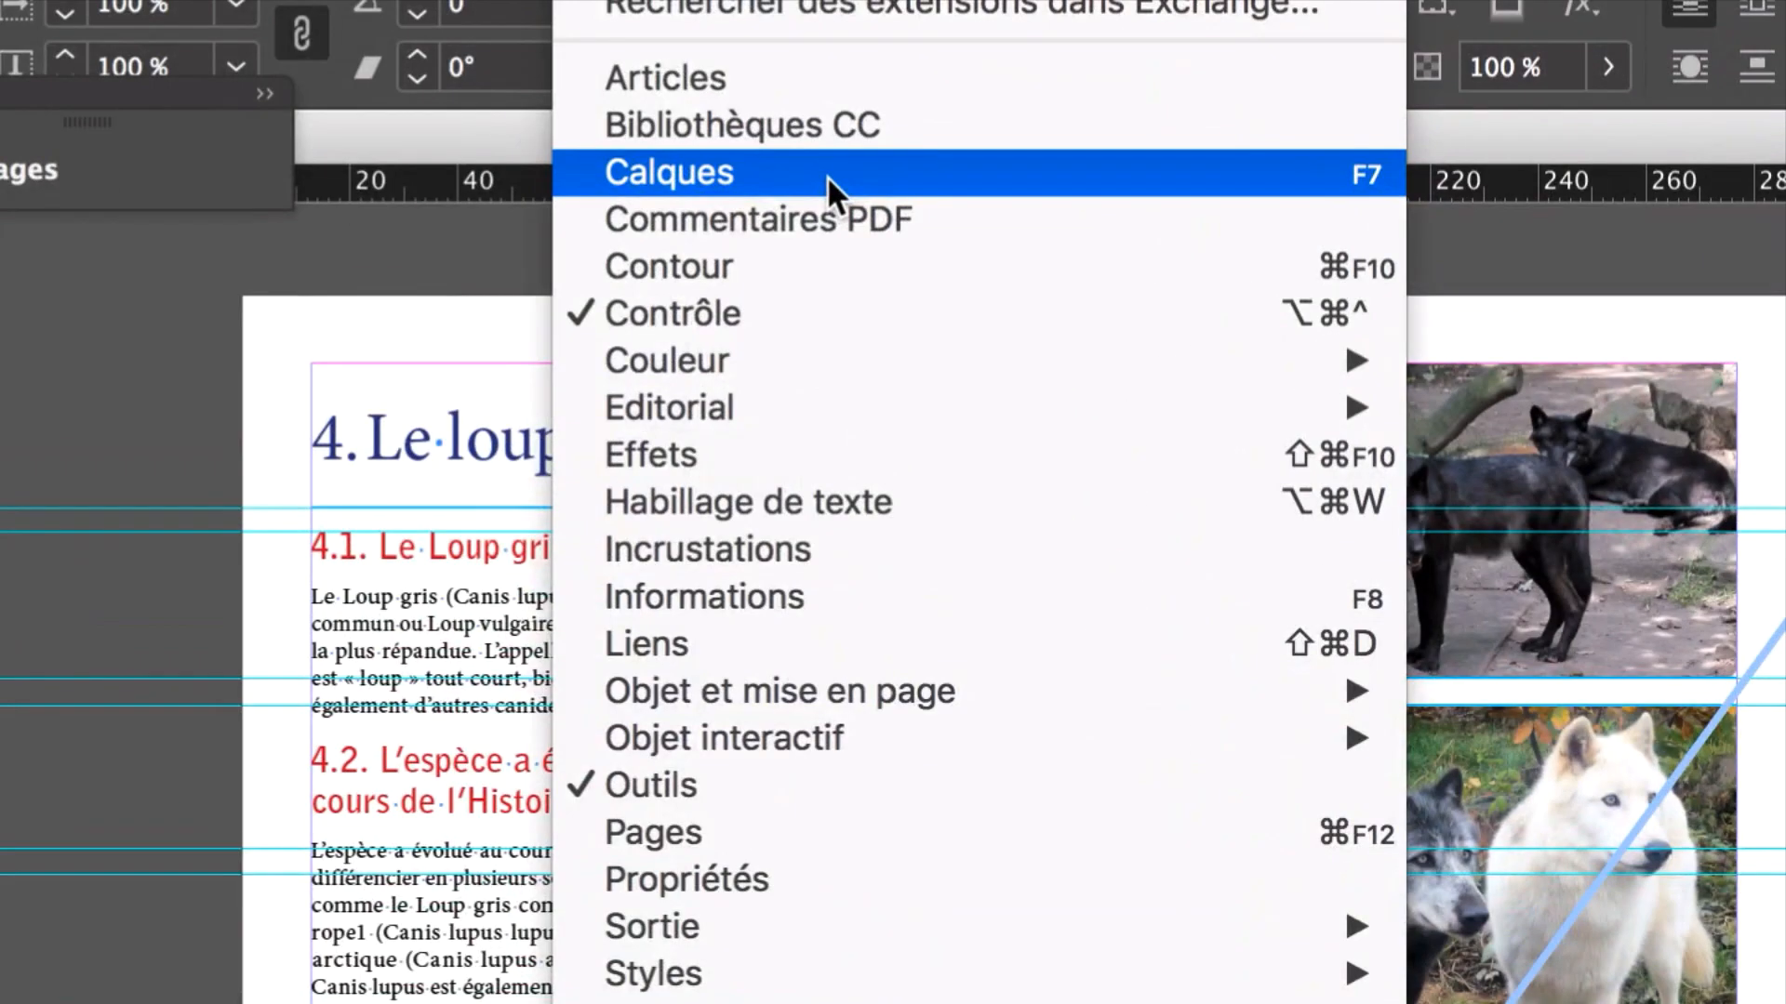
{"action": "left_click", "coordinate": [827, 179]}
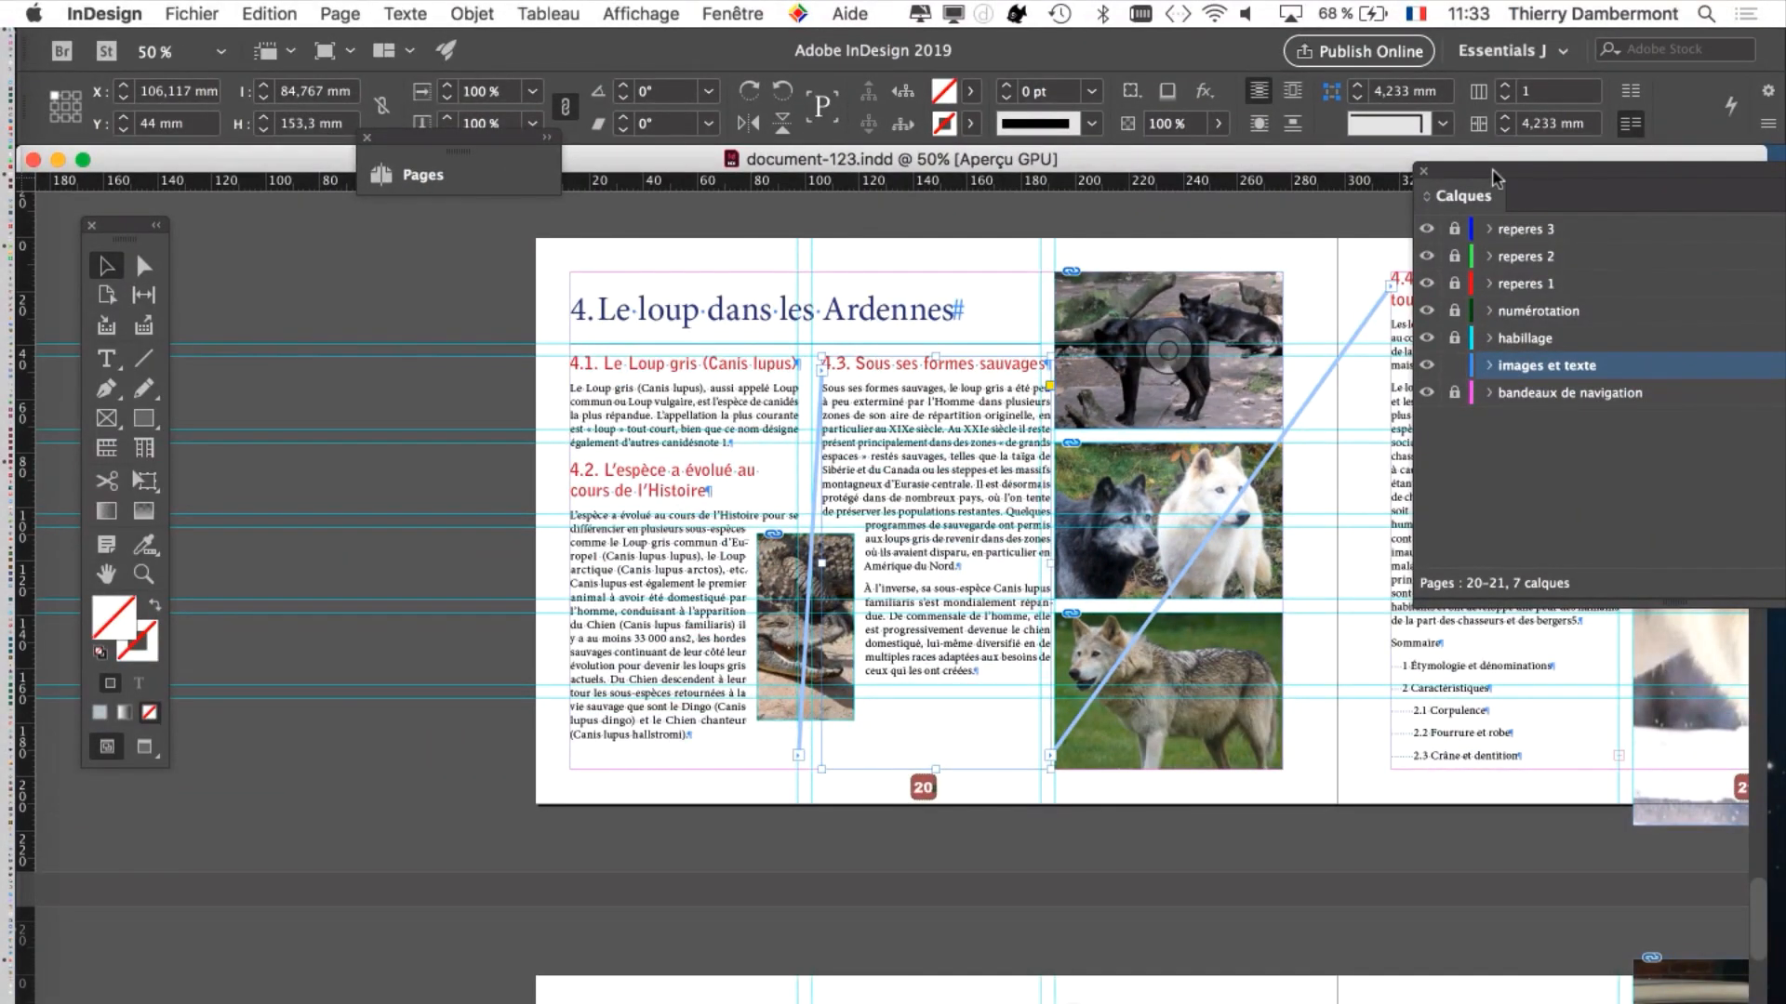
{"action": "left_click_drag", "start_coordinate": [1488, 180], "coordinate": [1048, 247]}
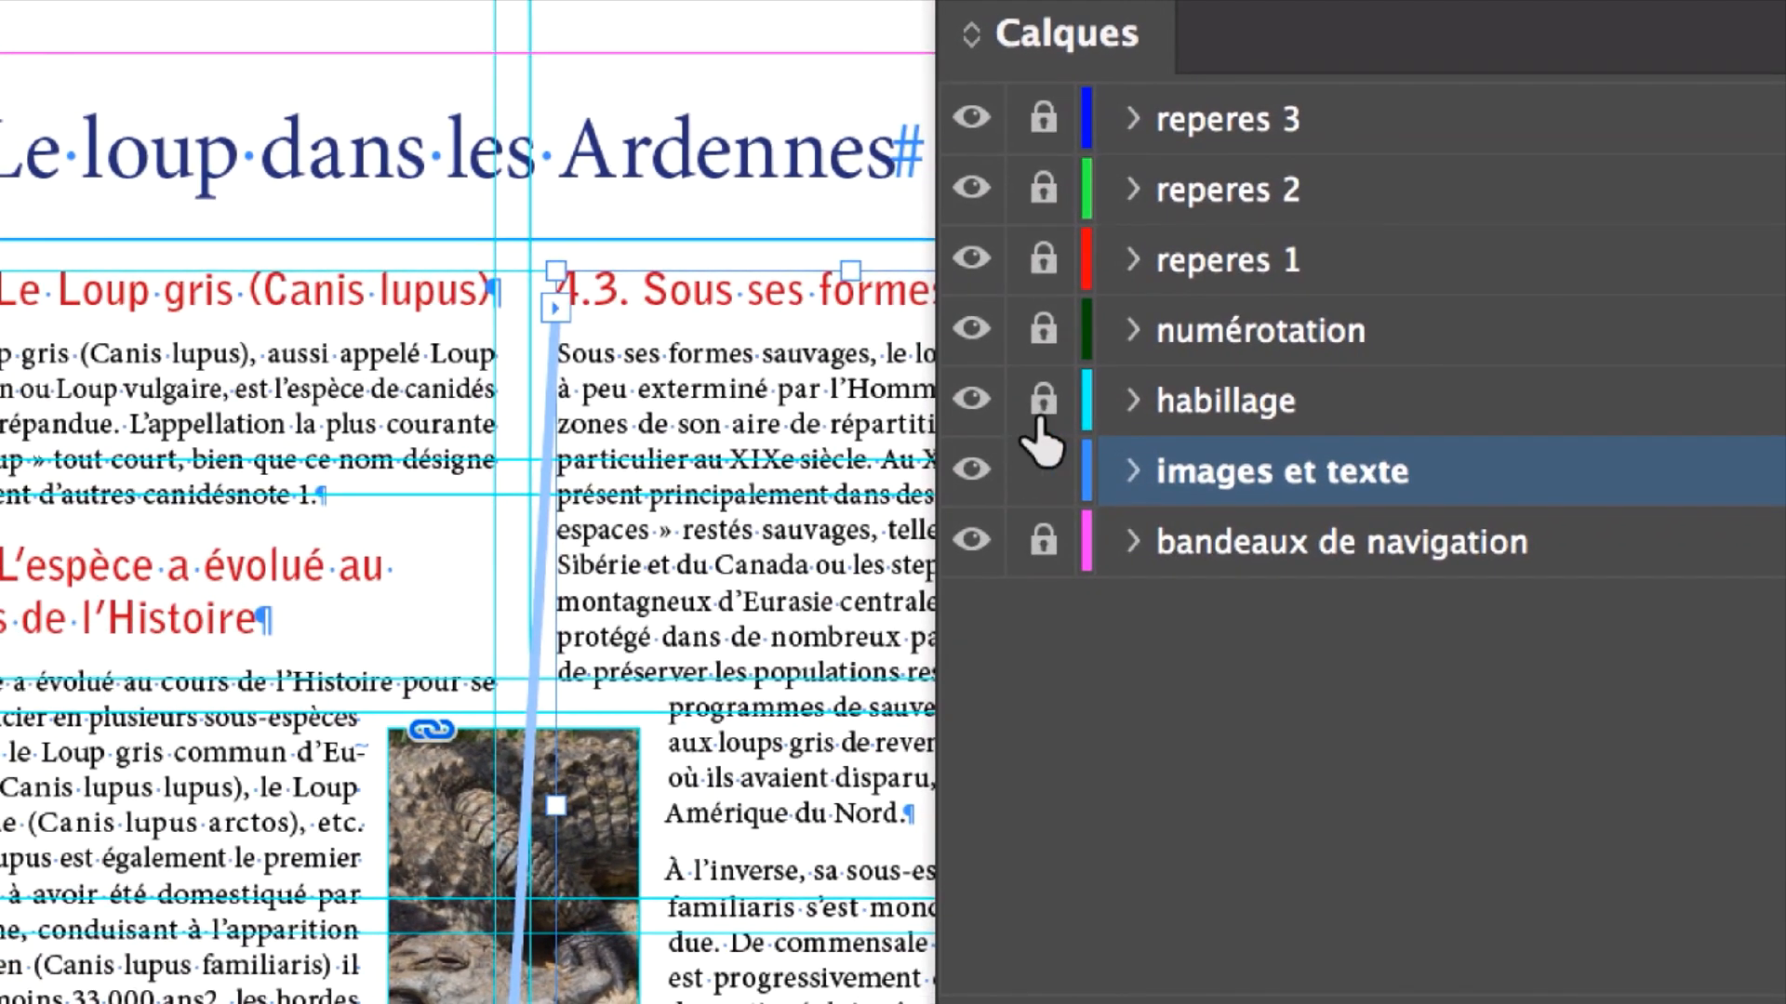
{"action": "left_click", "coordinate": [1039, 446]}
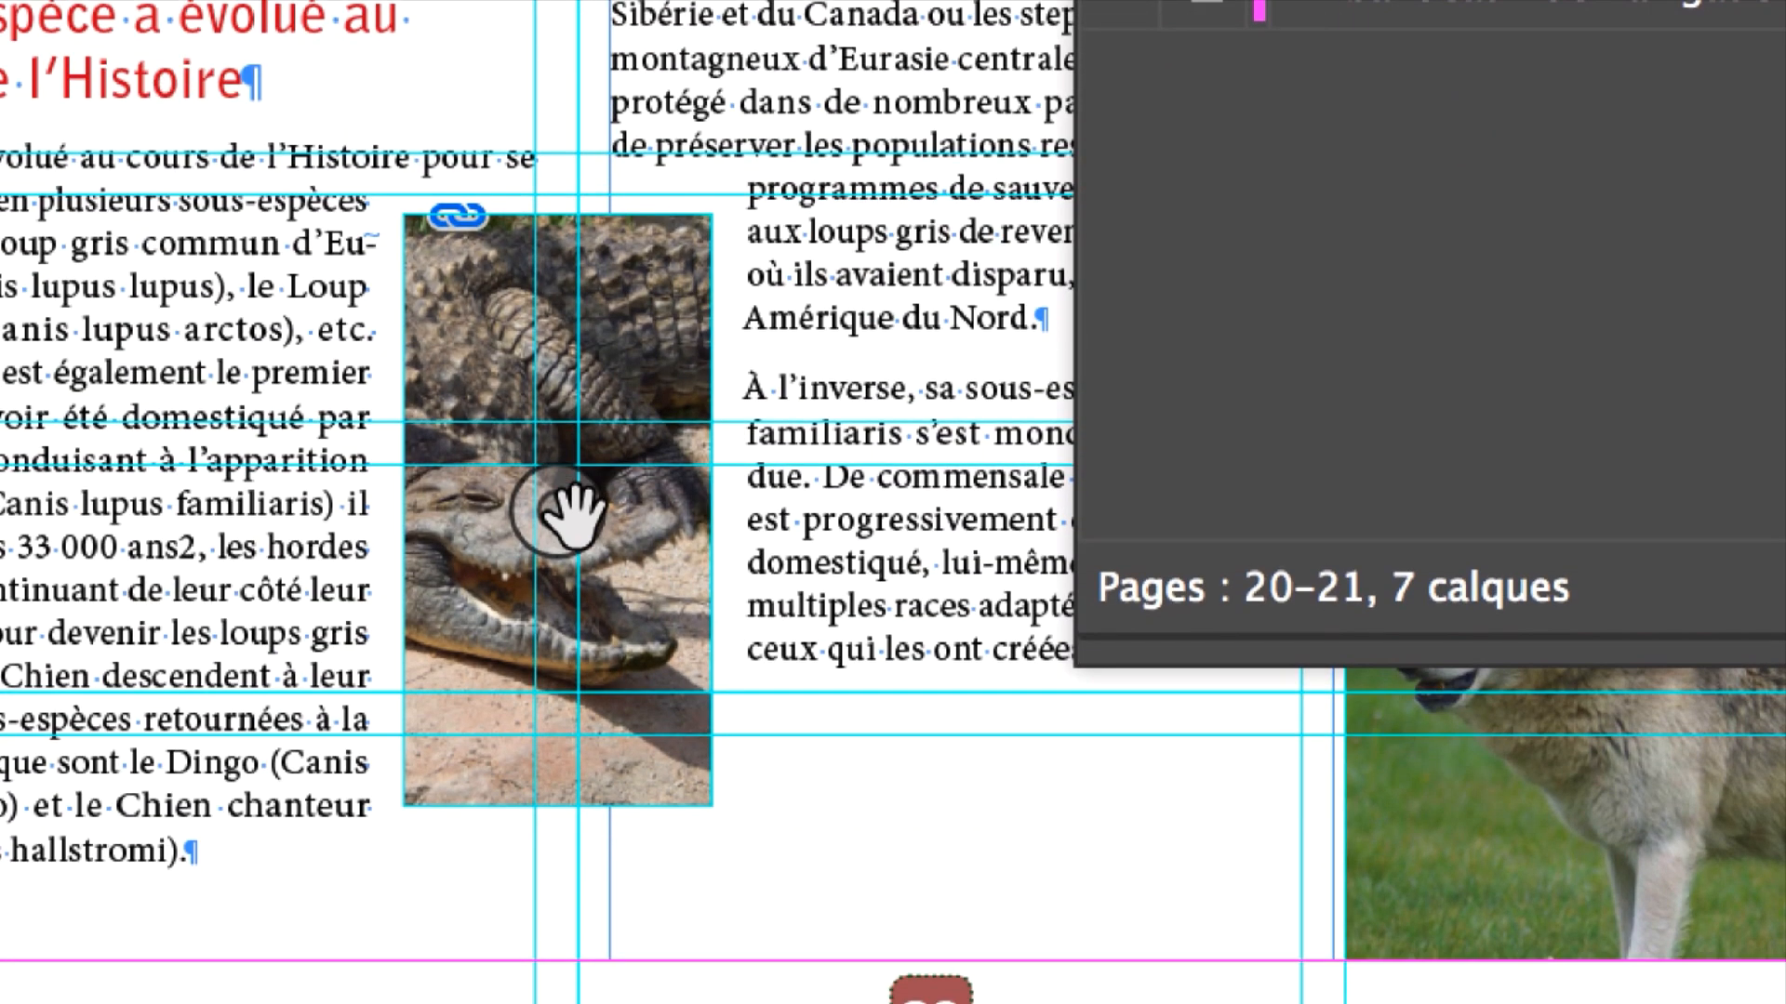
Step: Try shifting the crocodile photo inside its frame in opposite directions, undoing the shifts
{"action": "left_click", "coordinate": [570, 509]}
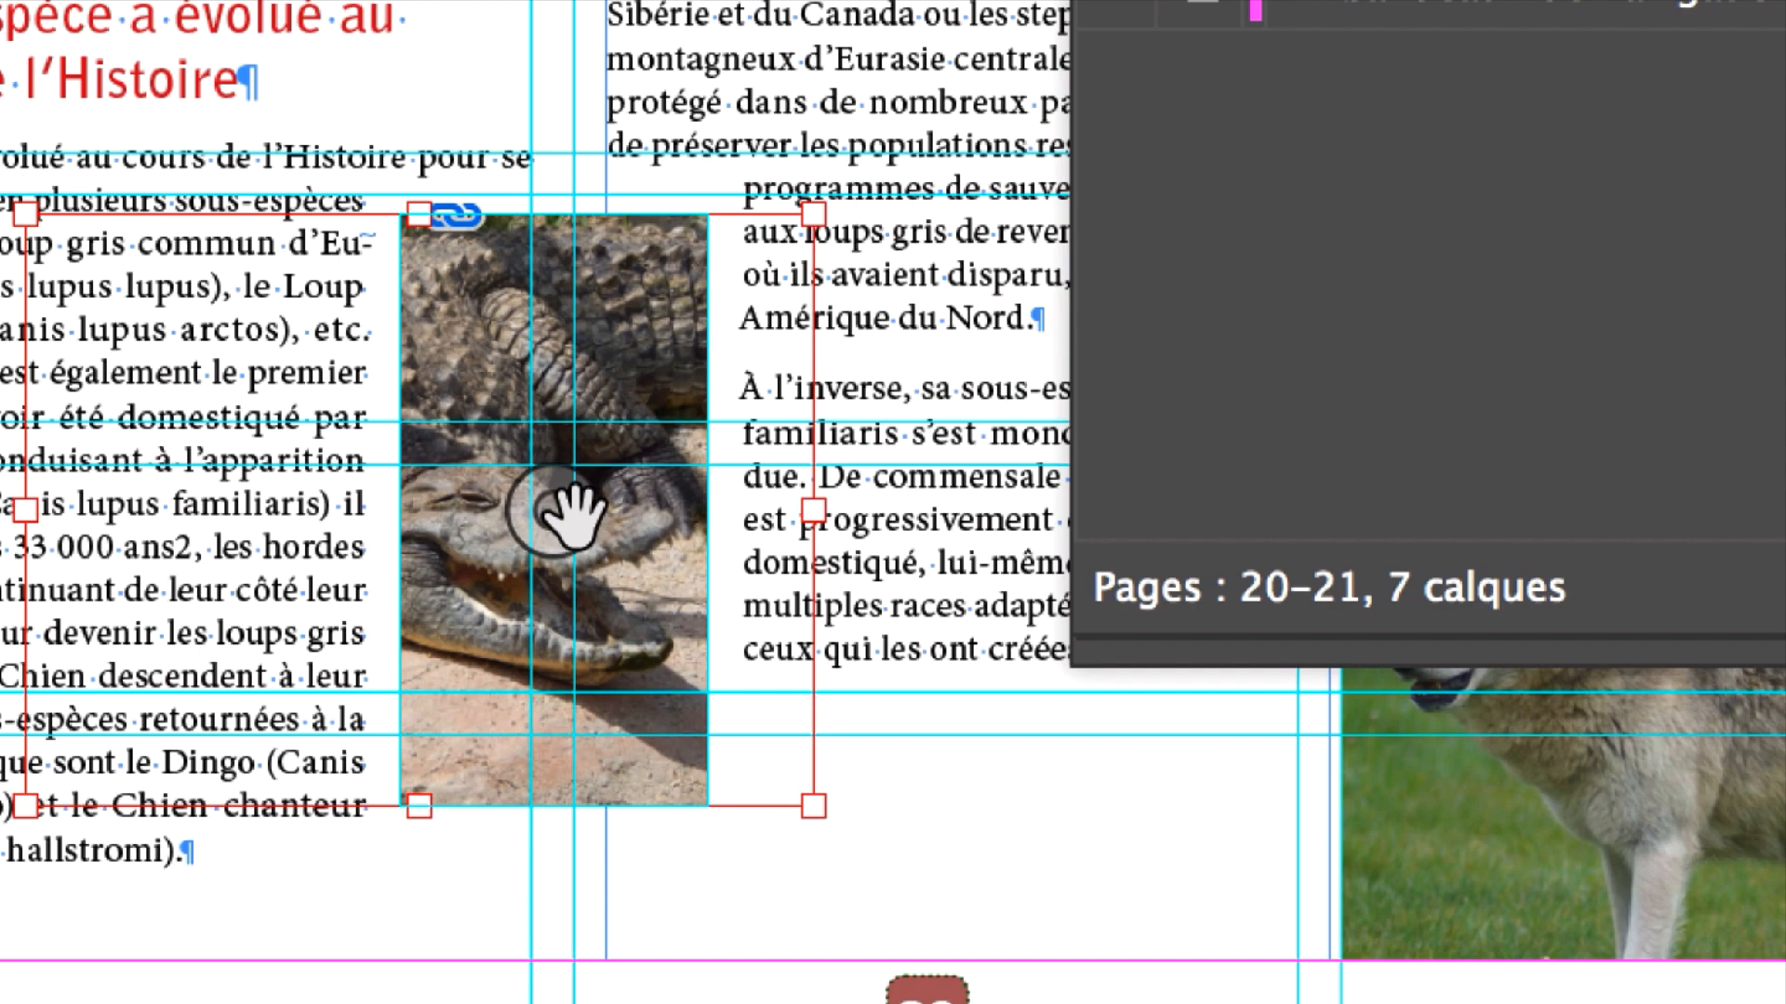
{"action": "left_click_drag", "start_coordinate": [570, 510], "coordinate": [497, 452]}
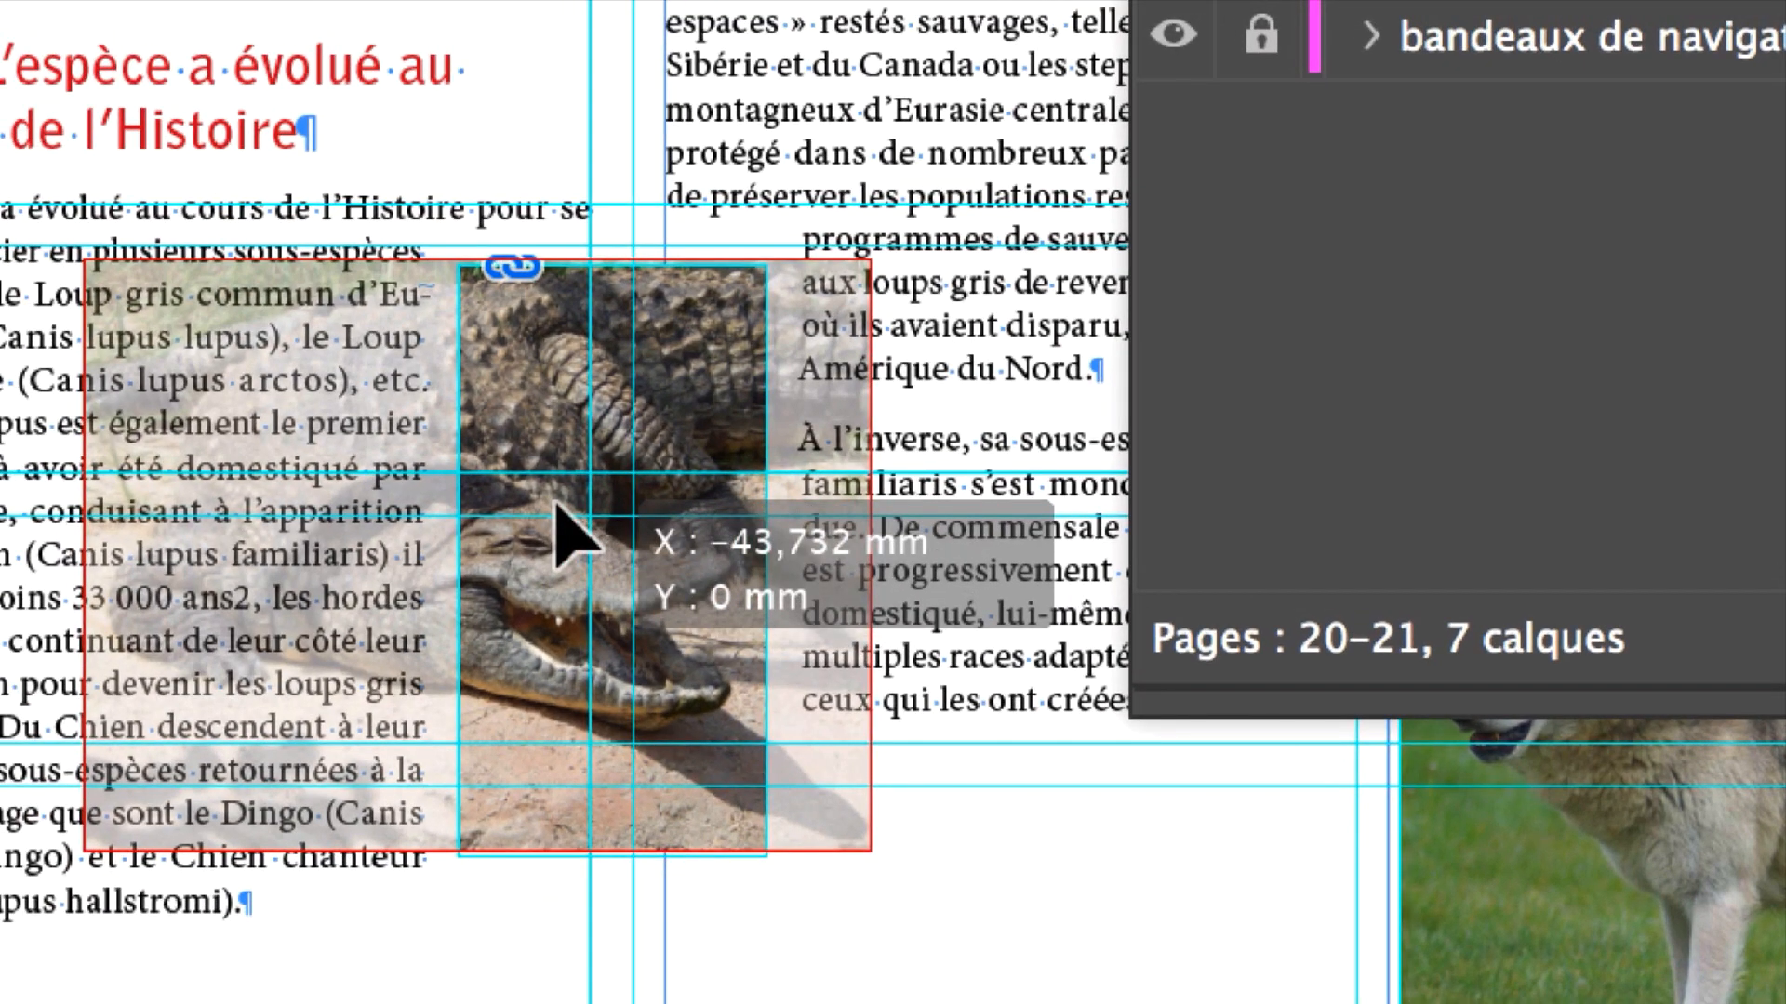
{"action": "left_click_drag", "start_coordinate": [556, 506], "coordinate": [380, 252]}
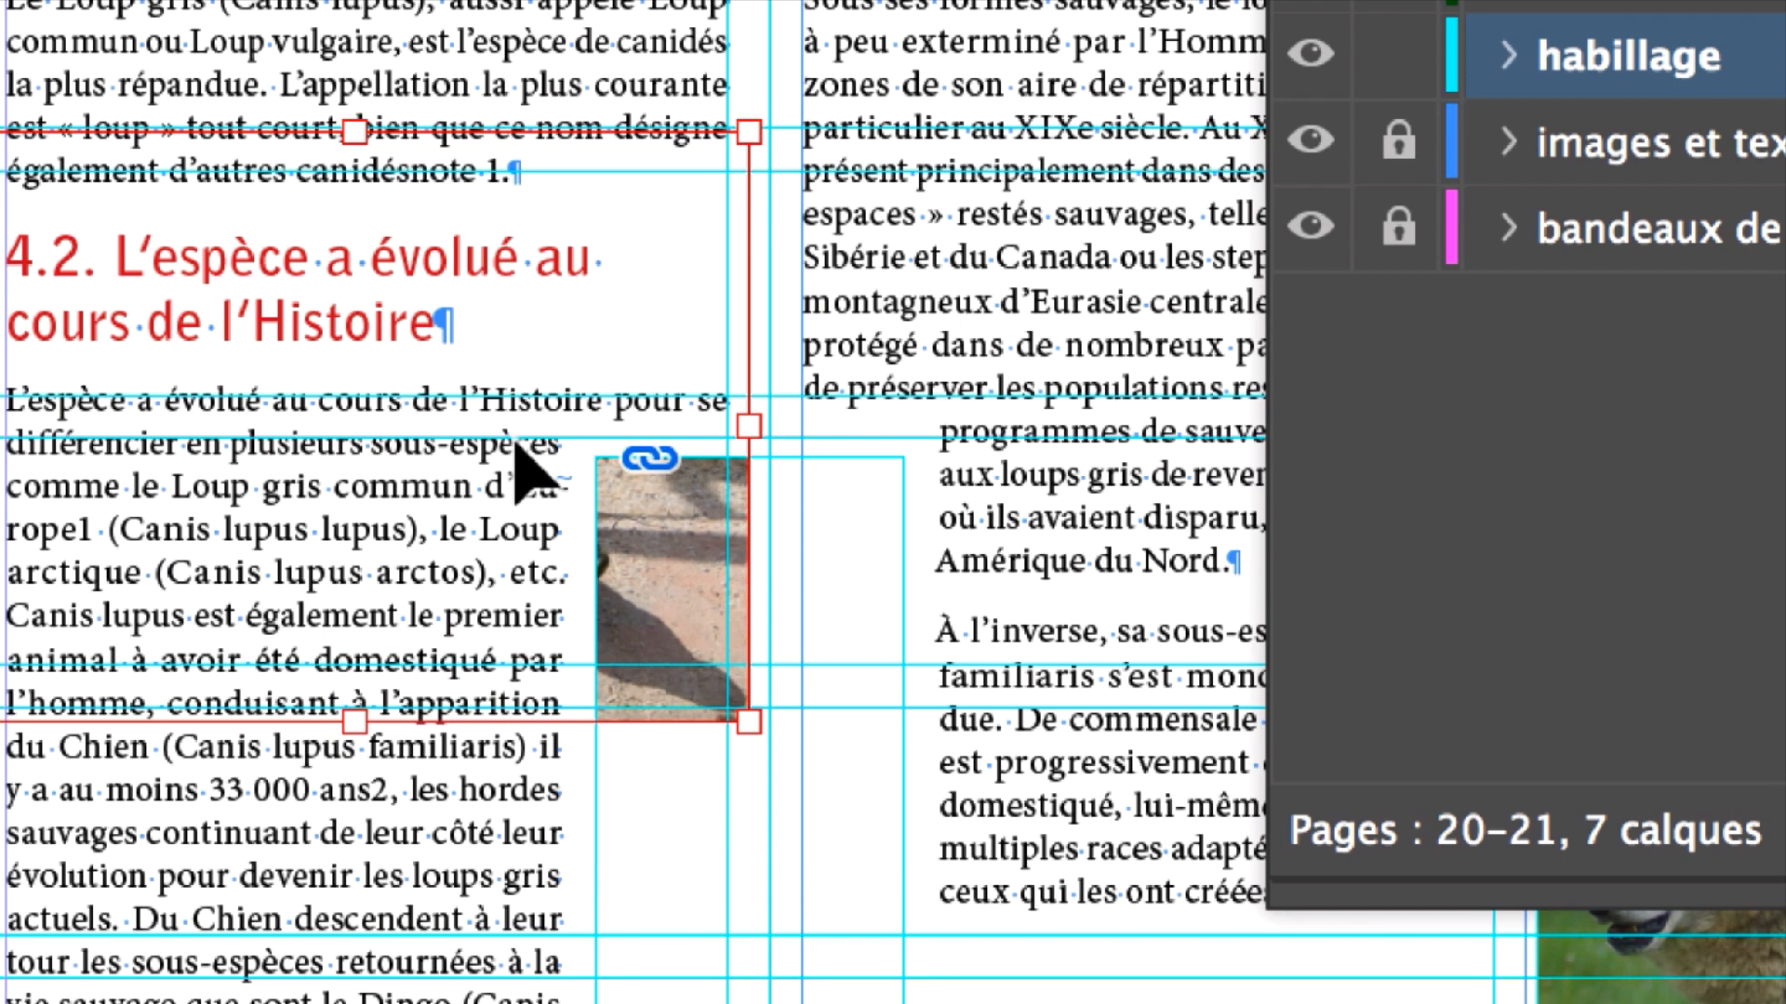
{"action": "key", "text": "super+z"}
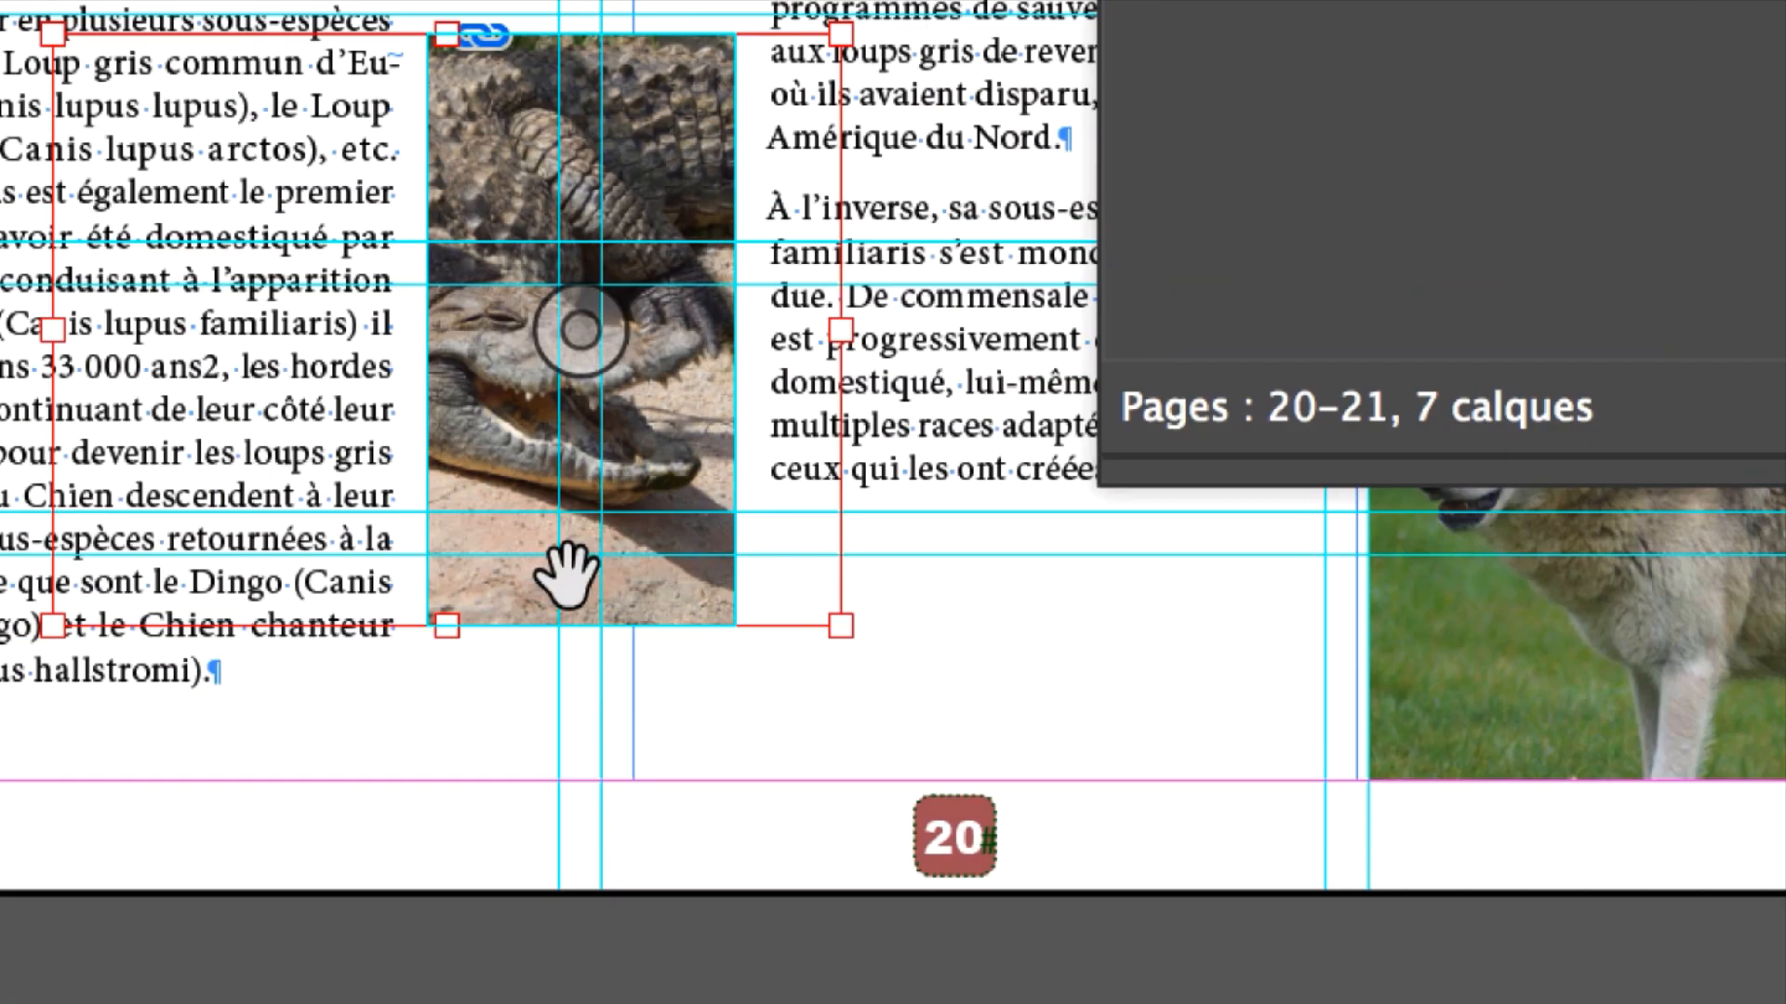
{"action": "left_click_drag", "start_coordinate": [564, 319], "coordinate": [847, 105]}
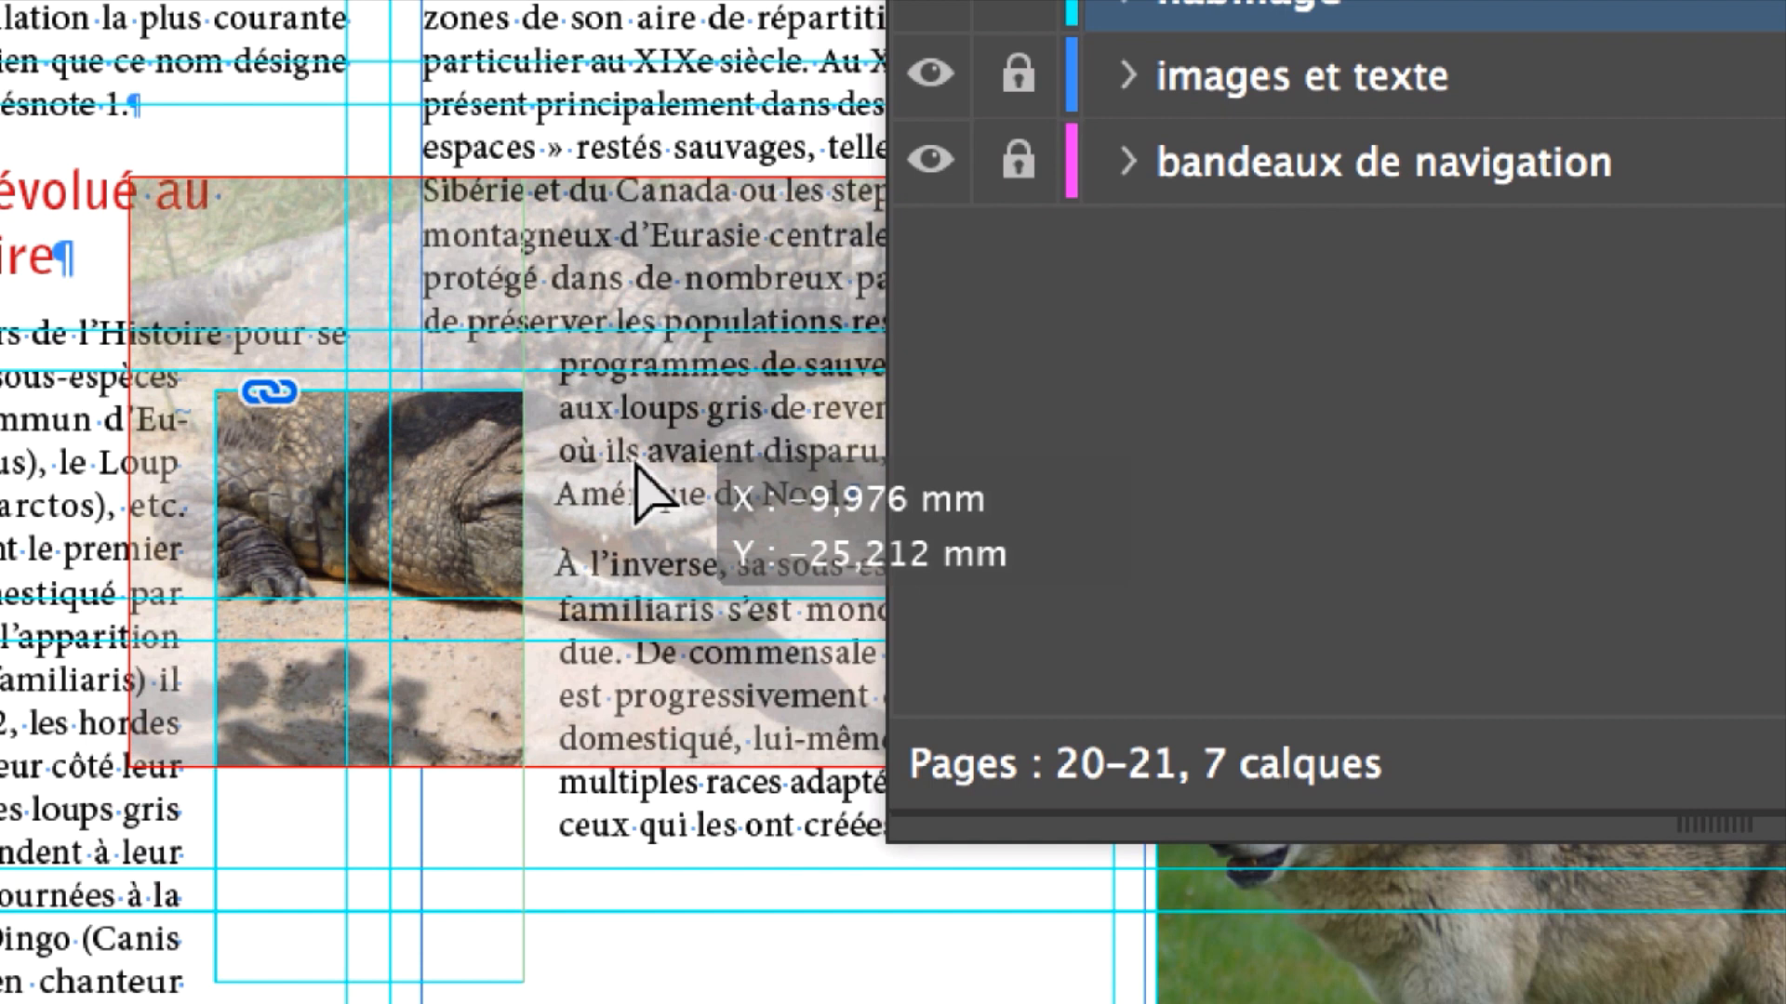
{"action": "left_click_drag", "start_coordinate": [642, 486], "coordinate": [644, 485]}
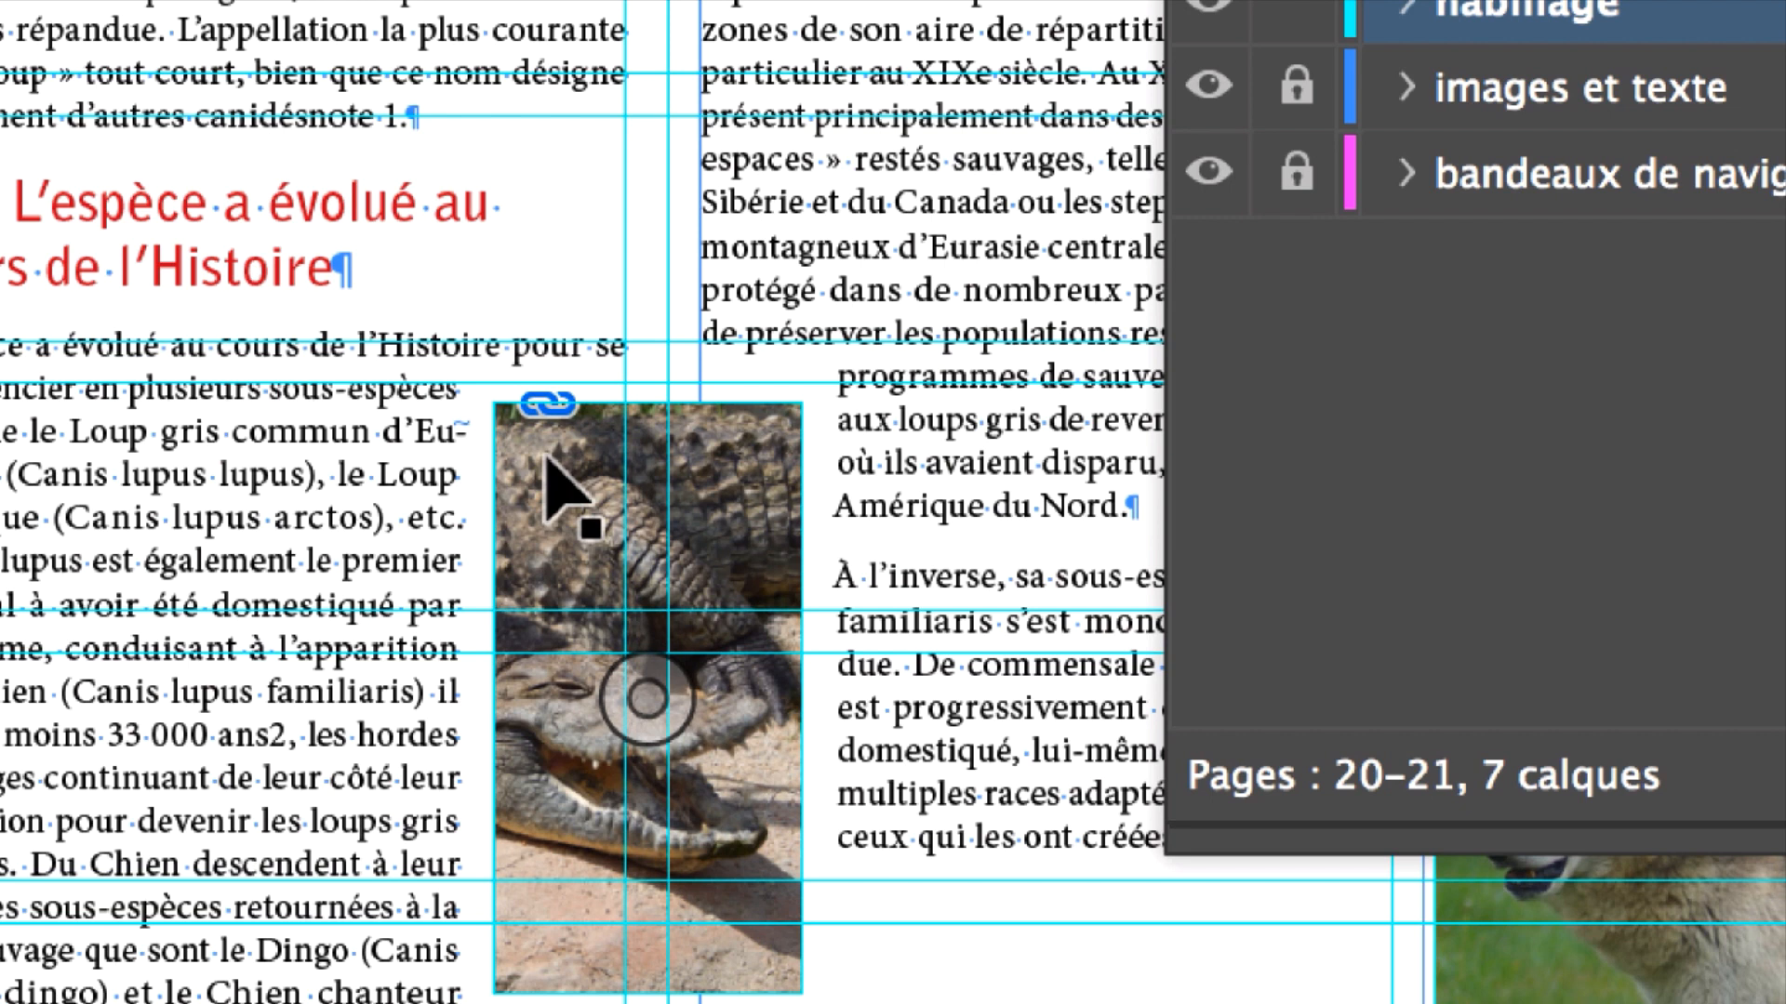
Step: Move the crocodile photo frame through the first text column and over to the second column's inner edge, at about X 104 mm
{"action": "left_click", "coordinate": [557, 472]}
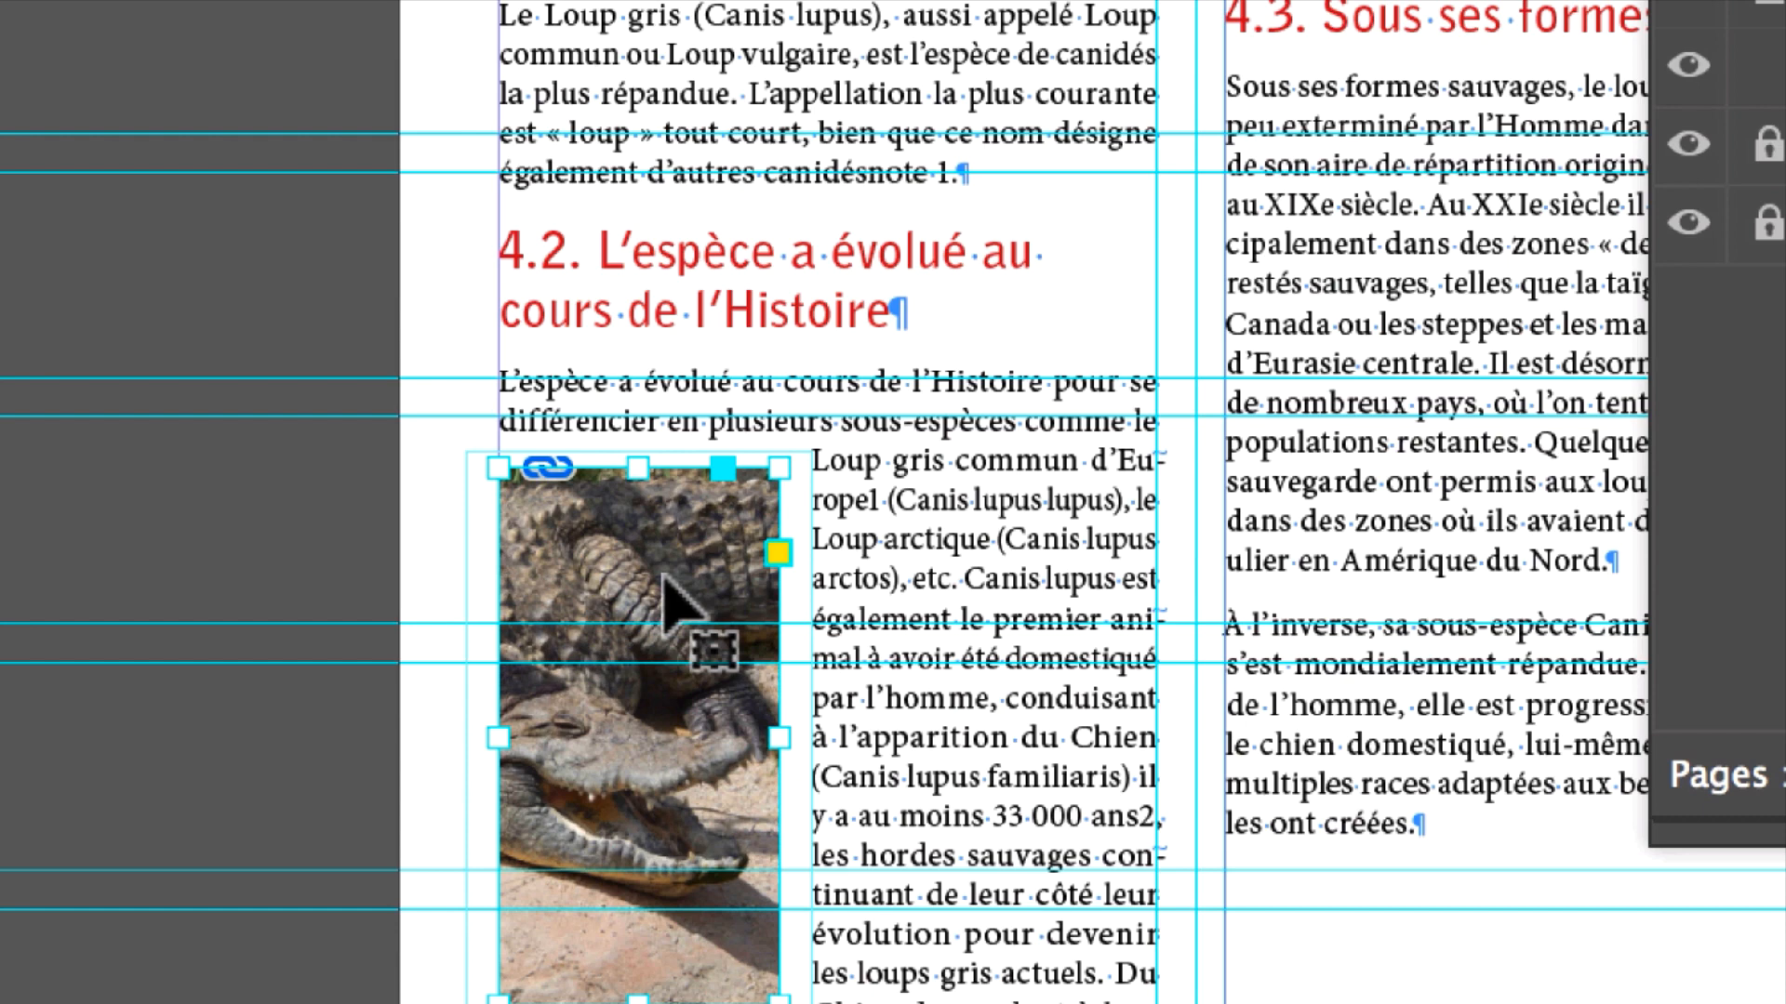
{"action": "left_click_drag", "start_coordinate": [663, 578], "coordinate": [850, 564]}
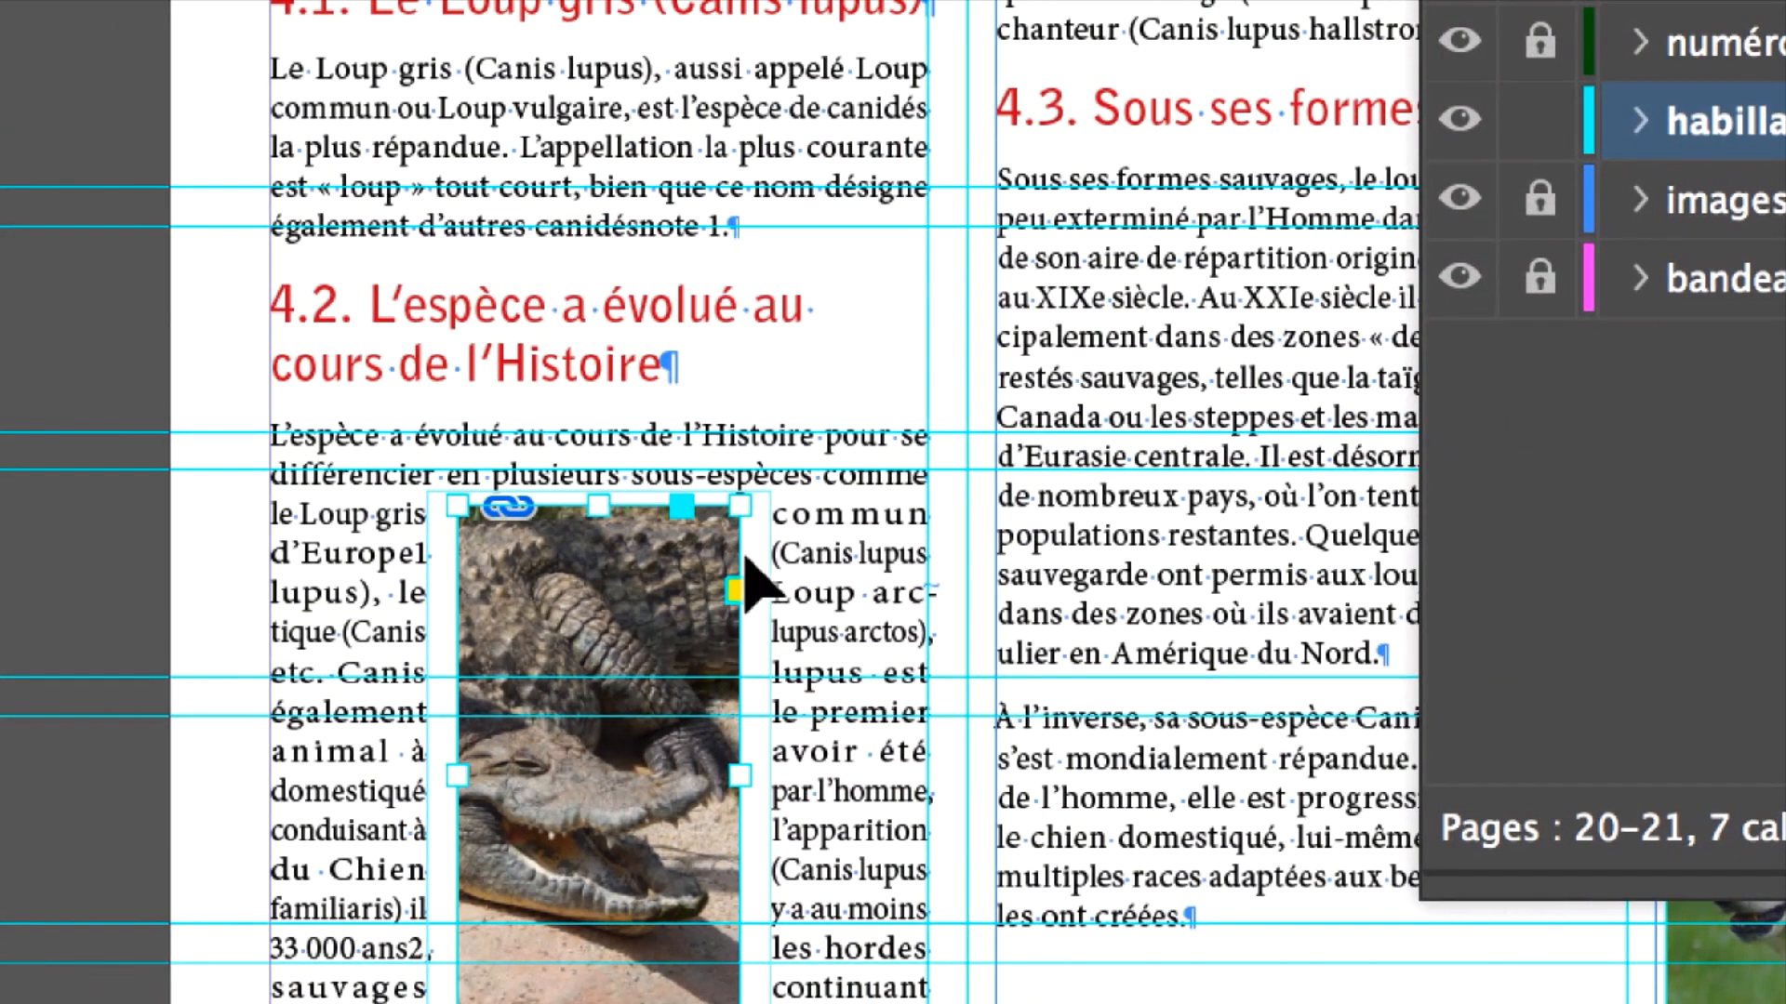
{"action": "scroll", "coordinate": [749, 578], "scroll_direction": "down", "scroll_amount": 5}
{"action": "scroll", "coordinate": [749, 578], "scroll_direction": "up", "scroll_amount": 3}
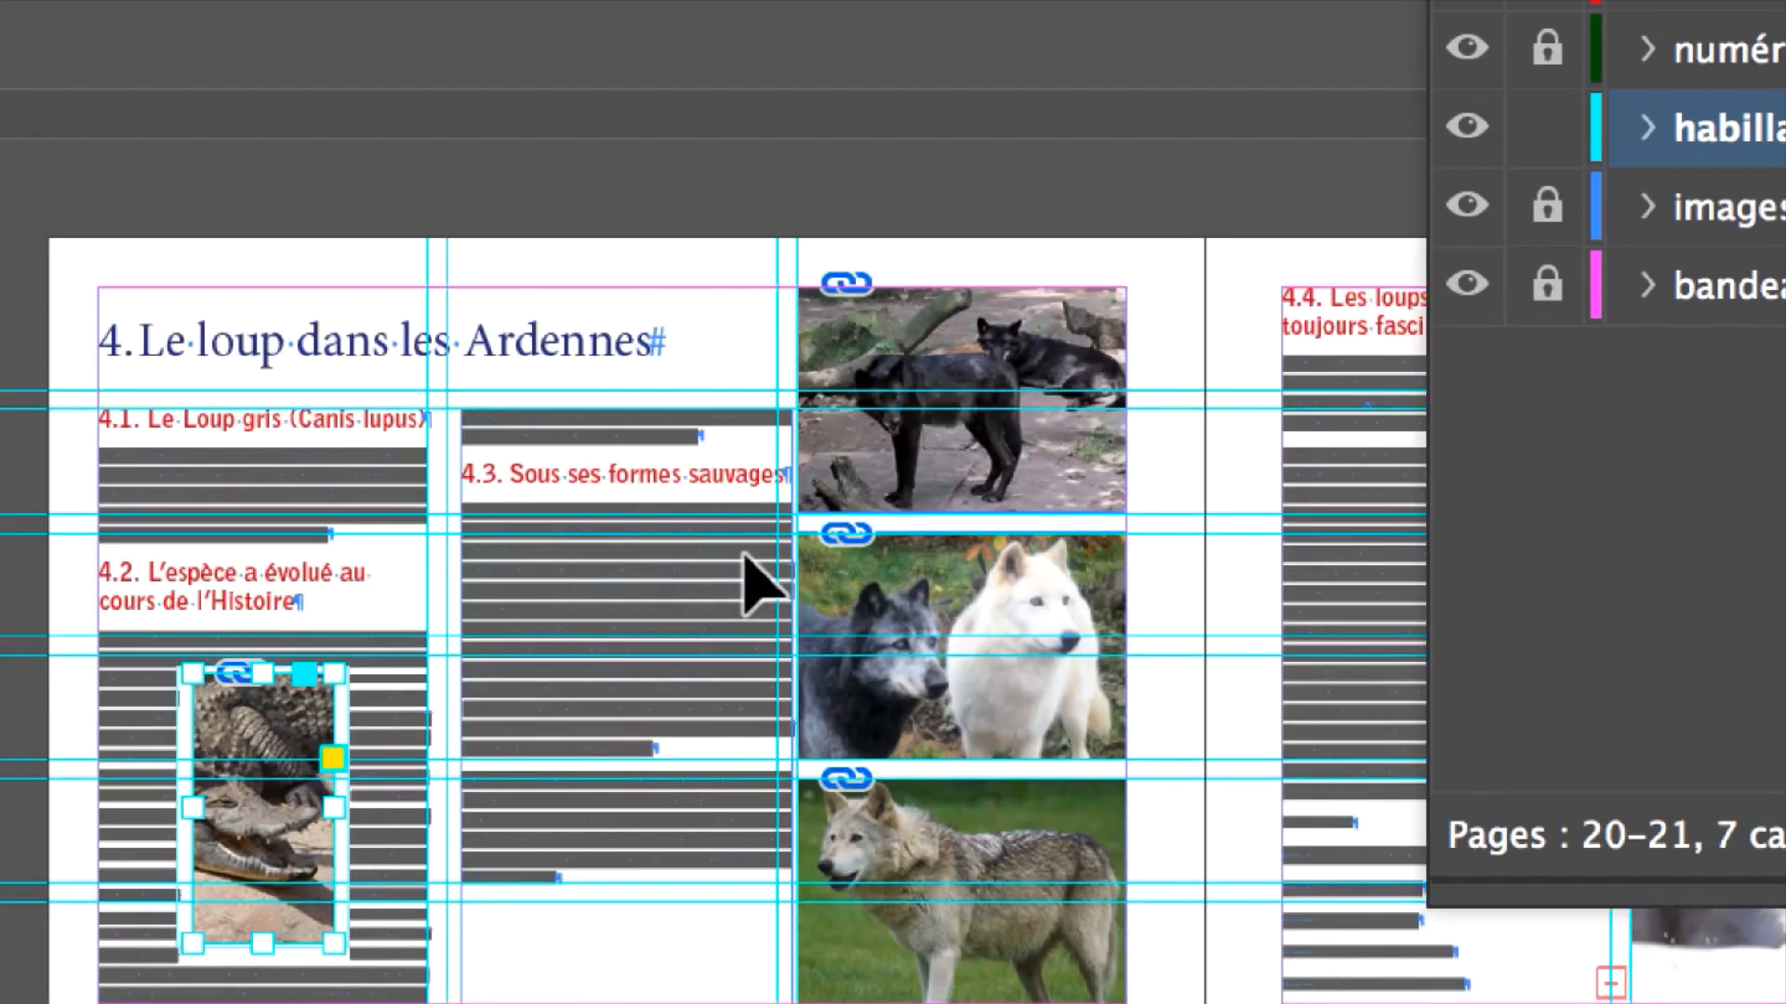
{"action": "scroll", "coordinate": [758, 581], "scroll_direction": "up", "scroll_amount": 3}
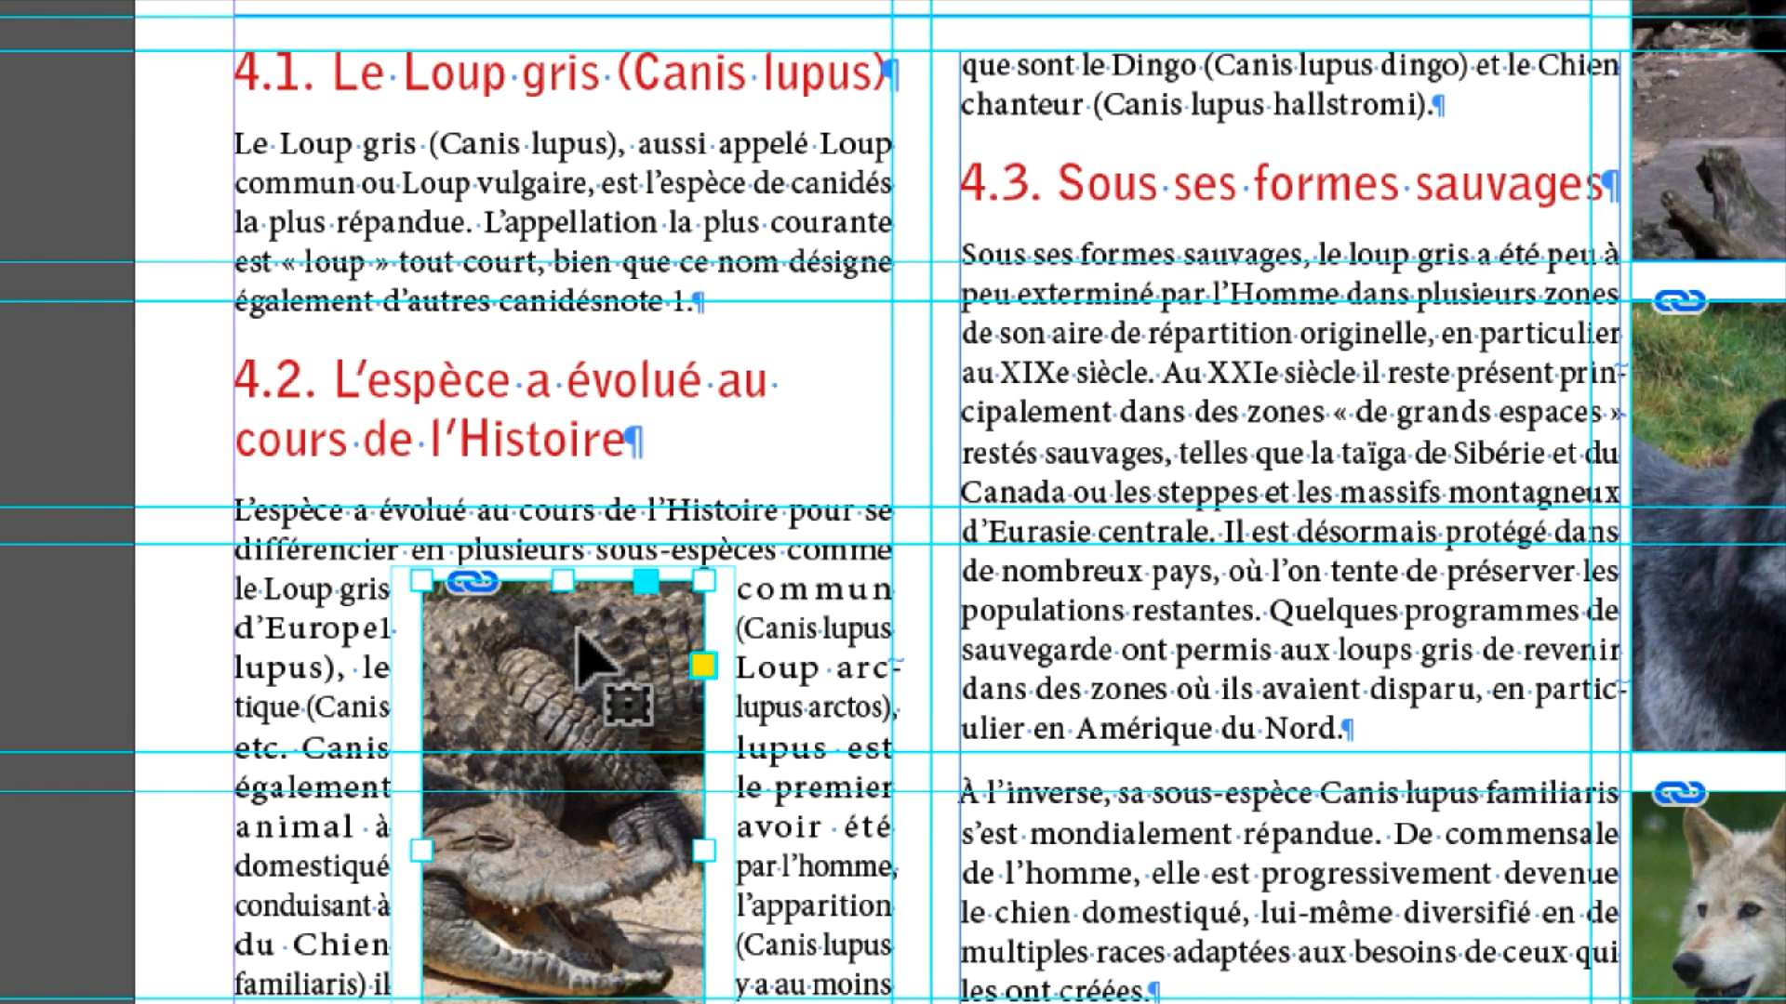
{"action": "left_click_drag", "start_coordinate": [577, 632], "coordinate": [1061, 610]}
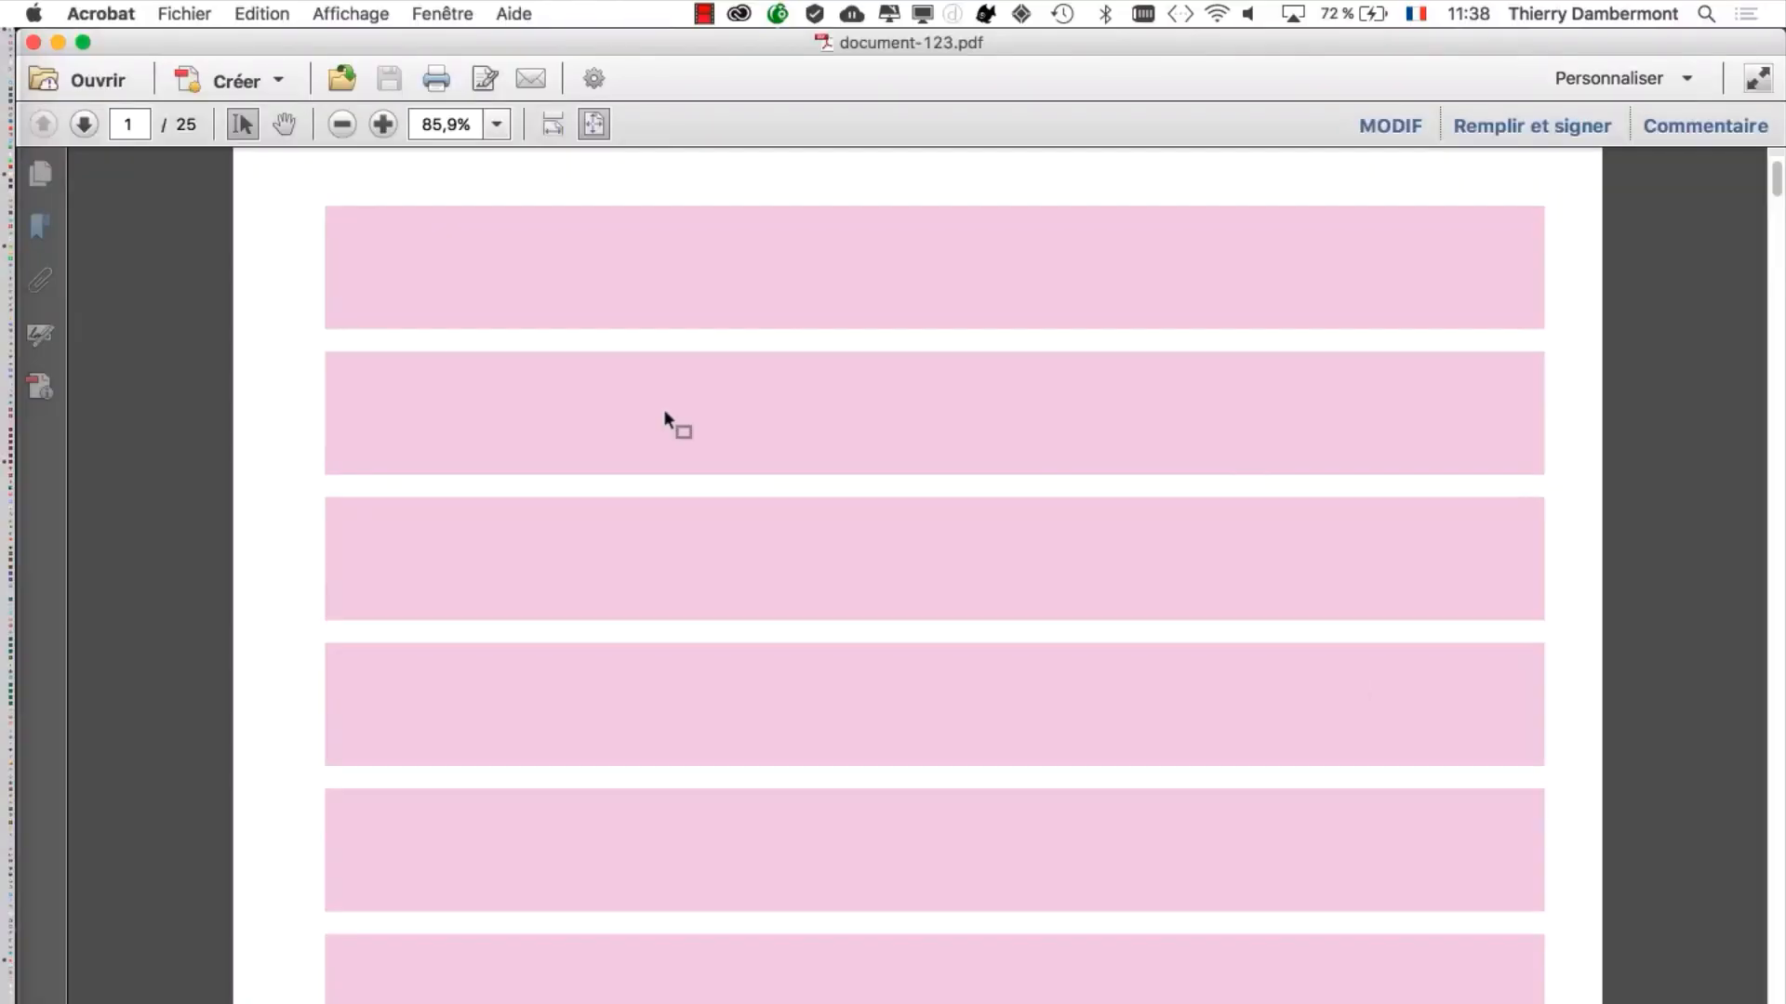
Step: Return to InDesign and move the Layers panel clear of the second text column beside the crocodile photo
{"action": "key", "text": "super+Tab"}
{"action": "key", "text": "super+Tab"}
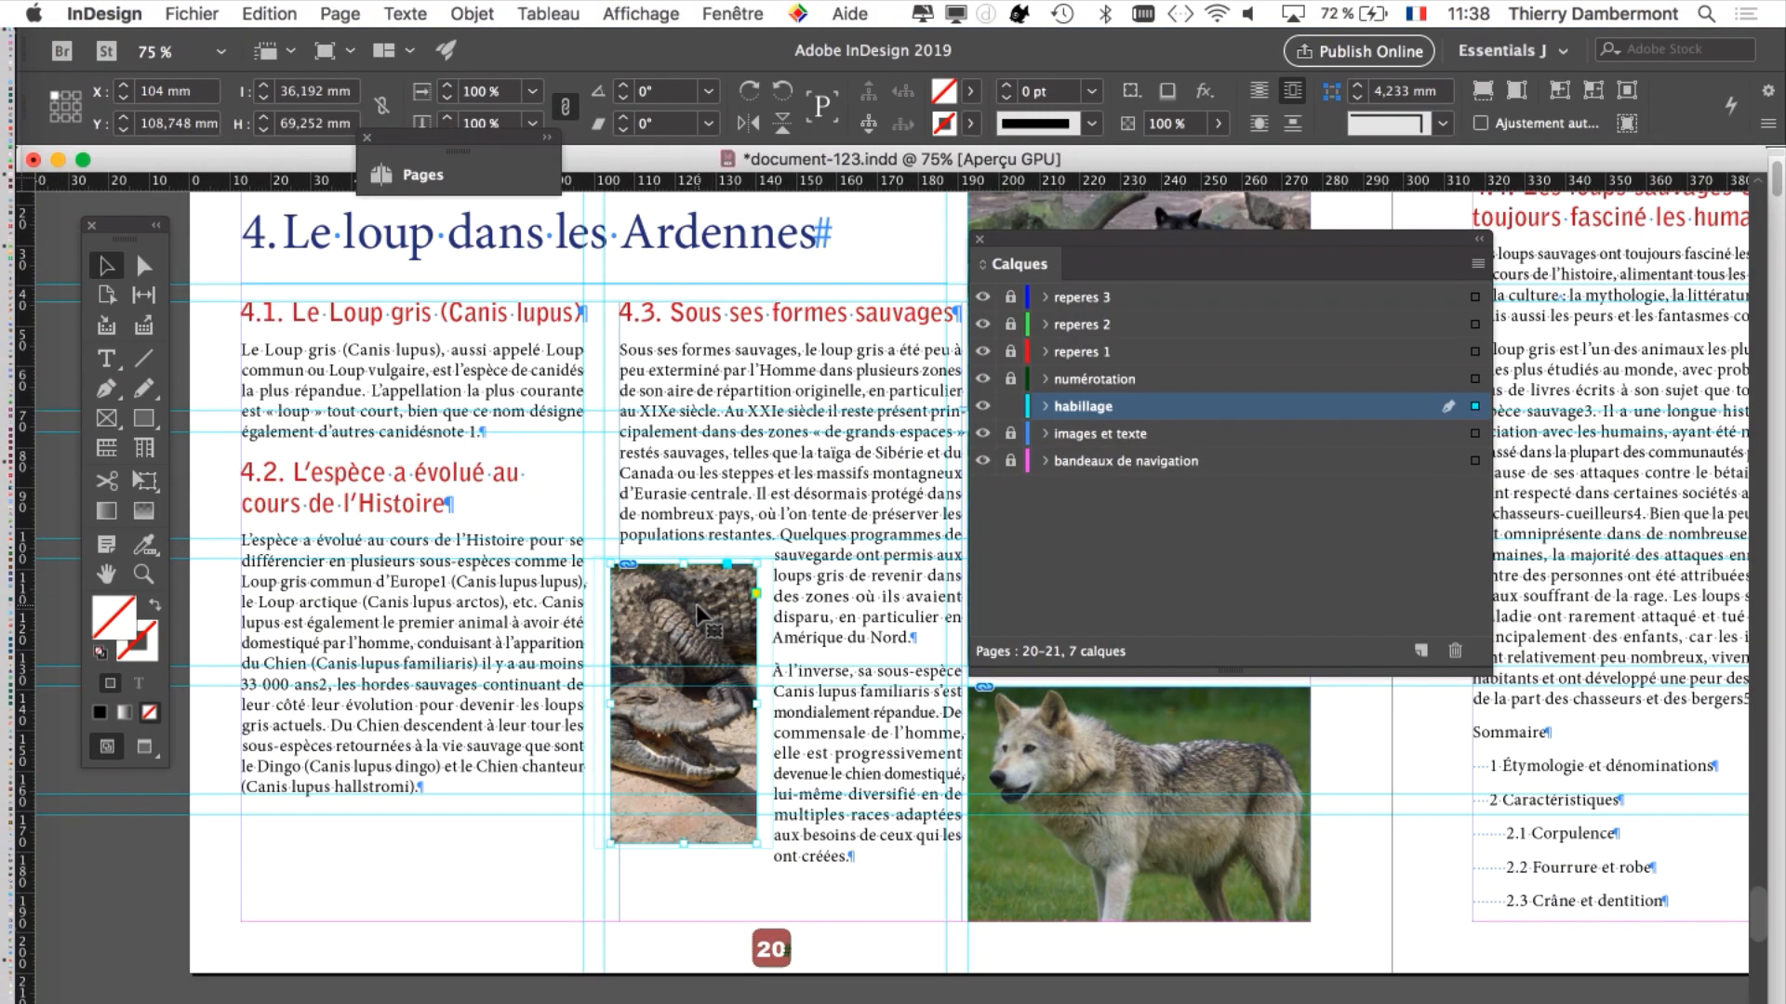
{"action": "left_click_drag", "start_coordinate": [1064, 240], "coordinate": [1316, 274]}
{"action": "scroll", "coordinate": [678, 637], "scroll_direction": "up", "scroll_amount": 2}
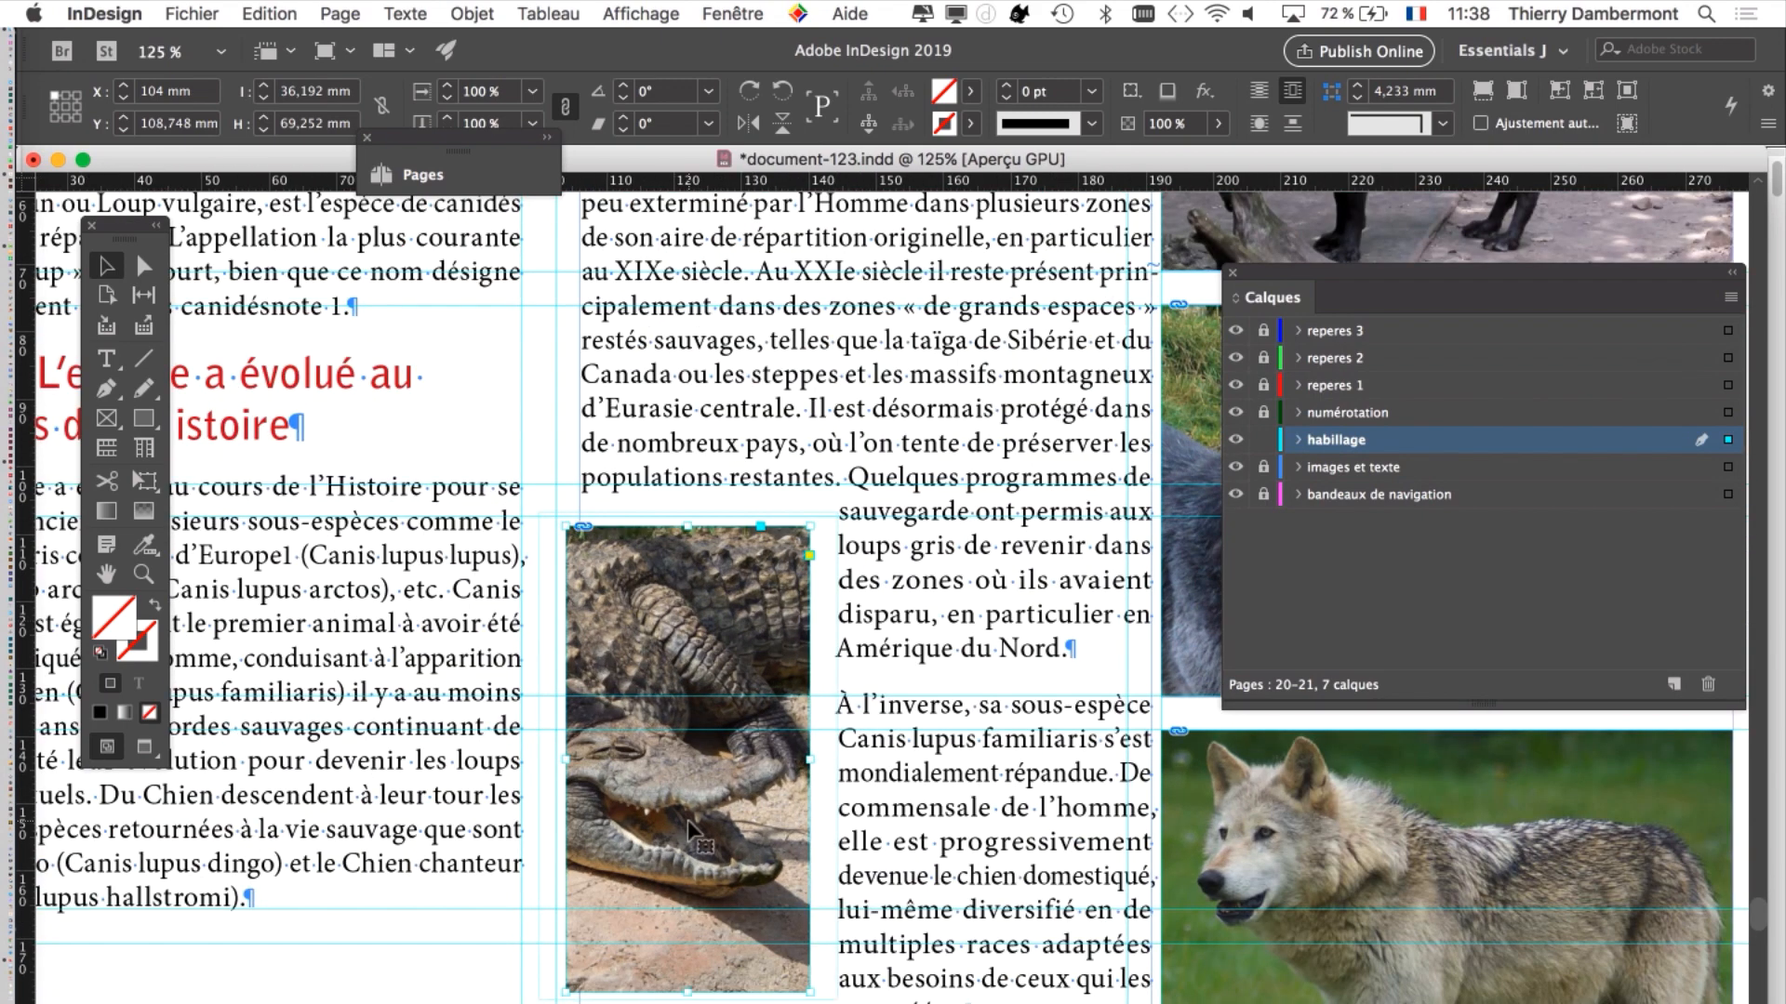
Step: Select the crocodile photo inside its frame and enlarge it proportionally to about 125 mm wide, leaving the frame size alone
{"action": "left_click", "coordinate": [692, 784]}
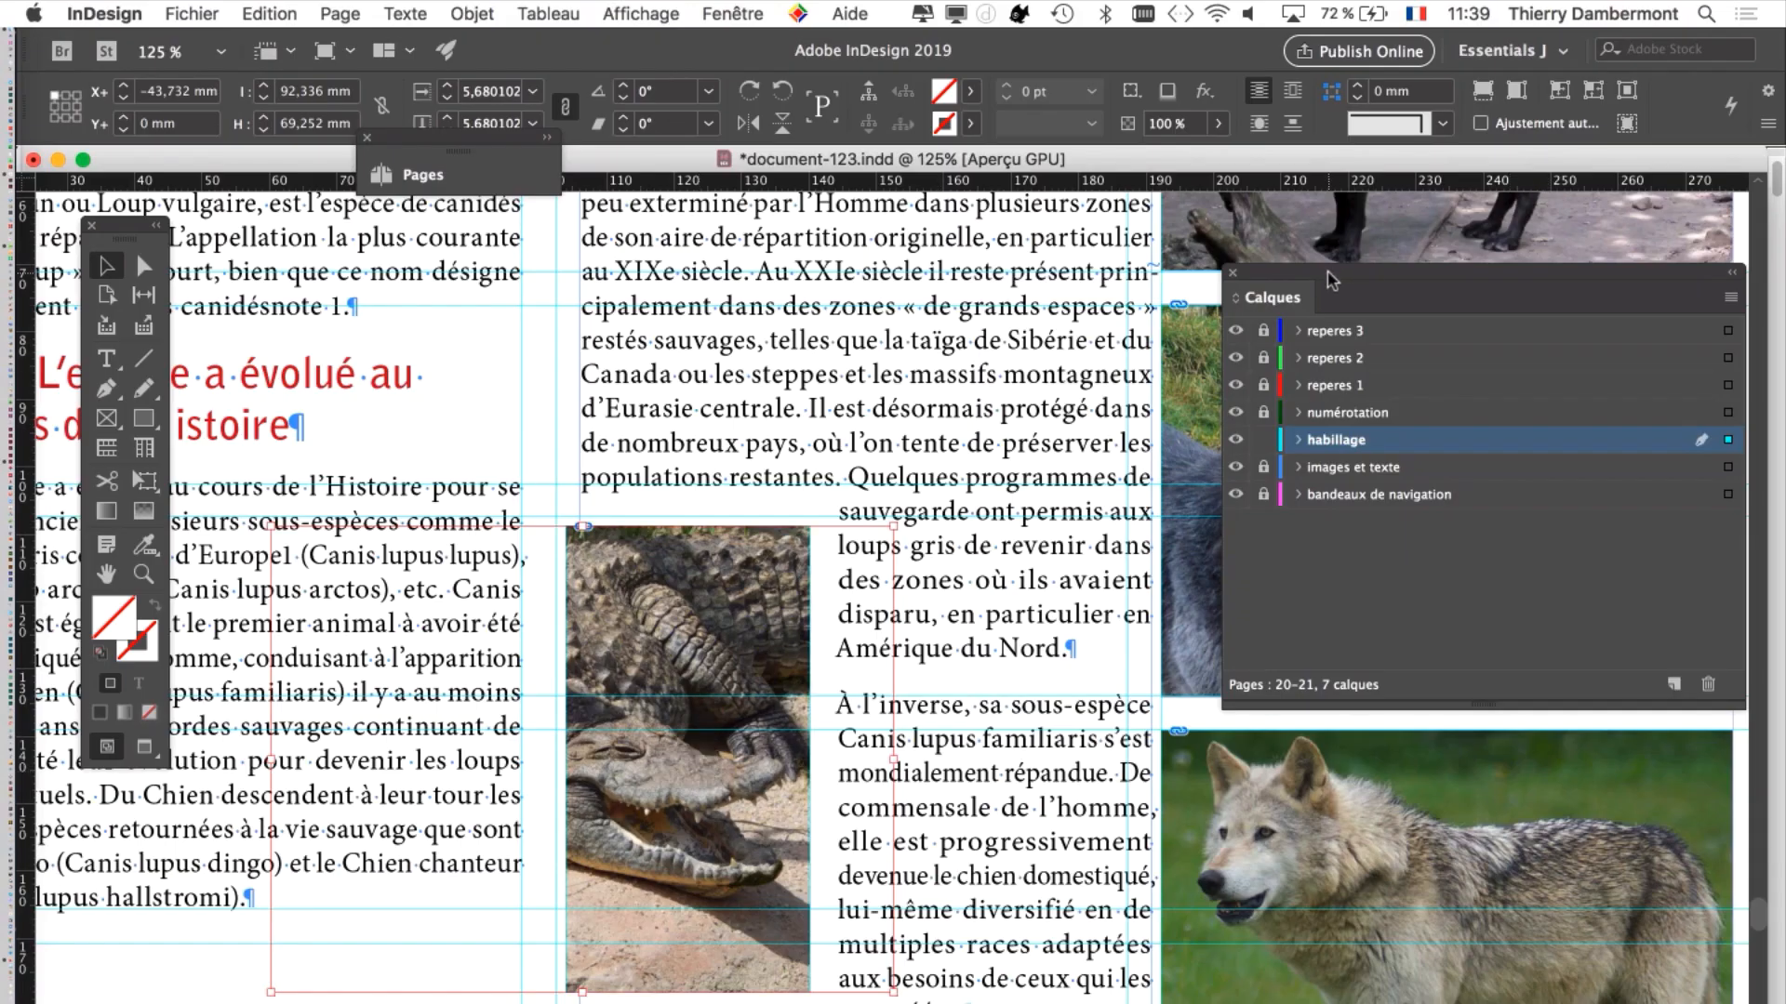
{"action": "left_click_drag", "start_coordinate": [1326, 272], "coordinate": [1499, 273]}
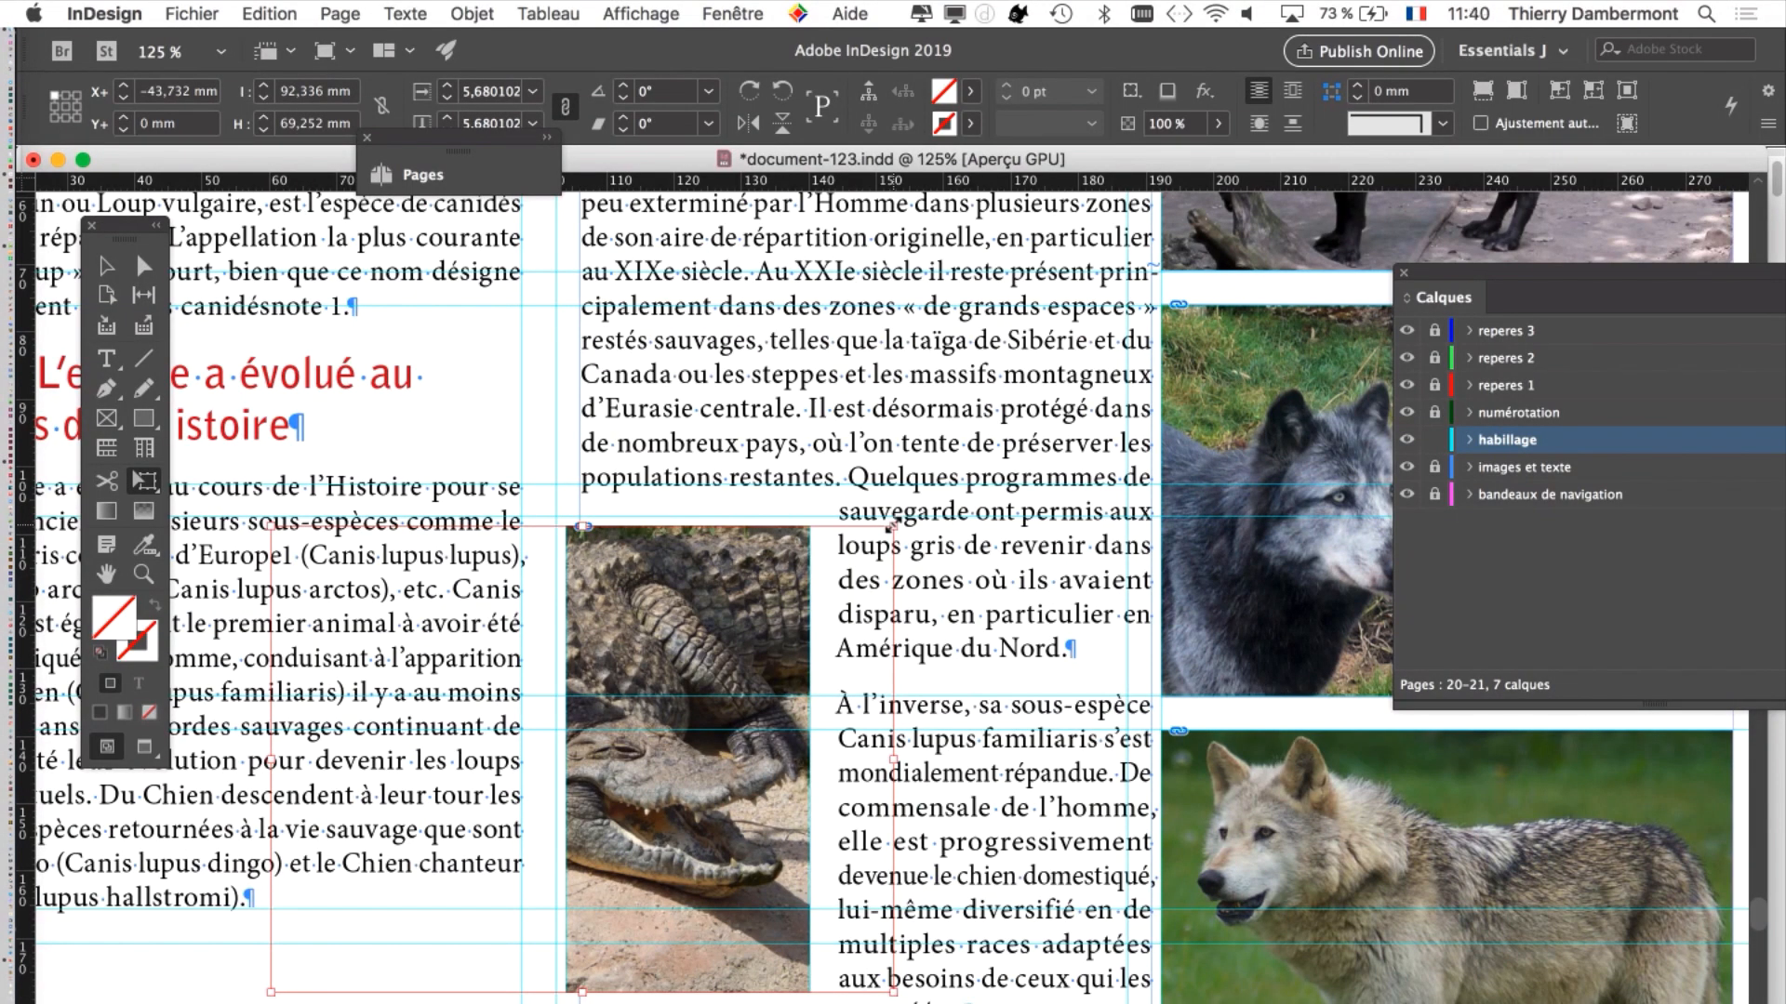
{"action": "left_click_drag", "start_coordinate": [891, 528], "coordinate": [1018, 472]}
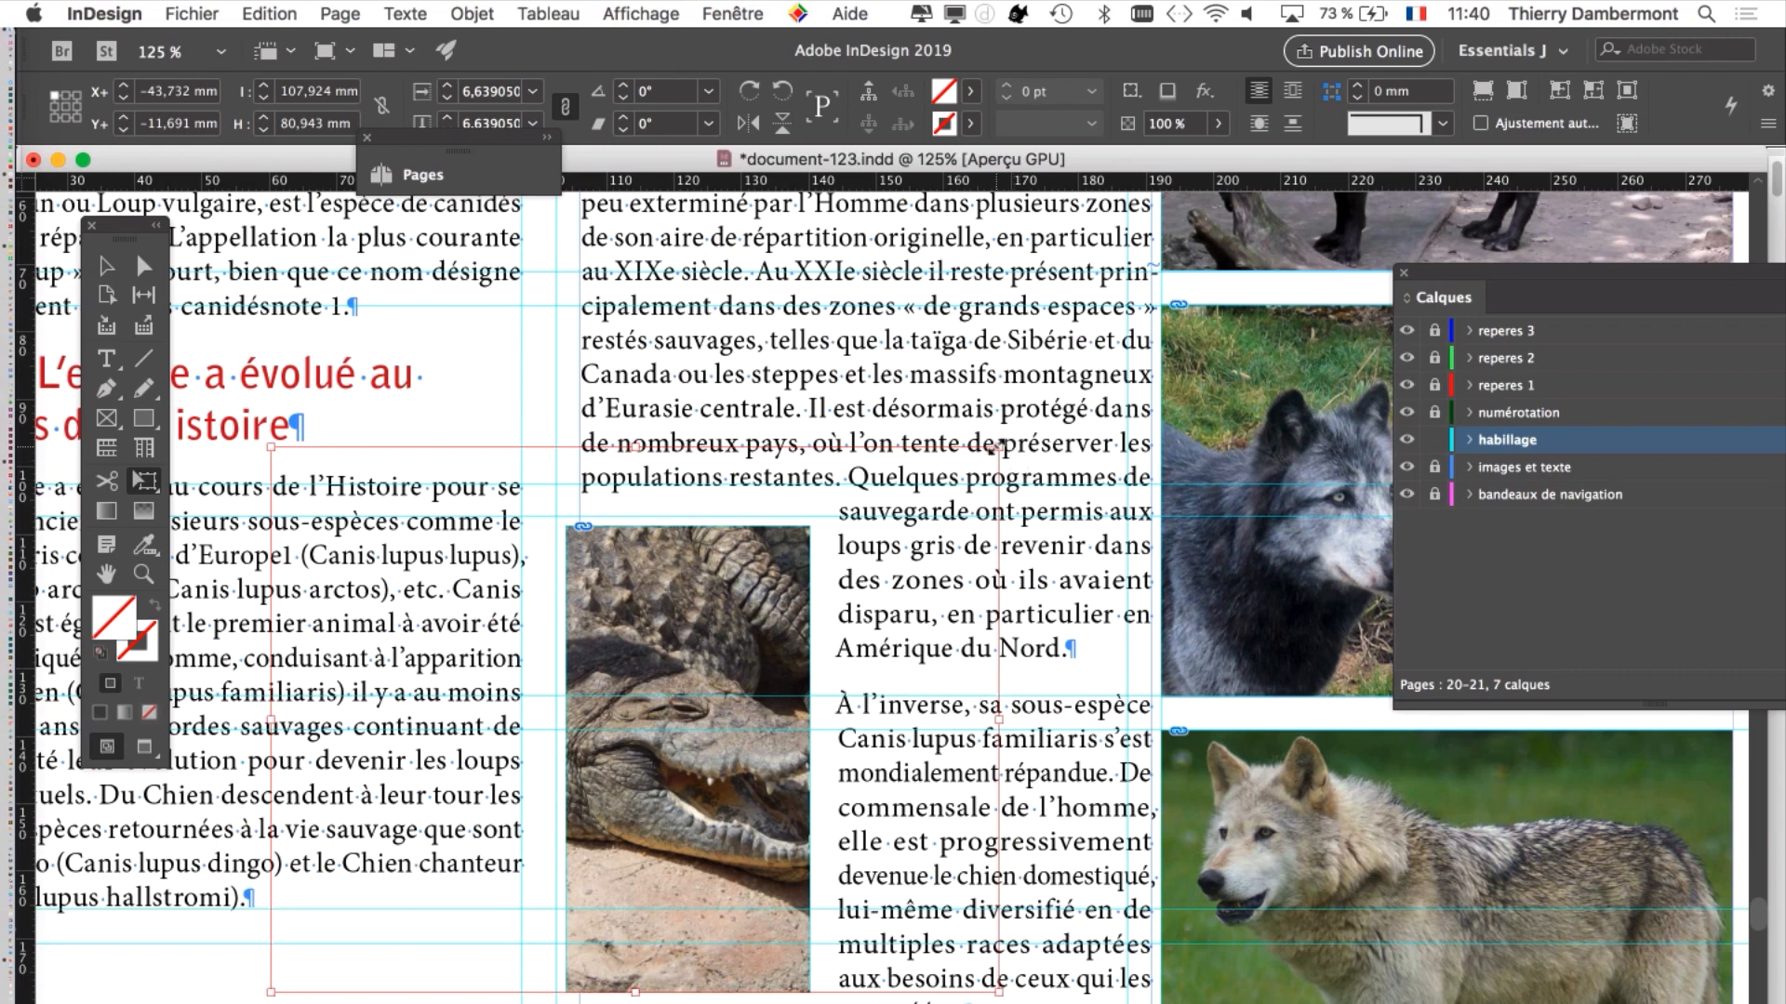
{"action": "left_click_drag", "start_coordinate": [994, 448], "coordinate": [1116, 363]}
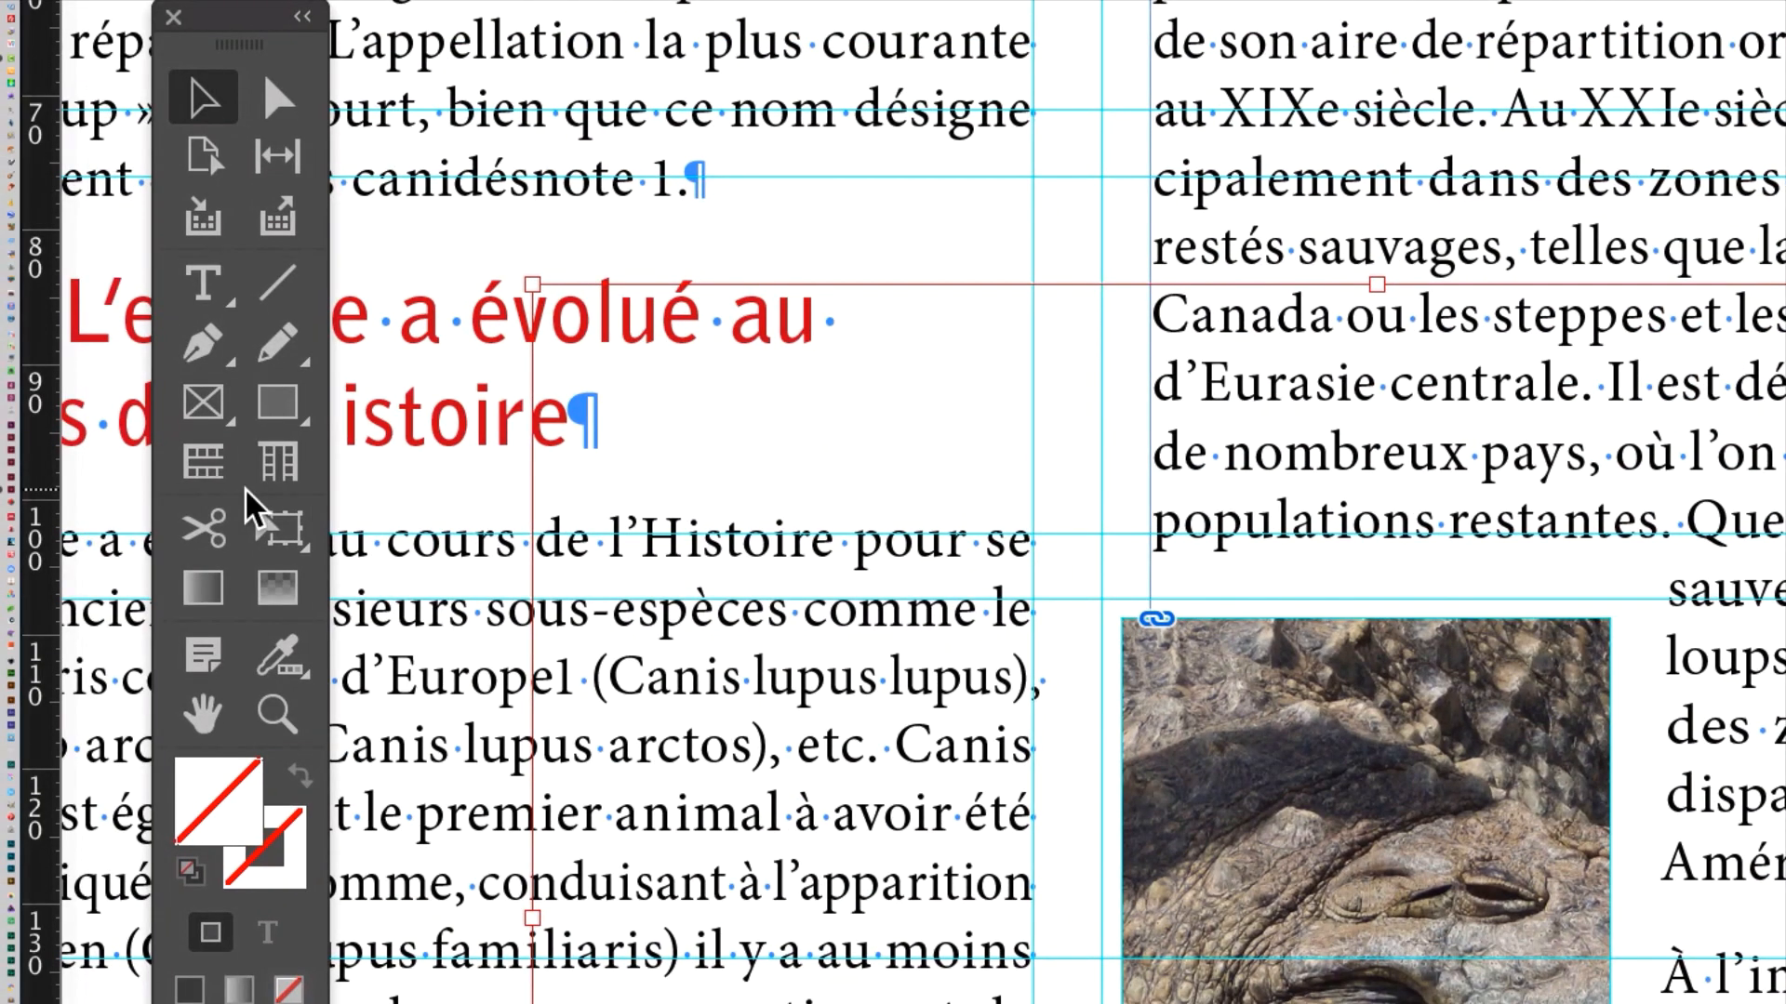
Step: Reposition the enlarged crocodile photo inside its frame to about X -56.1 mm, Y -20.2 mm, with the eye and jaws showing
{"action": "left_click", "coordinate": [269, 525]}
{"action": "left_click_drag", "start_coordinate": [1446, 707], "coordinate": [1333, 781]}
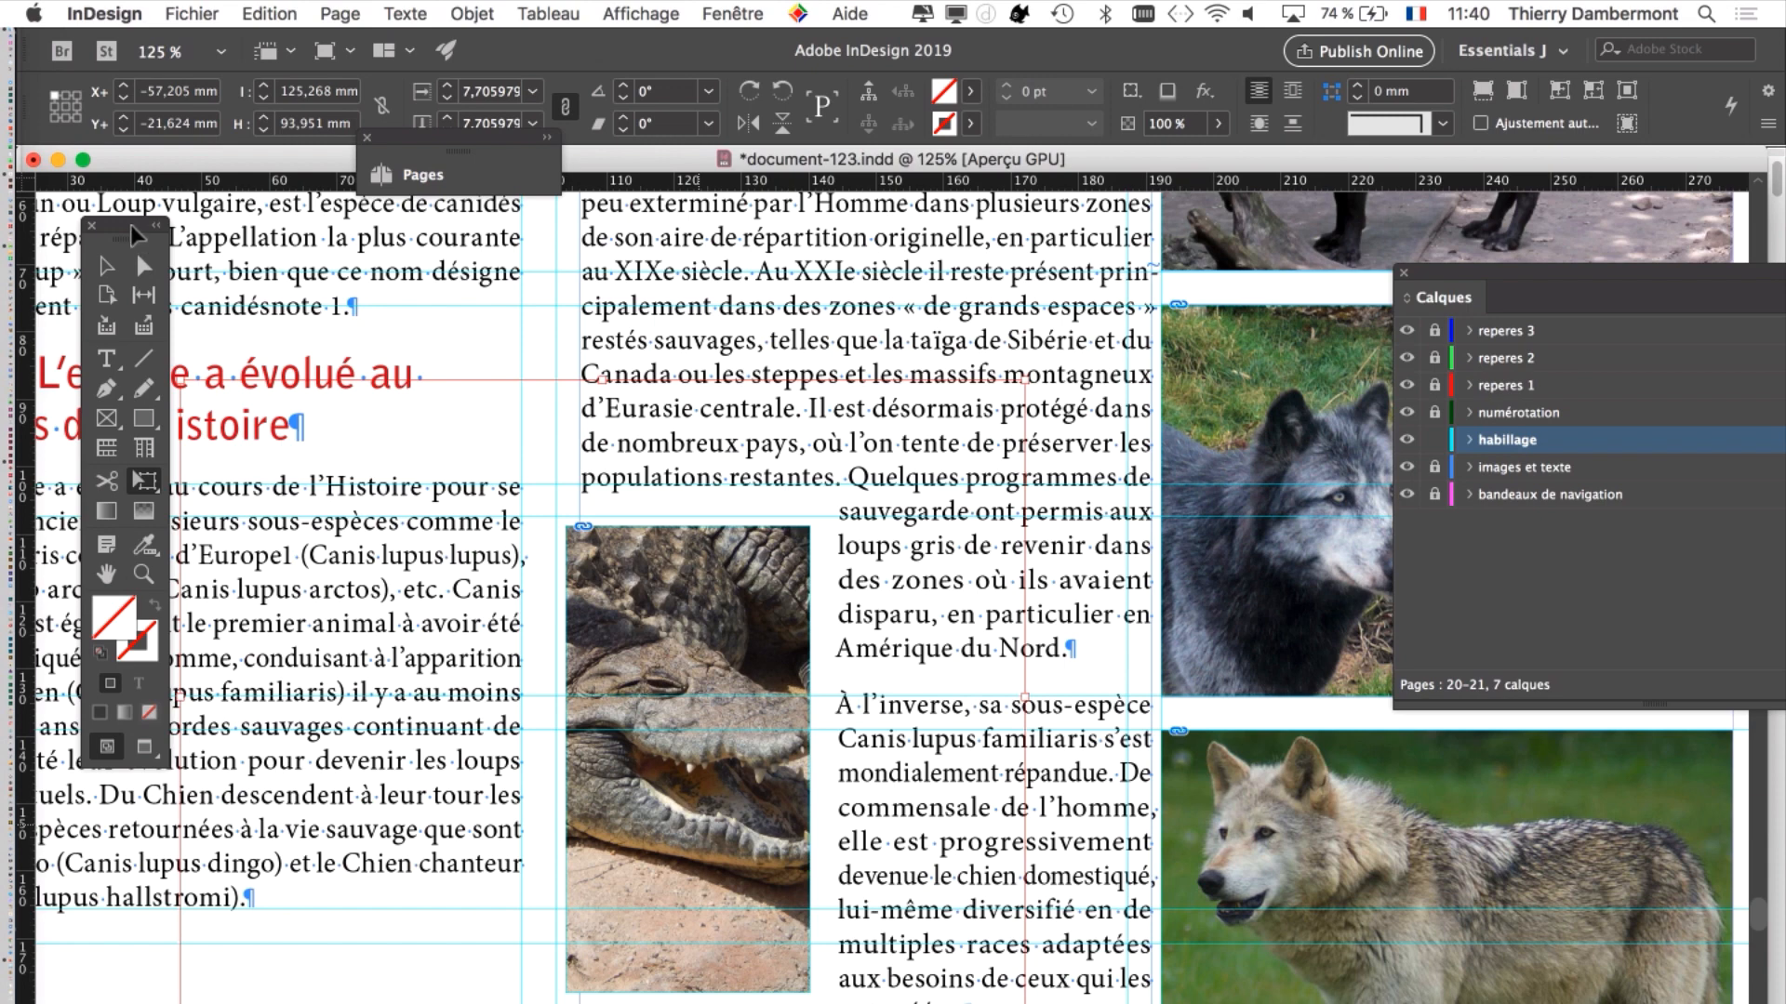
{"action": "left_click_drag", "start_coordinate": [132, 237], "coordinate": [113, 230]}
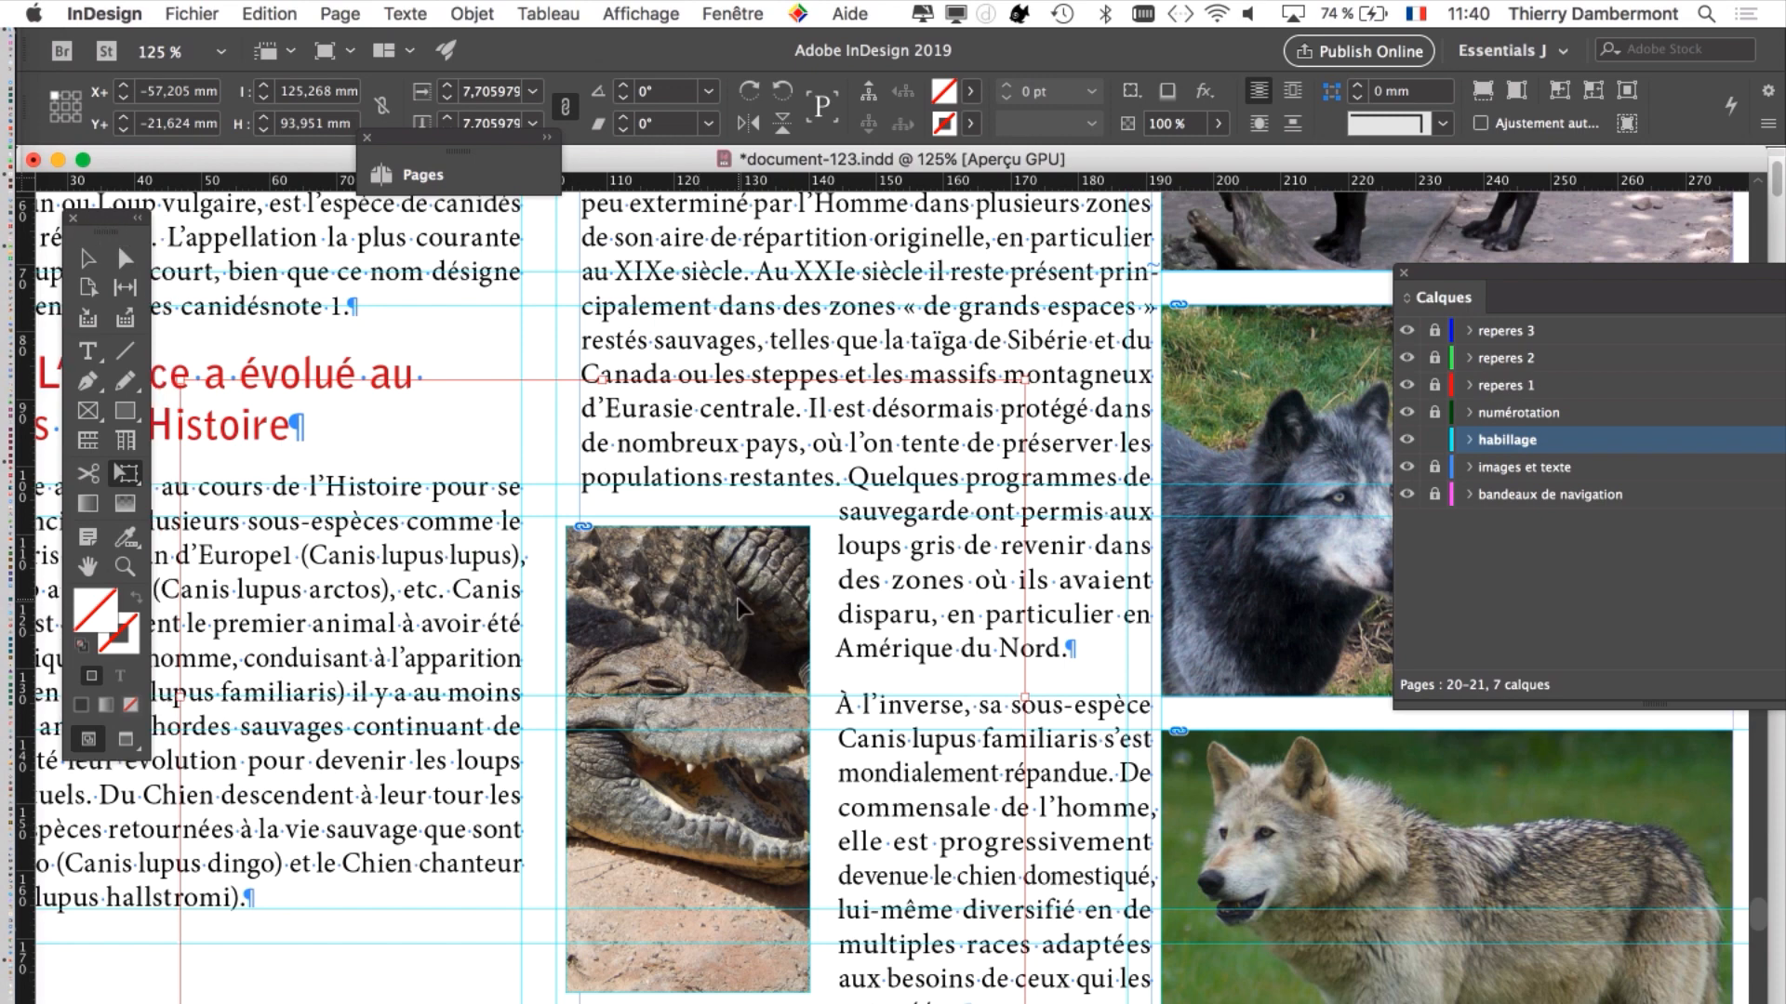
{"action": "left_click_drag", "start_coordinate": [740, 609], "coordinate": [744, 611]}
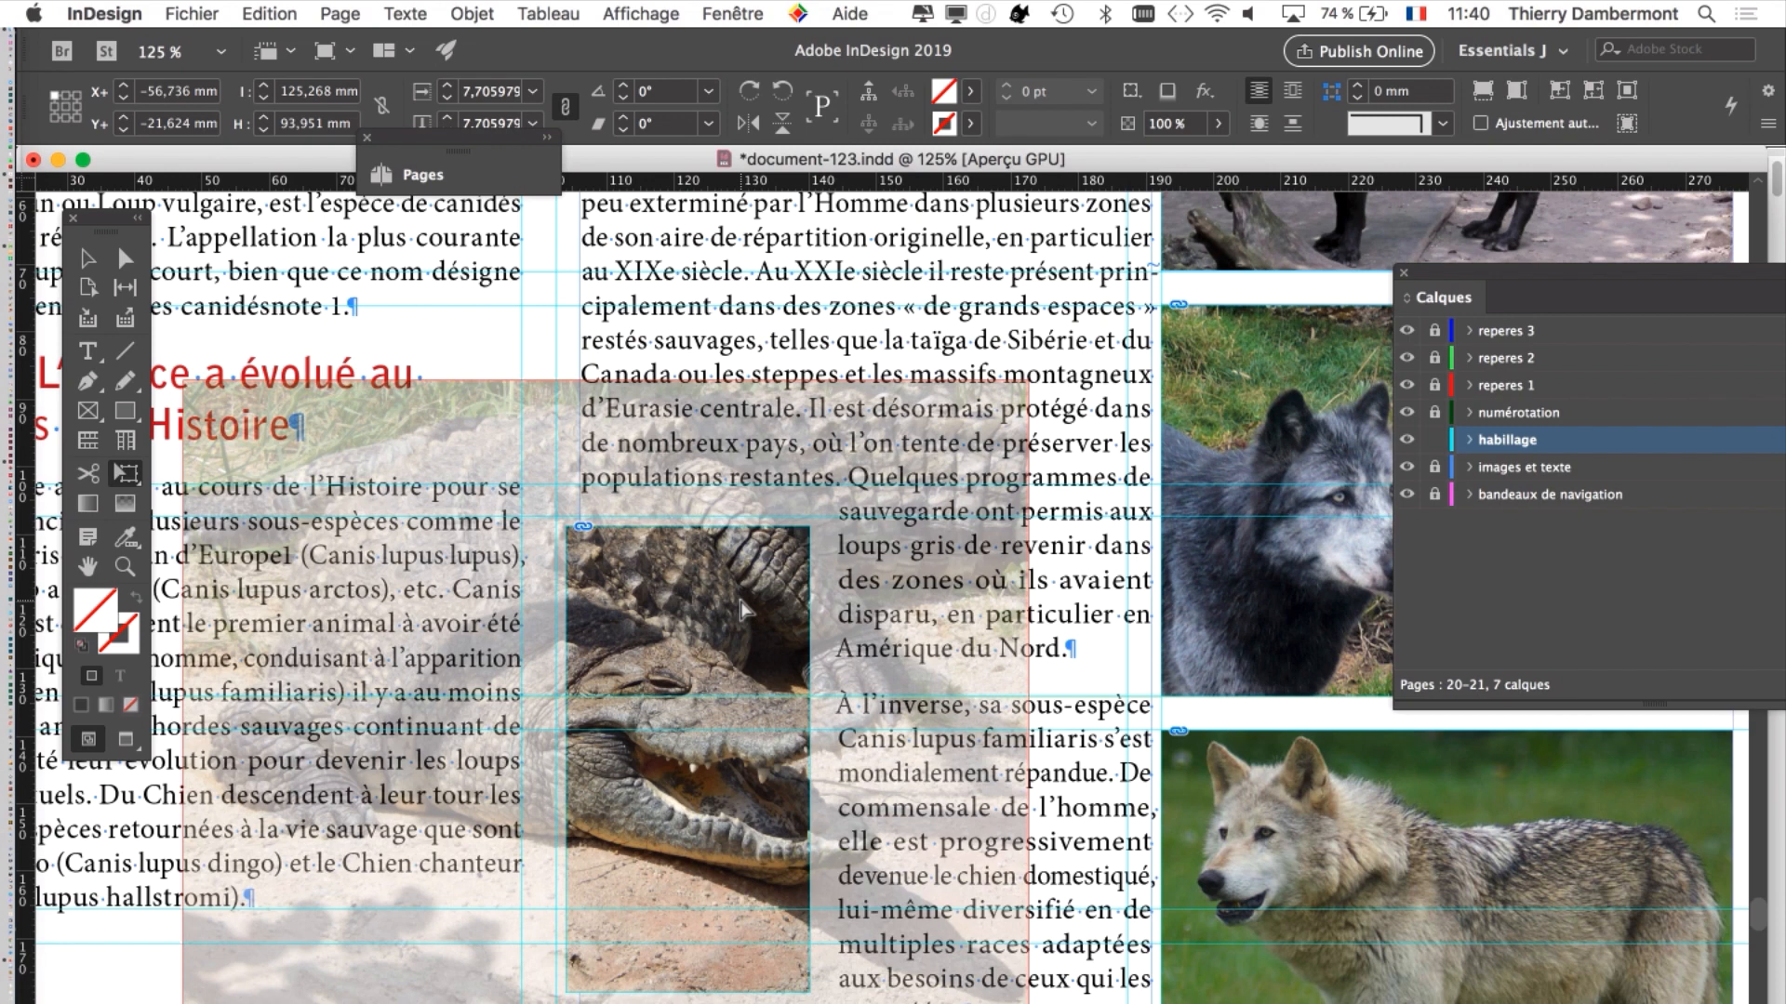
{"action": "left_click_drag", "start_coordinate": [744, 610], "coordinate": [747, 611]}
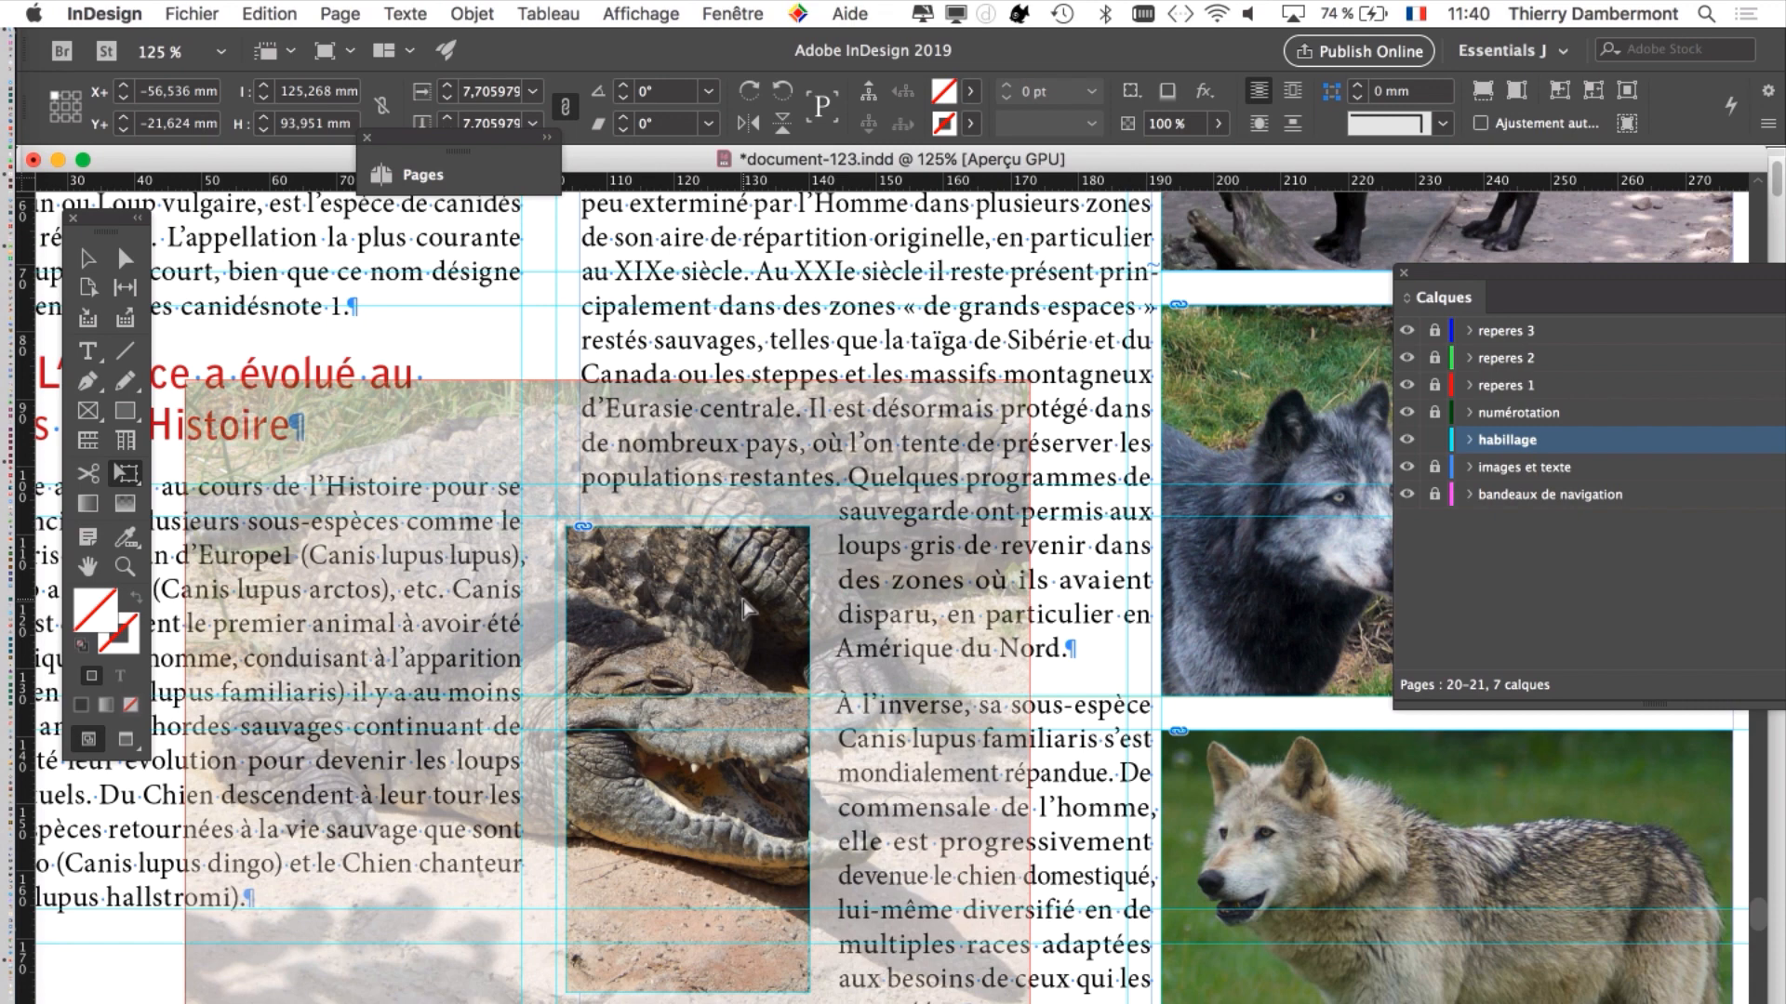
{"action": "left_click_drag", "start_coordinate": [744, 600], "coordinate": [745, 599]}
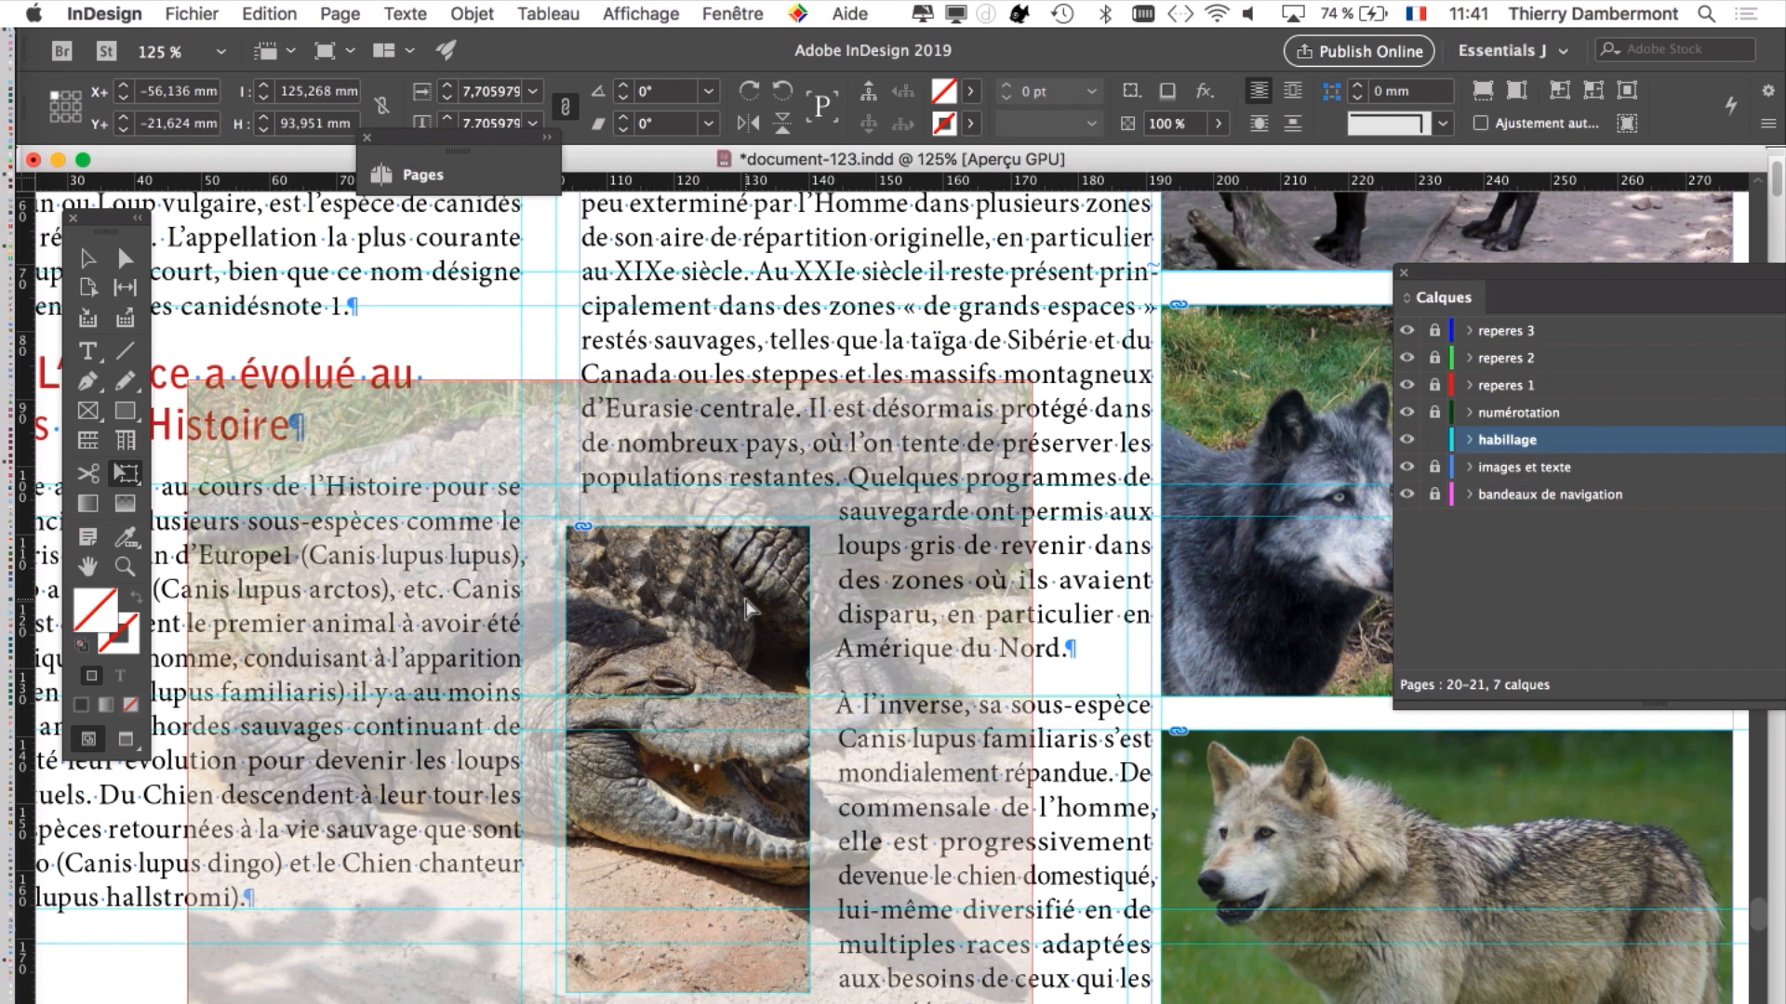
{"action": "mouse_move", "coordinate": [748, 609]}
{"action": "left_mouse_down"}
{"action": "mouse_move", "coordinate": [712, 614]}
{"action": "mouse_move", "coordinate": [751, 628]}
{"action": "left_mouse_up"}
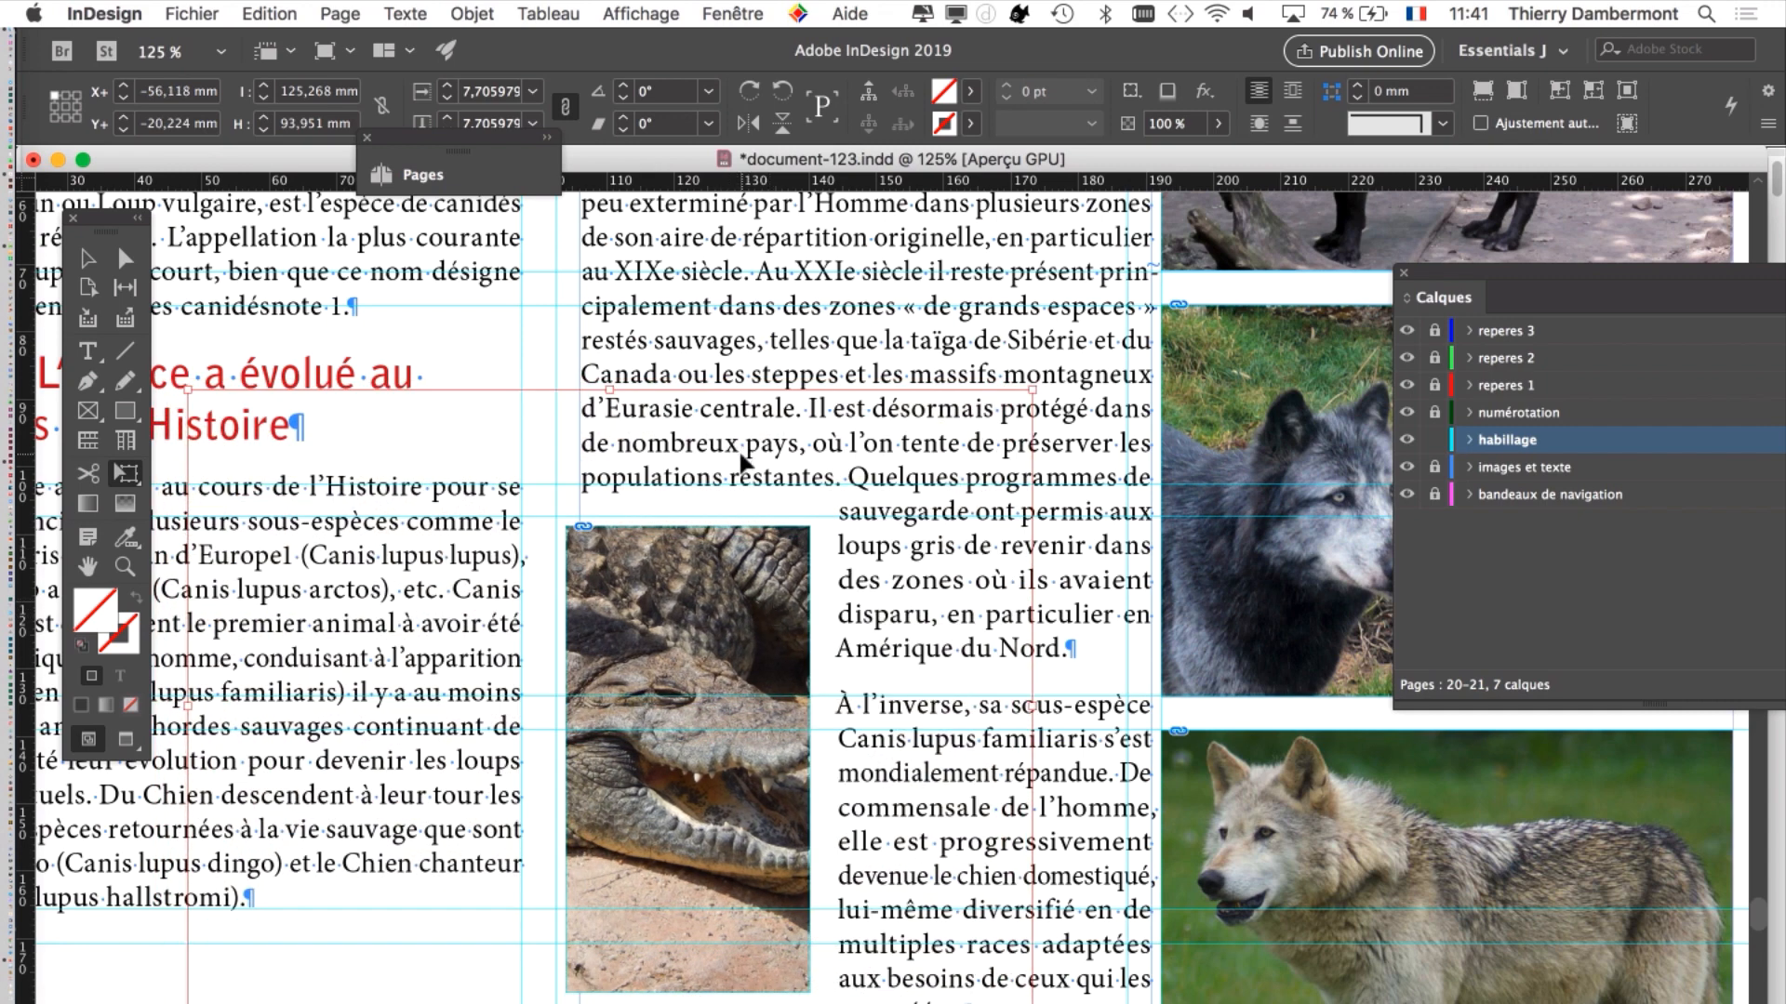
Step: Bring page 20 into view at 75% and deselect the crocodile photo
{"action": "scroll", "coordinate": [737, 447], "scroll_direction": "down", "scroll_amount": 2}
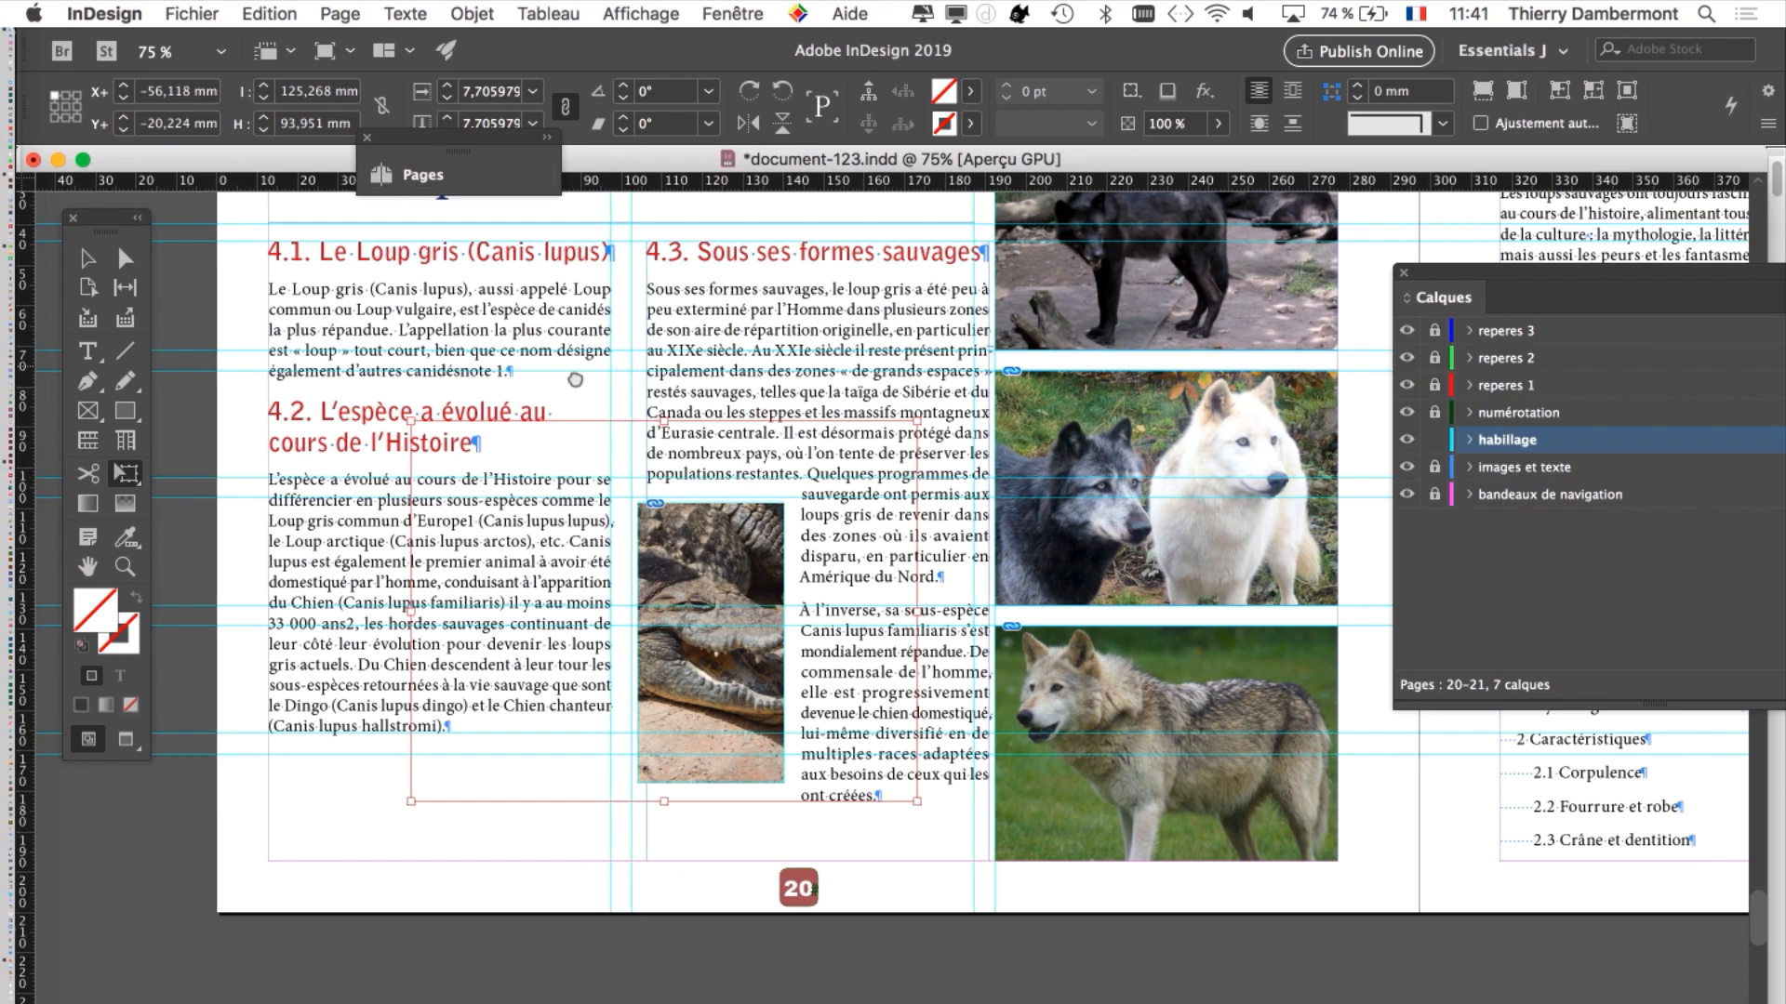
{"action": "left_click_drag", "start_coordinate": [514, 372], "coordinate": [506, 466]}
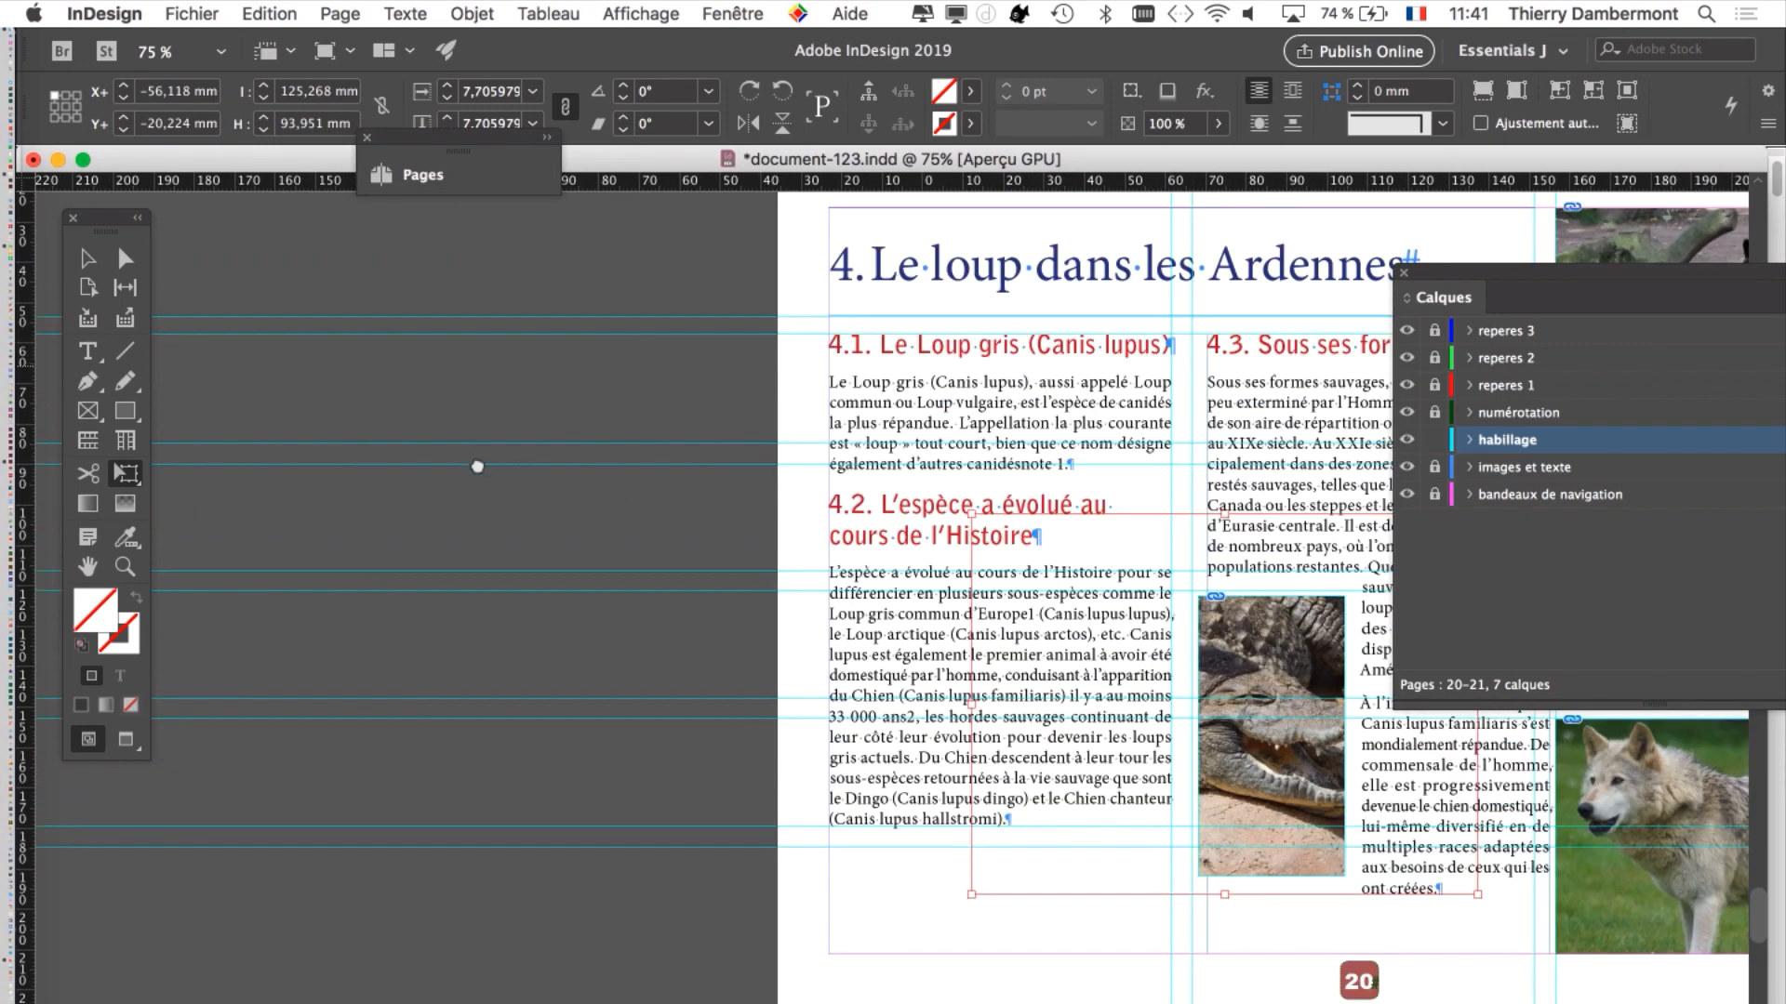
{"action": "scroll", "coordinate": [524, 512], "scroll_direction": "right", "scroll_amount": 10}
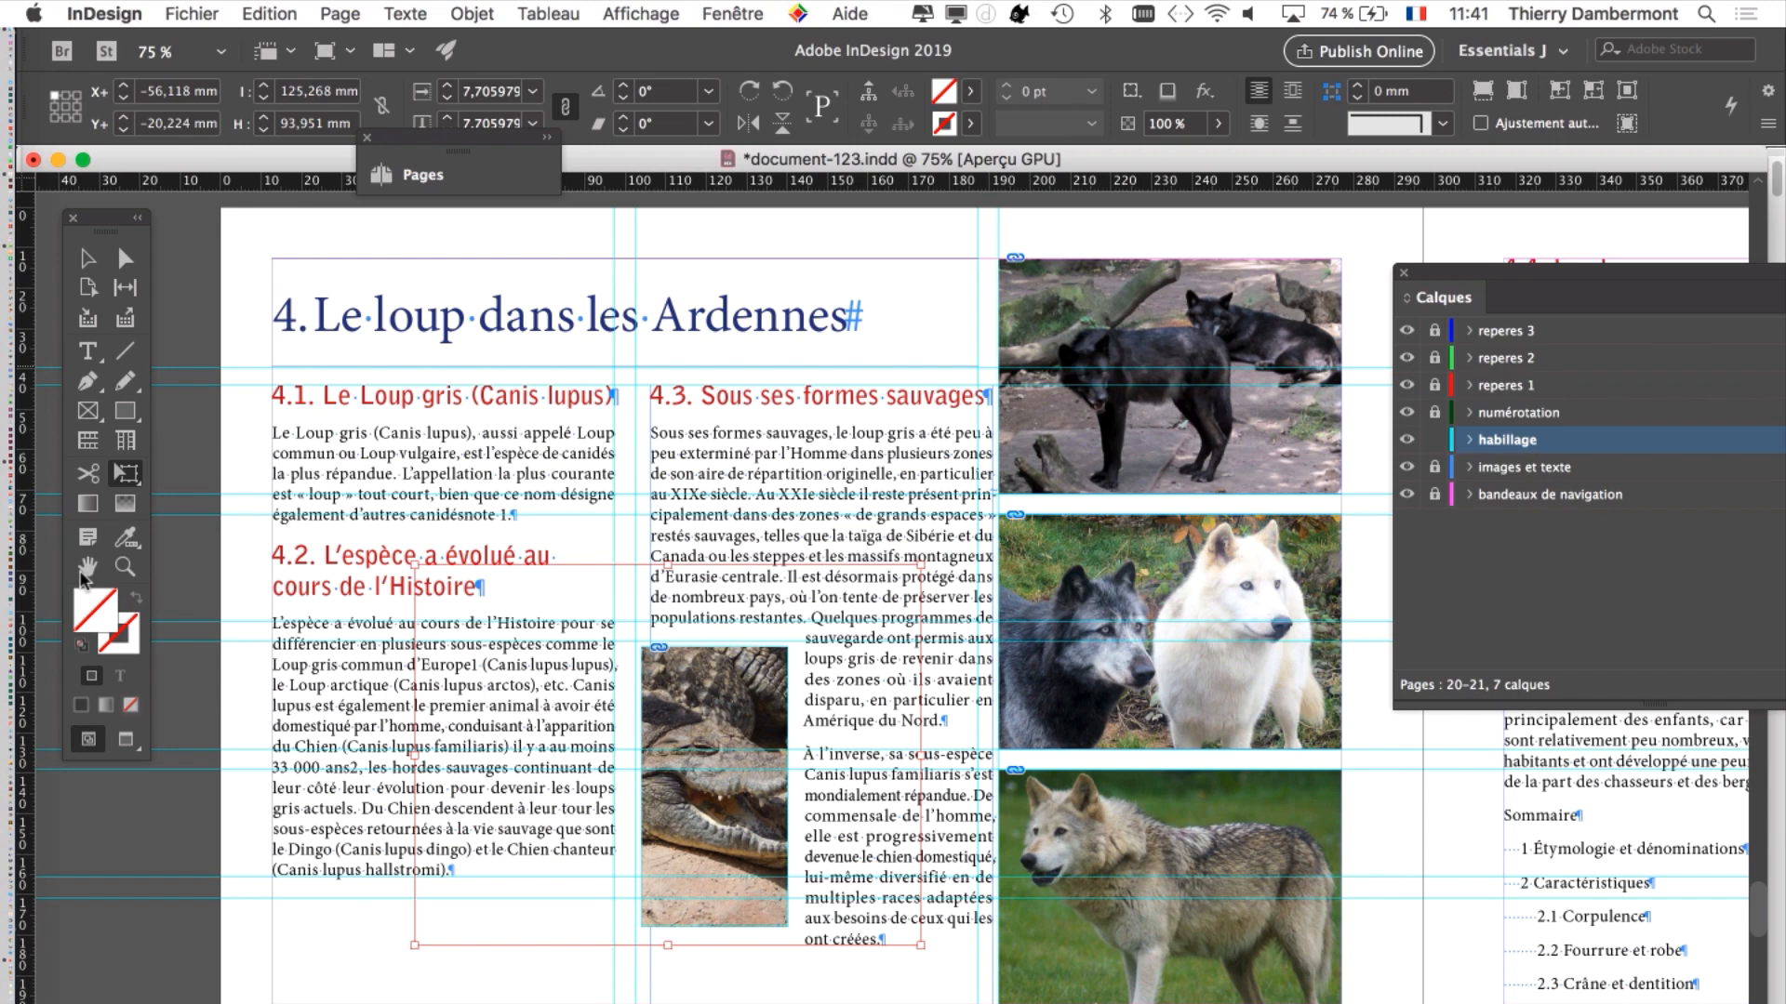
{"action": "scroll", "coordinate": [569, 510], "scroll_direction": "left", "scroll_amount": 2}
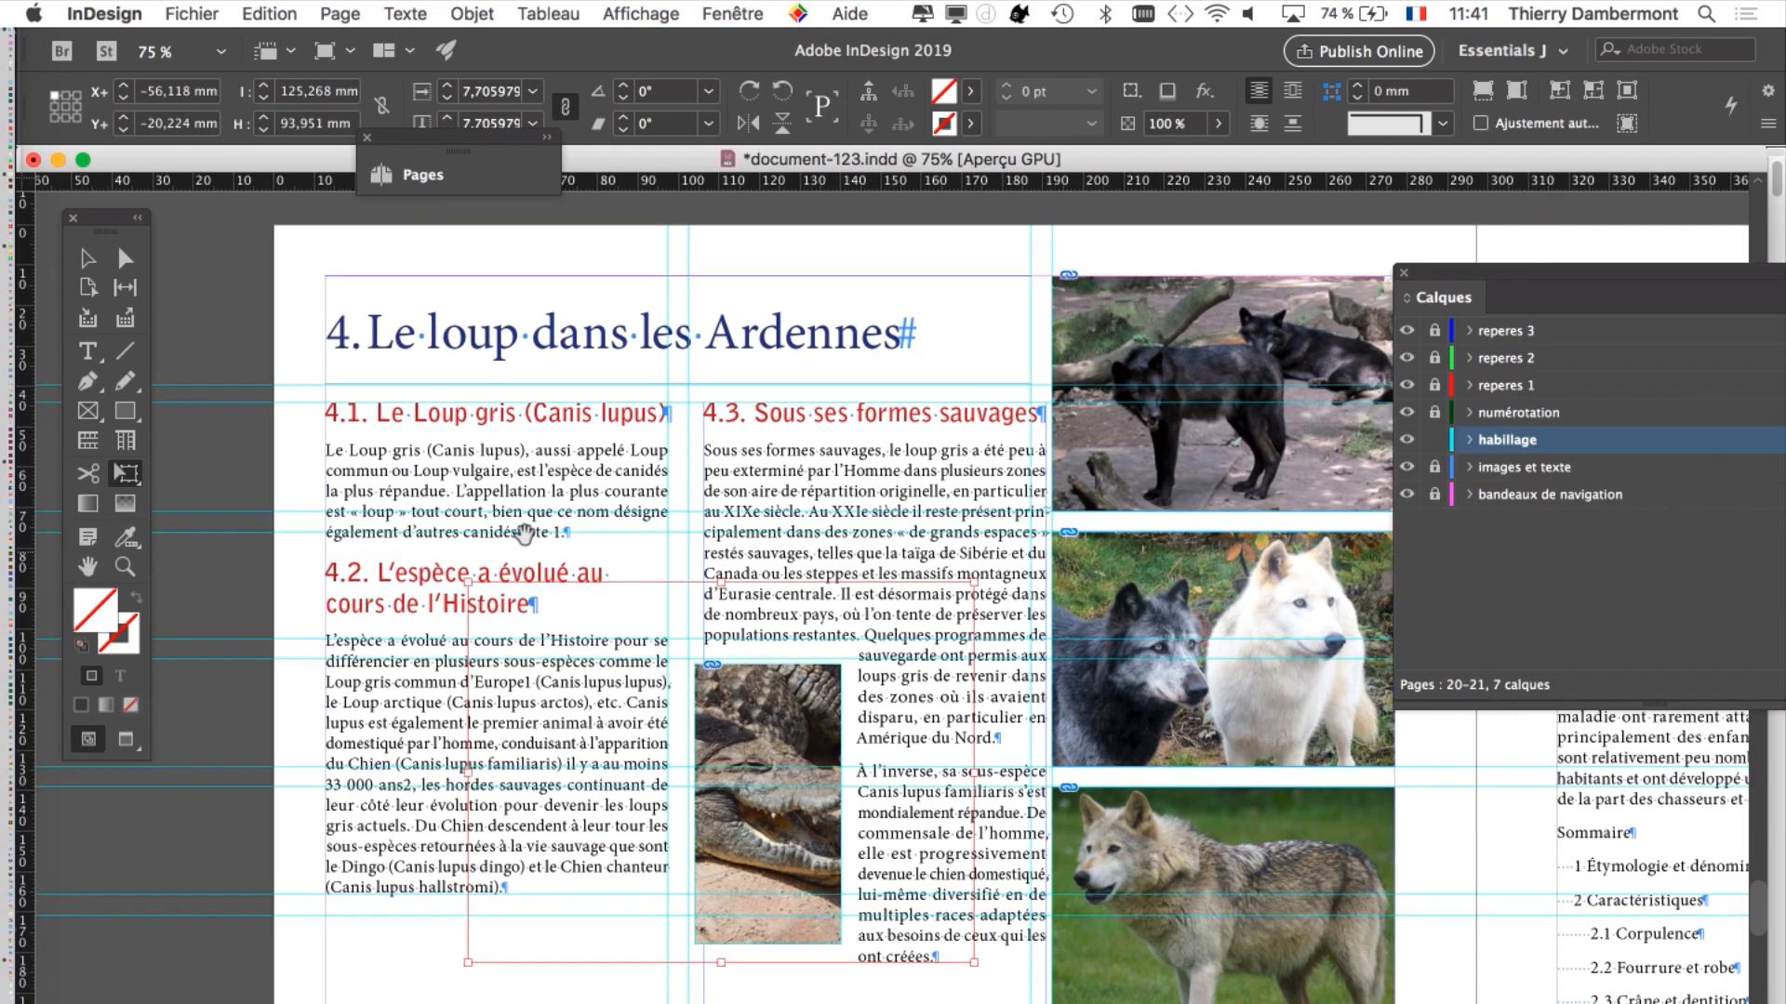
{"action": "scroll", "coordinate": [569, 510], "scroll_direction": "left", "scroll_amount": 3}
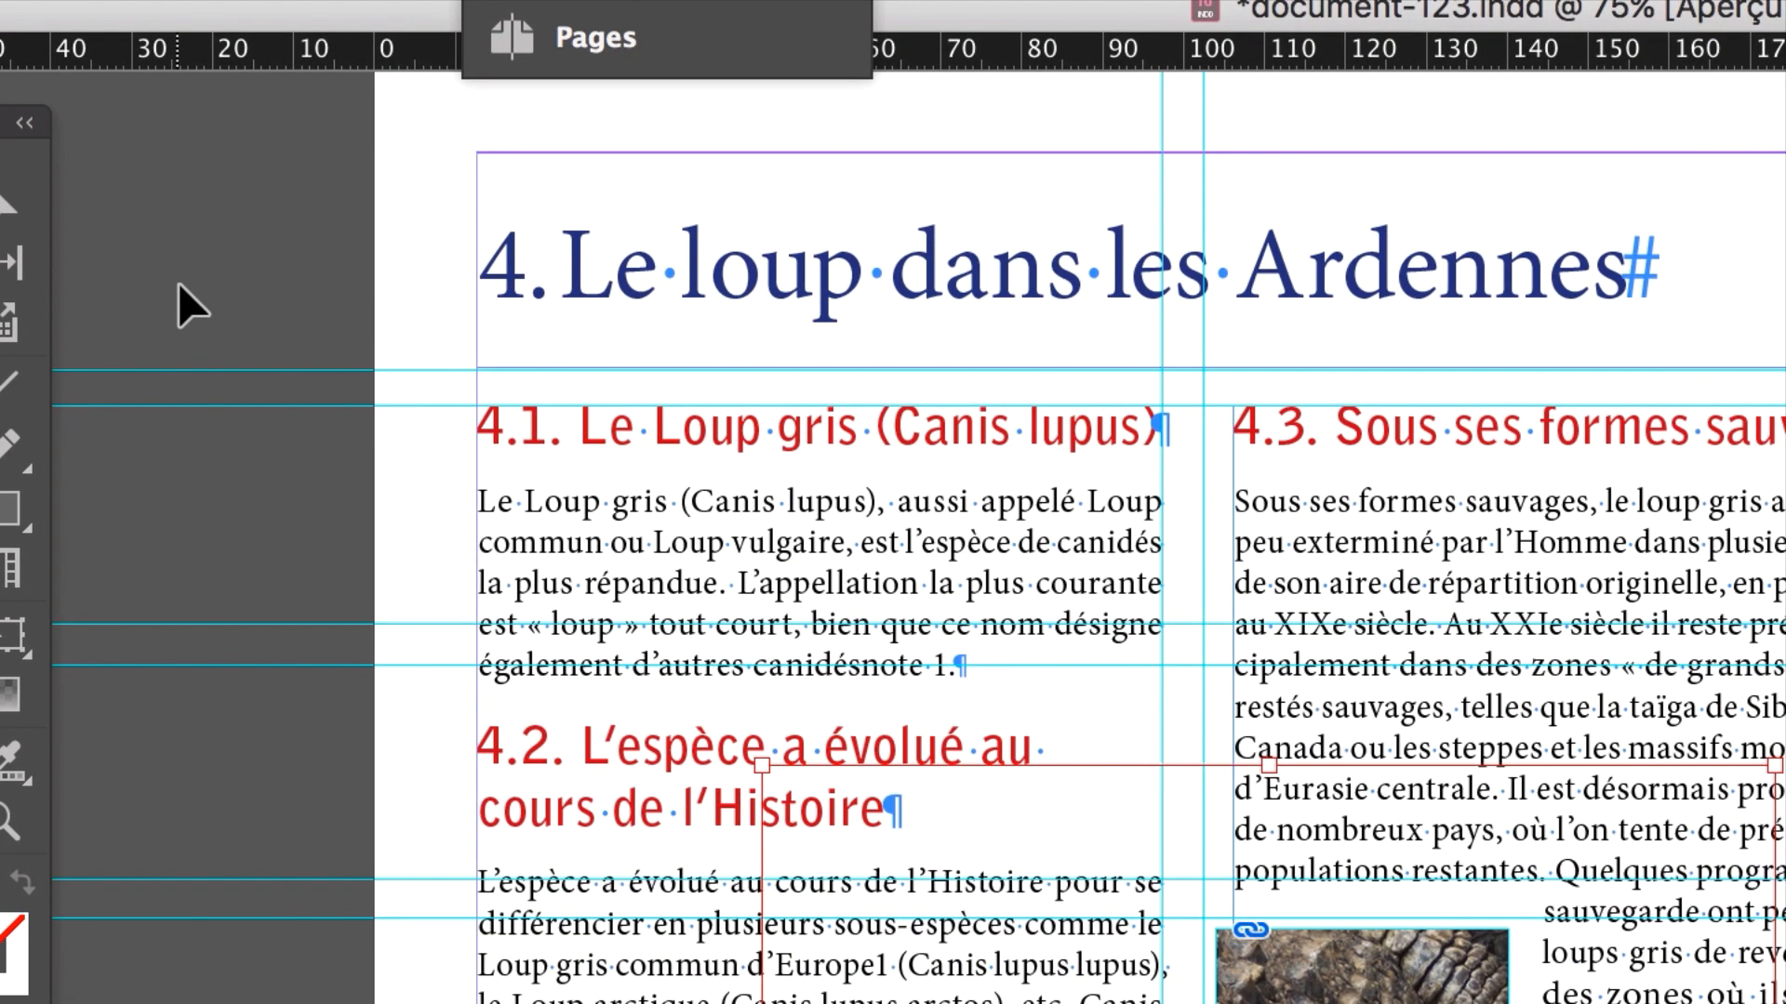
{"action": "left_click", "coordinate": [178, 283]}
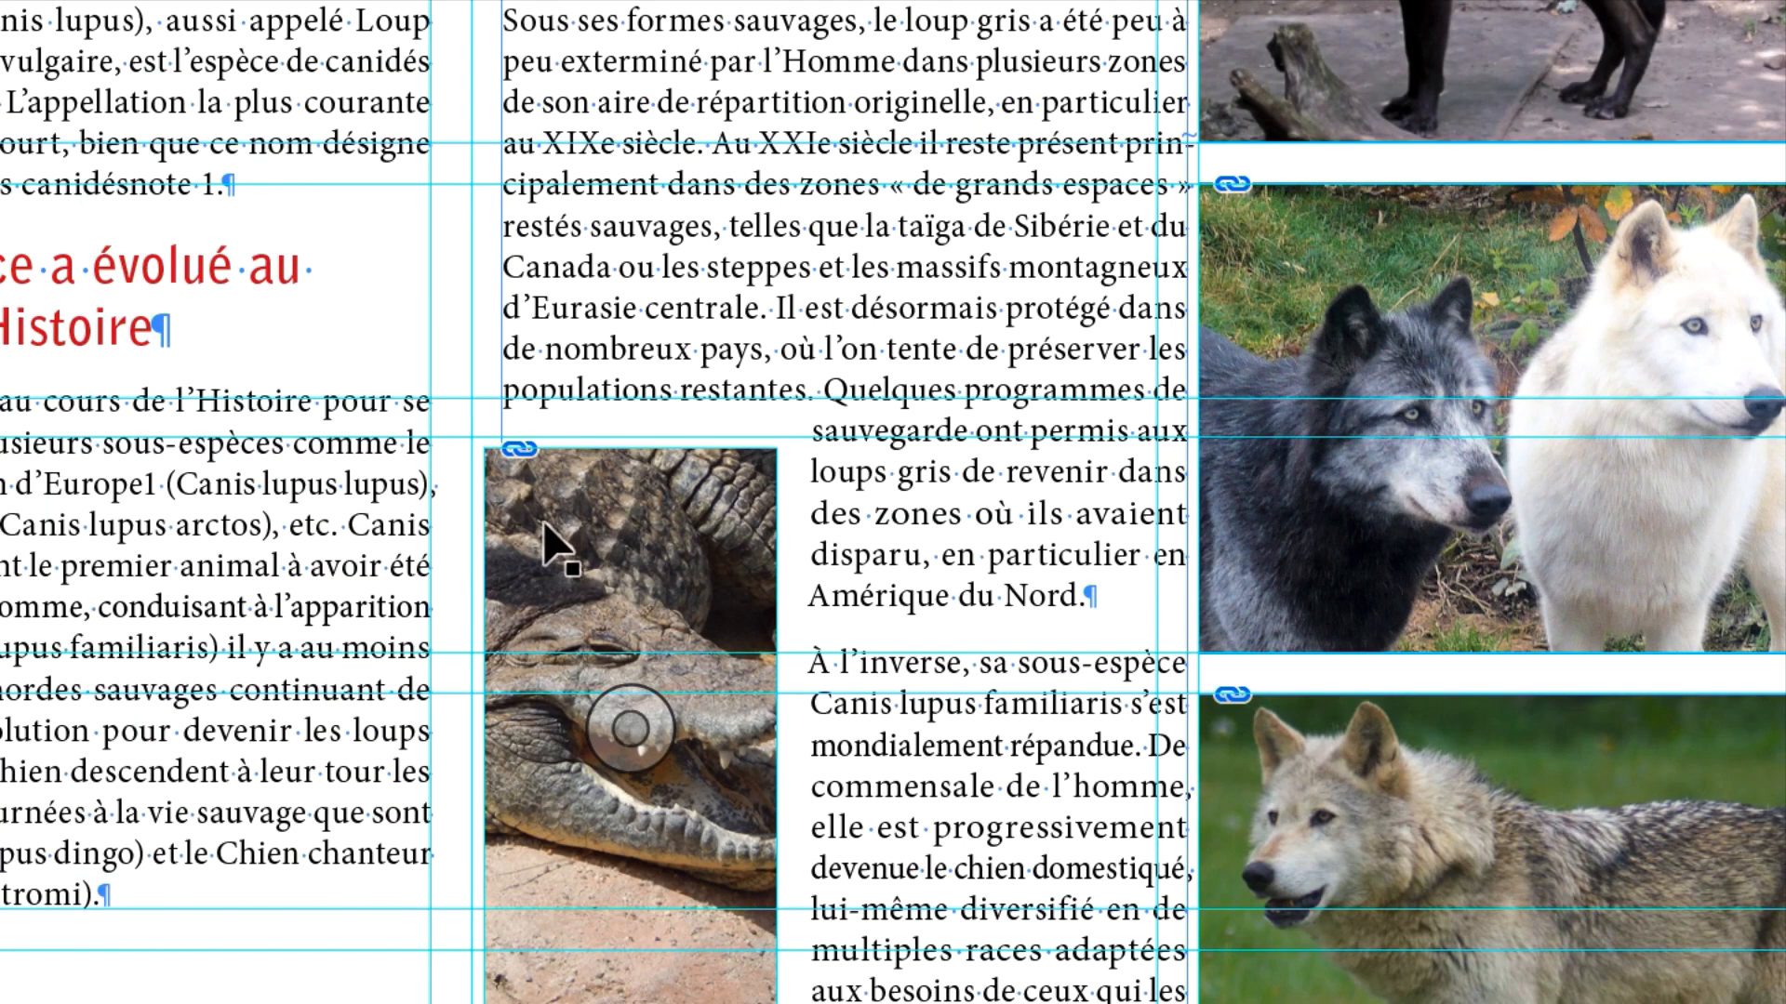
Step: Select the crocodile photo's frame and resize it from its side and upper corner to about 46.7 by 70.3 mm
{"action": "left_click", "coordinate": [544, 524]}
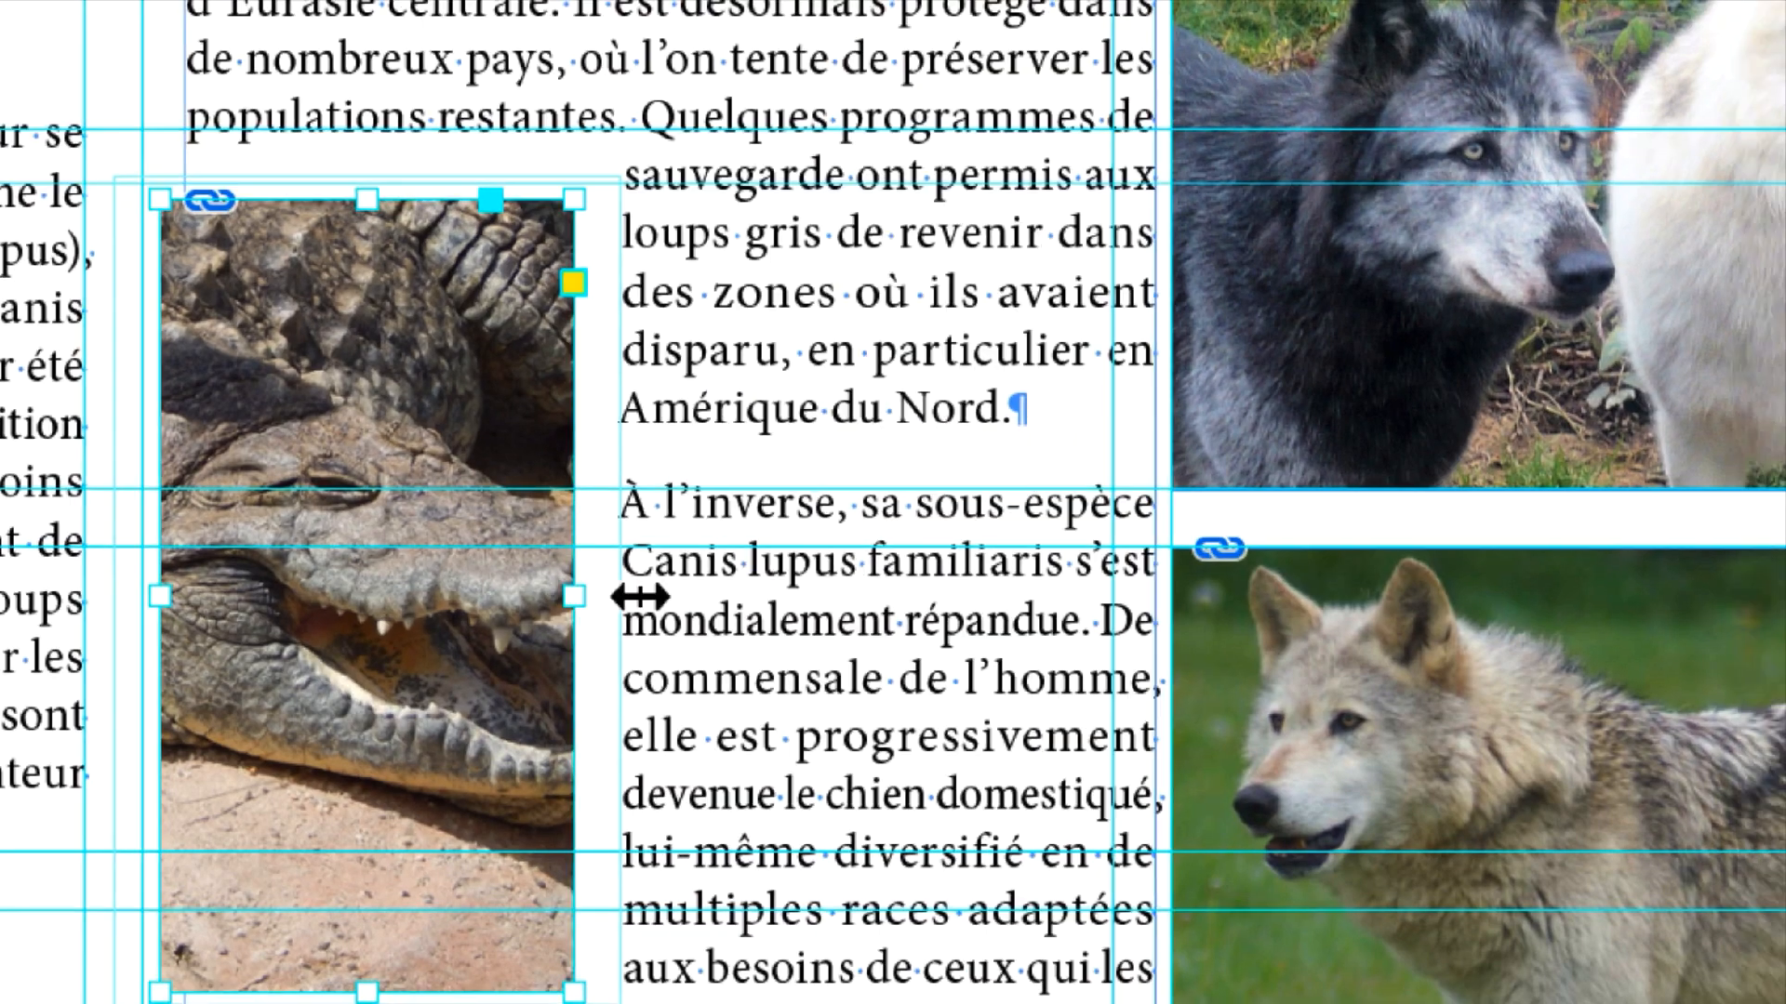
{"action": "left_click_drag", "start_coordinate": [621, 596], "coordinate": [786, 596]}
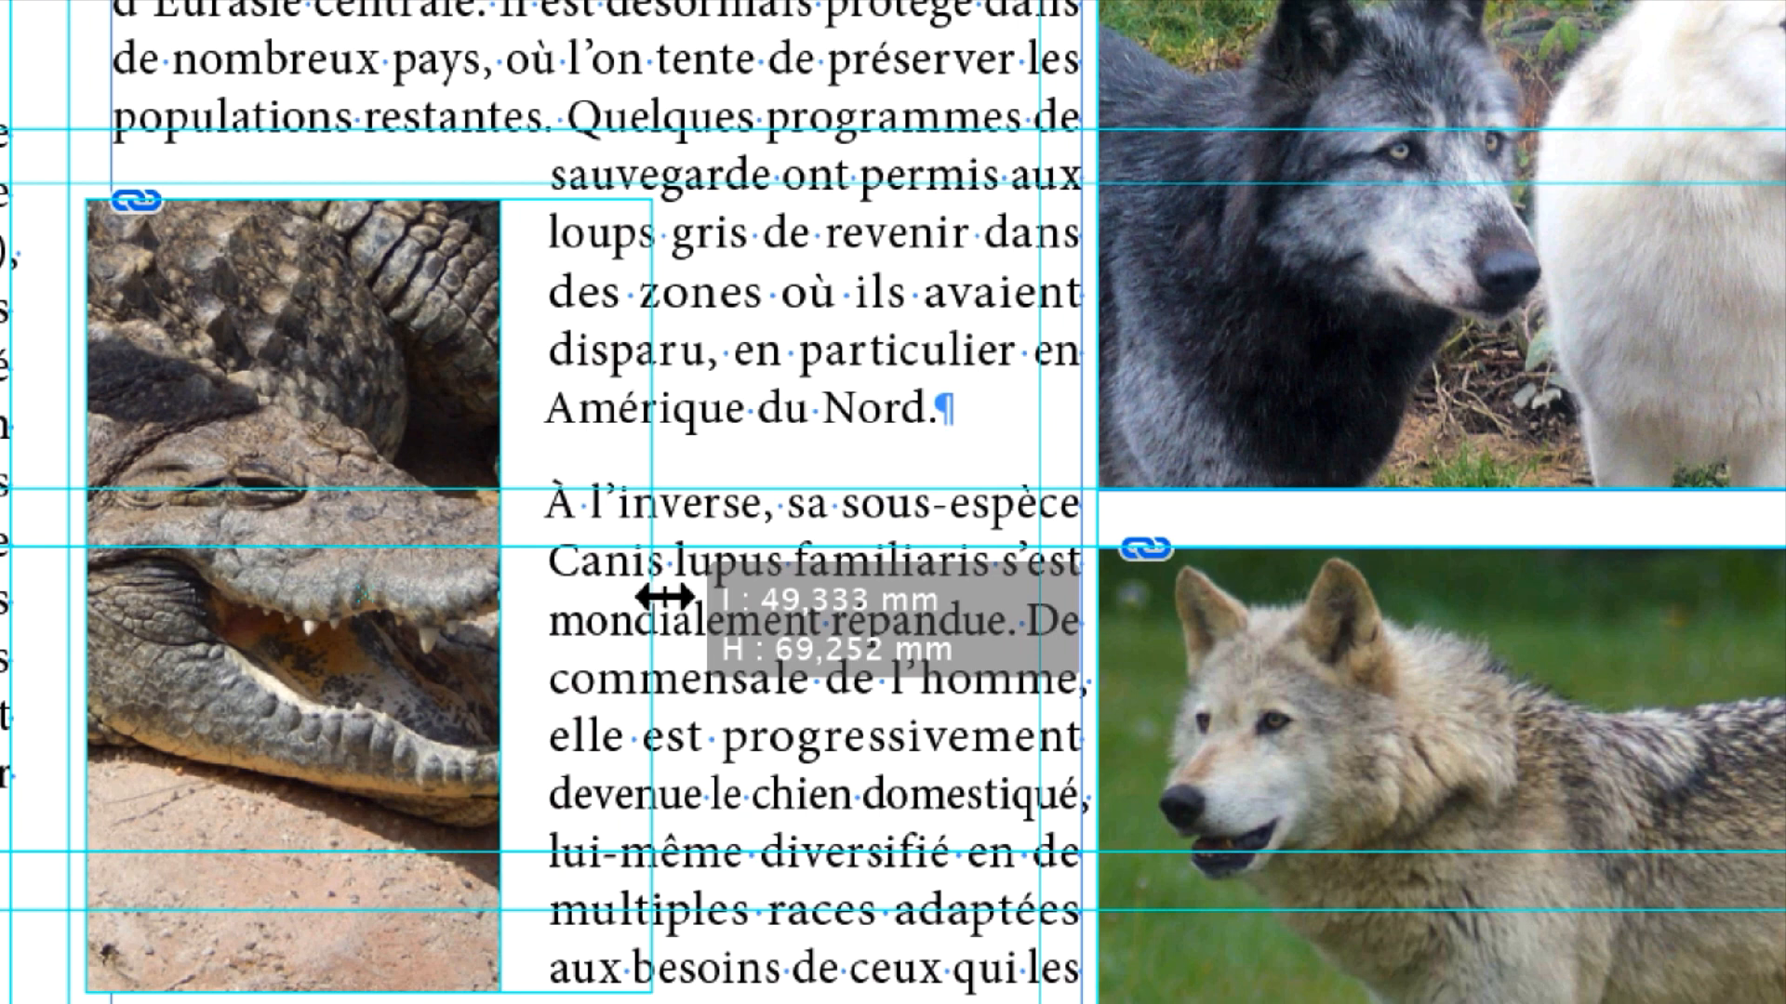
{"action": "left_click_drag", "start_coordinate": [666, 596], "coordinate": [591, 594]}
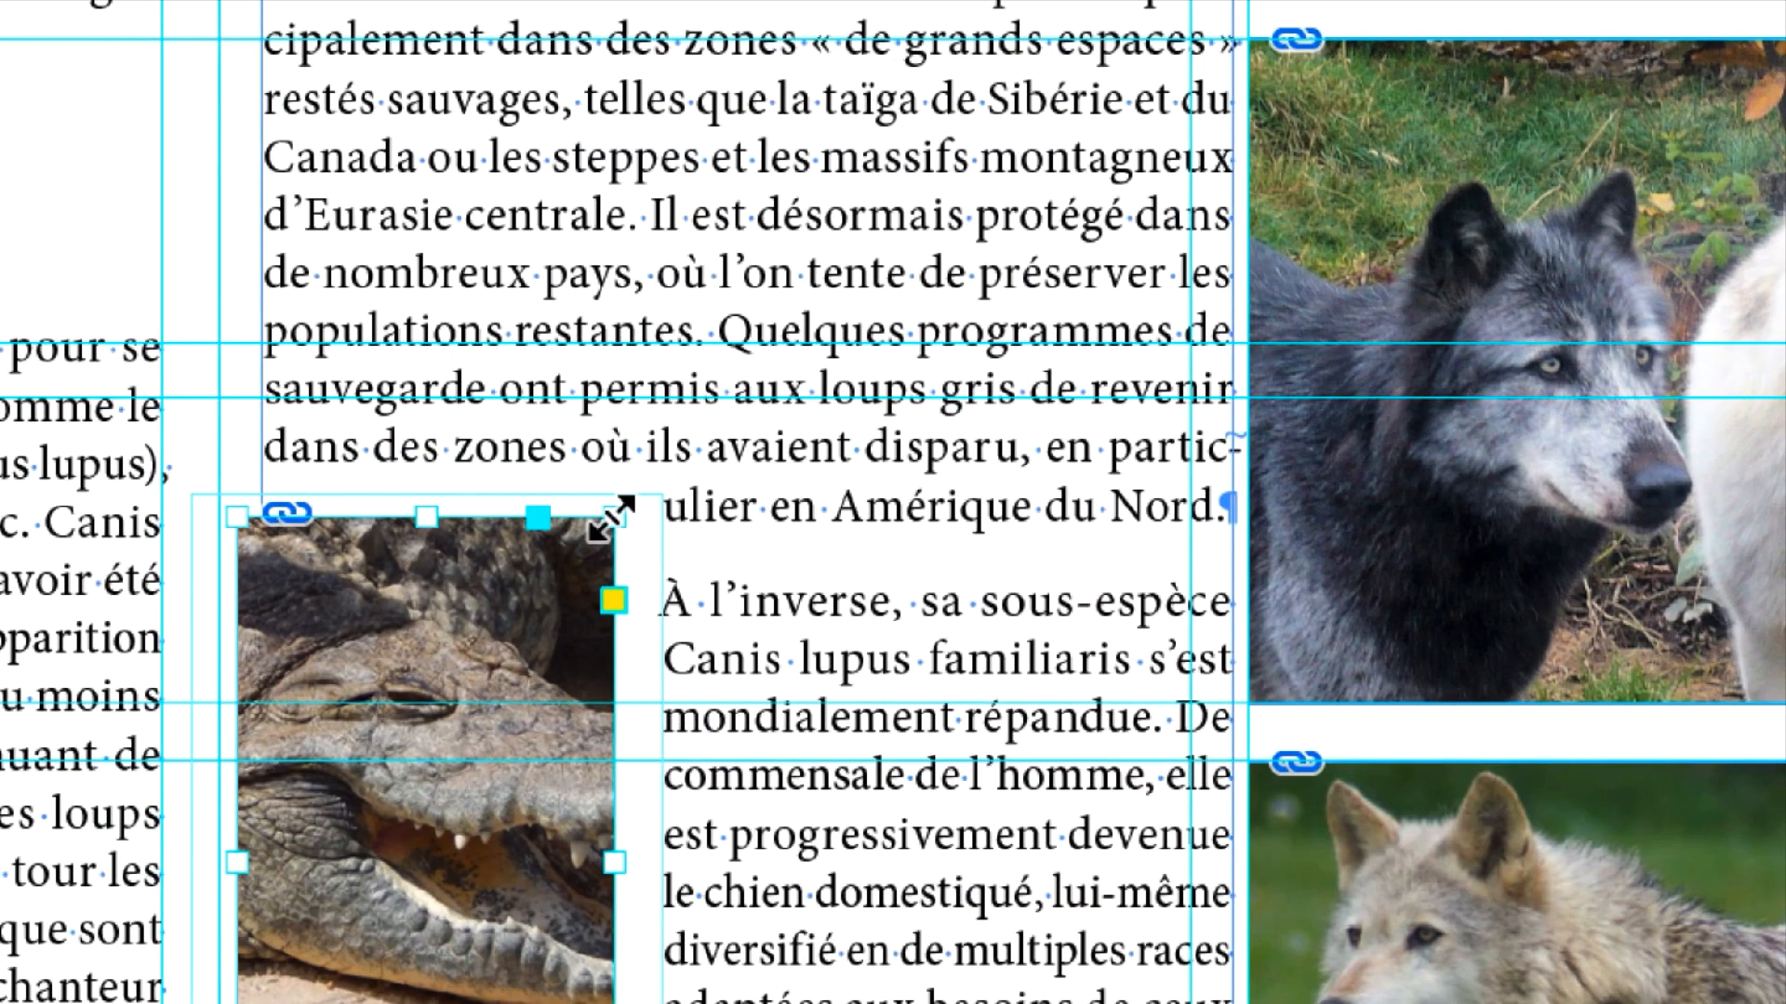
{"action": "left_click_drag", "start_coordinate": [609, 517], "coordinate": [637, 530]}
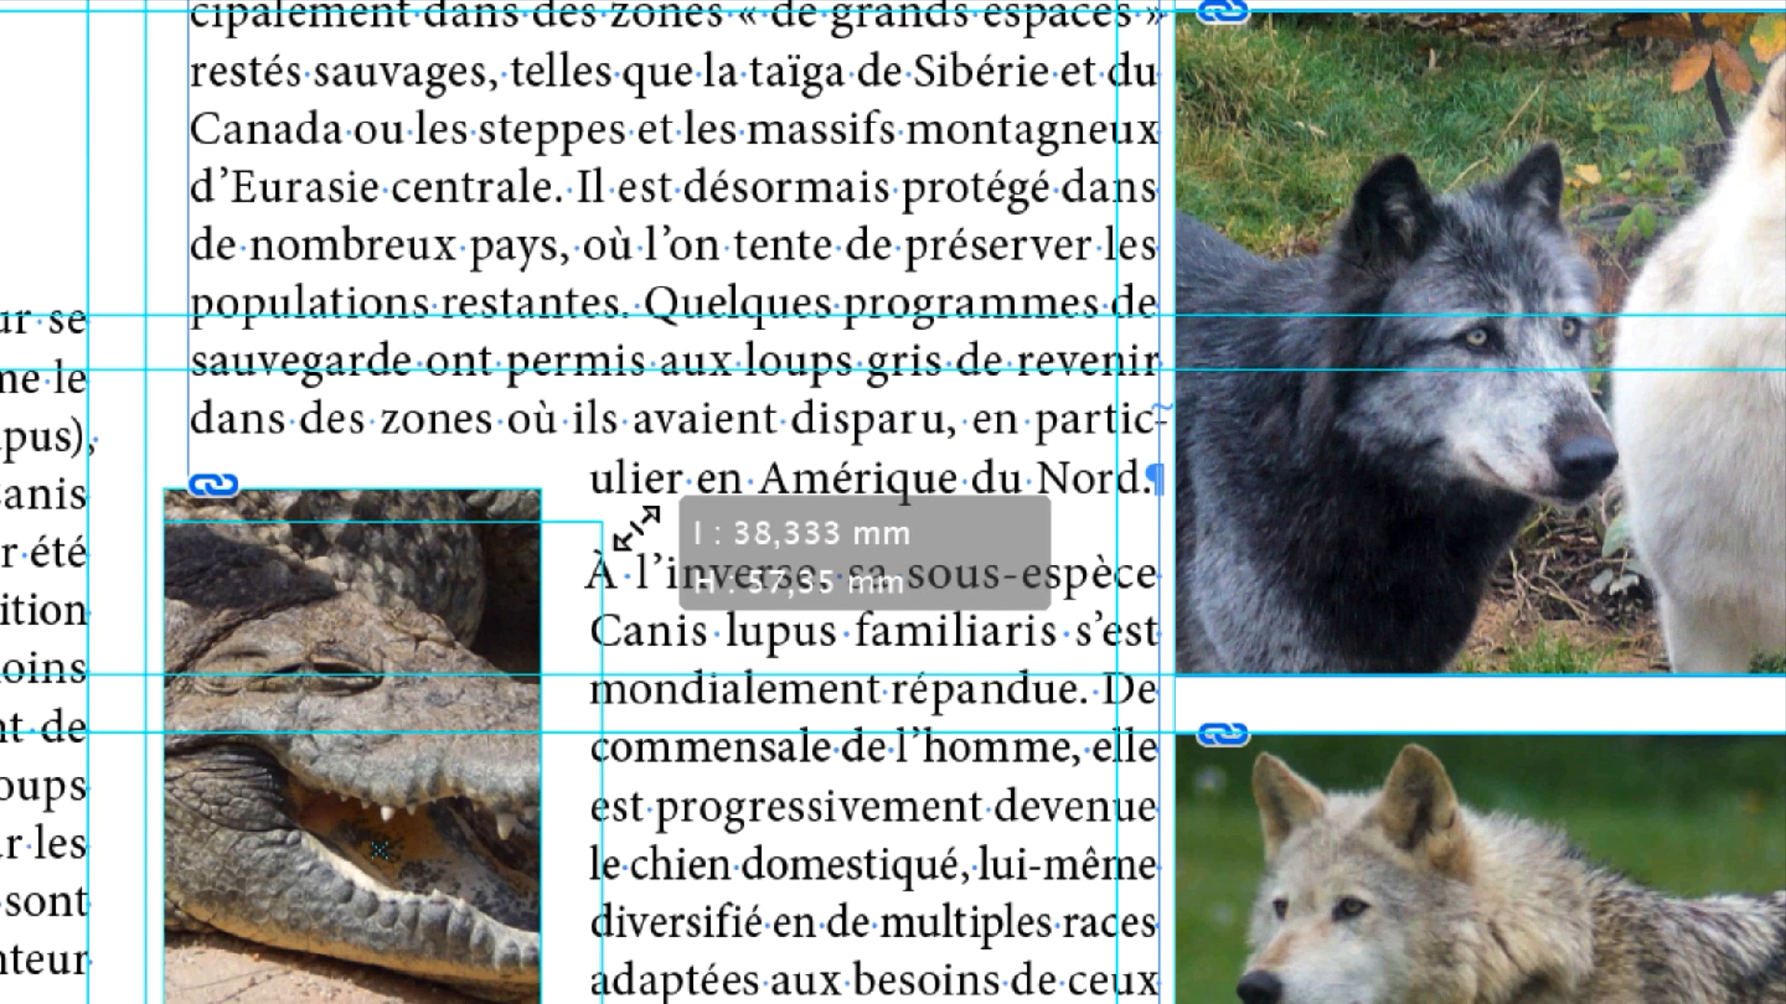
{"action": "left_click_drag", "start_coordinate": [637, 526], "coordinate": [704, 528]}
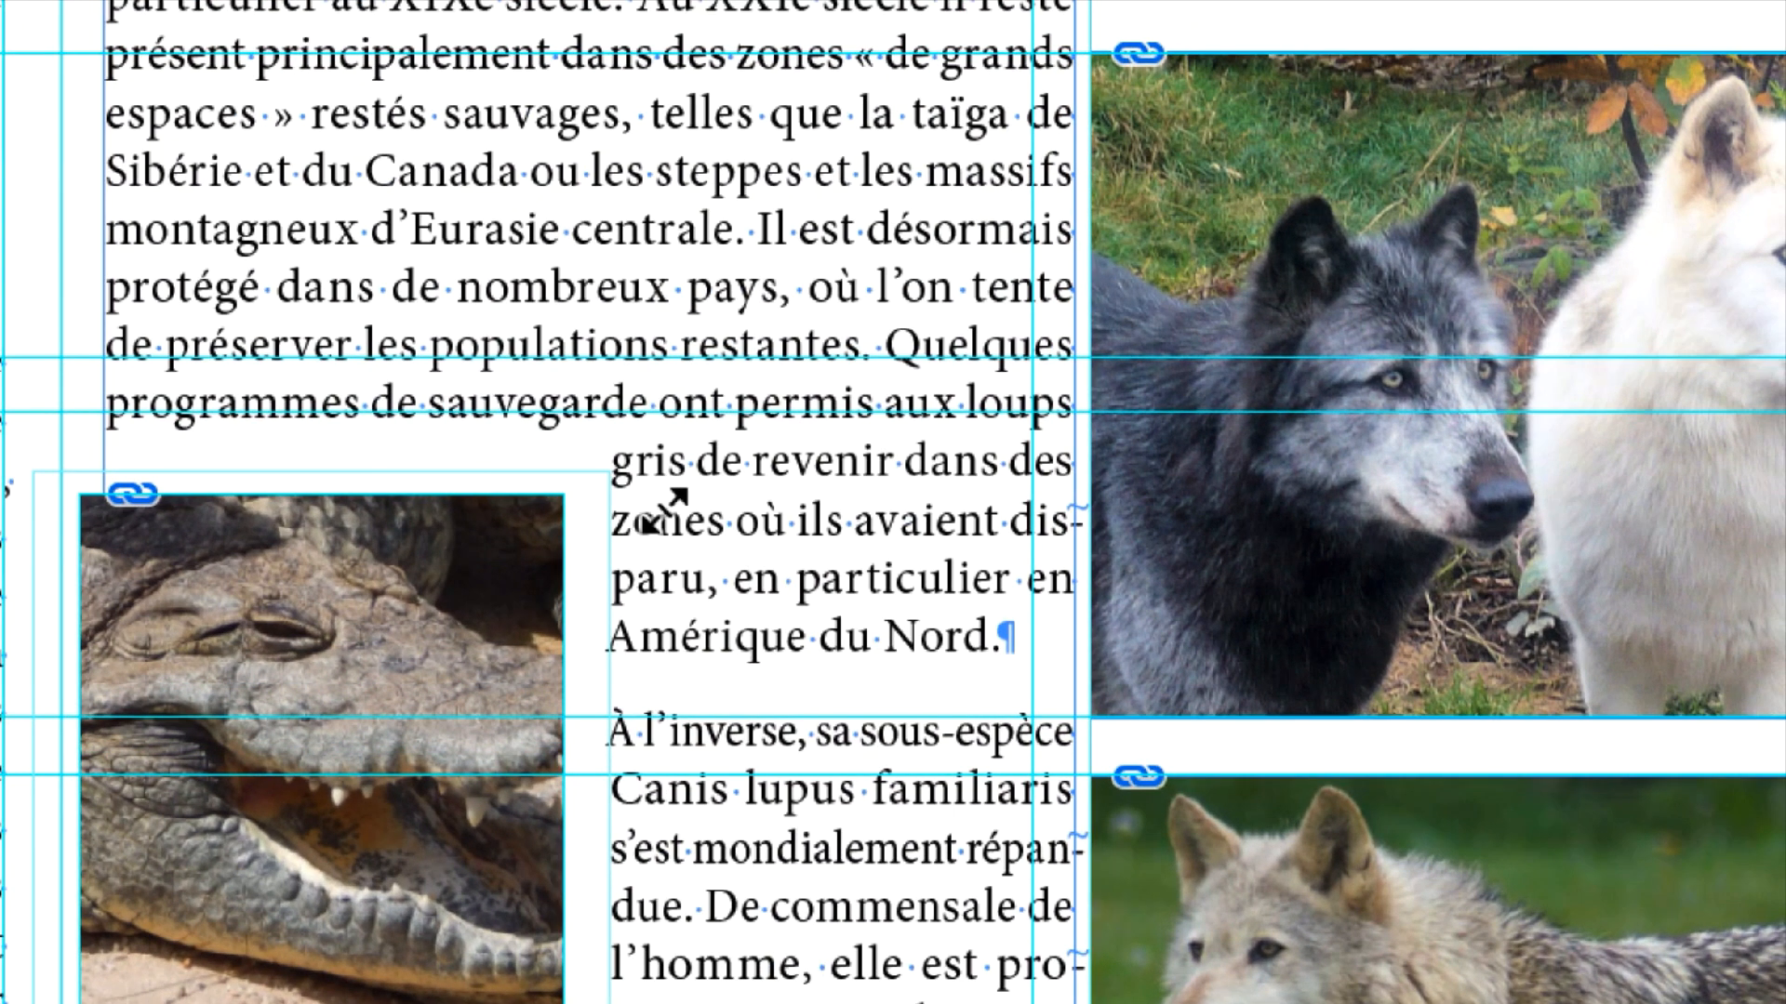
{"action": "mouse_move", "coordinate": [665, 511]}
{"action": "left_mouse_down"}
{"action": "mouse_move", "coordinate": [650, 521]}
{"action": "mouse_move", "coordinate": [671, 493]}
{"action": "left_mouse_up"}
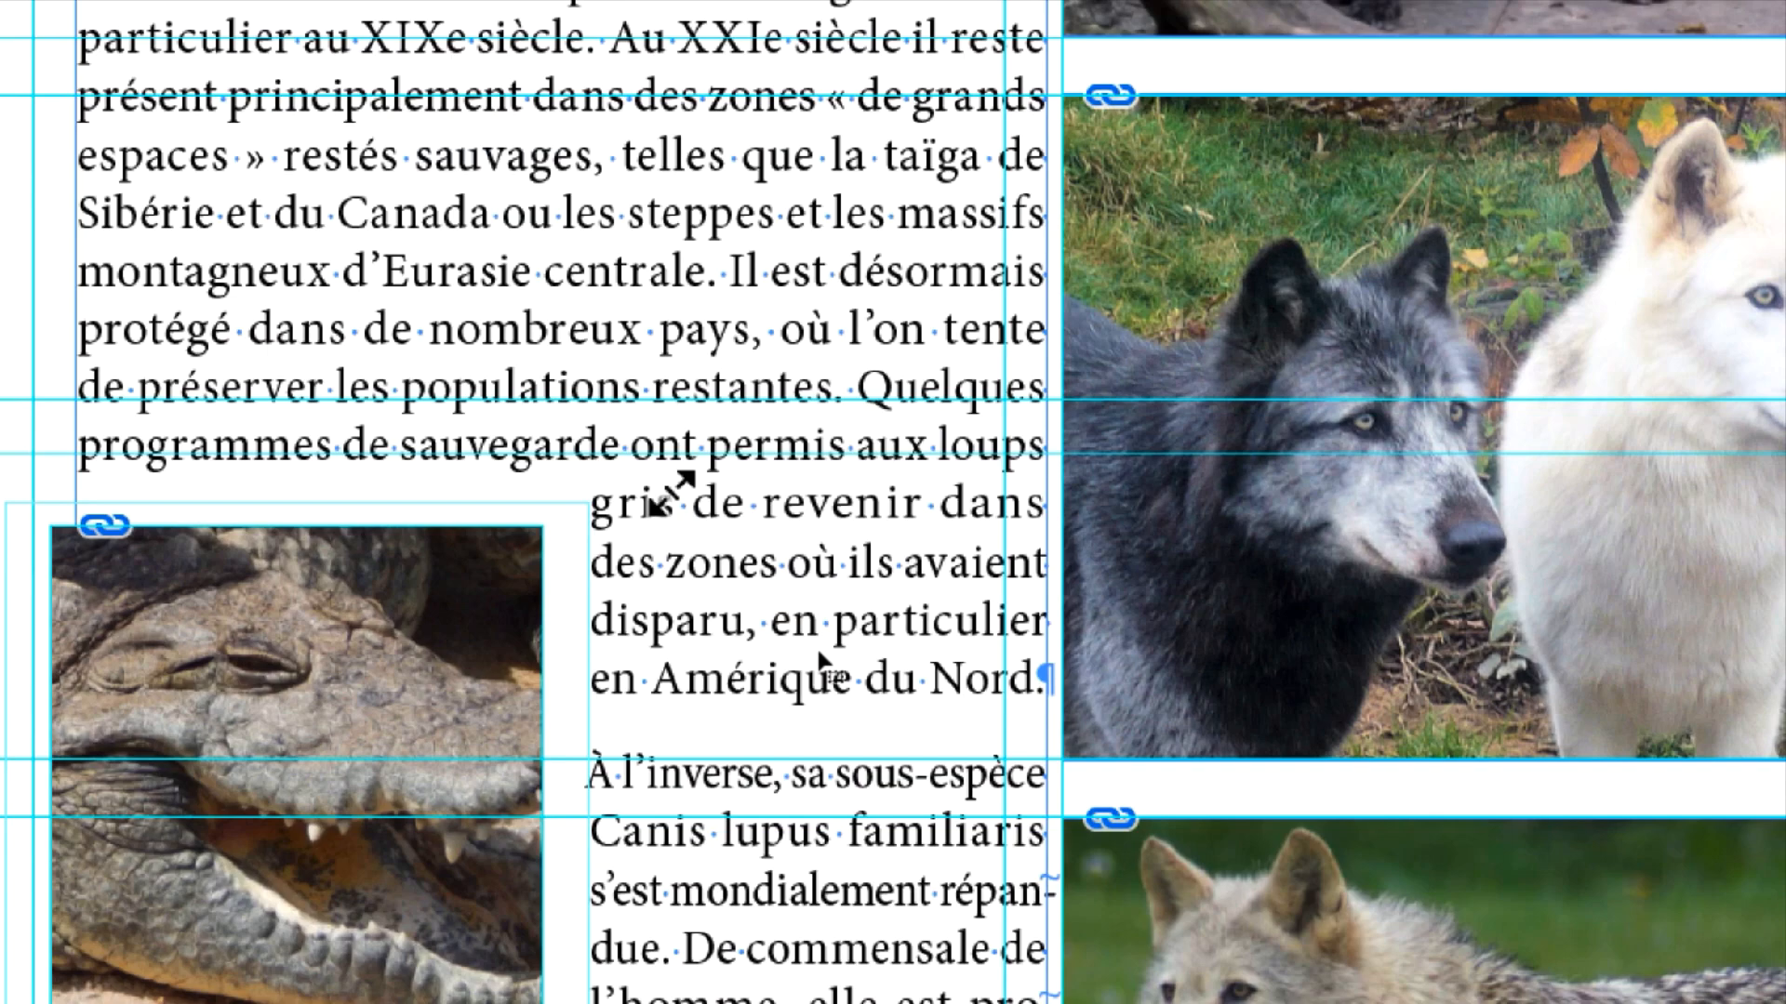
{"action": "left_click_drag", "start_coordinate": [673, 494], "coordinate": [1051, 430]}
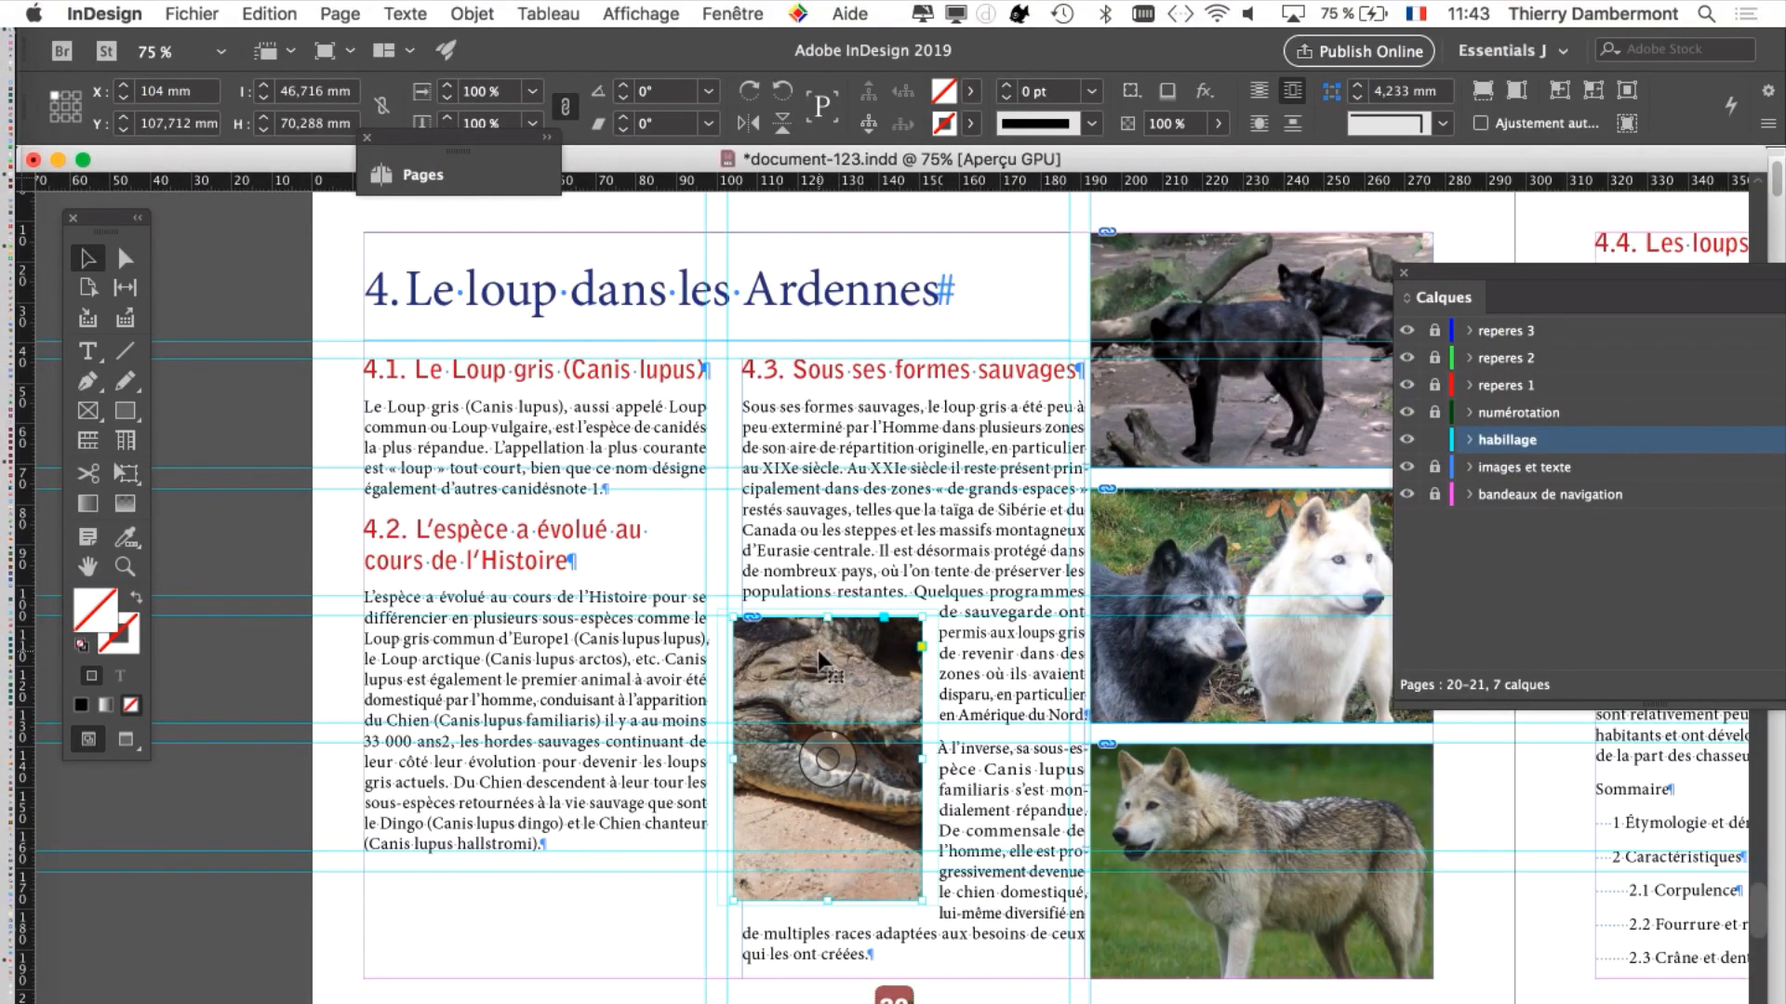
Step: Move the crocodile frame between the two text columns at about X 76.6 mm and lower its upper edge to about 56.7 mm high
{"action": "left_click", "coordinate": [124, 476]}
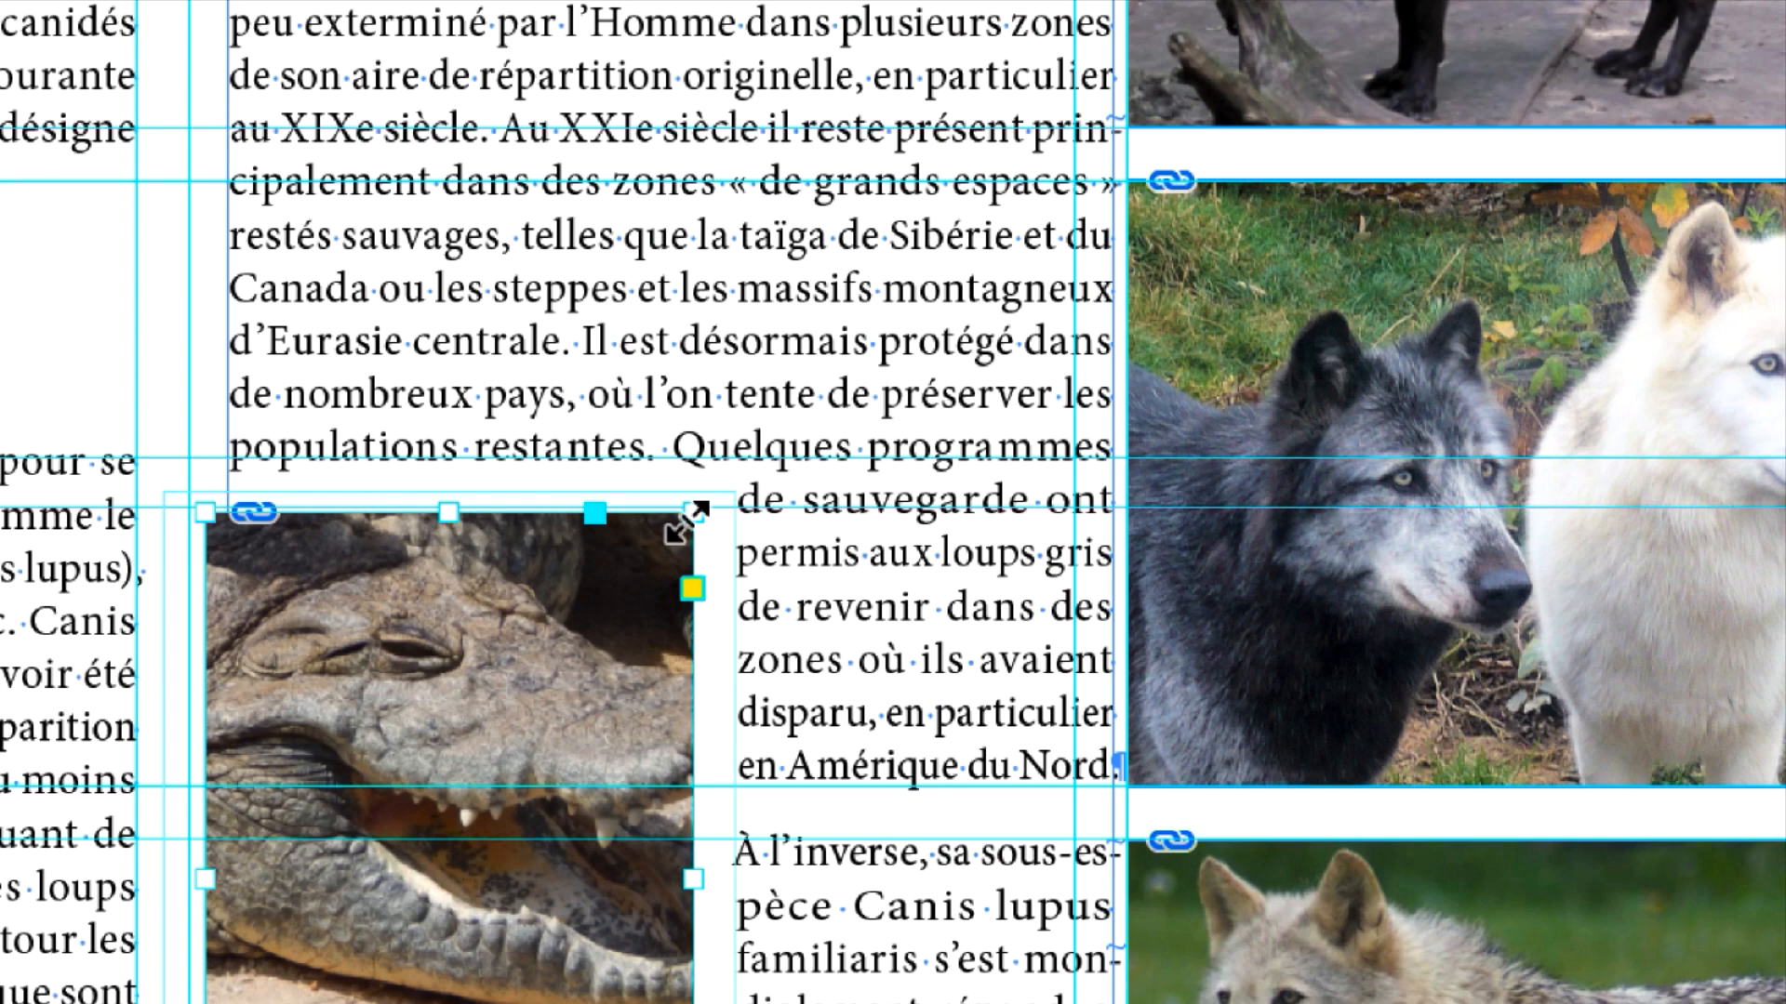
{"action": "left_click", "coordinate": [410, 423]}
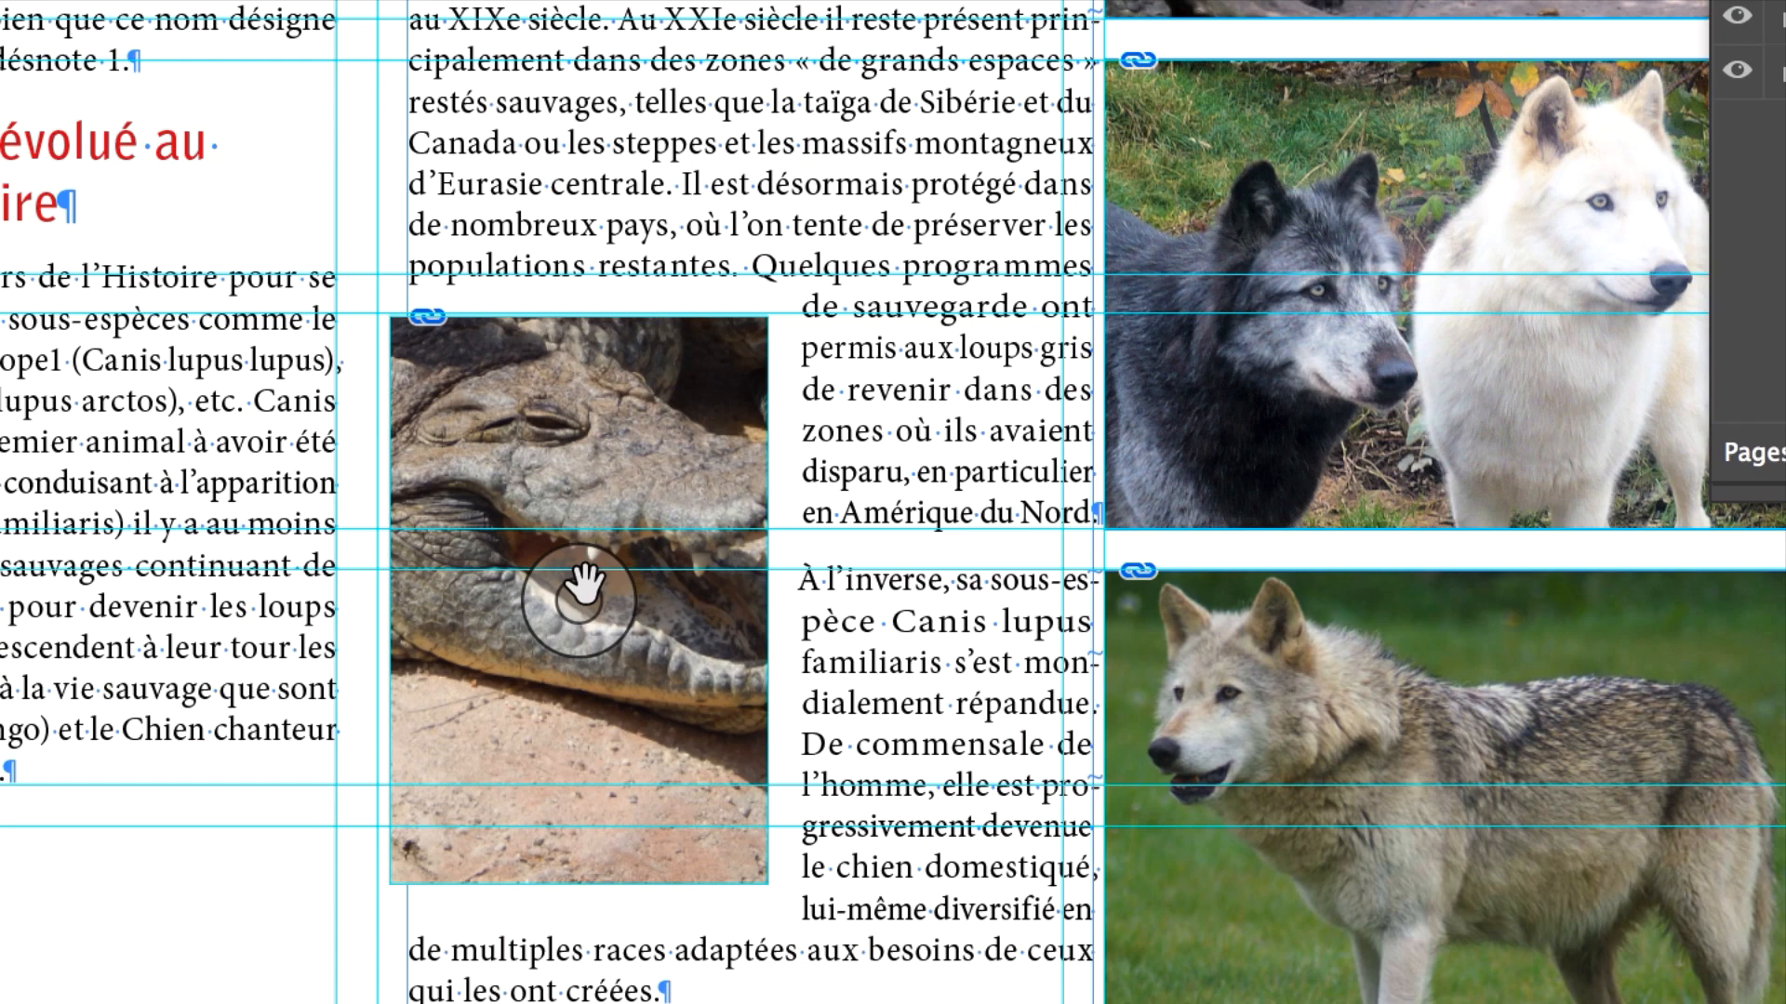
{"action": "left_click", "coordinate": [532, 484]}
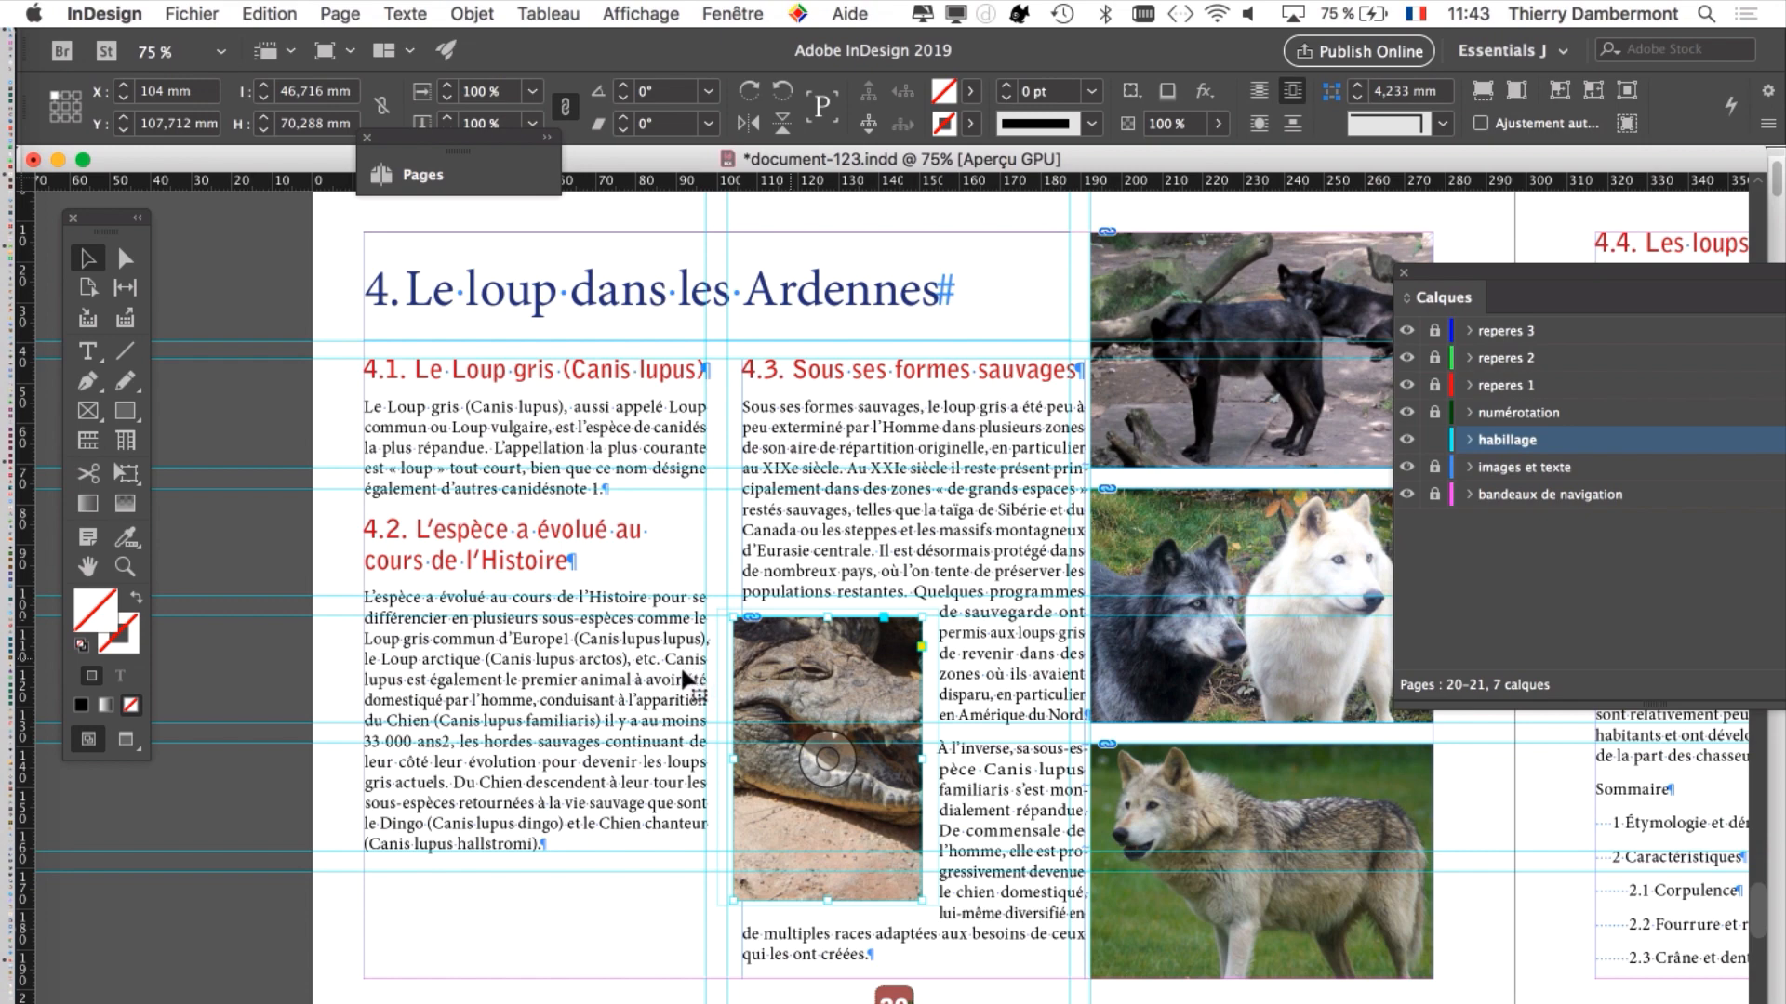
{"action": "left_click_drag", "start_coordinate": [681, 671], "coordinate": [693, 721]}
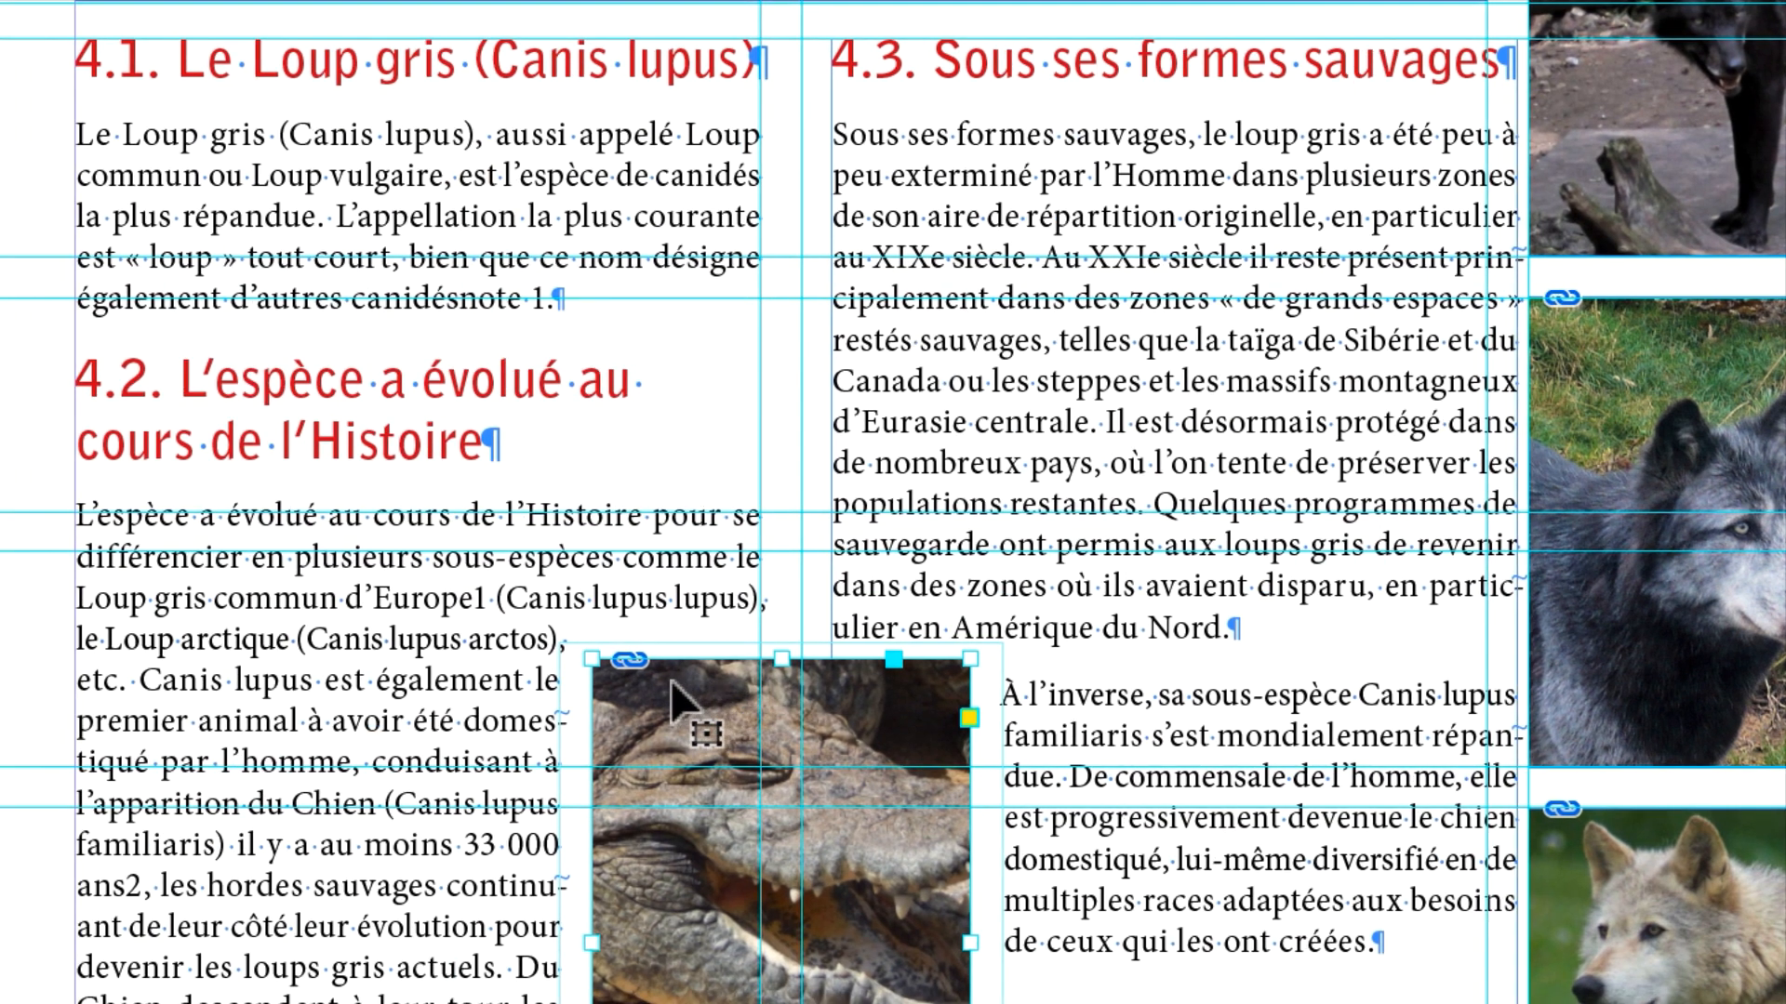
{"action": "left_click_drag", "start_coordinate": [670, 718], "coordinate": [670, 720]}
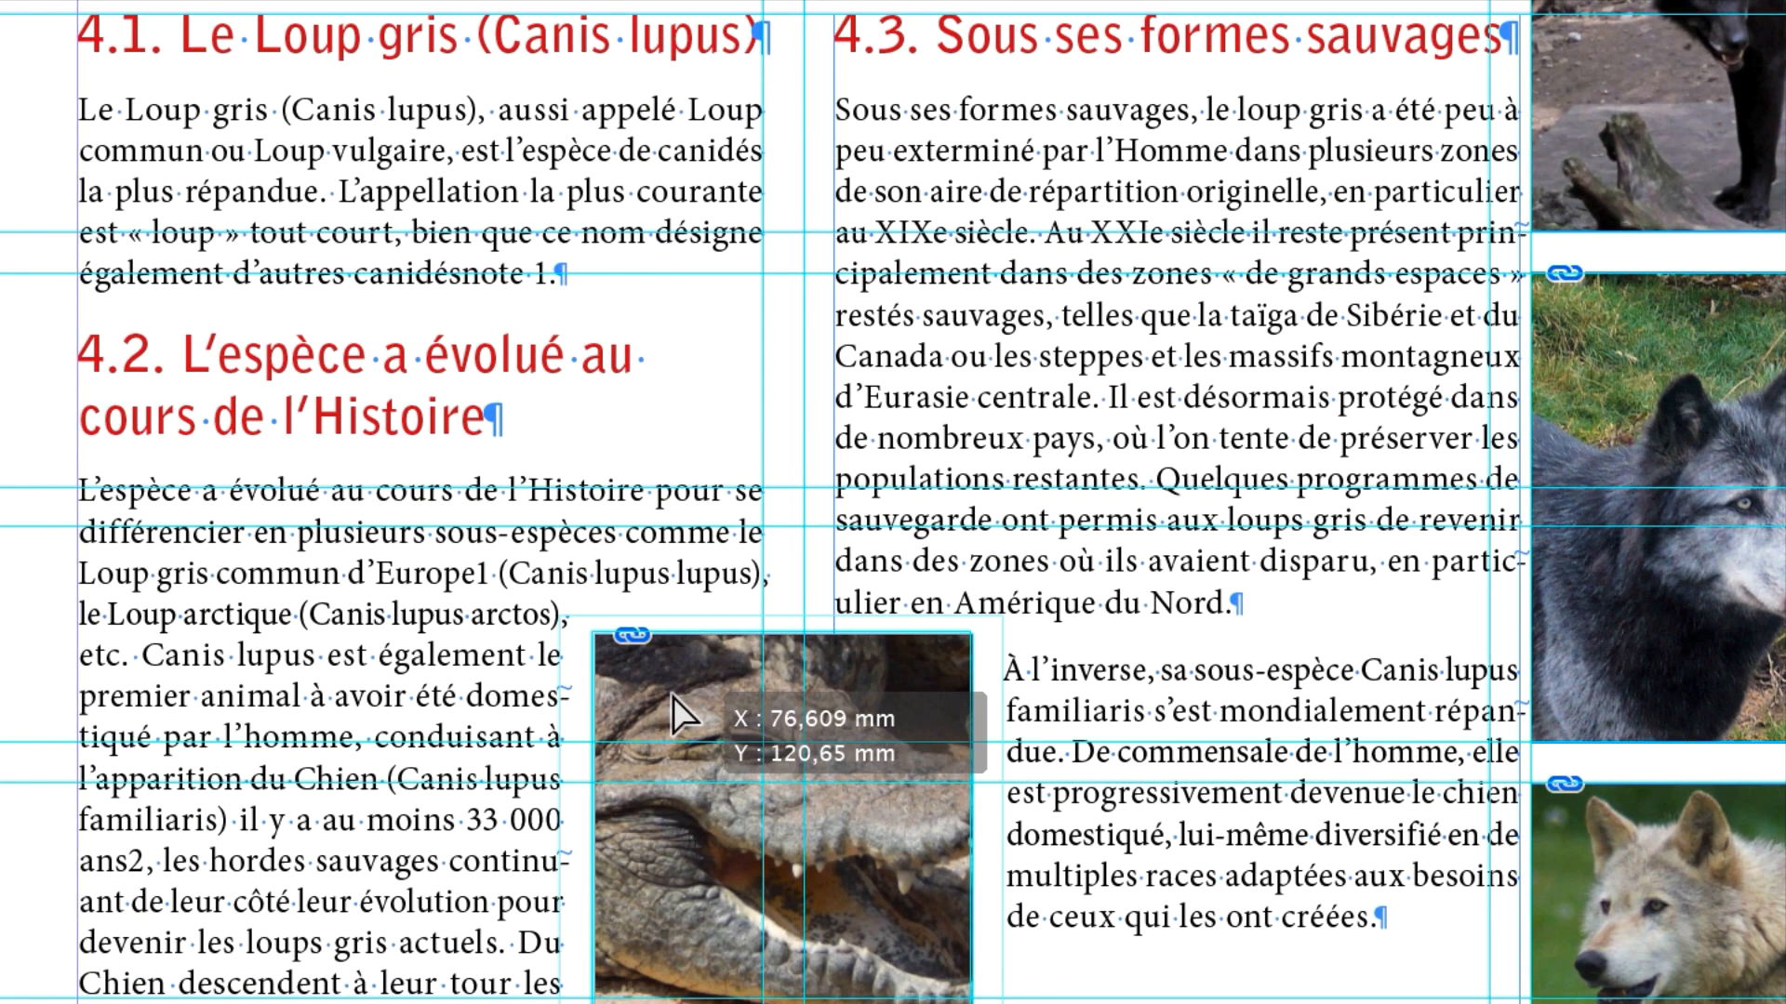
{"action": "left_click_drag", "start_coordinate": [672, 696], "coordinate": [673, 698]}
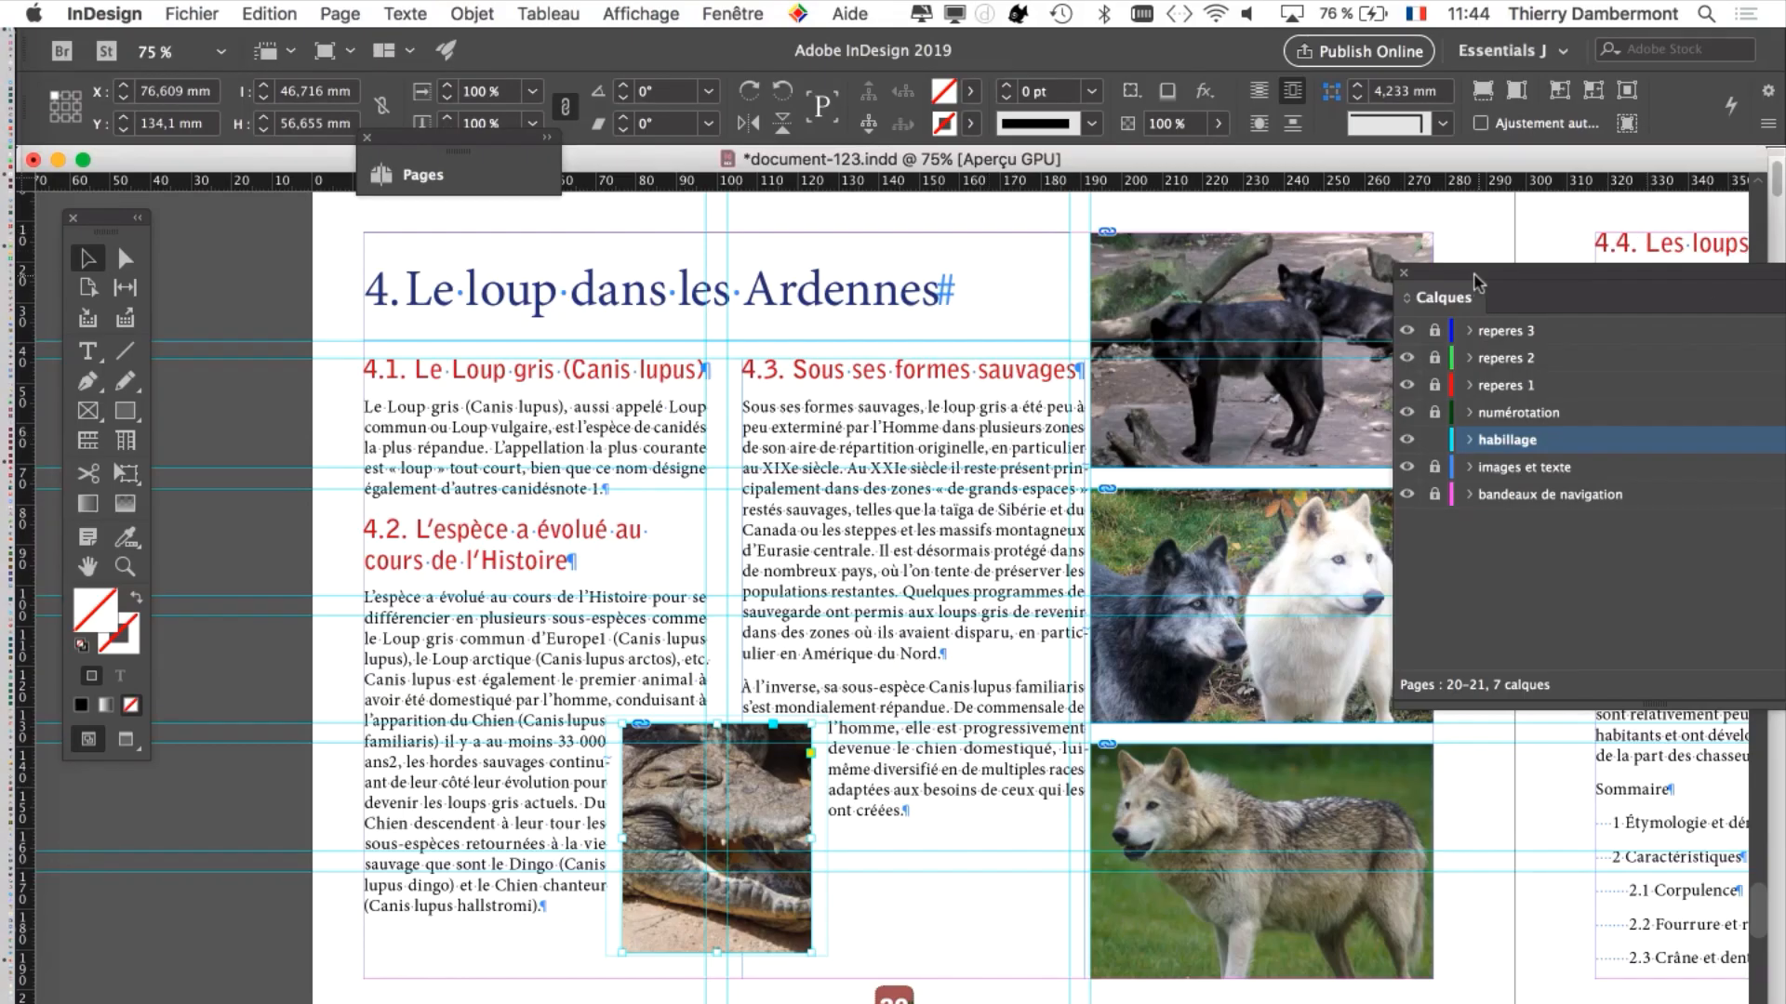
Step: Lock the habillage layer, unlock images et texte, and select the first column's text frame
{"action": "left_click_drag", "start_coordinate": [1477, 280], "coordinate": [1657, 369]}
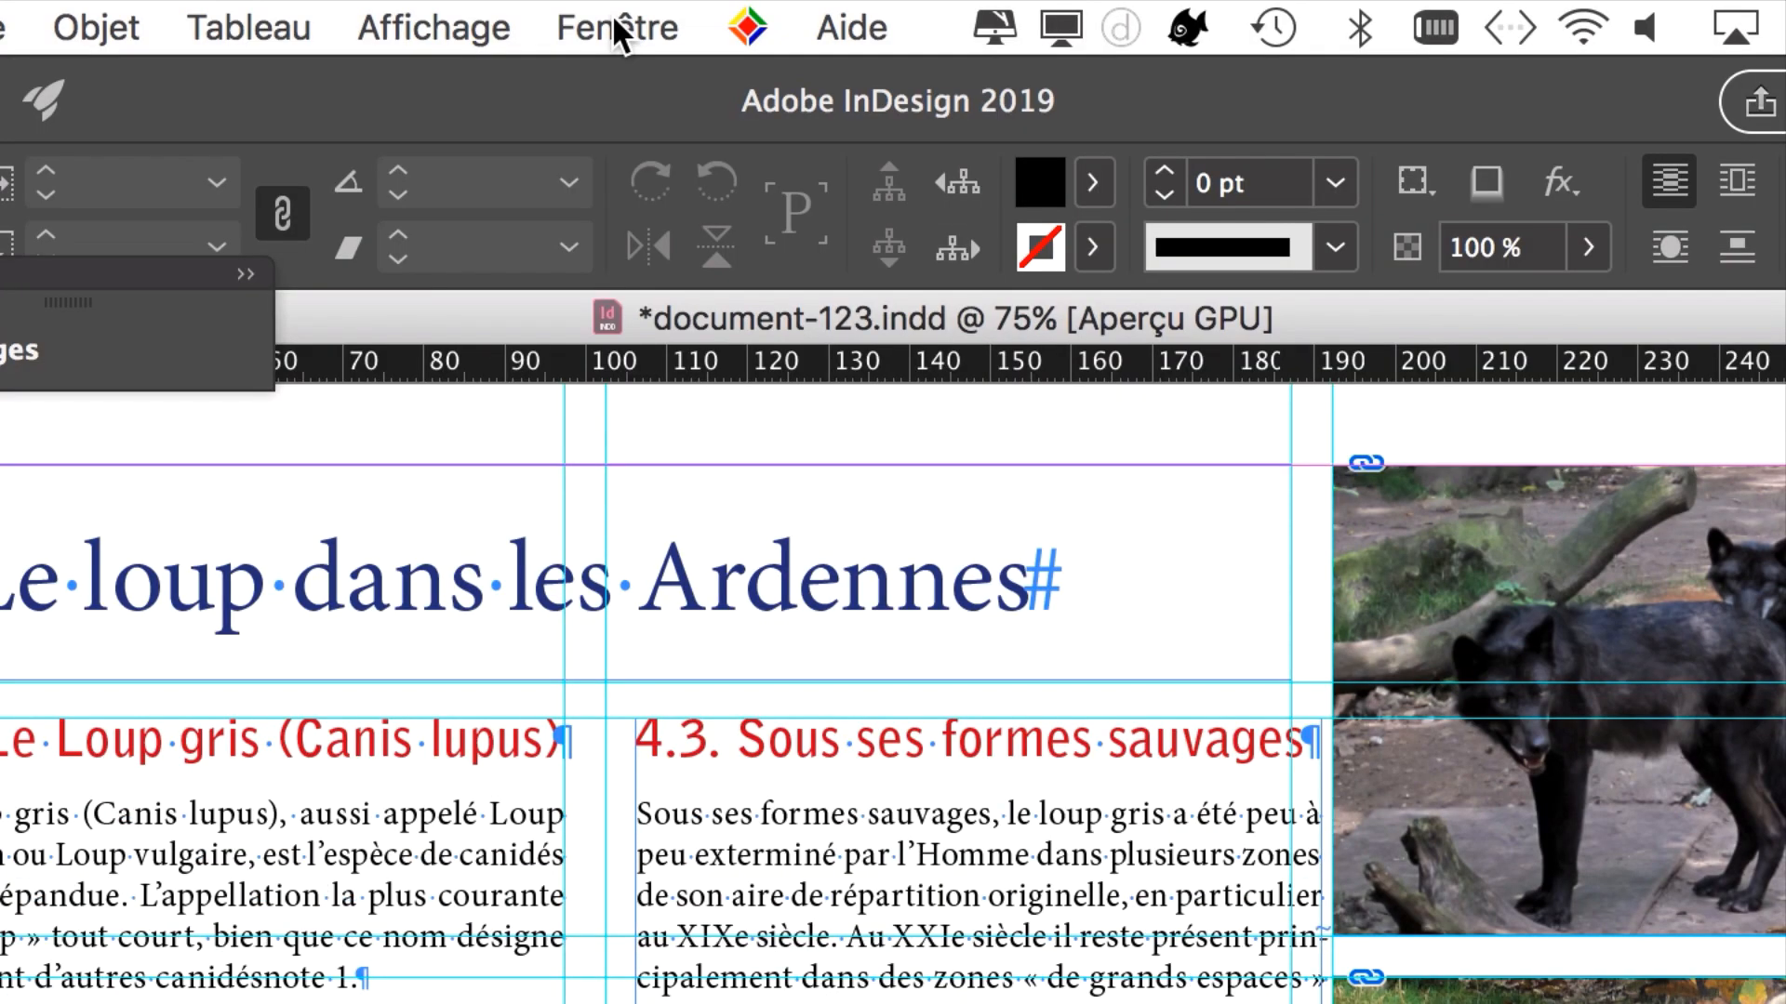
{"action": "left_click", "coordinate": [614, 18]}
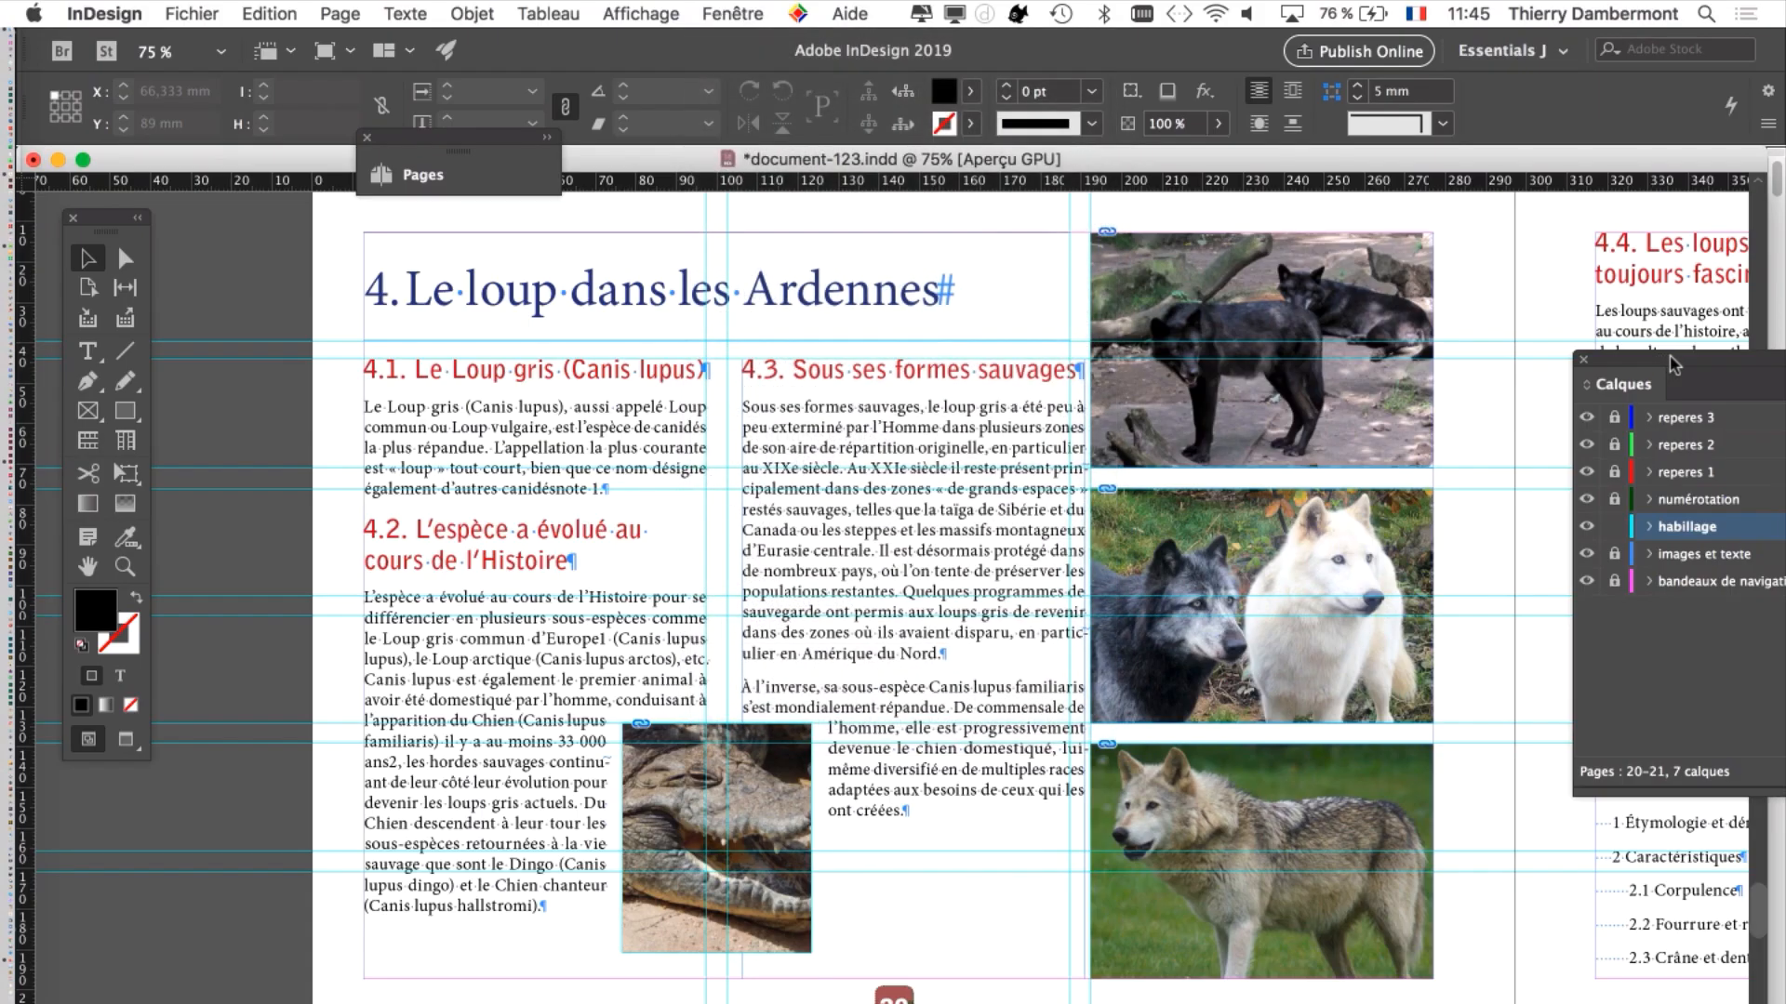
{"action": "left_click_drag", "start_coordinate": [1655, 355], "coordinate": [843, 329]}
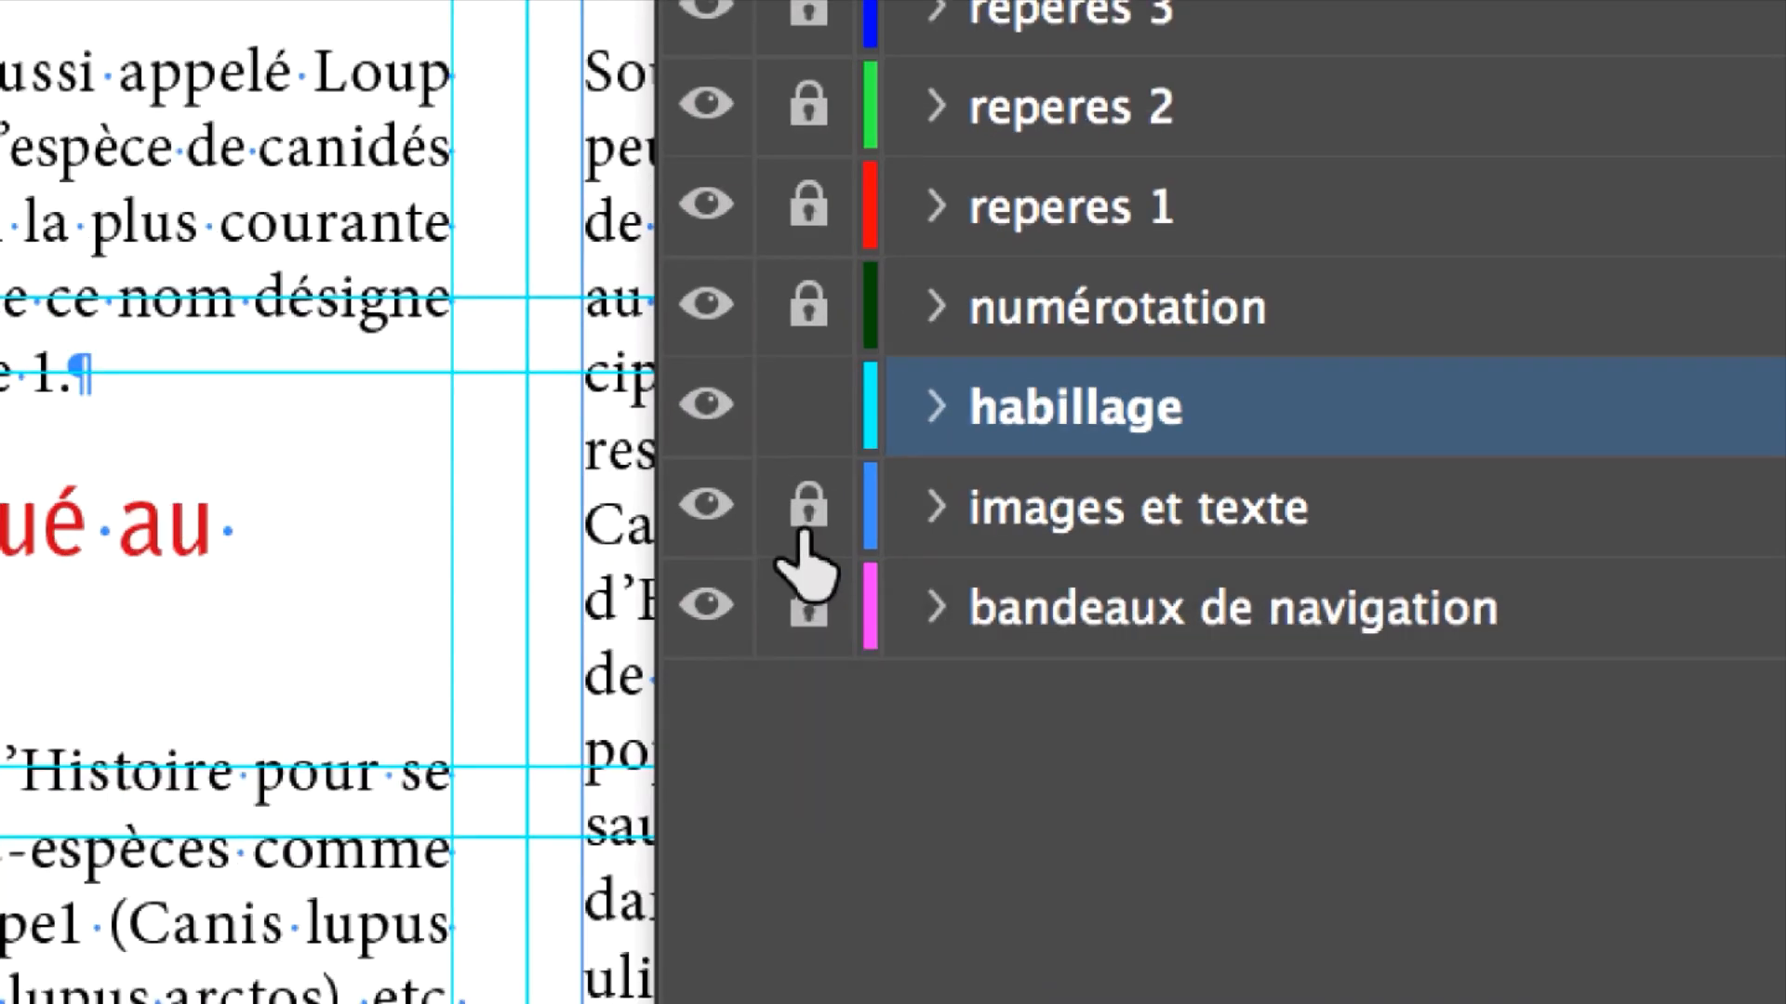
{"action": "left_click", "coordinate": [804, 526], "text": "alt"}
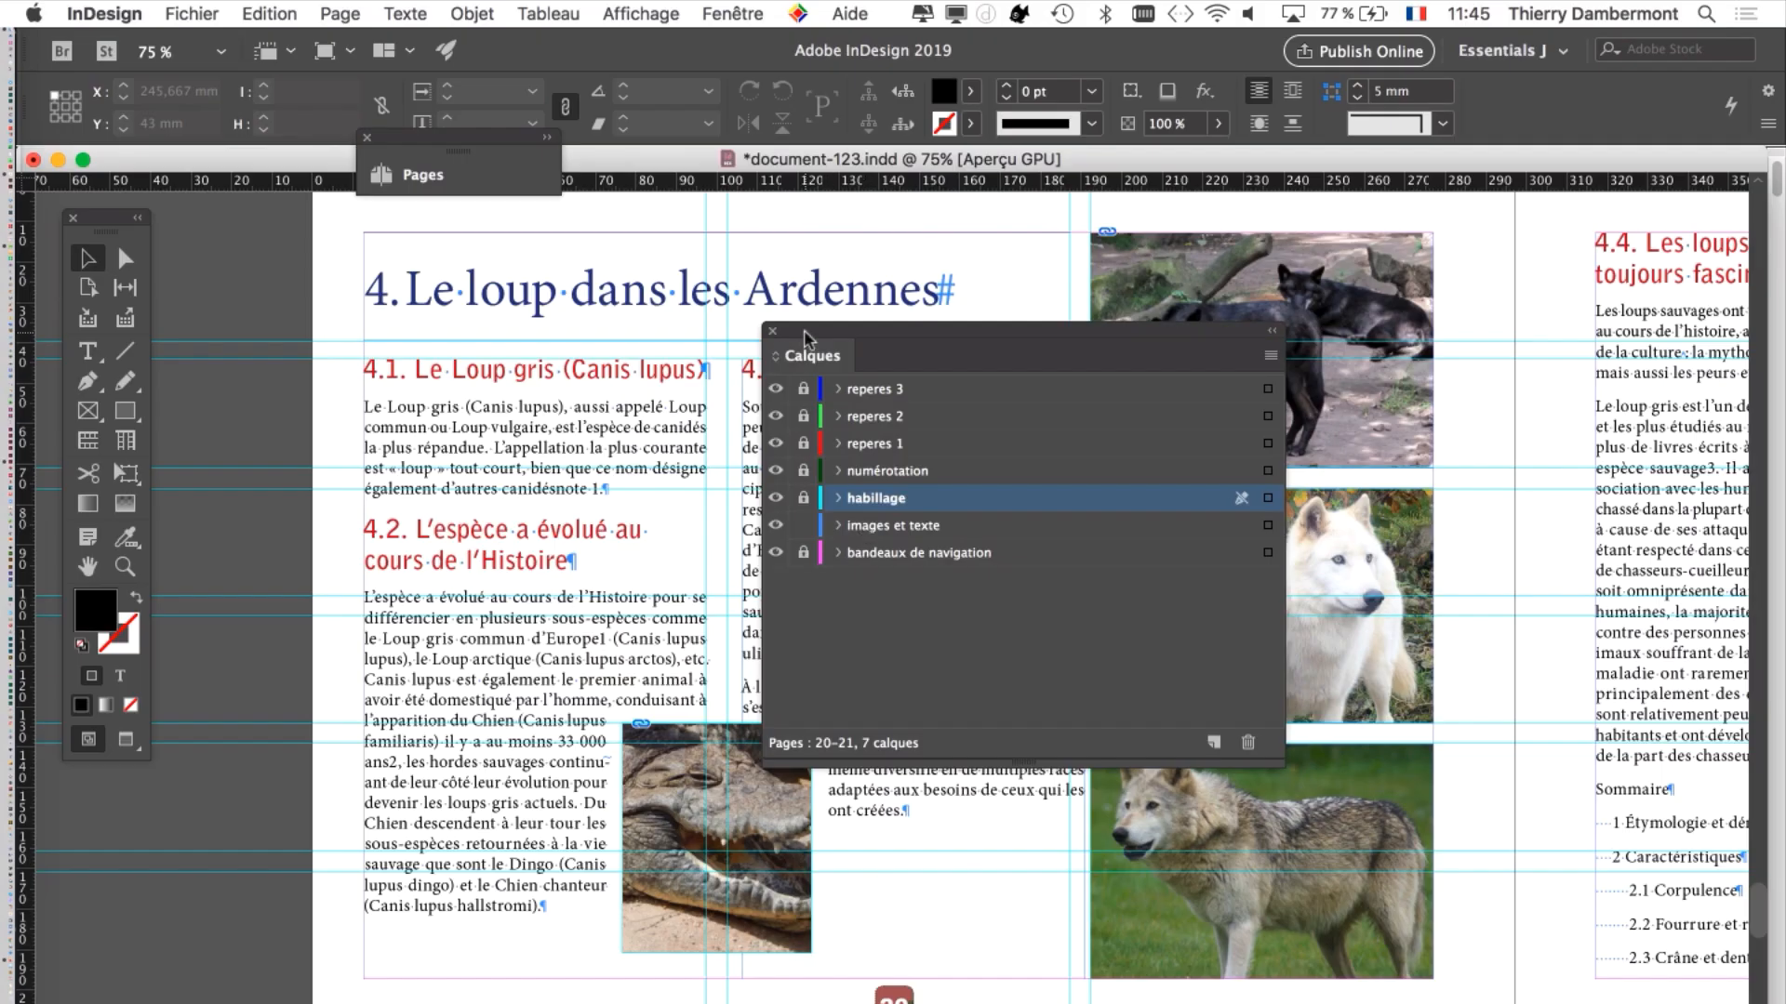
{"action": "left_click_drag", "start_coordinate": [791, 346], "coordinate": [1348, 653]}
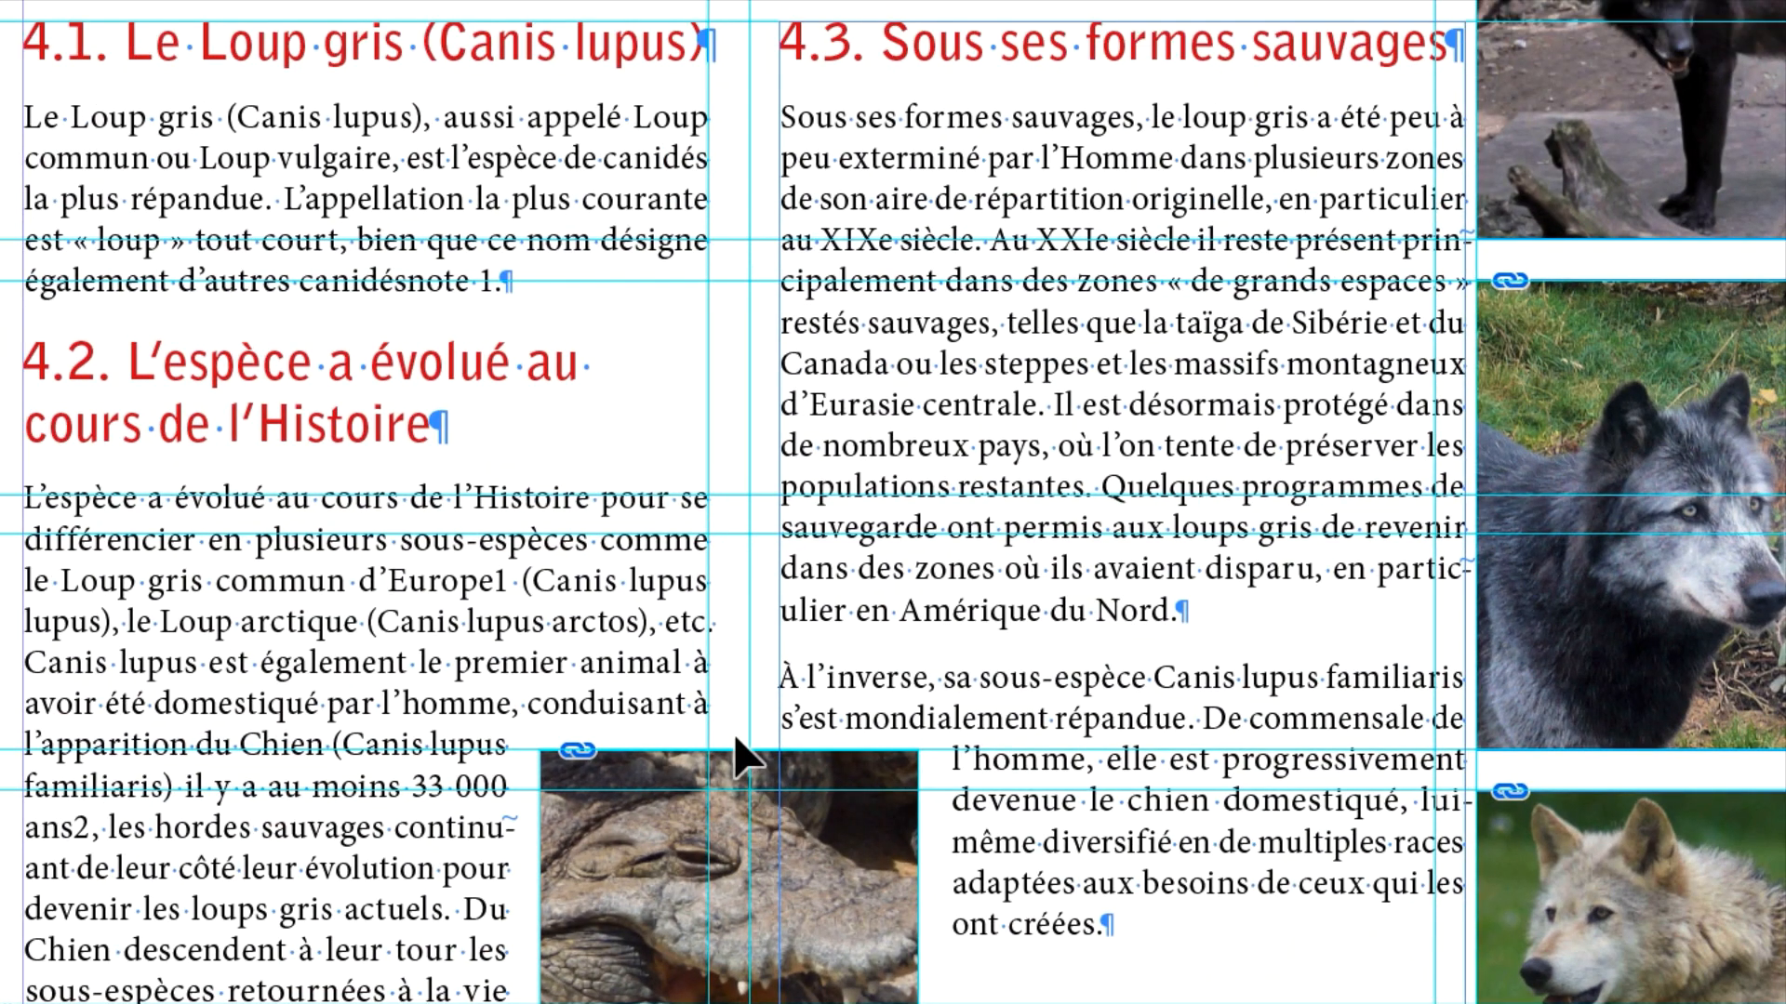
{"action": "left_click", "coordinate": [631, 186]}
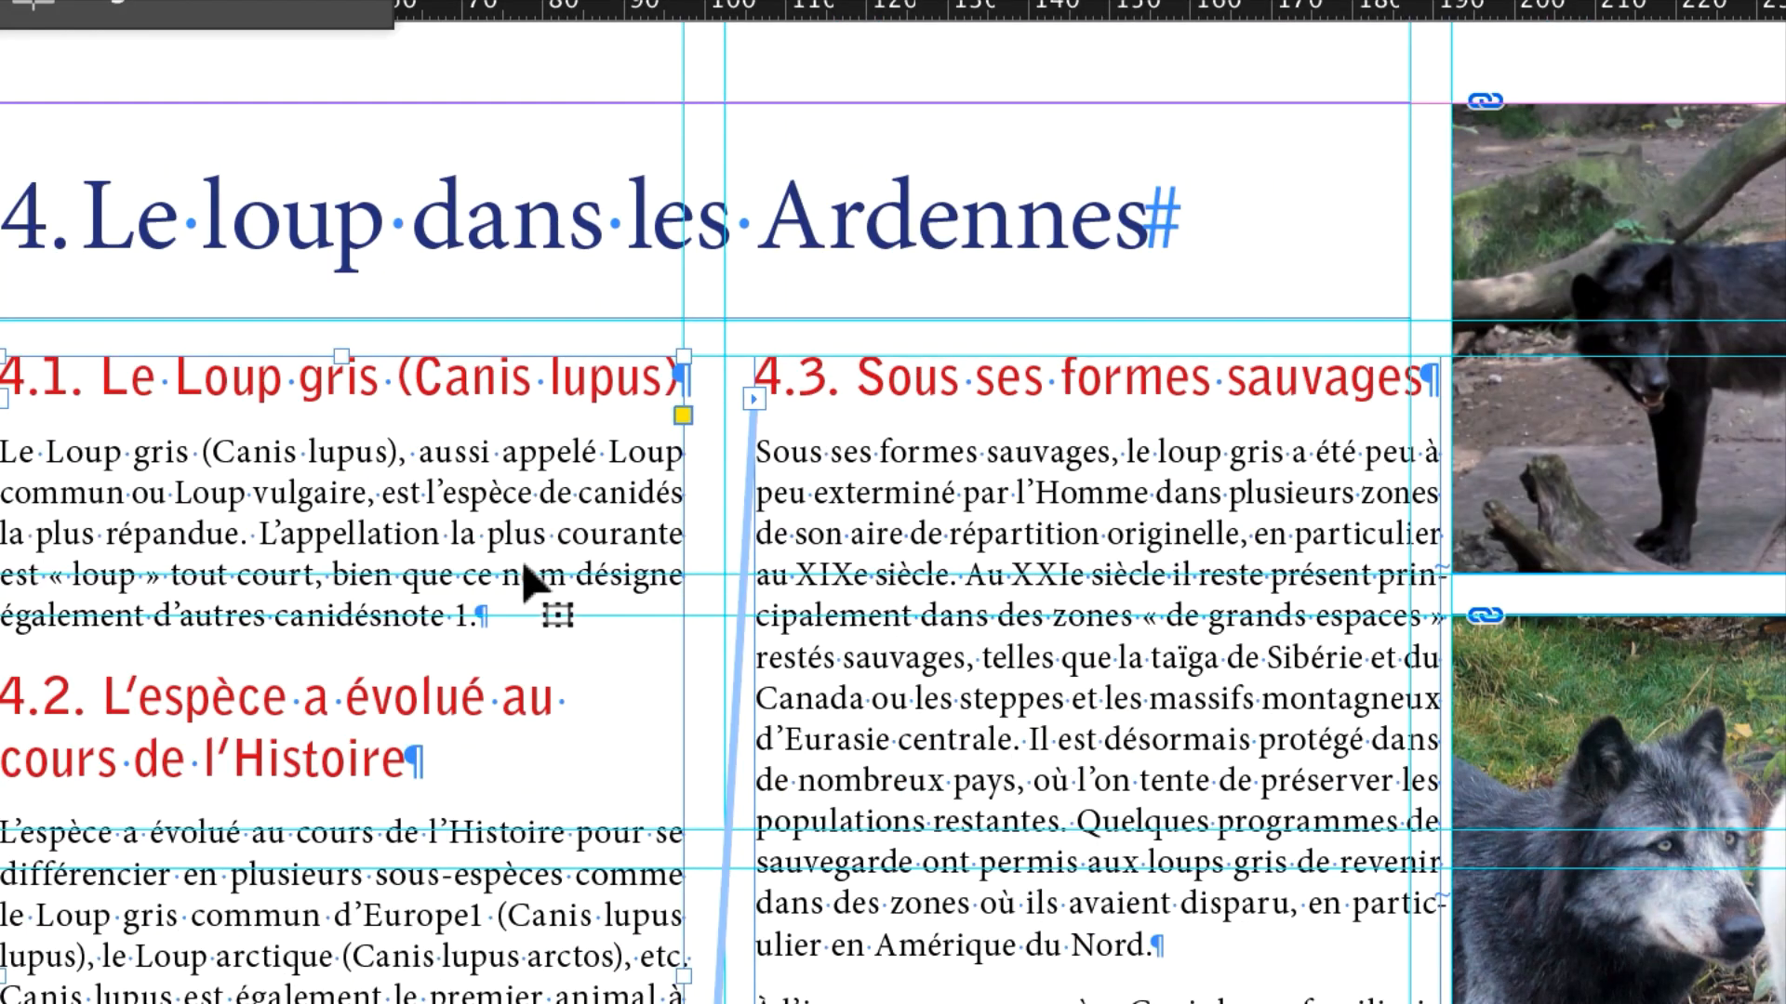
Step: Move the second column's text frame to the column guide at X 102.467 mm and Y 44 mm
{"action": "left_click", "coordinate": [980, 518]}
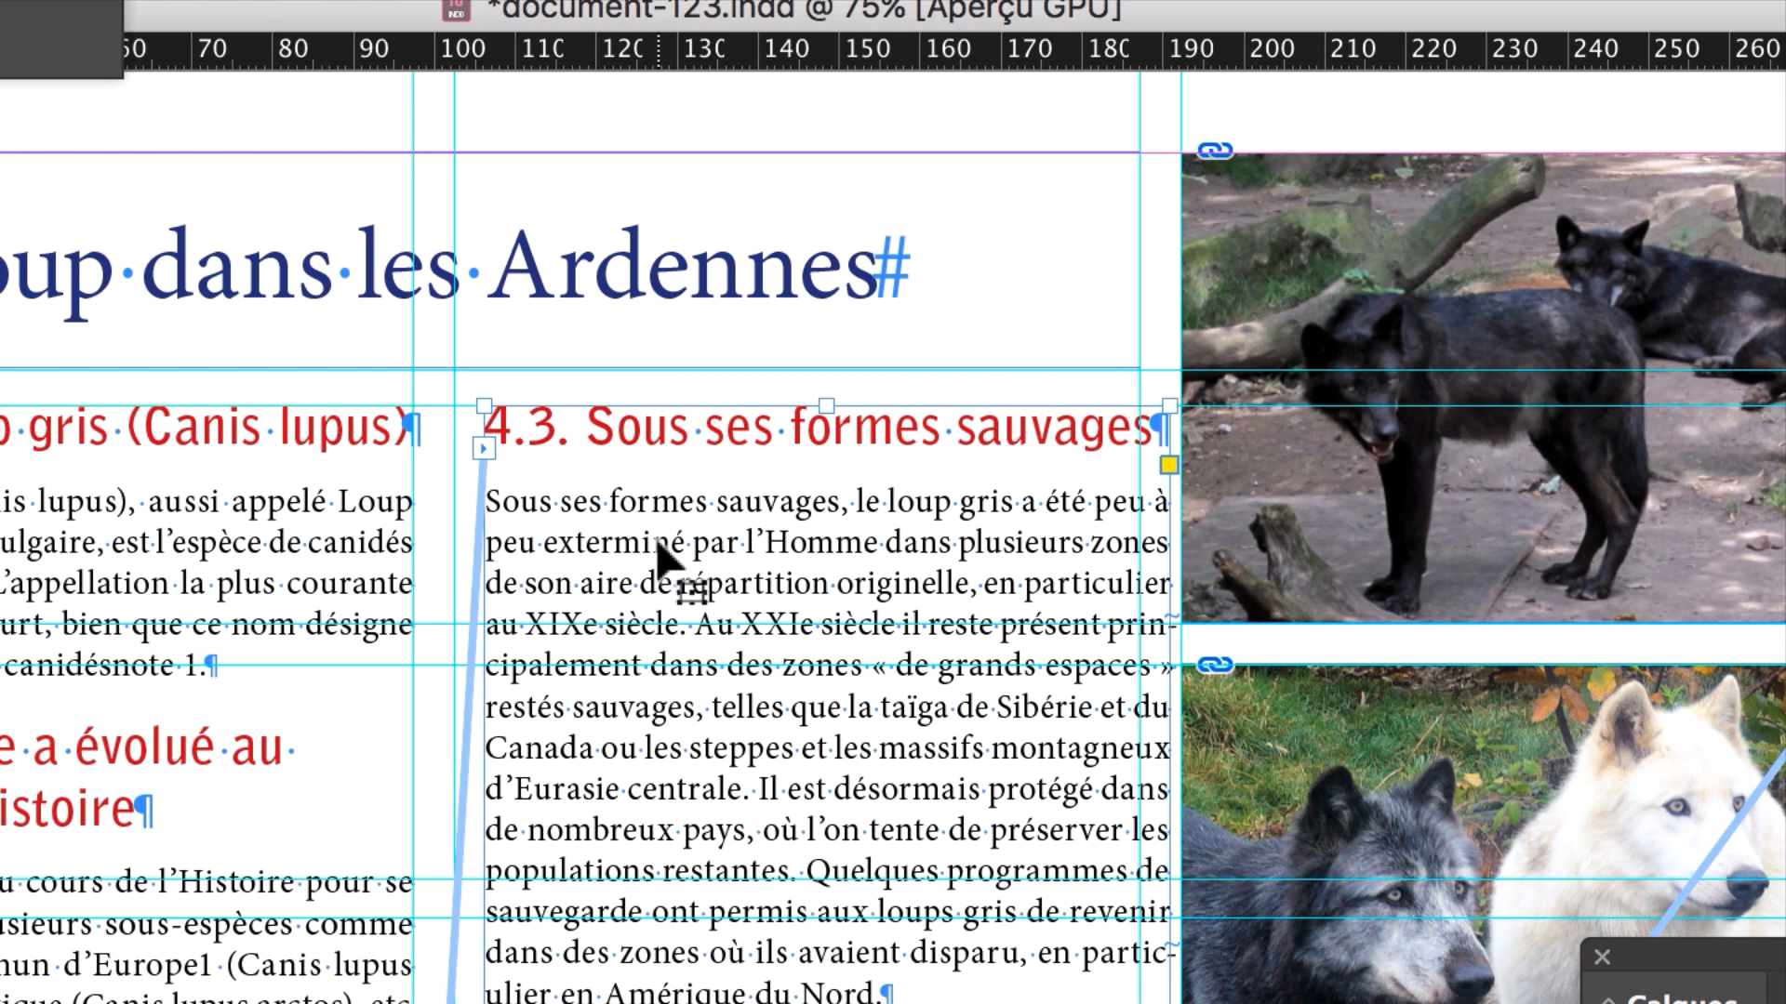
{"action": "left_click_drag", "start_coordinate": [657, 540], "coordinate": [621, 556]}
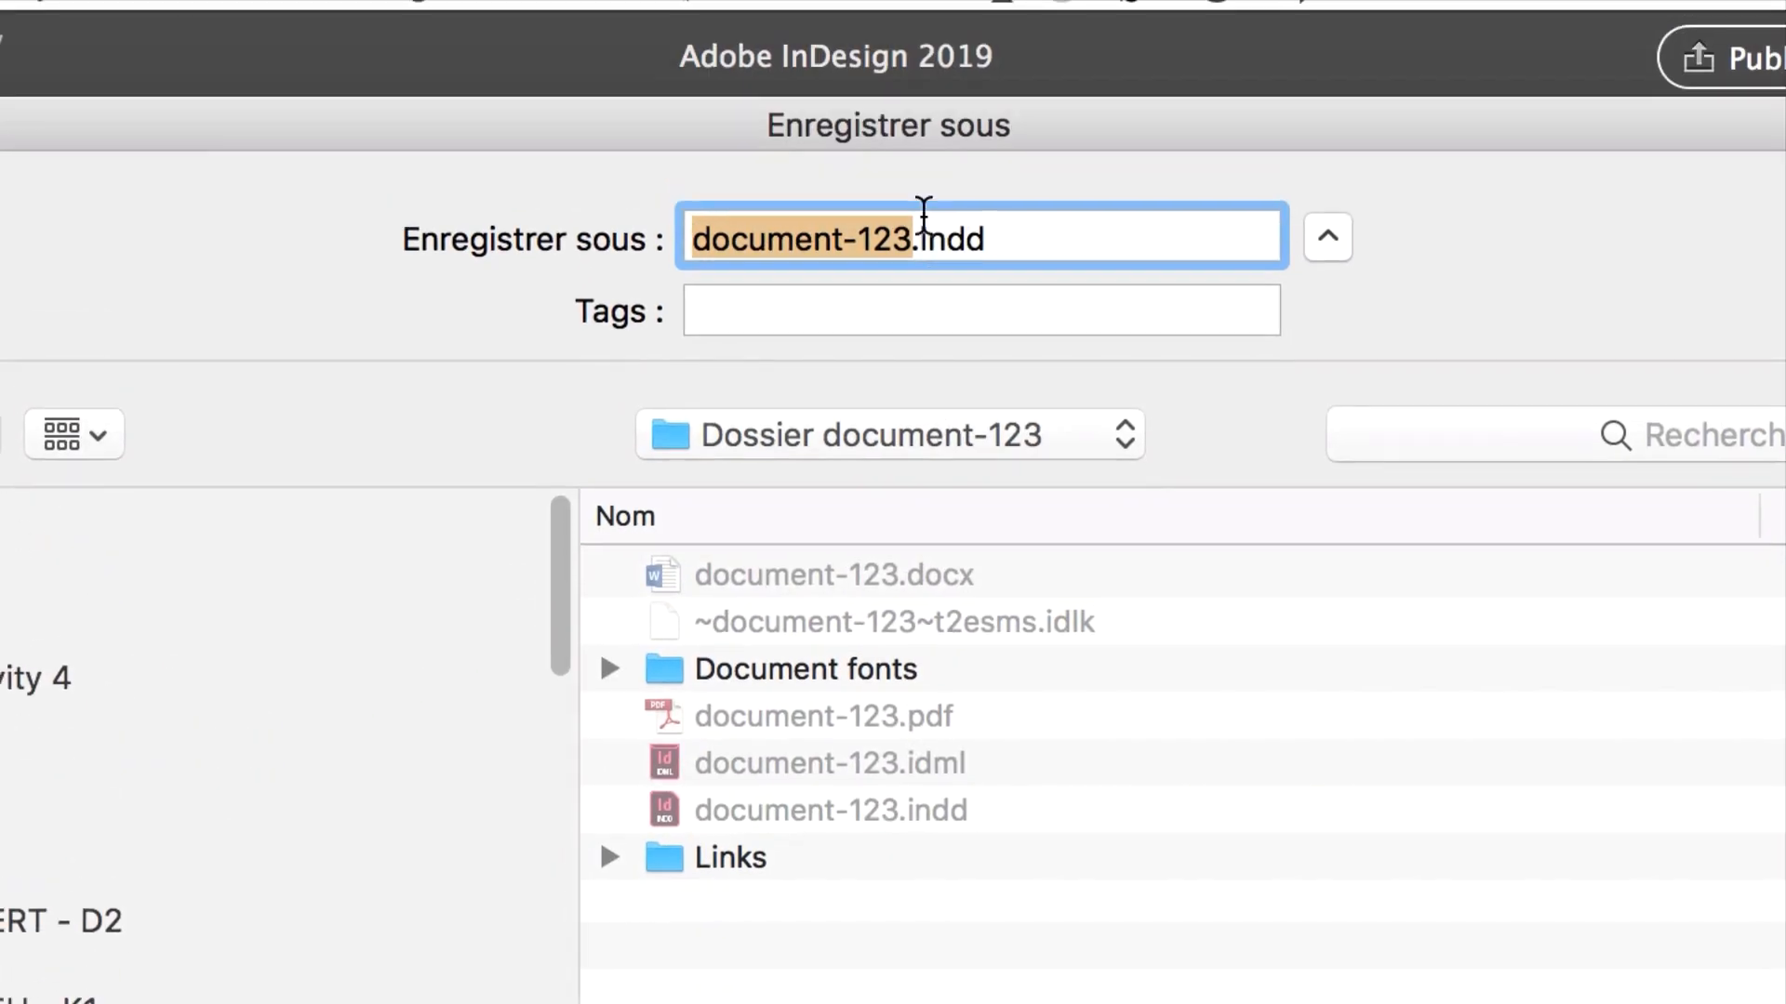
Step: Save the document under the new name document-124.indd in the Dossier document-123 folder
{"action": "left_click", "coordinate": [919, 223]}
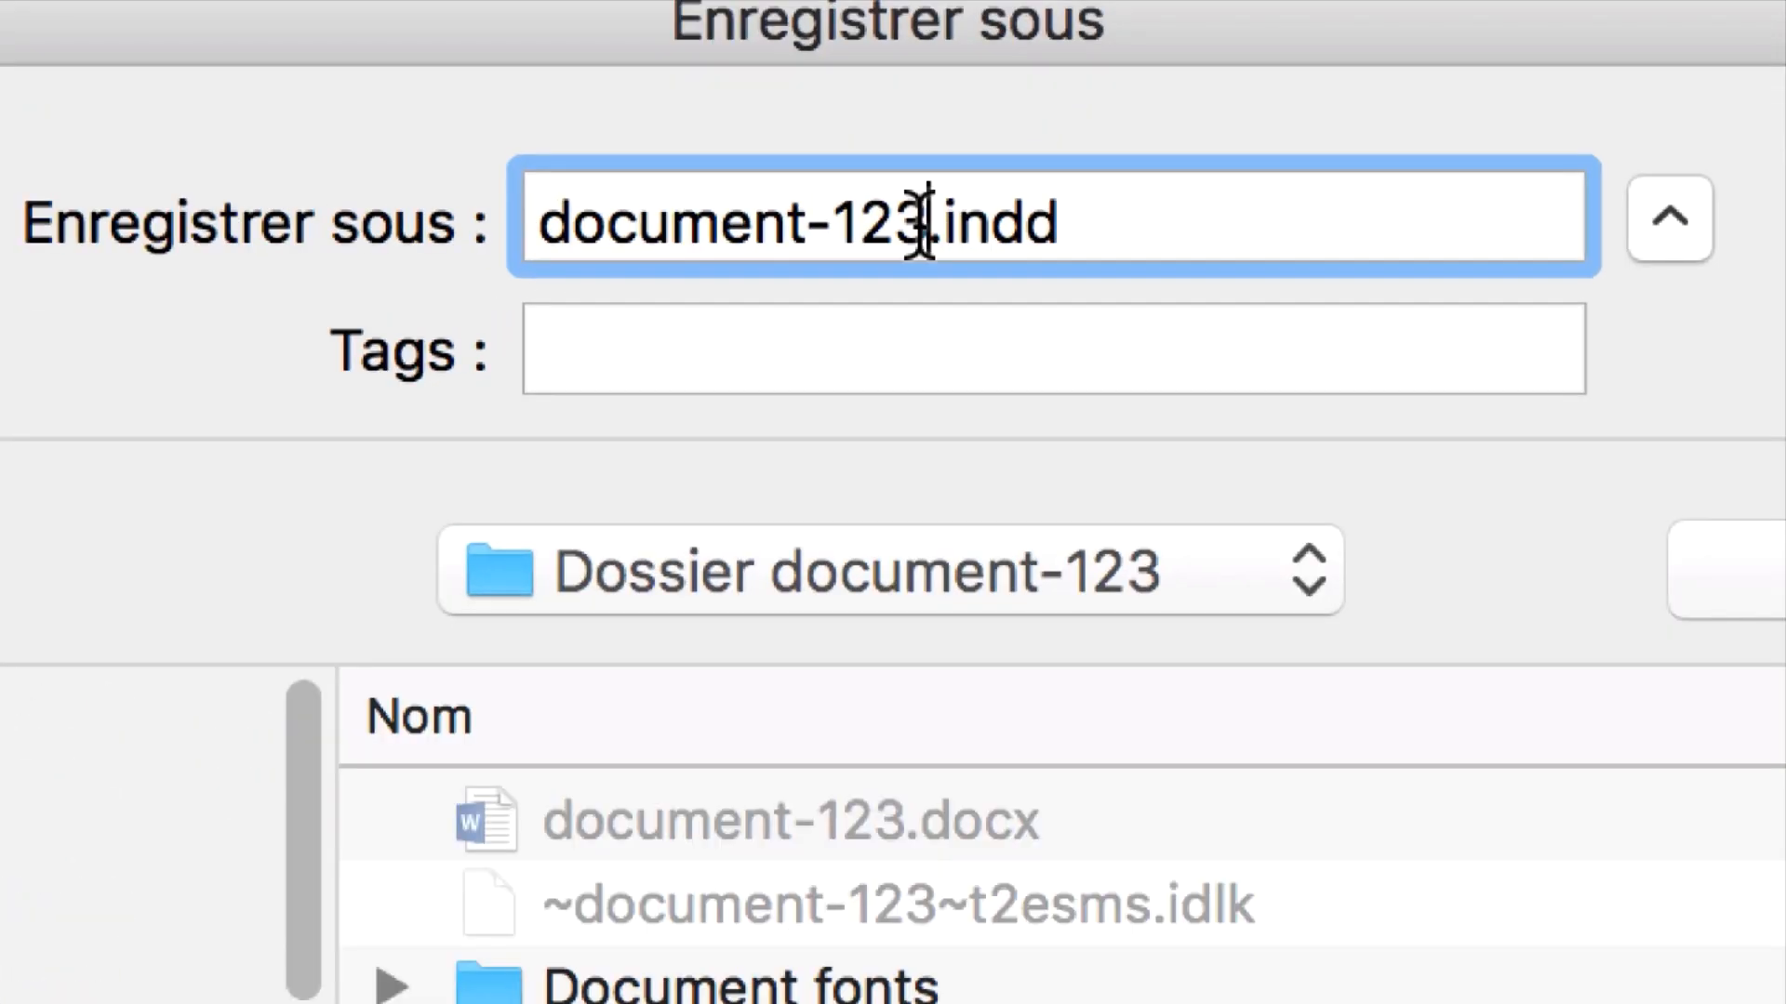
{"action": "key", "text": "BackSpace"}
{"action": "type", "text": "4"}
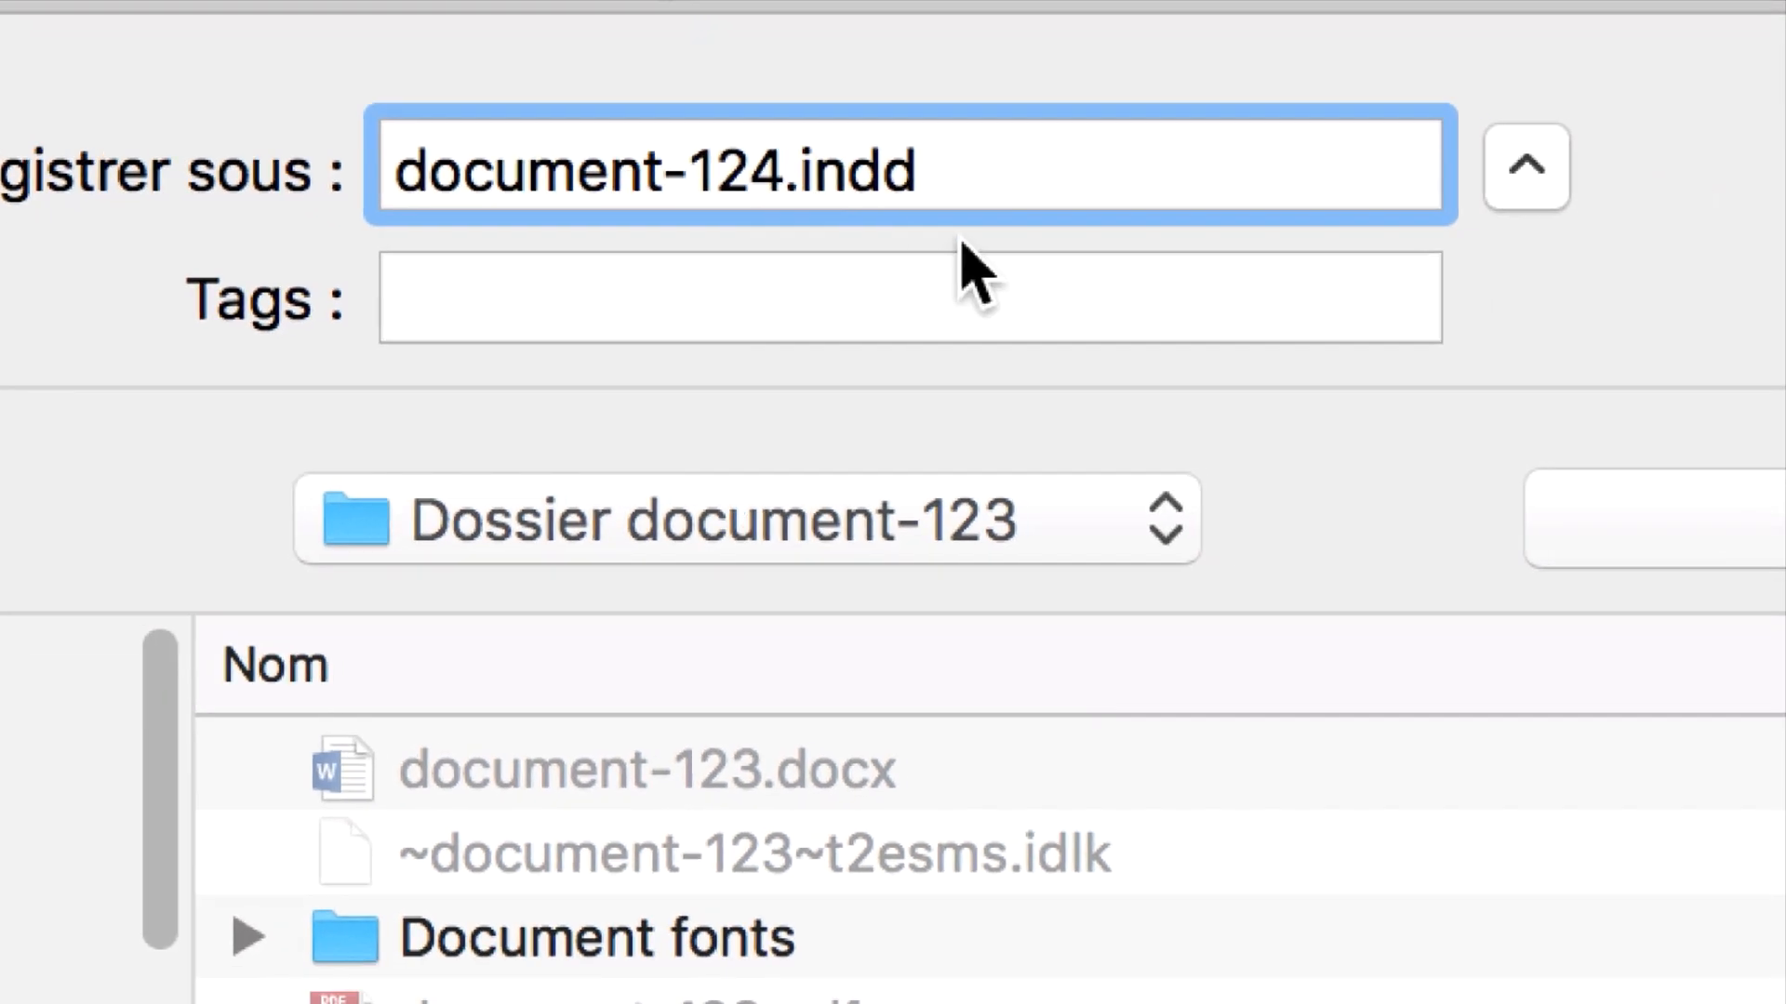
{"action": "left_click", "coordinate": [1484, 965]}
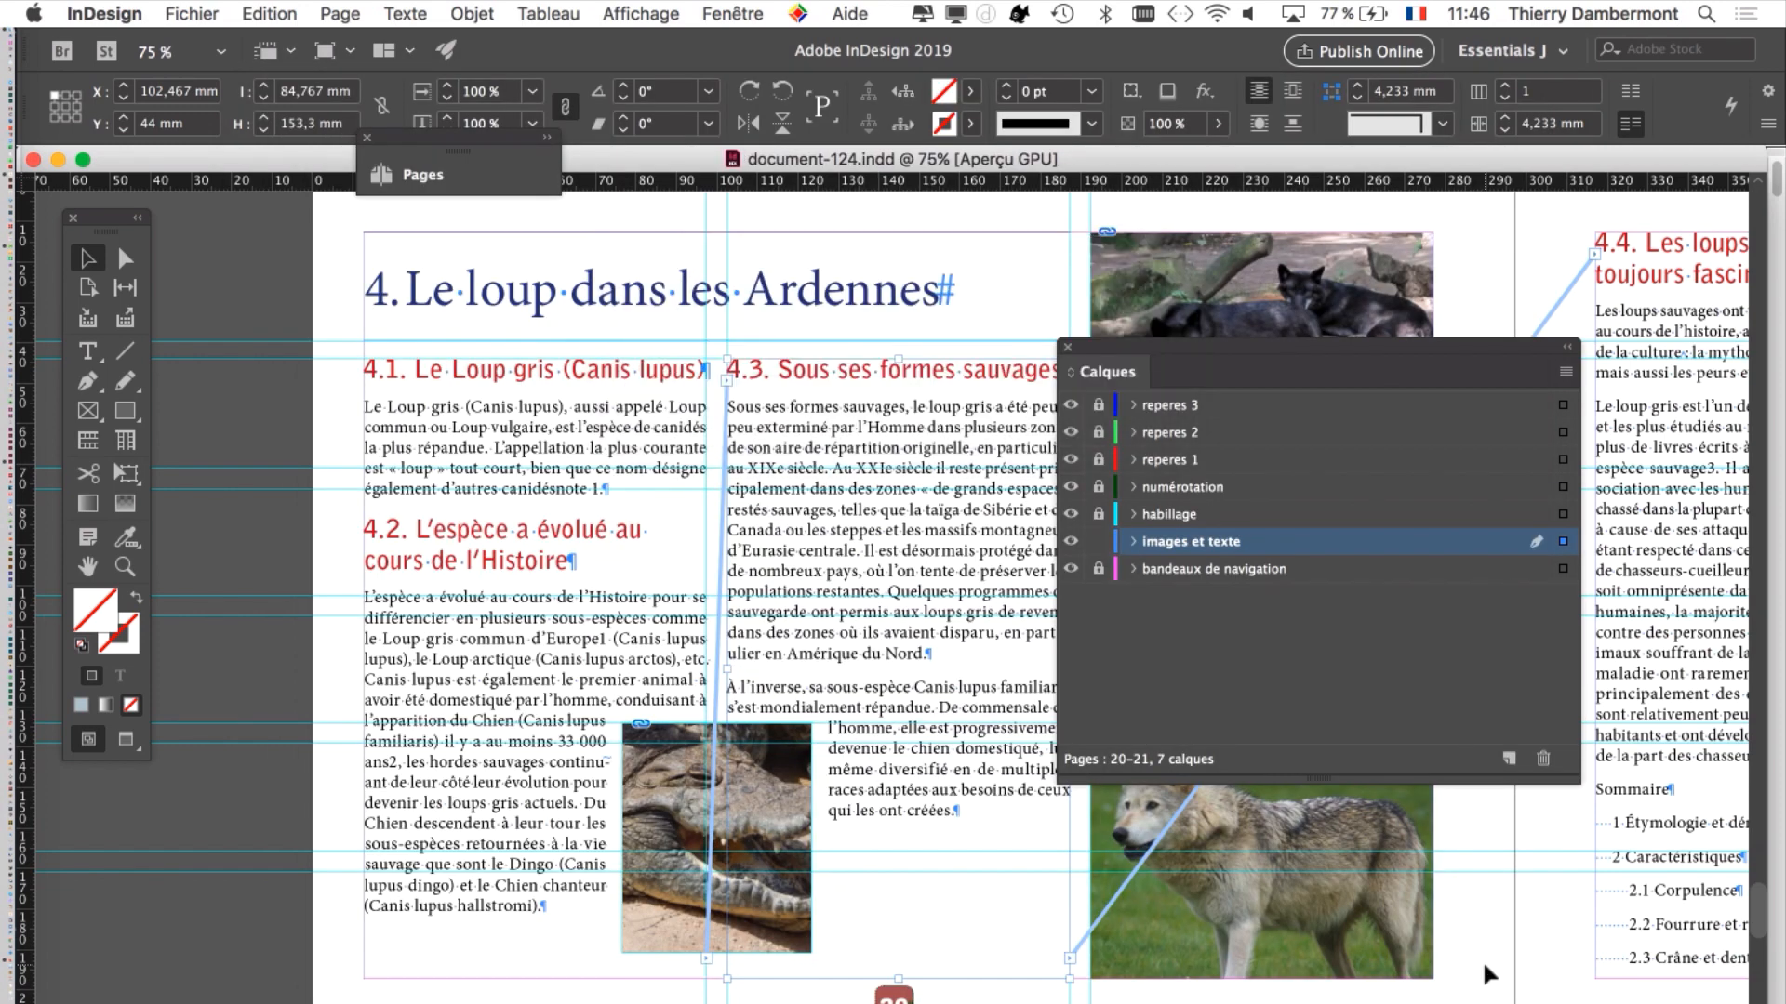
Step: Switch to document-123.pdf in Acrobat and look through pages 1 to 4 in single-page view at 66.7% zoom
{"action": "key", "text": "super+Tab"}
{"action": "key", "text": "super+Tab"}
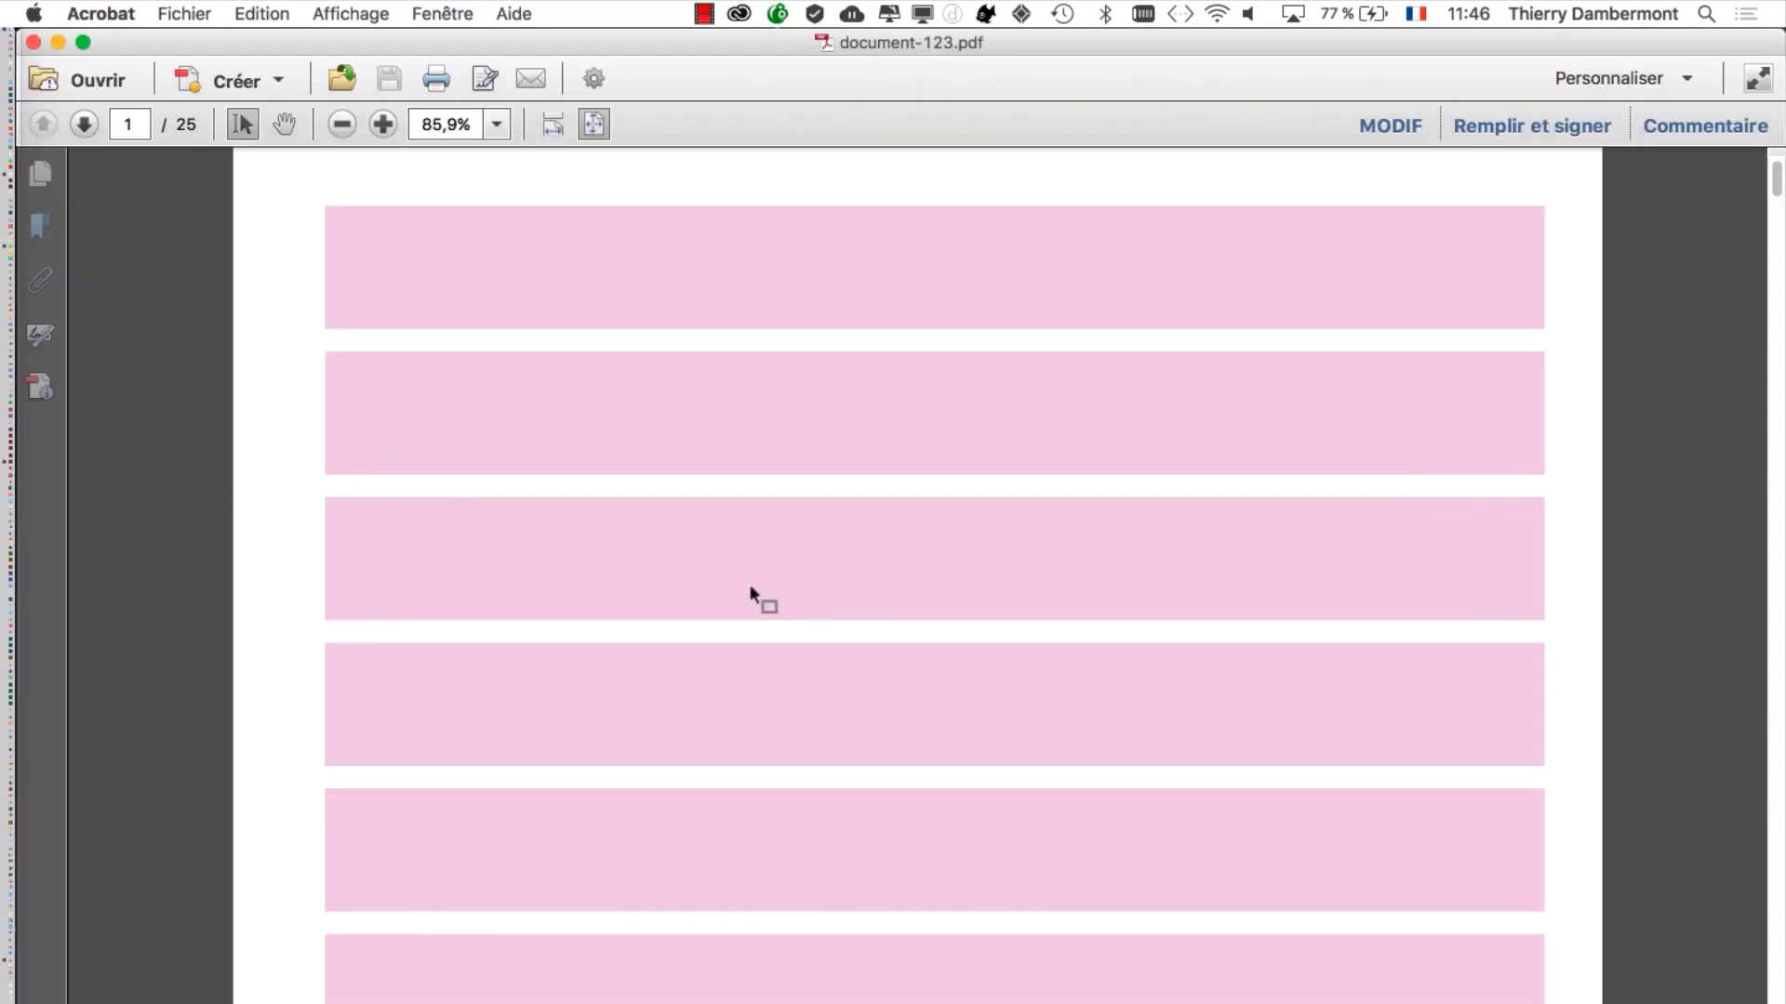
{"action": "left_click", "coordinate": [343, 126]}
{"action": "scroll", "coordinate": [343, 126], "scroll_direction": "down", "scroll_amount": 1}
{"action": "left_click", "coordinate": [343, 126]}
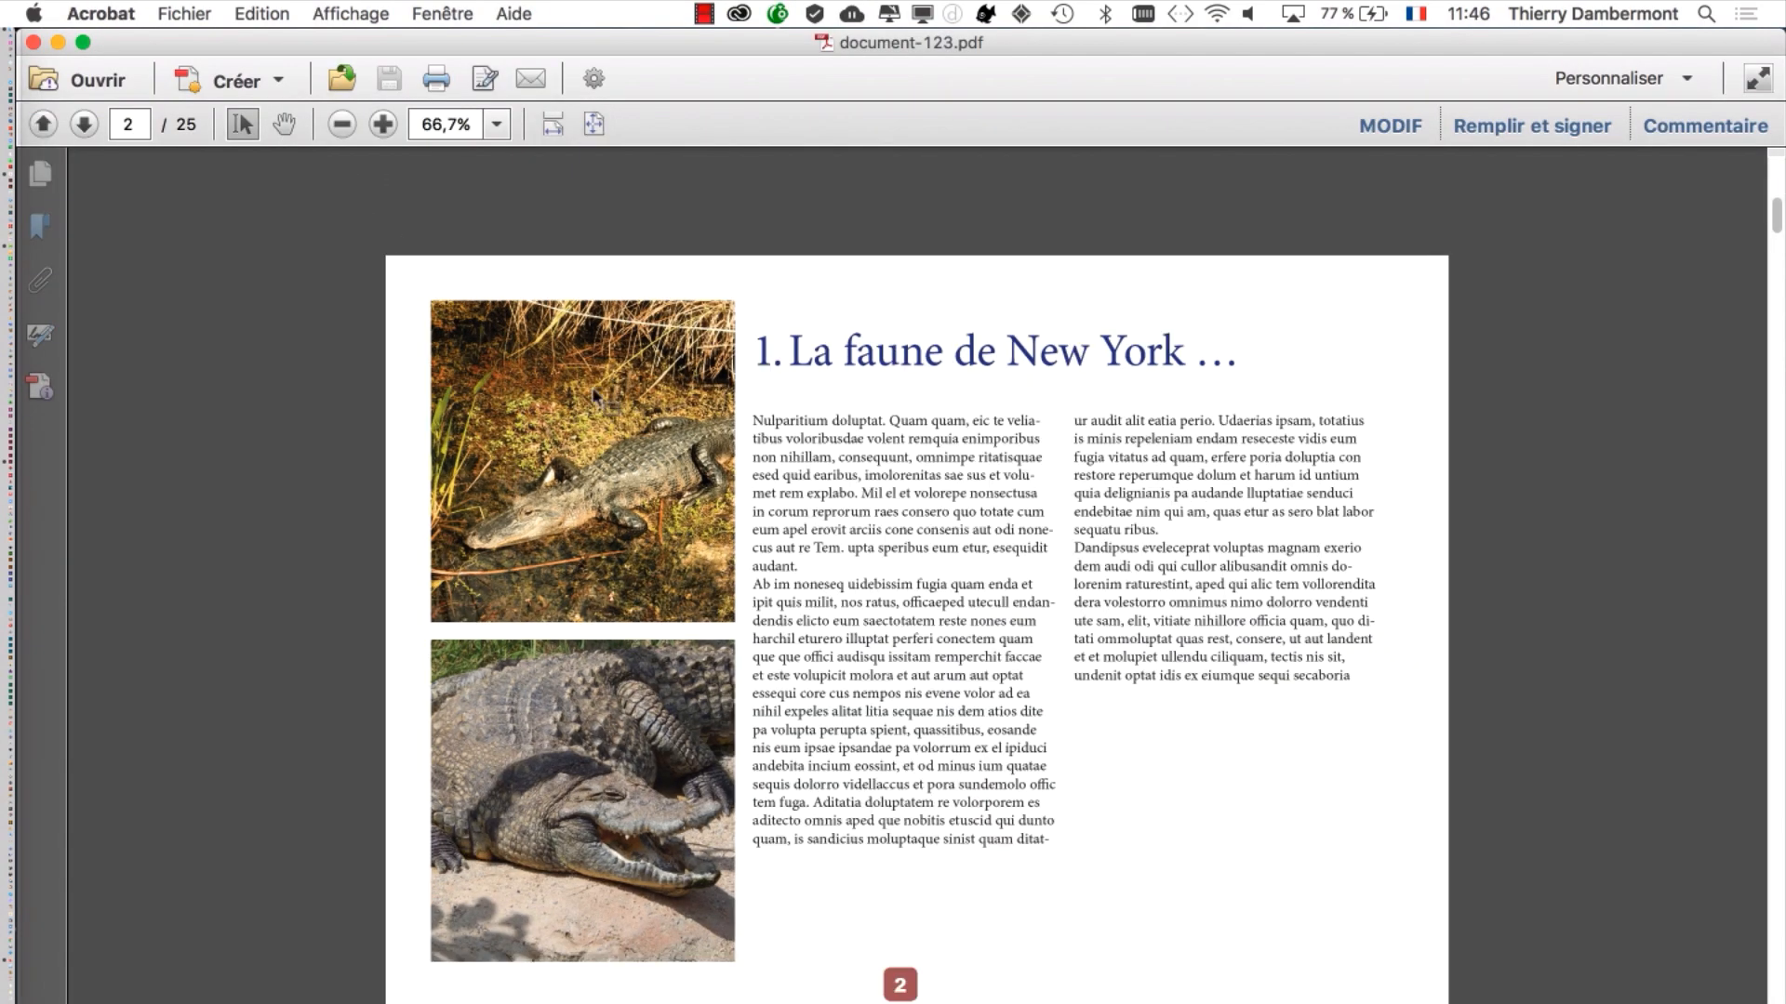
{"action": "left_click", "coordinate": [381, 124]}
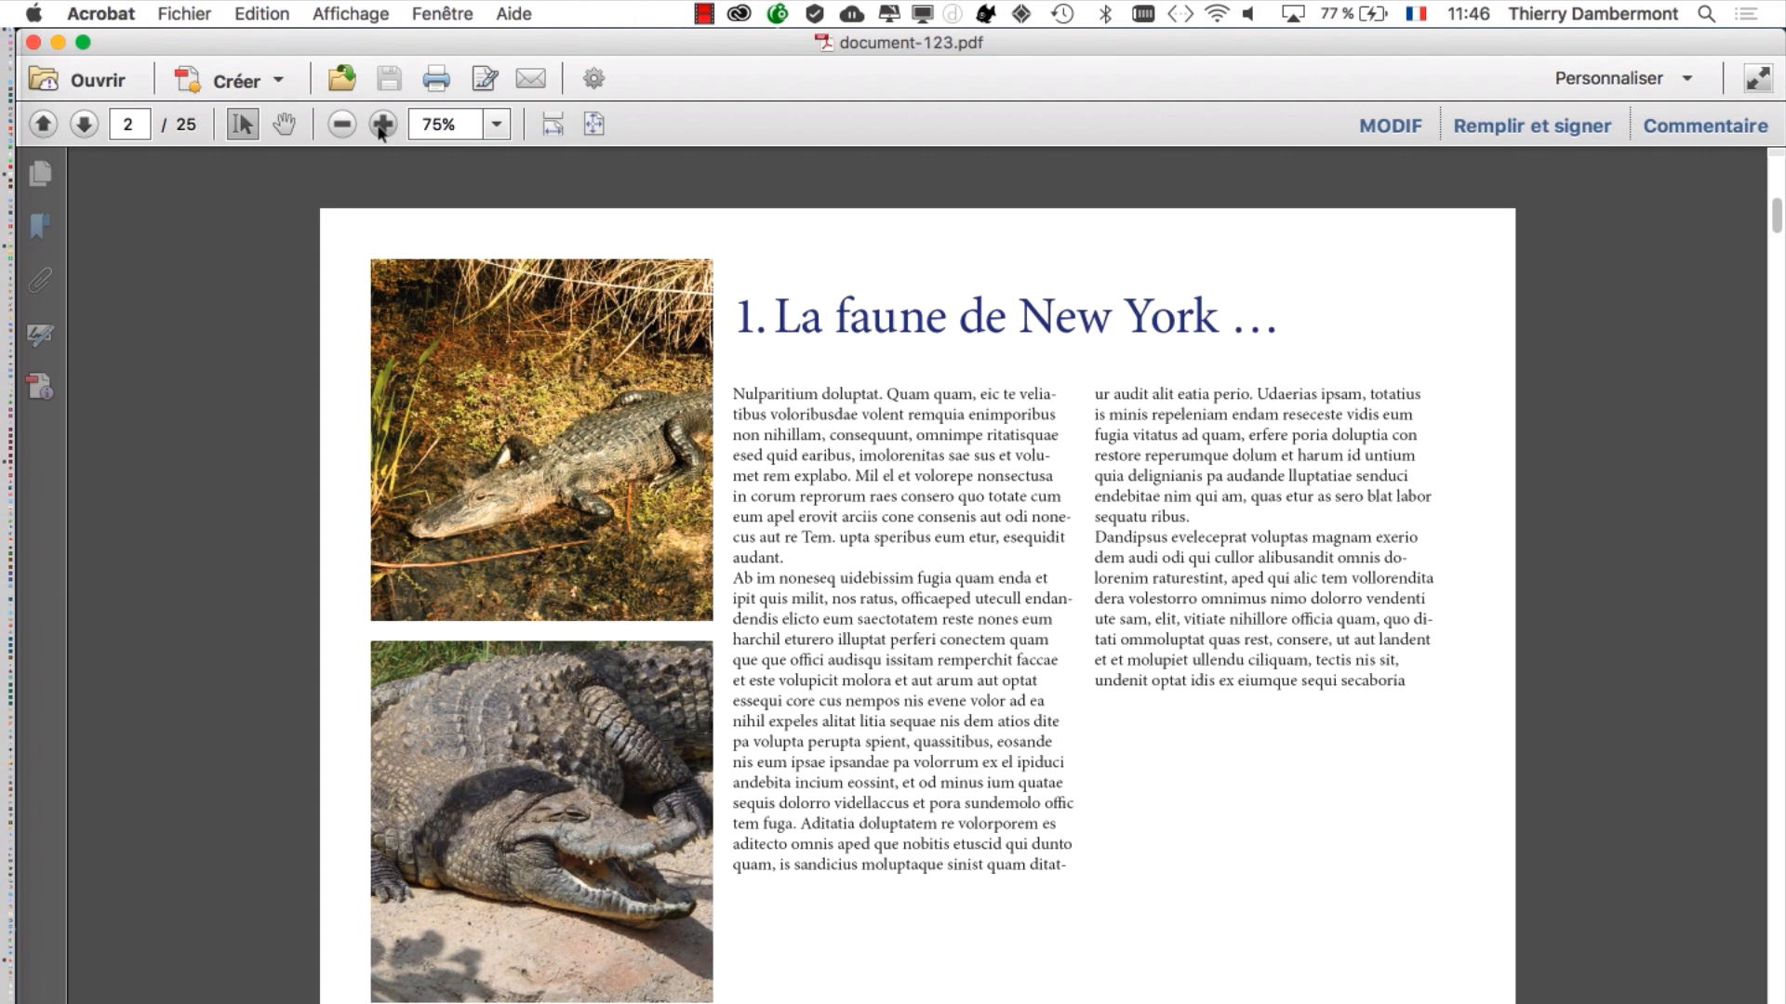
{"action": "left_click", "coordinate": [381, 124]}
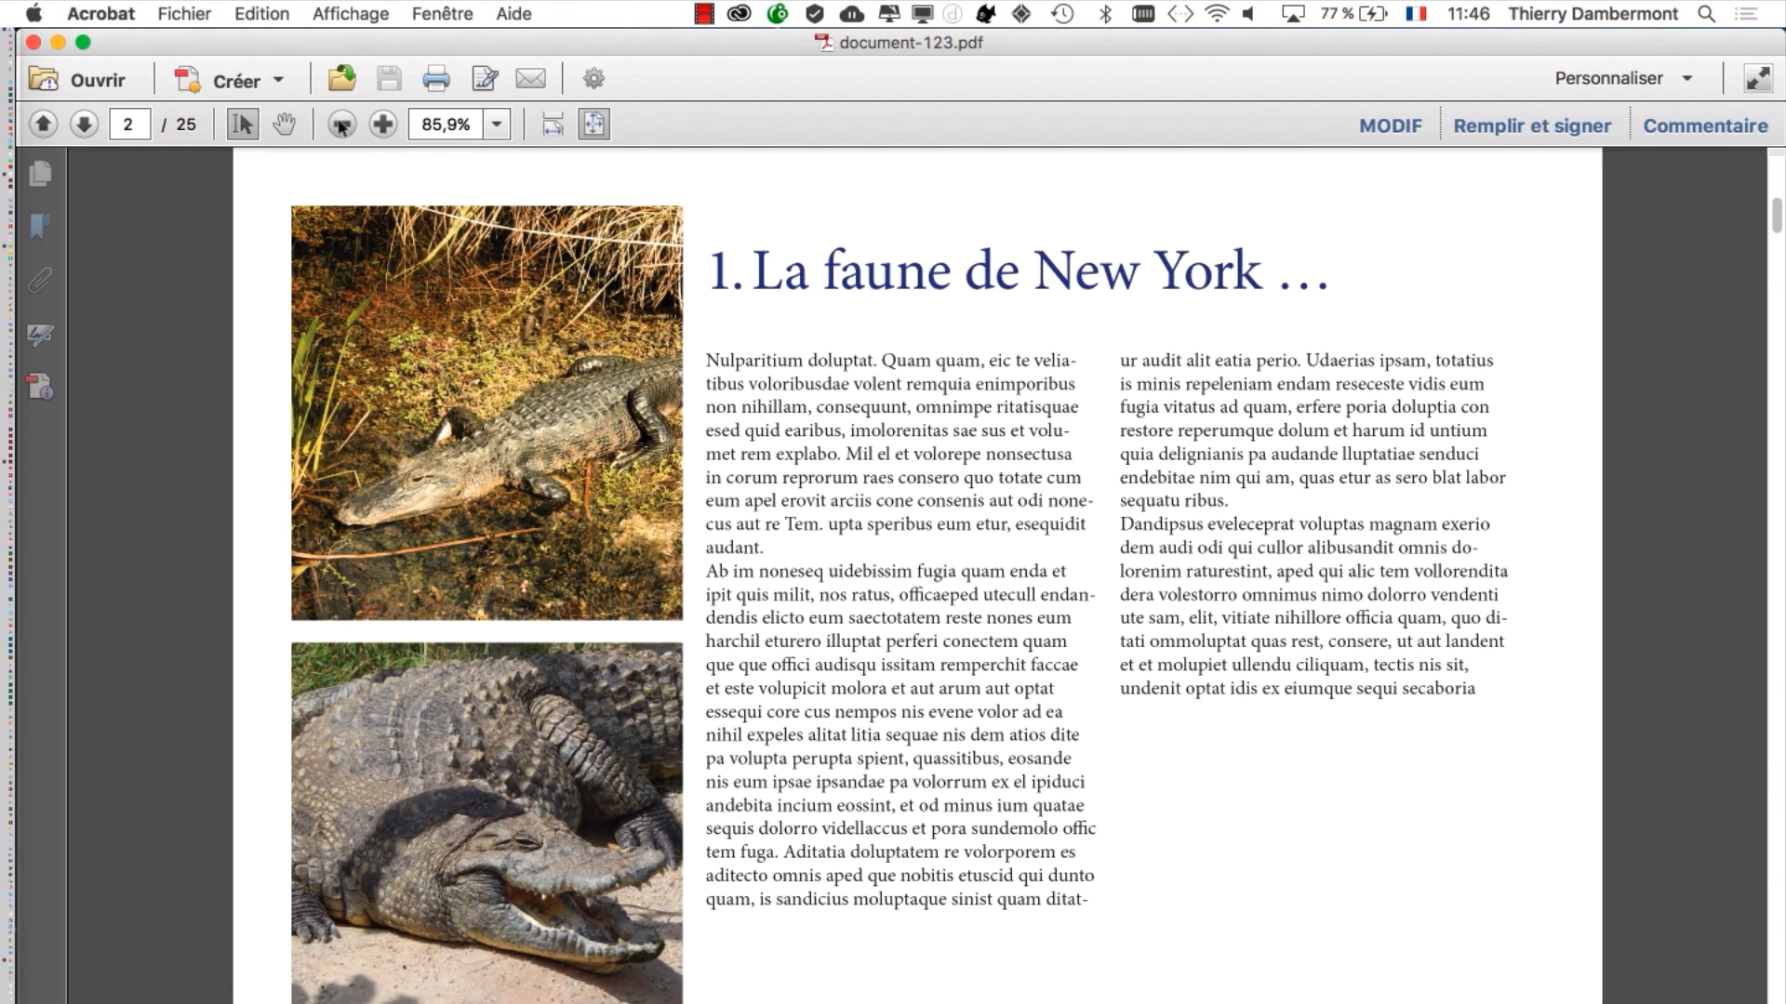
{"action": "left_click", "coordinate": [342, 125]}
{"action": "left_click", "coordinate": [342, 125]}
{"action": "left_click", "coordinate": [342, 125]}
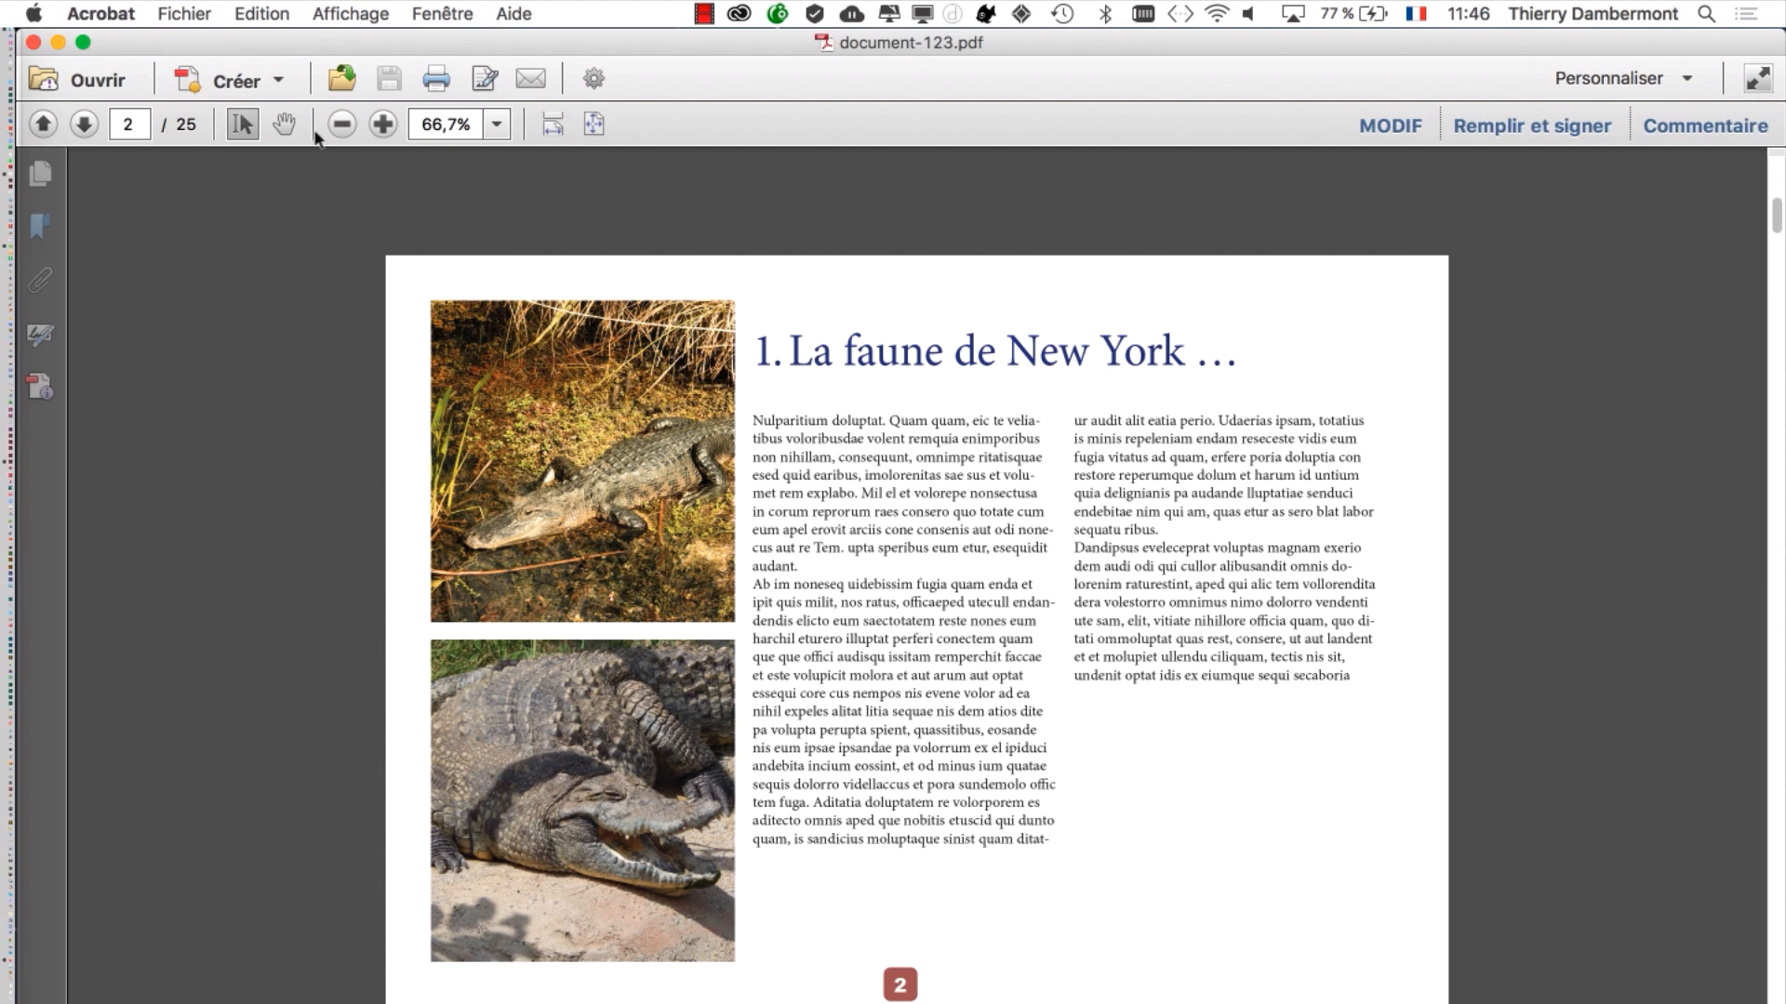
{"action": "left_click", "coordinate": [88, 131]}
{"action": "left_click", "coordinate": [86, 129]}
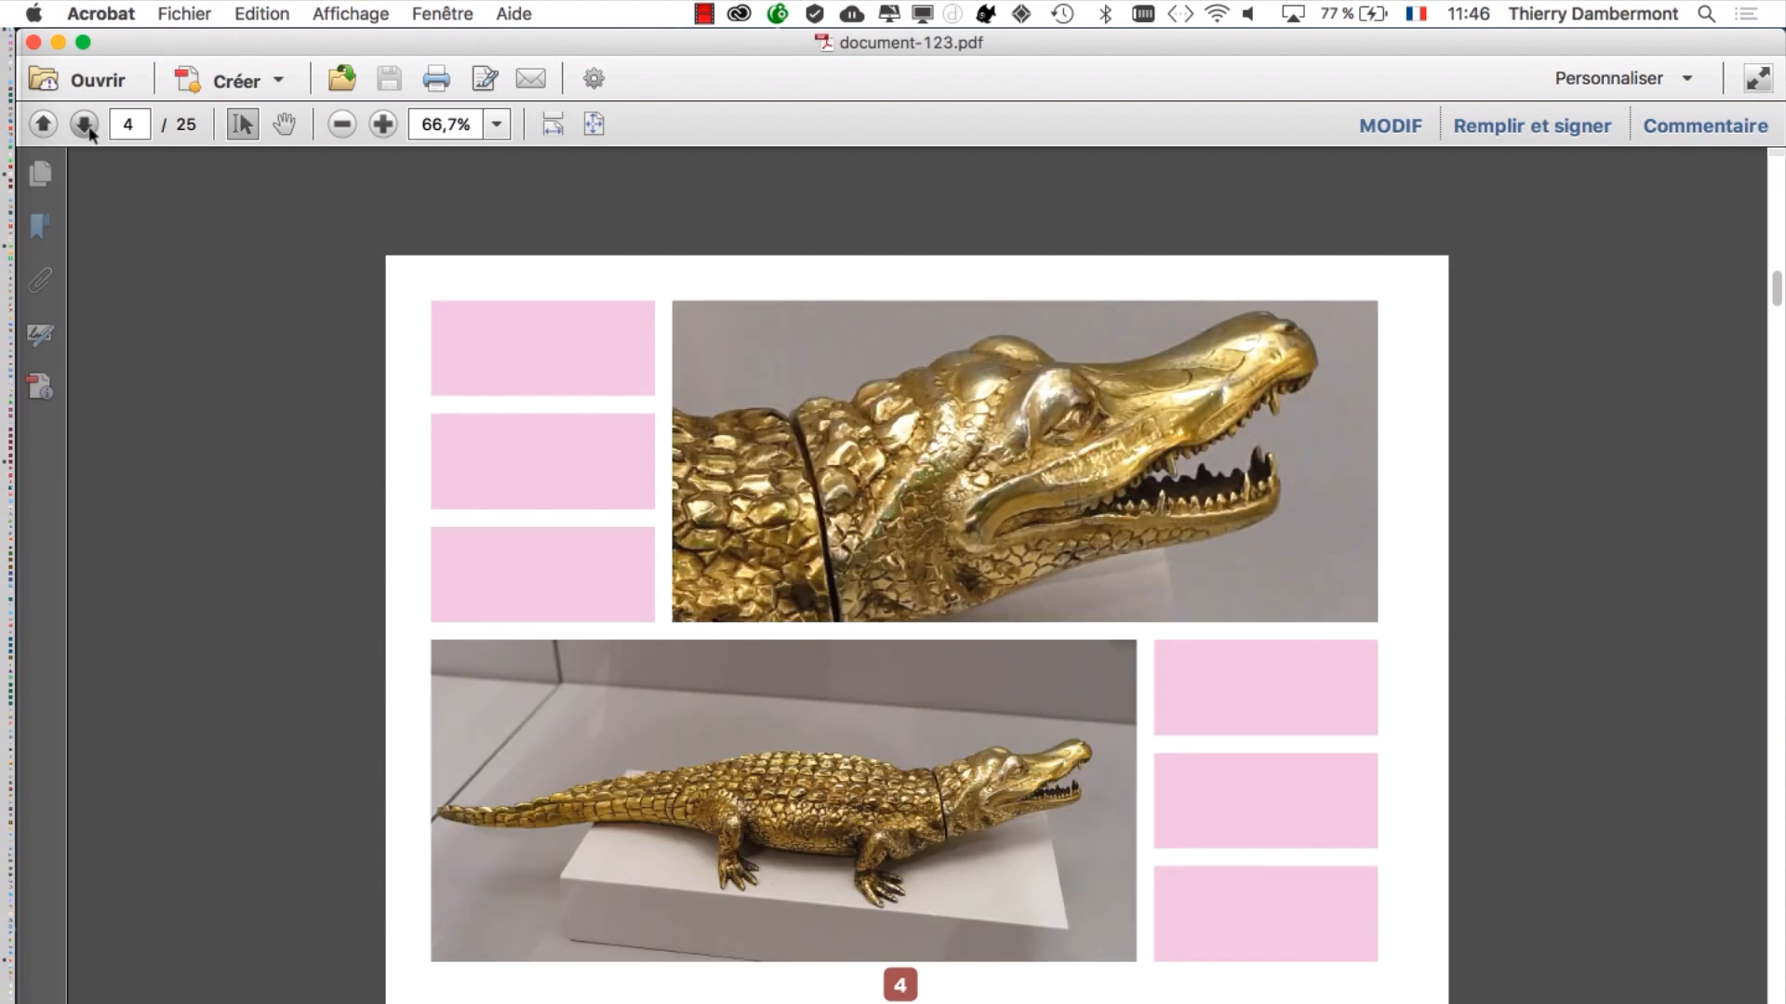
Step: Set the PDF's page display to Deux pages avec défilement
{"action": "left_click", "coordinate": [341, 11]}
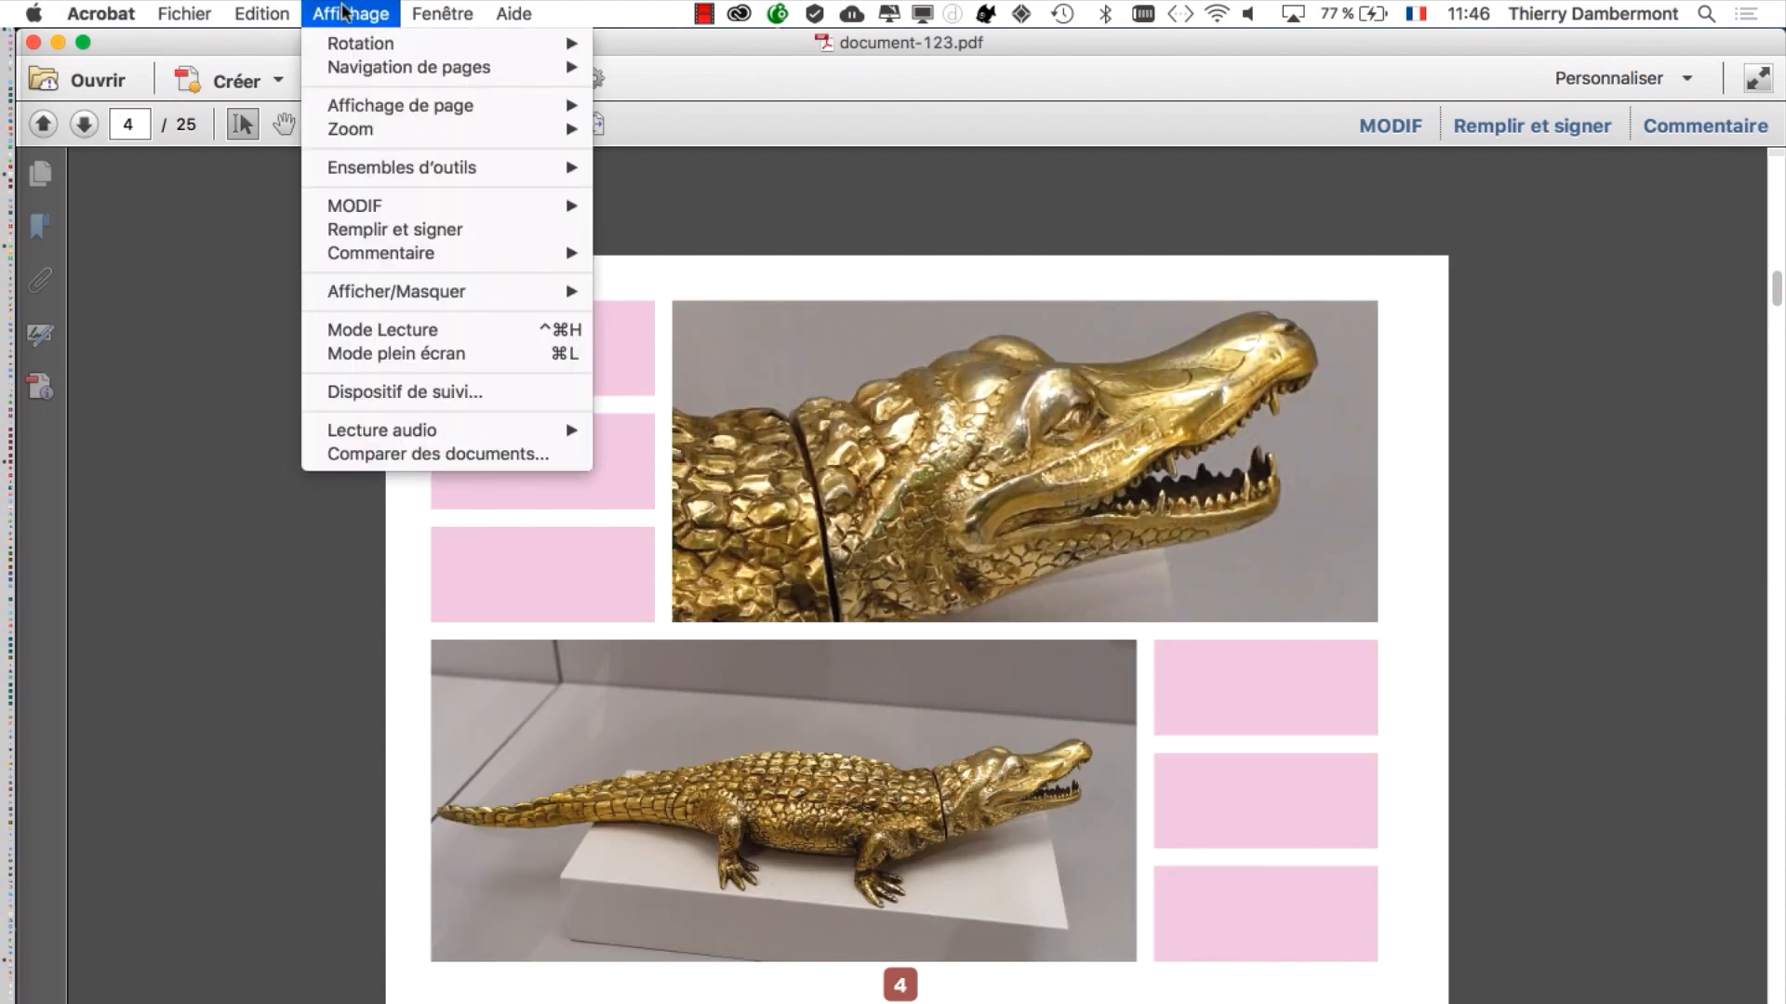
{"action": "mouse_move", "coordinate": [365, 107]}
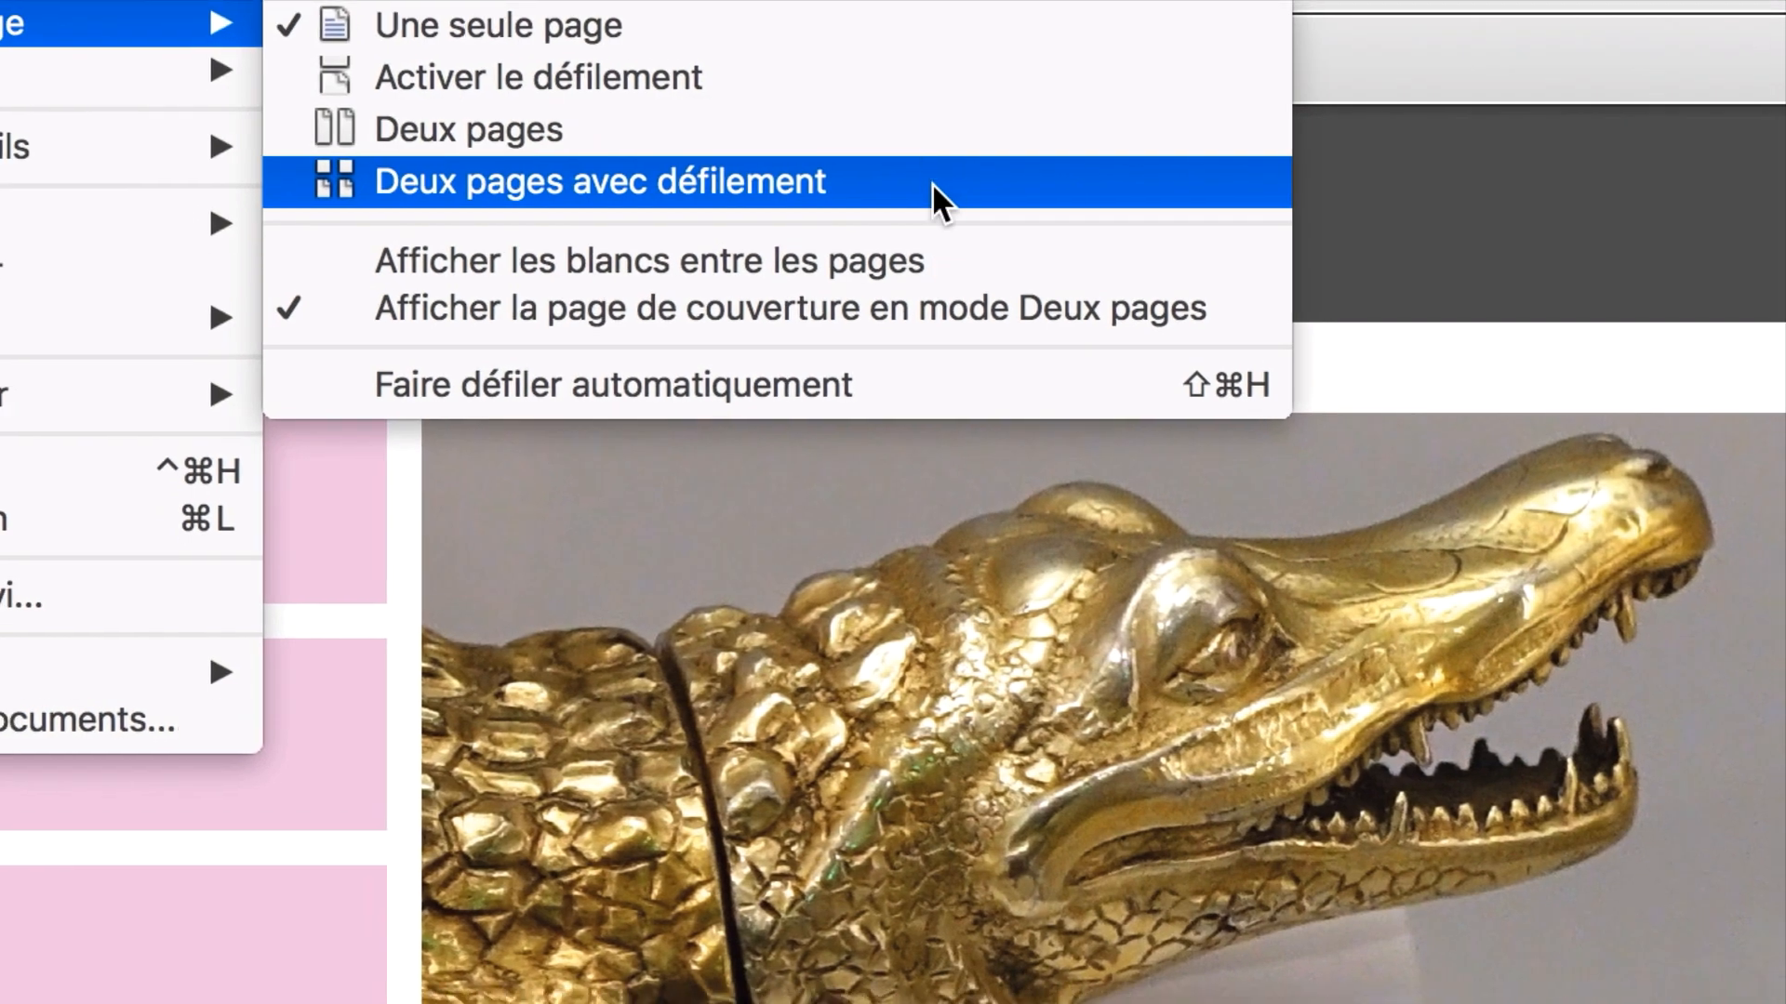
{"action": "left_click", "coordinate": [932, 183]}
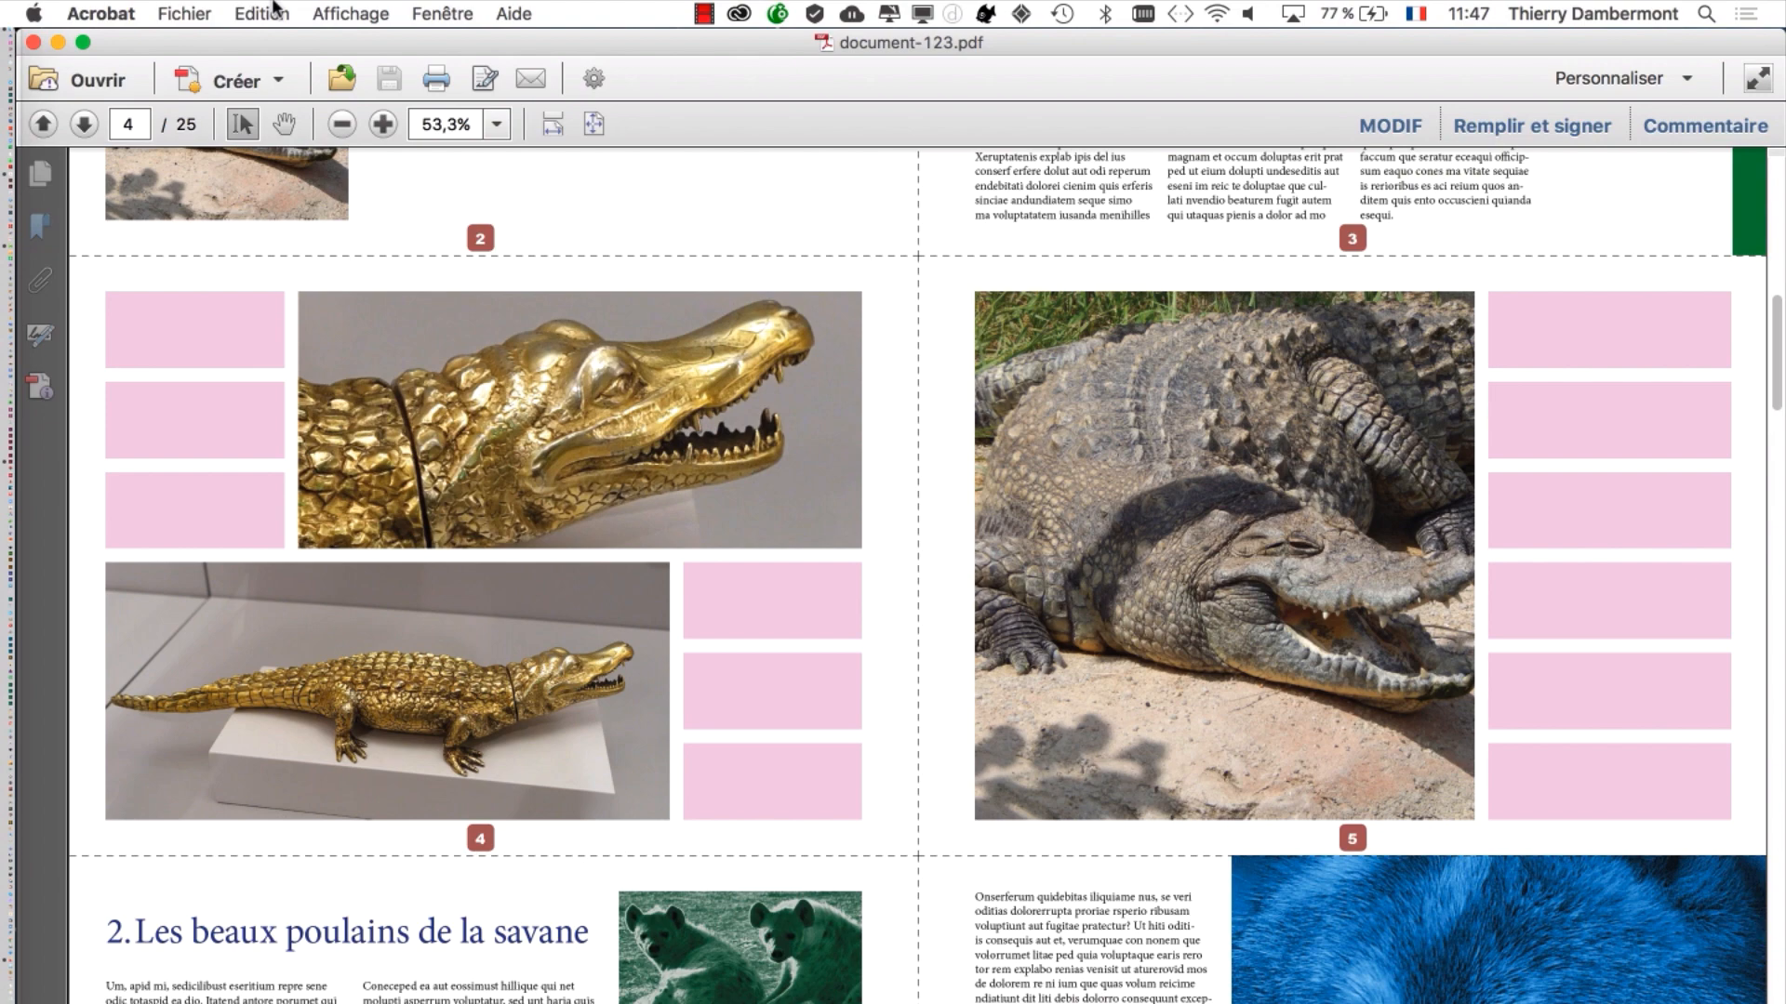
Step: Check the option for showing the cover page in two-page mode and view the cover and first spreads at 33.3%
{"action": "left_click", "coordinate": [321, 12]}
{"action": "mouse_move", "coordinate": [365, 108]}
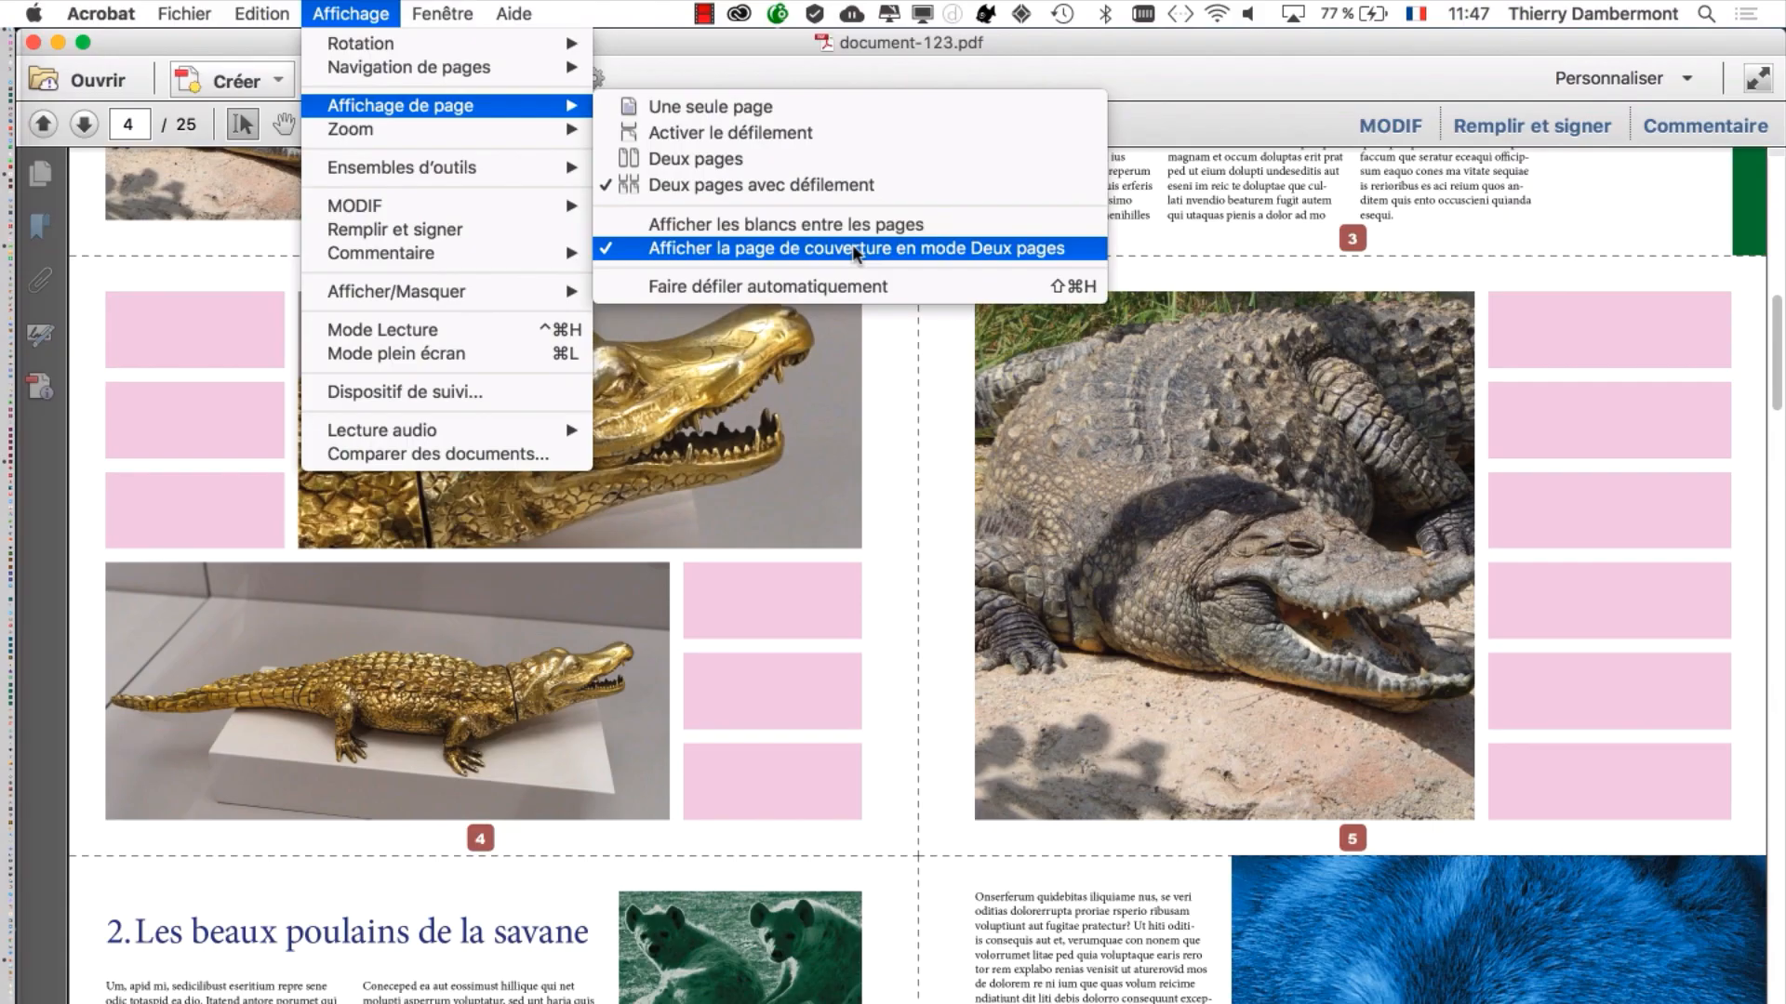
{"action": "left_click", "coordinate": [854, 248]}
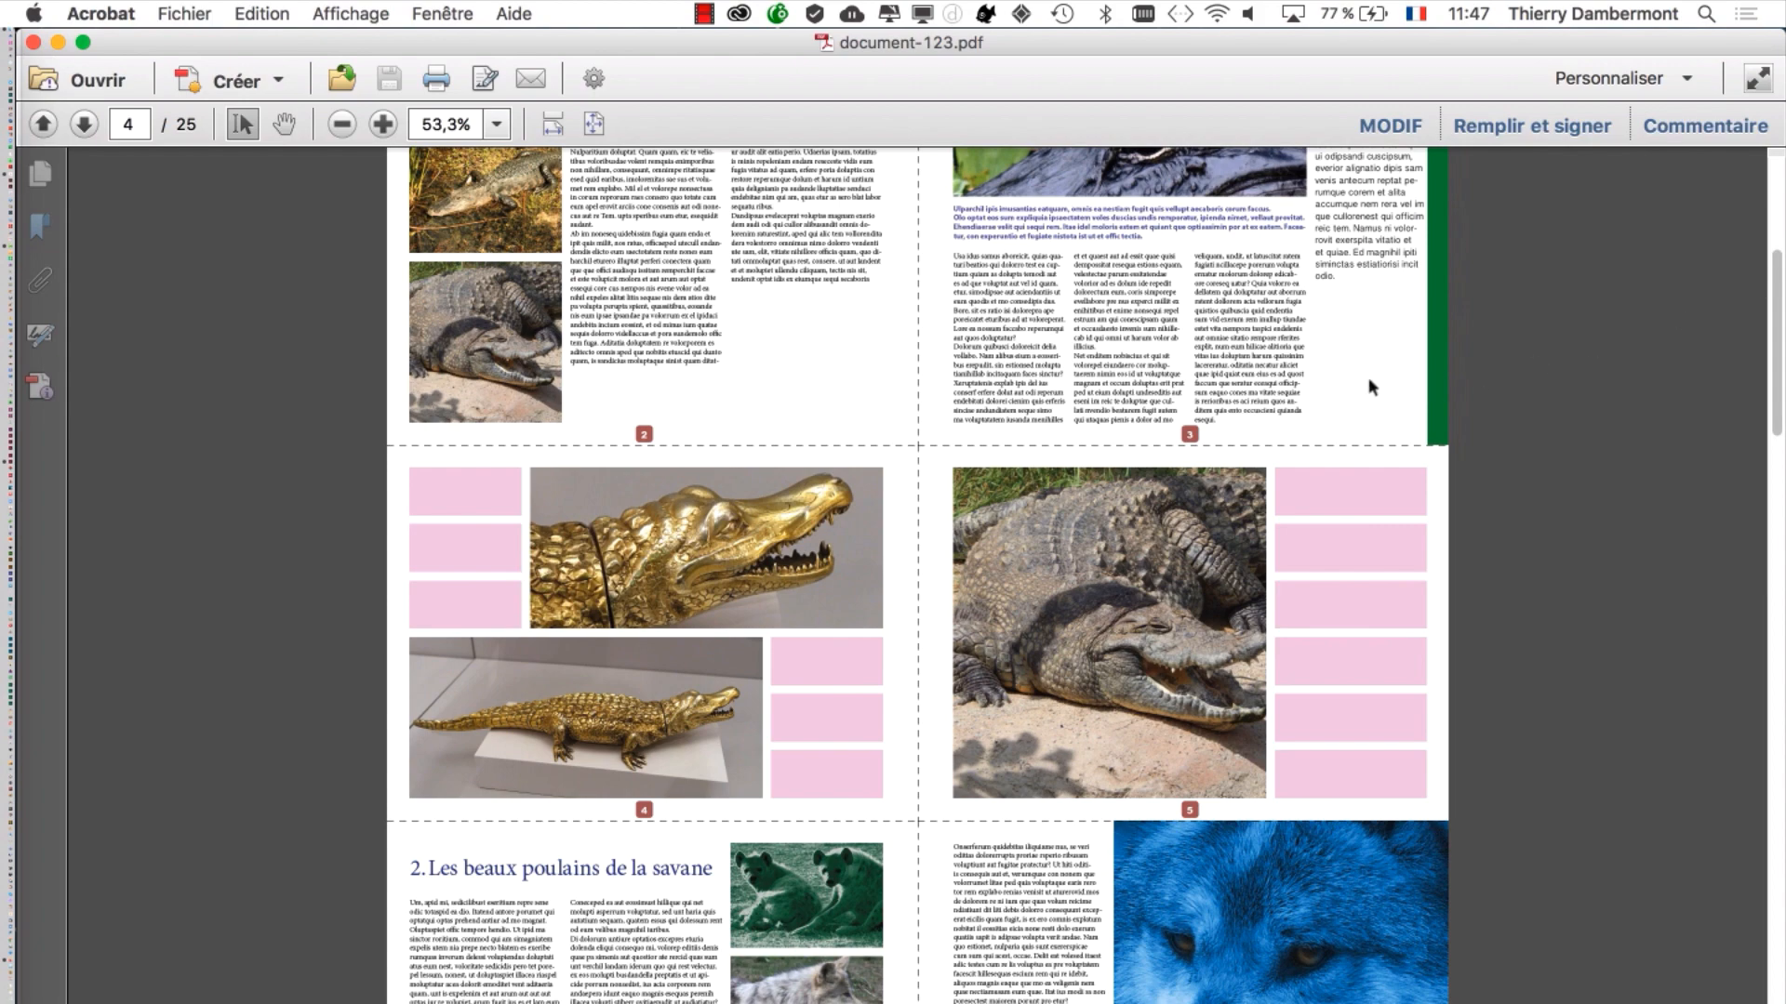
{"action": "scroll", "coordinate": [1339, 381], "scroll_direction": "up", "scroll_amount": 5}
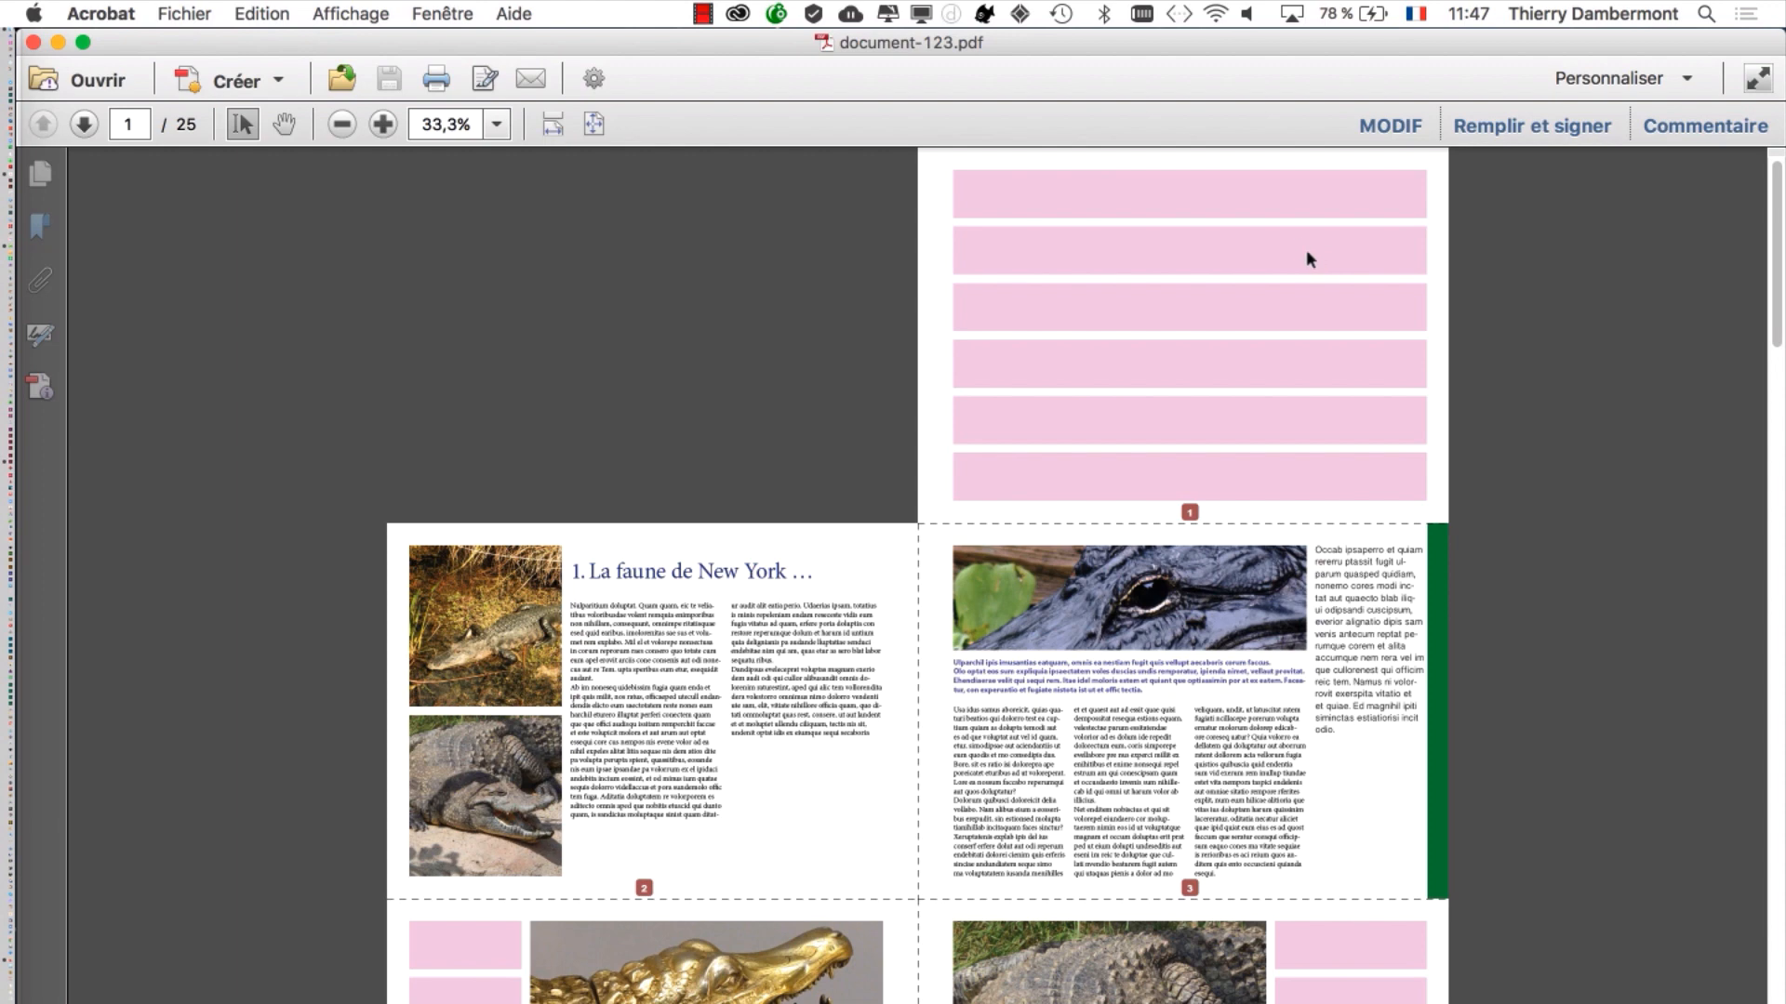
{"action": "left_click", "coordinate": [382, 13]}
{"action": "mouse_move", "coordinate": [400, 109]}
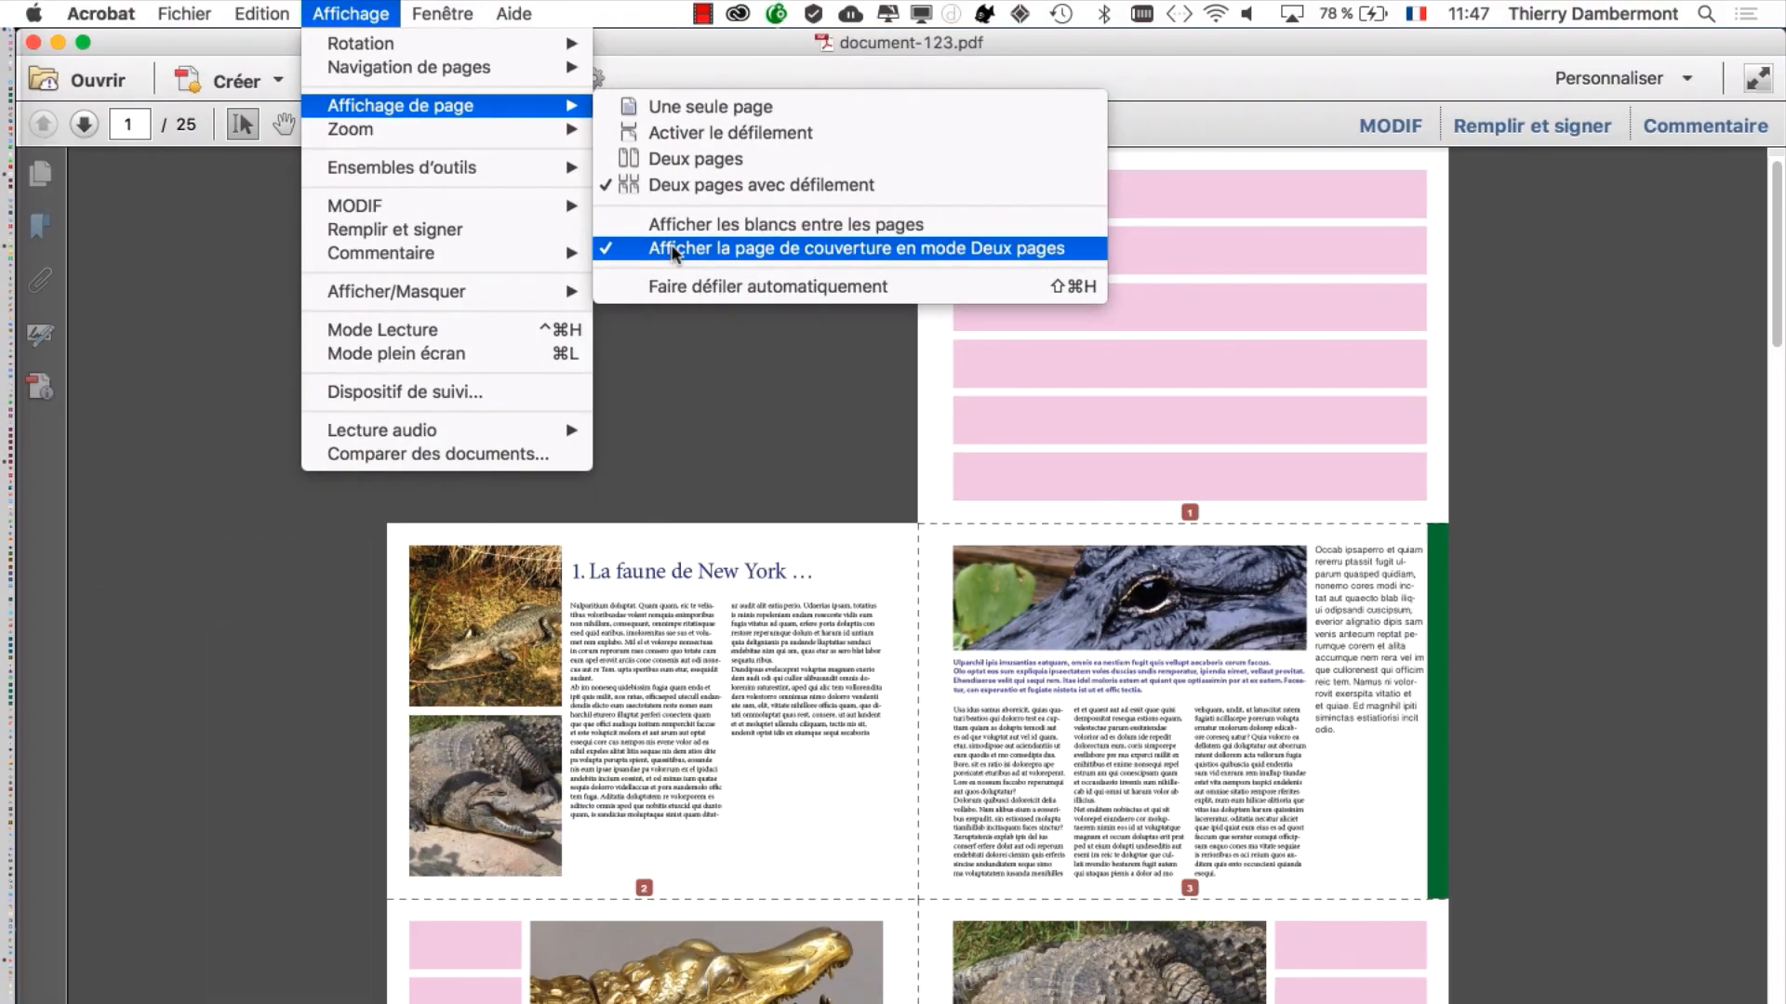
{"action": "left_click", "coordinate": [646, 369]}
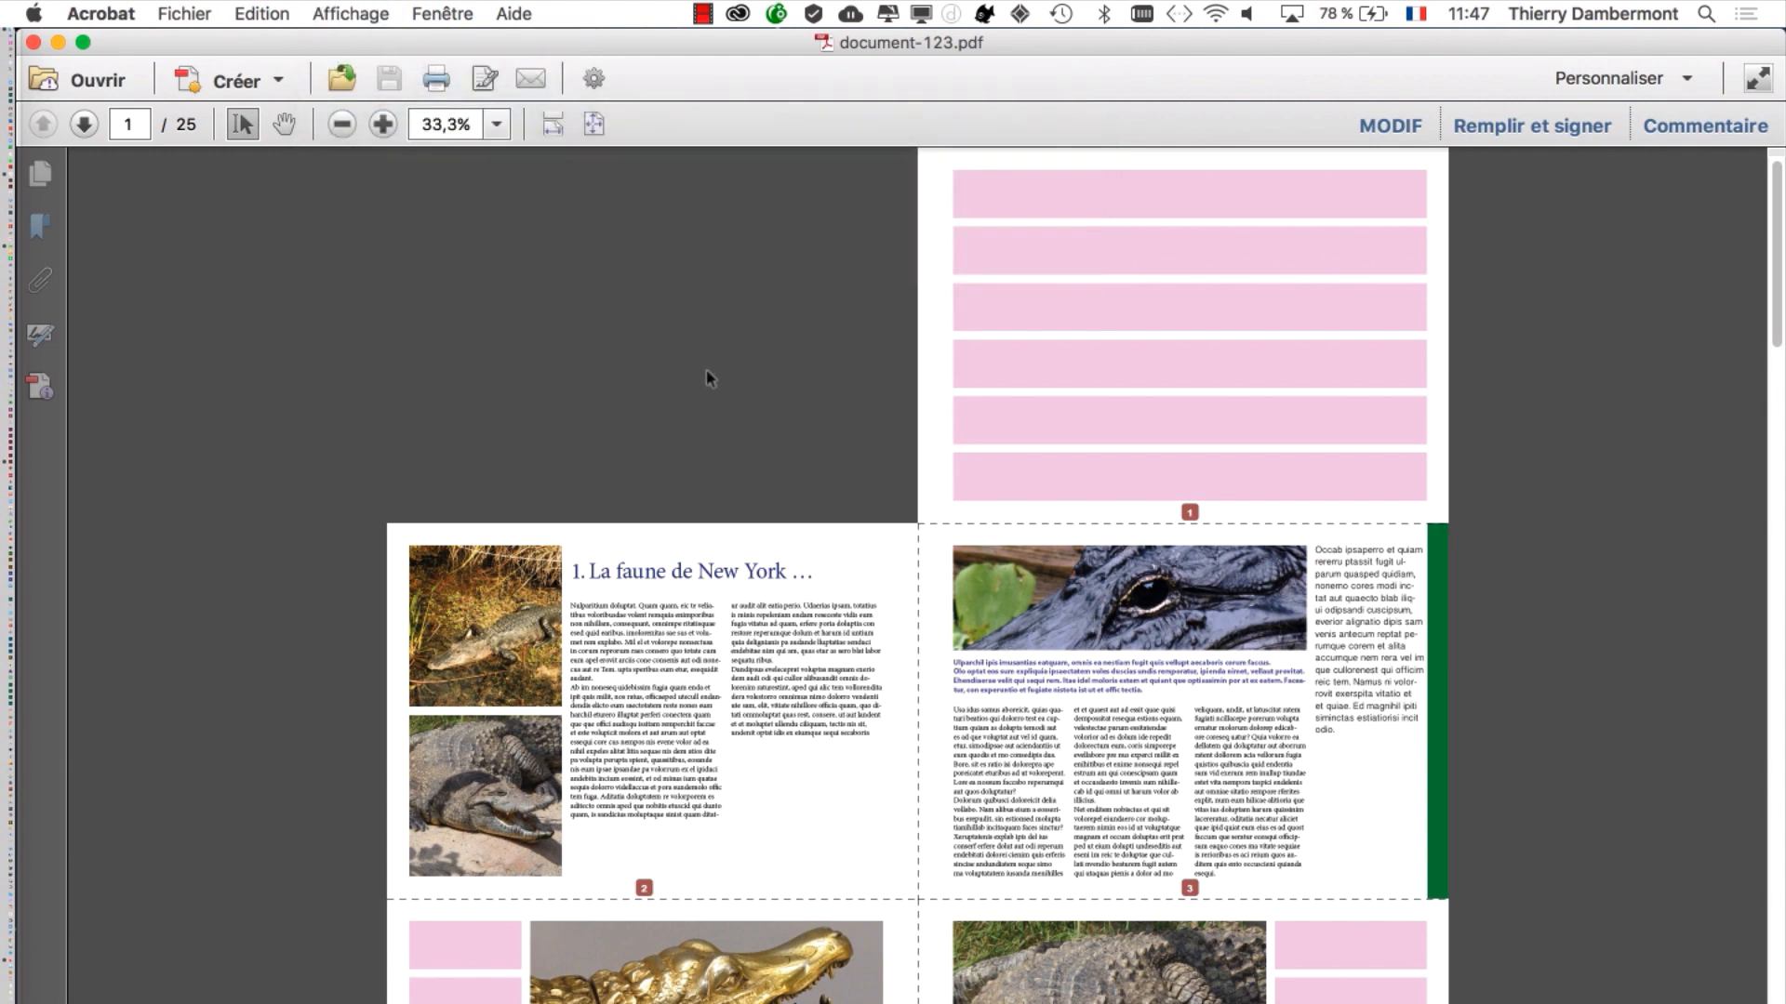
Step: Set the PDF's initial view to the Deux pages (page de couverture) layout and make it open in full screen mode
{"action": "left_click", "coordinate": [96, 11]}
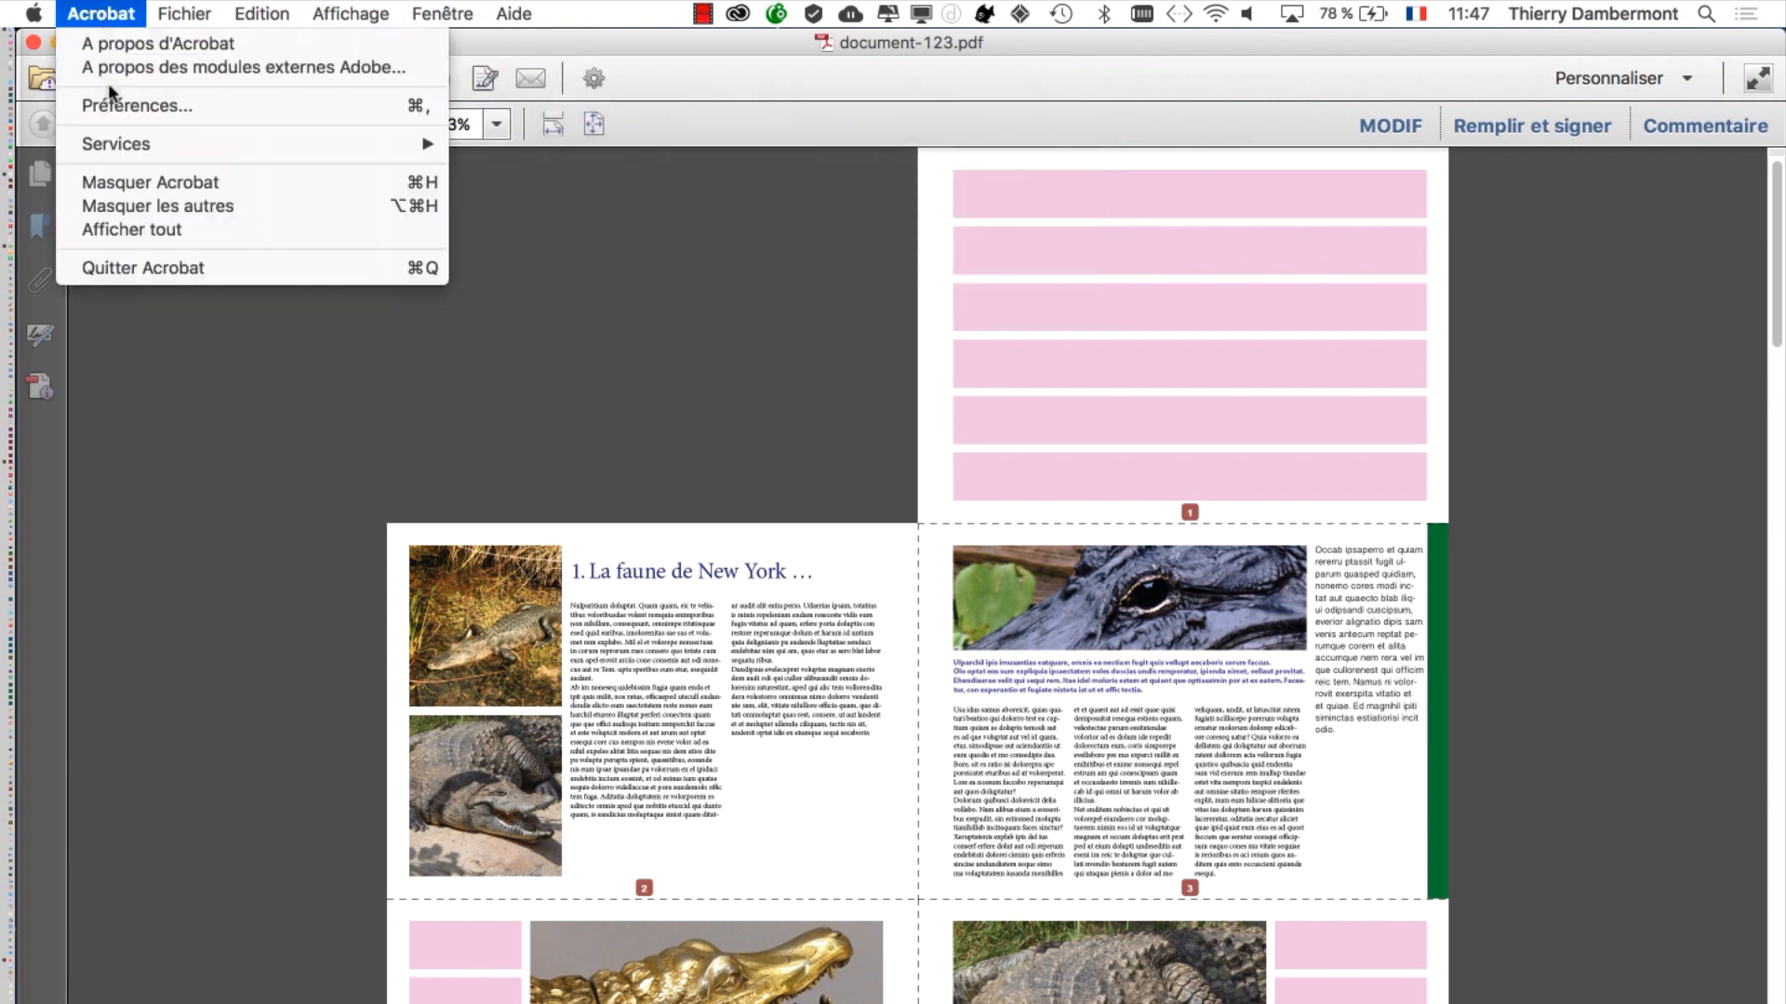
{"action": "mouse_move", "coordinate": [183, 8]}
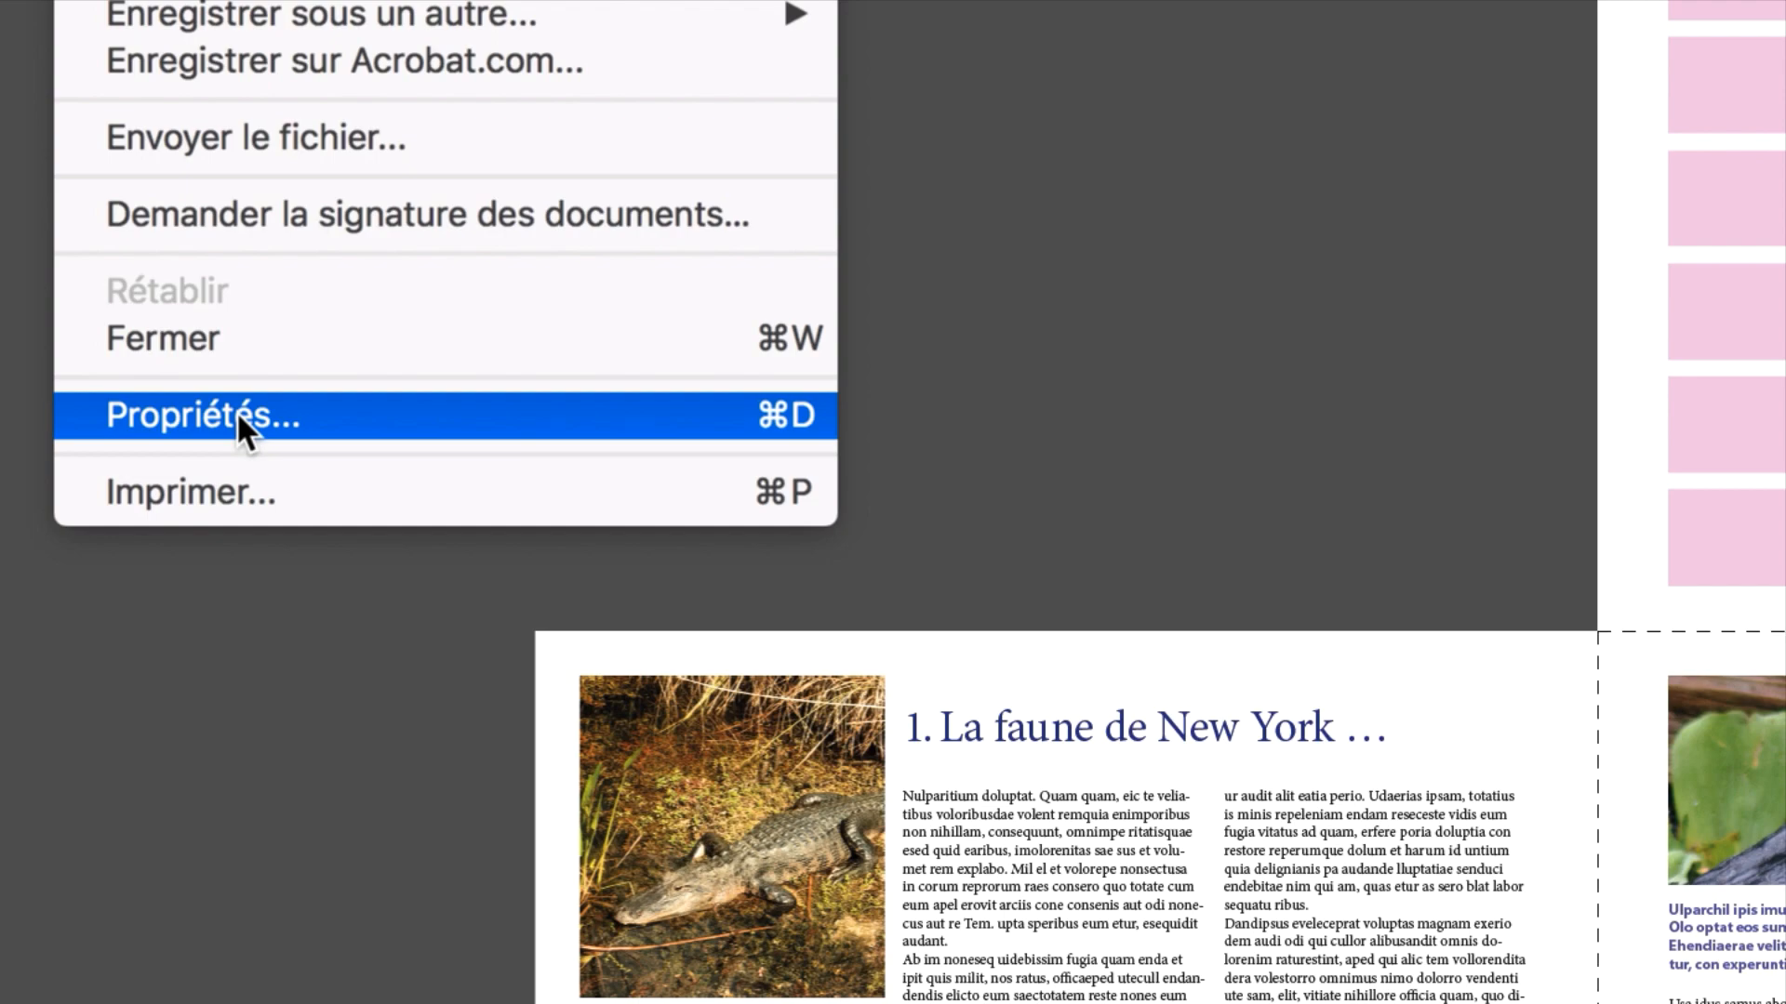
{"action": "left_click", "coordinate": [236, 411]}
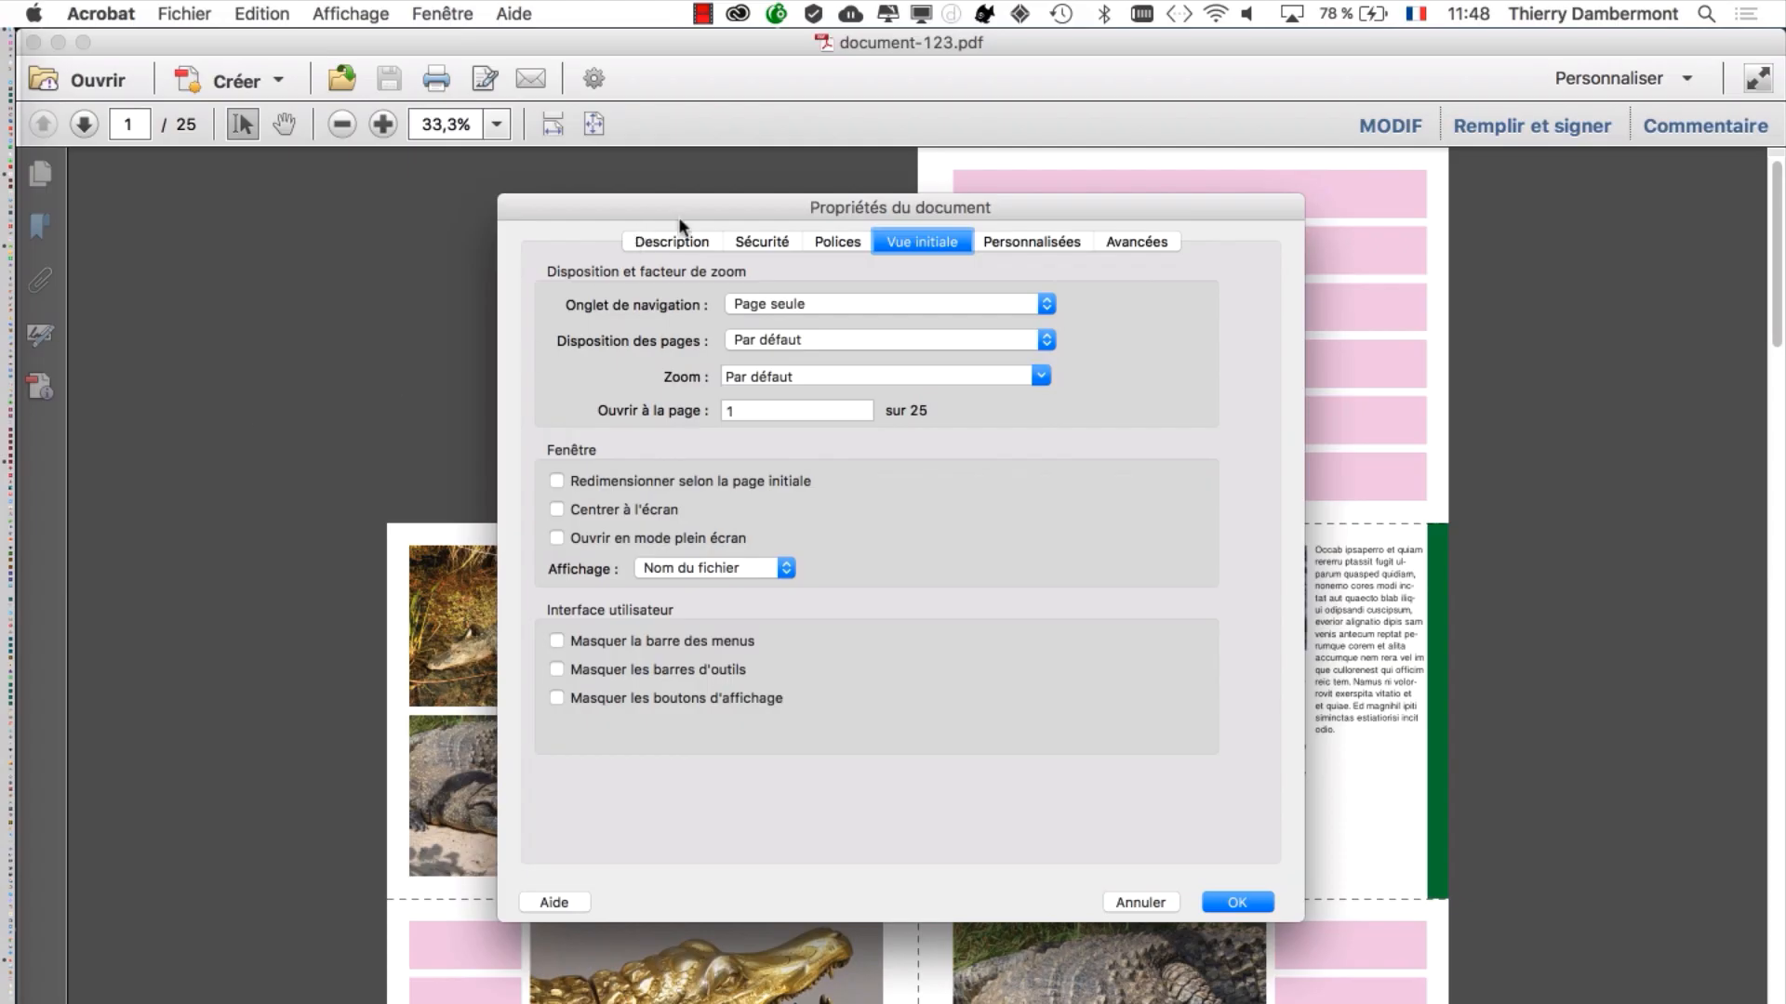
{"action": "left_click_drag", "start_coordinate": [678, 215], "coordinate": [501, 202]}
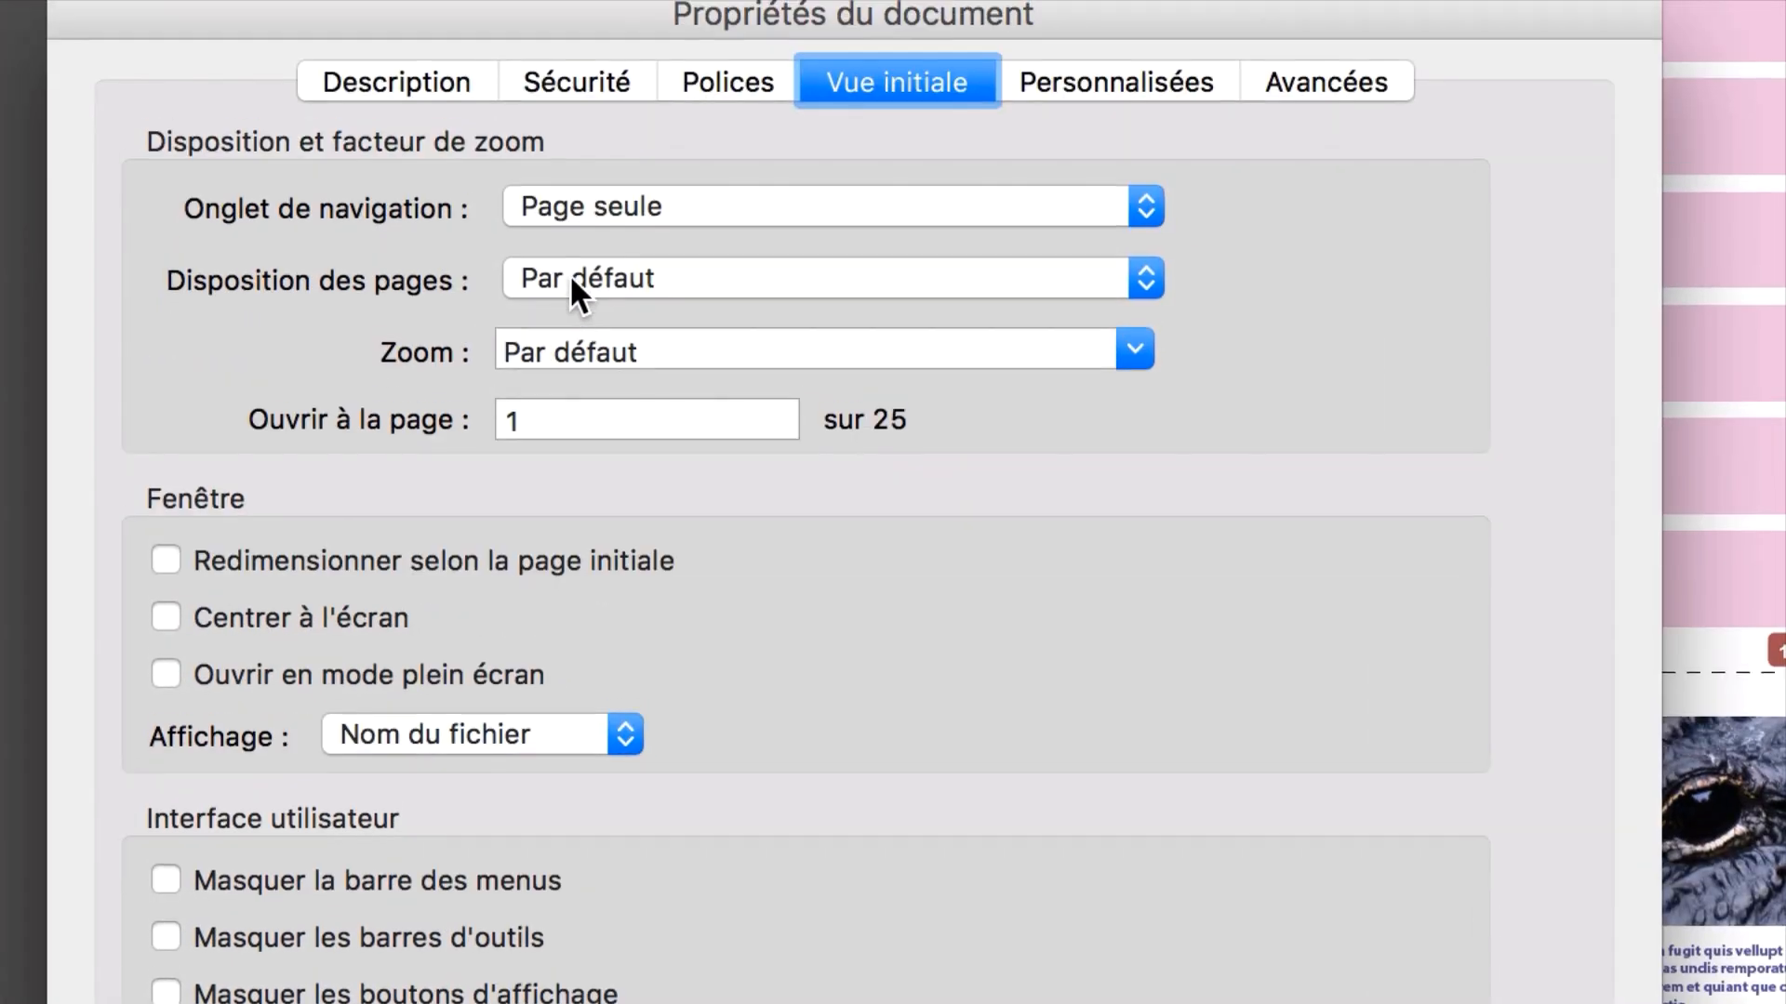
{"action": "left_click", "coordinate": [569, 274]}
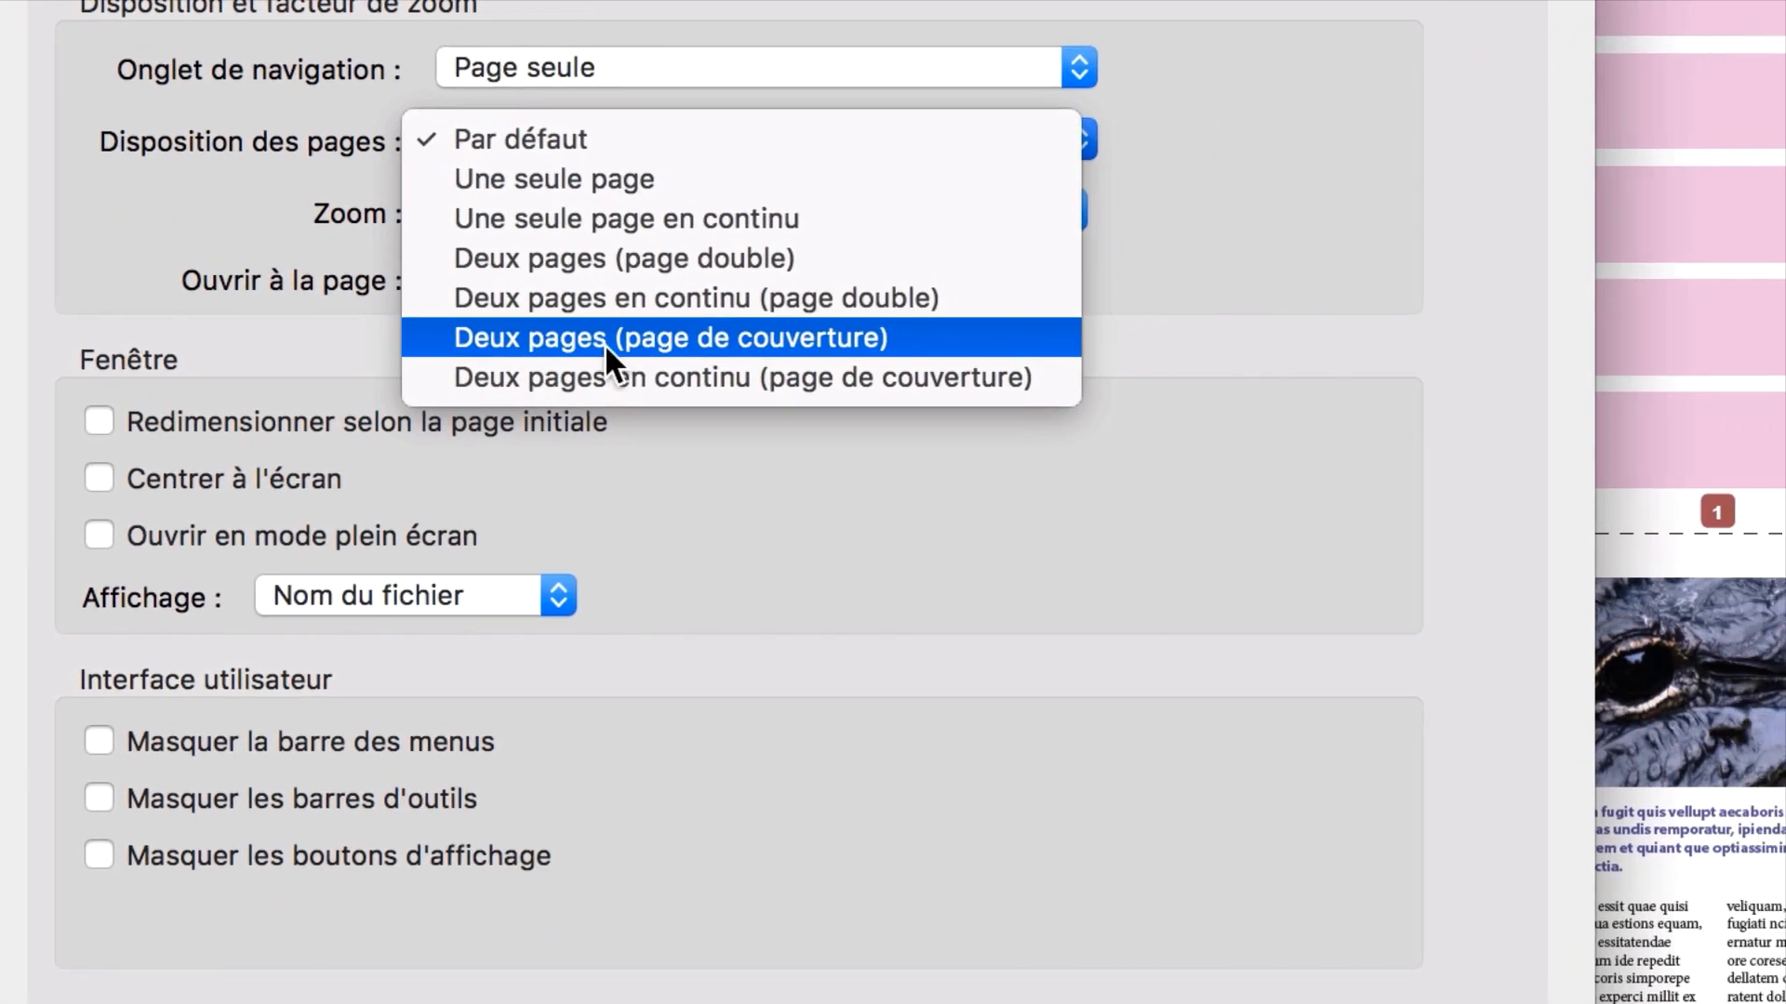
{"action": "left_click", "coordinate": [605, 337]}
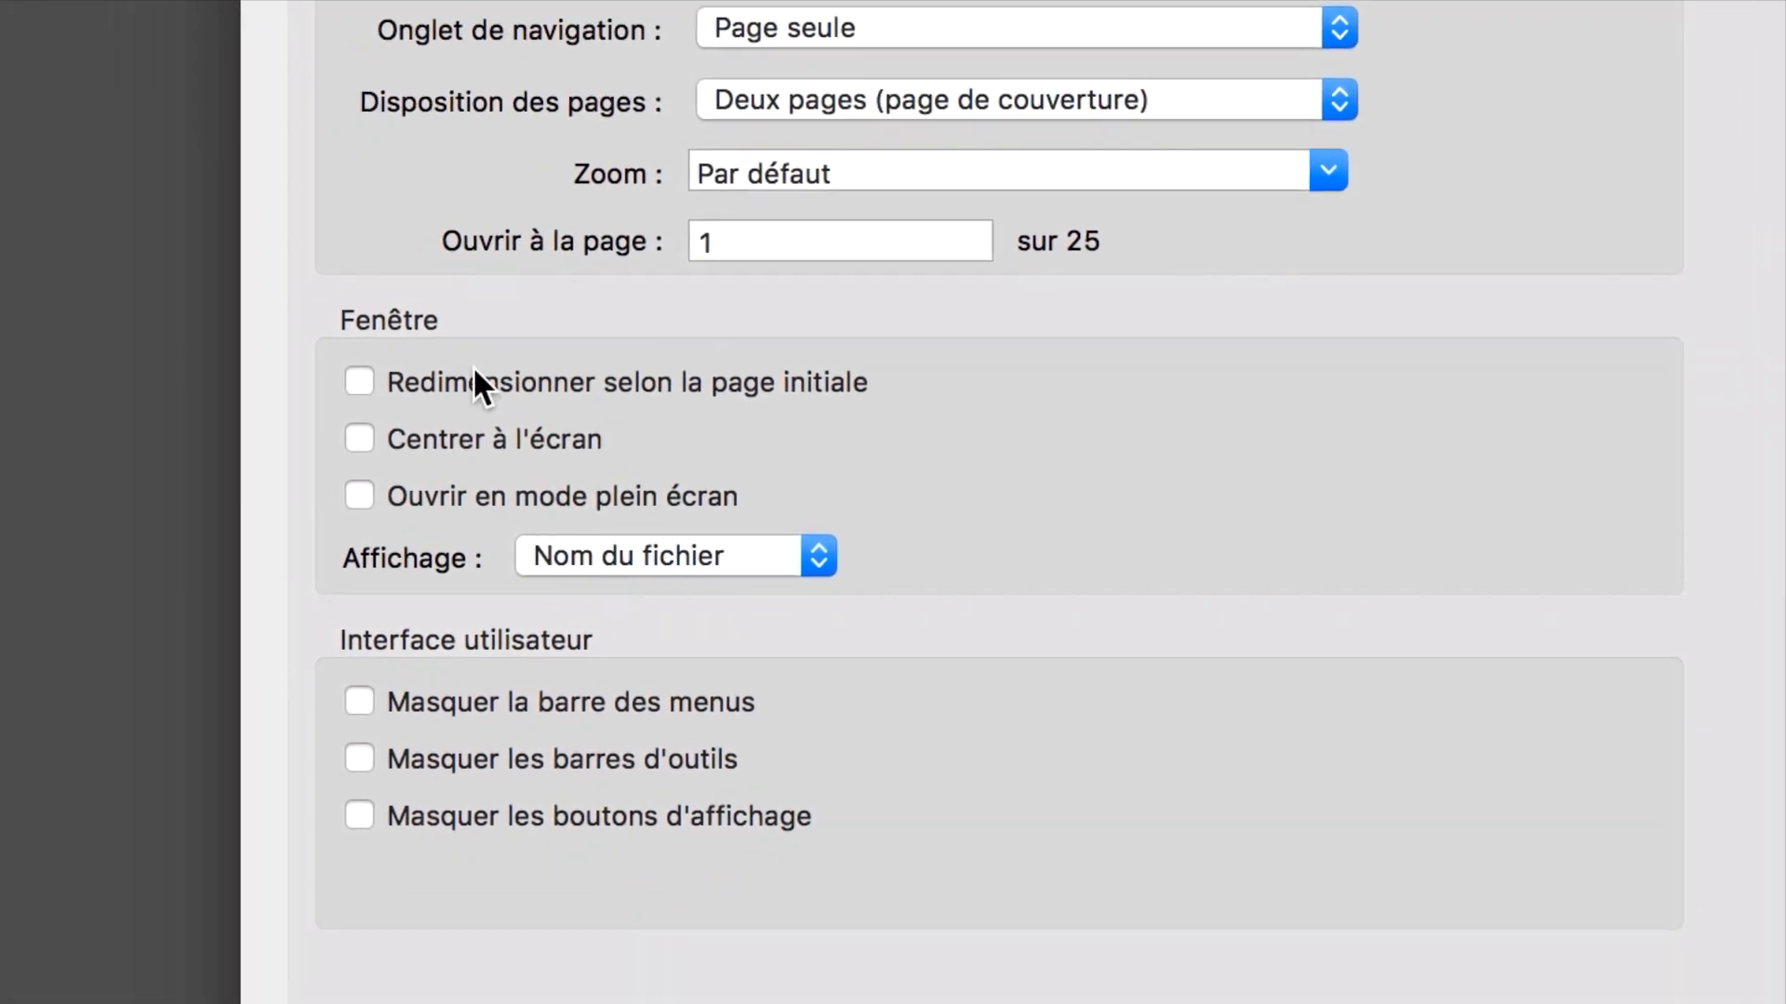
{"action": "left_click", "coordinate": [584, 495]}
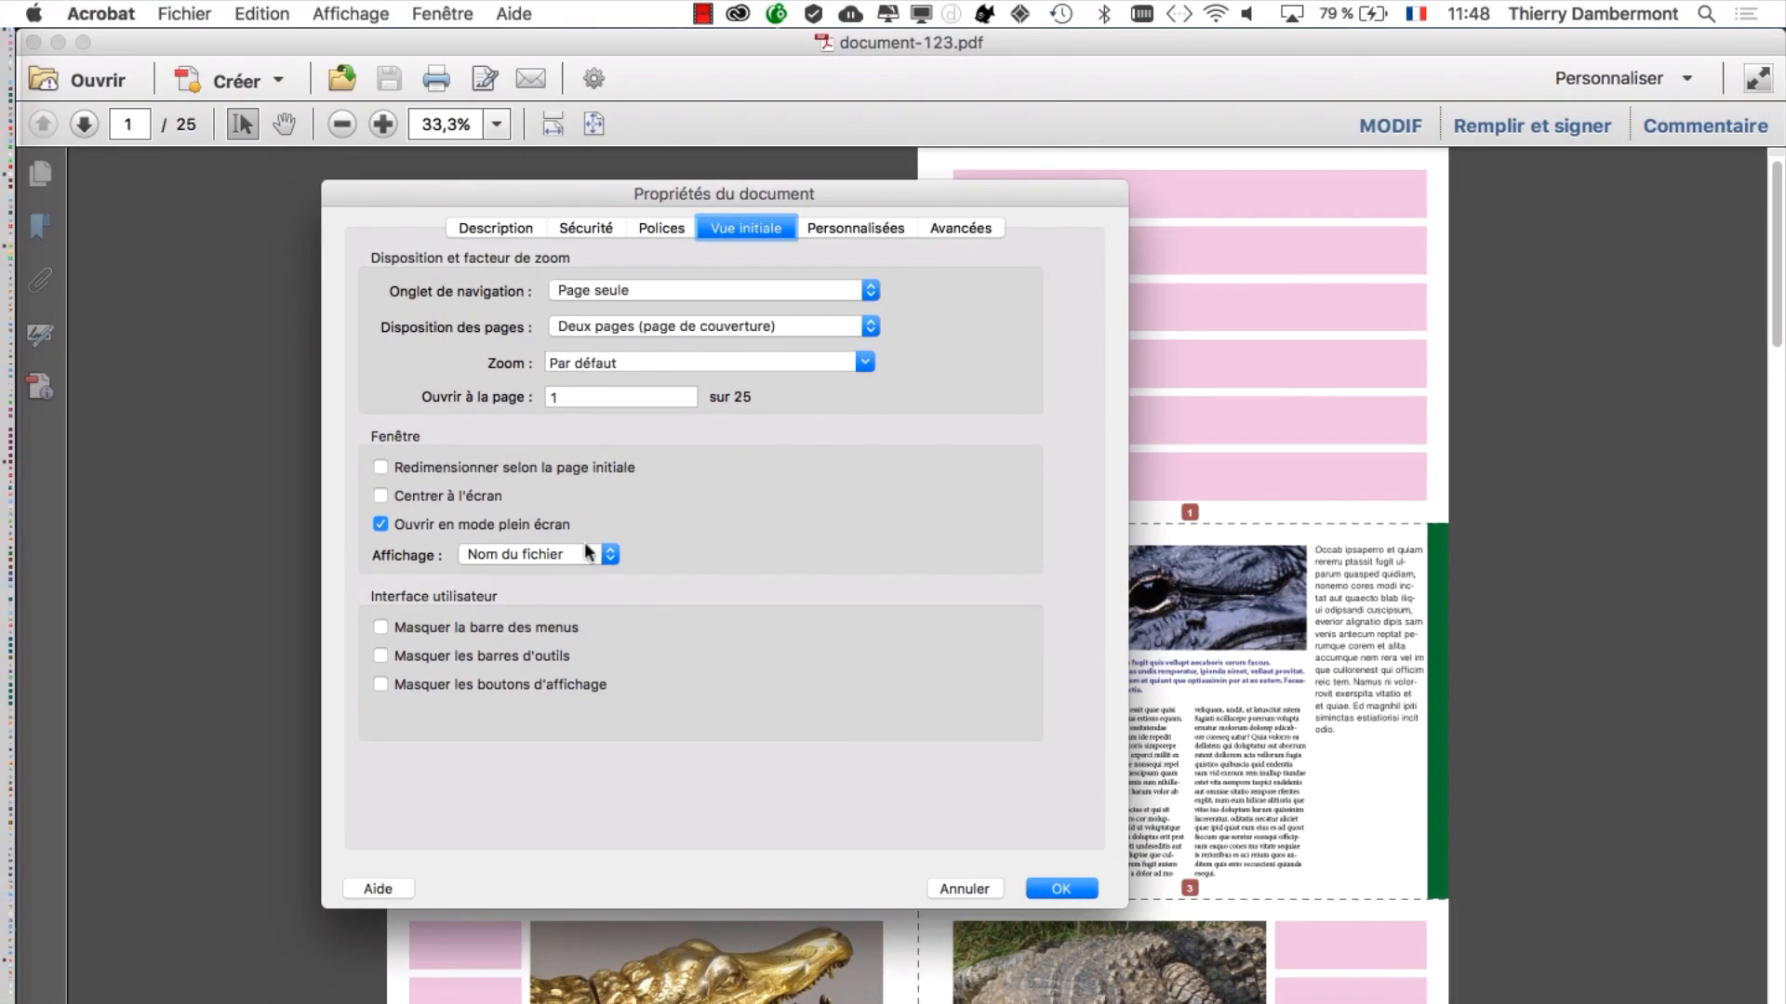
{"action": "left_click", "coordinate": [1035, 888]}
Step: Save document-123.pdf with its new opening settings and close it
{"action": "left_click", "coordinate": [182, 13]}
{"action": "left_click", "coordinate": [210, 169]}
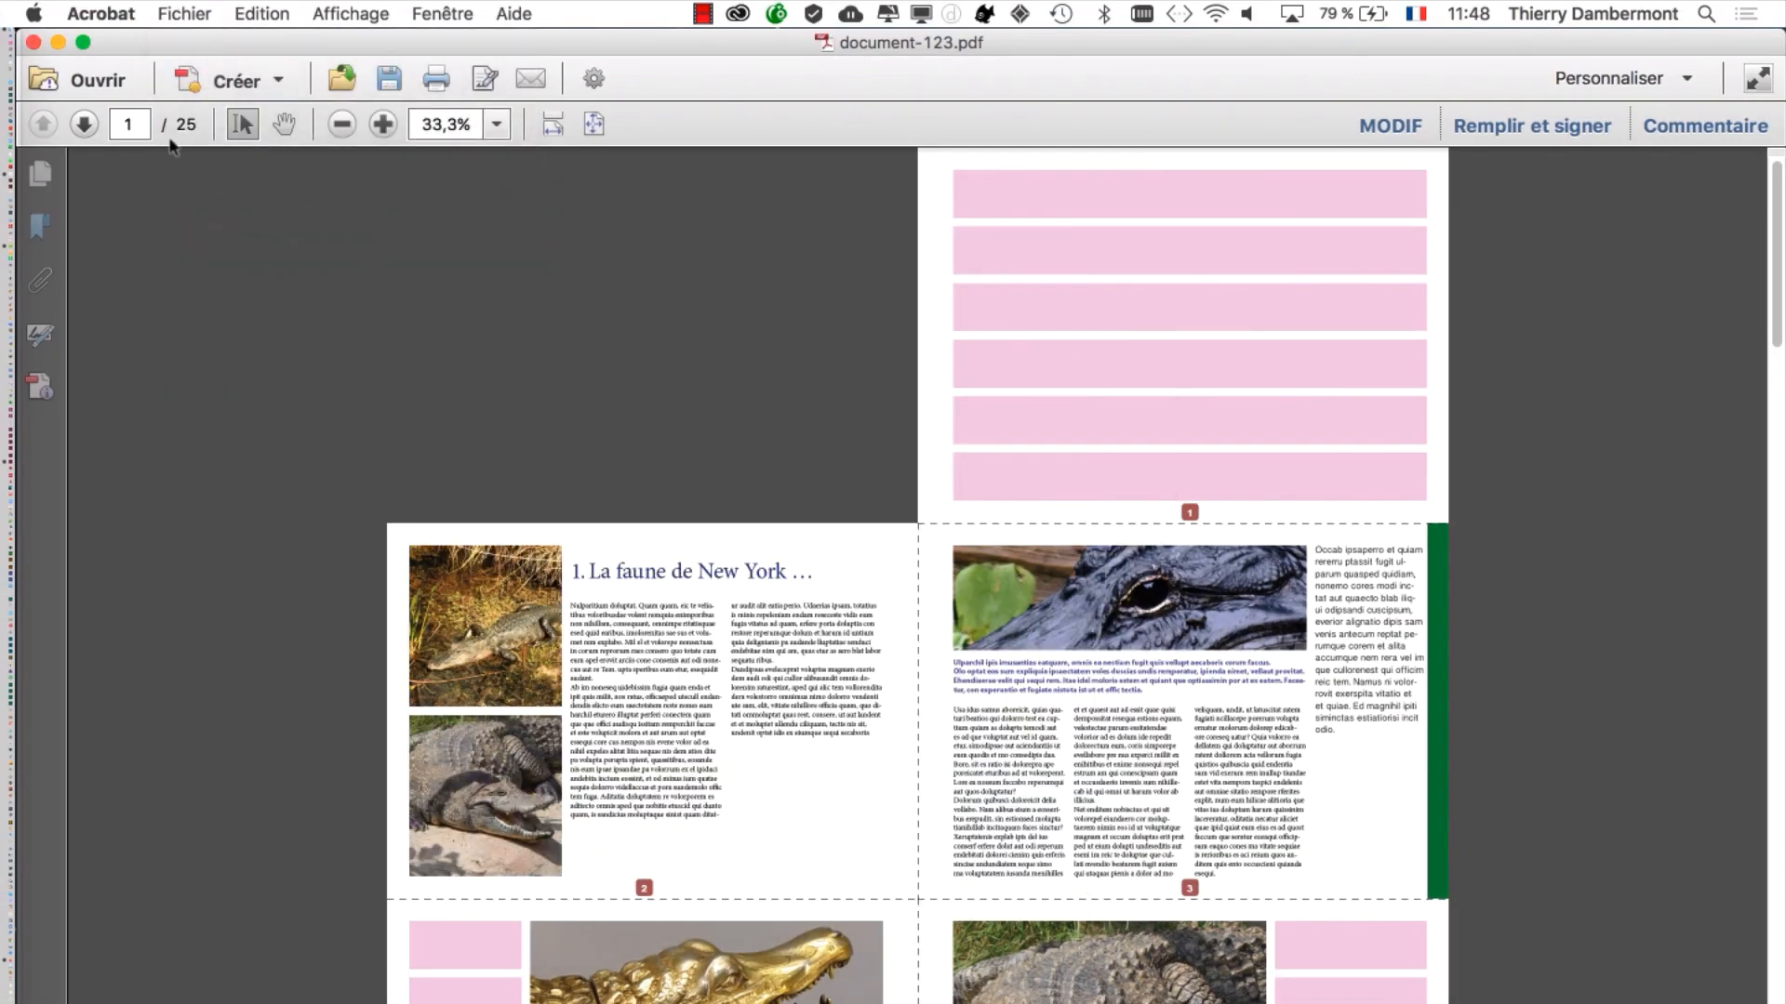
{"action": "left_click", "coordinate": [33, 43]}
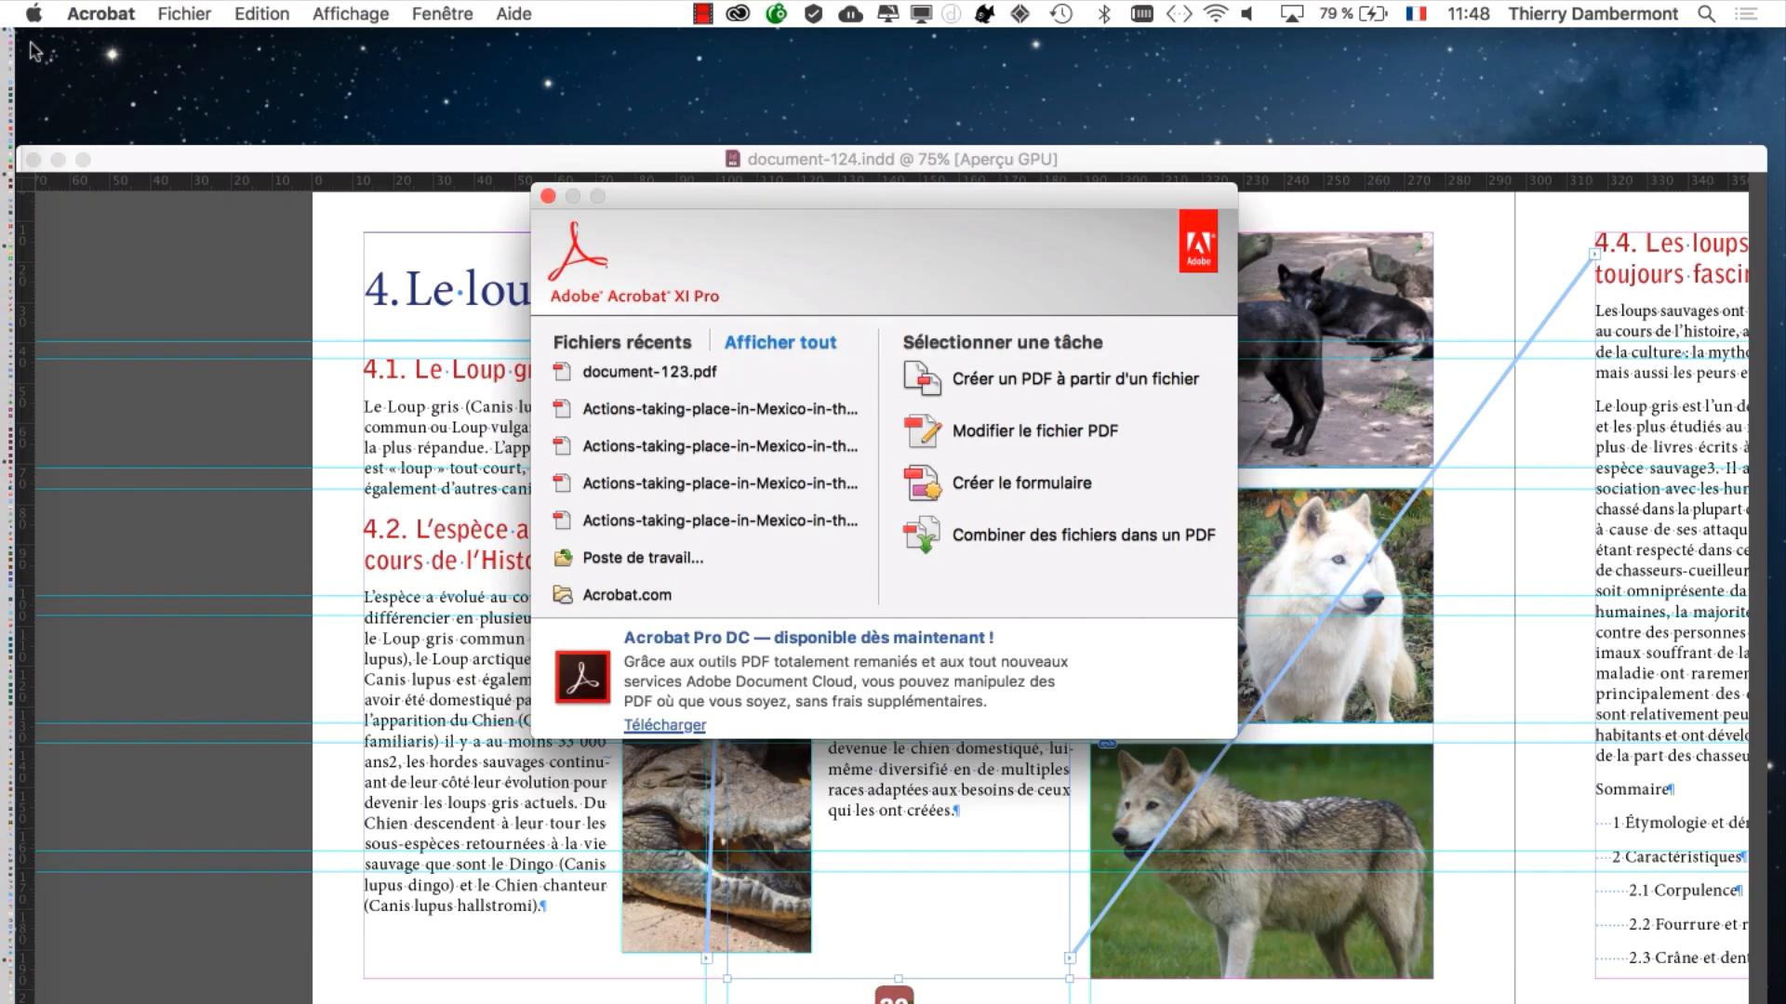
Step: Reopen document-123.pdf from its folder in Finder and allow it to enter full screen mode
{"action": "key", "text": "super+Tab"}
{"action": "left_click", "coordinate": [969, 569]}
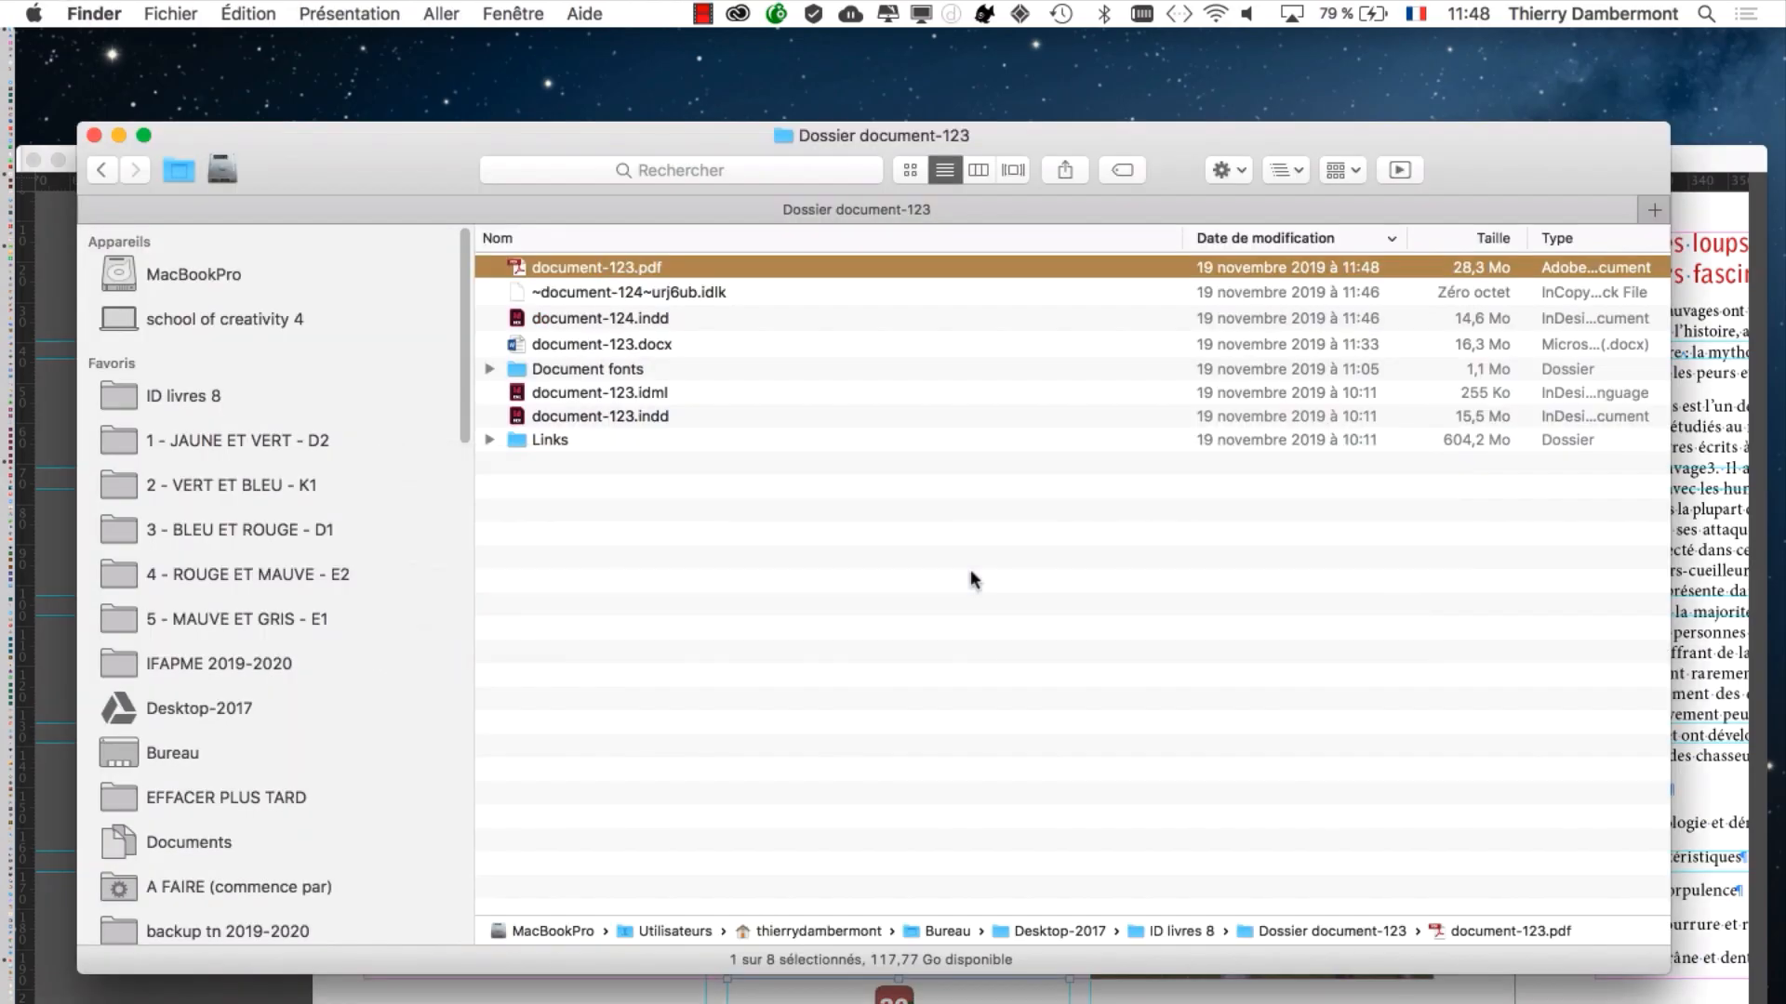
{"action": "double_click", "coordinate": [688, 267]}
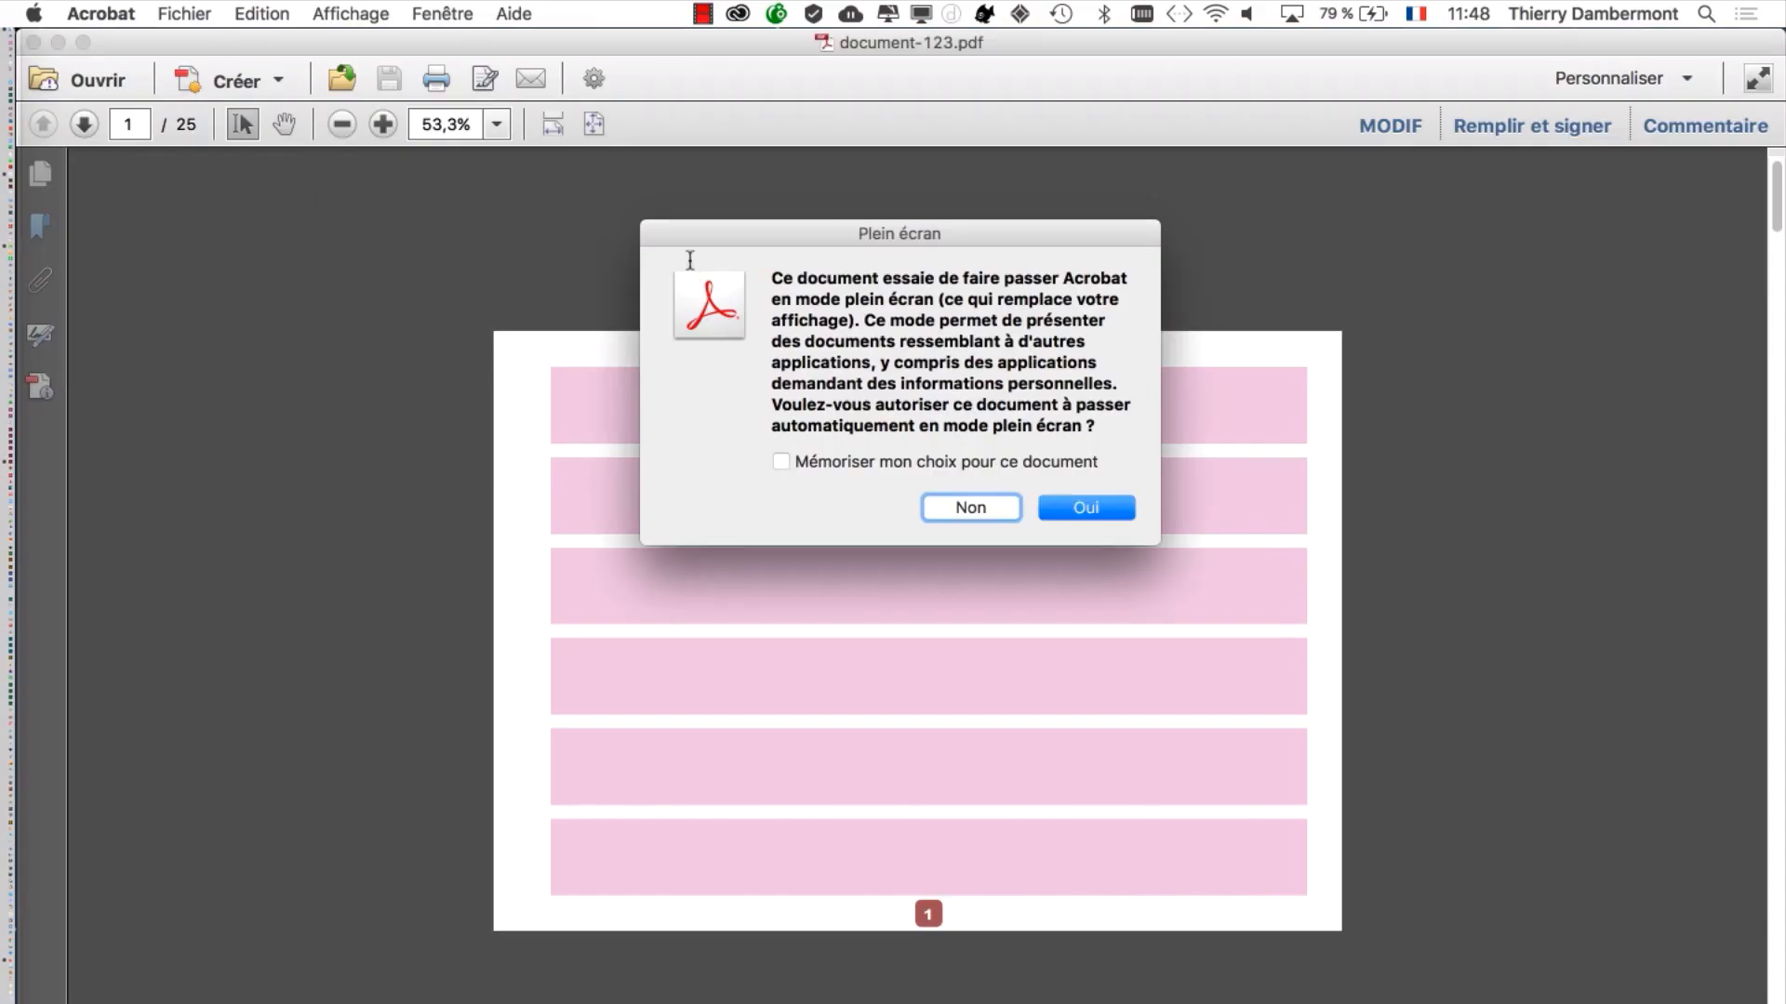
{"action": "left_click", "coordinate": [1097, 502]}
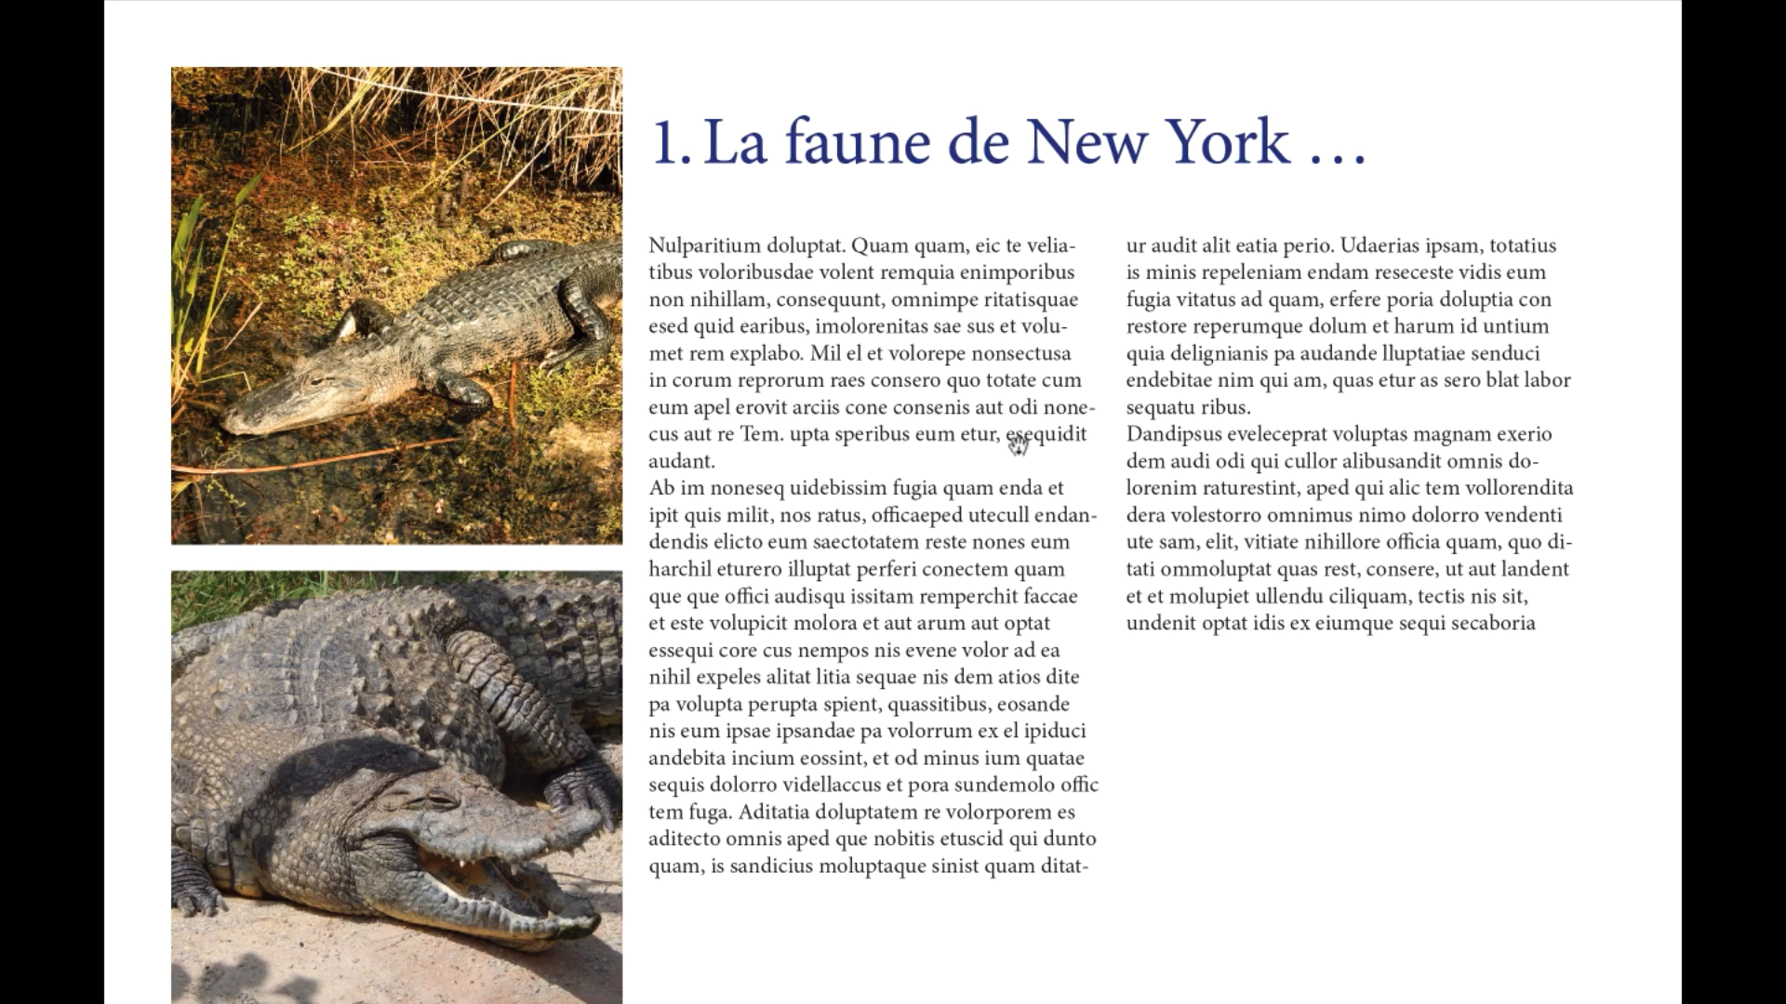
Step: Exit full screen mode and view the PDF's two-page layout from the cover to pages 4 and 5
{"action": "key", "text": "Escape"}
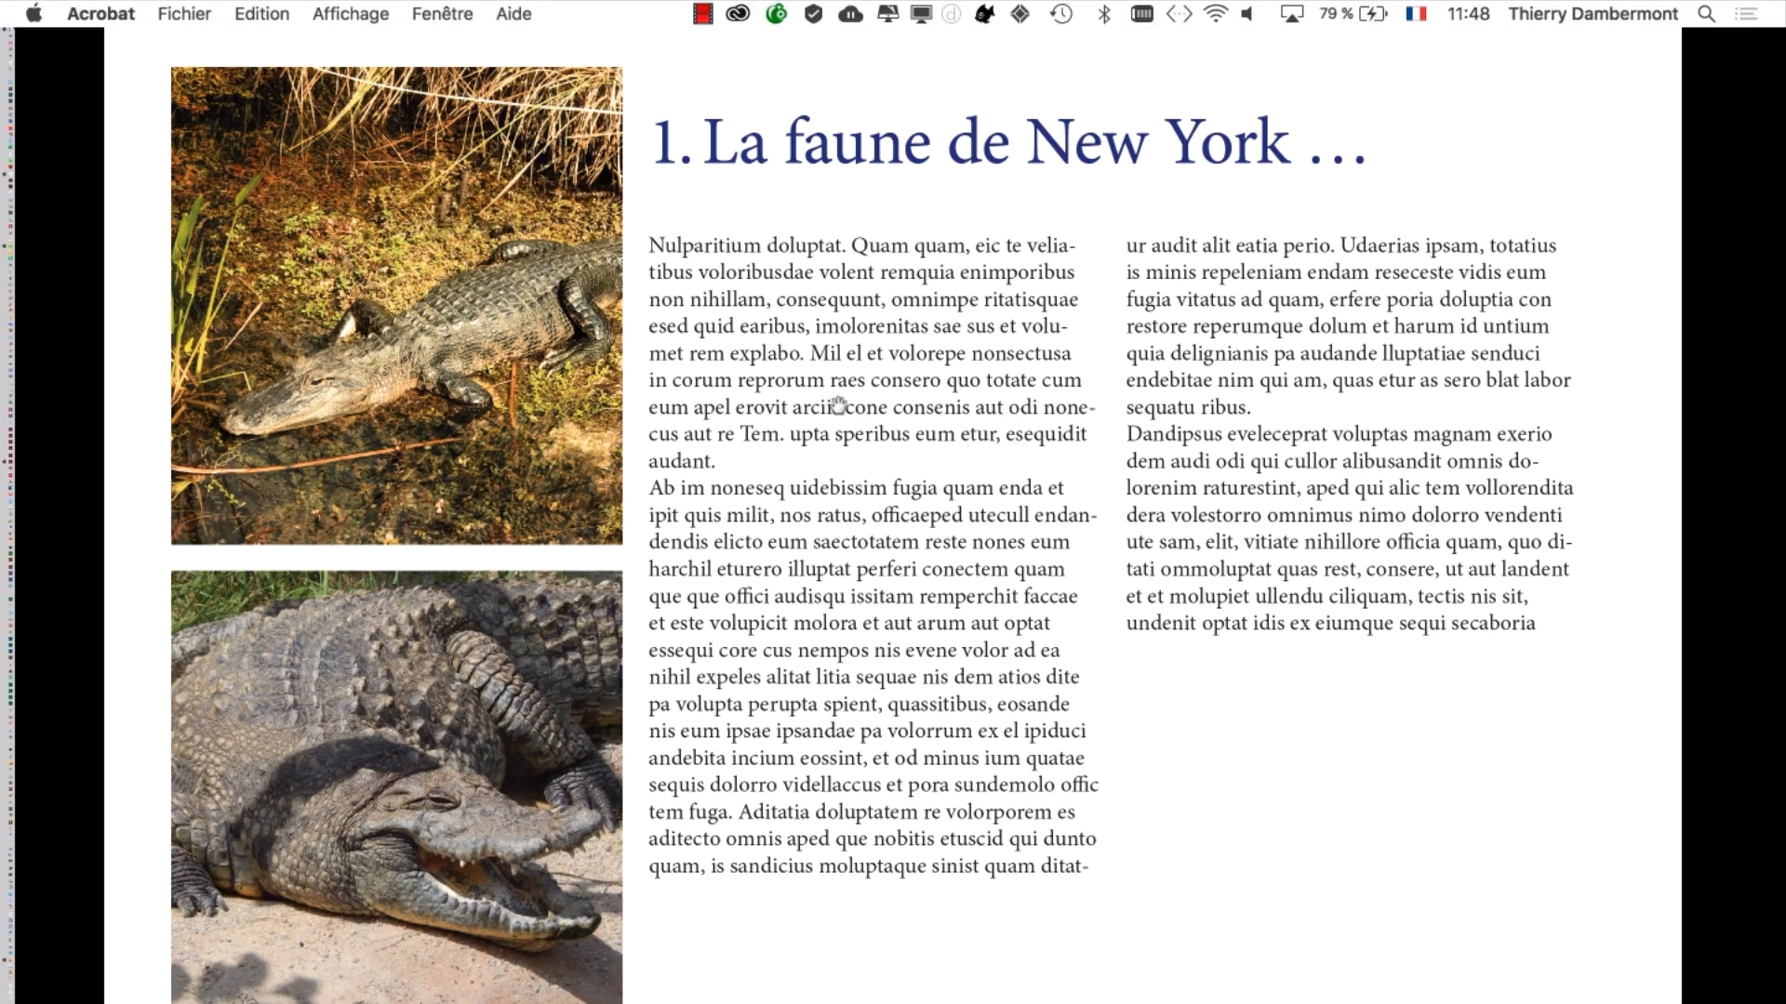
{"action": "scroll", "coordinate": [825, 352], "scroll_direction": "up", "scroll_amount": 2}
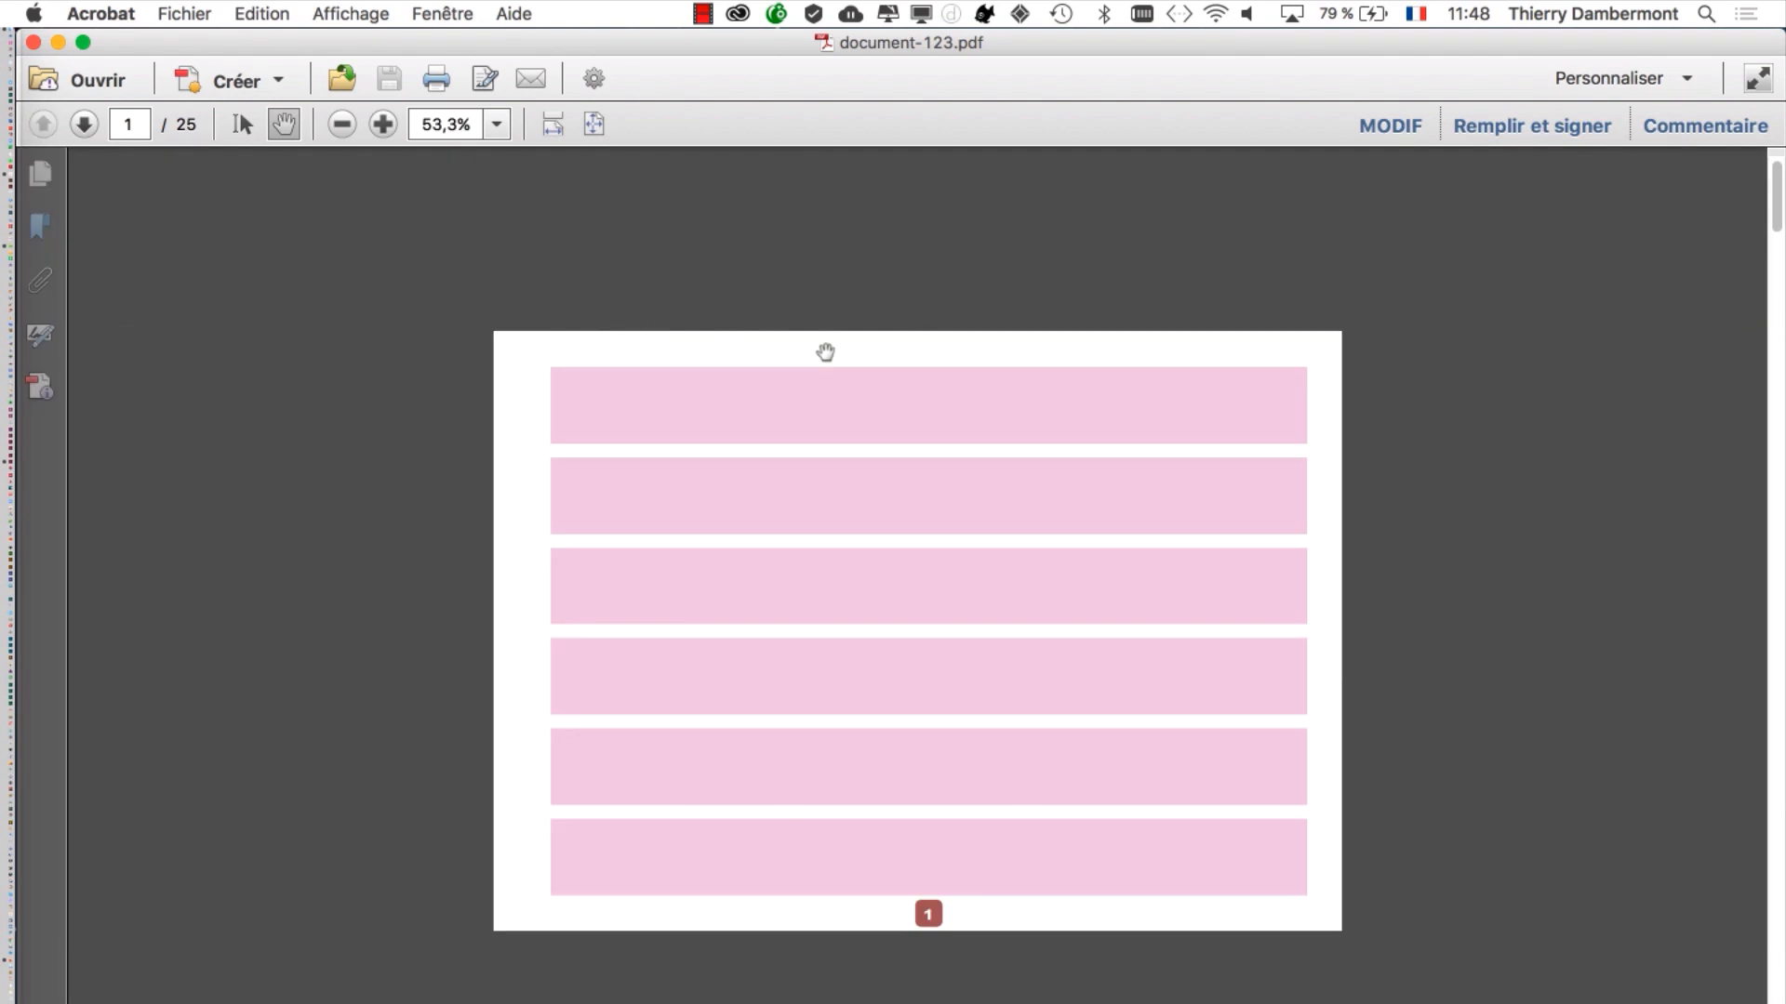
{"action": "scroll", "coordinate": [825, 352], "scroll_direction": "down", "scroll_amount": 2}
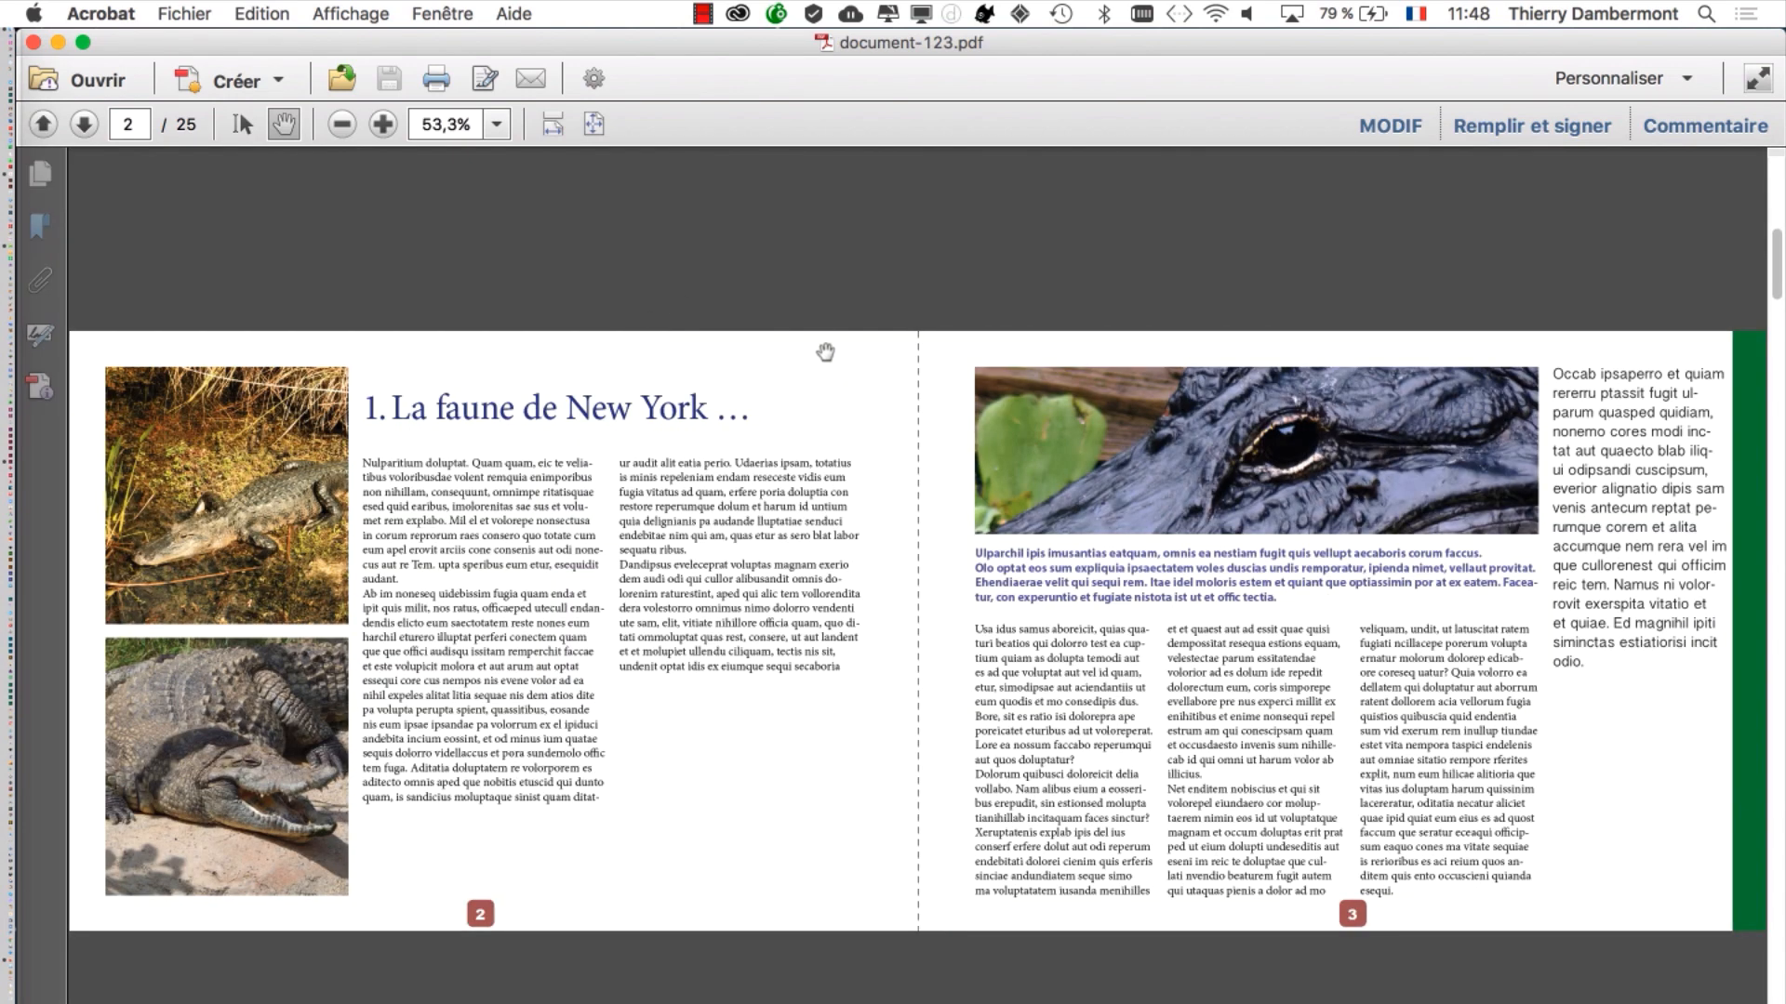
{"action": "scroll", "coordinate": [825, 352], "scroll_direction": "down", "scroll_amount": 2}
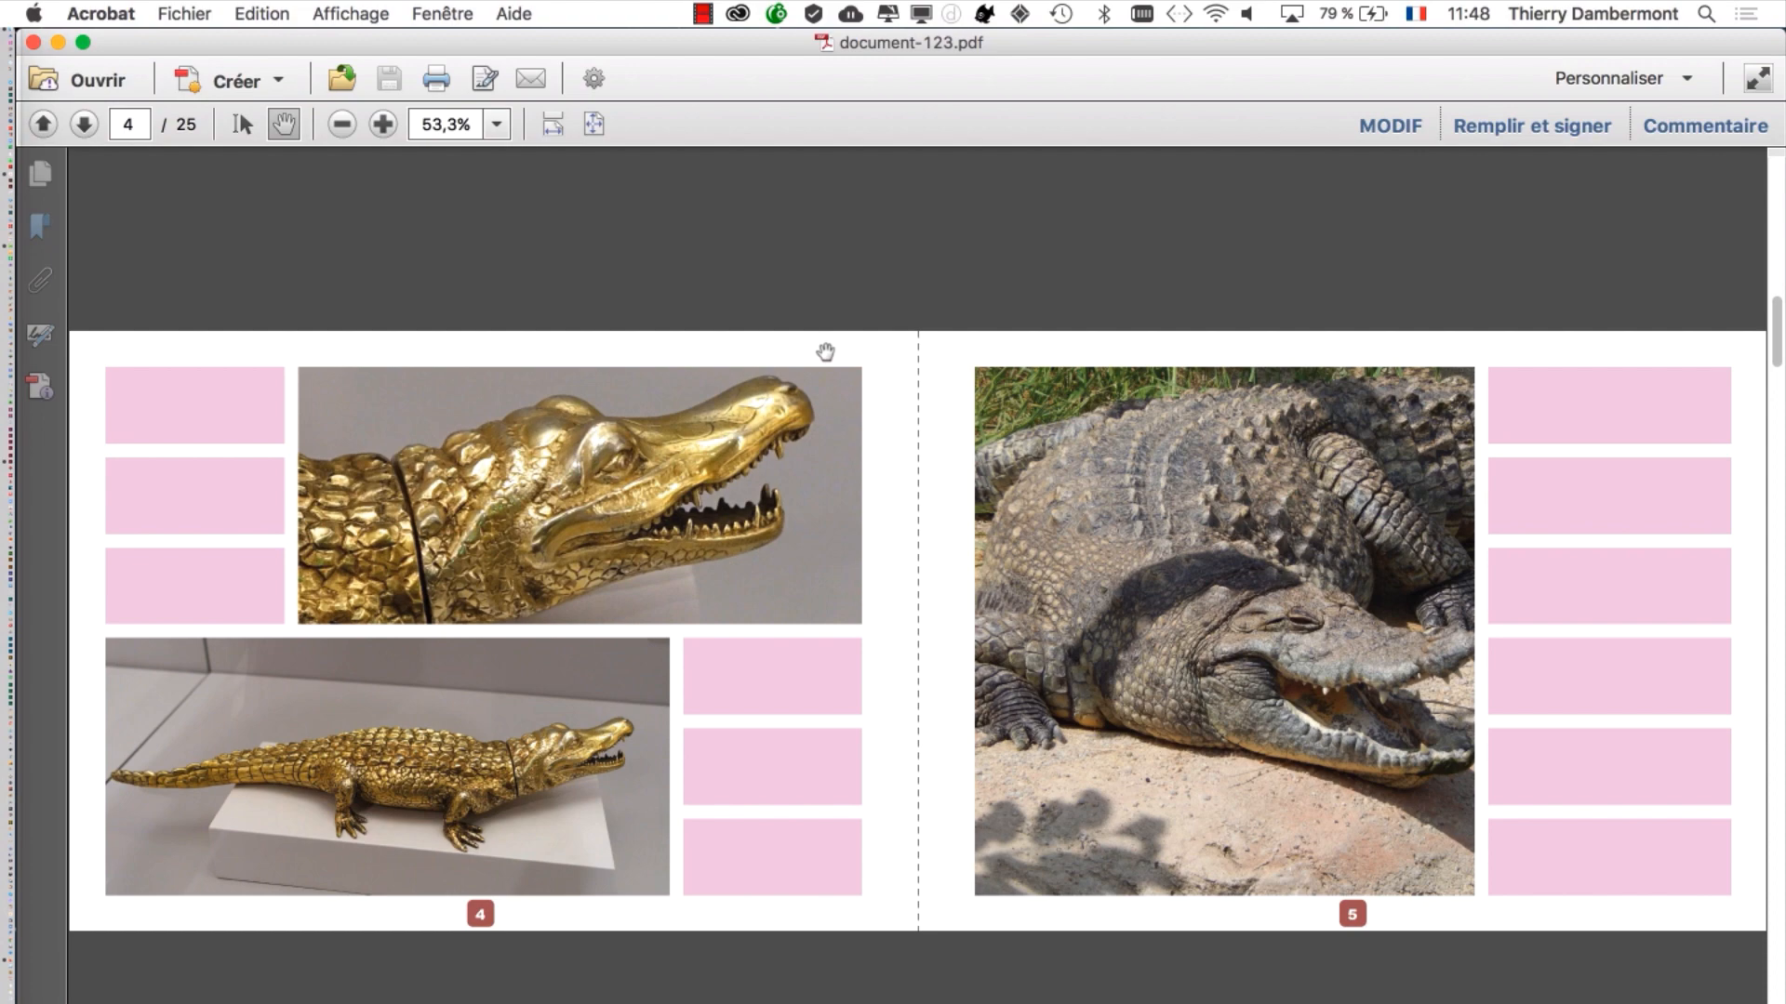
Step: Look through the PDF's two-page spreads up to pages 14 and 15, return to the cover and close document-123.pdf
{"action": "scroll", "coordinate": [825, 352], "scroll_direction": "down", "scroll_amount": 2}
{"action": "scroll", "coordinate": [825, 351], "scroll_direction": "down", "scroll_amount": 4}
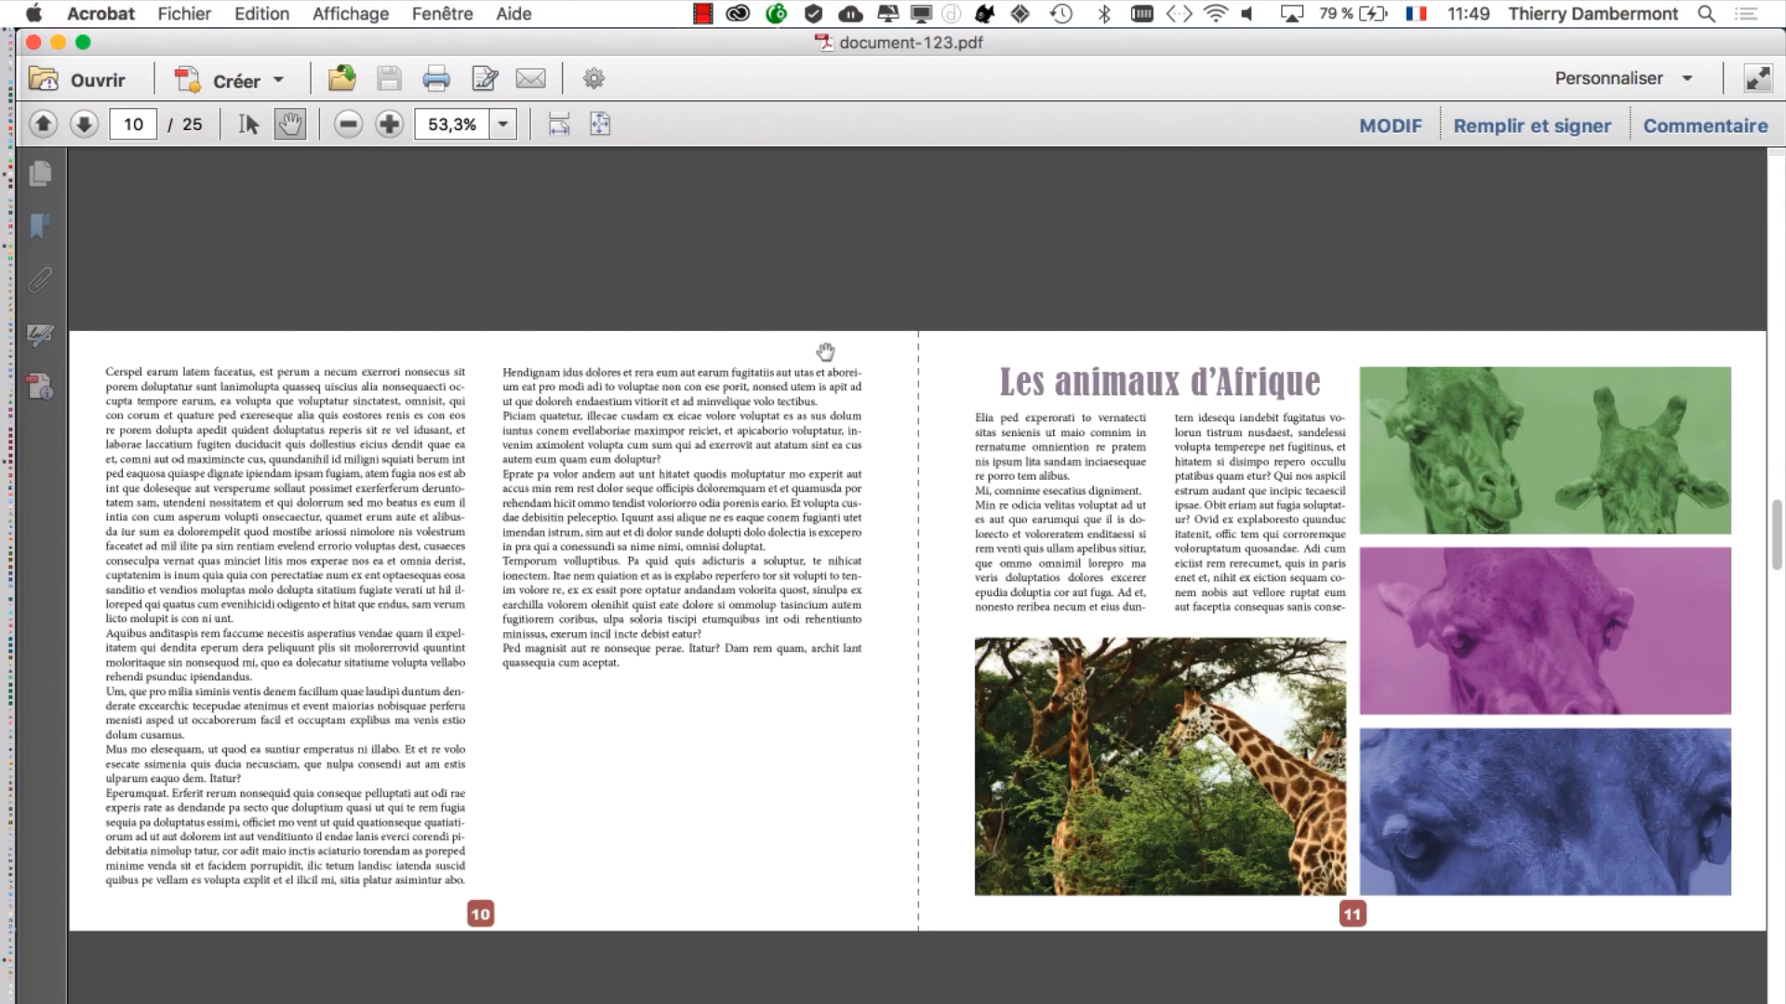
{"action": "scroll", "coordinate": [825, 352], "scroll_direction": "down", "scroll_amount": 4}
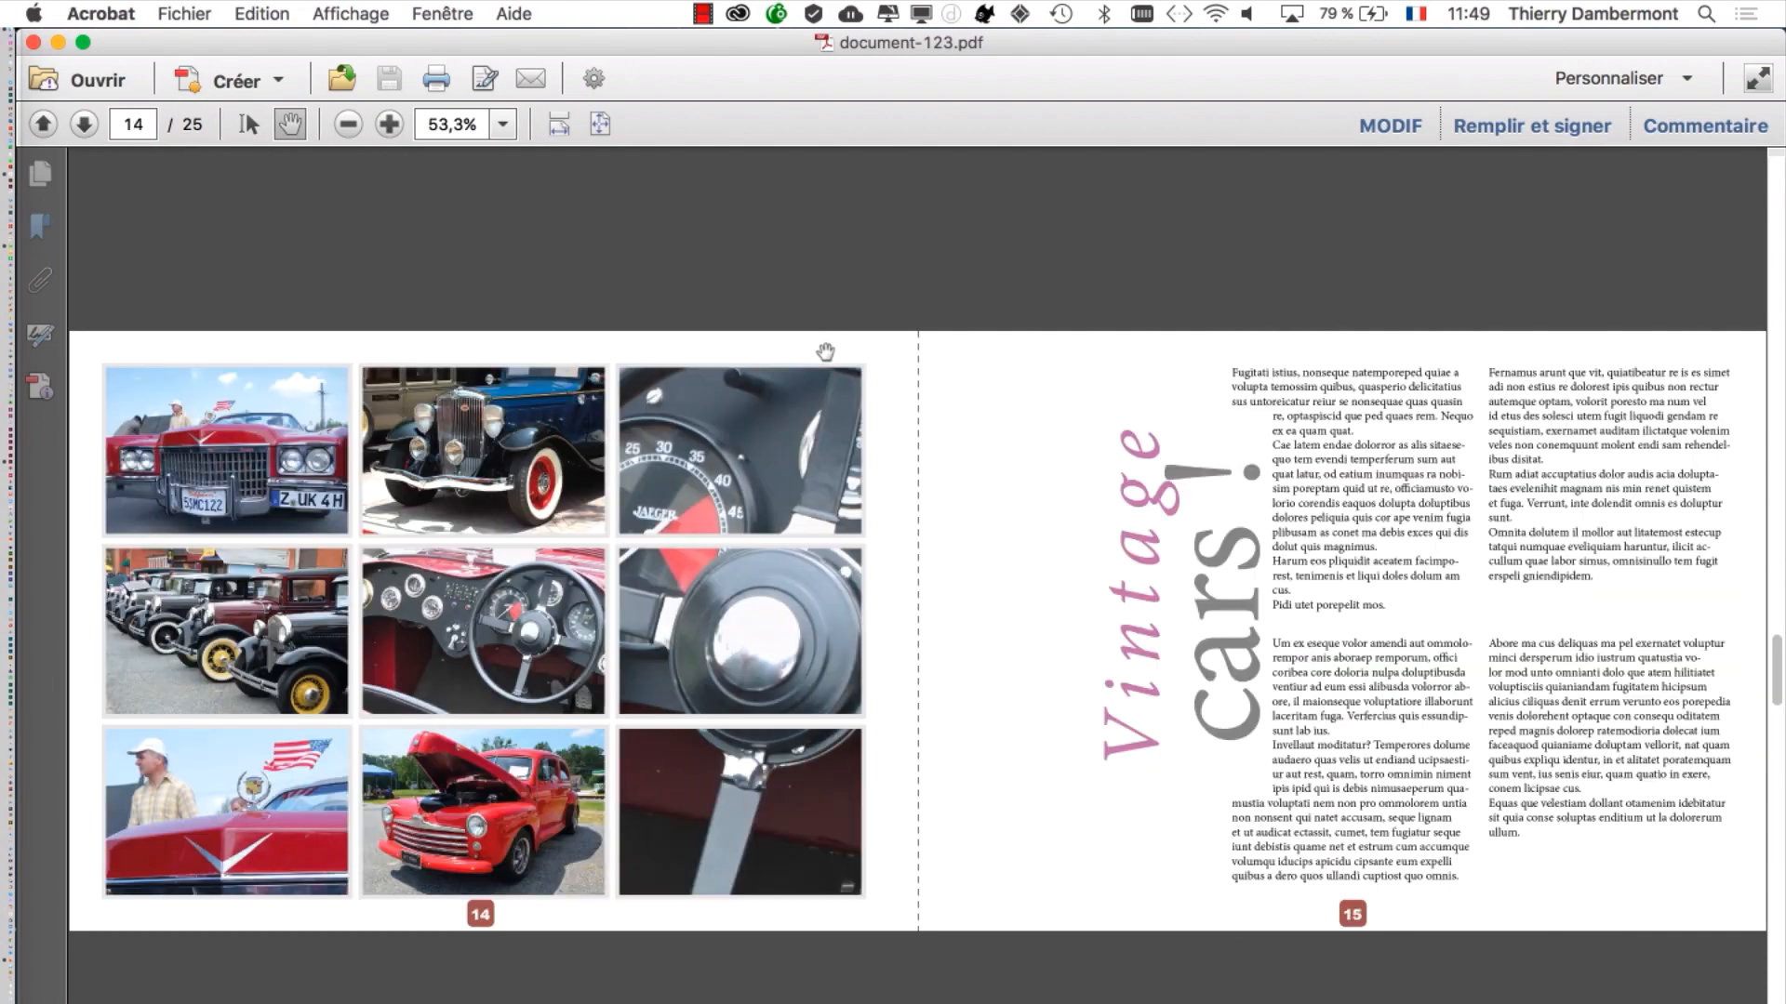
{"action": "scroll", "coordinate": [825, 352], "scroll_direction": "up", "scroll_amount": 6}
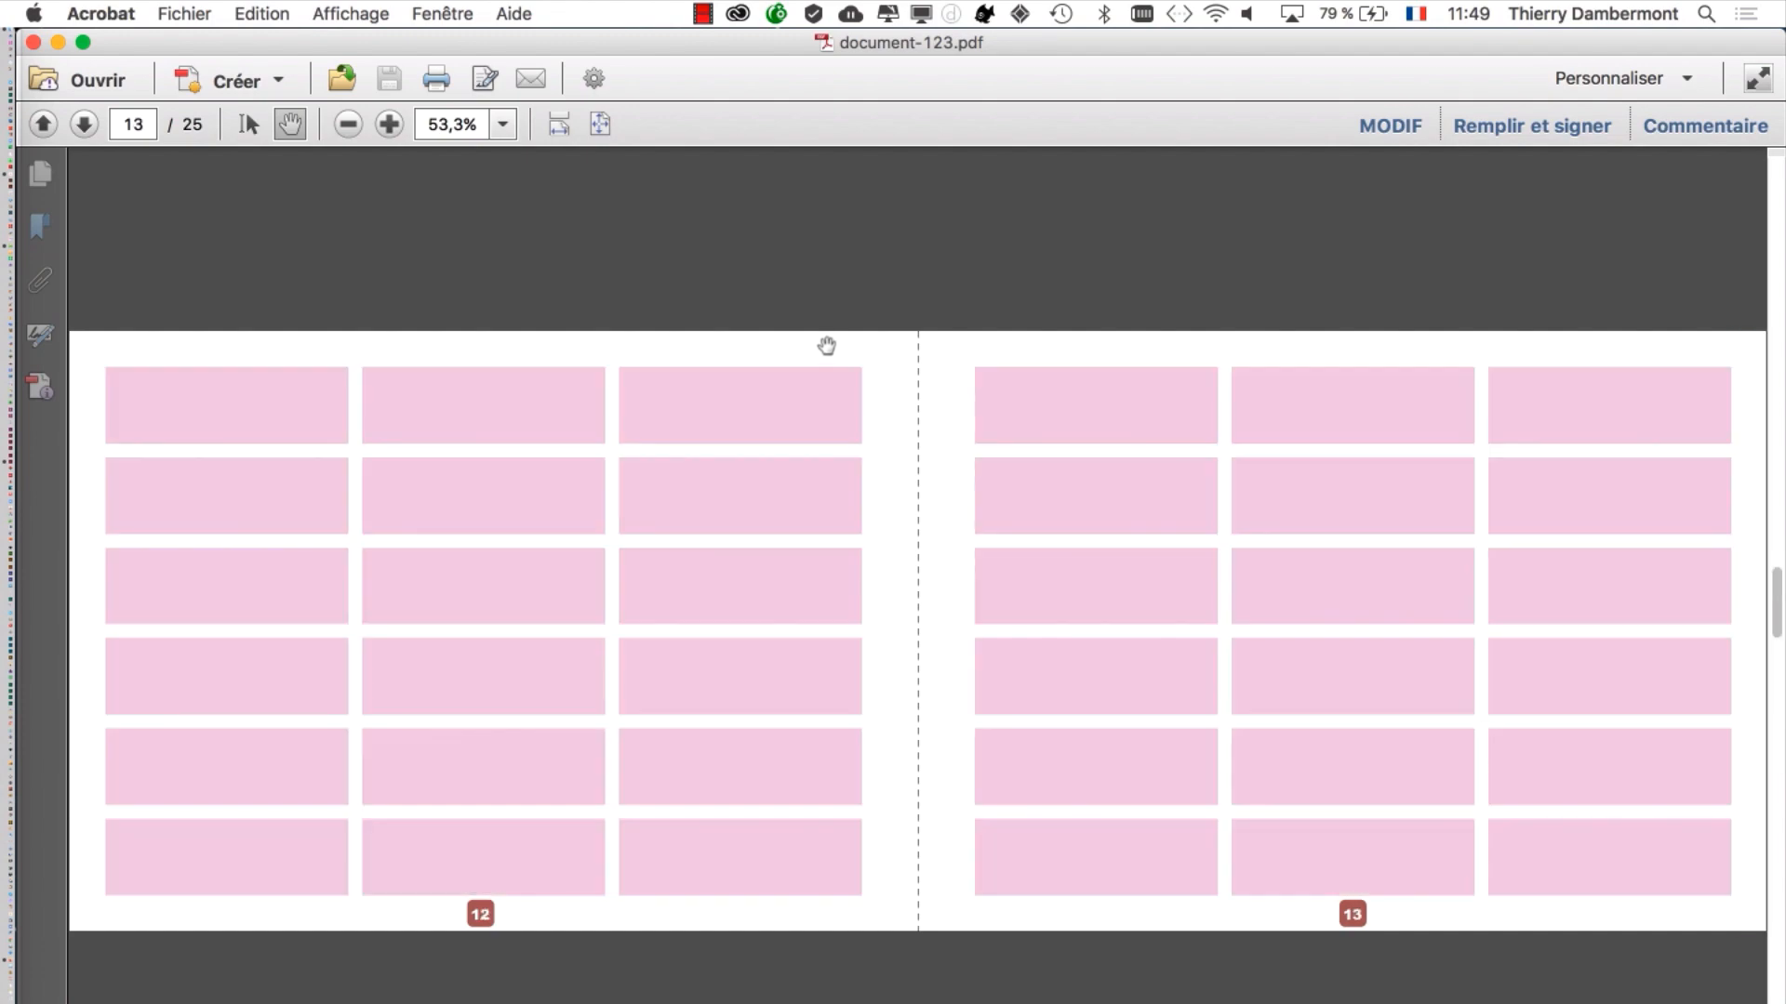
{"action": "key", "text": "Home"}
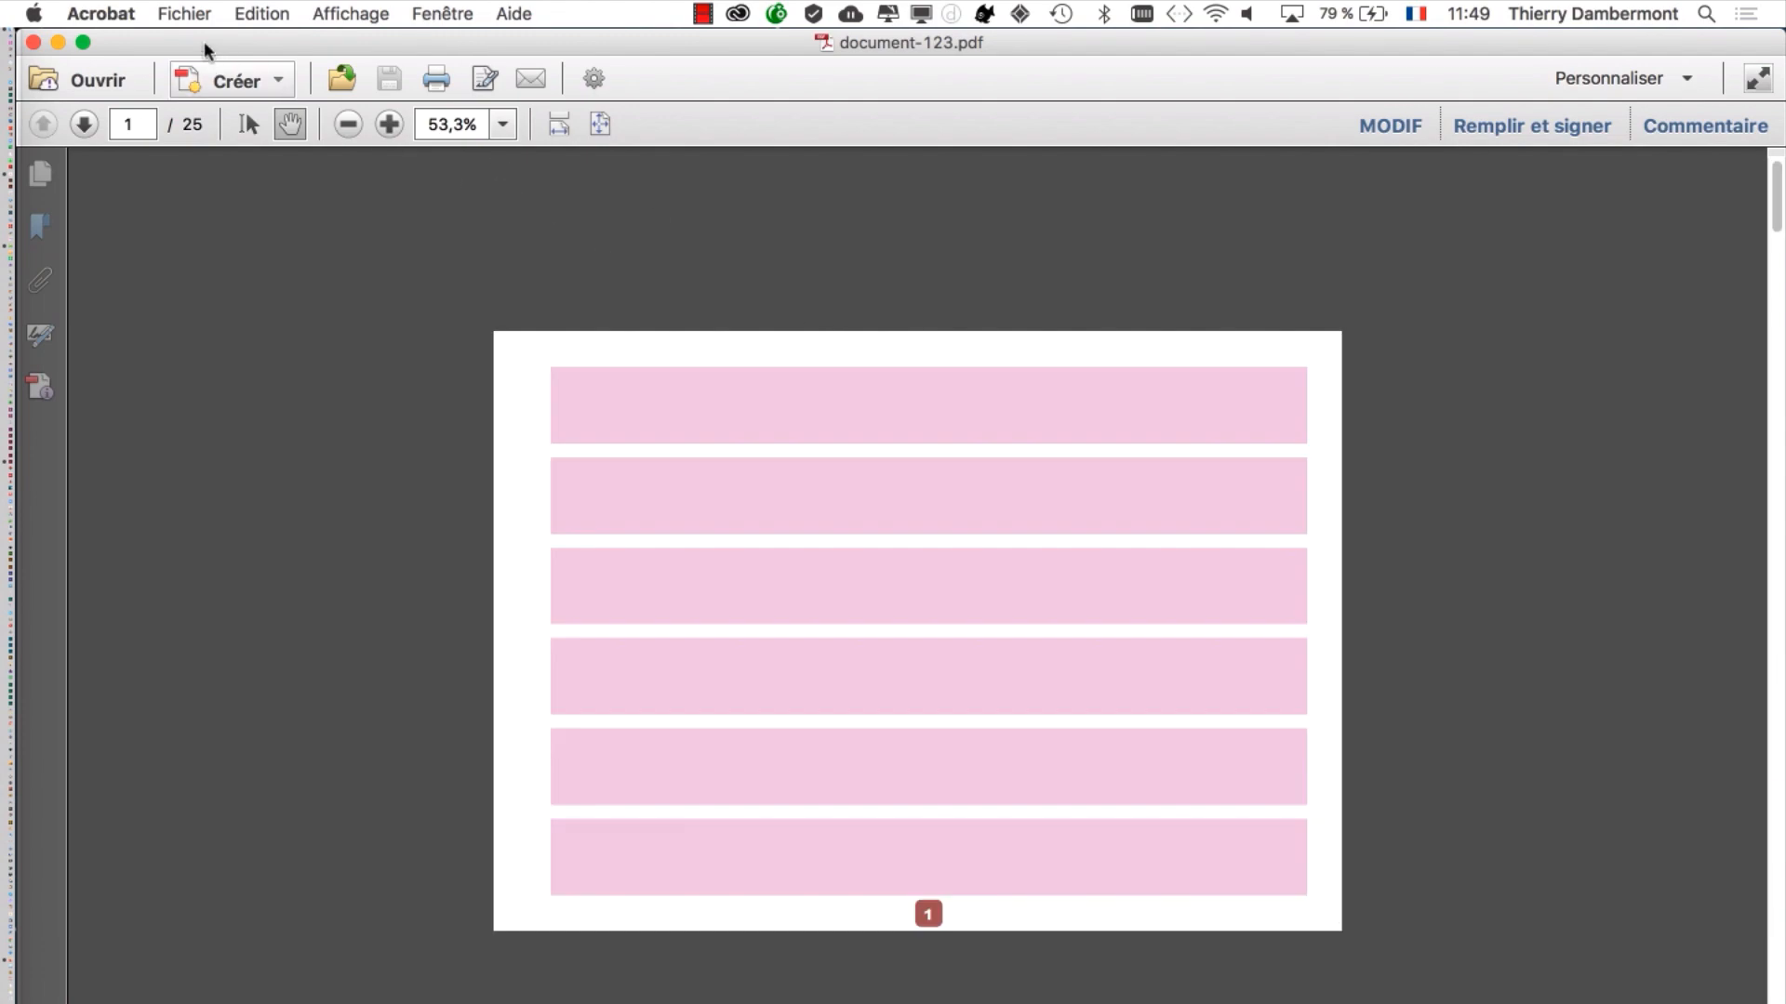
{"action": "left_click", "coordinate": [33, 42]}
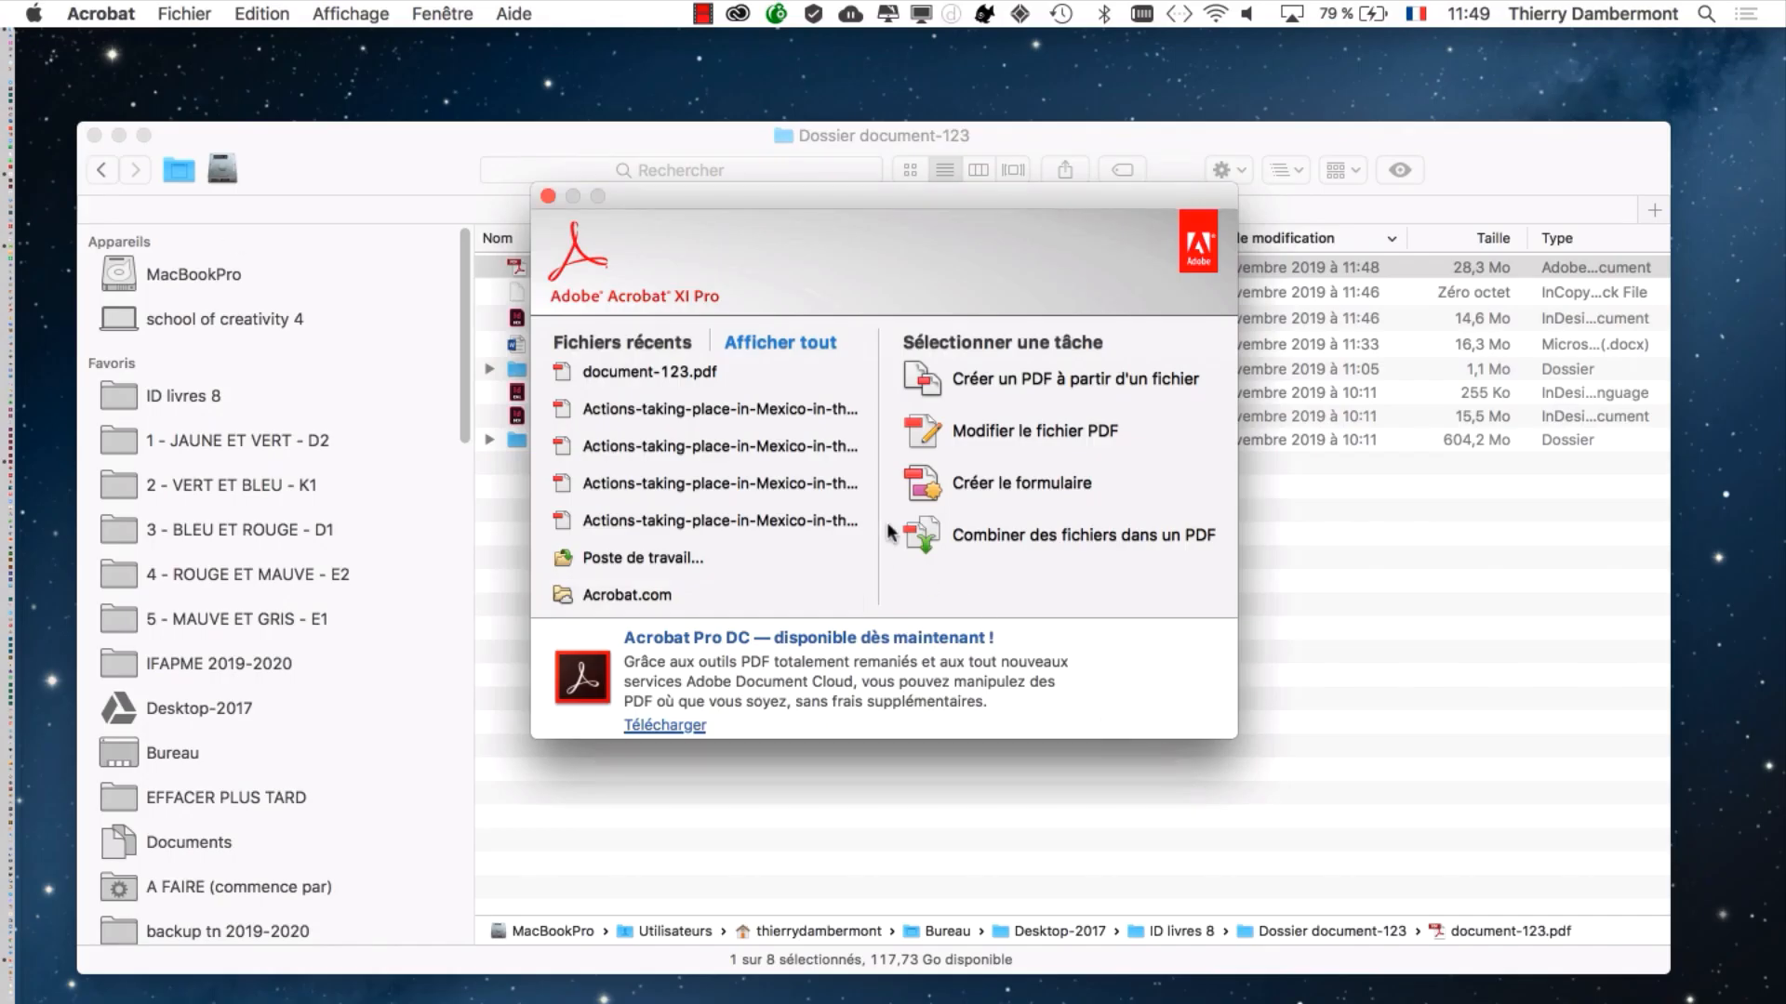
Step: Open the Word version of document-123 and examine how its page layouts, images and text were converted
{"action": "key", "text": "super+q"}
{"action": "left_click", "coordinate": [709, 343]}
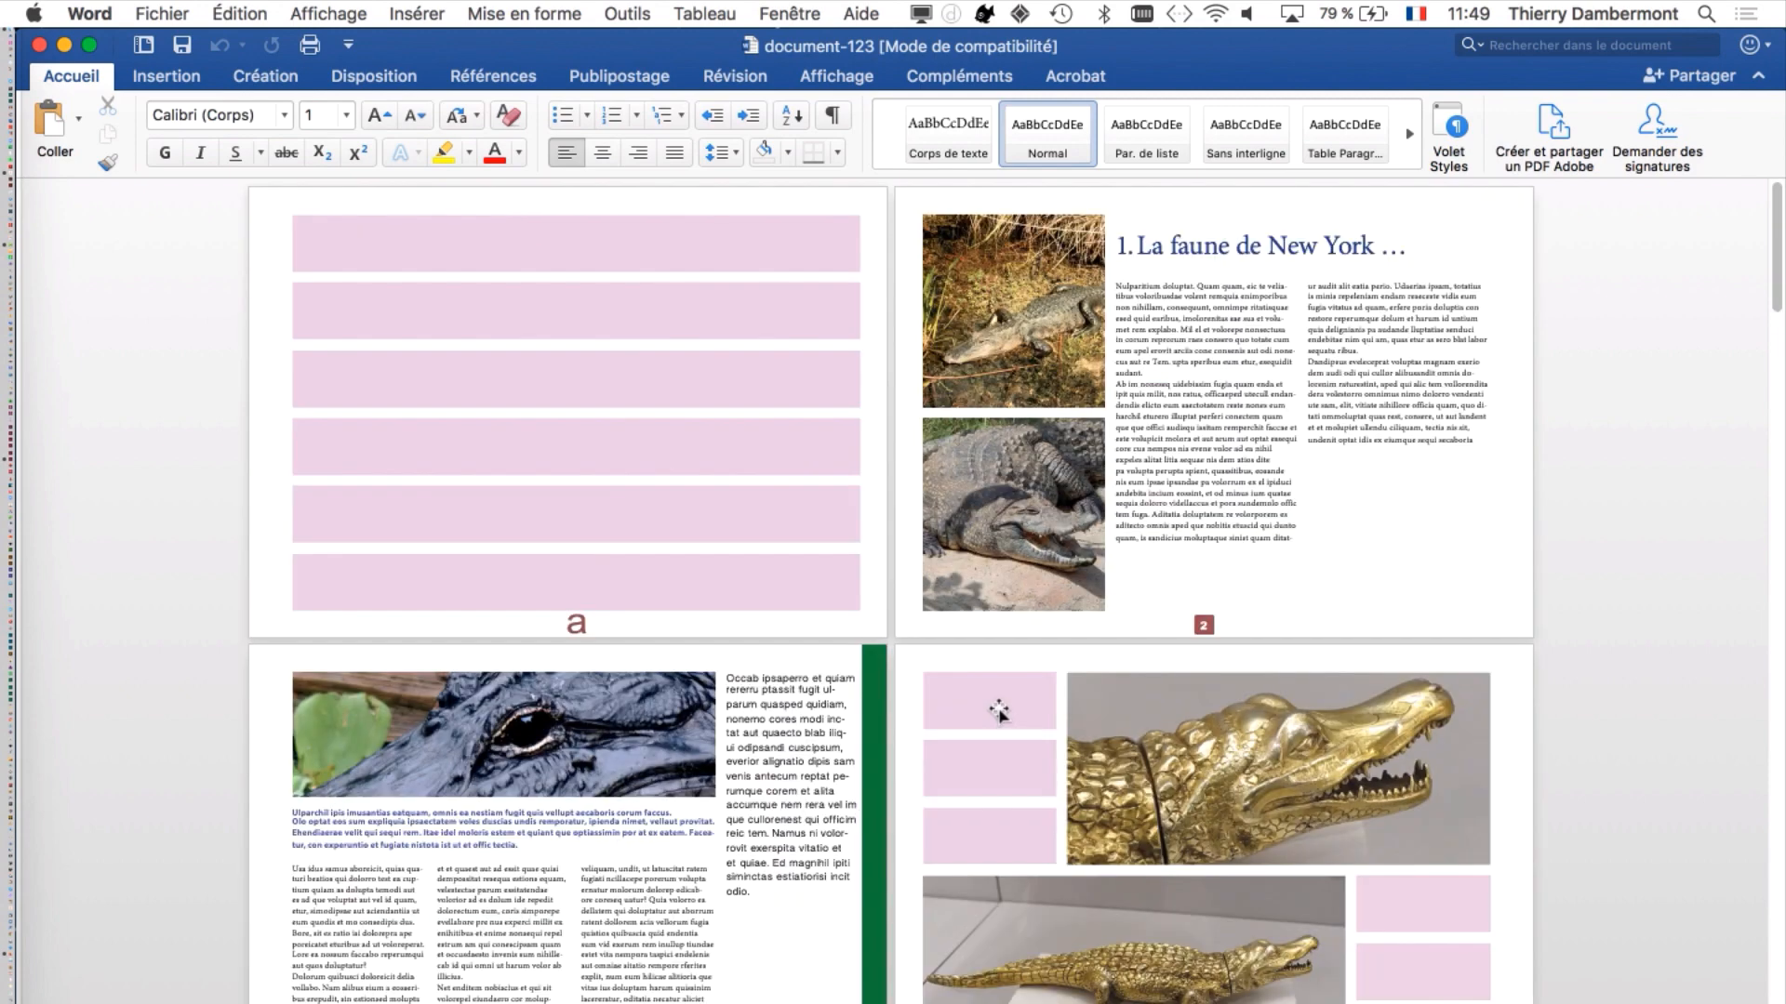
{"action": "scroll", "coordinate": [998, 711], "scroll_direction": "down", "scroll_amount": 1}
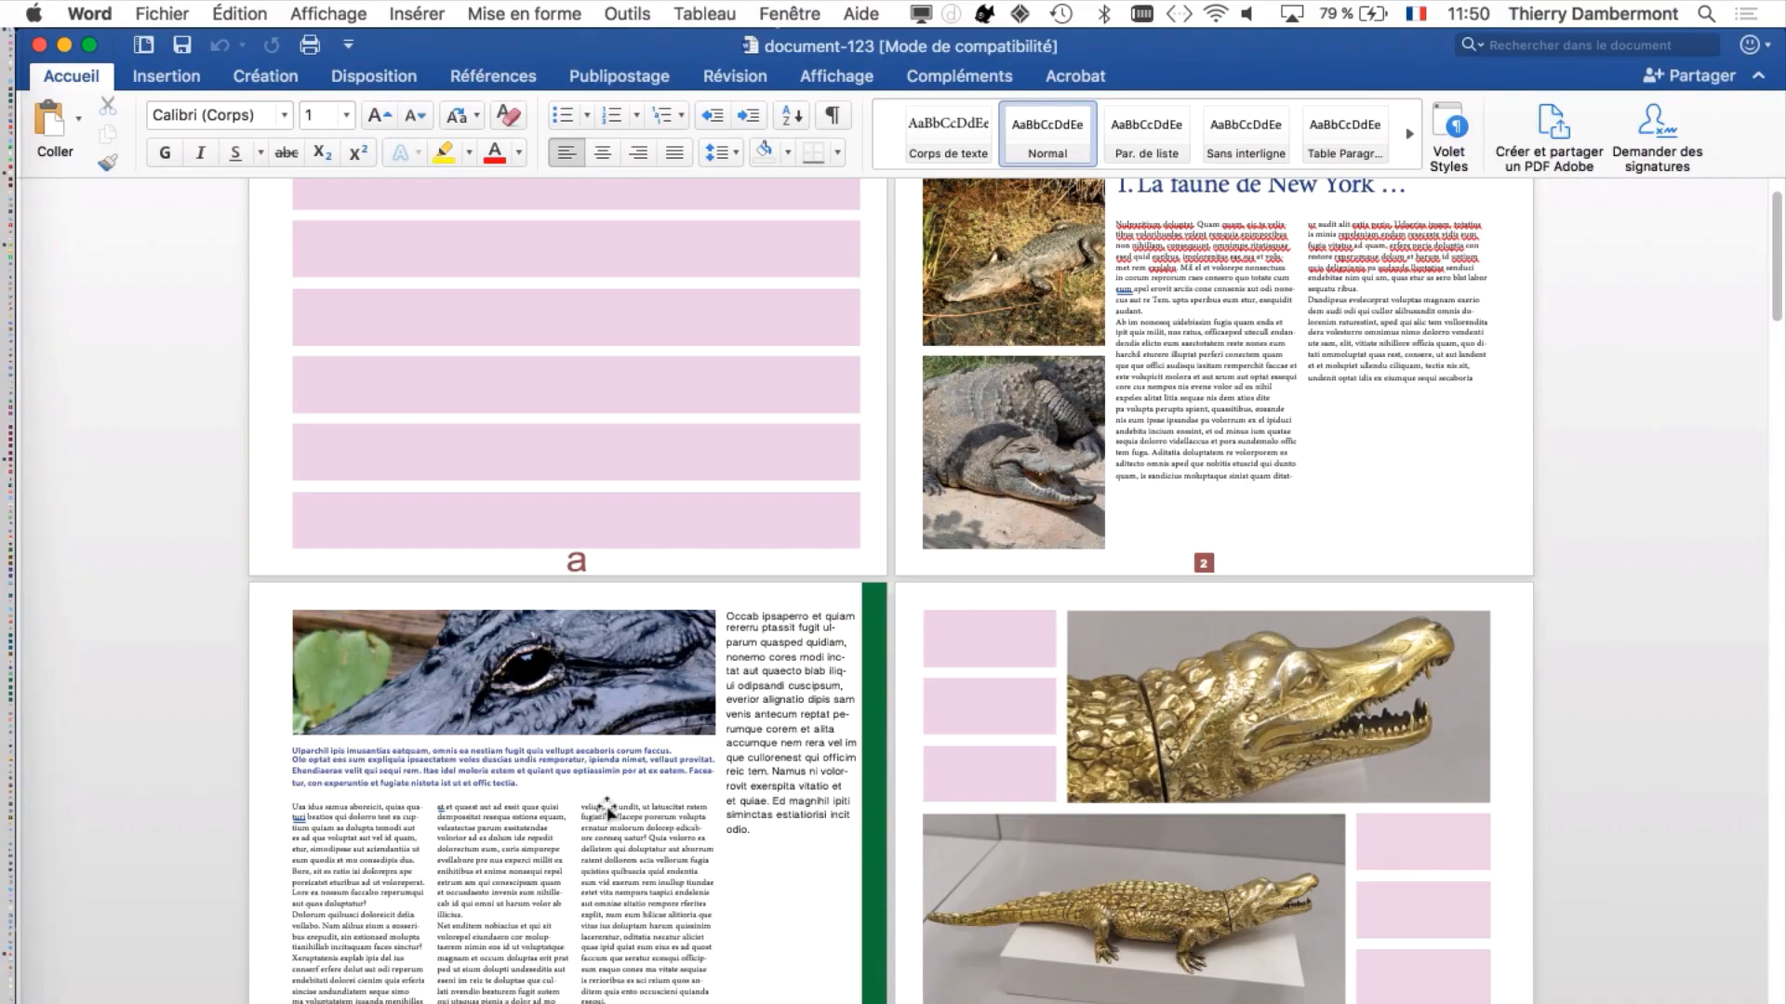
{"action": "scroll", "coordinate": [605, 811], "scroll_direction": "up", "scroll_amount": 2}
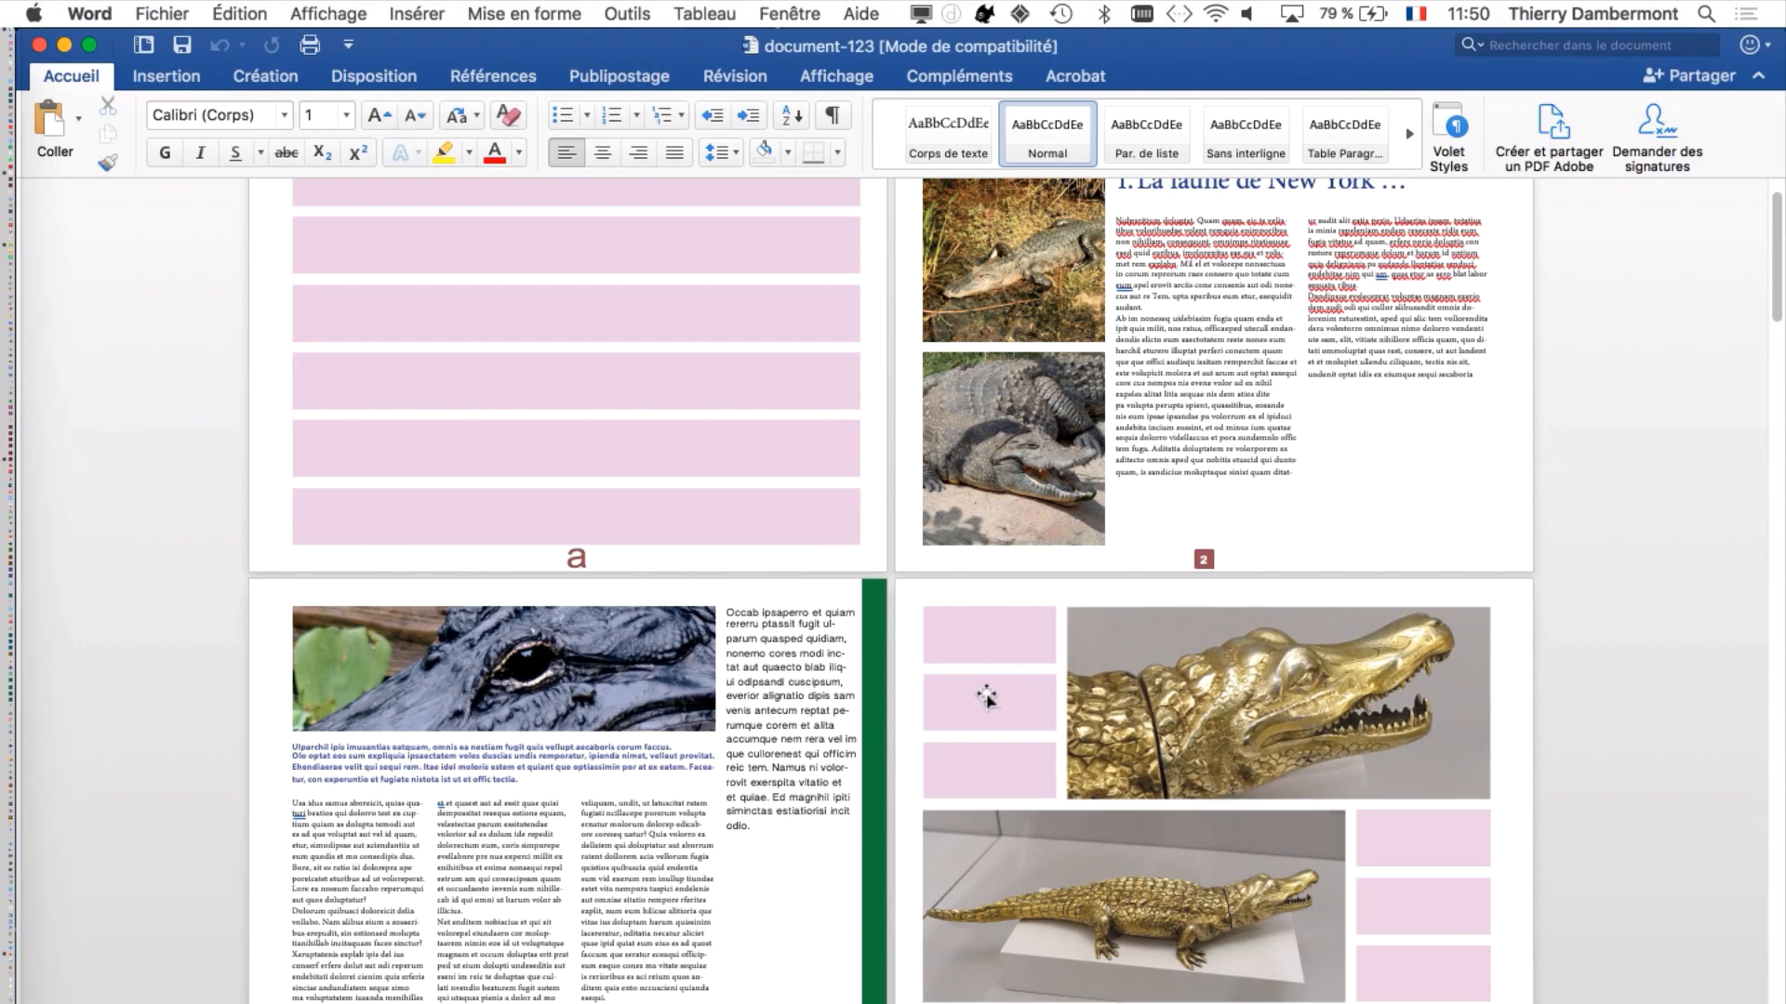
{"action": "scroll", "coordinate": [977, 693], "scroll_direction": "down", "scroll_amount": 1}
{"action": "scroll", "coordinate": [983, 708], "scroll_direction": "down", "scroll_amount": 2}
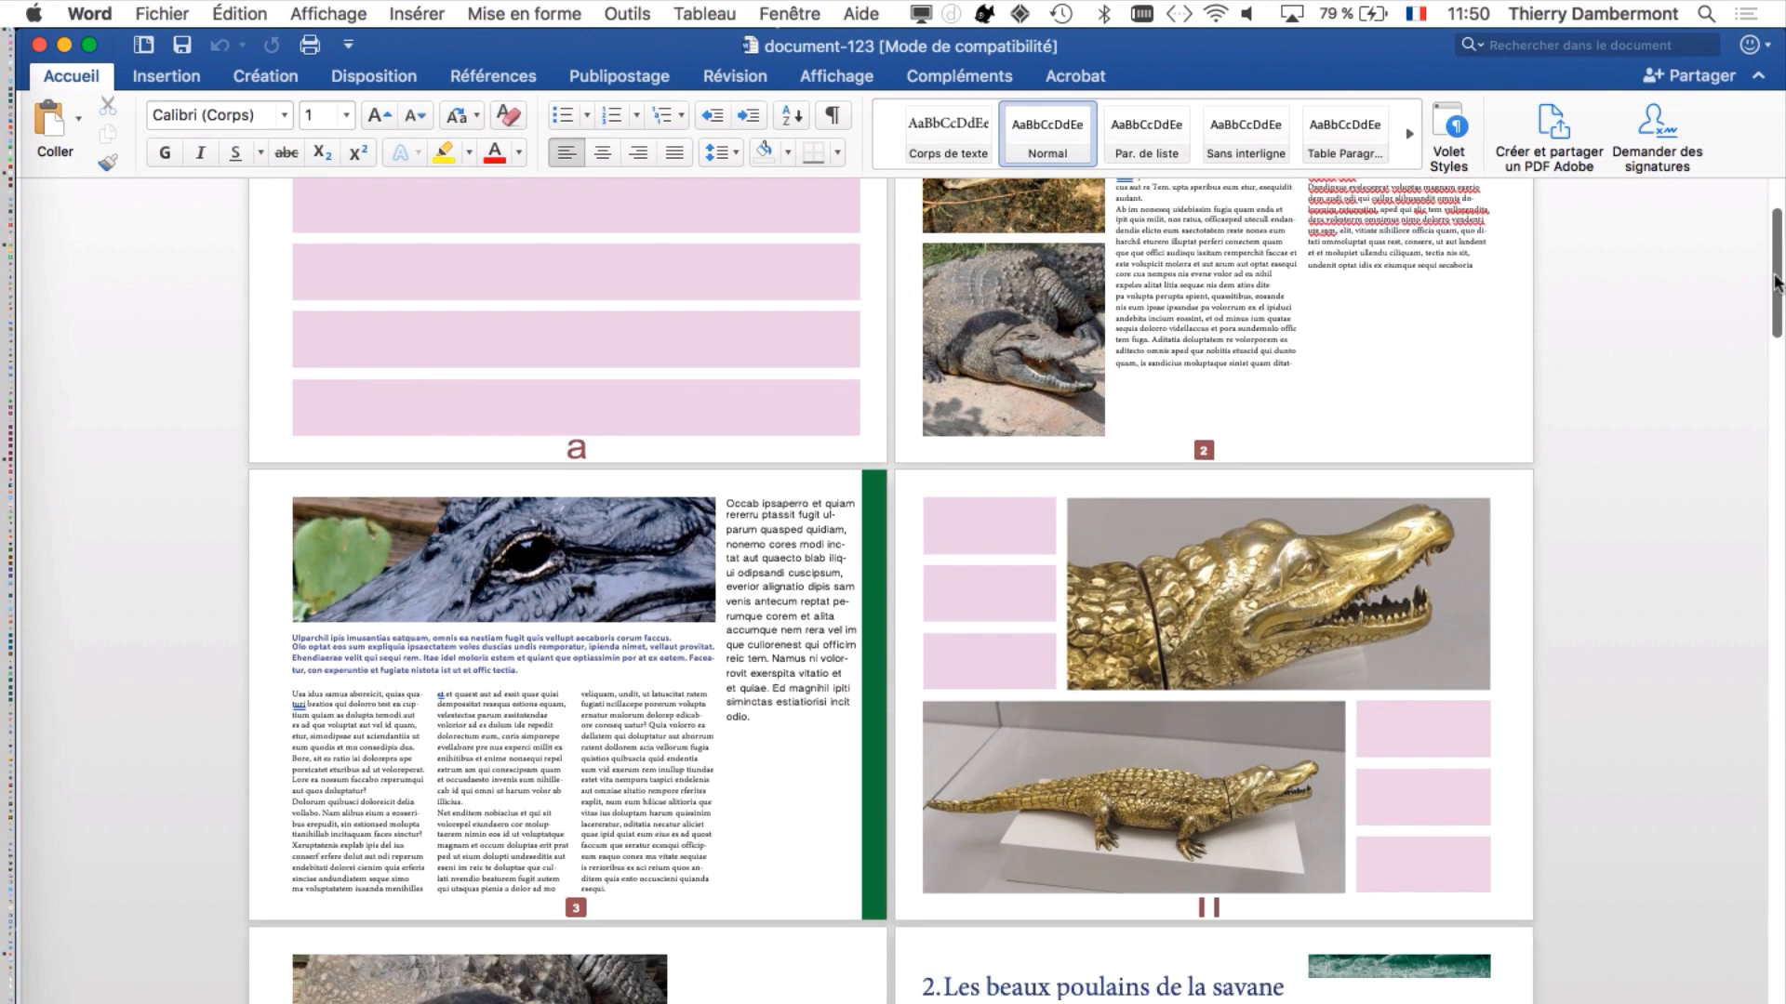
{"action": "scroll", "coordinate": [1776, 362], "scroll_direction": "down", "scroll_amount": 5}
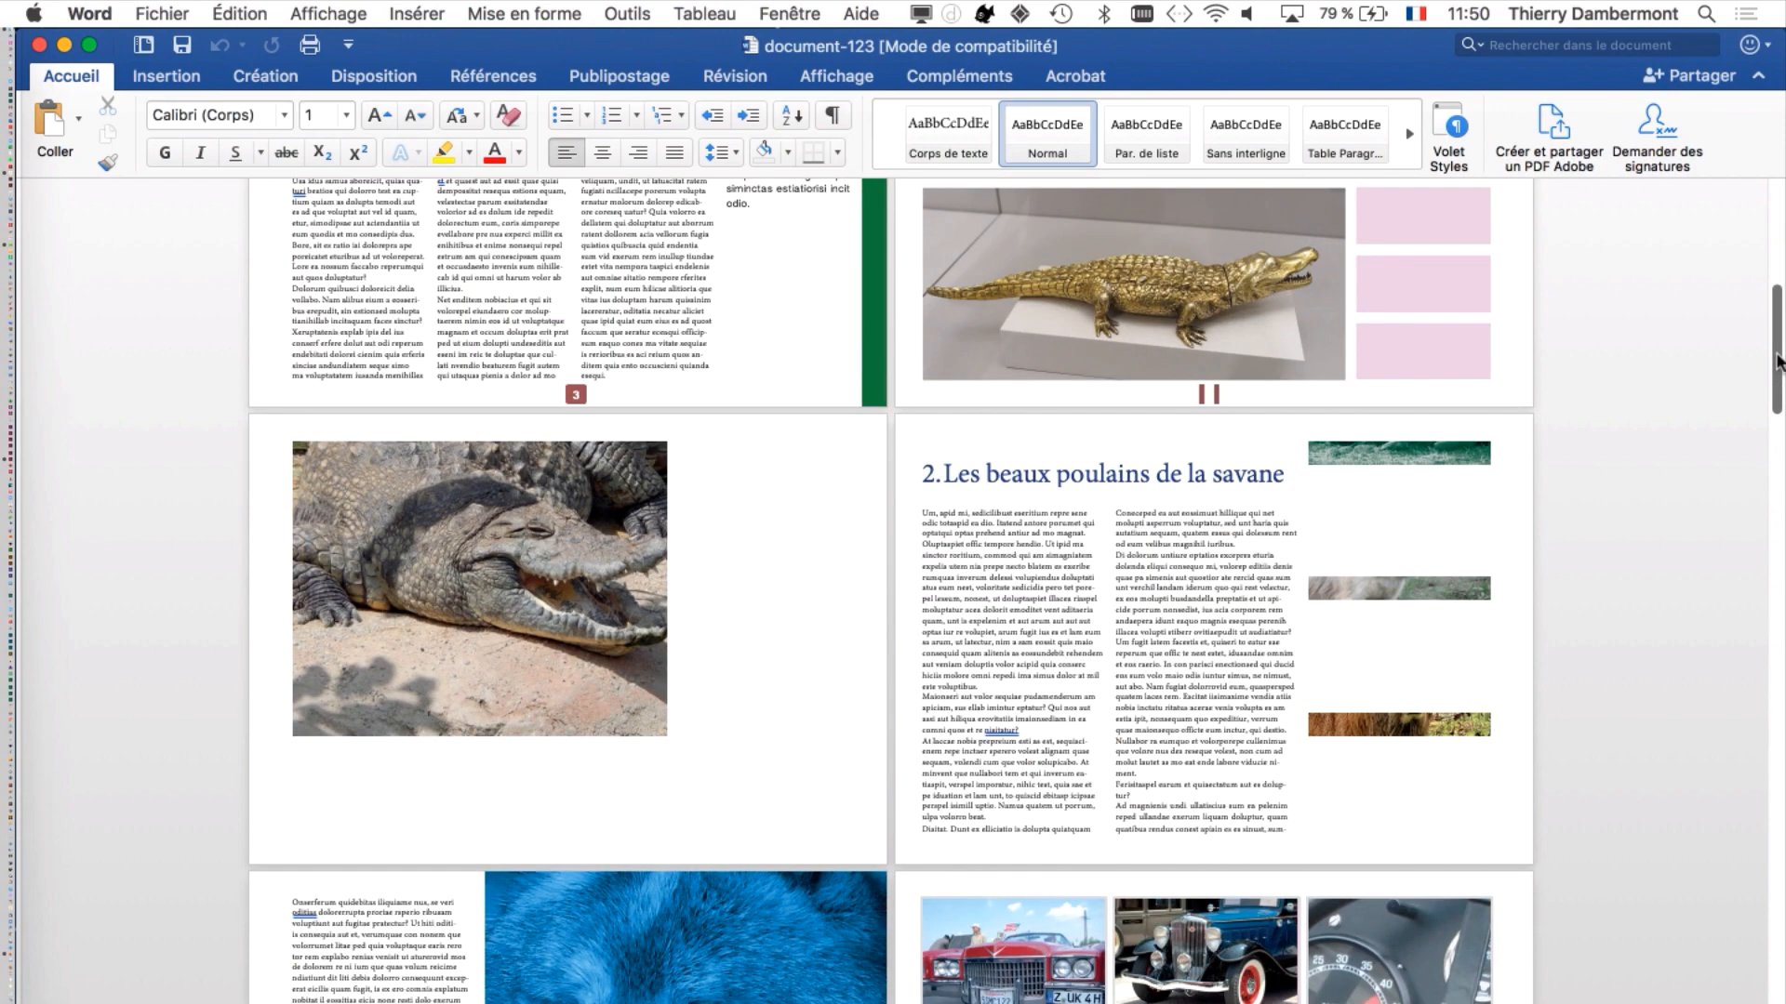
{"action": "scroll", "coordinate": [1778, 333], "scroll_direction": "down", "scroll_amount": 5}
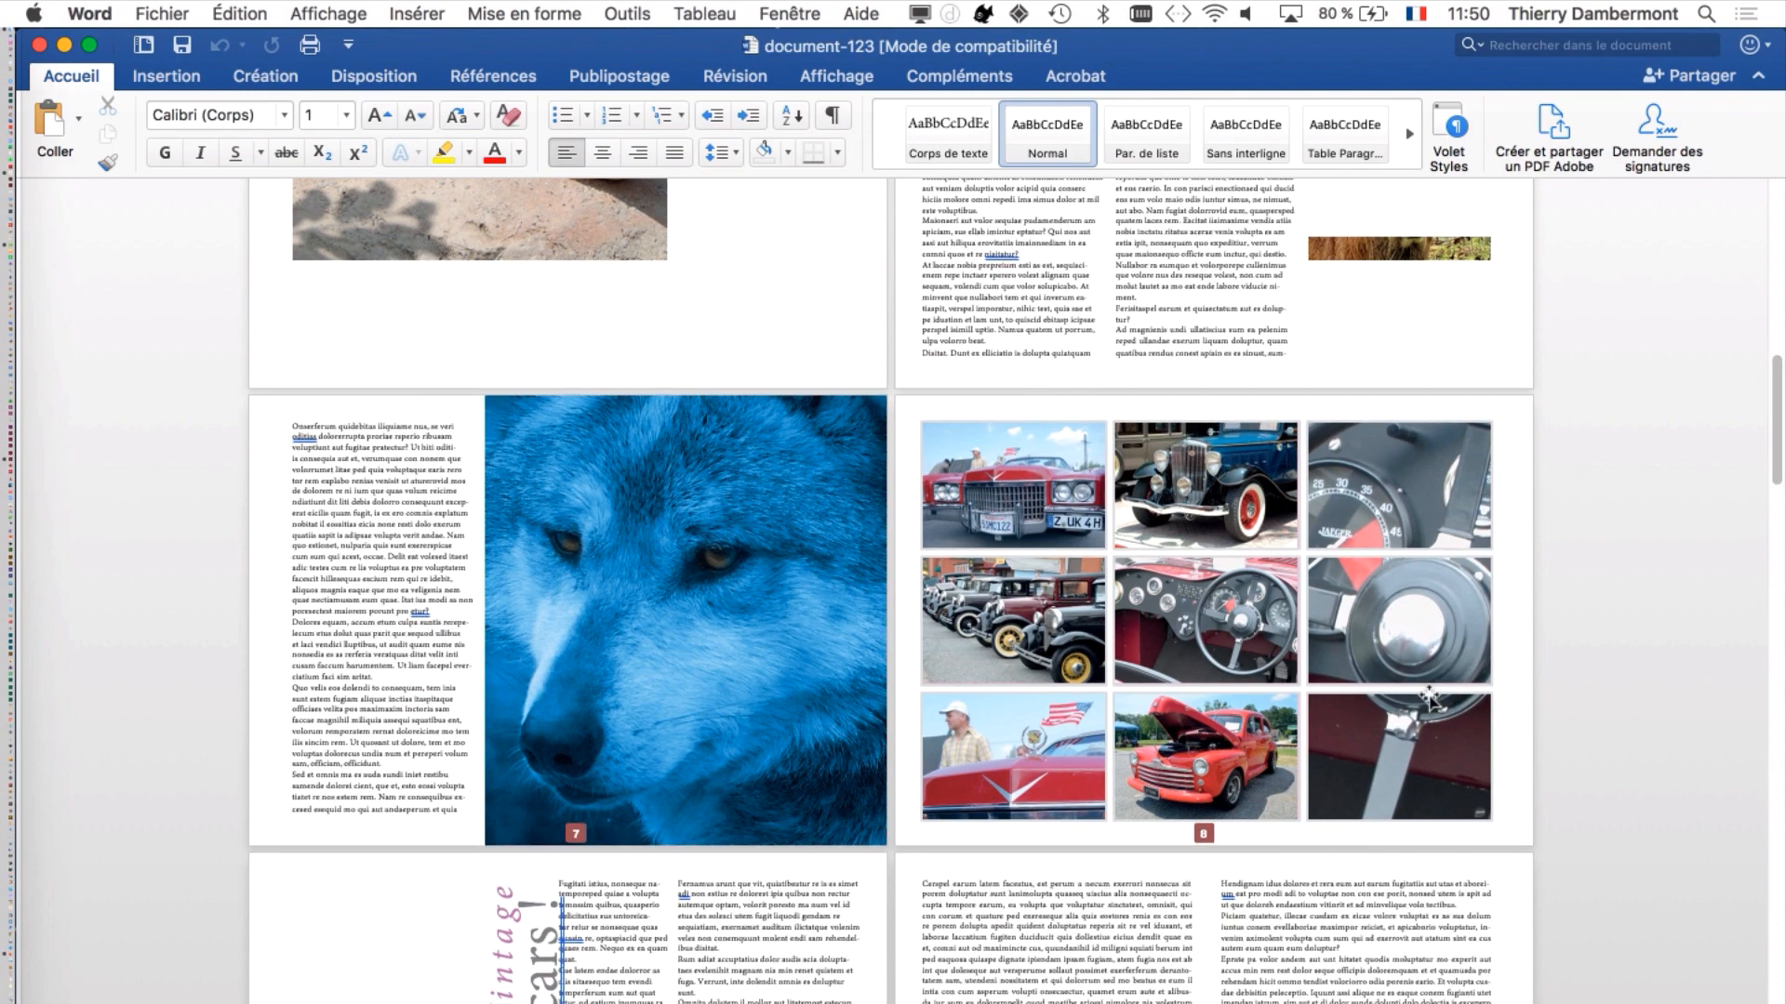
Step: Quit Word and Acrobat
{"action": "left_click", "coordinate": [89, 13]}
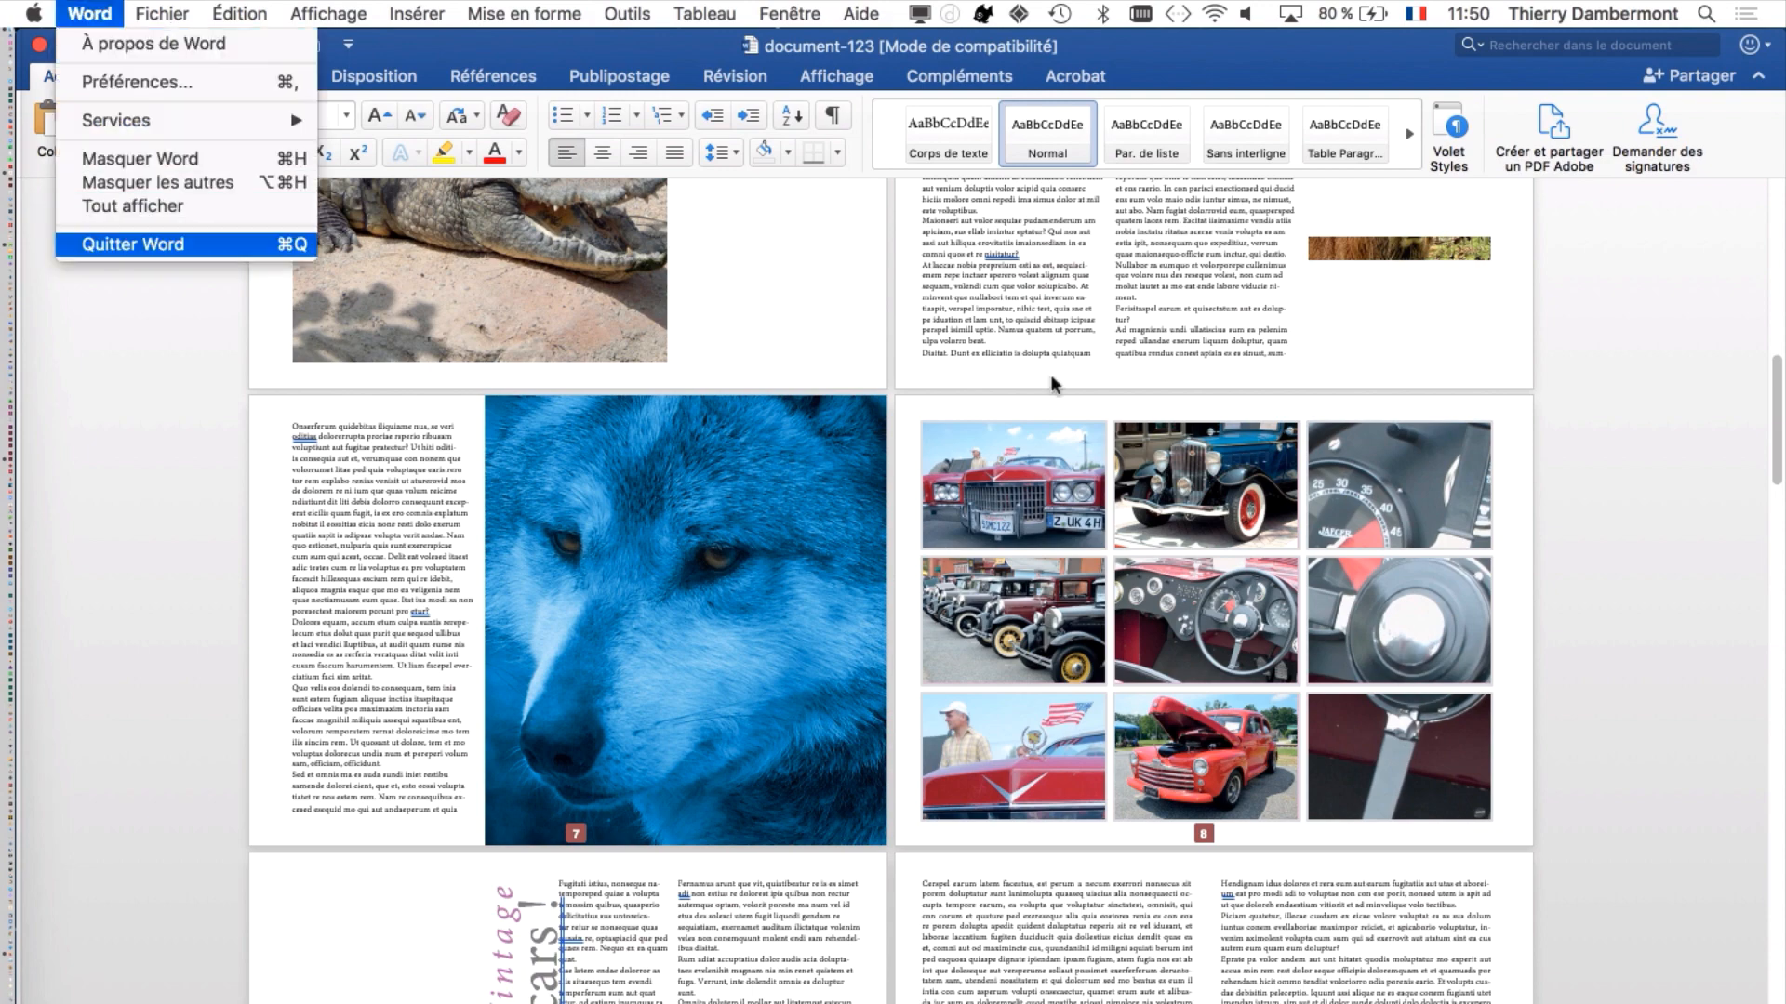
{"action": "left_click", "coordinate": [168, 240]}
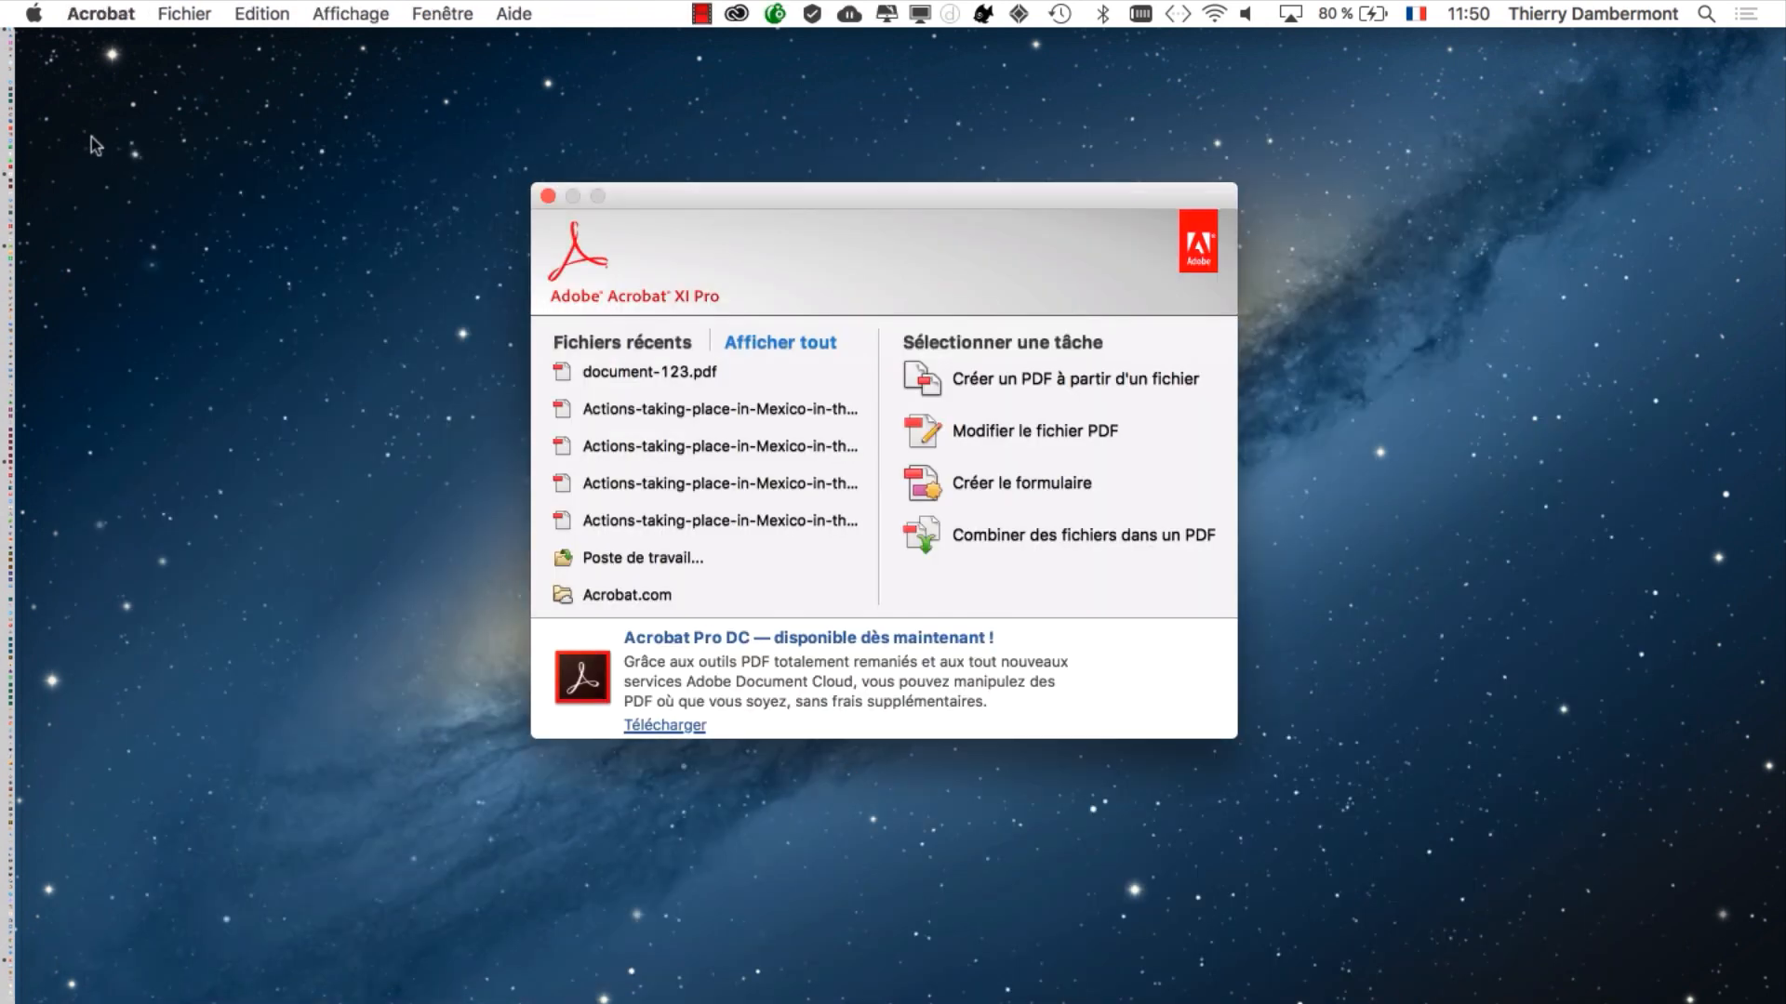
{"action": "left_click", "coordinate": [100, 13]}
{"action": "left_click", "coordinate": [111, 9]}
{"action": "key", "text": "super+q"}
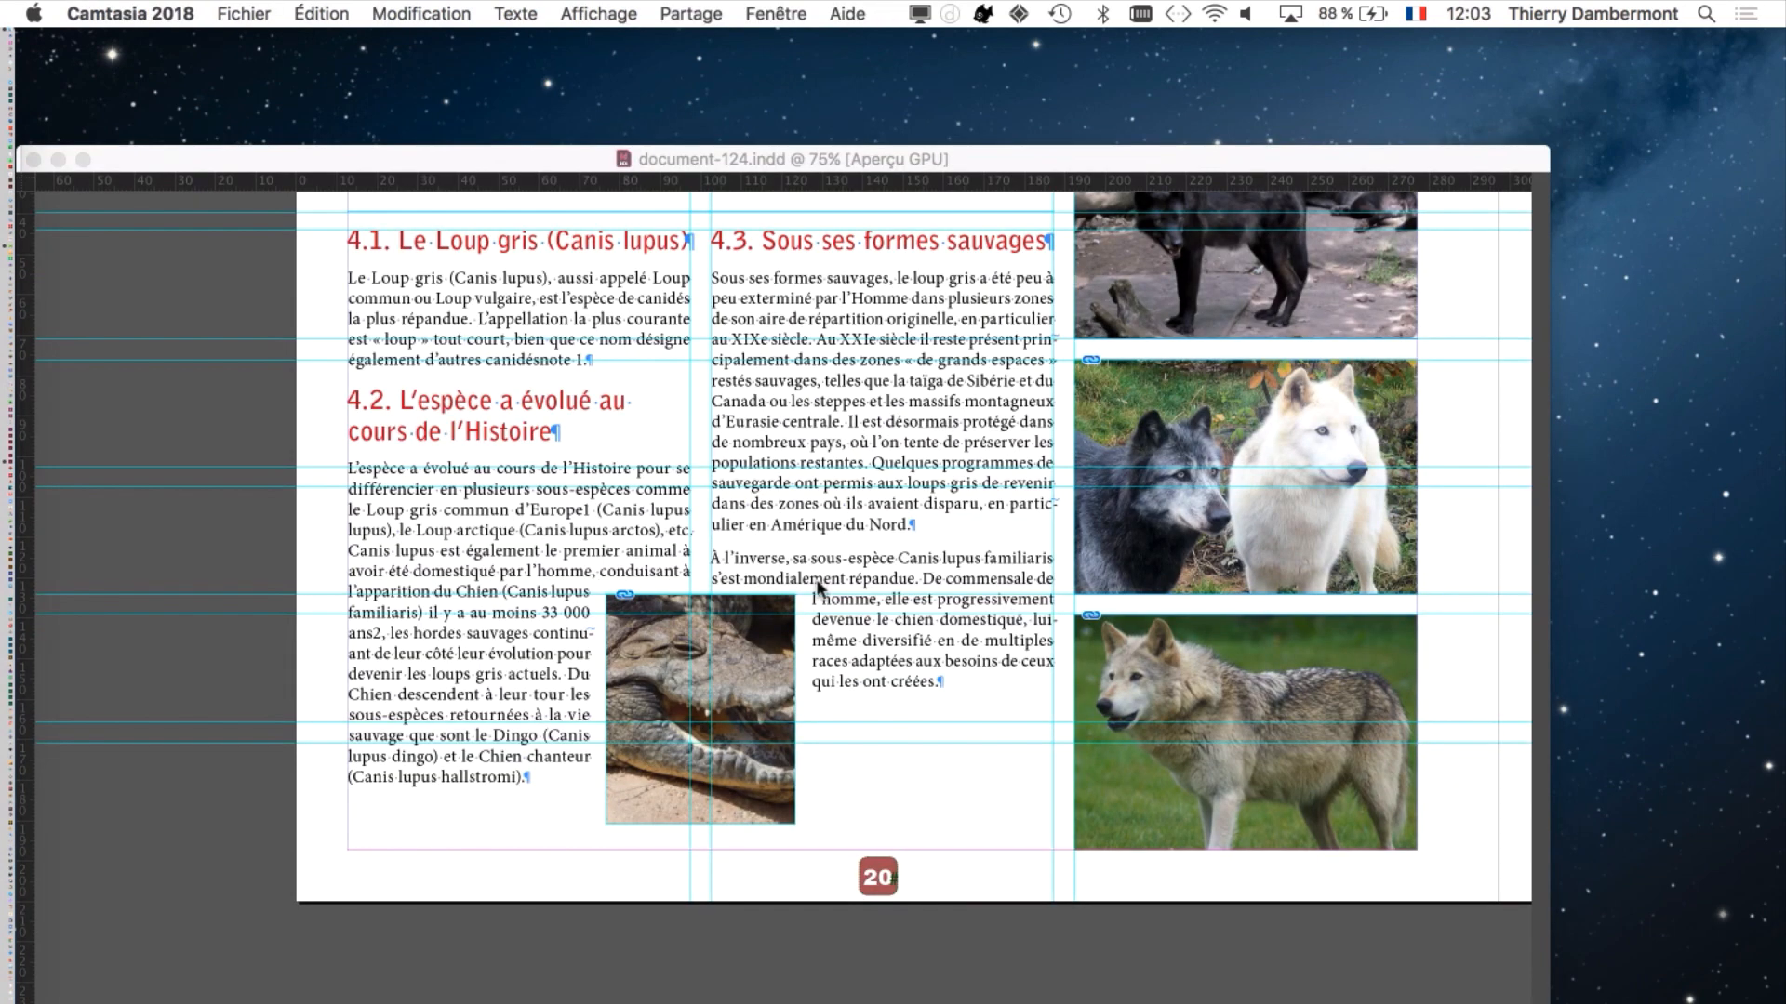
Step: Switch to document-124.indd in InDesign with the chapter 4 title on page 20 in view
{"action": "scroll", "coordinate": [814, 579], "scroll_direction": "up", "scroll_amount": 3}
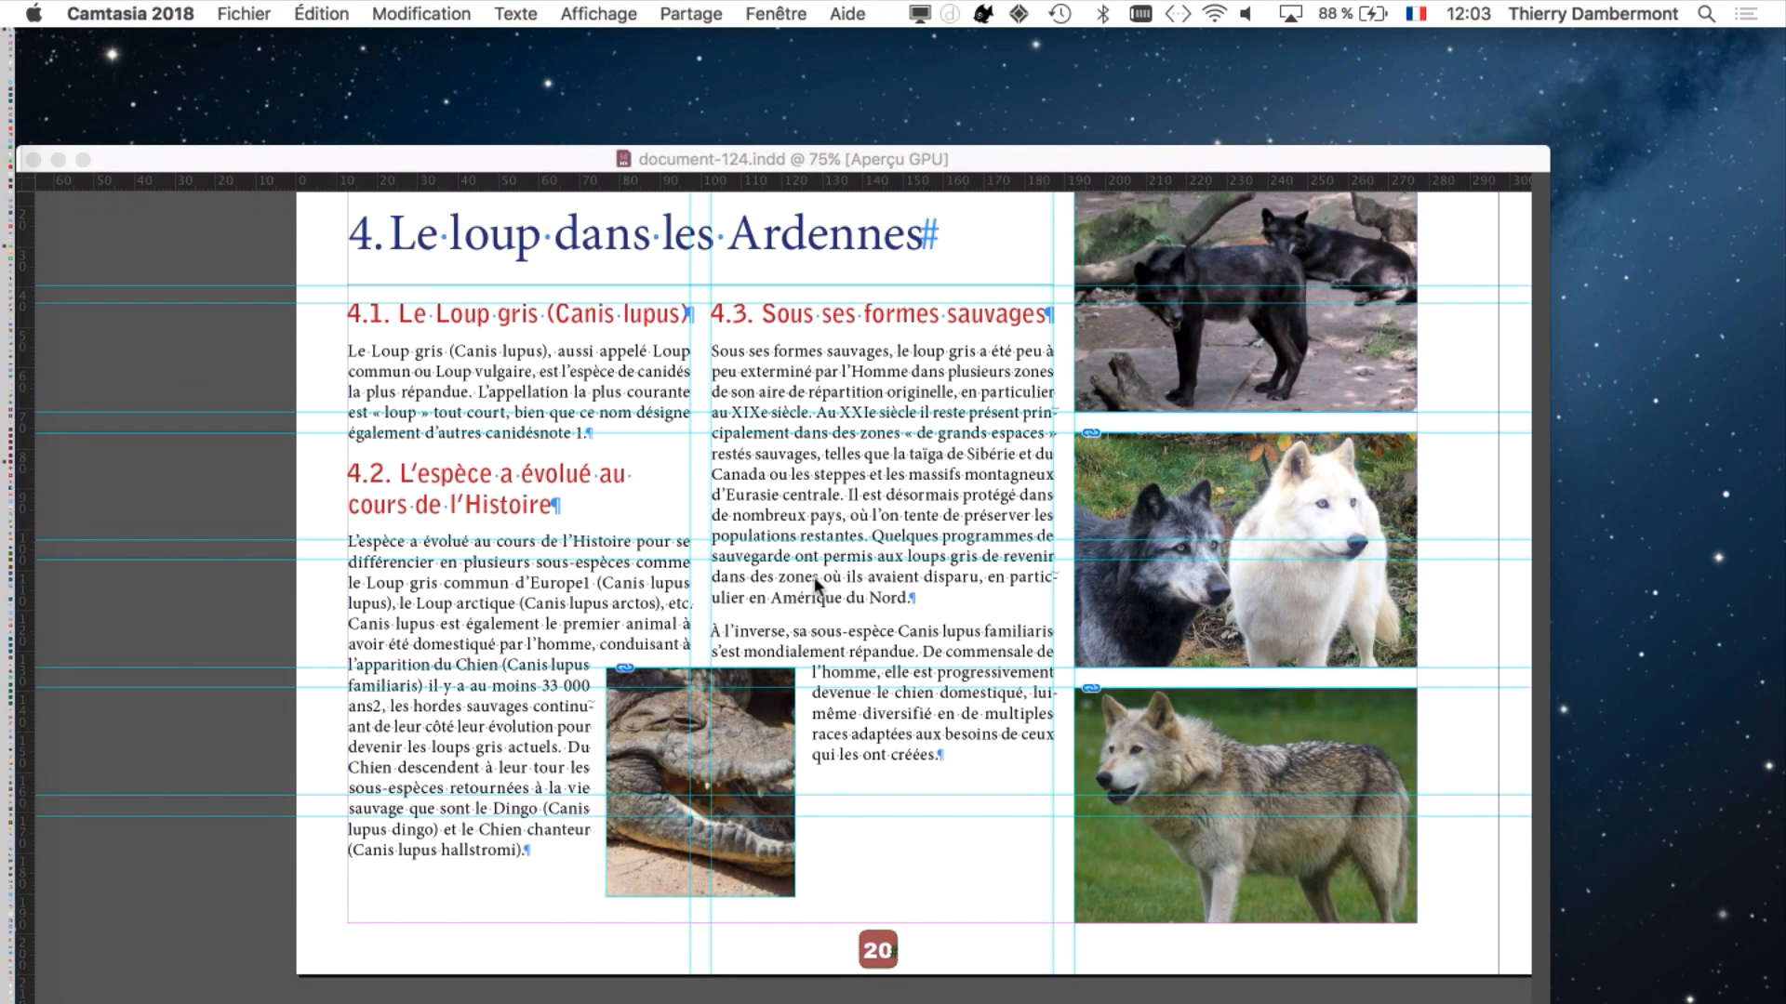
{"action": "scroll", "coordinate": [813, 577], "scroll_direction": "up", "scroll_amount": 2}
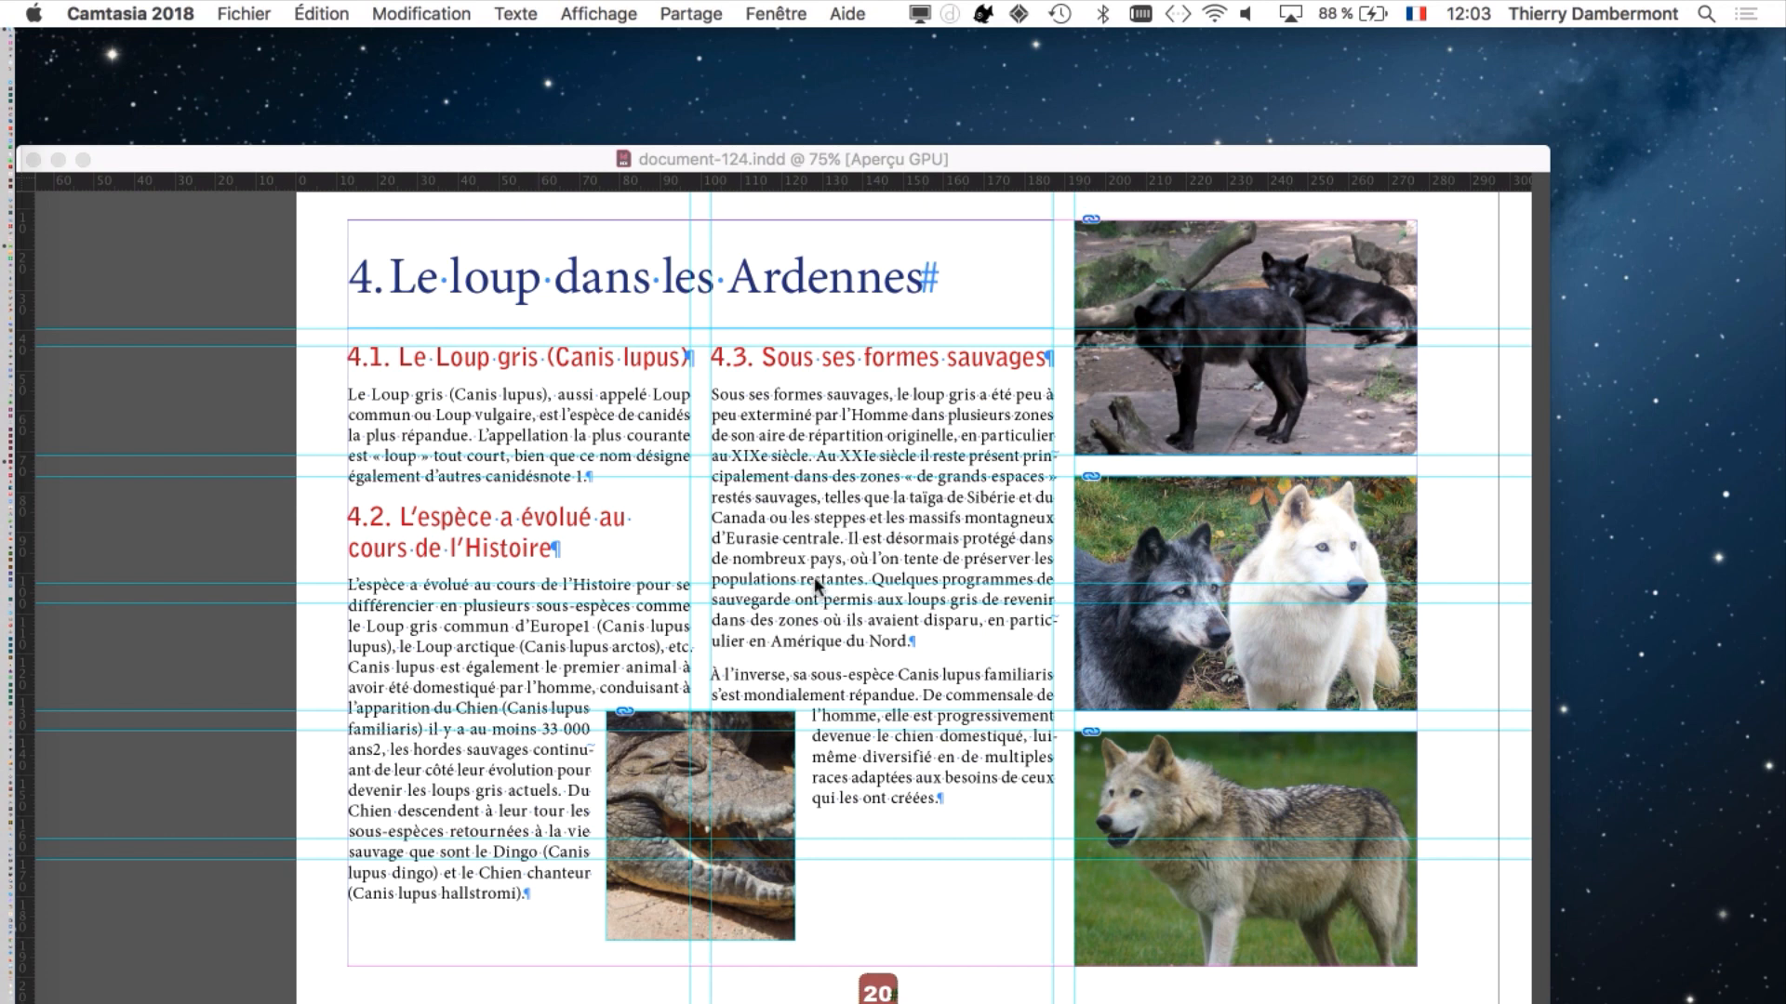
{"action": "scroll", "coordinate": [813, 576], "scroll_direction": "up", "scroll_amount": 1}
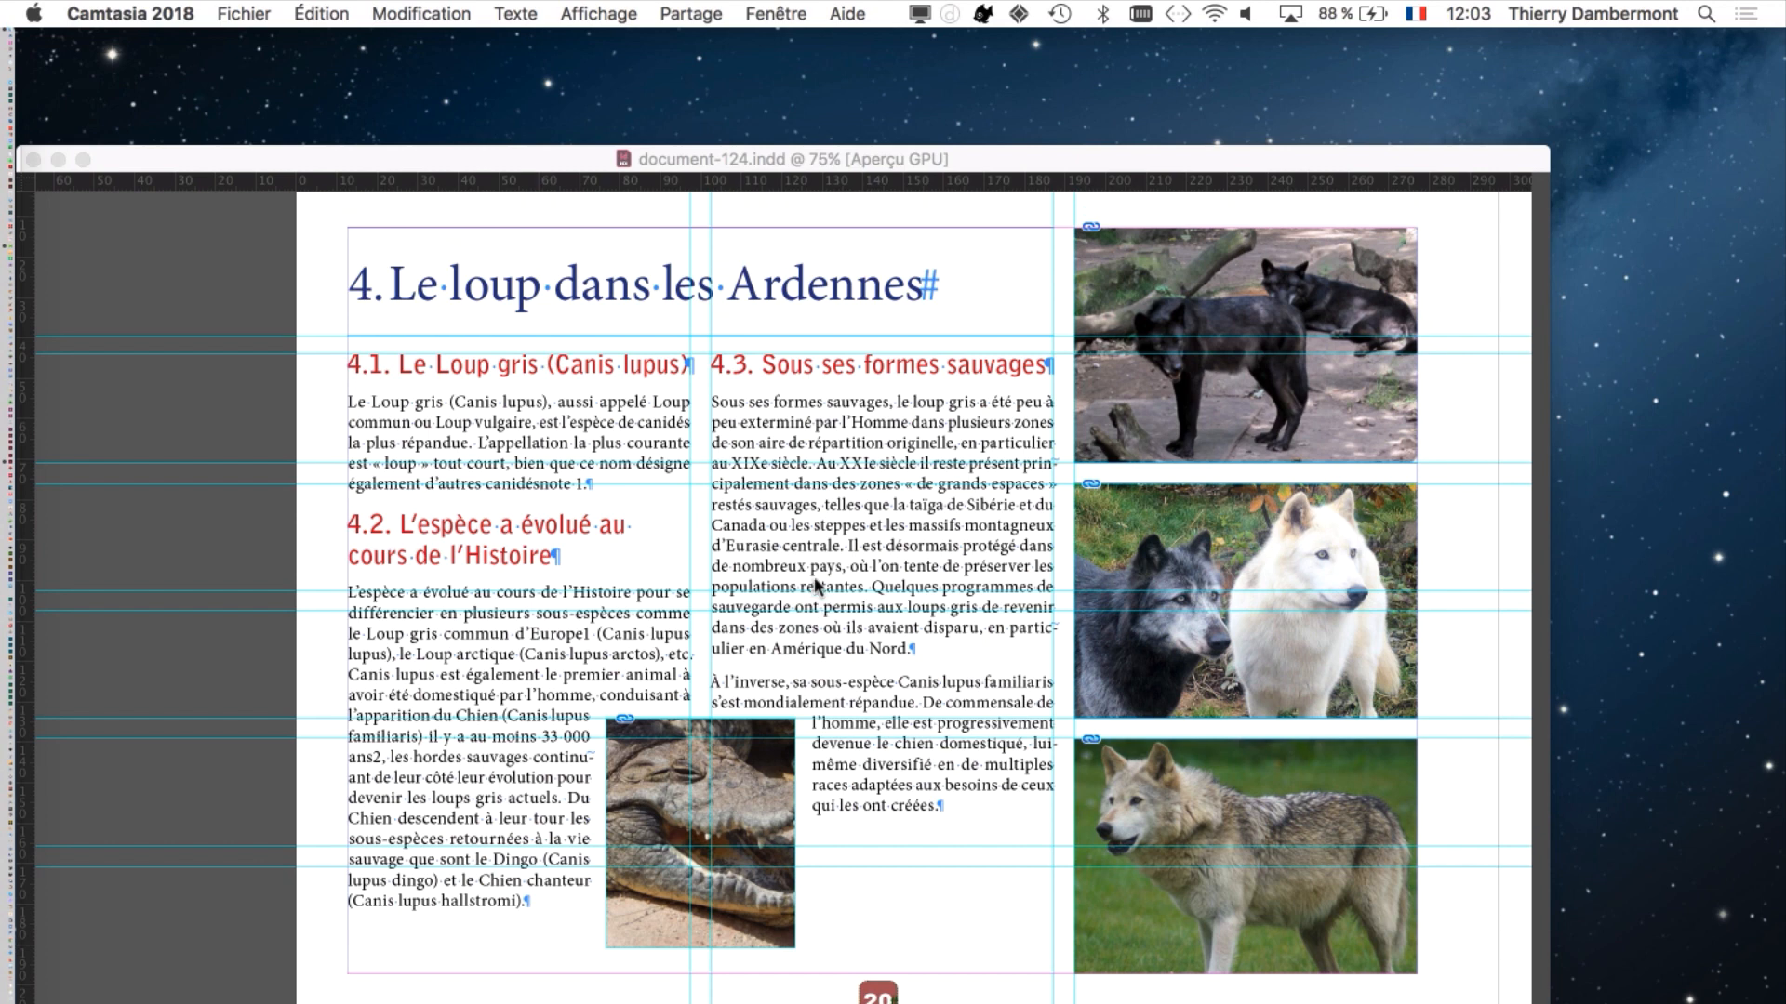
{"action": "left_click", "coordinate": [873, 163]}
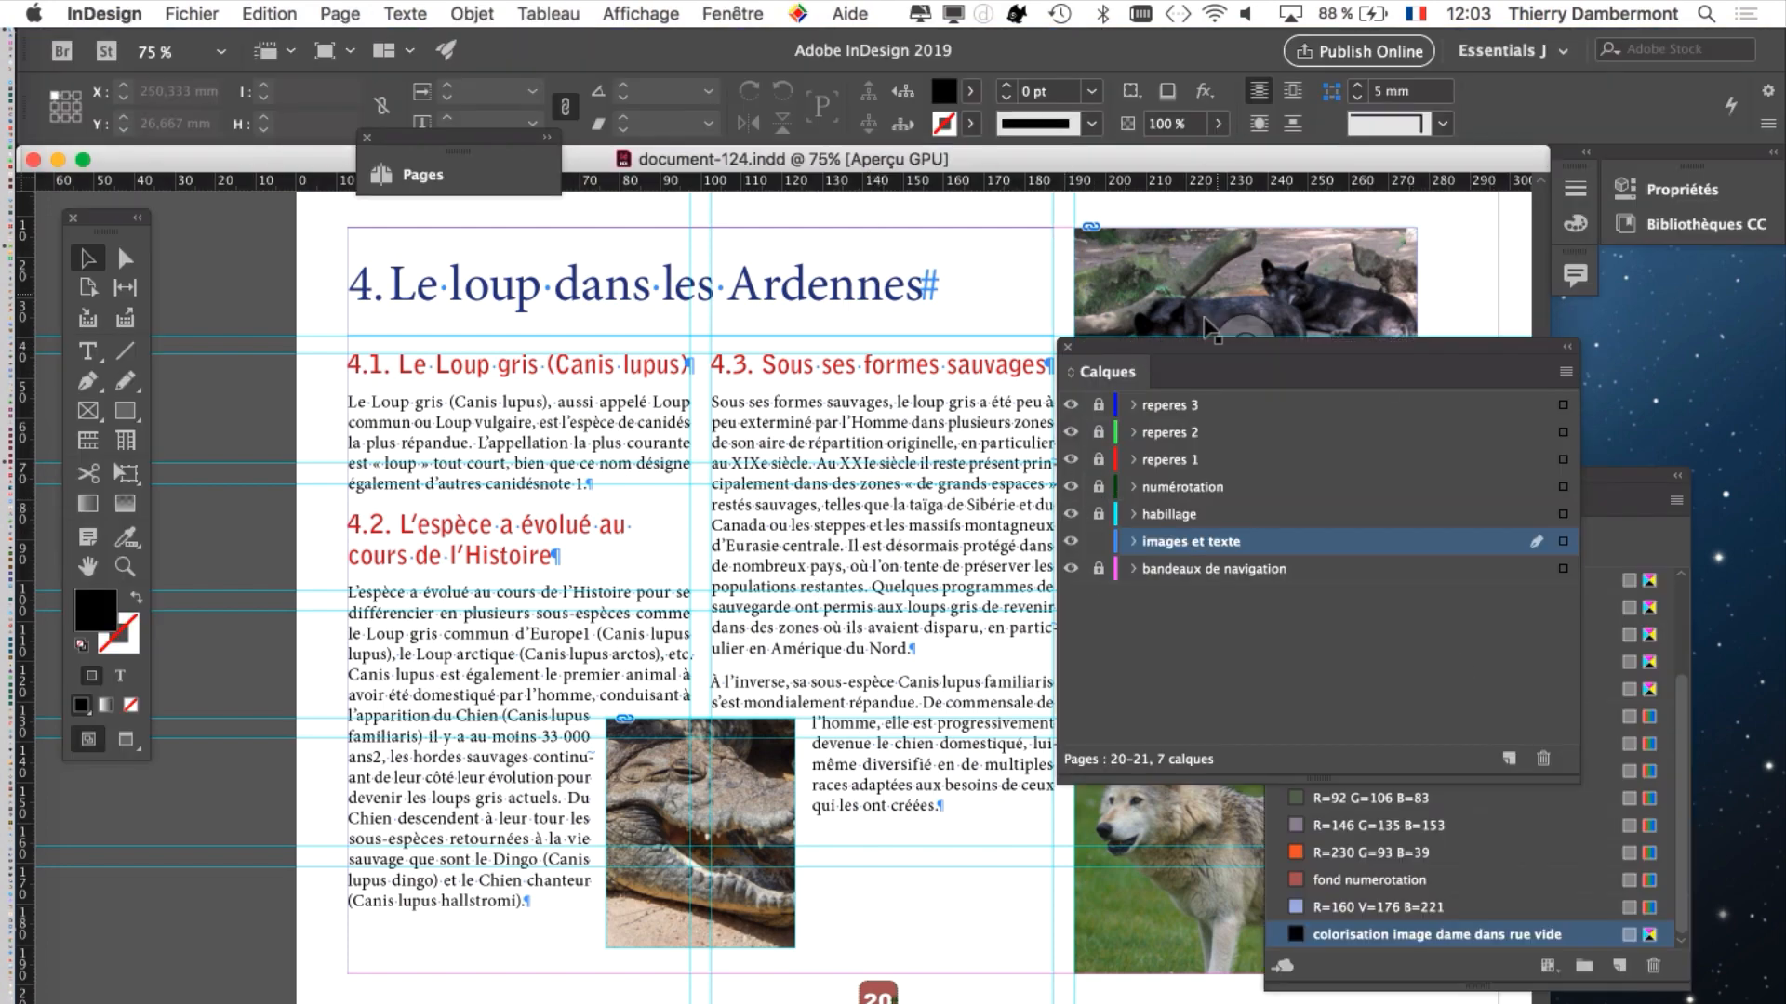
Step: Unlock all layers, relock all except images et texte, and place the text cursor in the title "Le loup dans les Ardennes"
{"action": "left_click", "coordinate": [93, 356]}
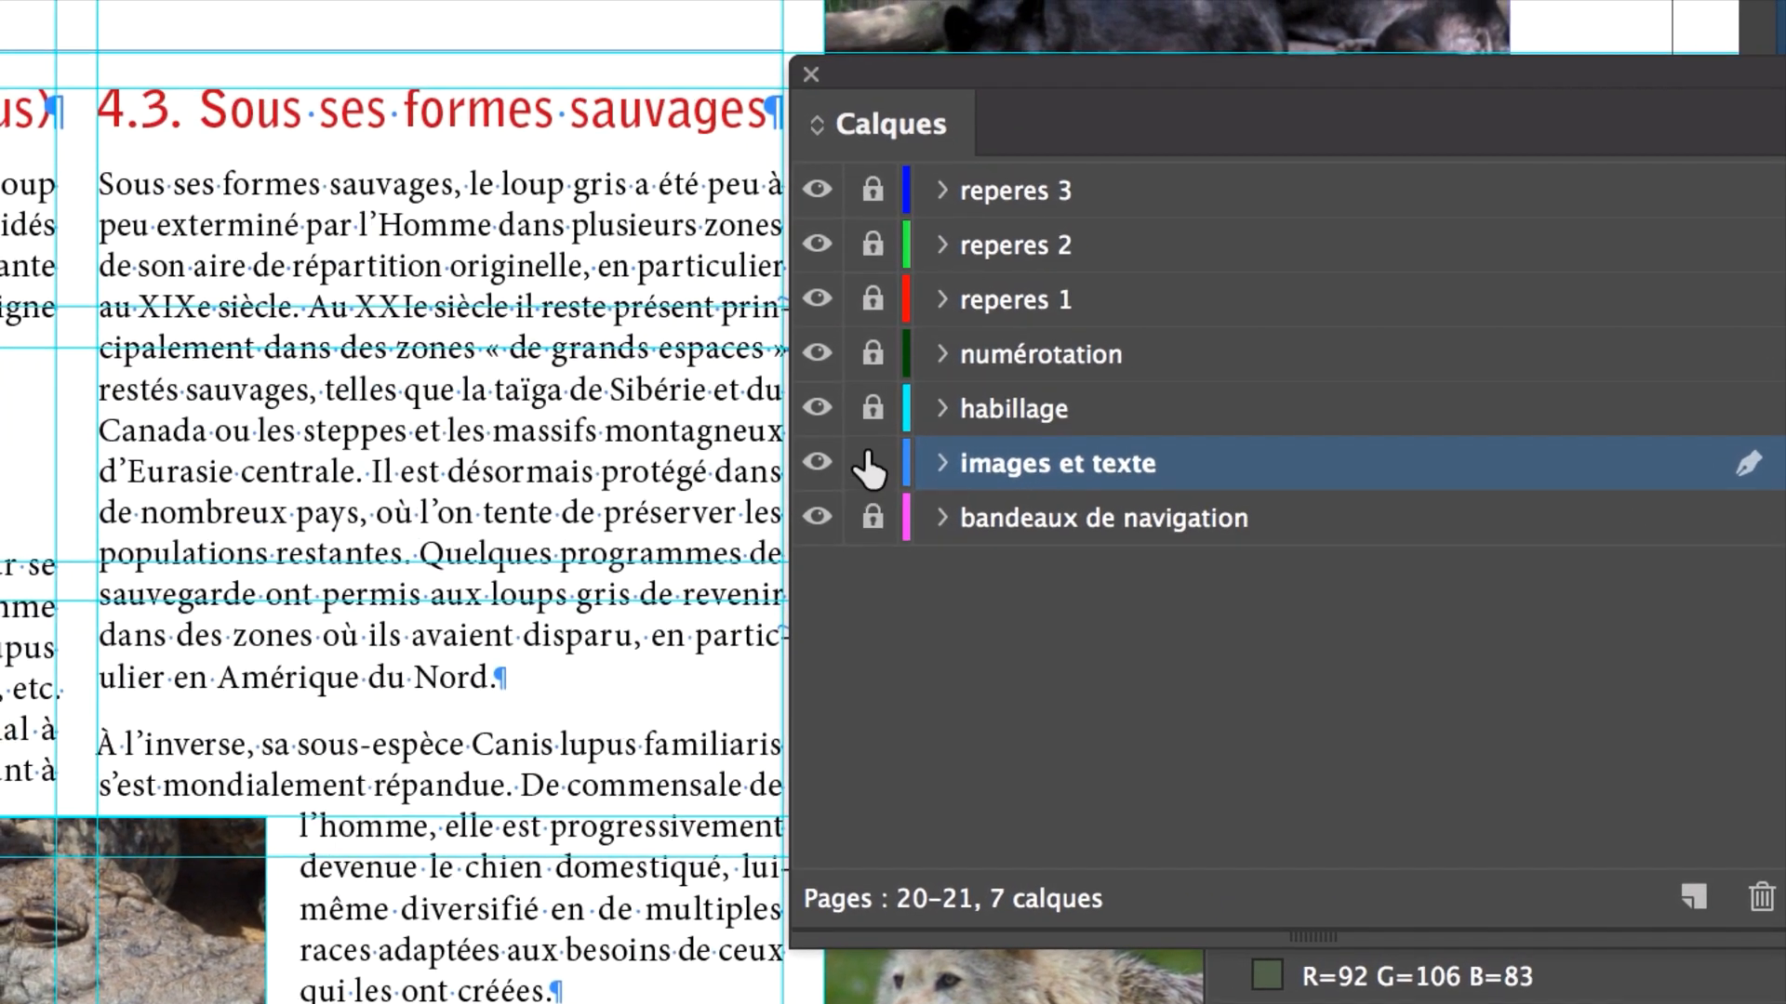
{"action": "left_click", "coordinate": [871, 463], "text": "alt"}
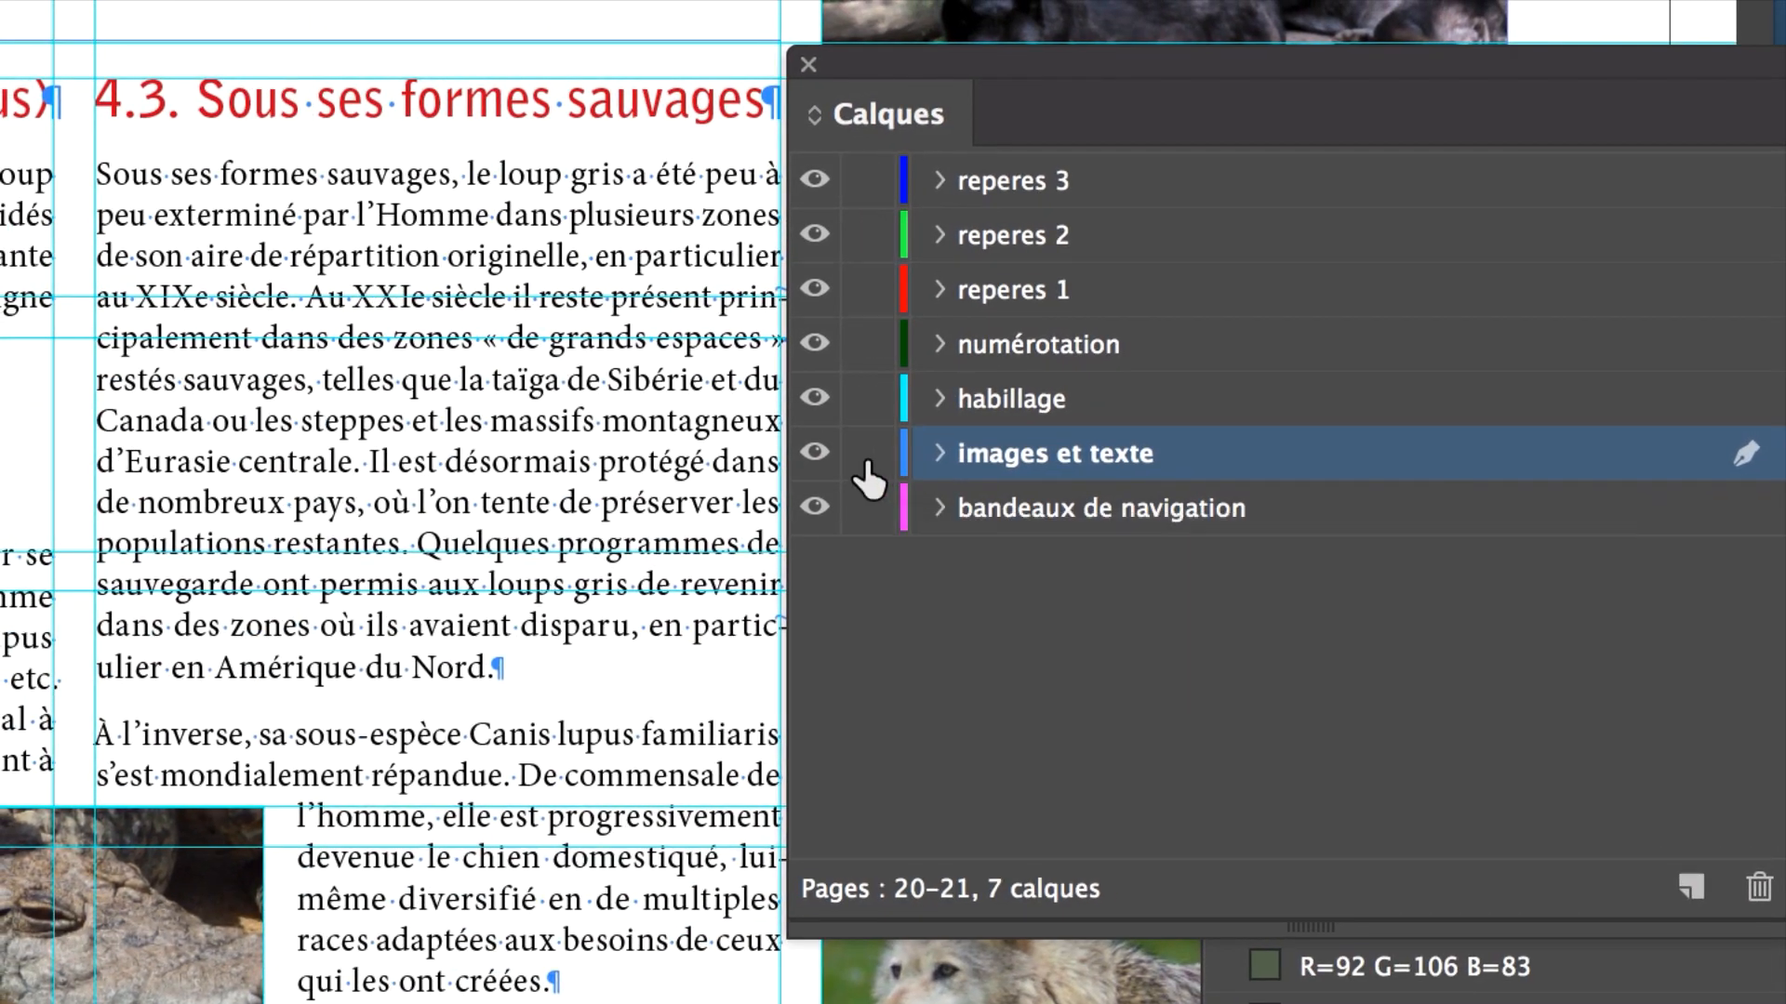
{"action": "left_click", "coordinate": [870, 463], "text": "alt"}
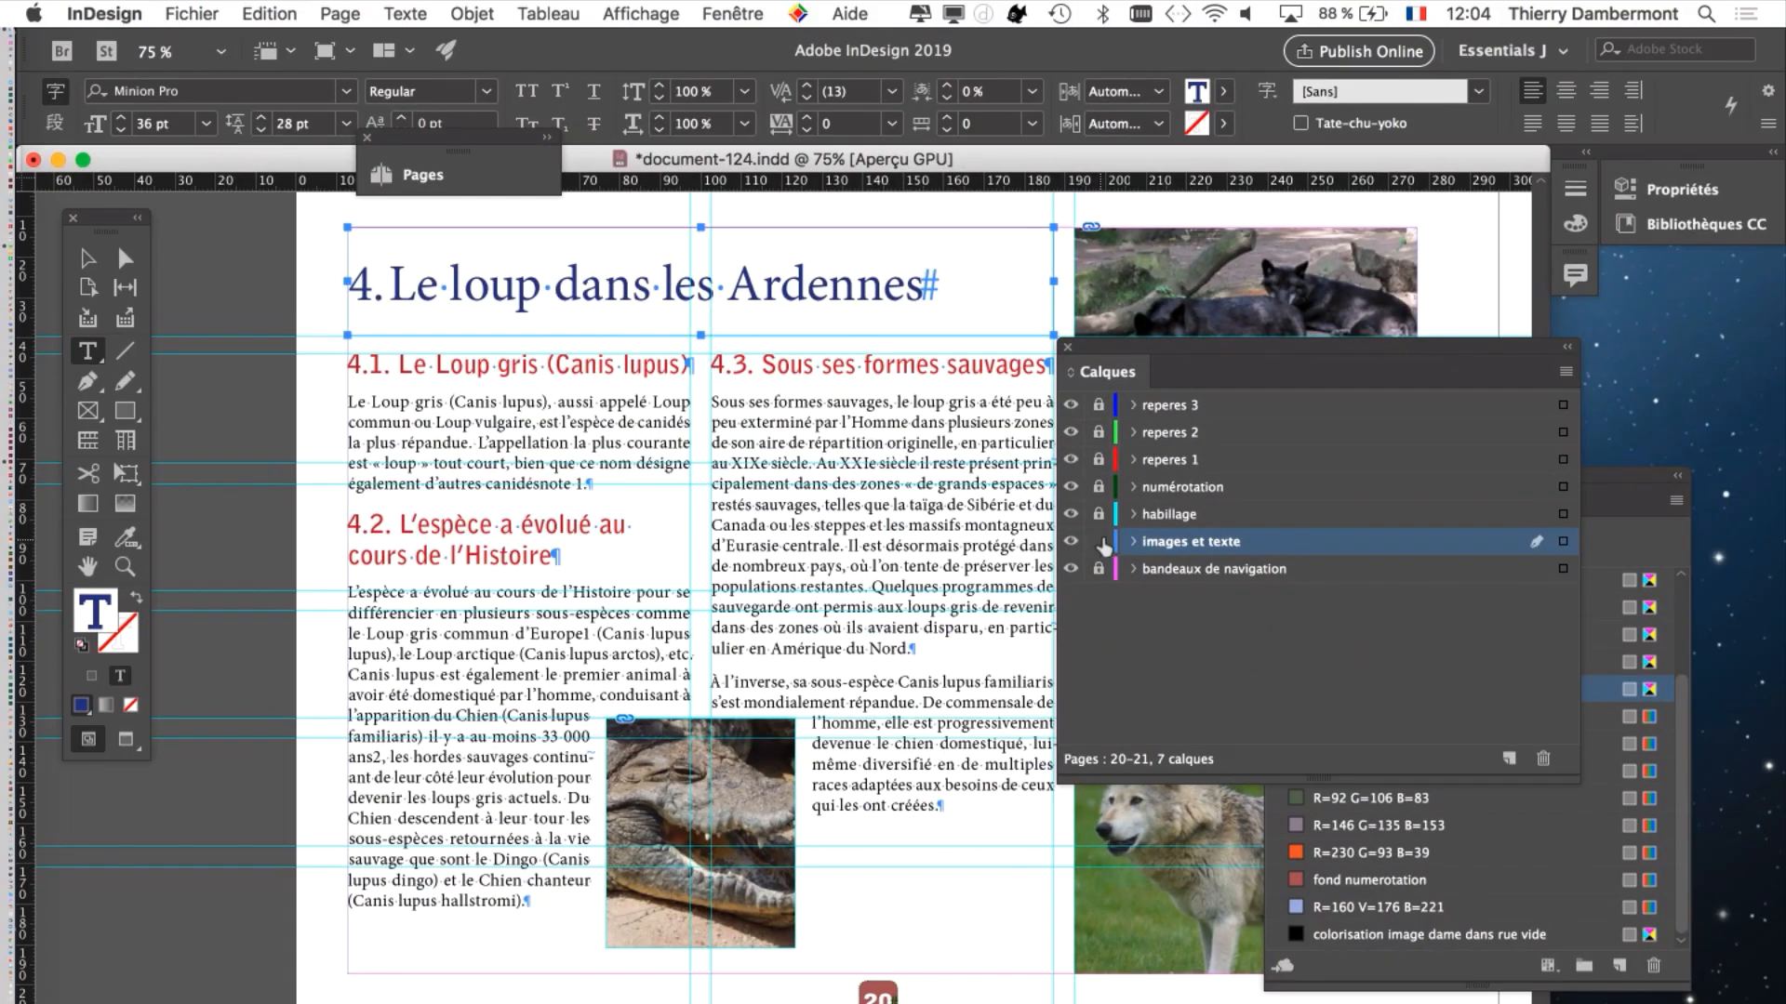
{"action": "left_click", "coordinate": [556, 284]}
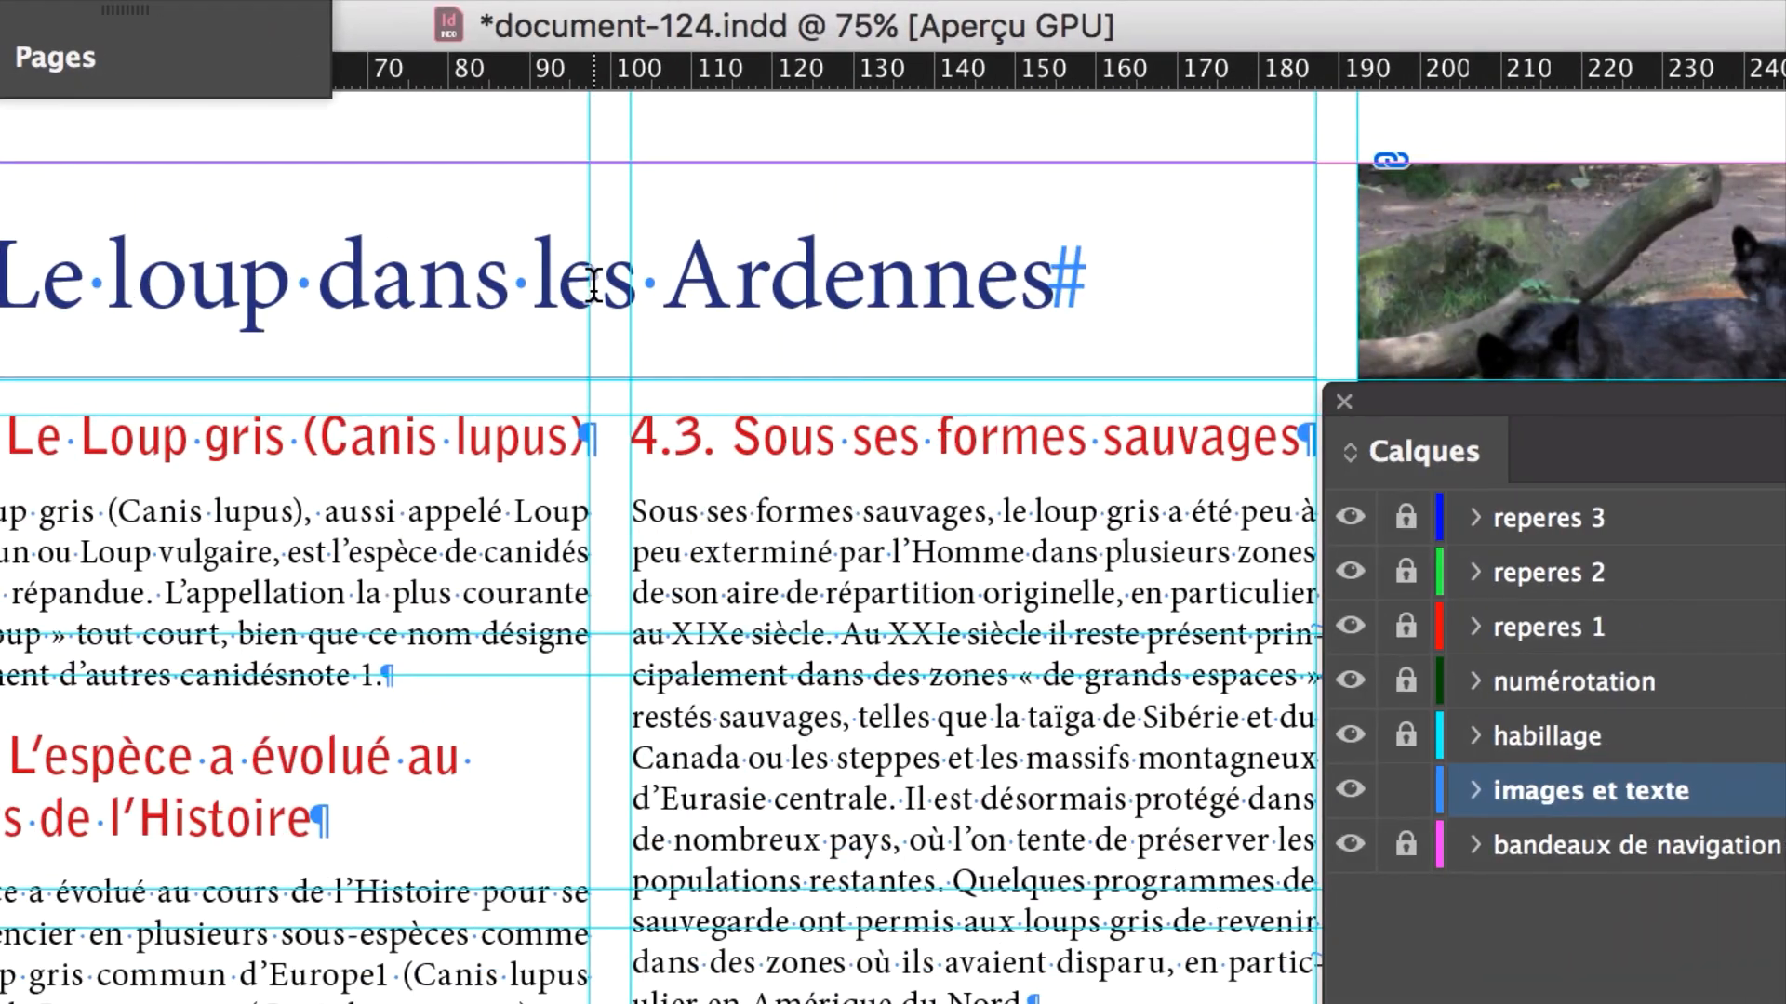
{"action": "left_click", "coordinate": [592, 284]}
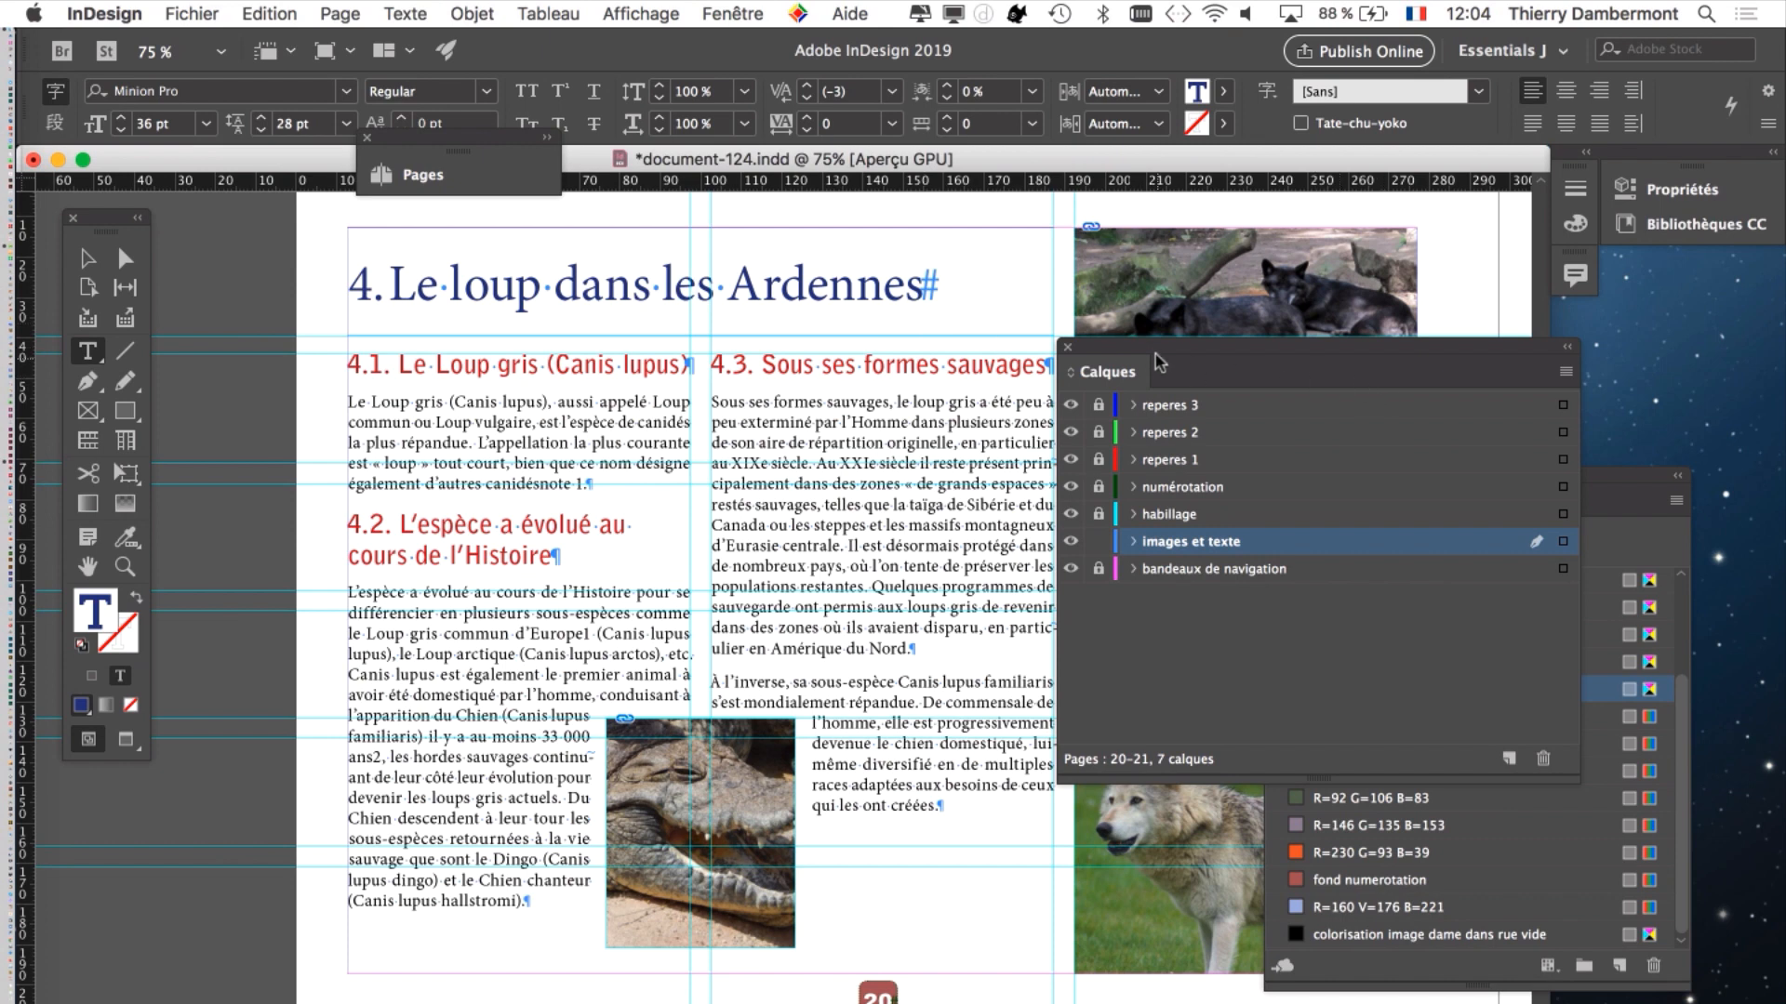
Step: Display the paragraph styles clear of the layers list, enlarged to show every style in the expanded Groupe de styles 1
{"action": "left_click_drag", "start_coordinate": [1163, 358], "coordinate": [1423, 370]}
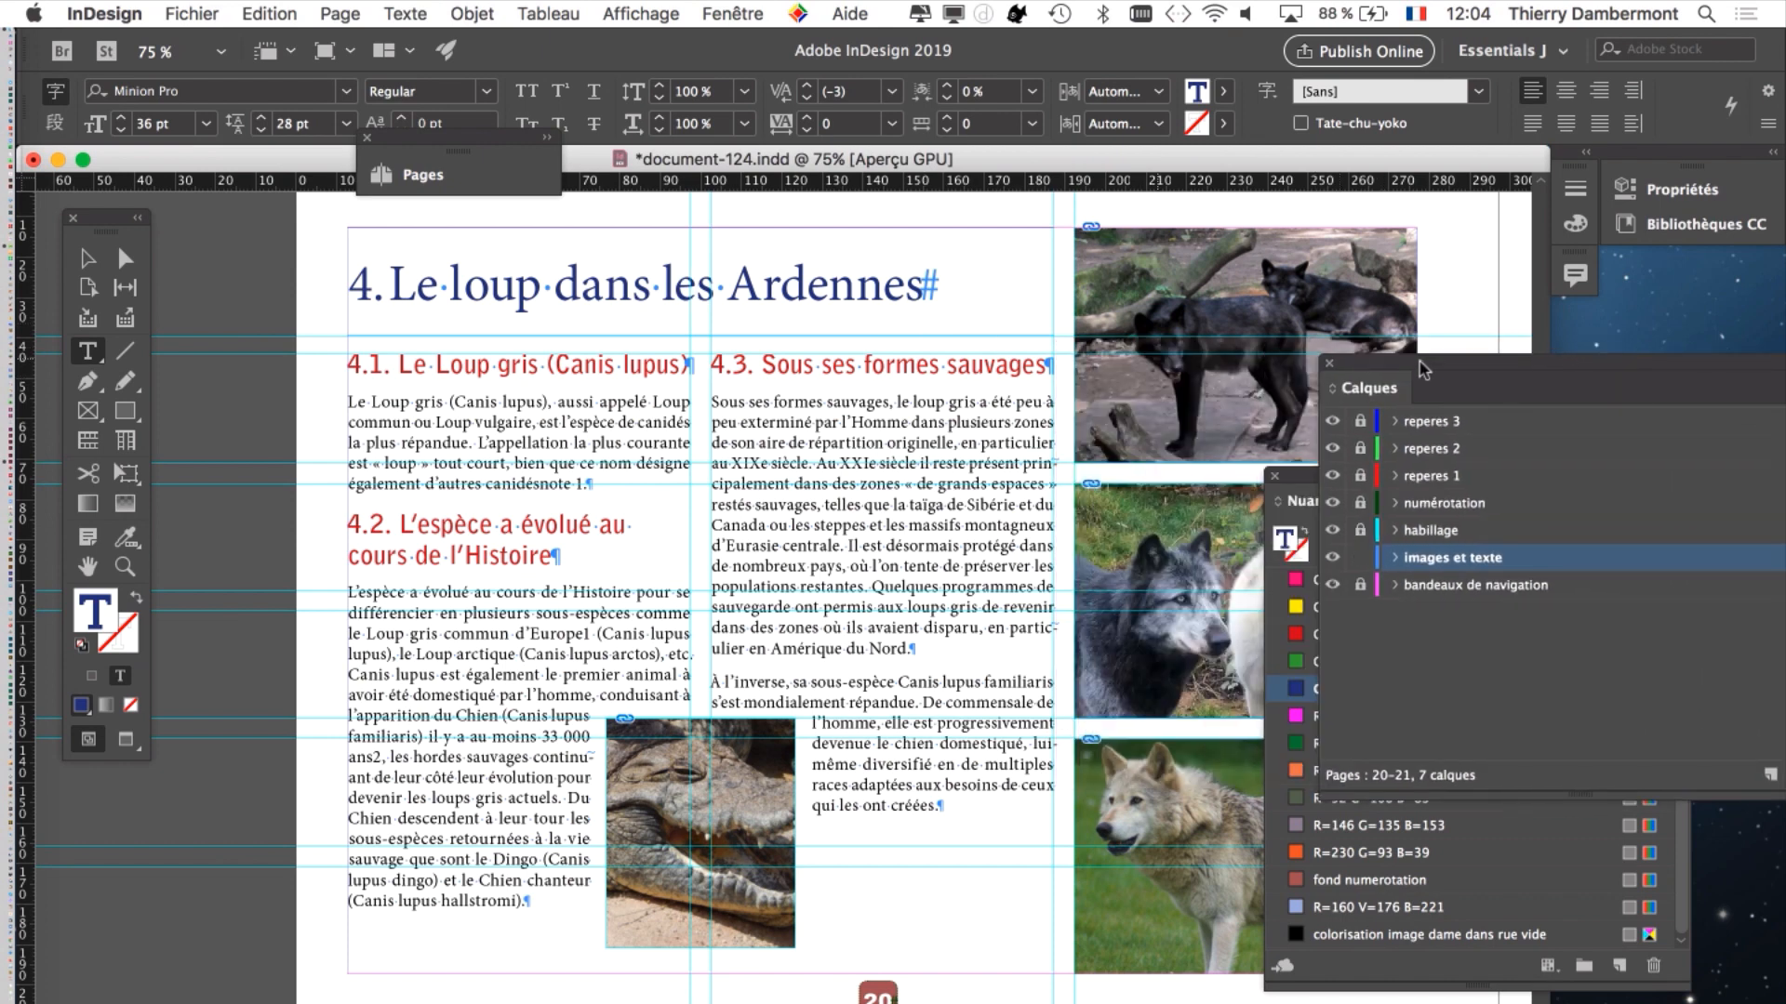
{"action": "left_click", "coordinate": [416, 13]}
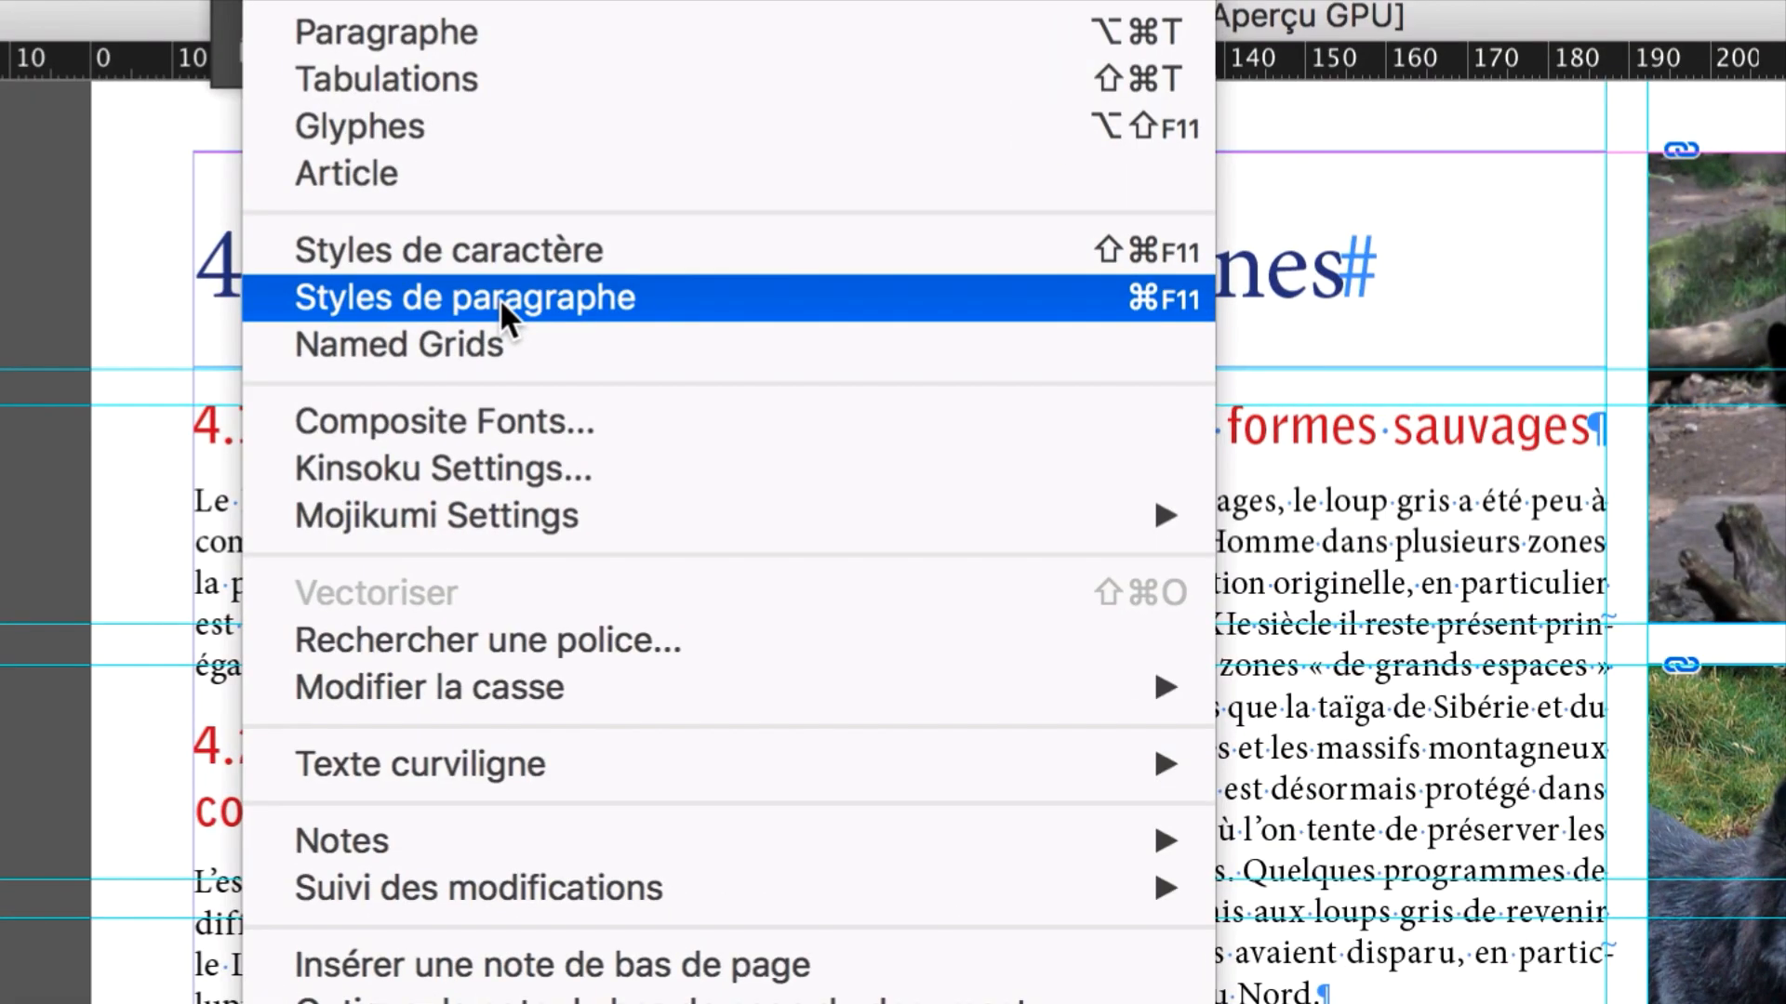
{"action": "left_click", "coordinate": [499, 301]}
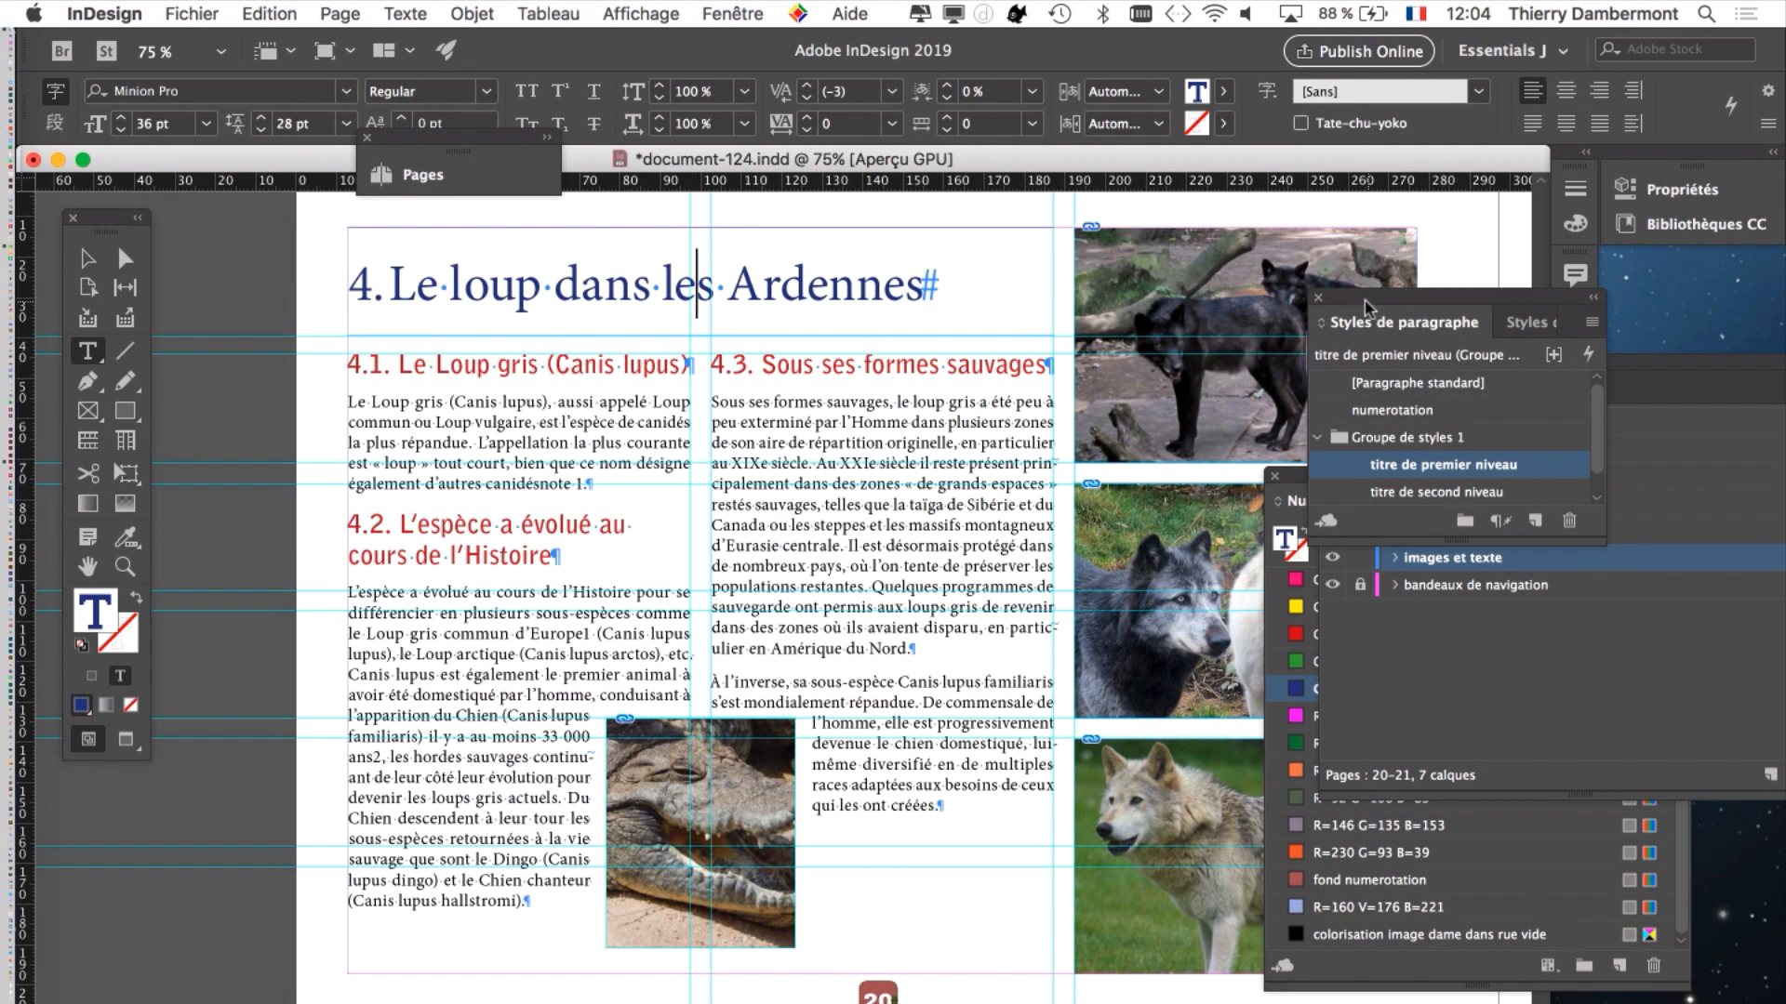
{"action": "left_click_drag", "start_coordinate": [1369, 302], "coordinate": [884, 345]}
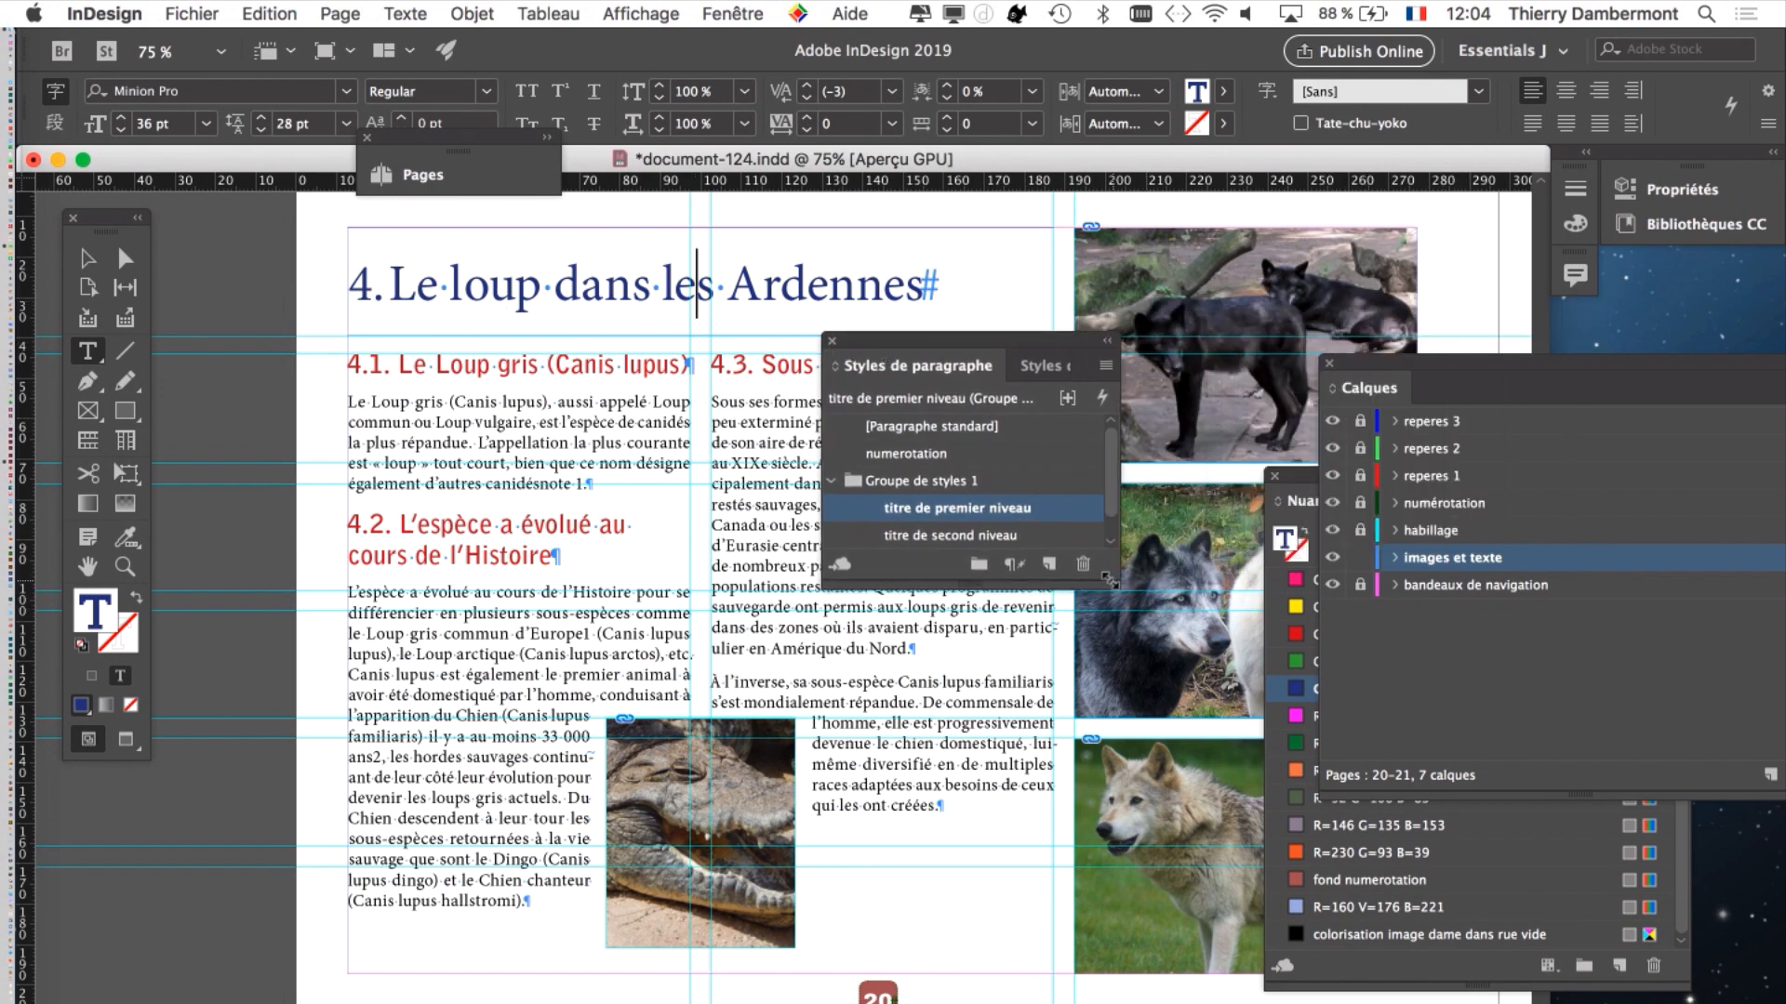
{"action": "left_click_drag", "start_coordinate": [1114, 578], "coordinate": [1254, 739]}
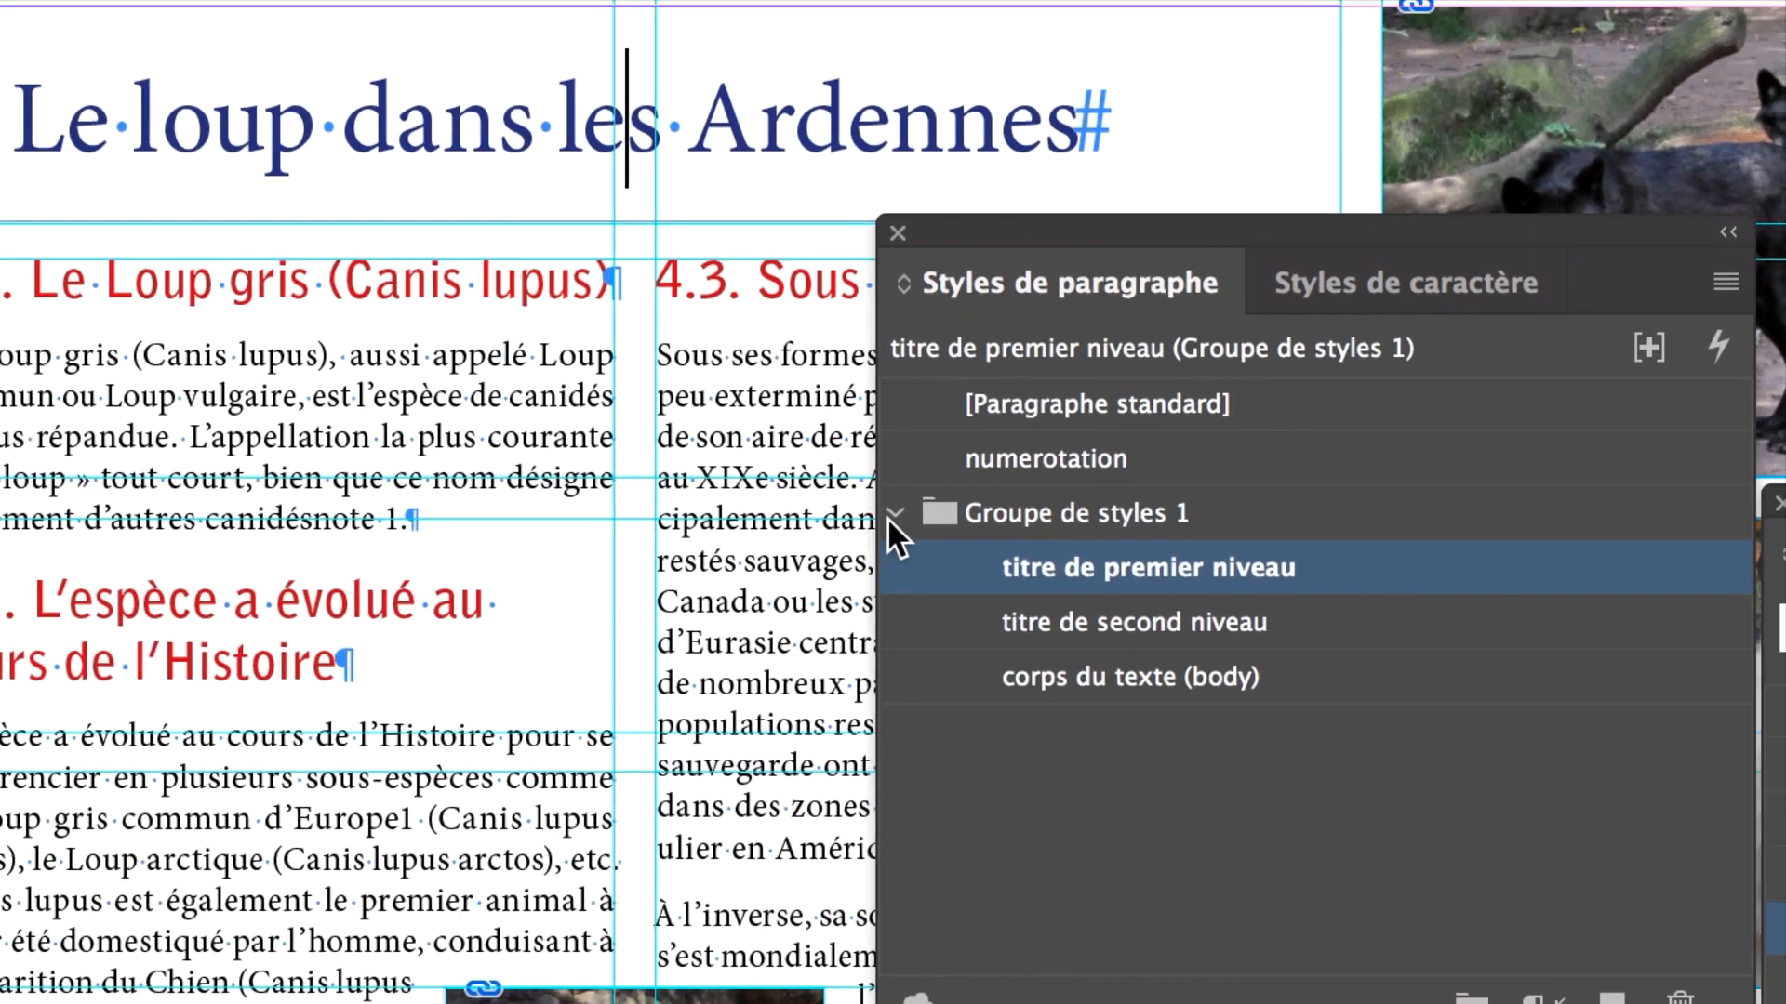
{"action": "left_click", "coordinate": [829, 481]}
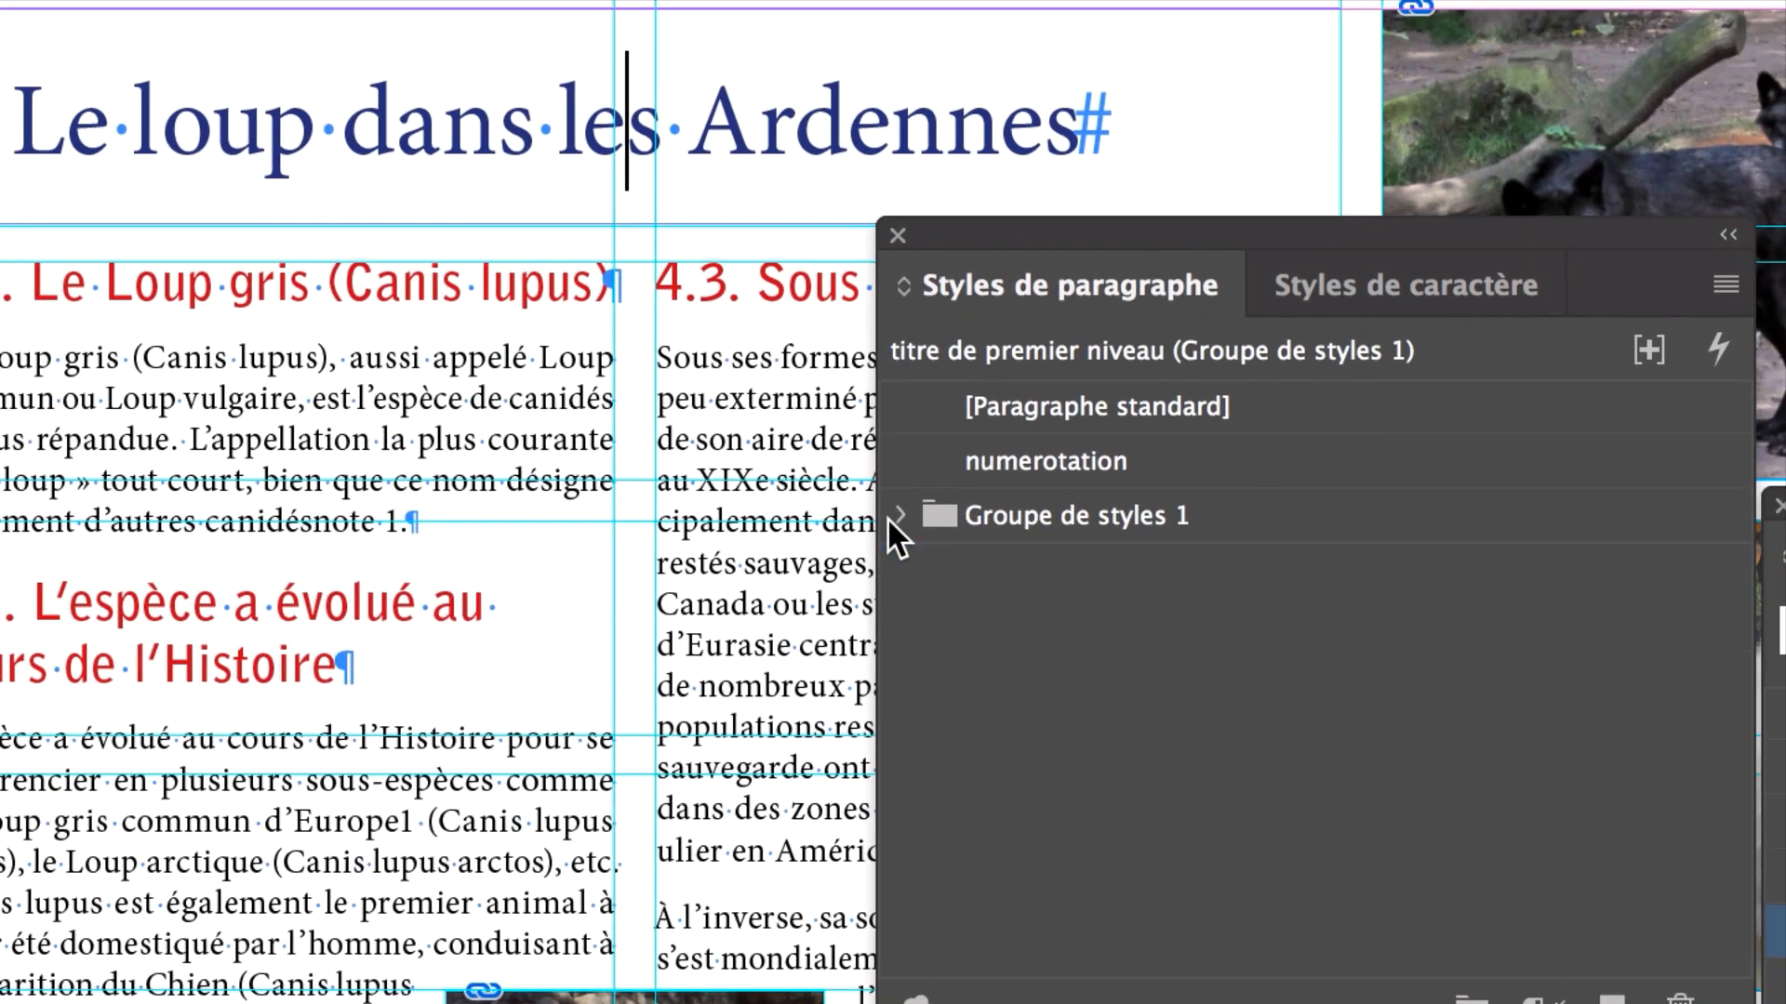
{"action": "left_click", "coordinate": [897, 515]}
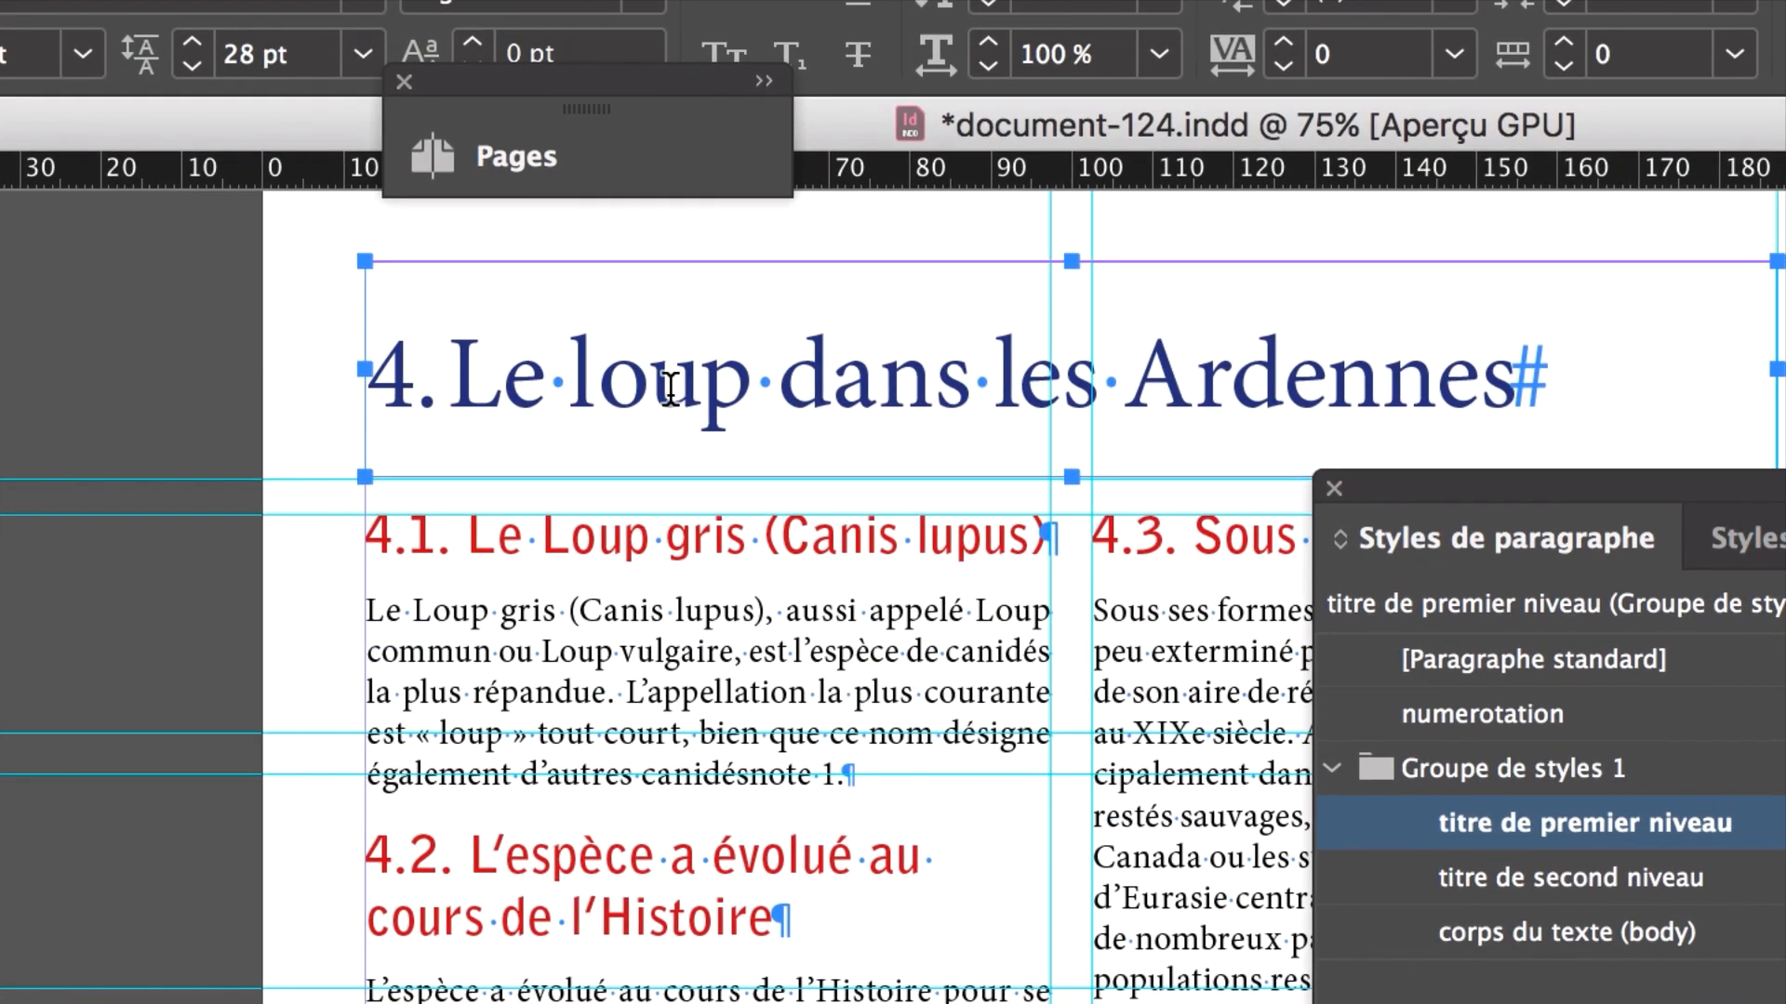
Step: Check which paragraph styles are applied to the chapter title, the 4.1 and 4.2 headings and the first body paragraph
{"action": "left_click", "coordinate": [669, 386]}
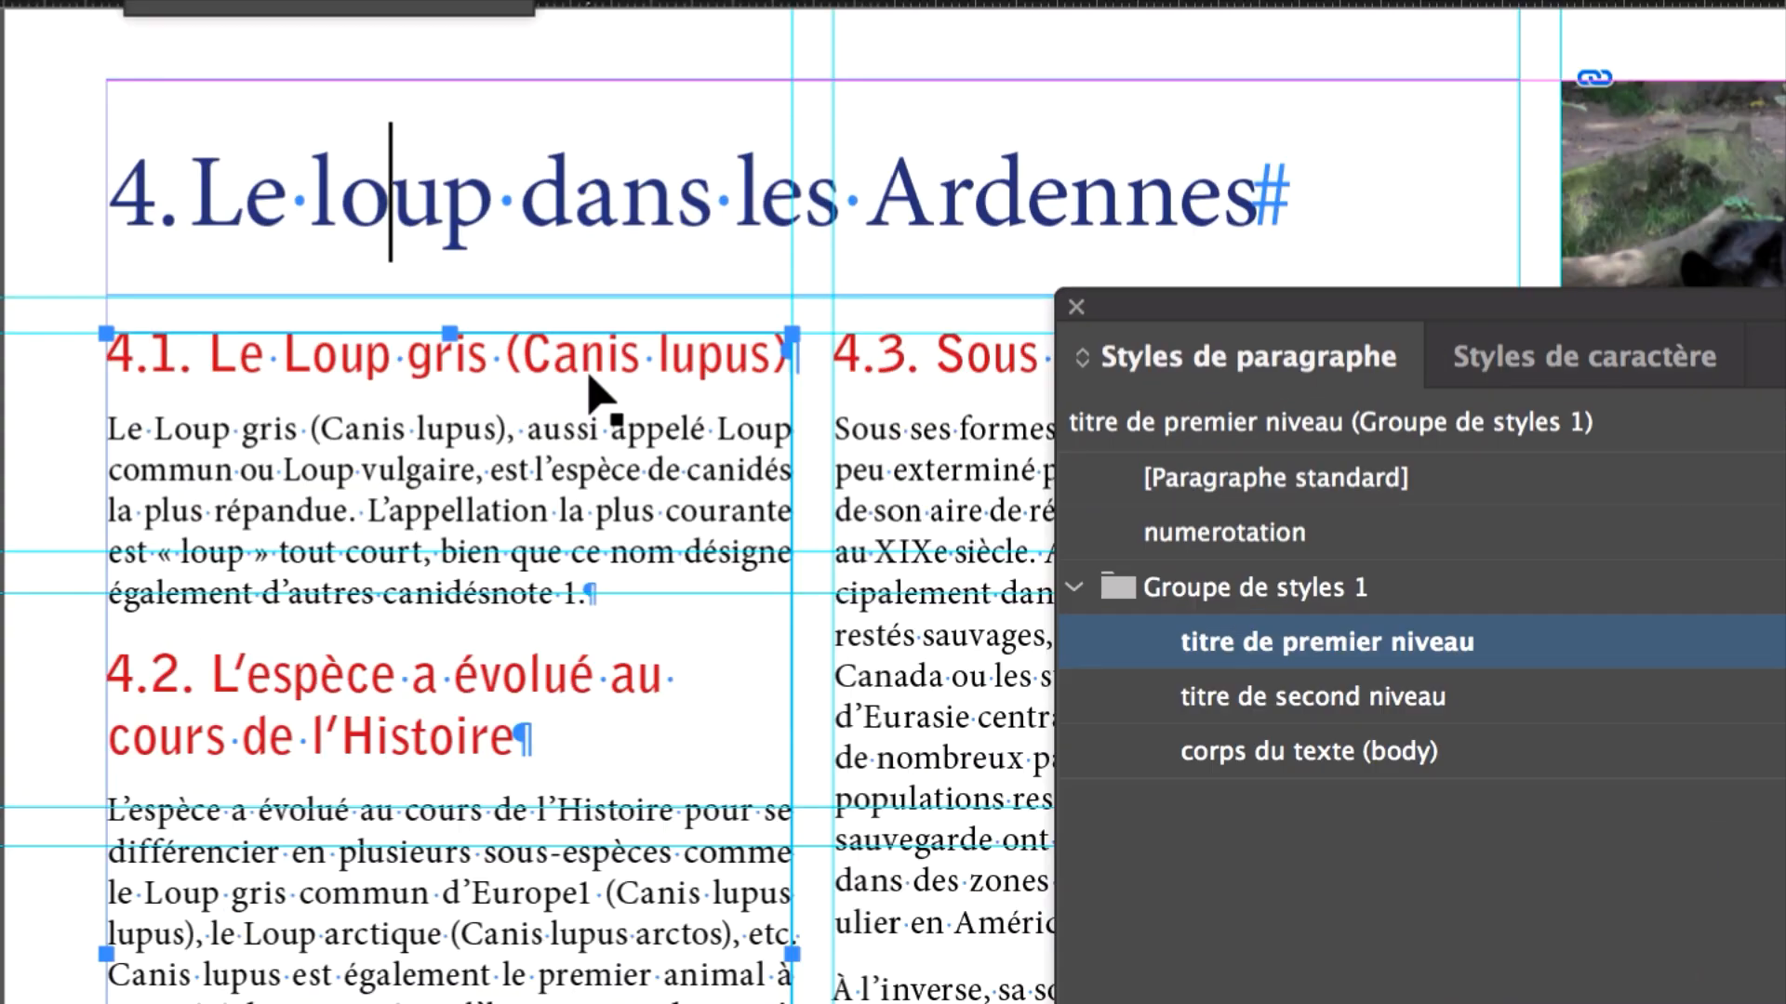
{"action": "left_click", "coordinate": [617, 365]}
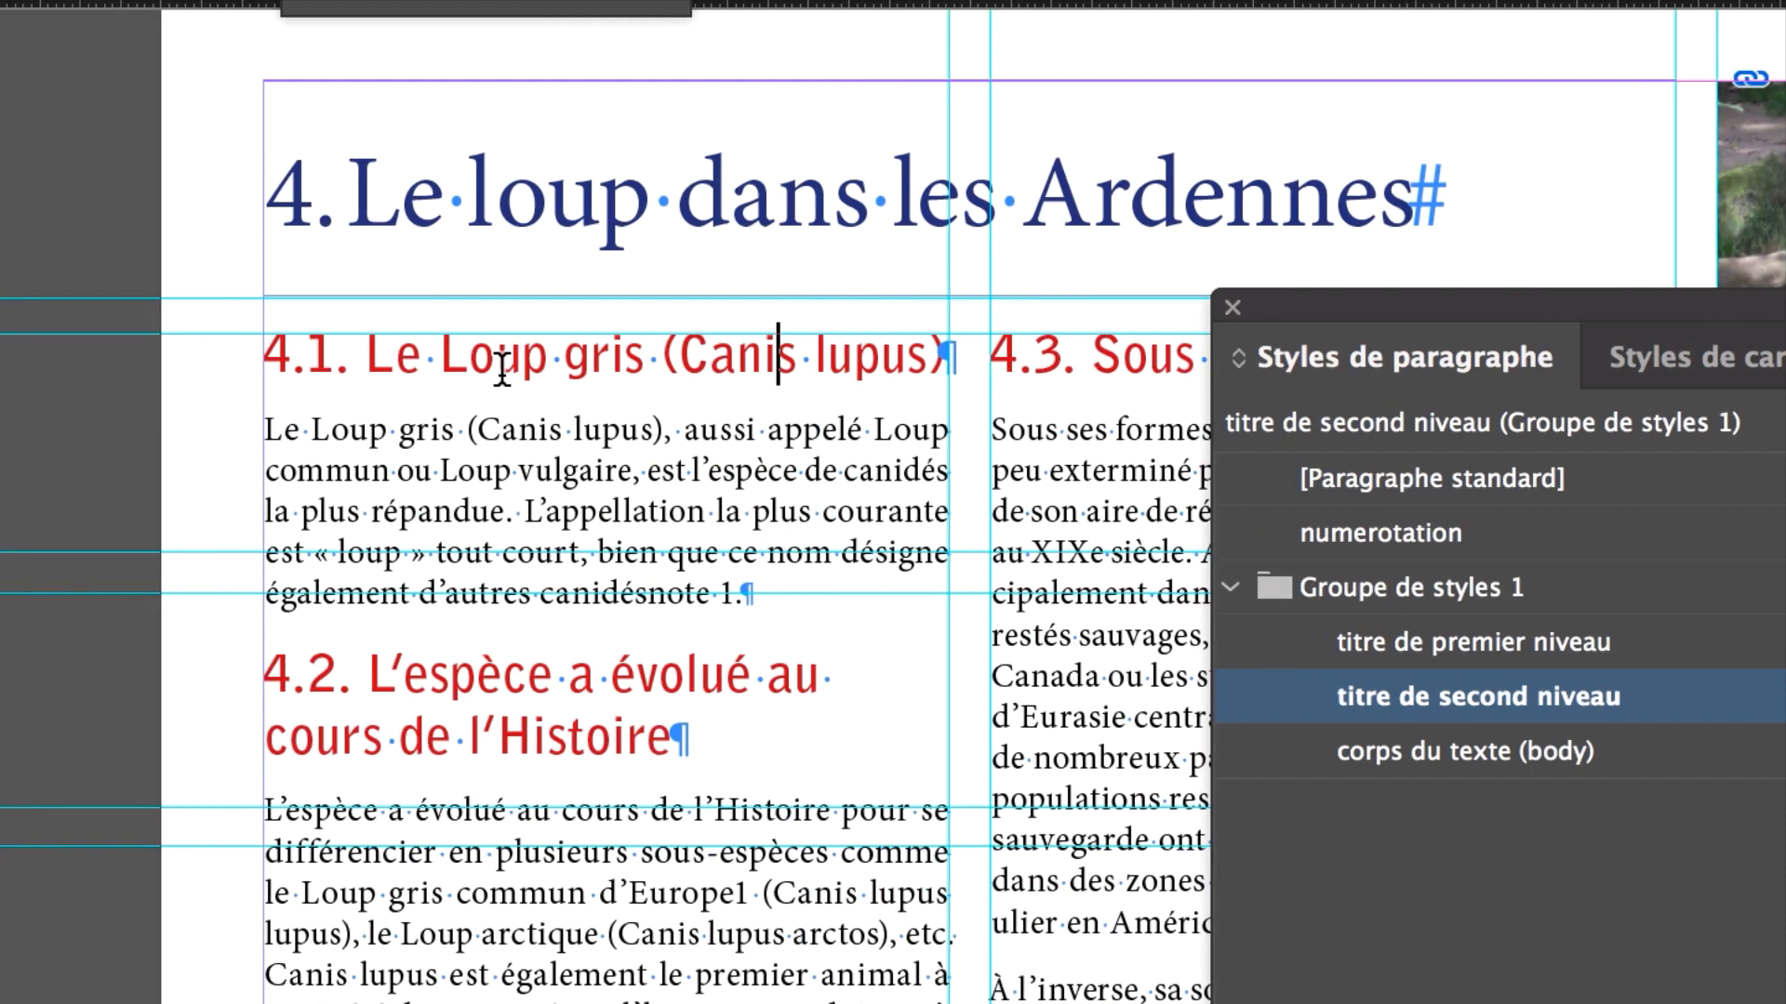
{"action": "left_click", "coordinate": [316, 364]}
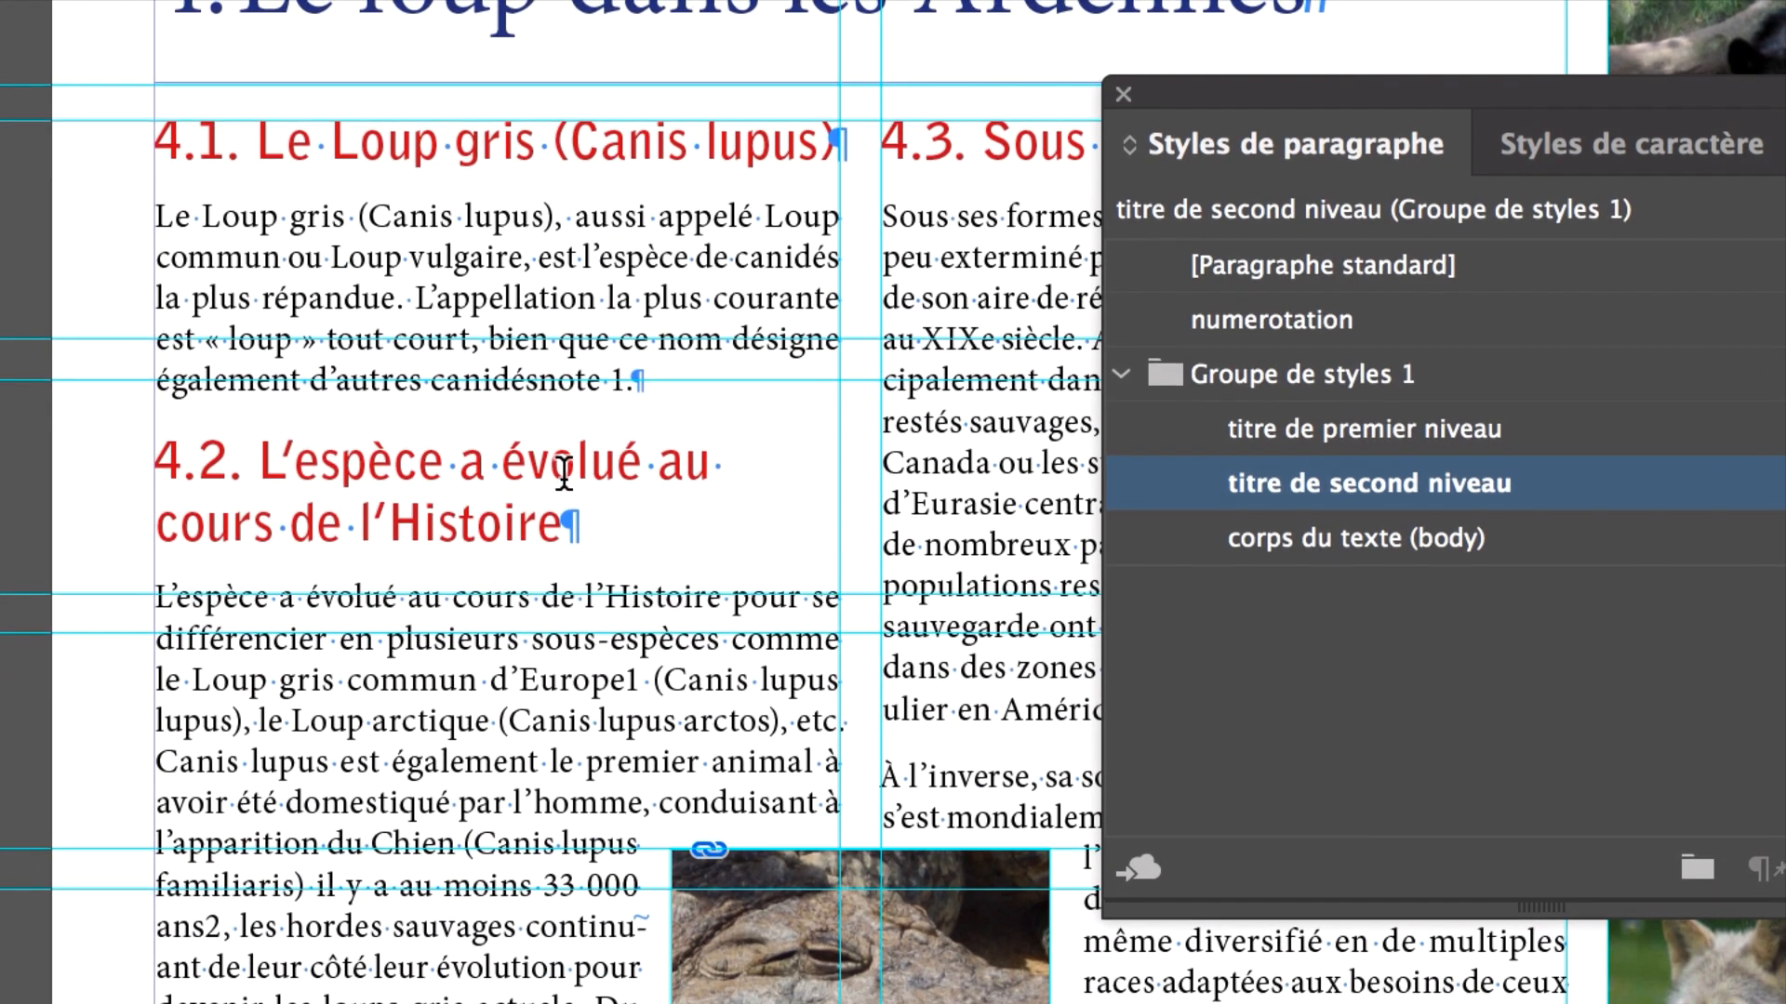
{"action": "left_click", "coordinate": [563, 473]}
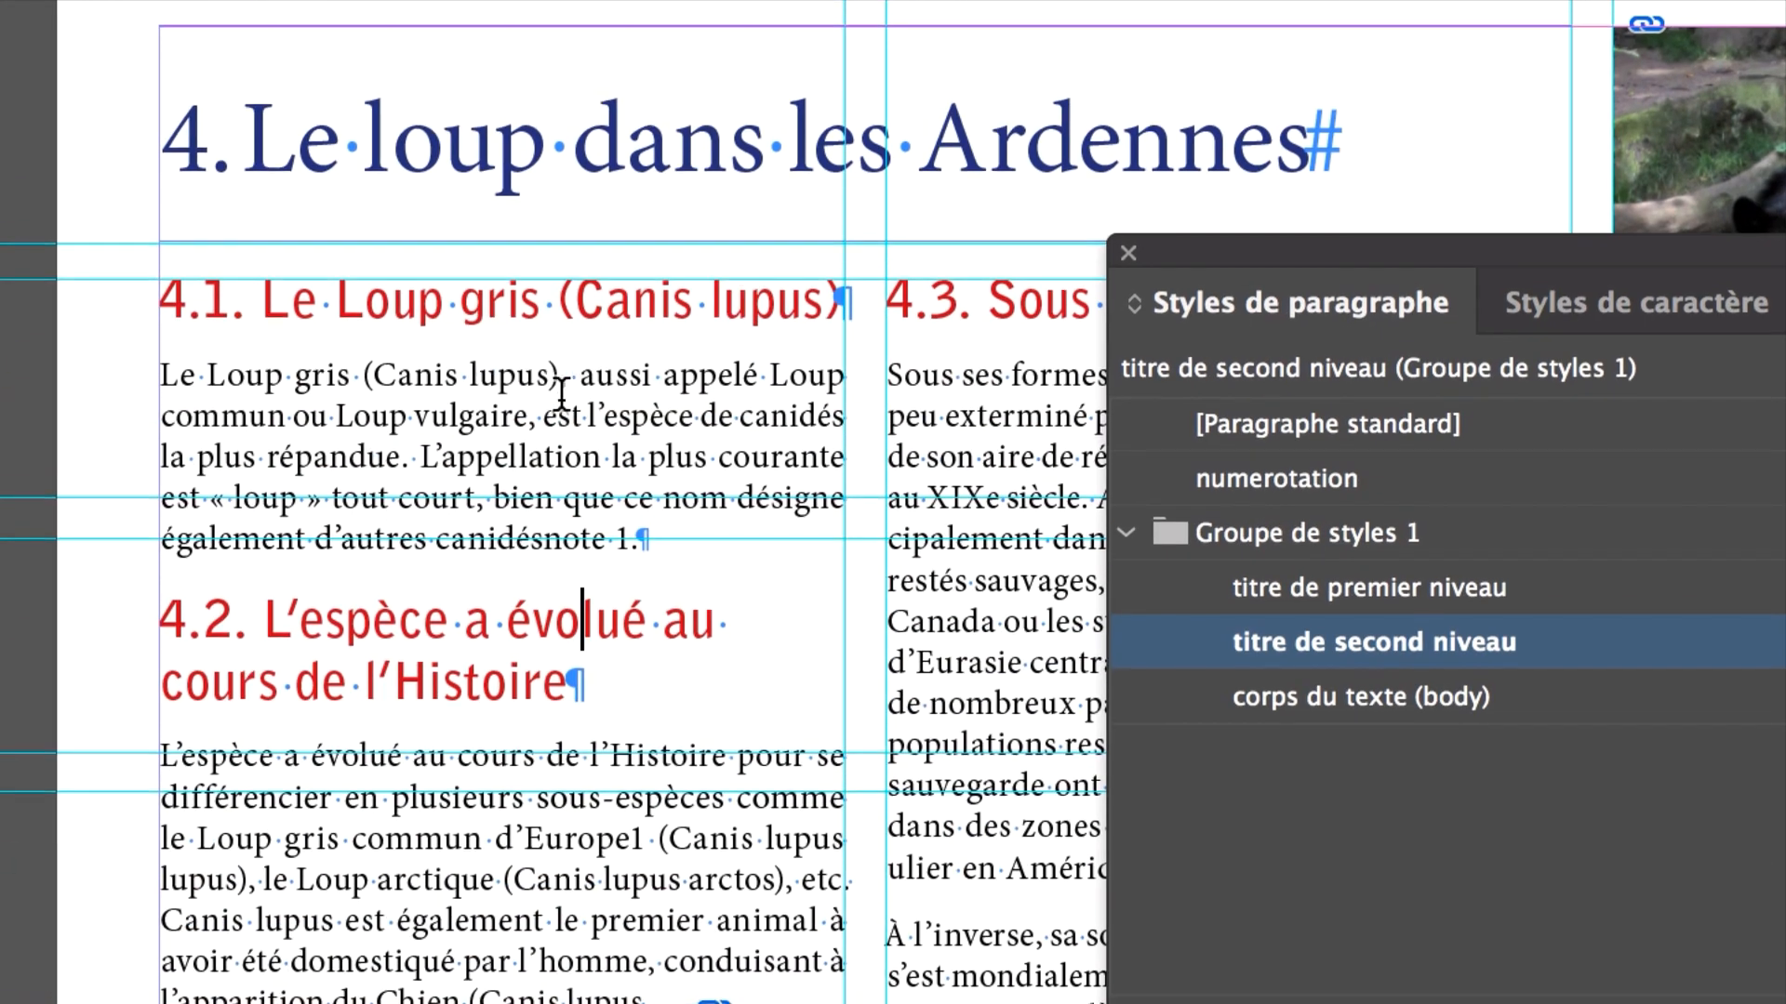
{"action": "left_click", "coordinate": [554, 260]}
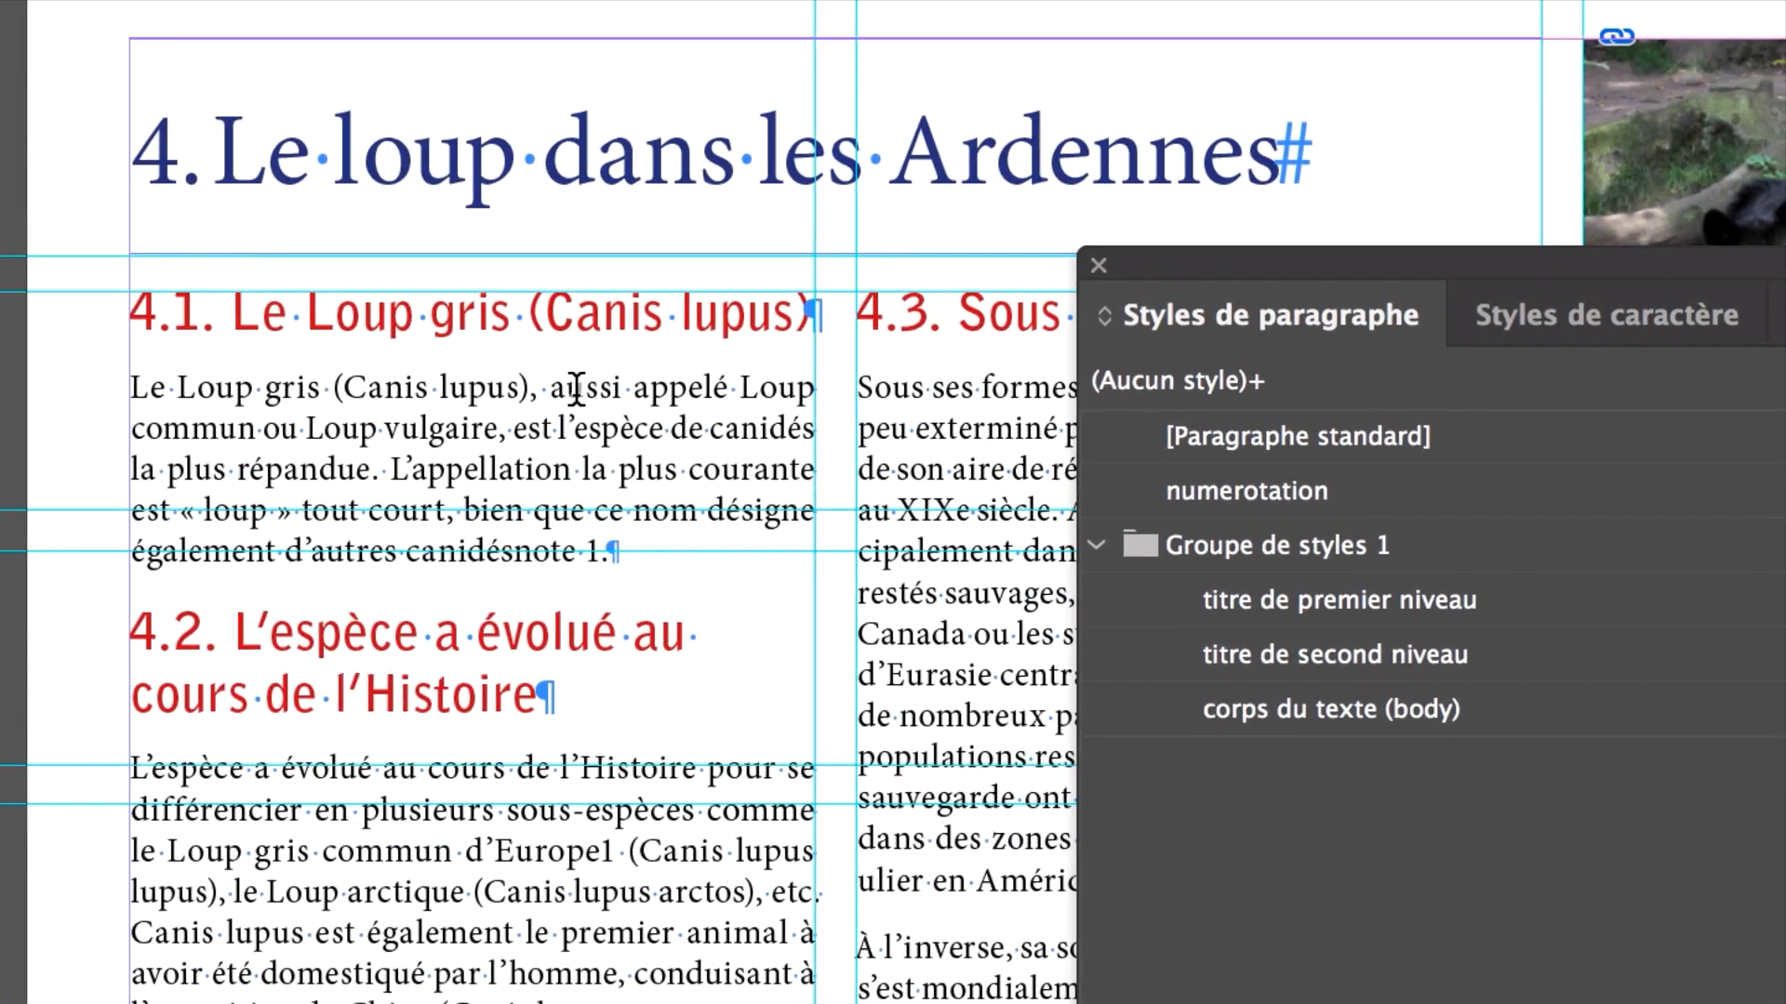
Step: Apply the paragraph style corps du texte (body) to the body paragraphs under headings 4.1 and 4.2
{"action": "left_click", "coordinate": [577, 389]}
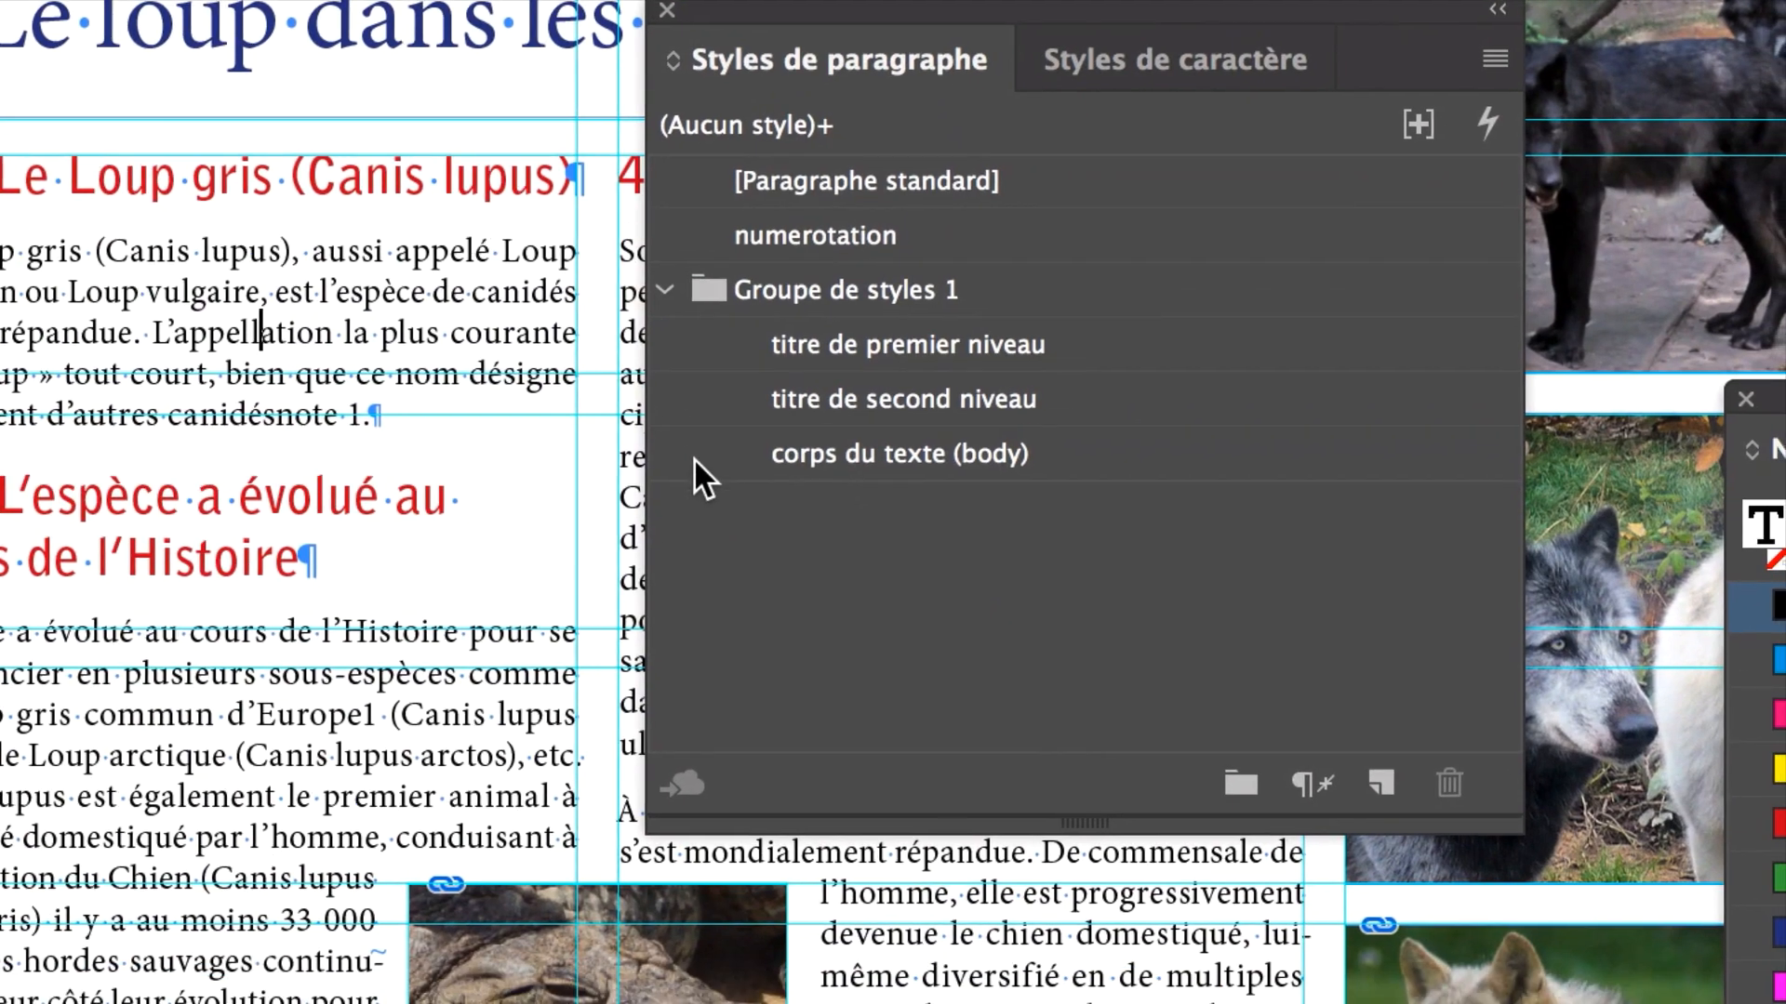
{"action": "left_click", "coordinate": [776, 817]}
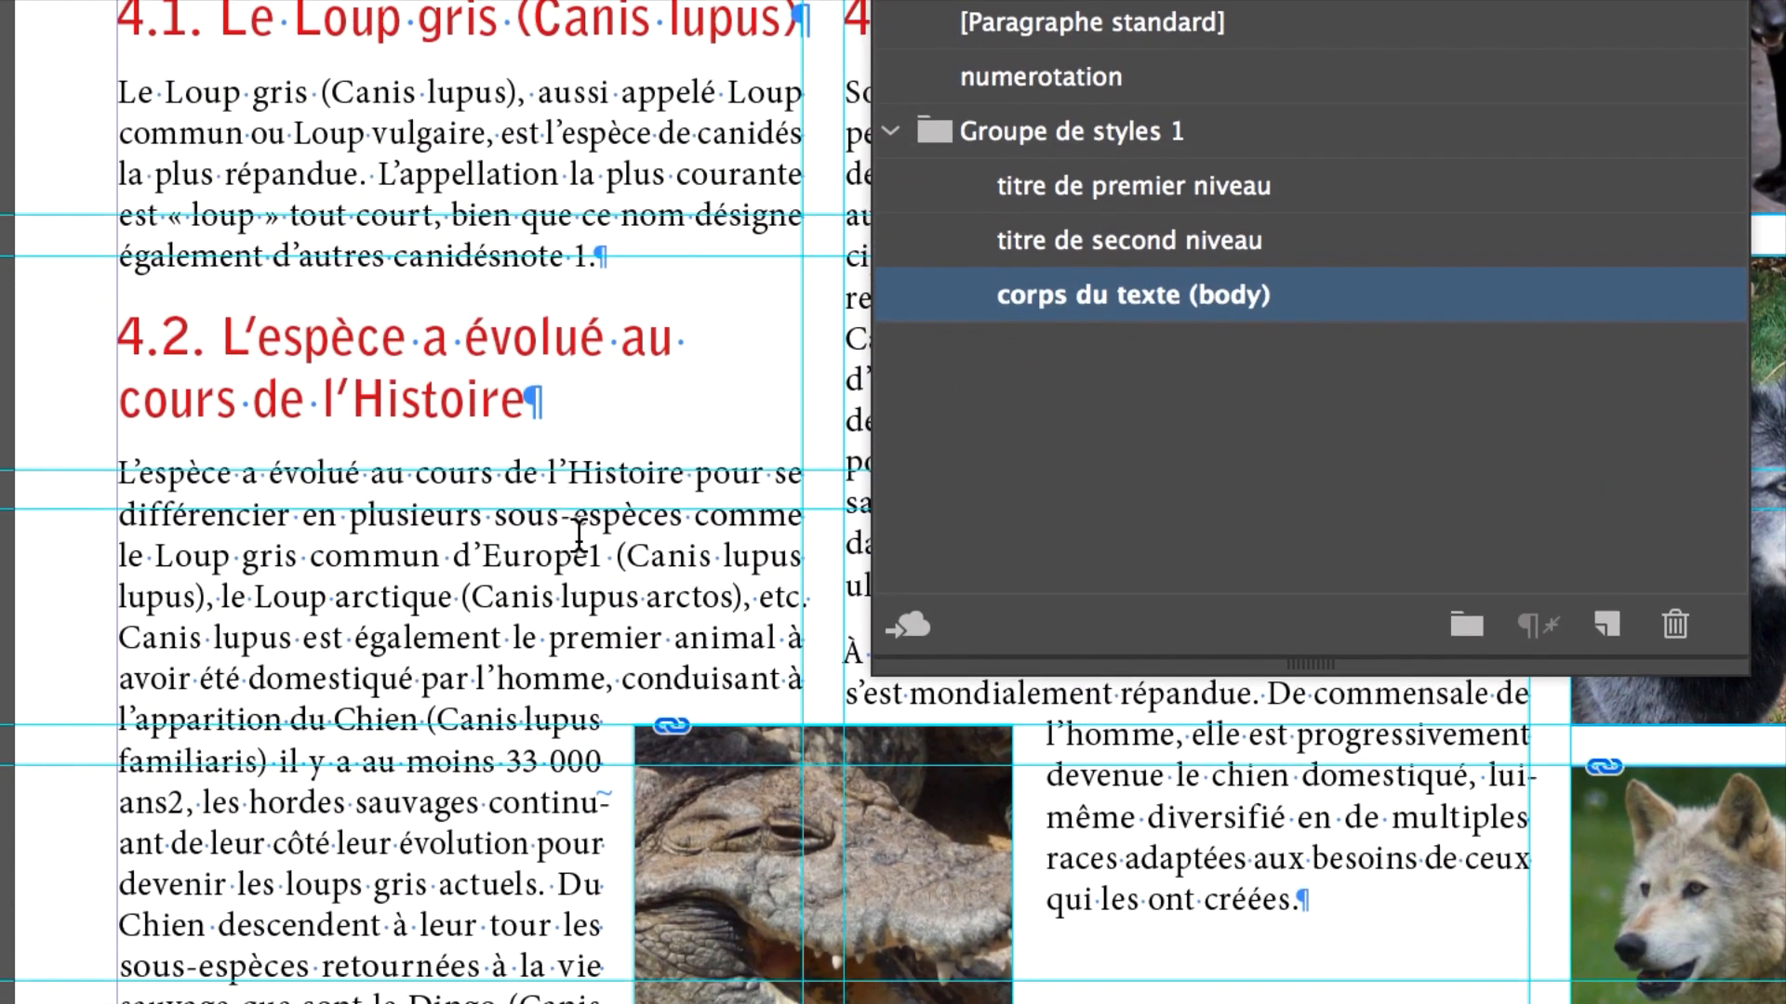
{"action": "left_click", "coordinate": [579, 548]}
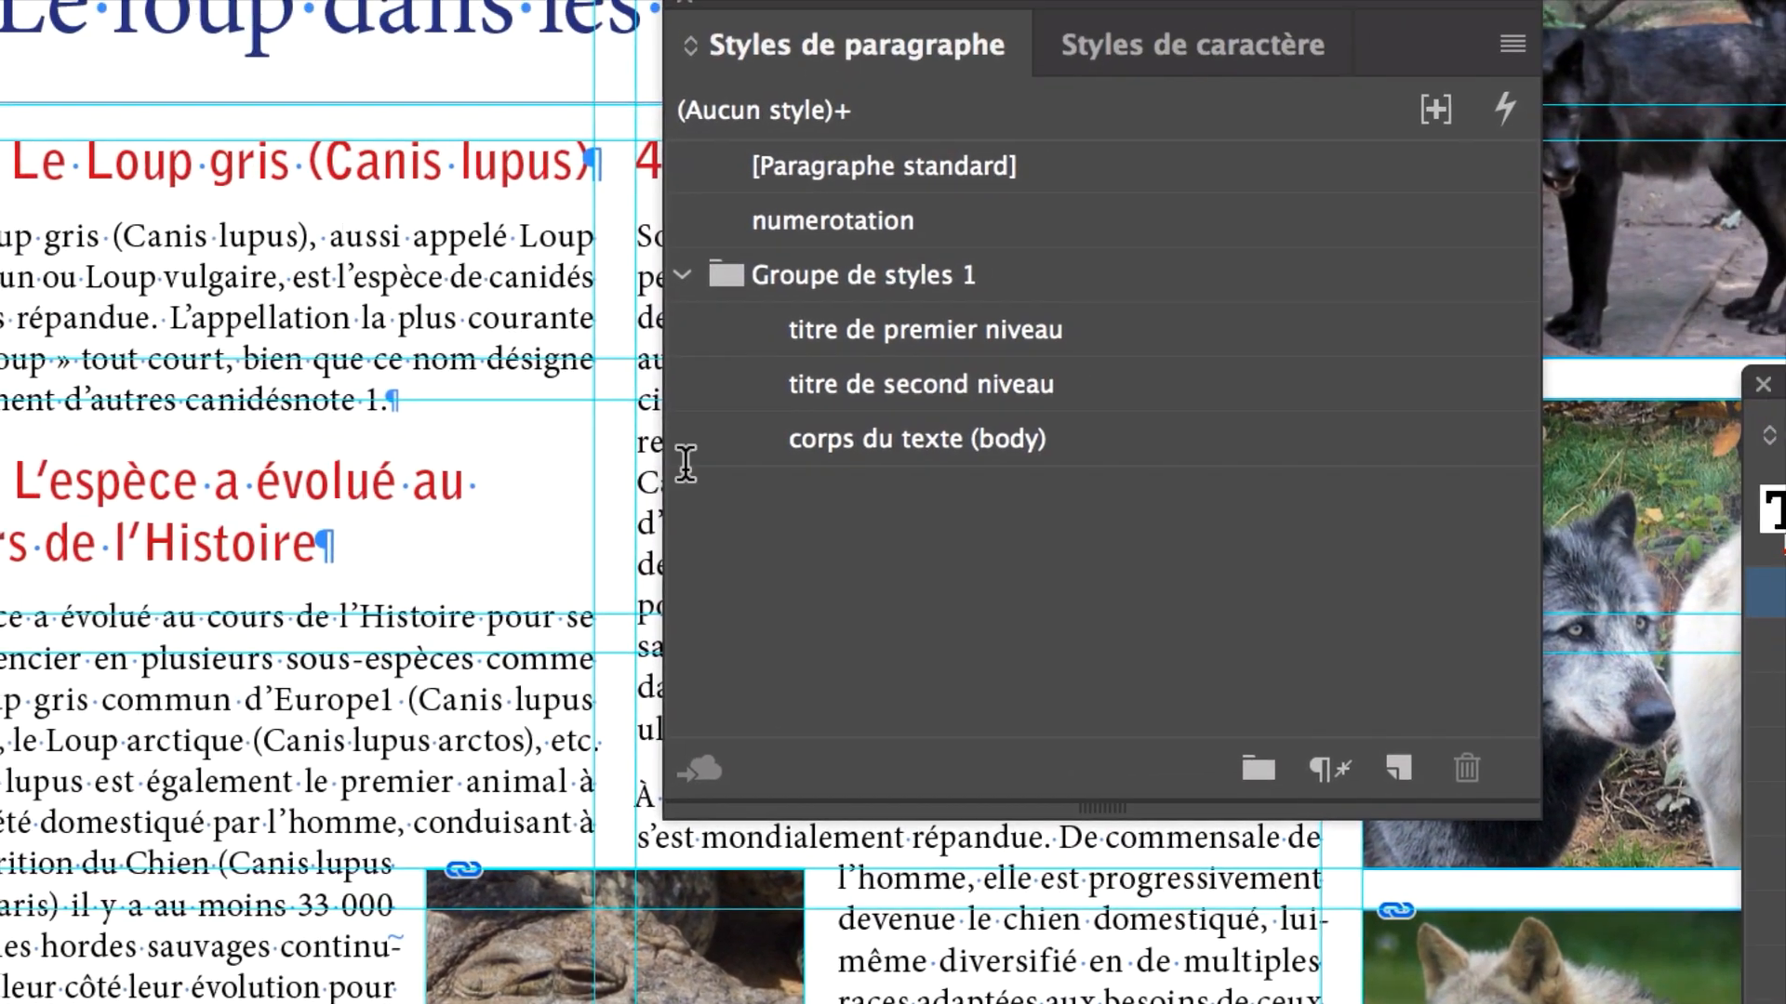
{"action": "left_click", "coordinate": [694, 457]}
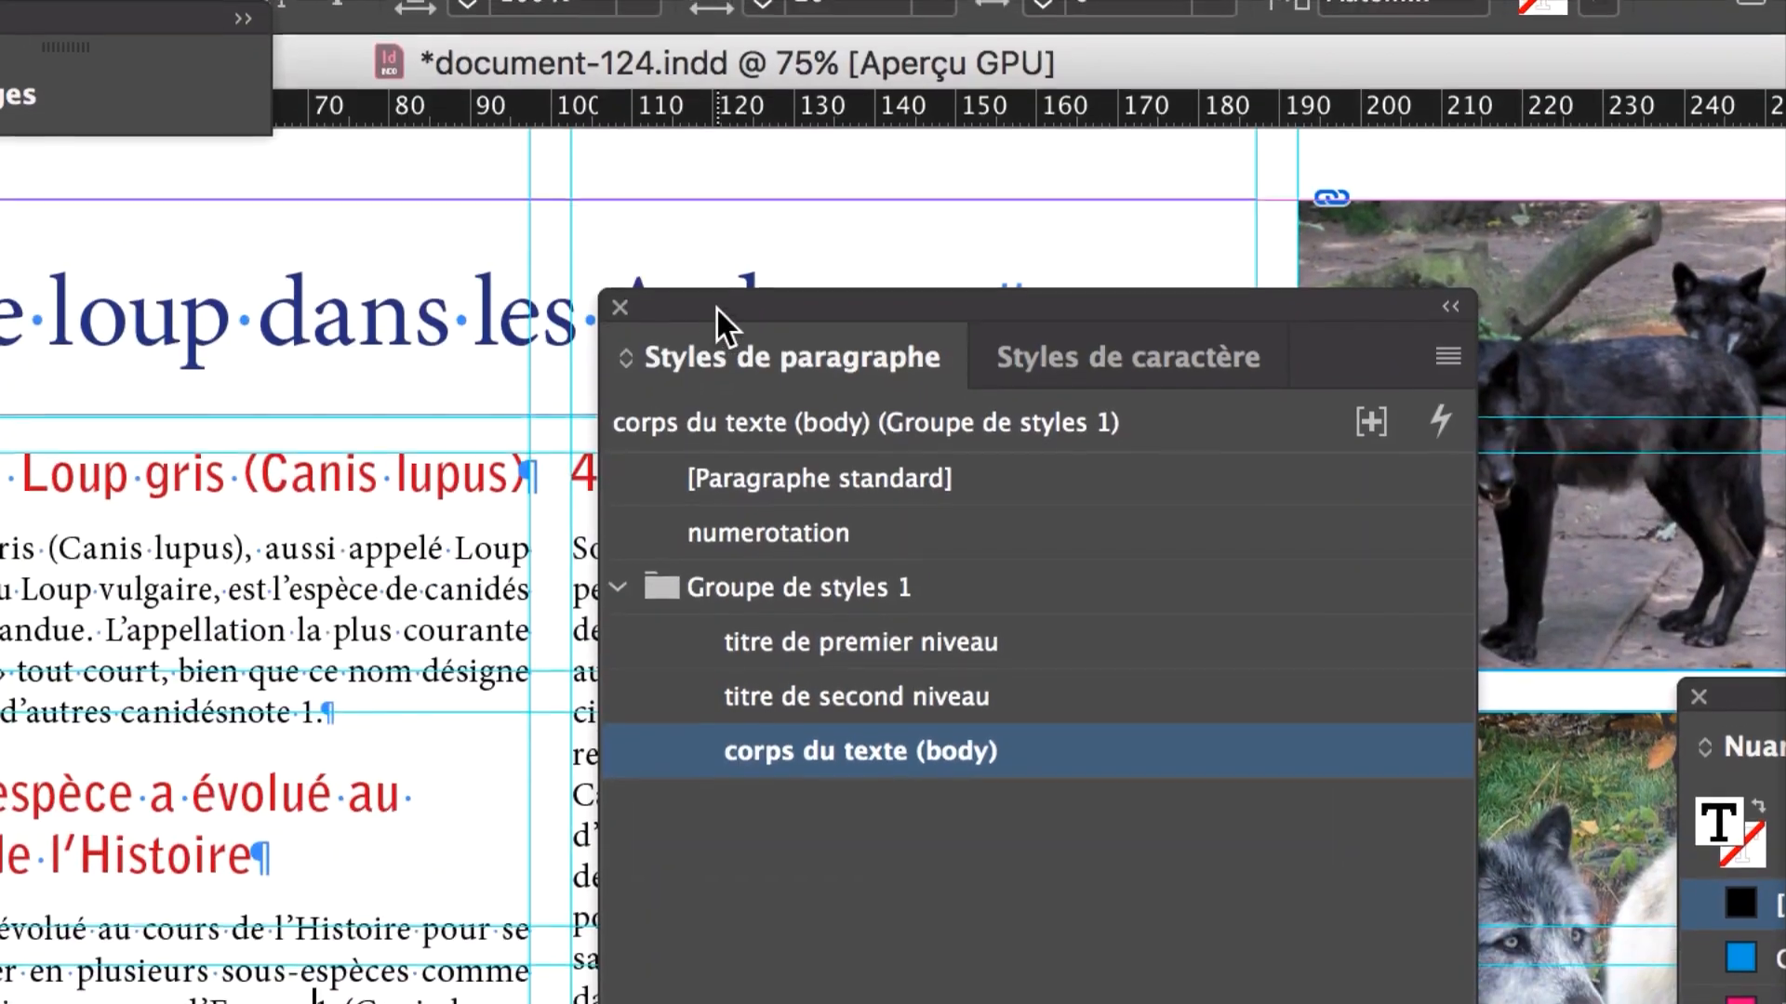
Step: Uncover the column under heading 4.3 and apply the corps du texte (body) style to its two body paragraphs
{"action": "left_click_drag", "start_coordinate": [716, 307], "coordinate": [1265, 307]}
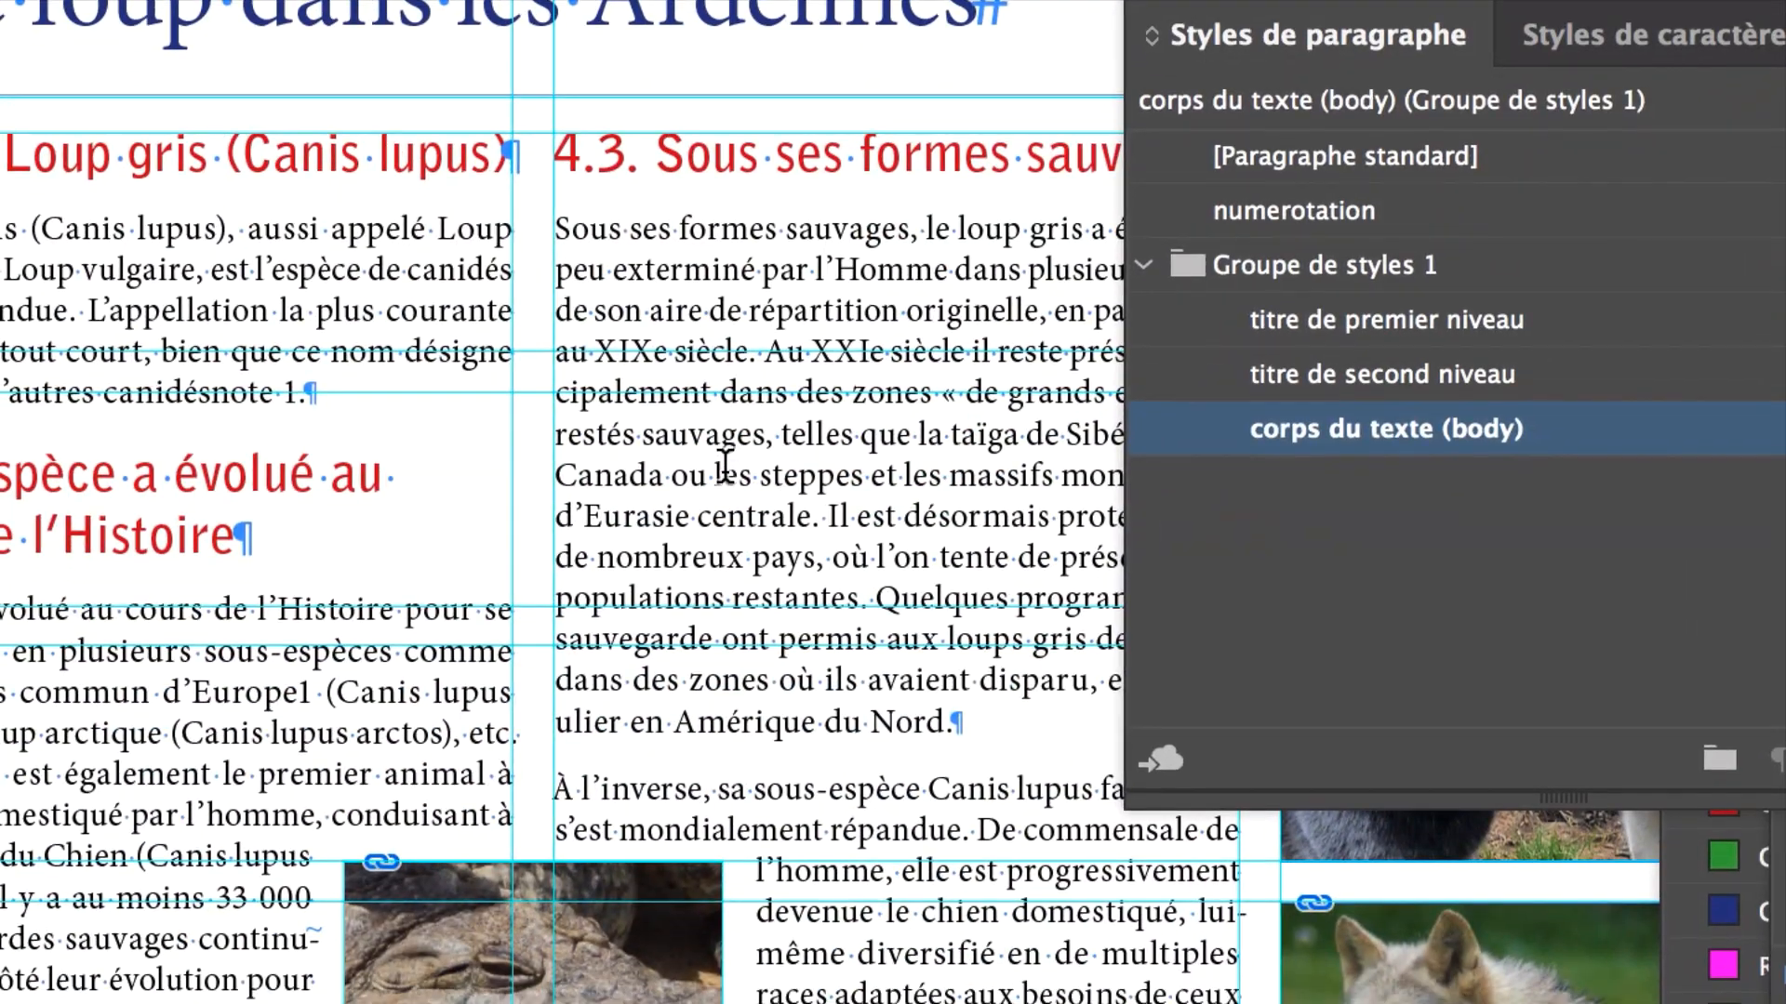
{"action": "left_click", "coordinate": [724, 465]}
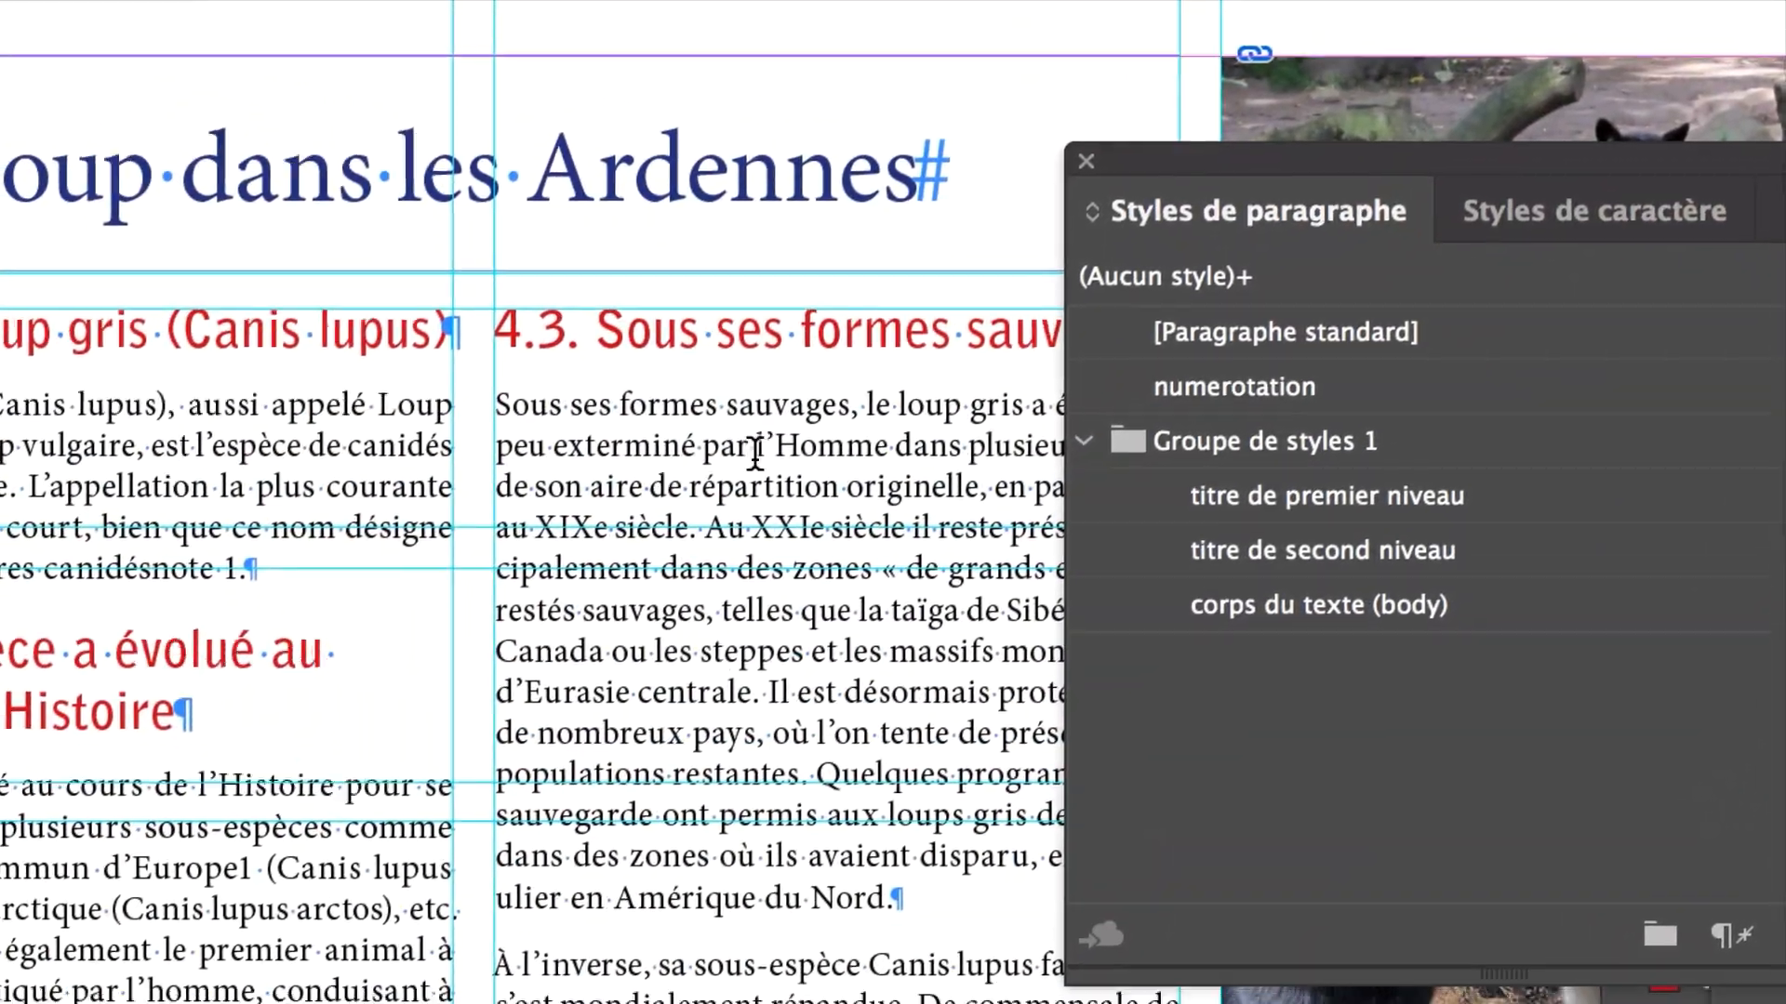
{"action": "left_click_drag", "start_coordinate": [555, 318], "coordinate": [723, 748]}
{"action": "left_click_drag", "start_coordinate": [829, 662], "coordinate": [859, 780]}
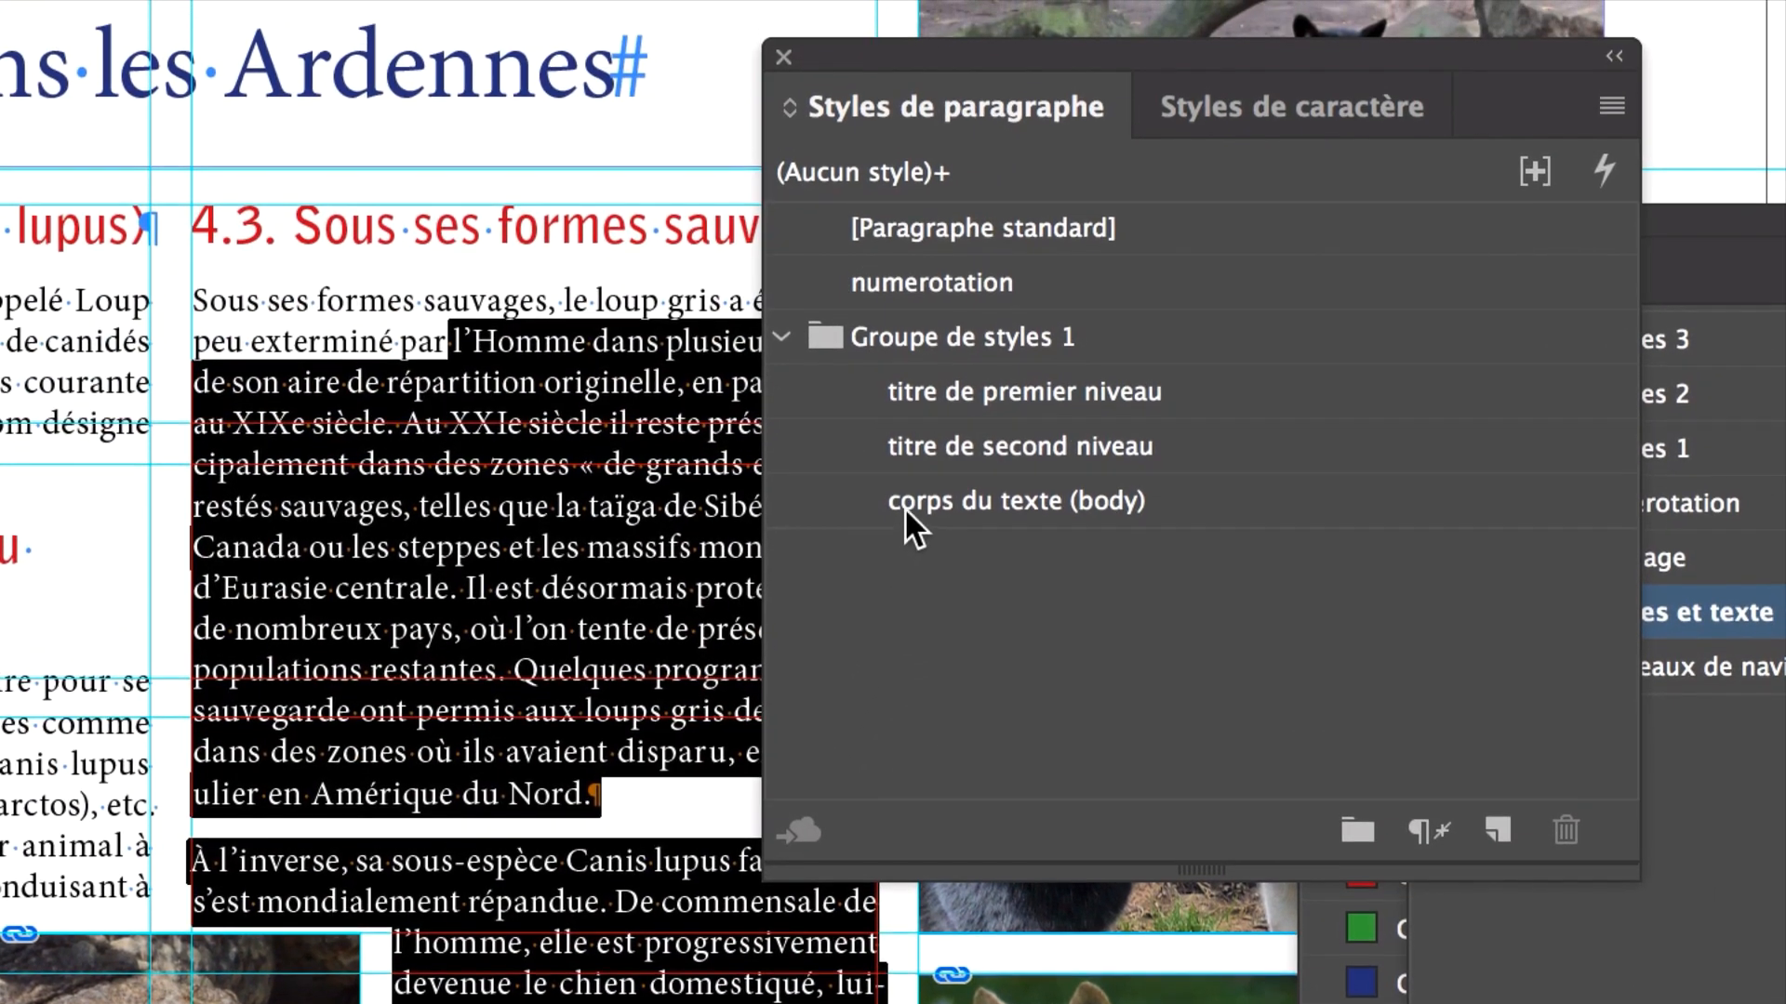
{"action": "left_click", "coordinate": [904, 504]}
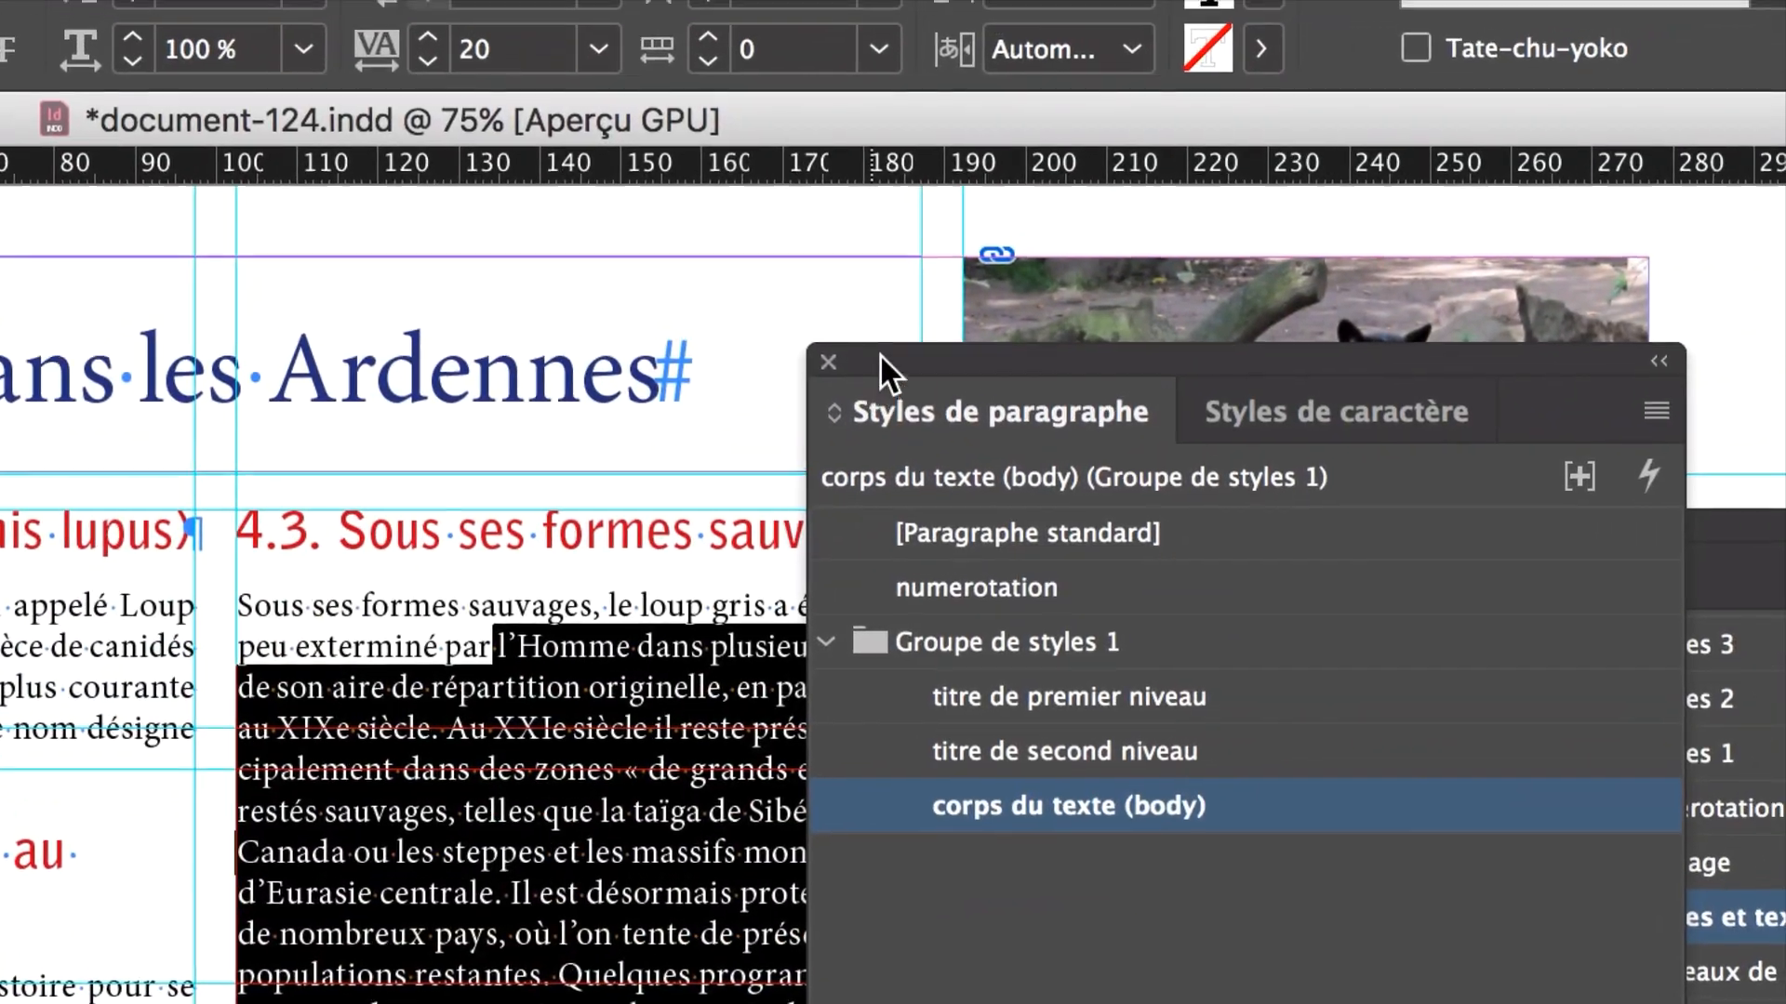
Step: Check the styles applied to the body text under 4.2 and the chapter title, and move the paragraph styles clear of the text
{"action": "left_click_drag", "start_coordinate": [880, 353], "coordinate": [332, 432]}
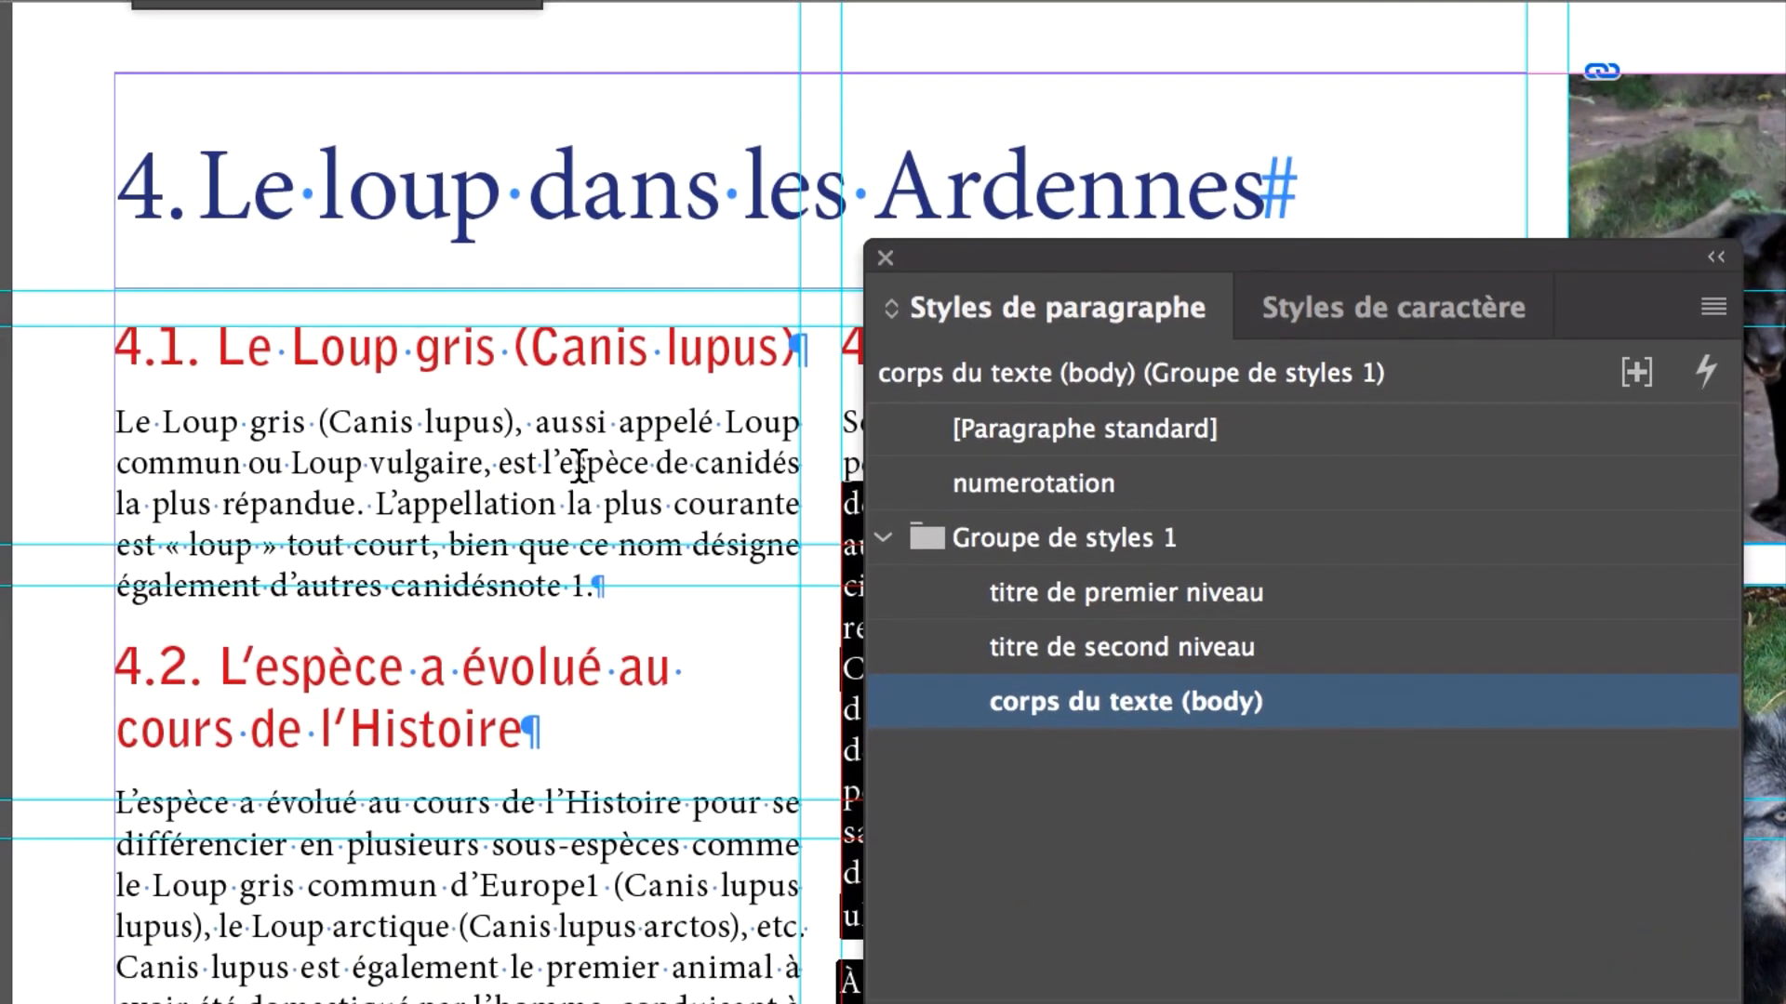
{"action": "left_click", "coordinate": [578, 450]}
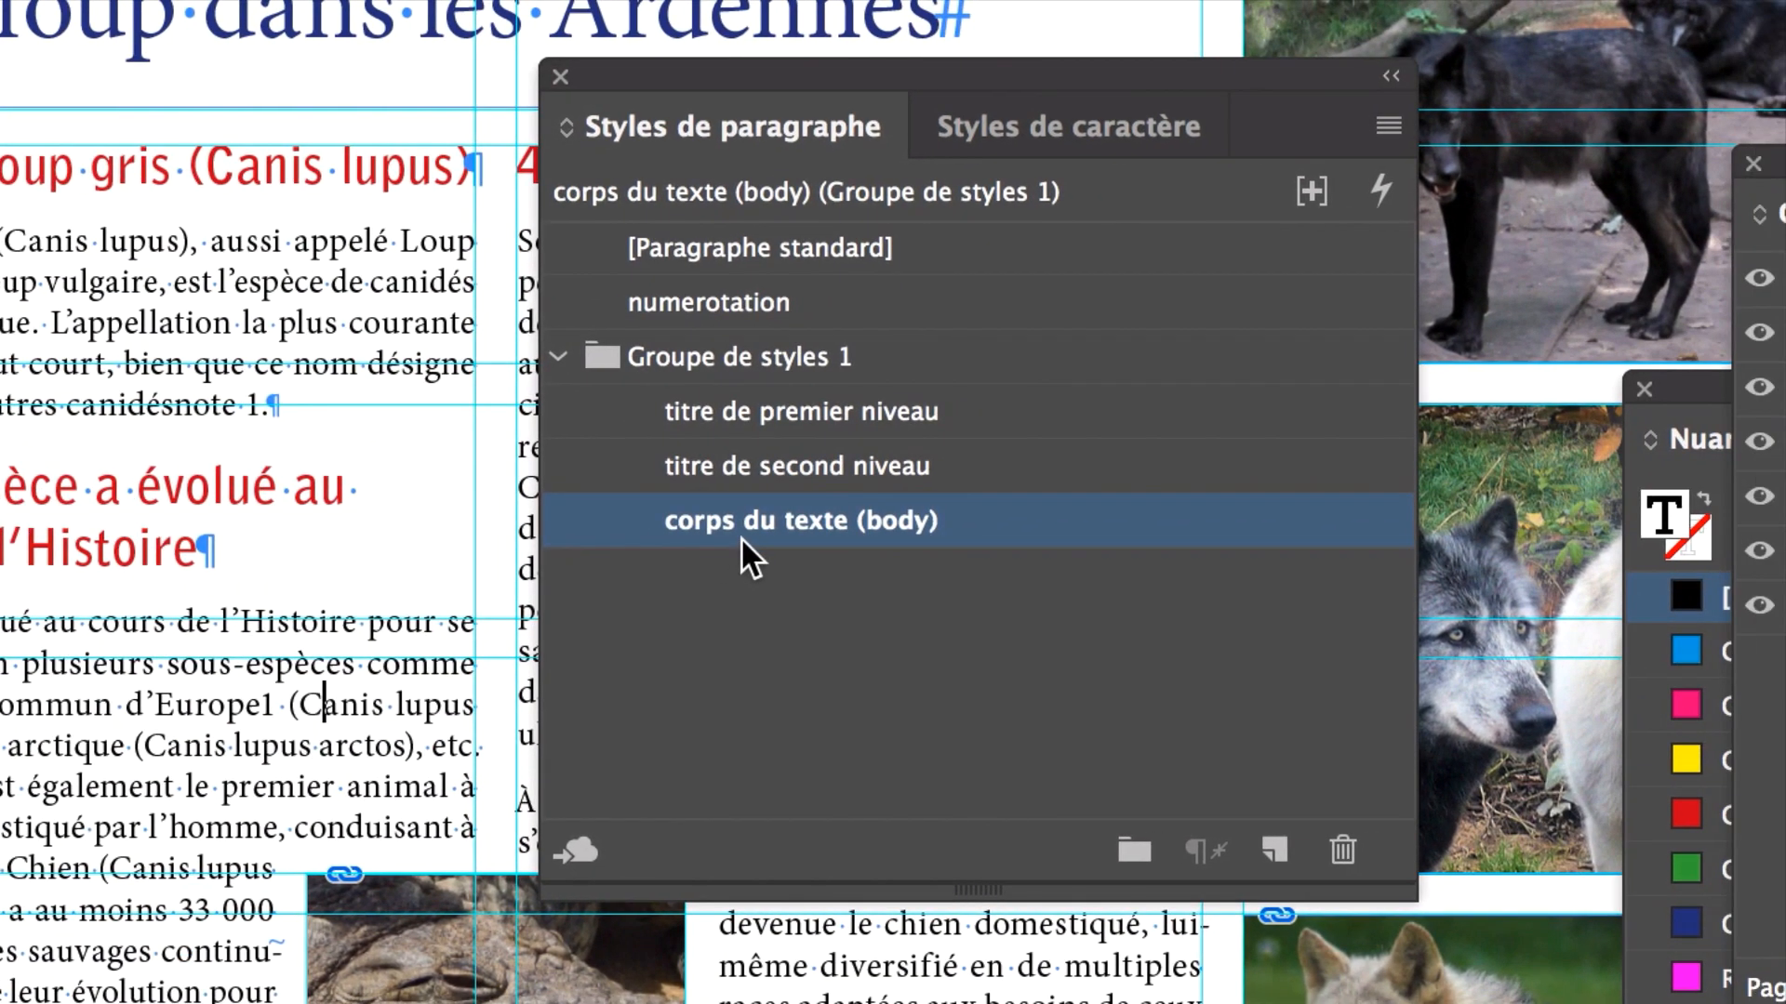
{"action": "left_click", "coordinate": [582, 359]}
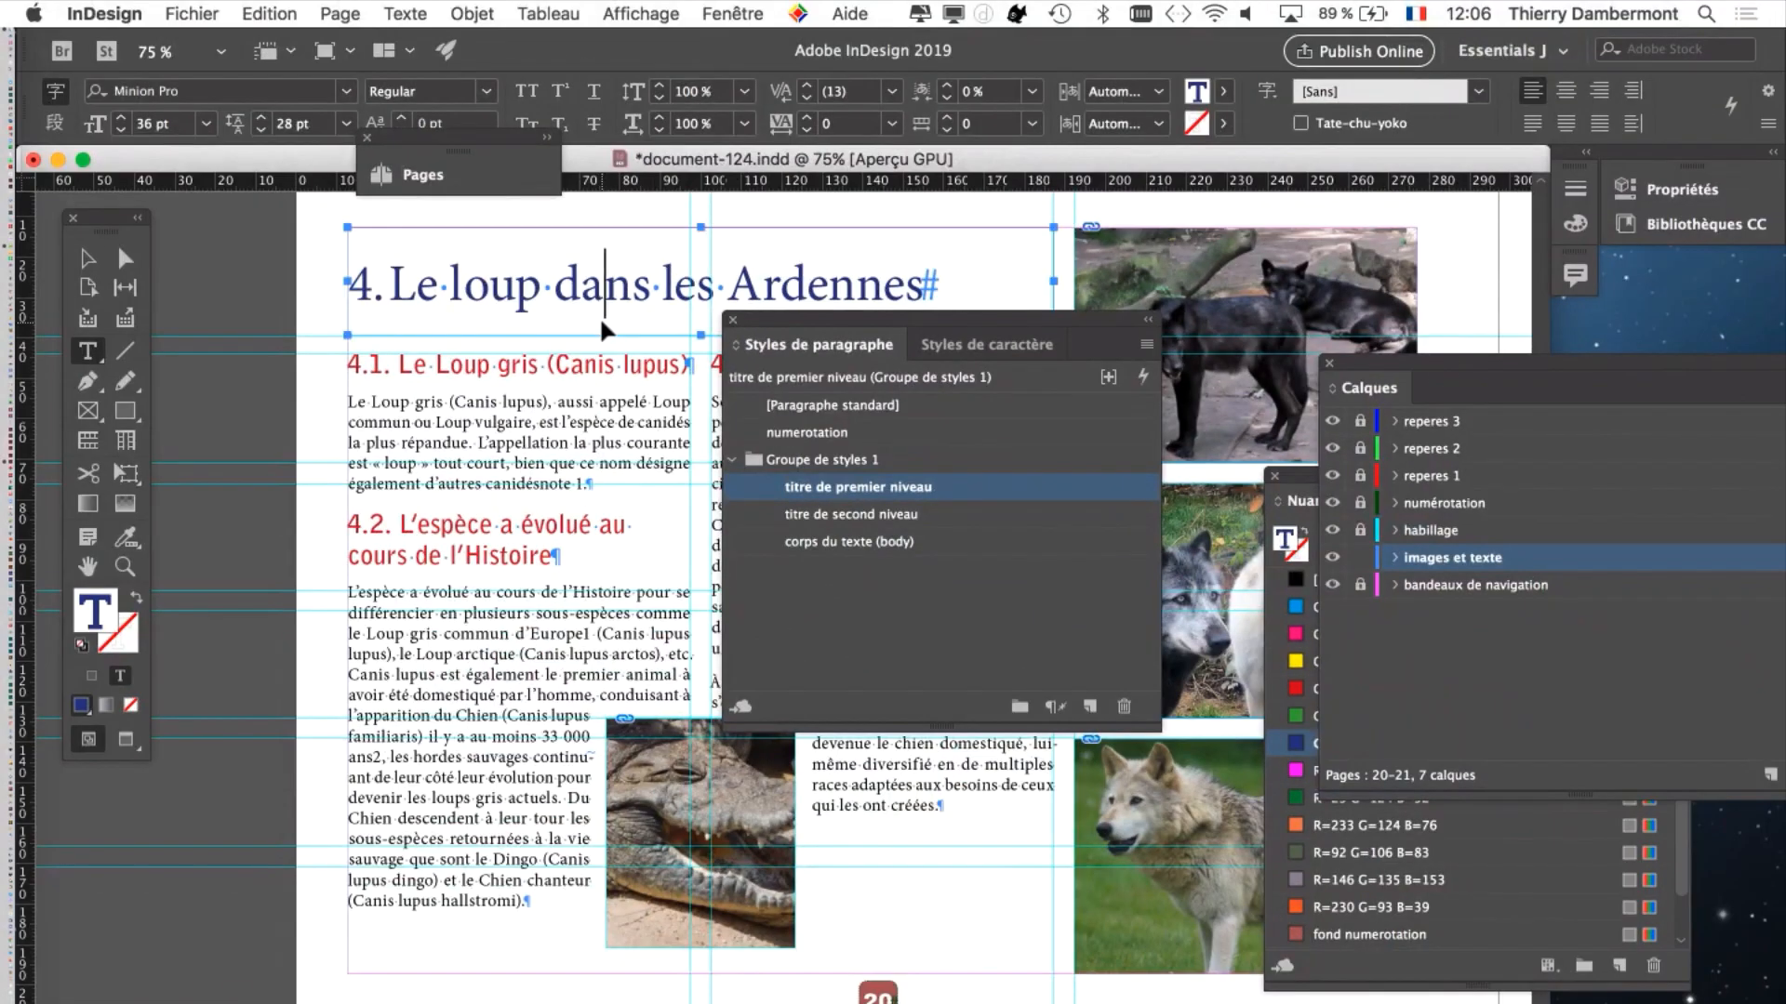
{"action": "left_click_drag", "start_coordinate": [1077, 326], "coordinate": [1404, 167]}
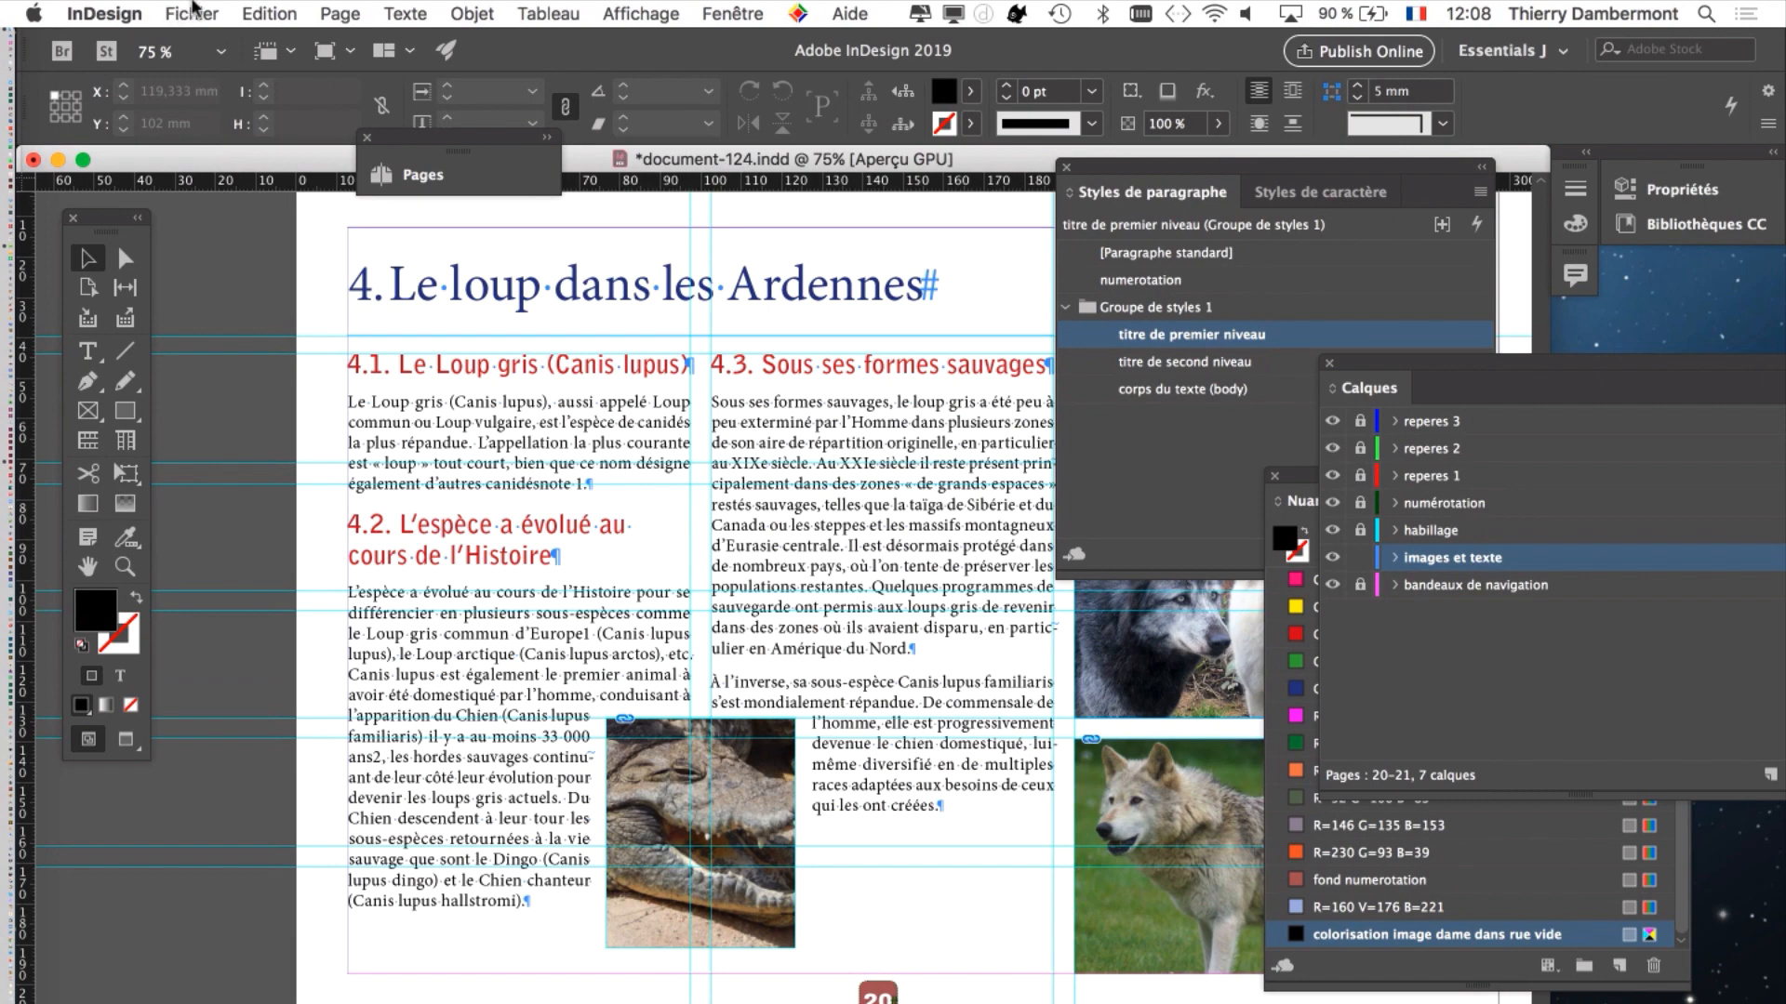
Step: Save the document under the new name document-125.indd in Dossier document-123
{"action": "left_click", "coordinate": [191, 12]}
{"action": "left_click", "coordinate": [239, 203]}
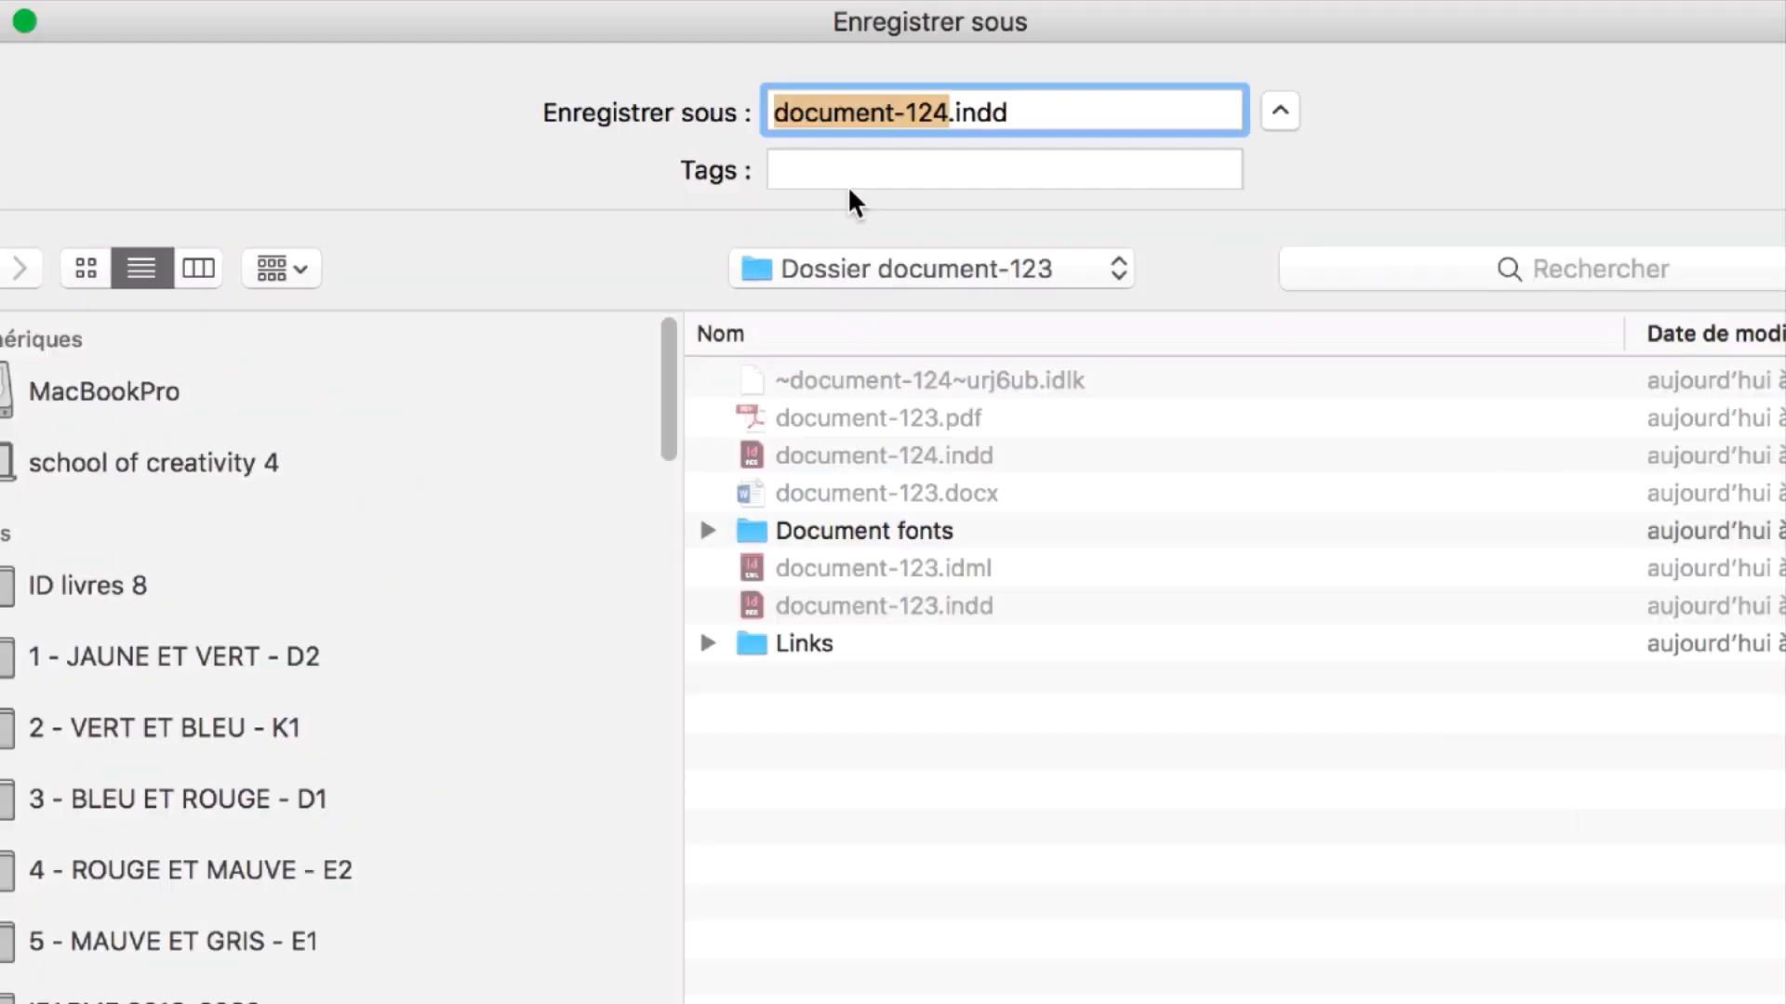
{"action": "left_click", "coordinate": [916, 113]}
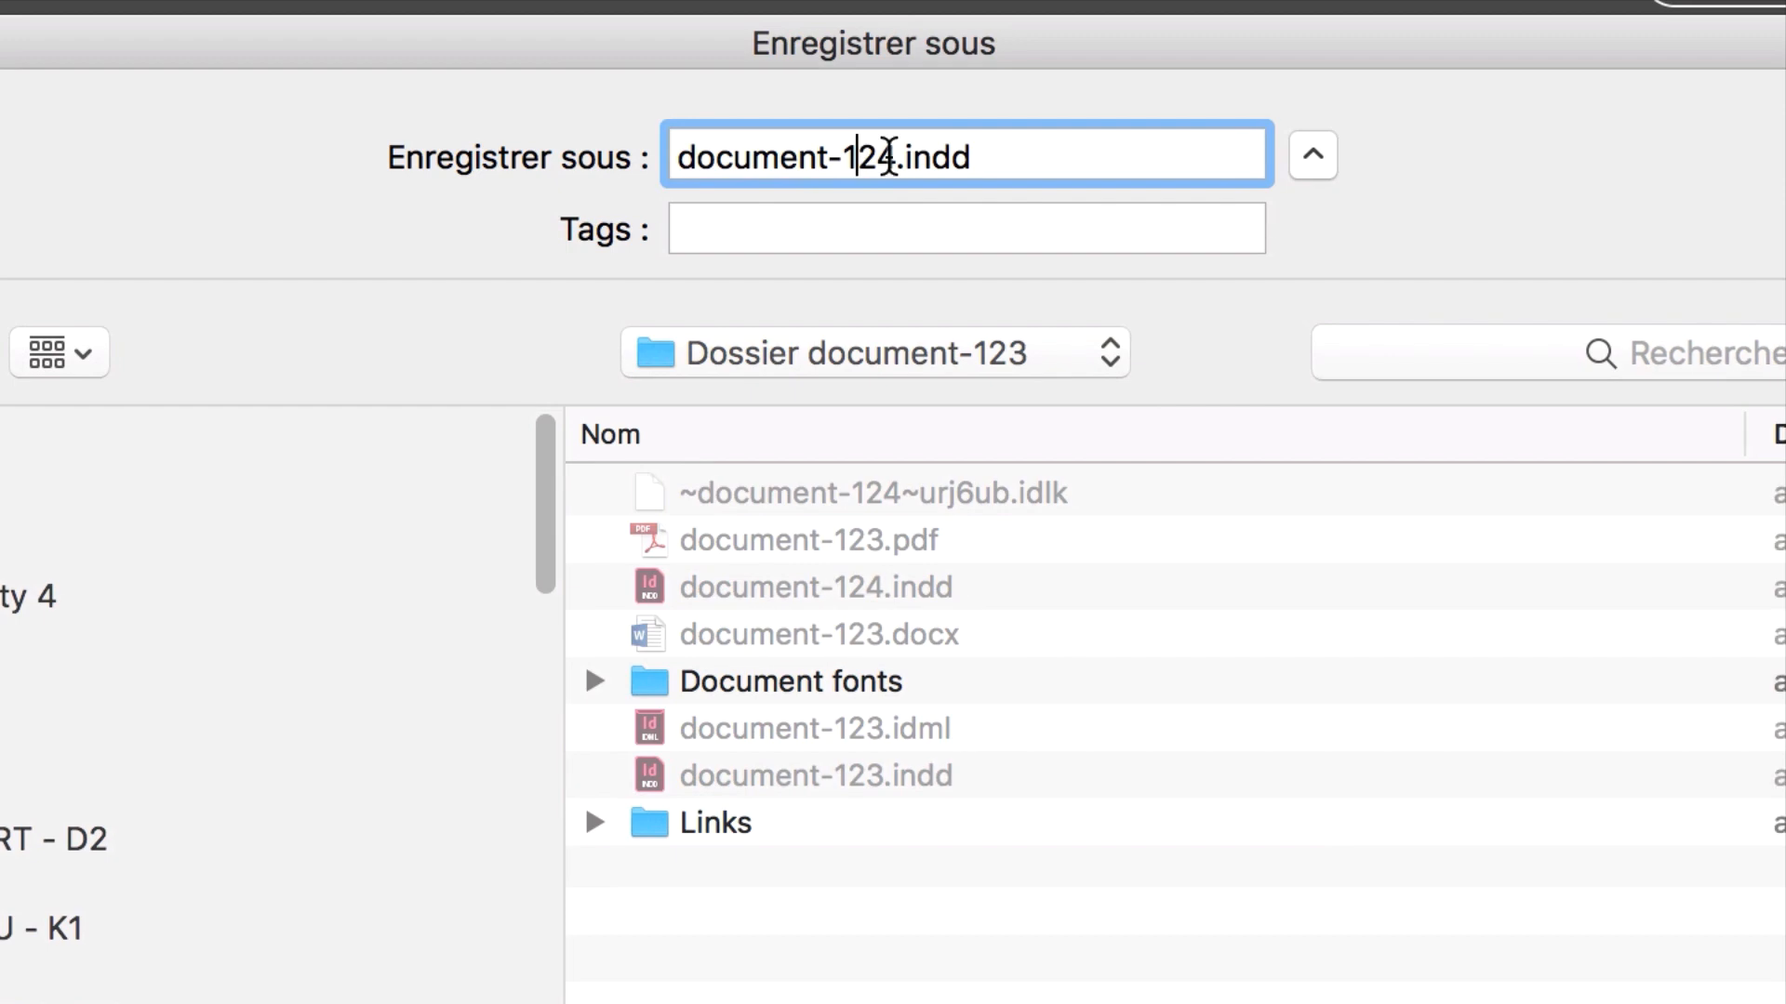
{"action": "left_click", "coordinate": [888, 157], "text": "shift"}
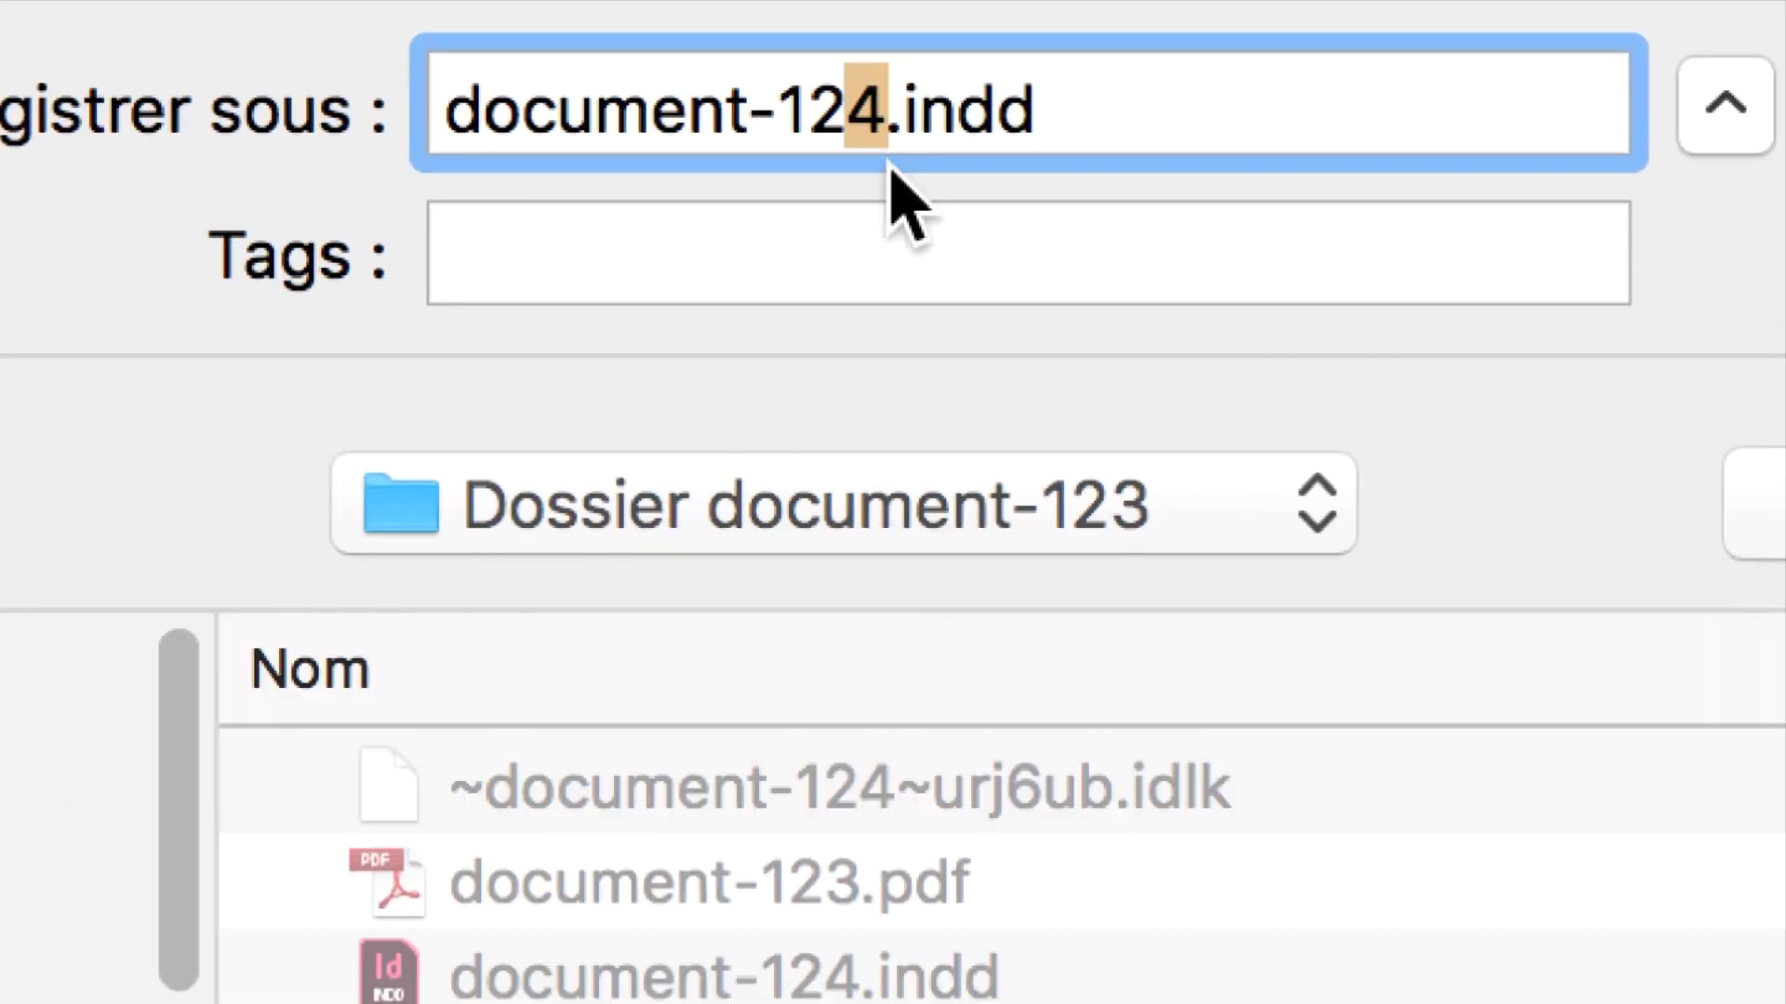
{"action": "type", "text": "5"}
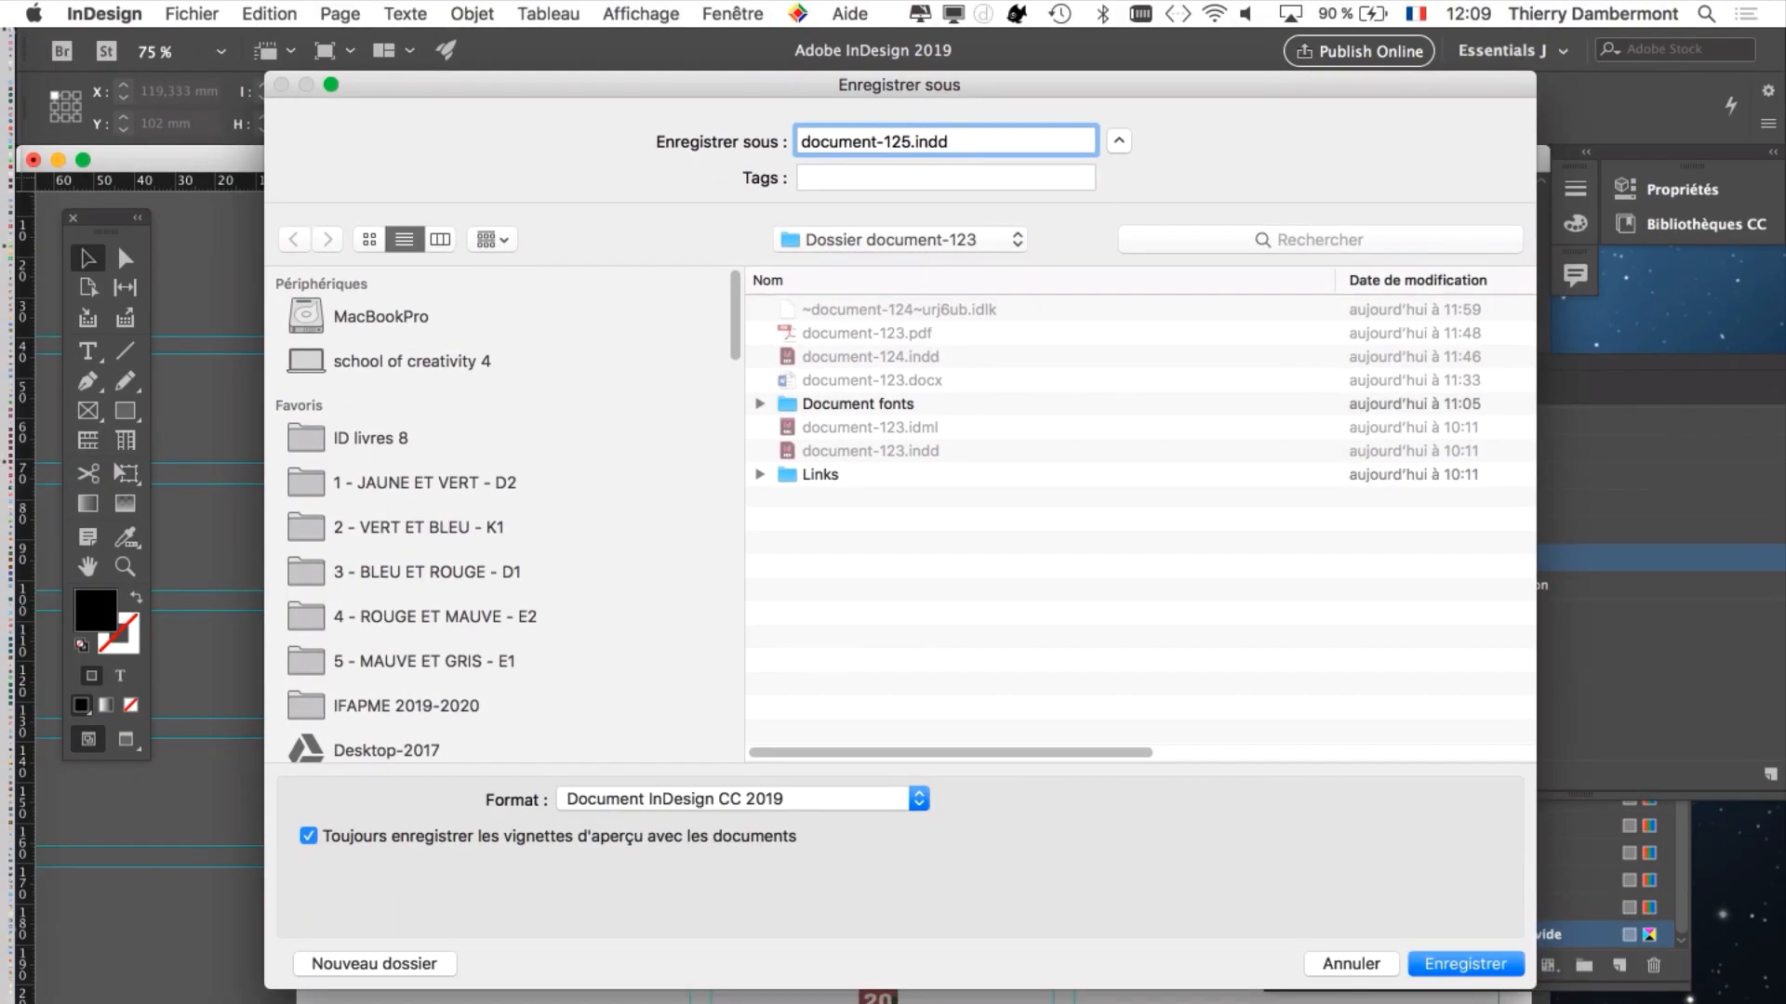
{"action": "key", "text": "Return"}
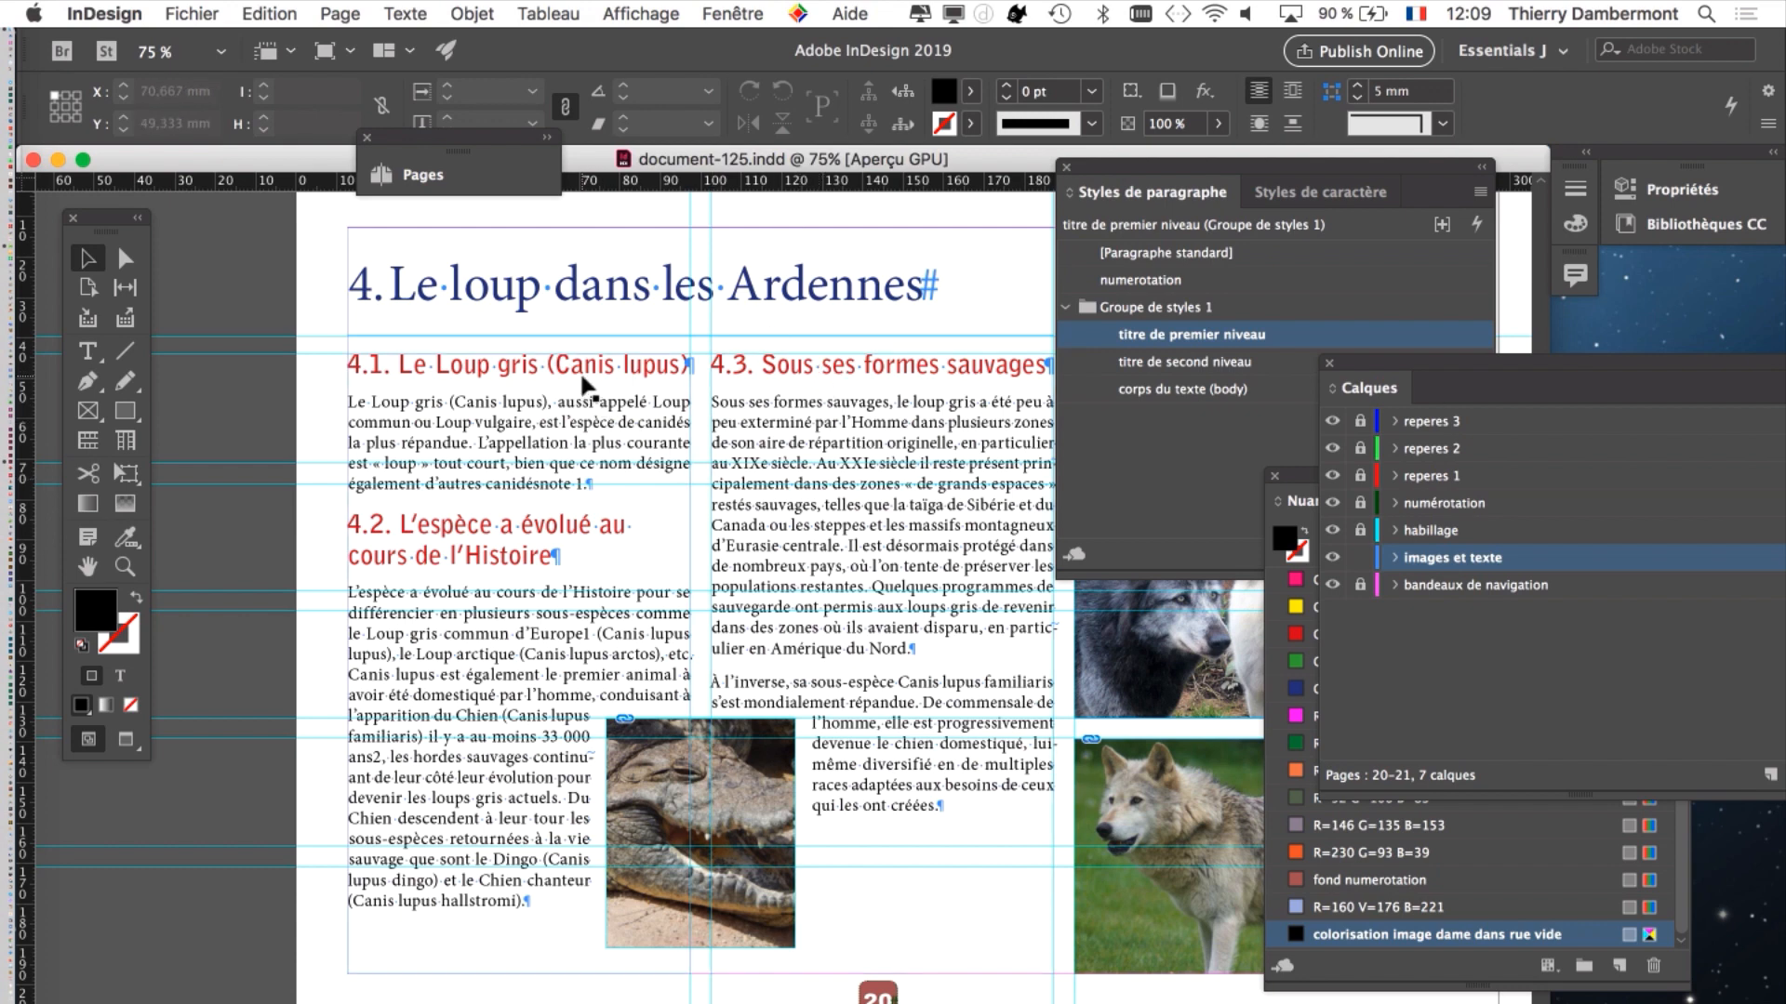
Step: Open the options of the titre de second niveau style with the preview enabled and the dialog clear of the 4.1 and 4.2 headings
{"action": "left_click_drag", "start_coordinate": [1116, 168], "coordinate": [1160, 160]}
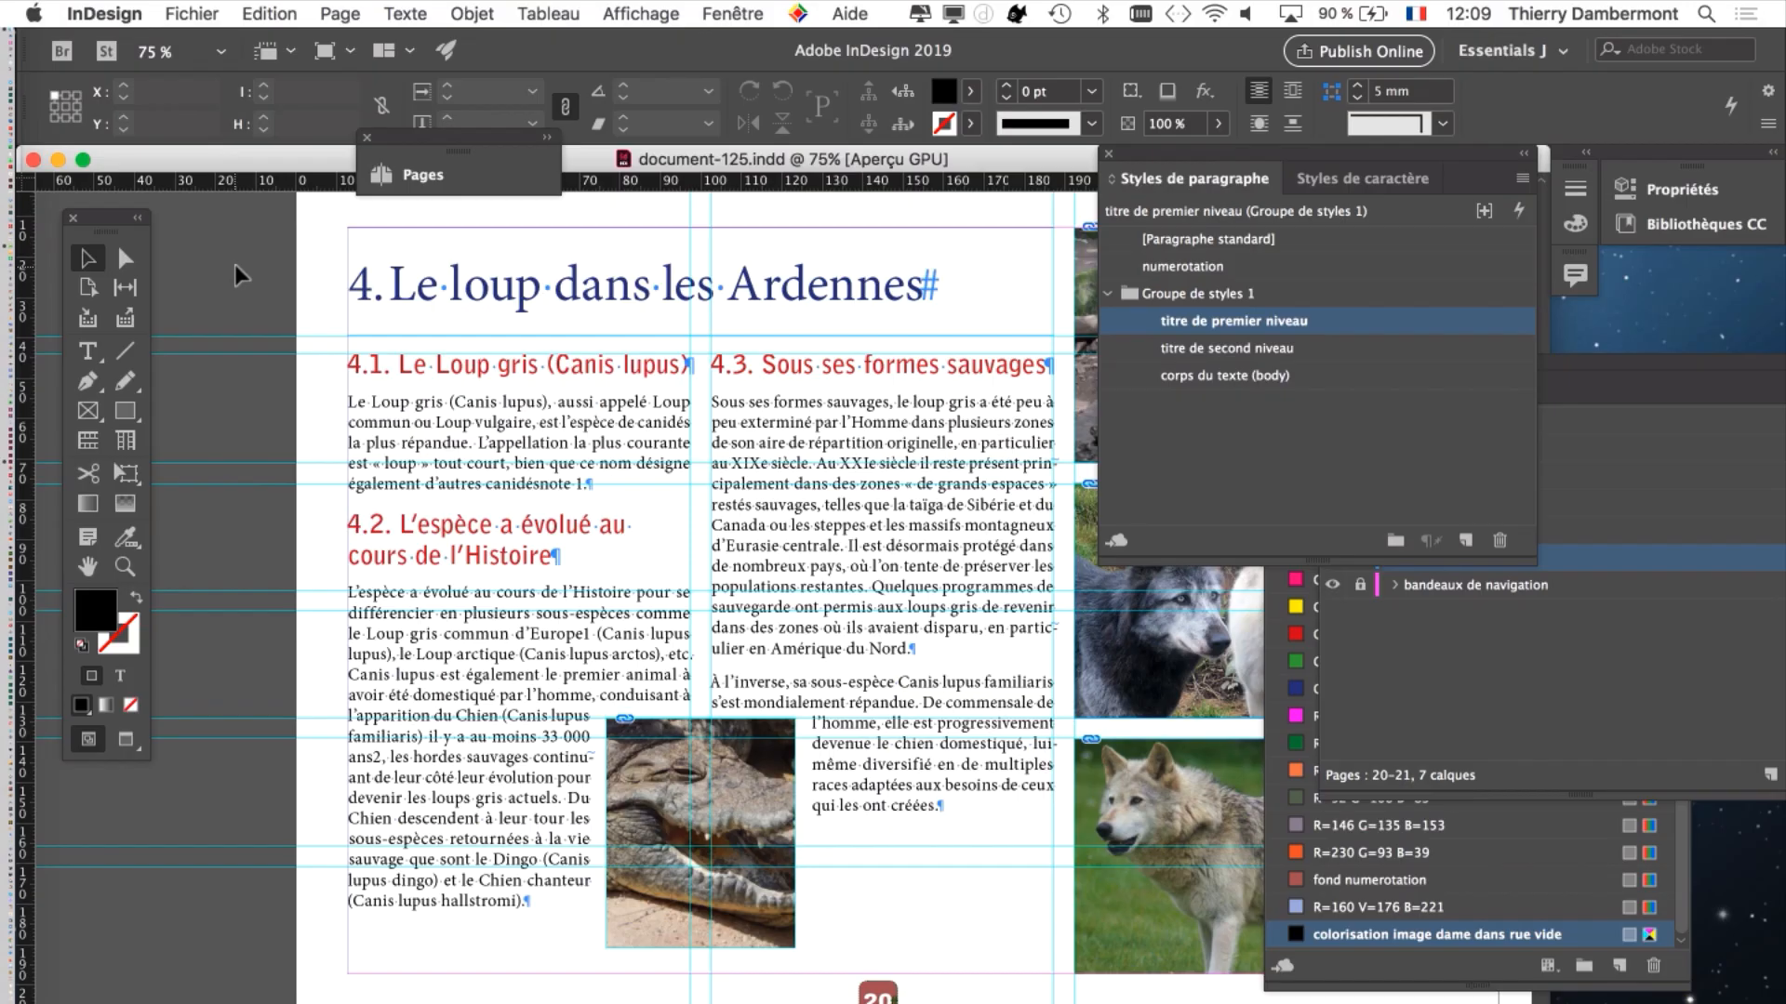
{"action": "left_click", "coordinate": [1392, 360]}
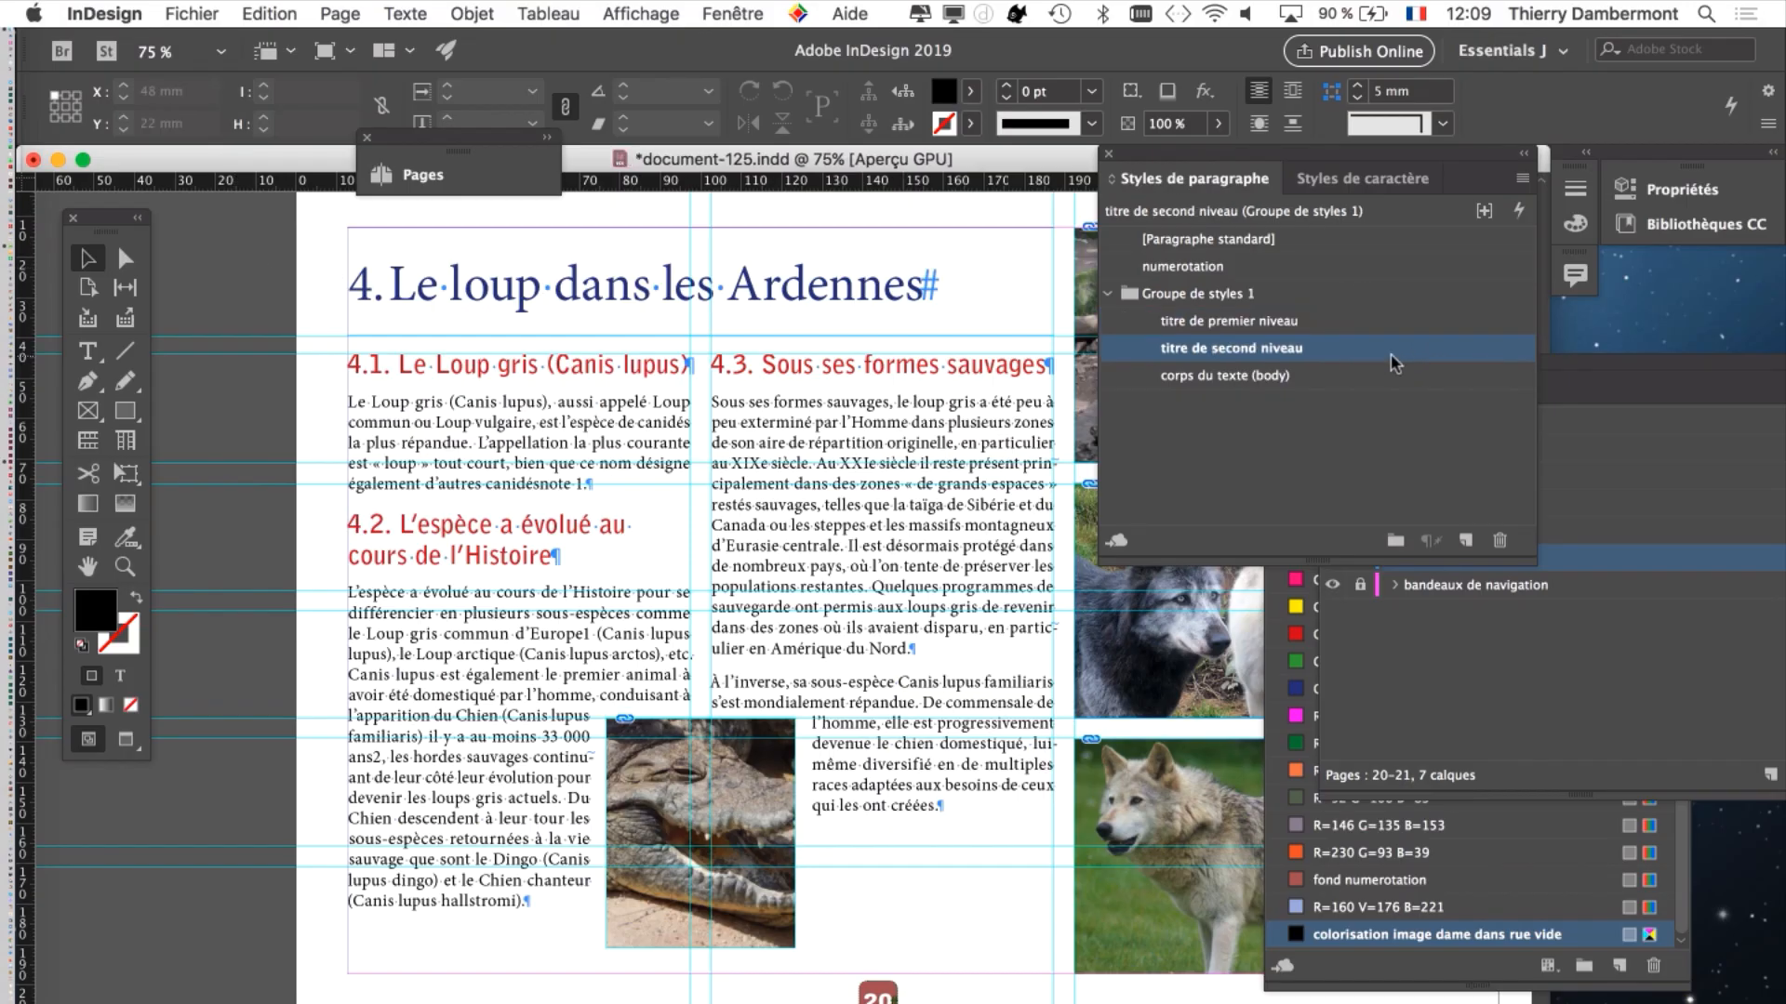
{"action": "double_click", "coordinate": [1392, 363]}
{"action": "left_click_drag", "start_coordinate": [584, 129], "coordinate": [1042, 41]}
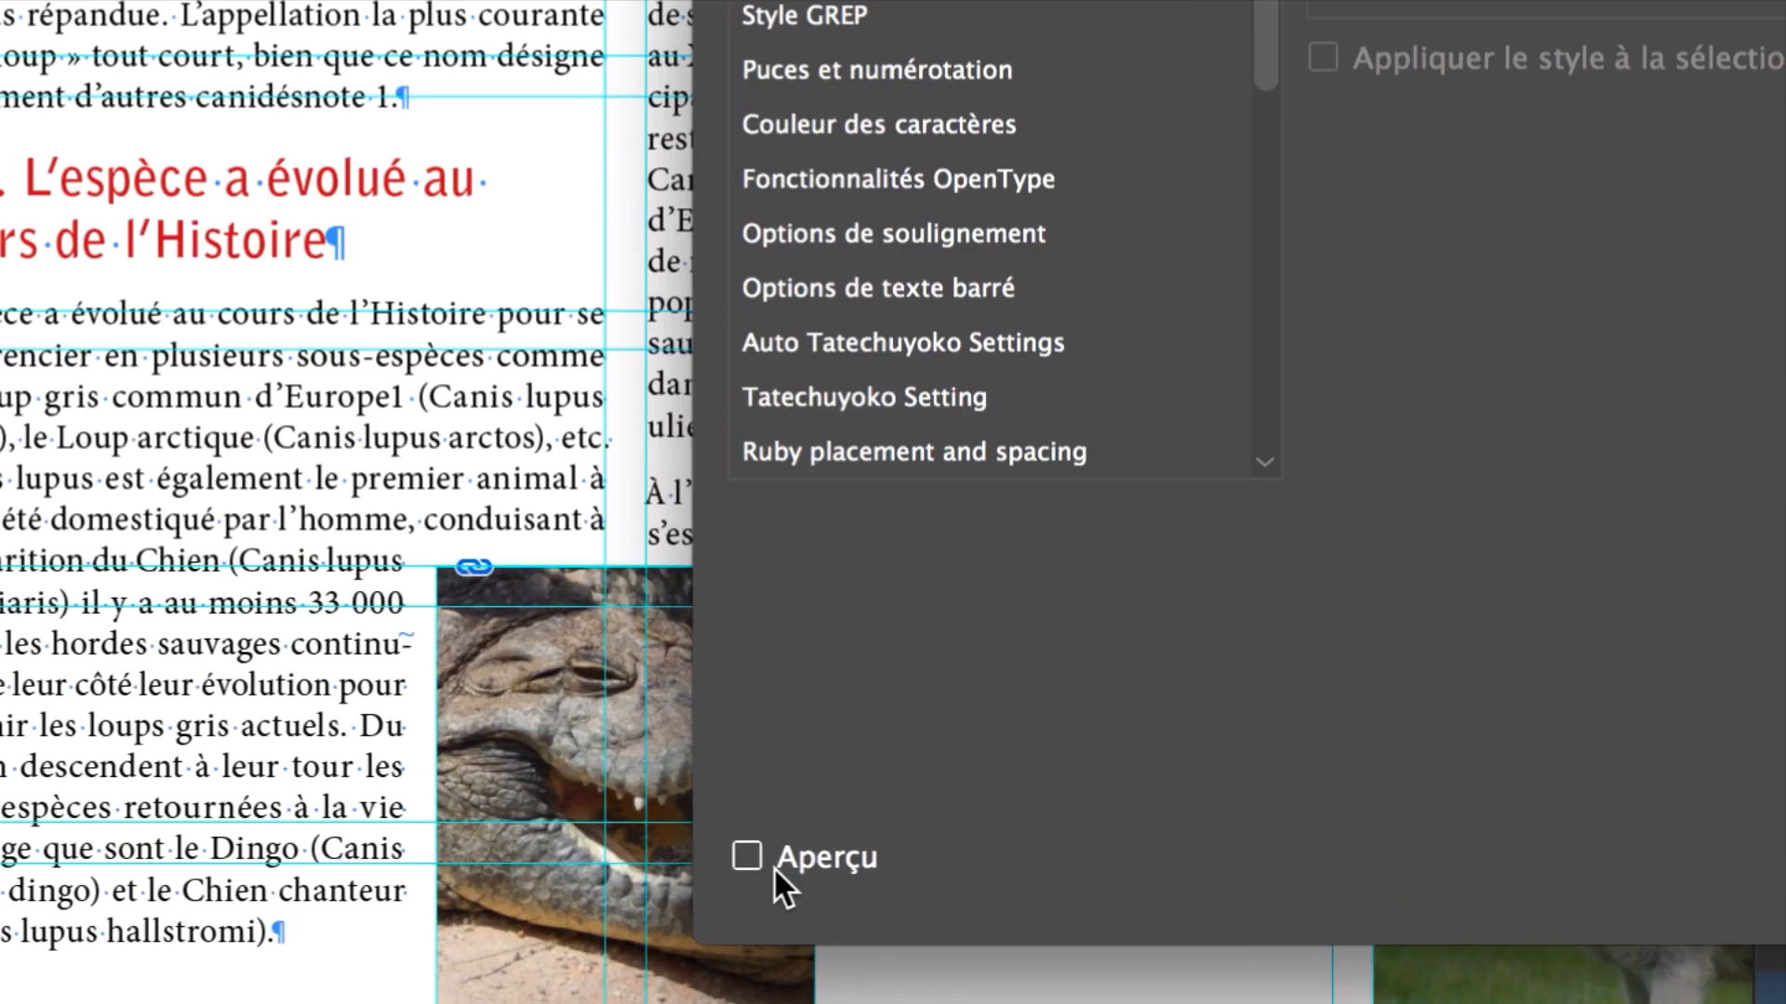
{"action": "left_click", "coordinate": [773, 867]}
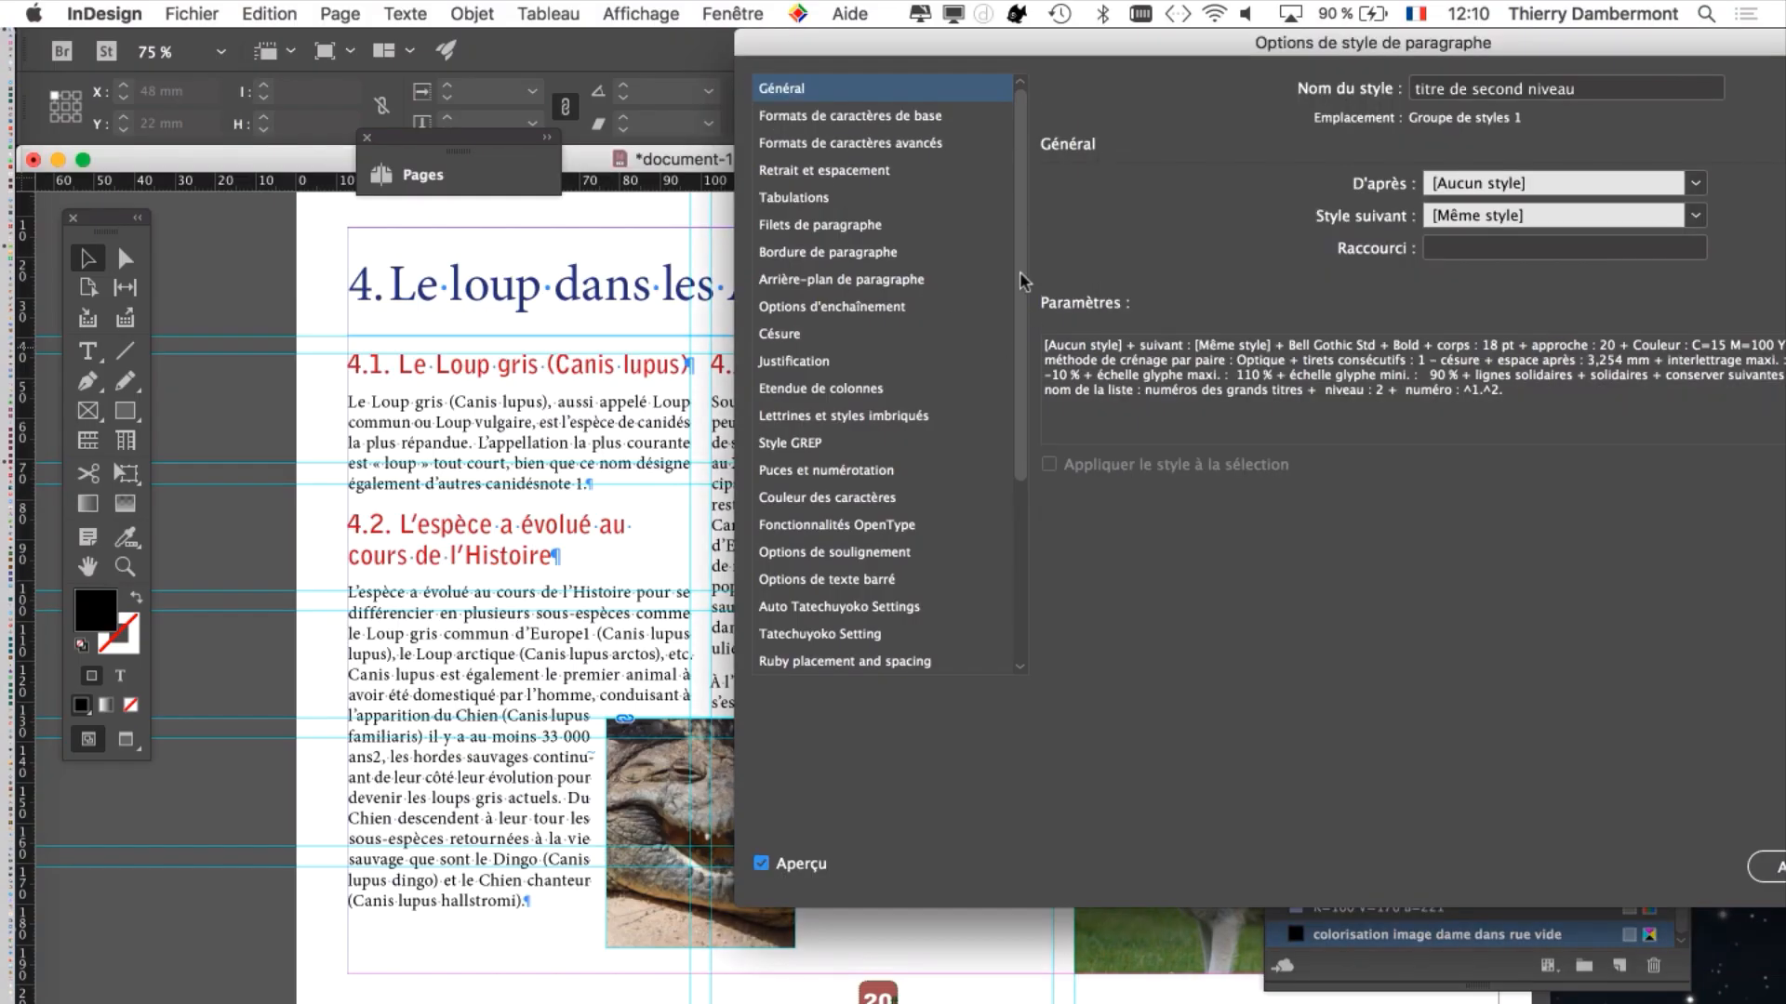
Step: Display the character colour settings of titre de second niveau and look through the available swatches
{"action": "left_click_drag", "start_coordinate": [1023, 281], "coordinate": [1027, 381]}
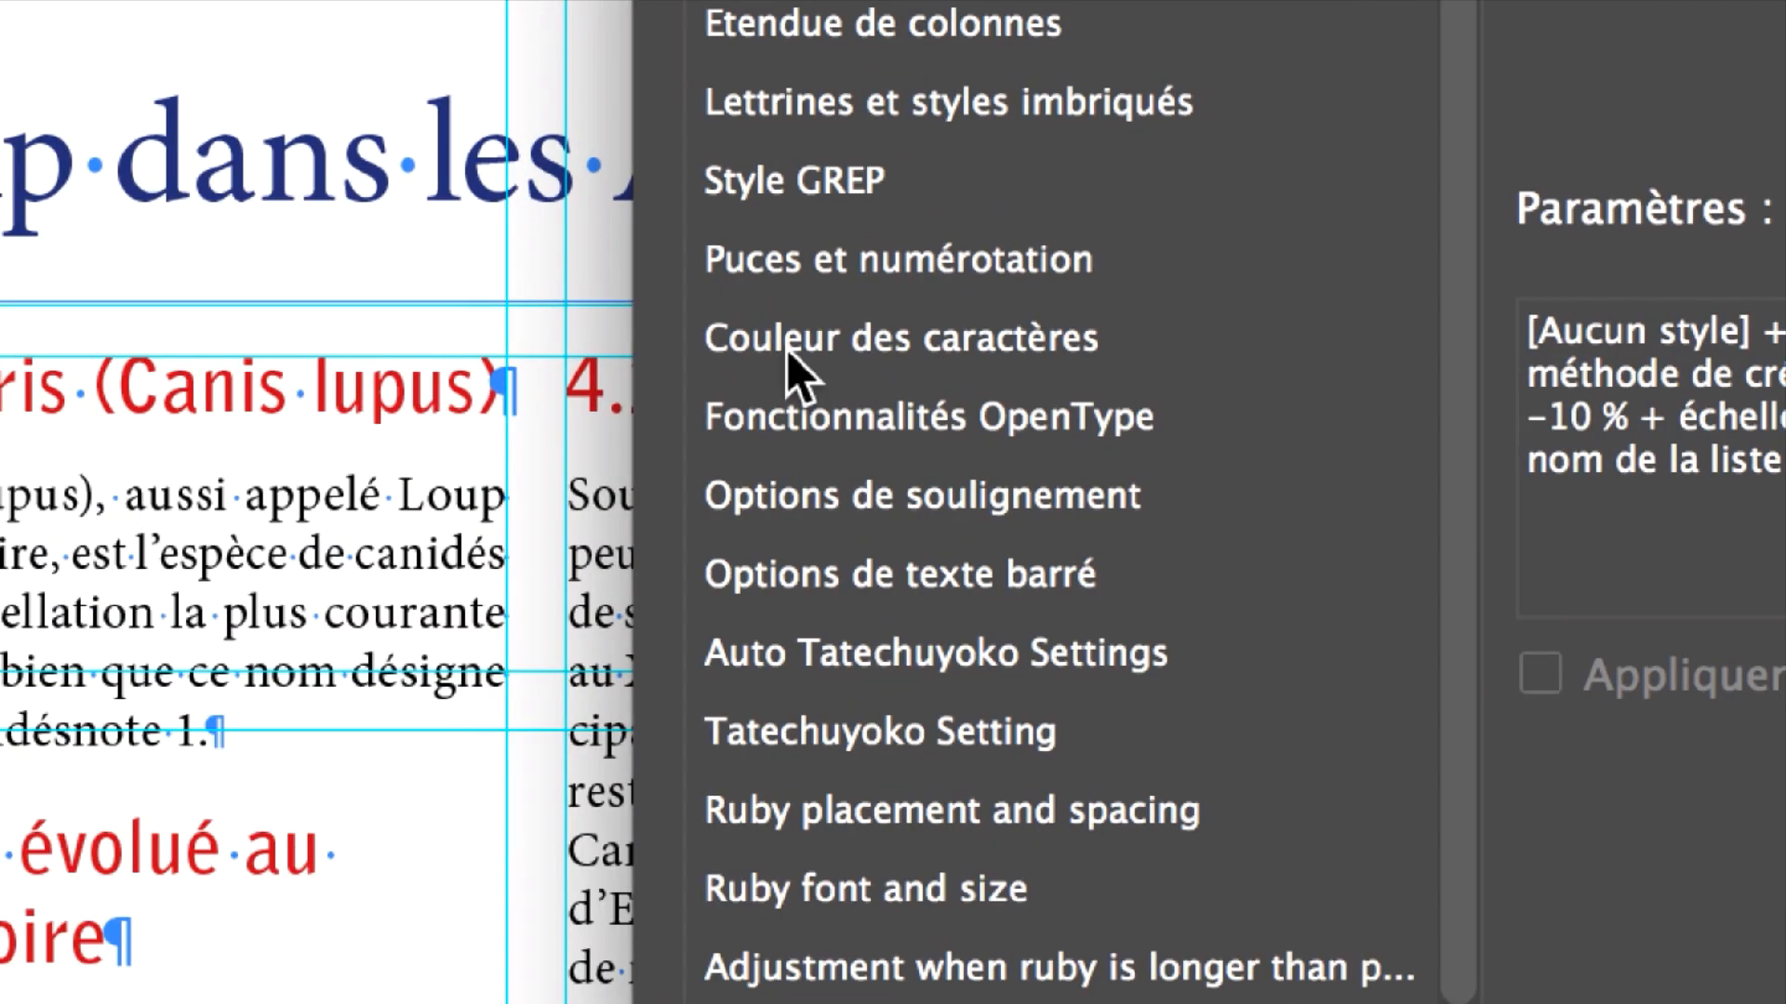
{"action": "left_click", "coordinate": [787, 349]}
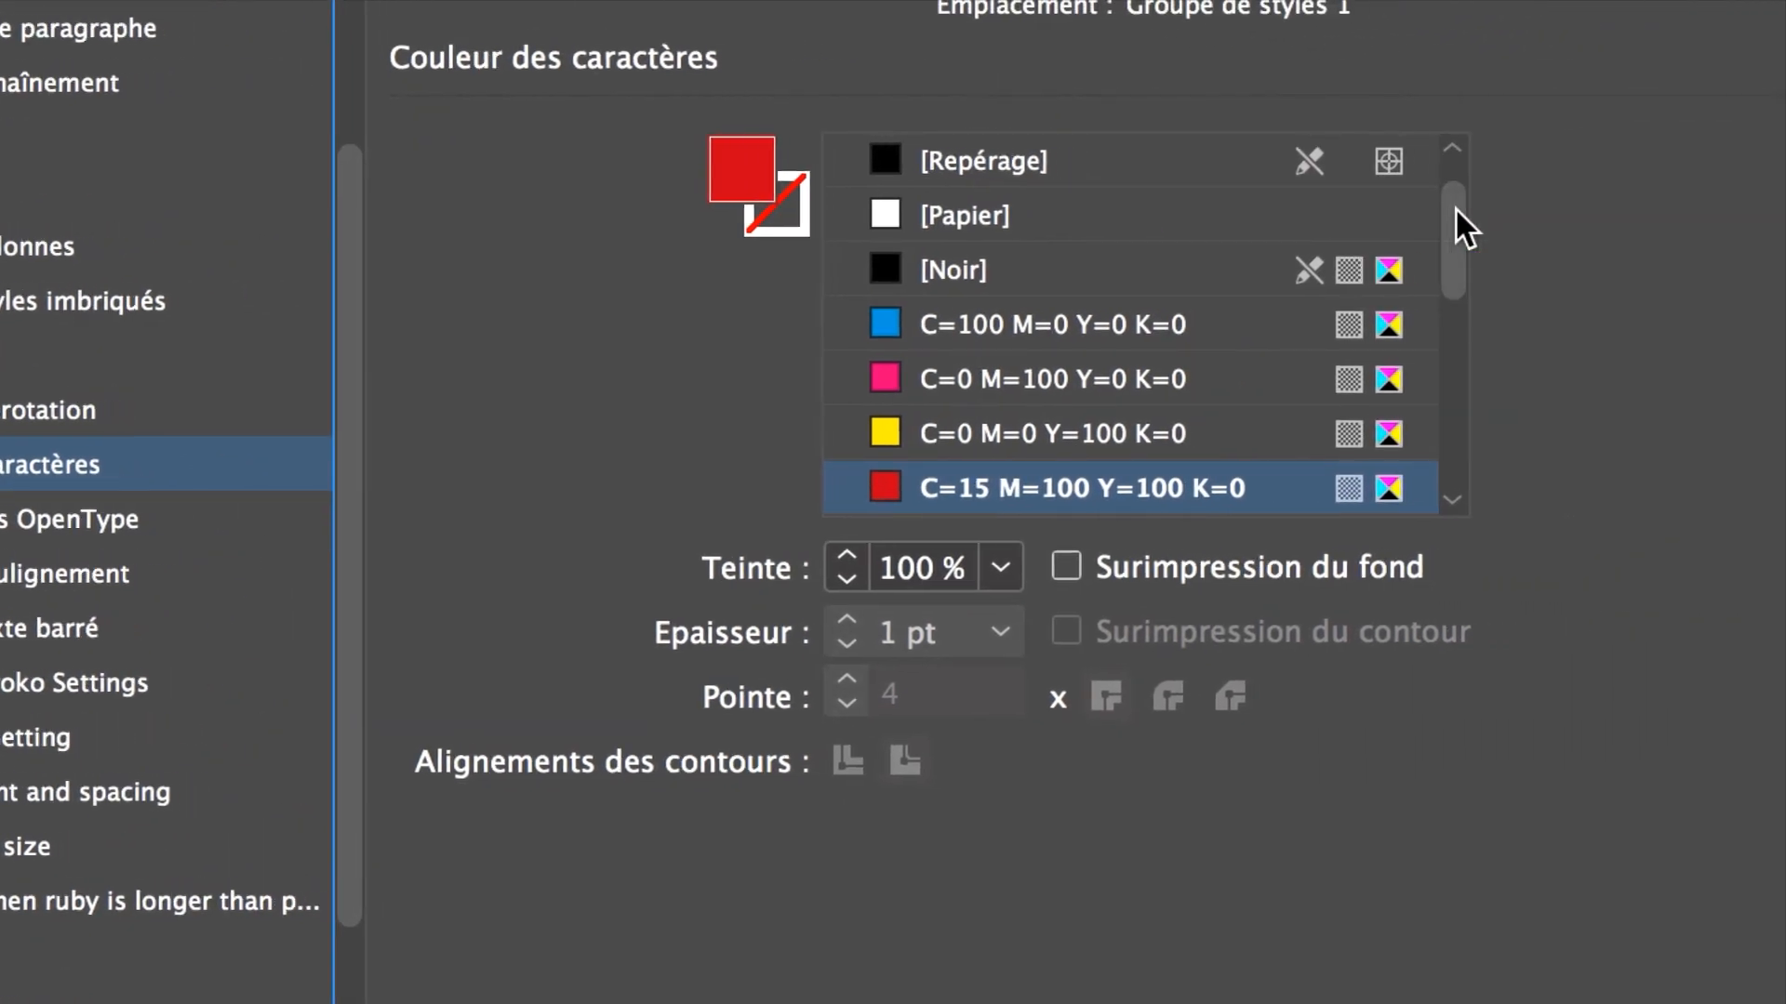
{"action": "left_click_drag", "start_coordinate": [1455, 206], "coordinate": [1455, 299]}
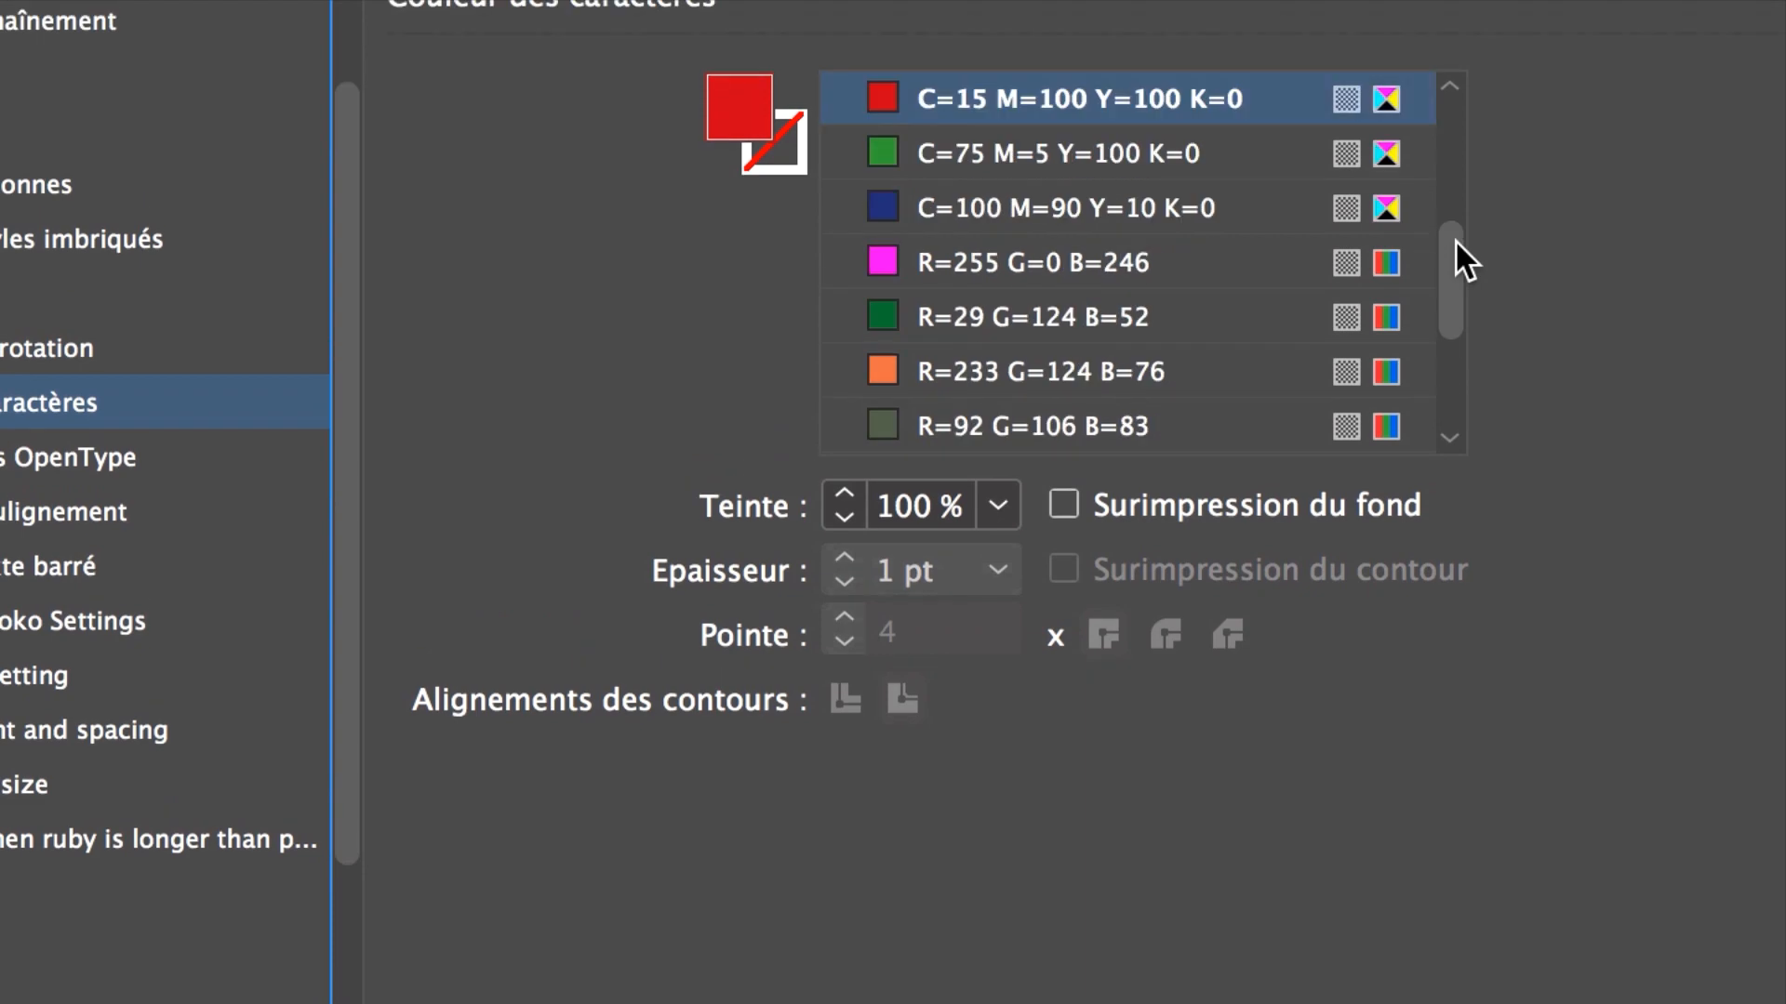
{"action": "left_click_drag", "start_coordinate": [1455, 238], "coordinate": [1454, 116]}
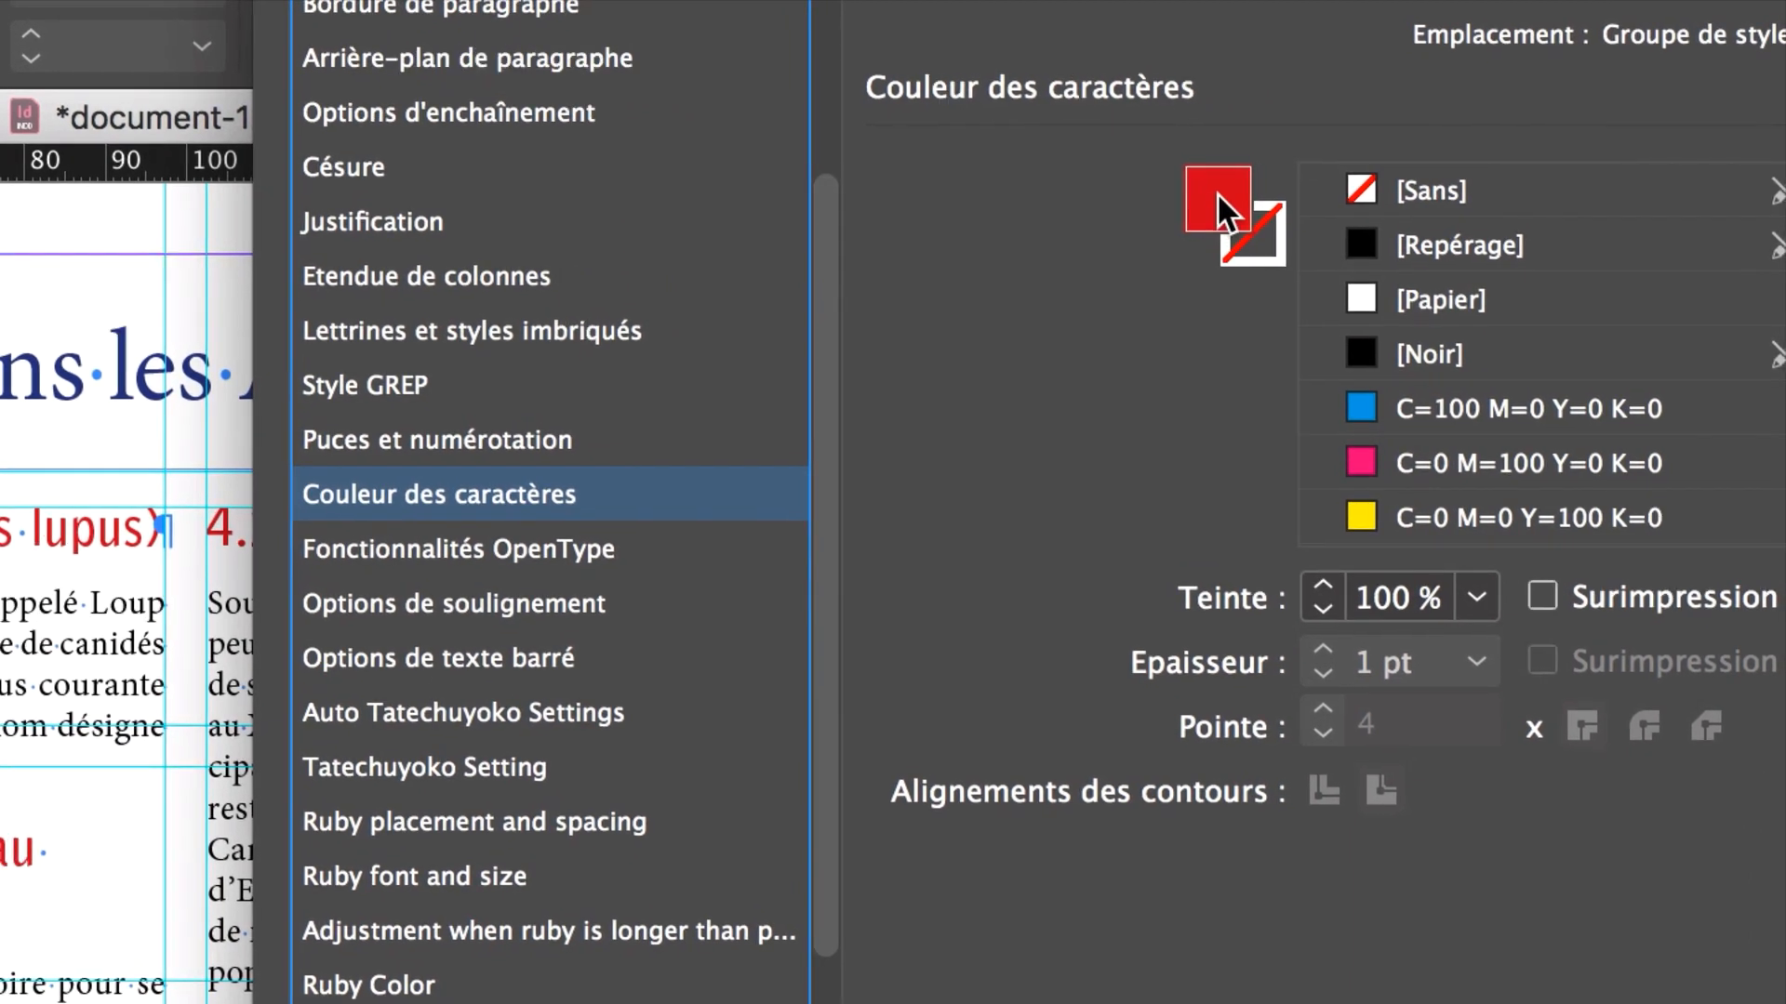
Step: Start a new RVB colour for the style's text fill with Rouge 53, Vert 178 and Bleu 178
{"action": "double_click", "coordinate": [1217, 193]}
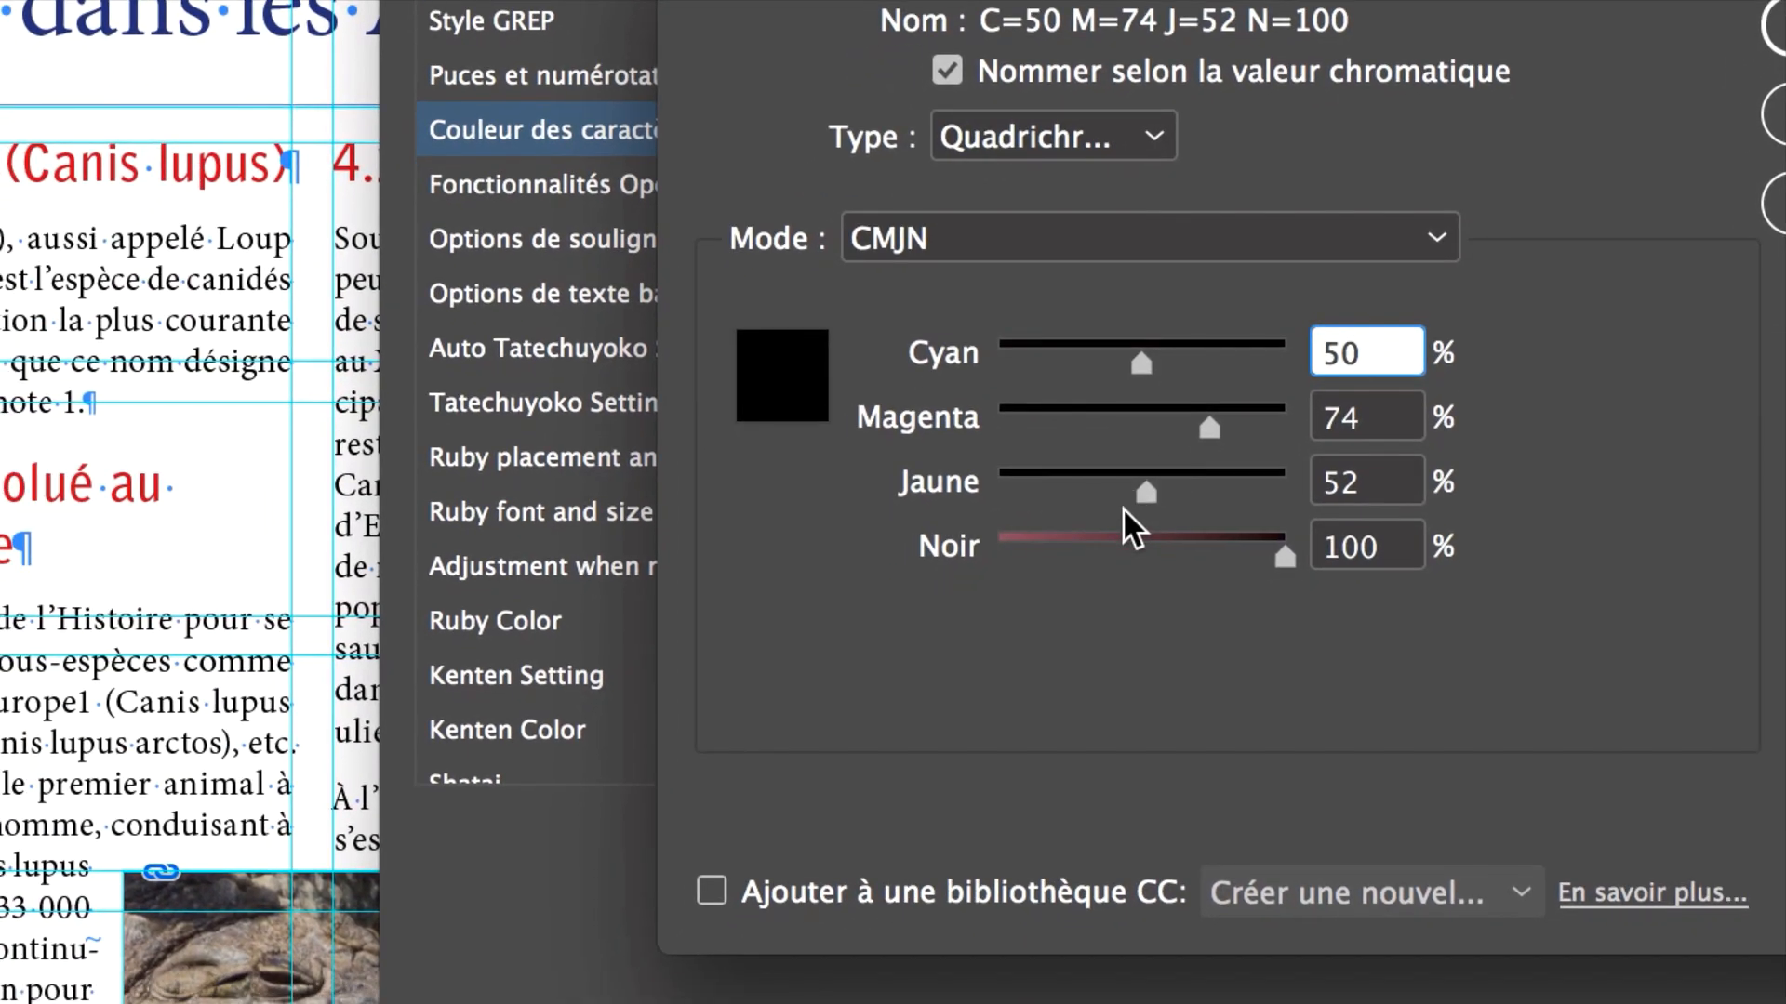
{"action": "left_click", "coordinate": [1074, 240]}
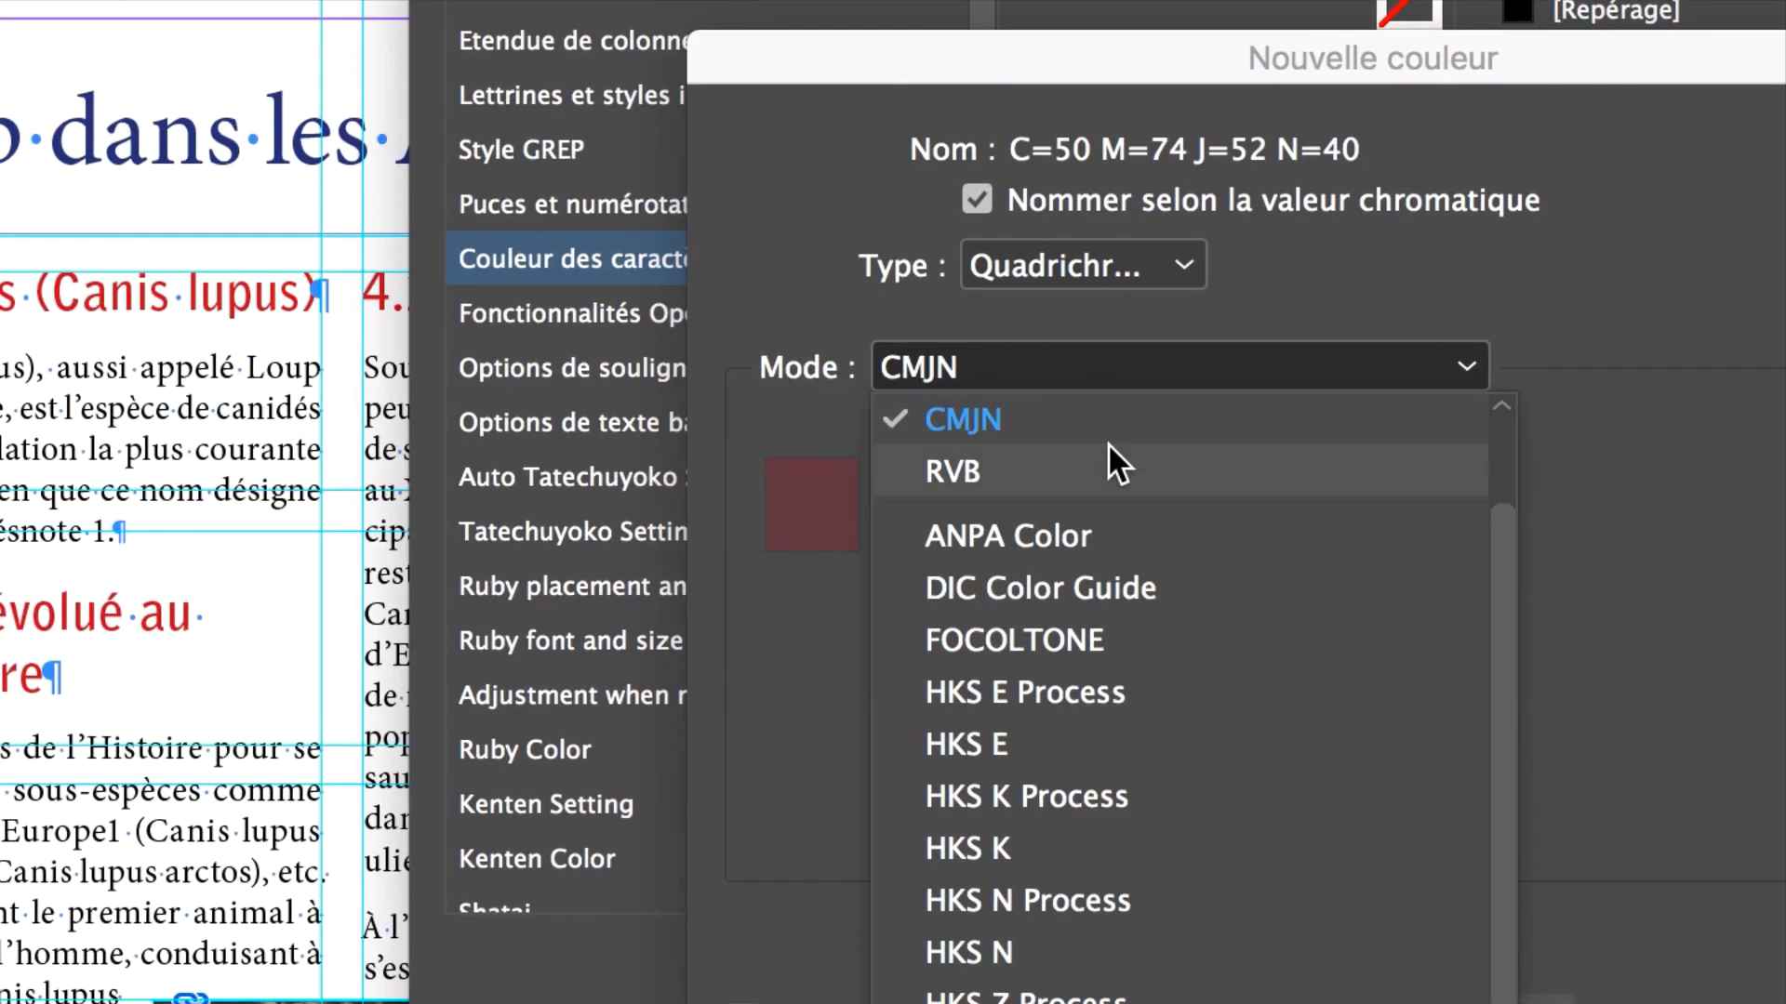
{"action": "left_click", "coordinate": [1108, 447]}
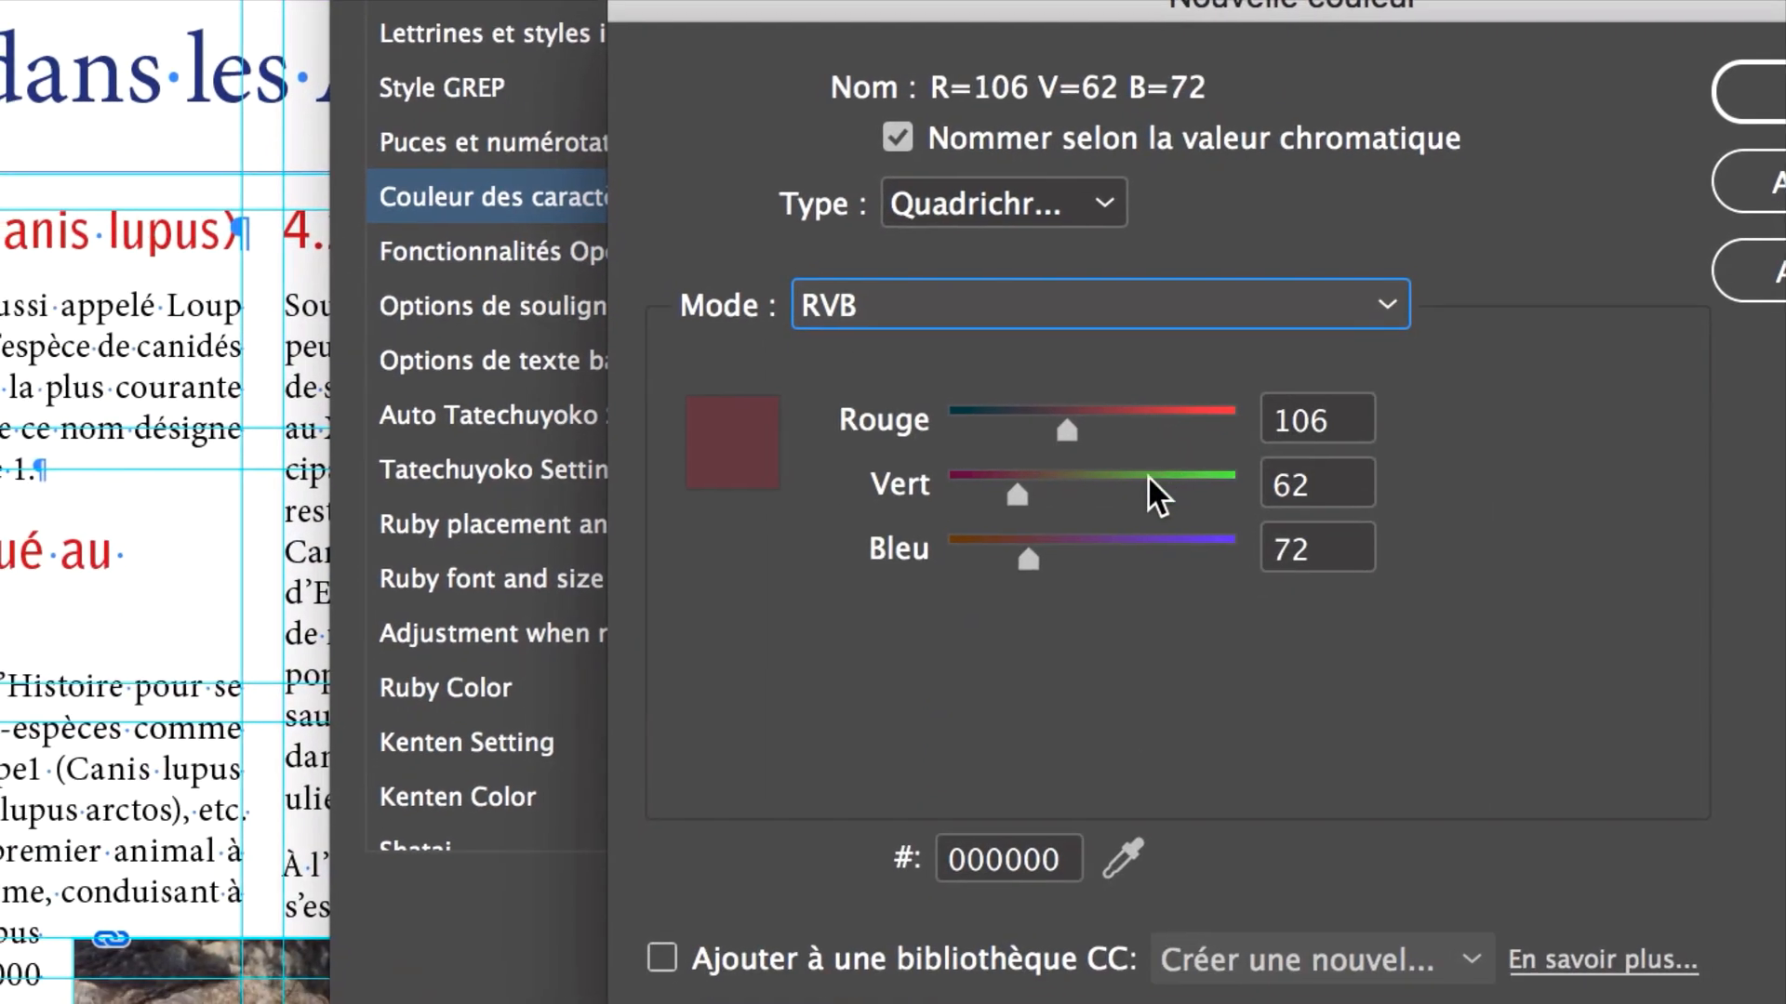
{"action": "left_click", "coordinate": [1226, 536]}
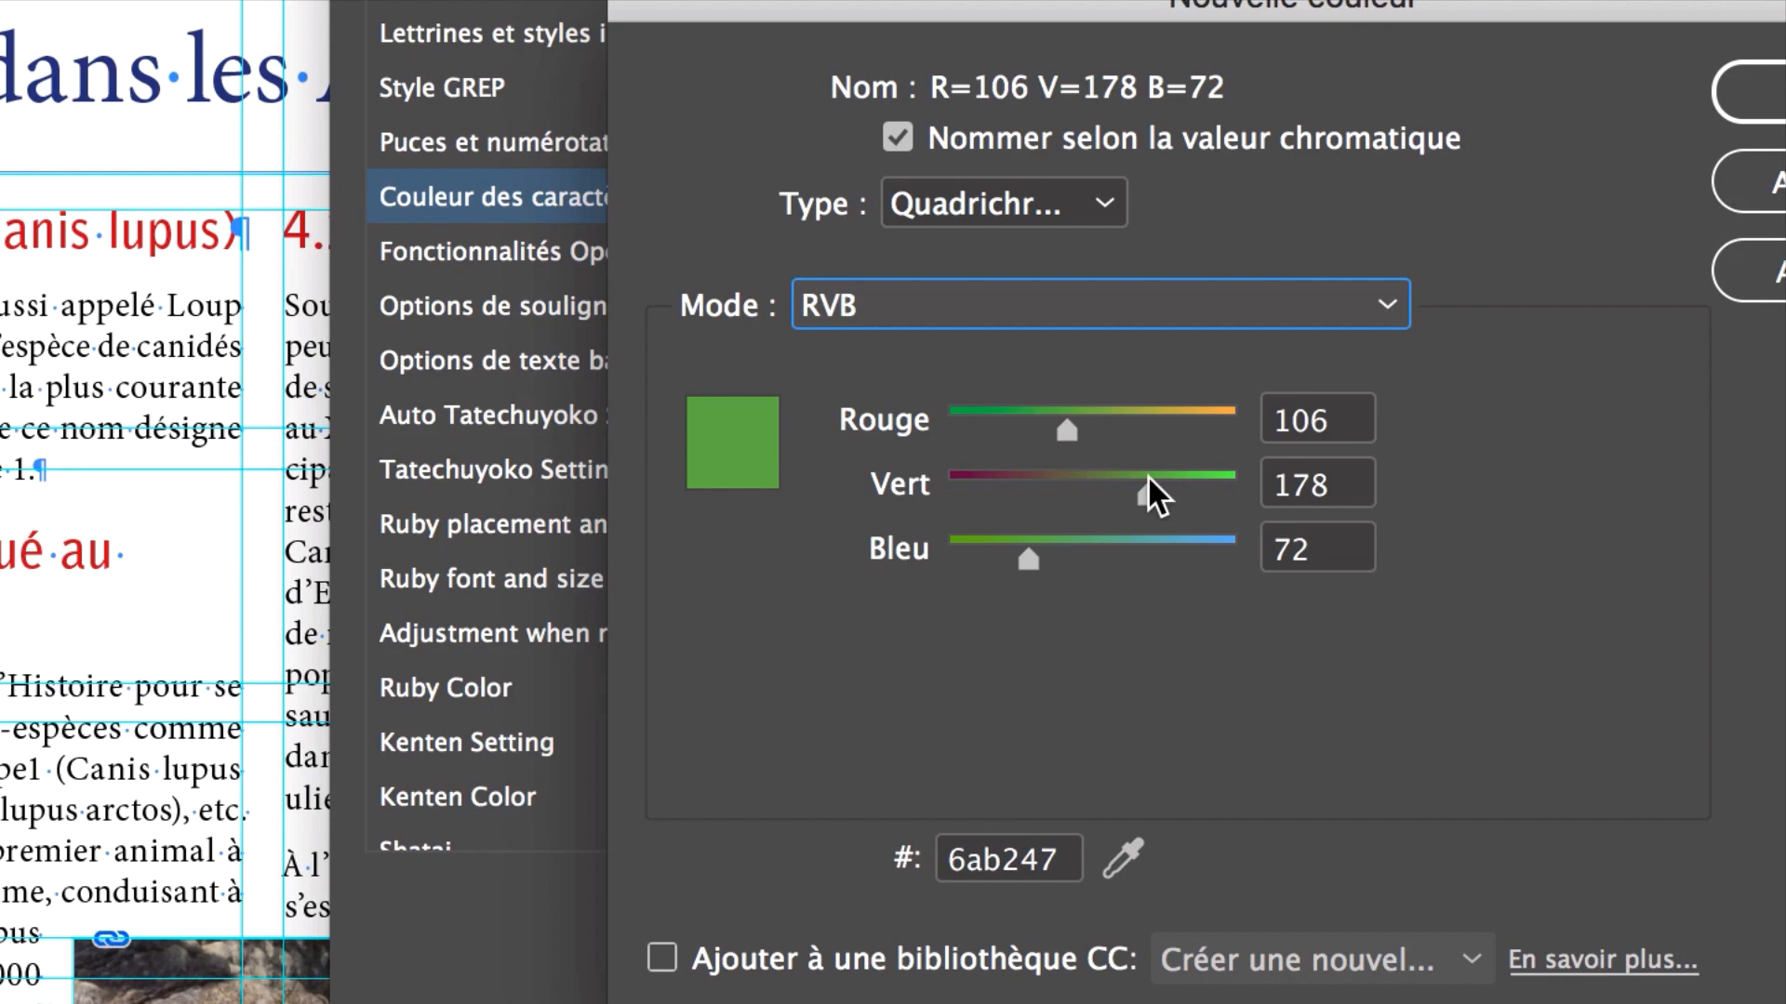
{"action": "left_click", "coordinate": [1006, 416]}
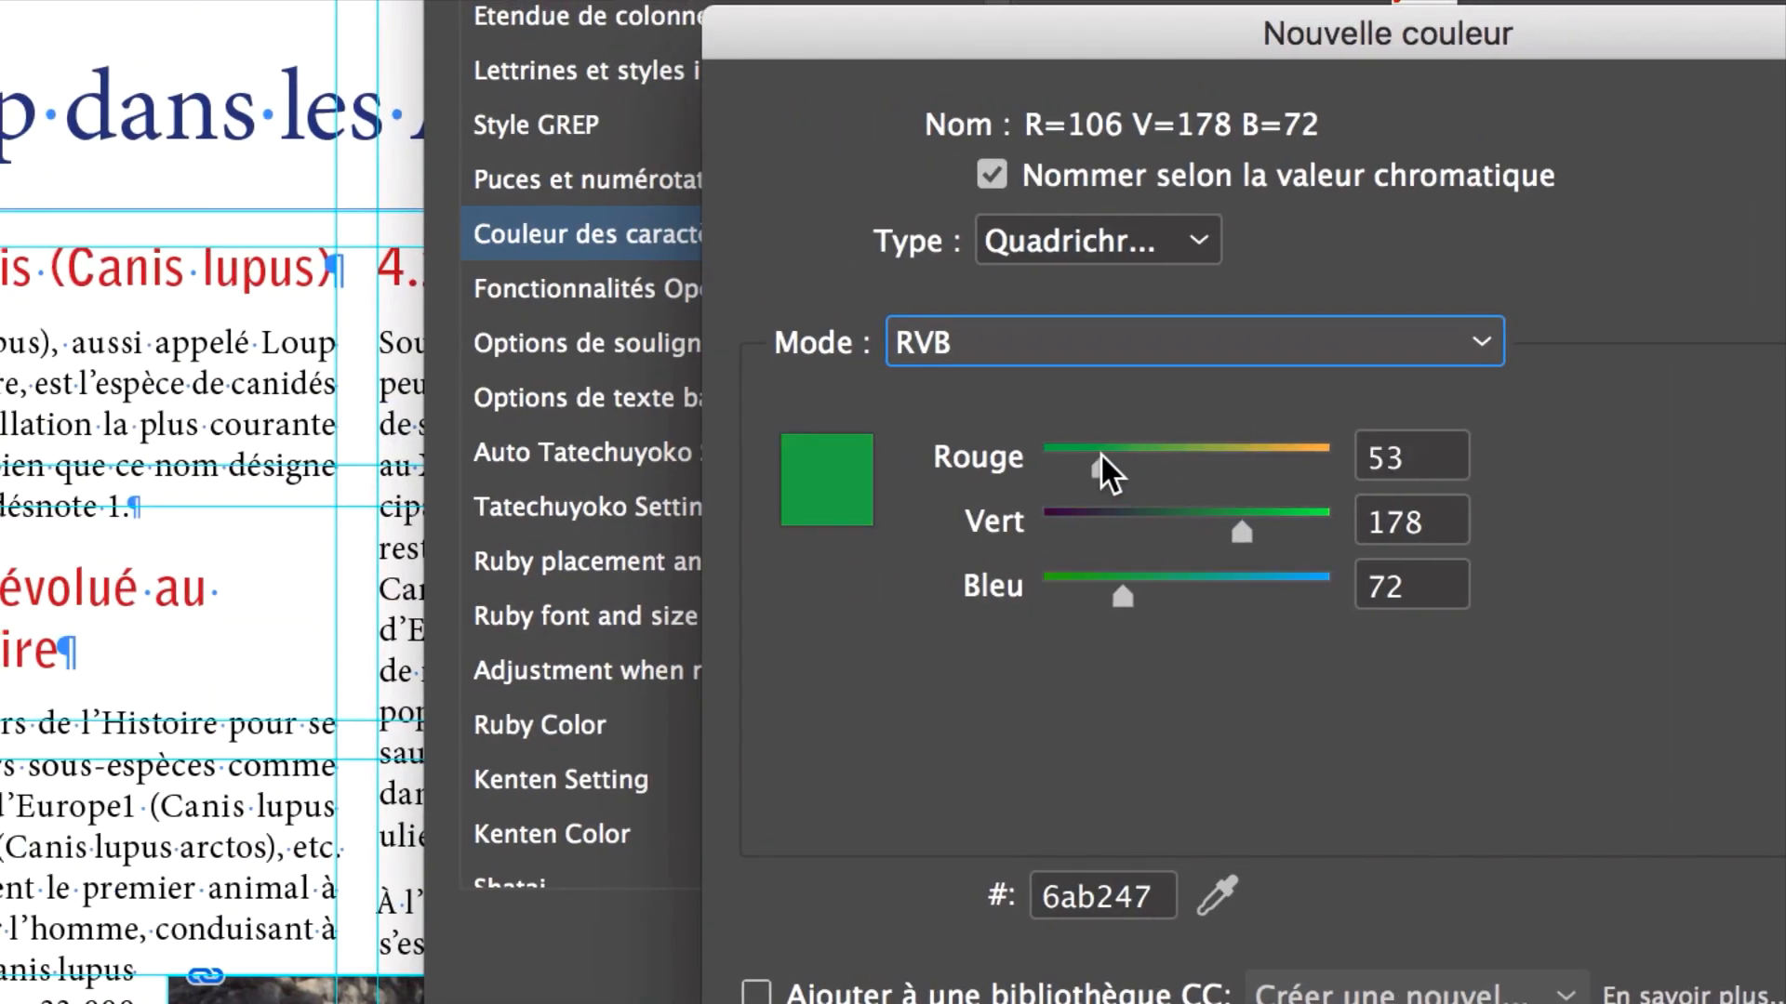
{"action": "left_click", "coordinate": [1243, 584]}
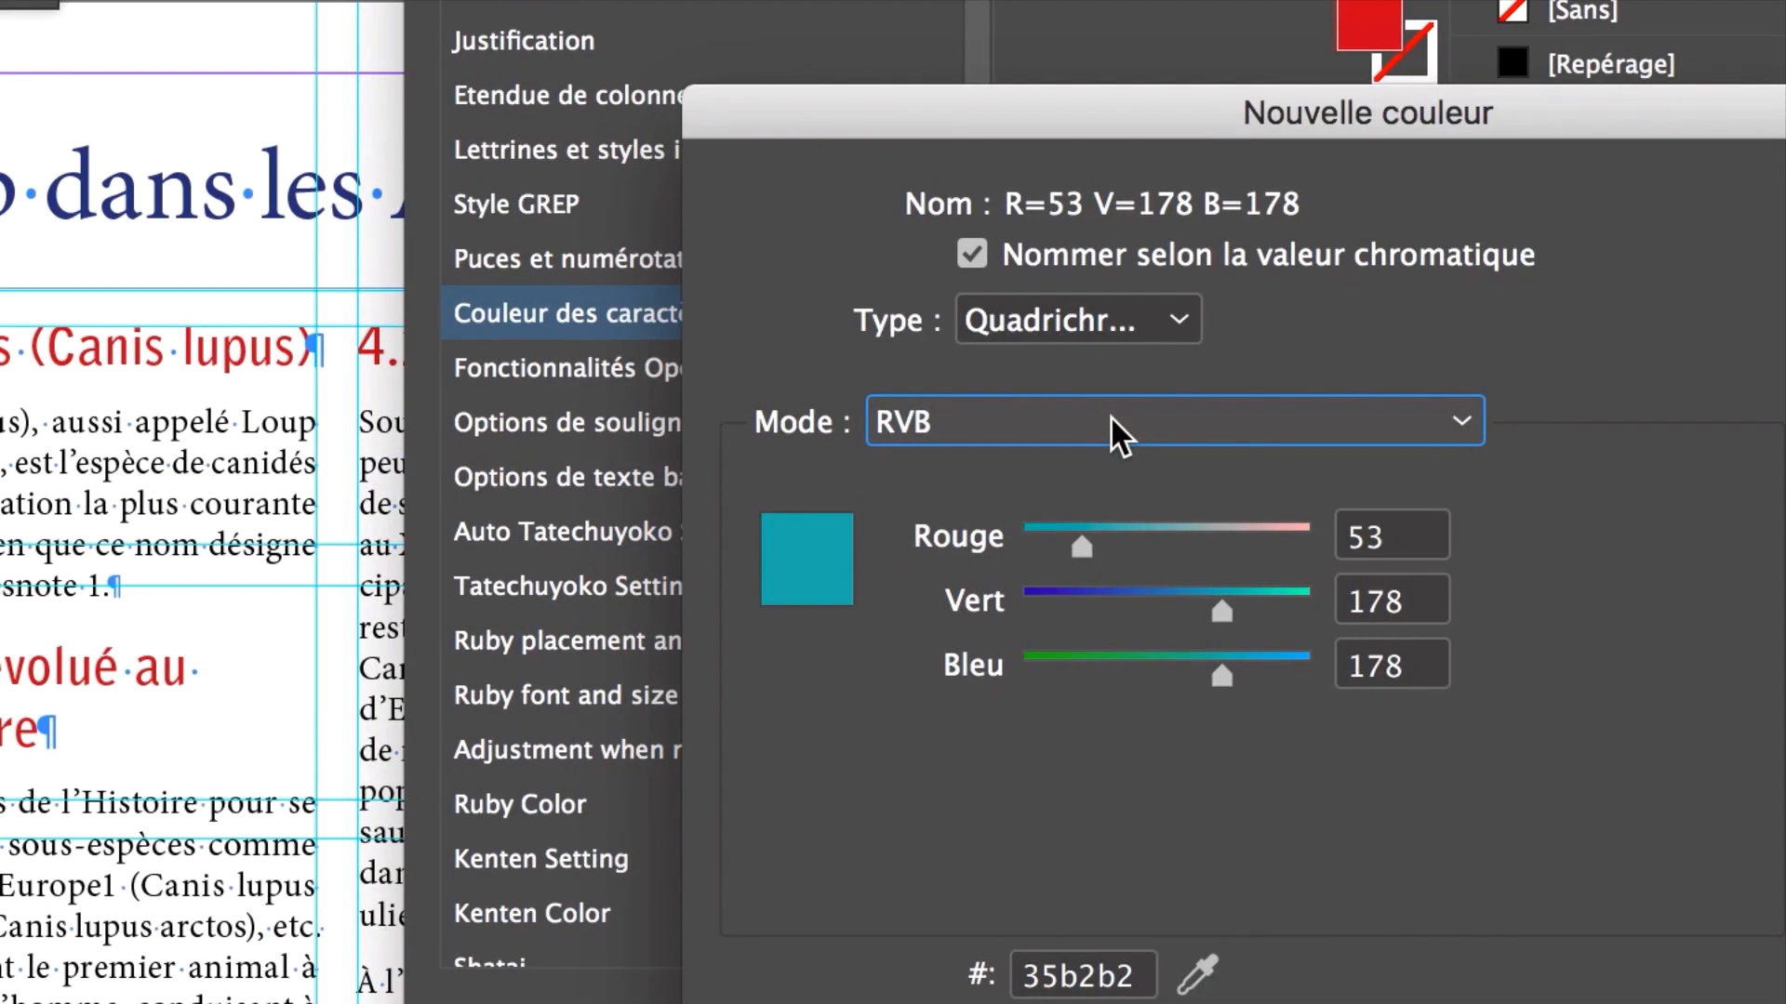
Step: Turn off naming by colour value and name the new colour "couleur titres second niveau"
{"action": "left_click", "coordinate": [1171, 260]}
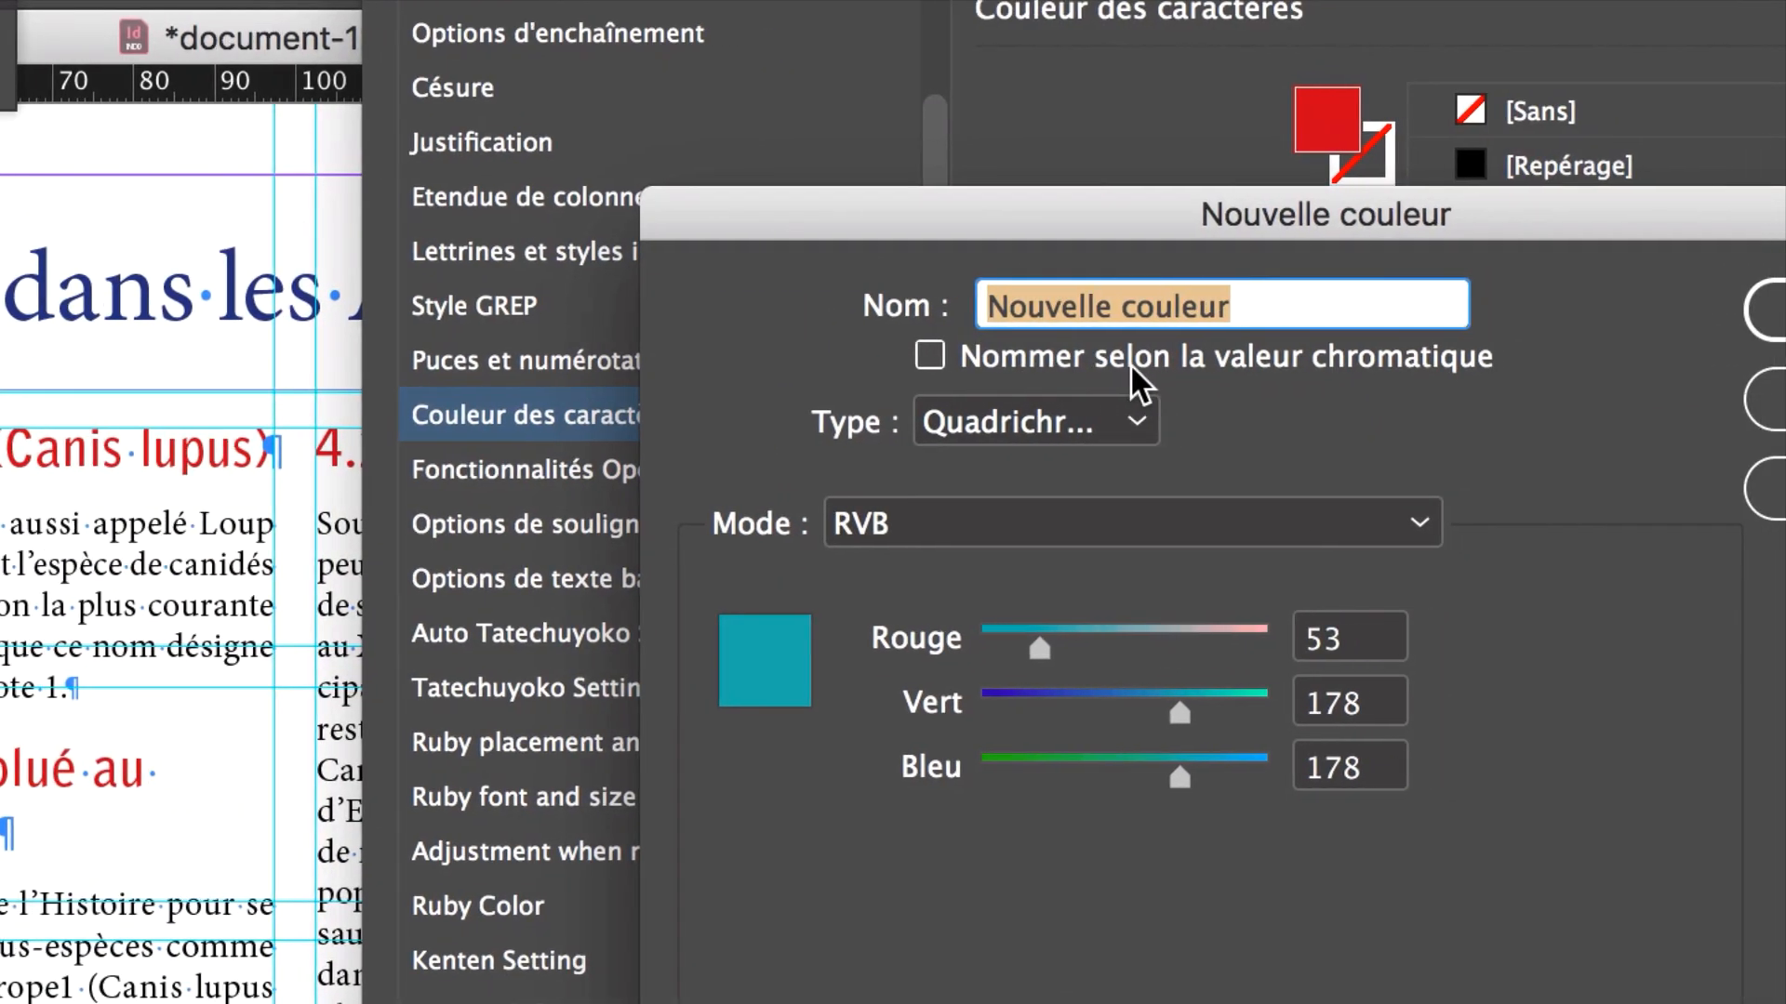
{"action": "type", "text": "cou"}
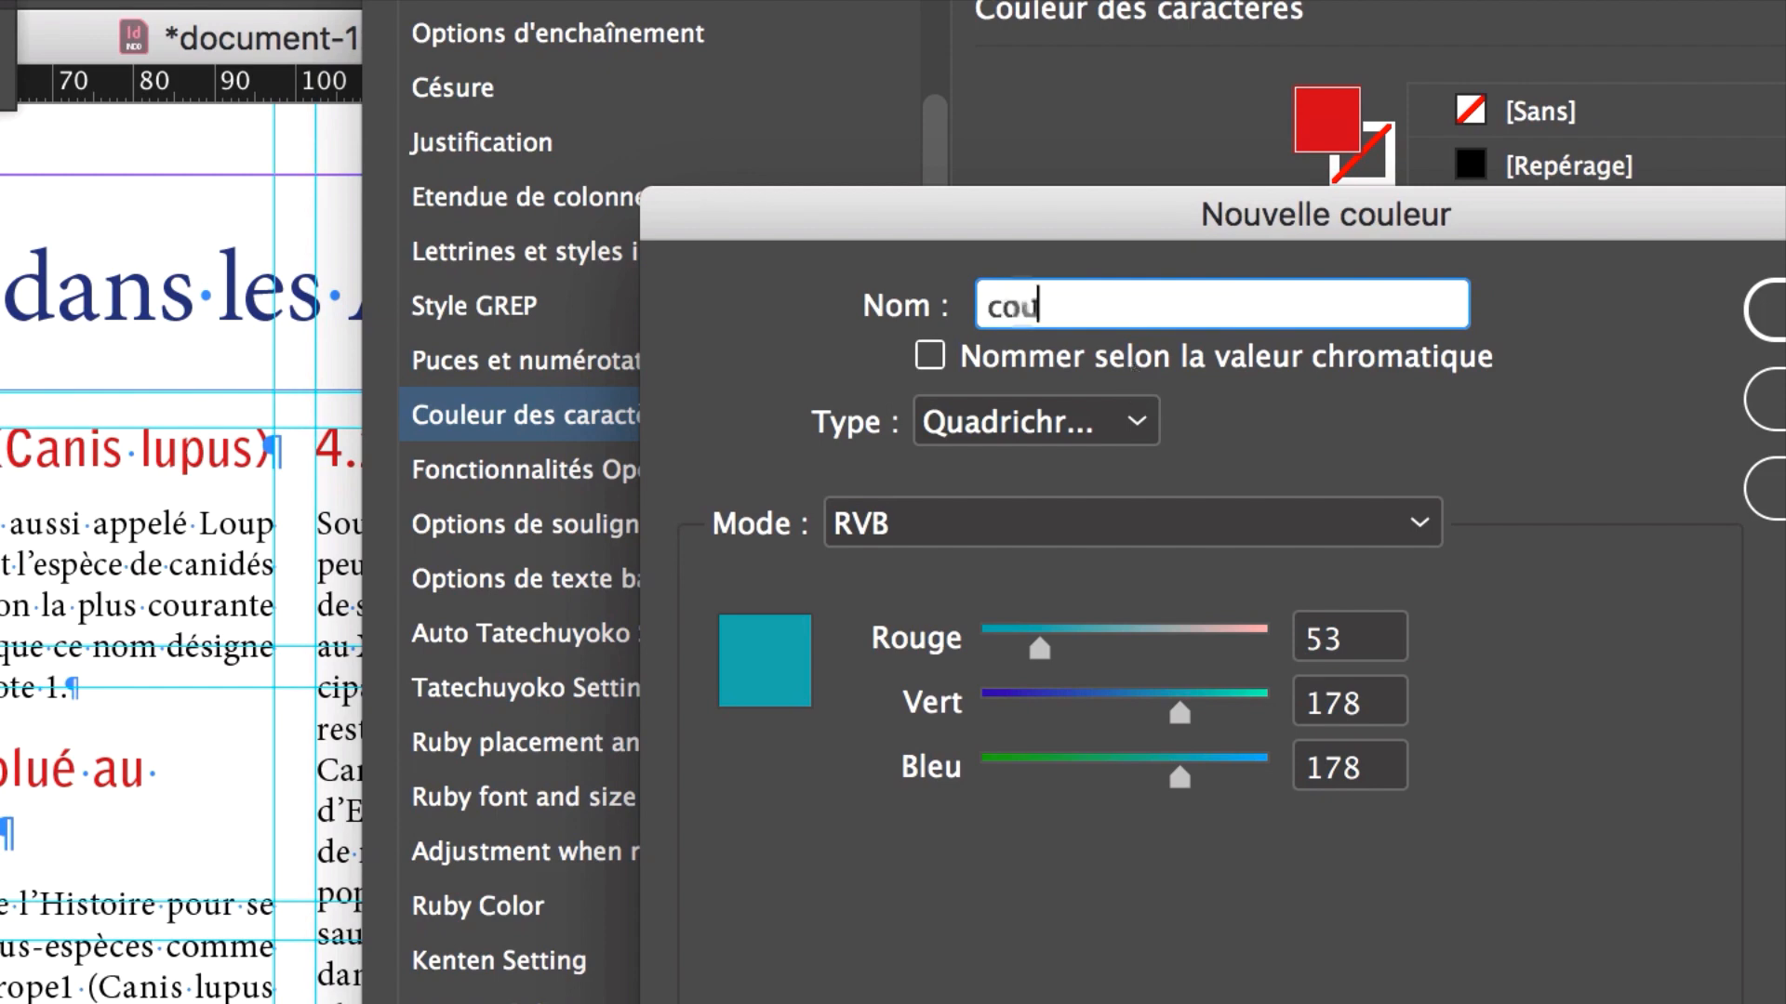
{"action": "type", "text": "leur titres sec"}
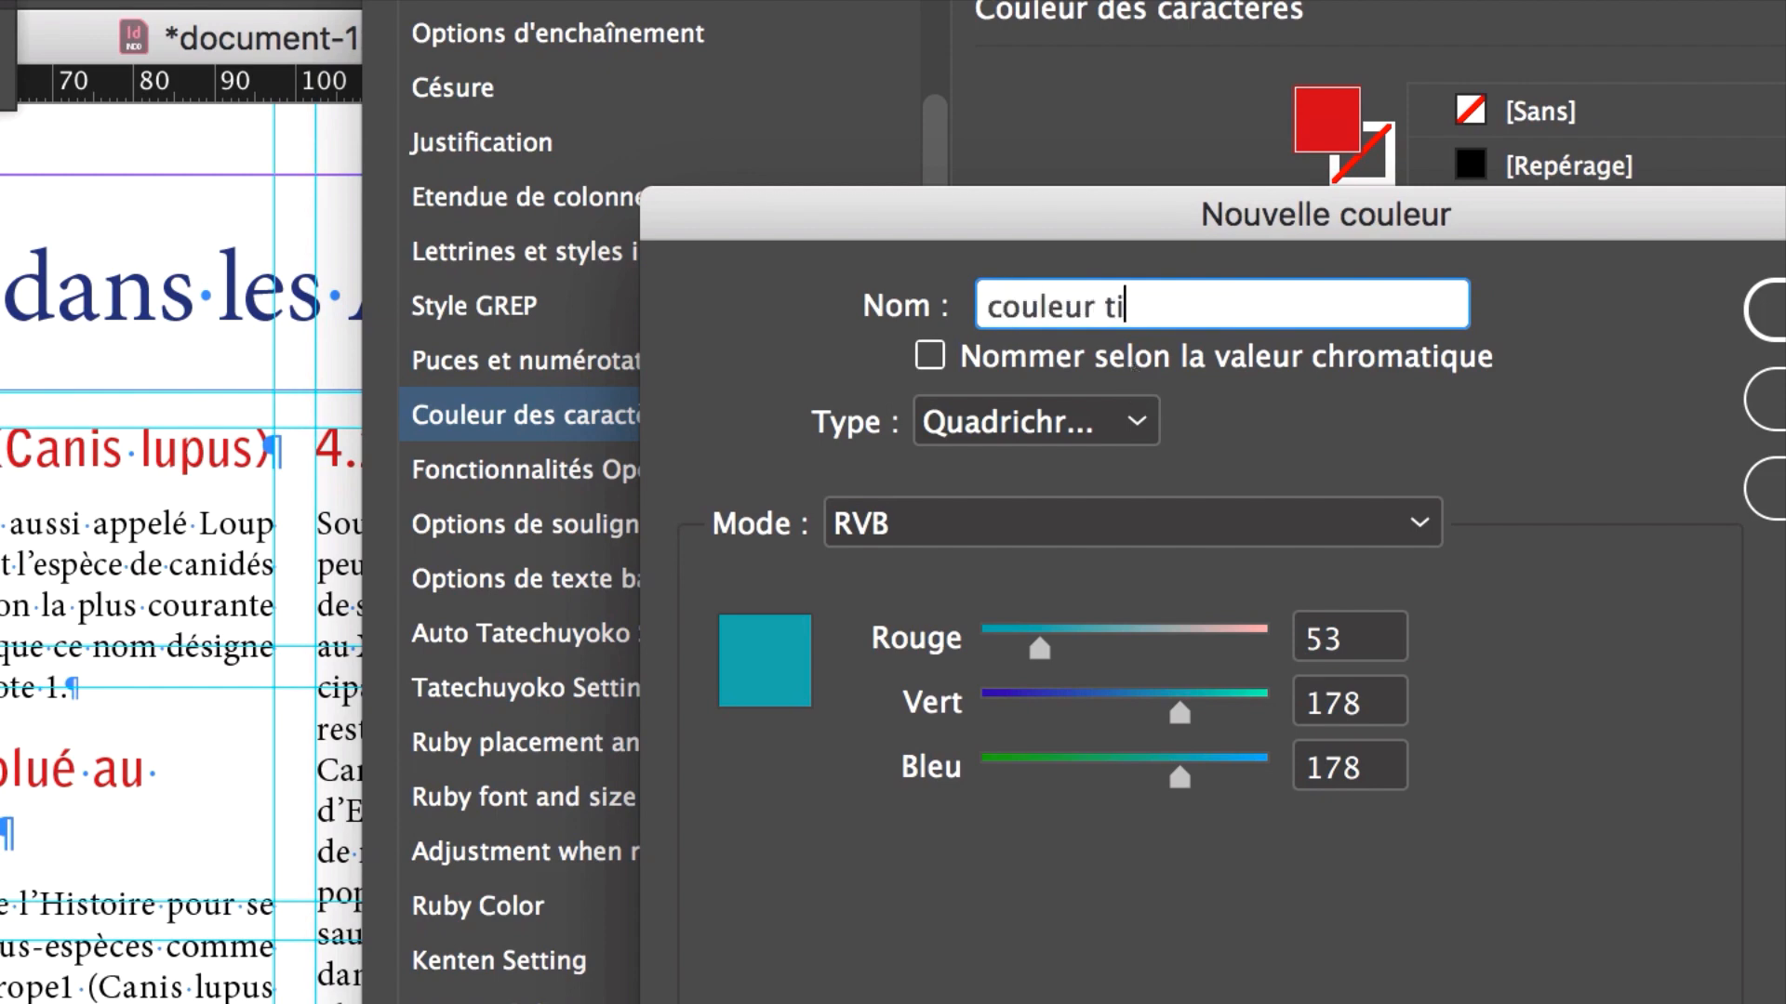
{"action": "type", "text": "ond niveau"}
{"action": "left_click", "coordinate": [1176, 306]}
{"action": "type", "text": "s"}
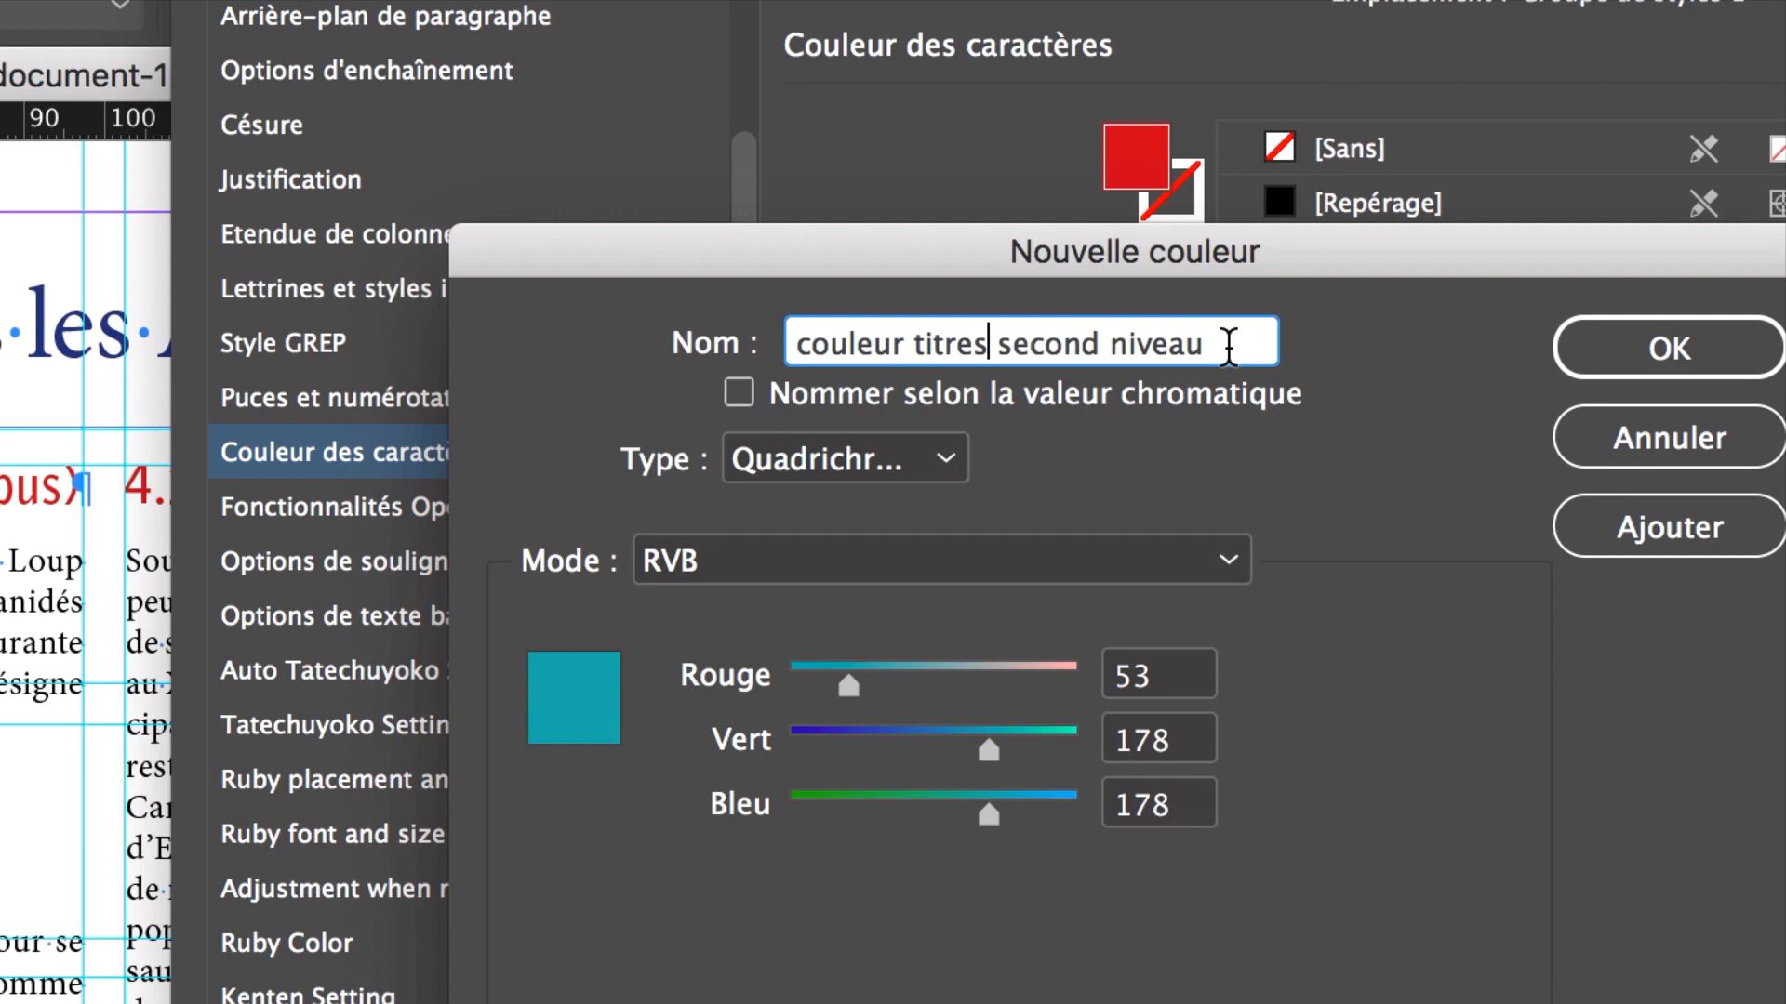
Step: Raise the new colour's Vert value to 255 and create the swatch "couleur titres second niveau"
{"action": "triple_click", "coordinate": [1228, 347]}
{"action": "left_click", "coordinate": [1055, 744]}
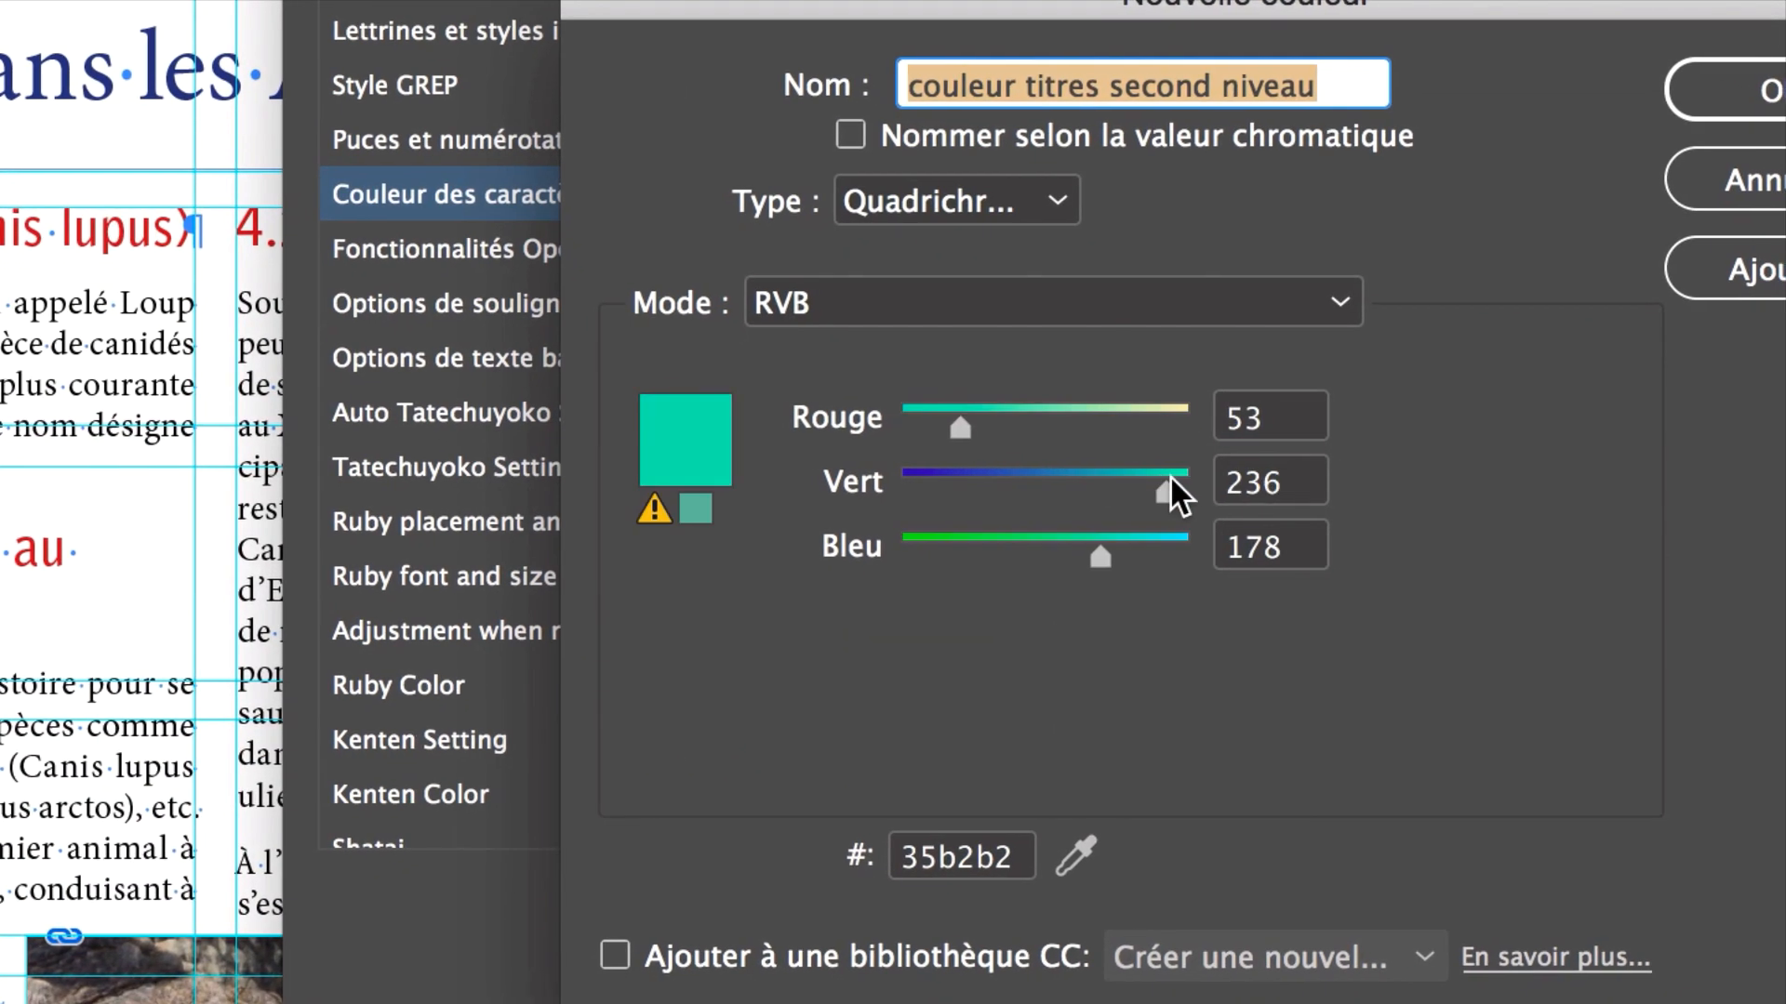
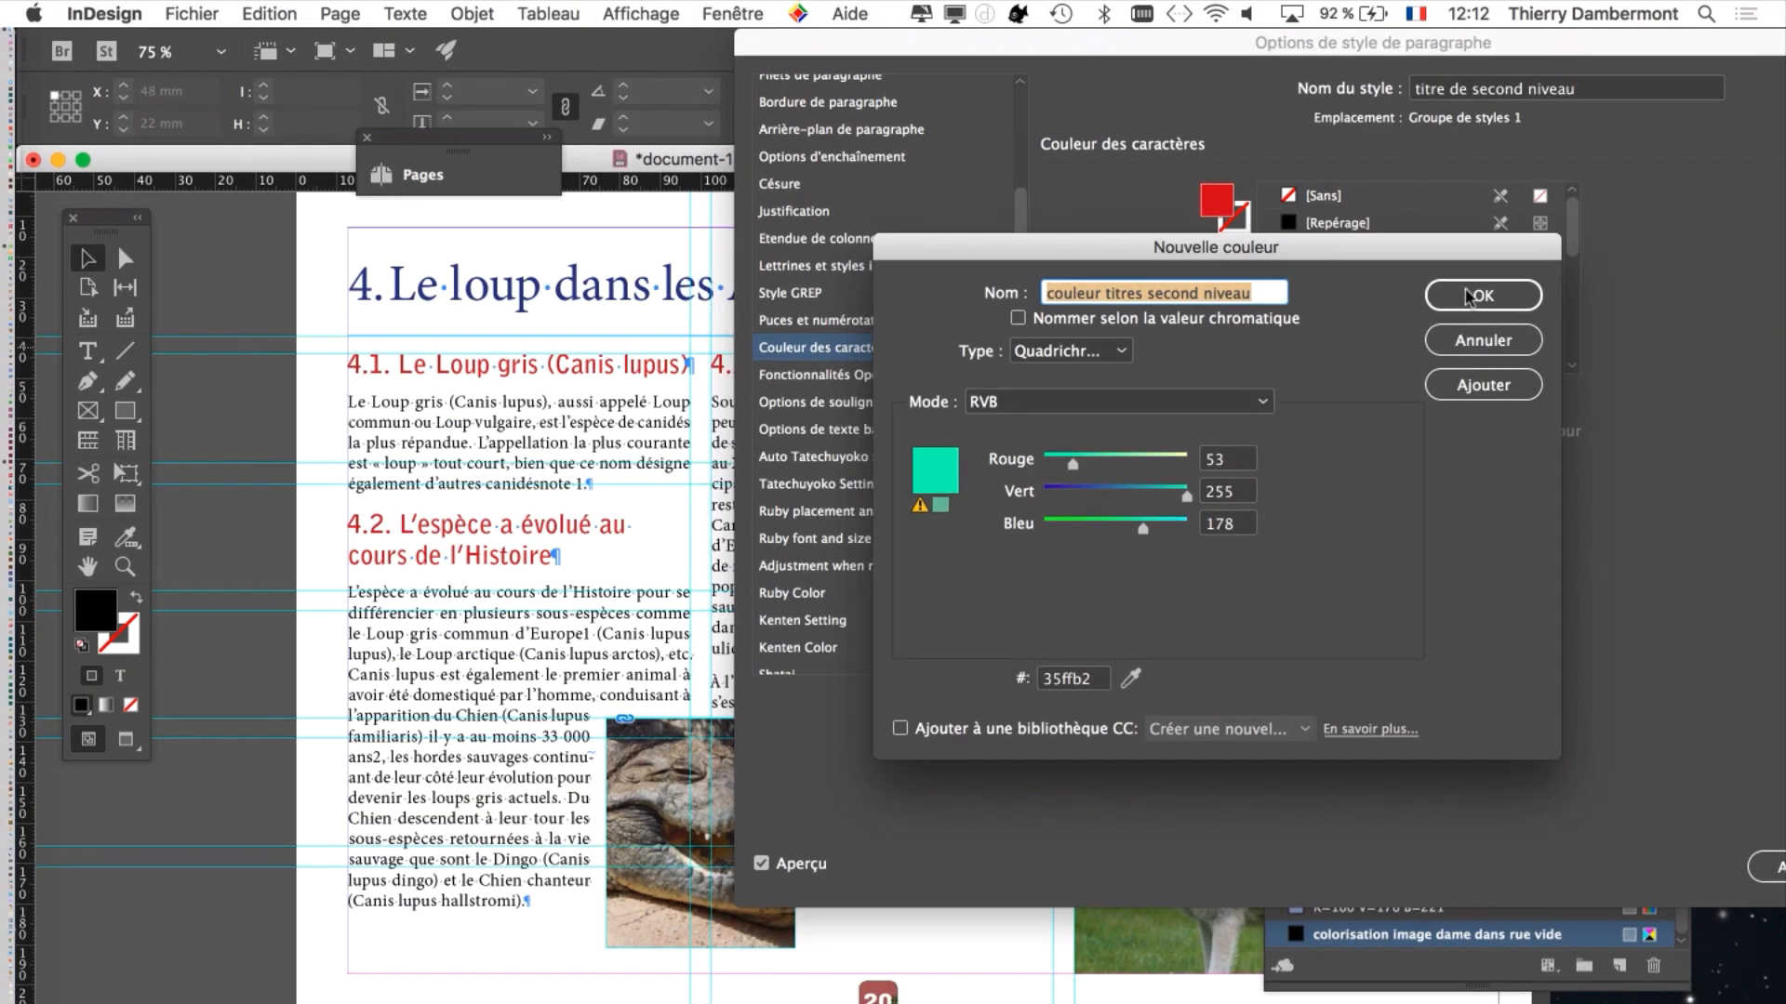
{"action": "left_click", "coordinate": [1467, 297]}
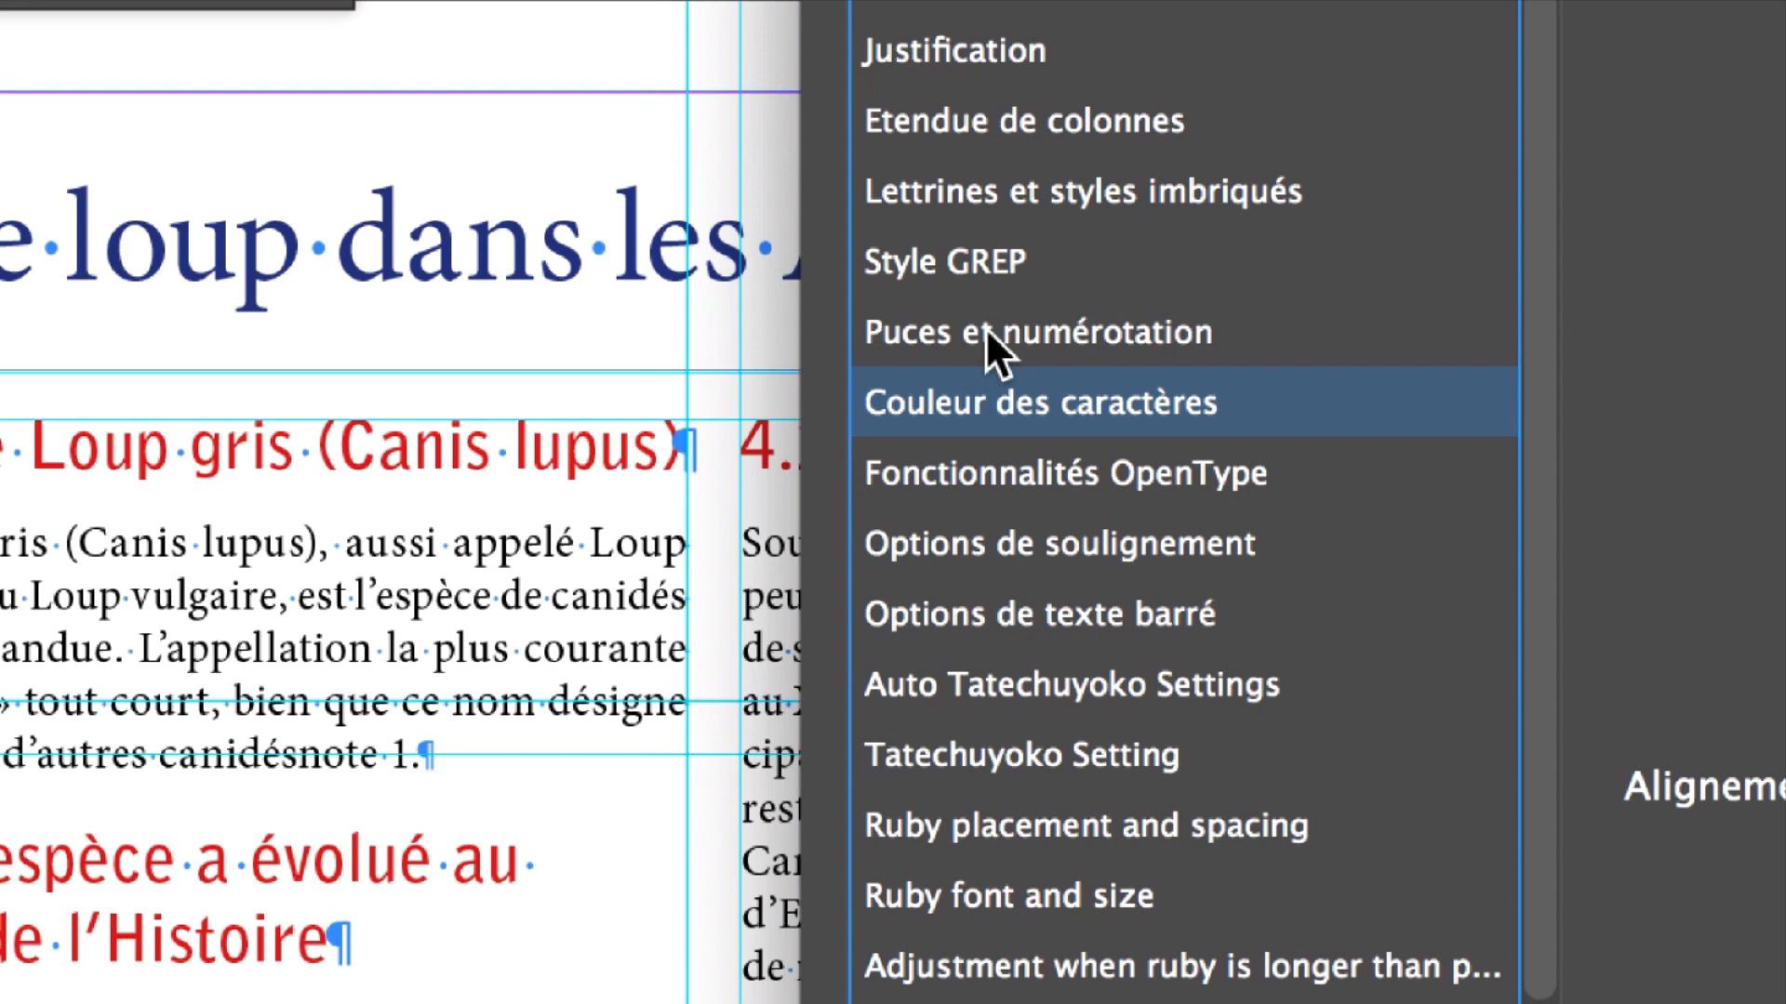
Step: Apply the swatch "couleur titres second niveau" as the character colour of the titre de second niveau style
{"action": "left_click", "coordinate": [985, 327]}
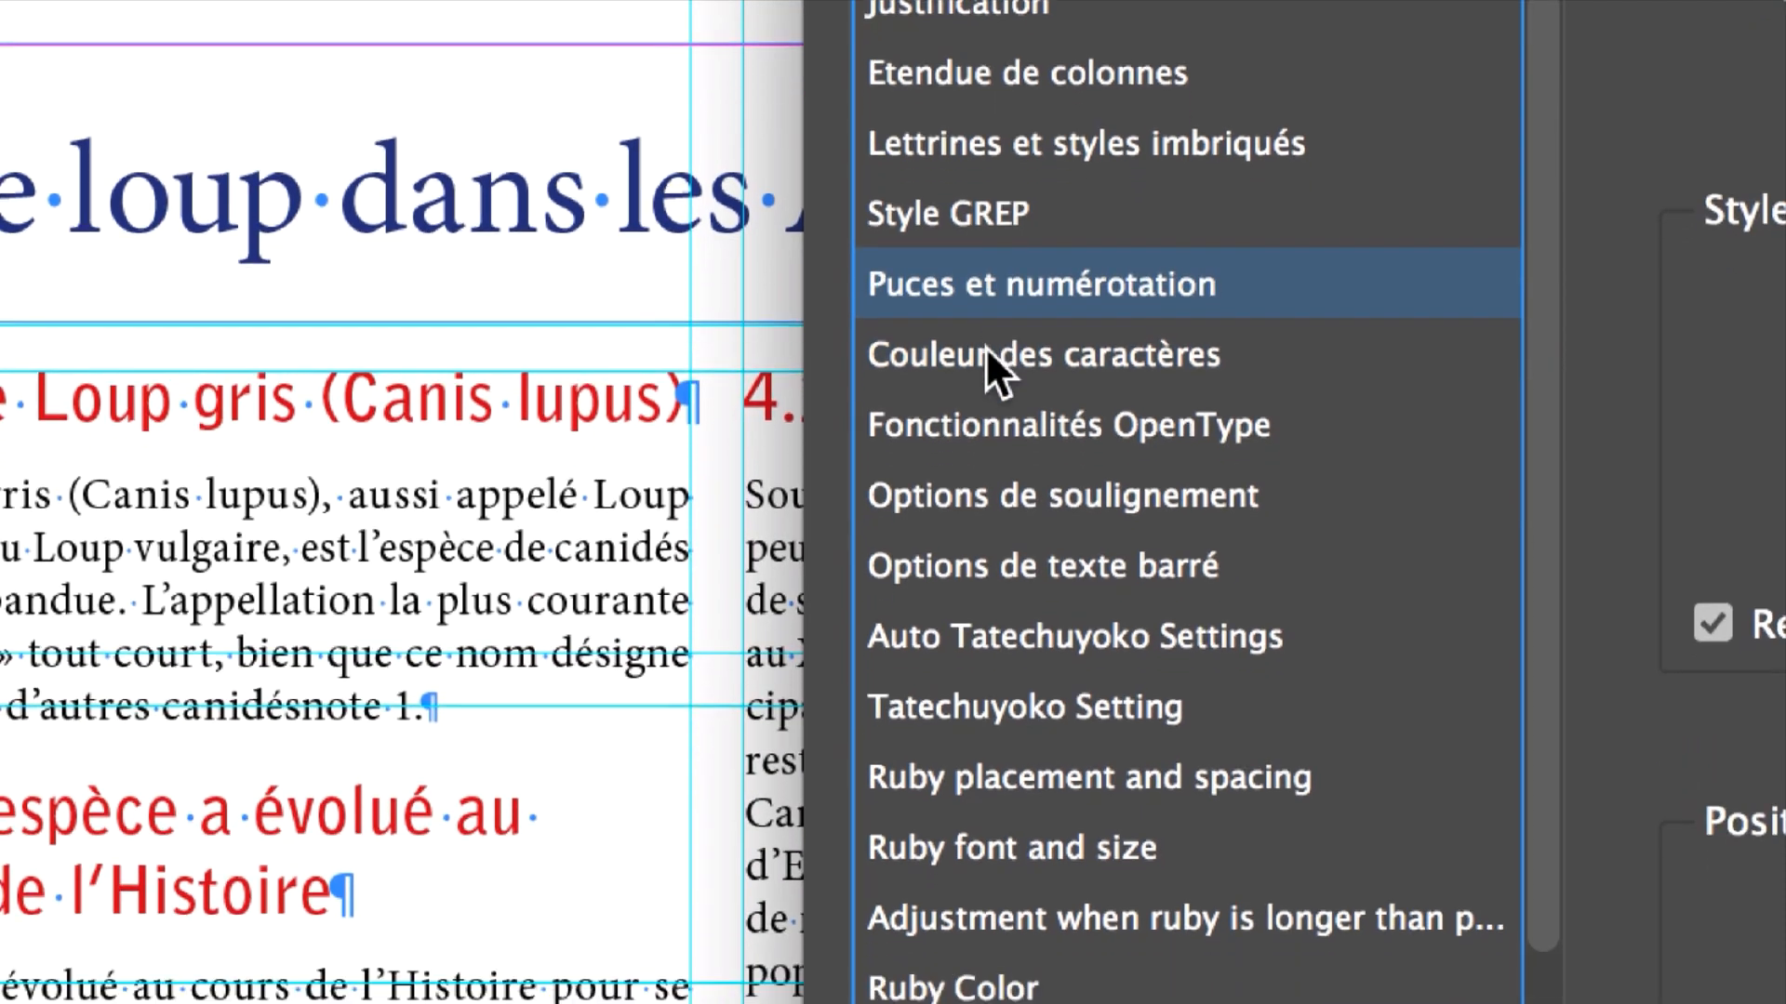
{"action": "left_click", "coordinate": [988, 354]}
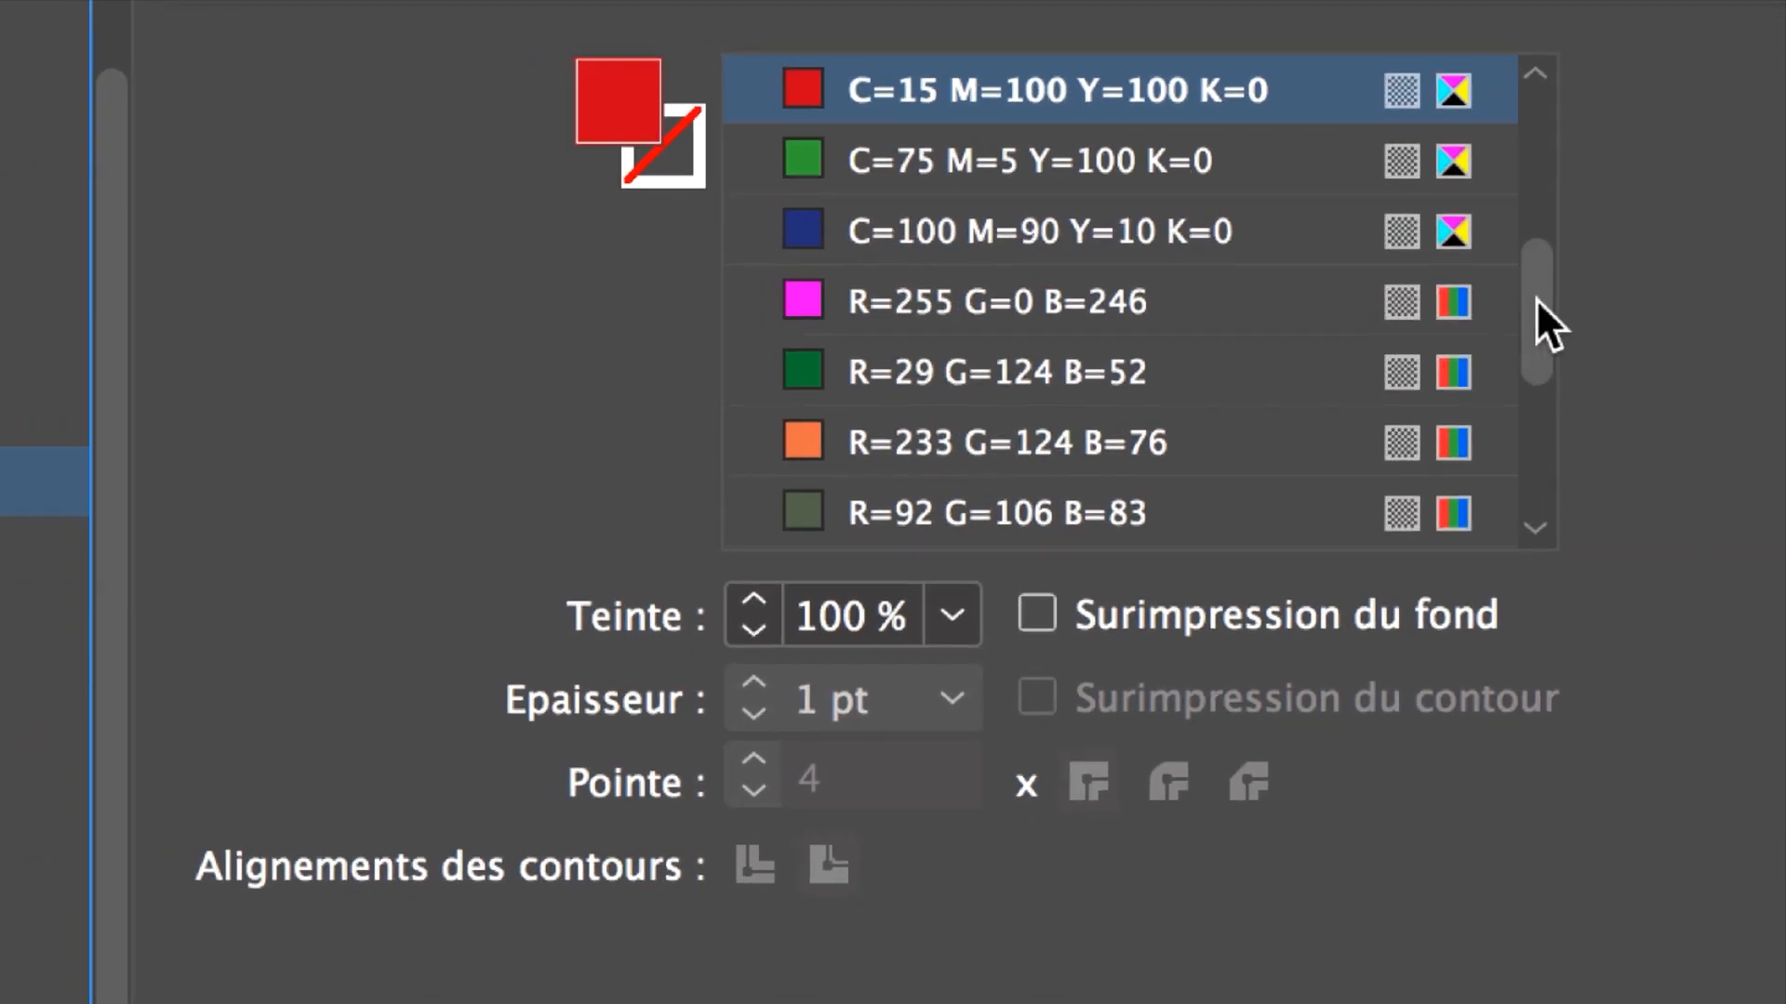
{"action": "scroll", "coordinate": [1539, 306], "scroll_direction": "down", "scroll_amount": 7}
{"action": "left_click", "coordinate": [1447, 359]}
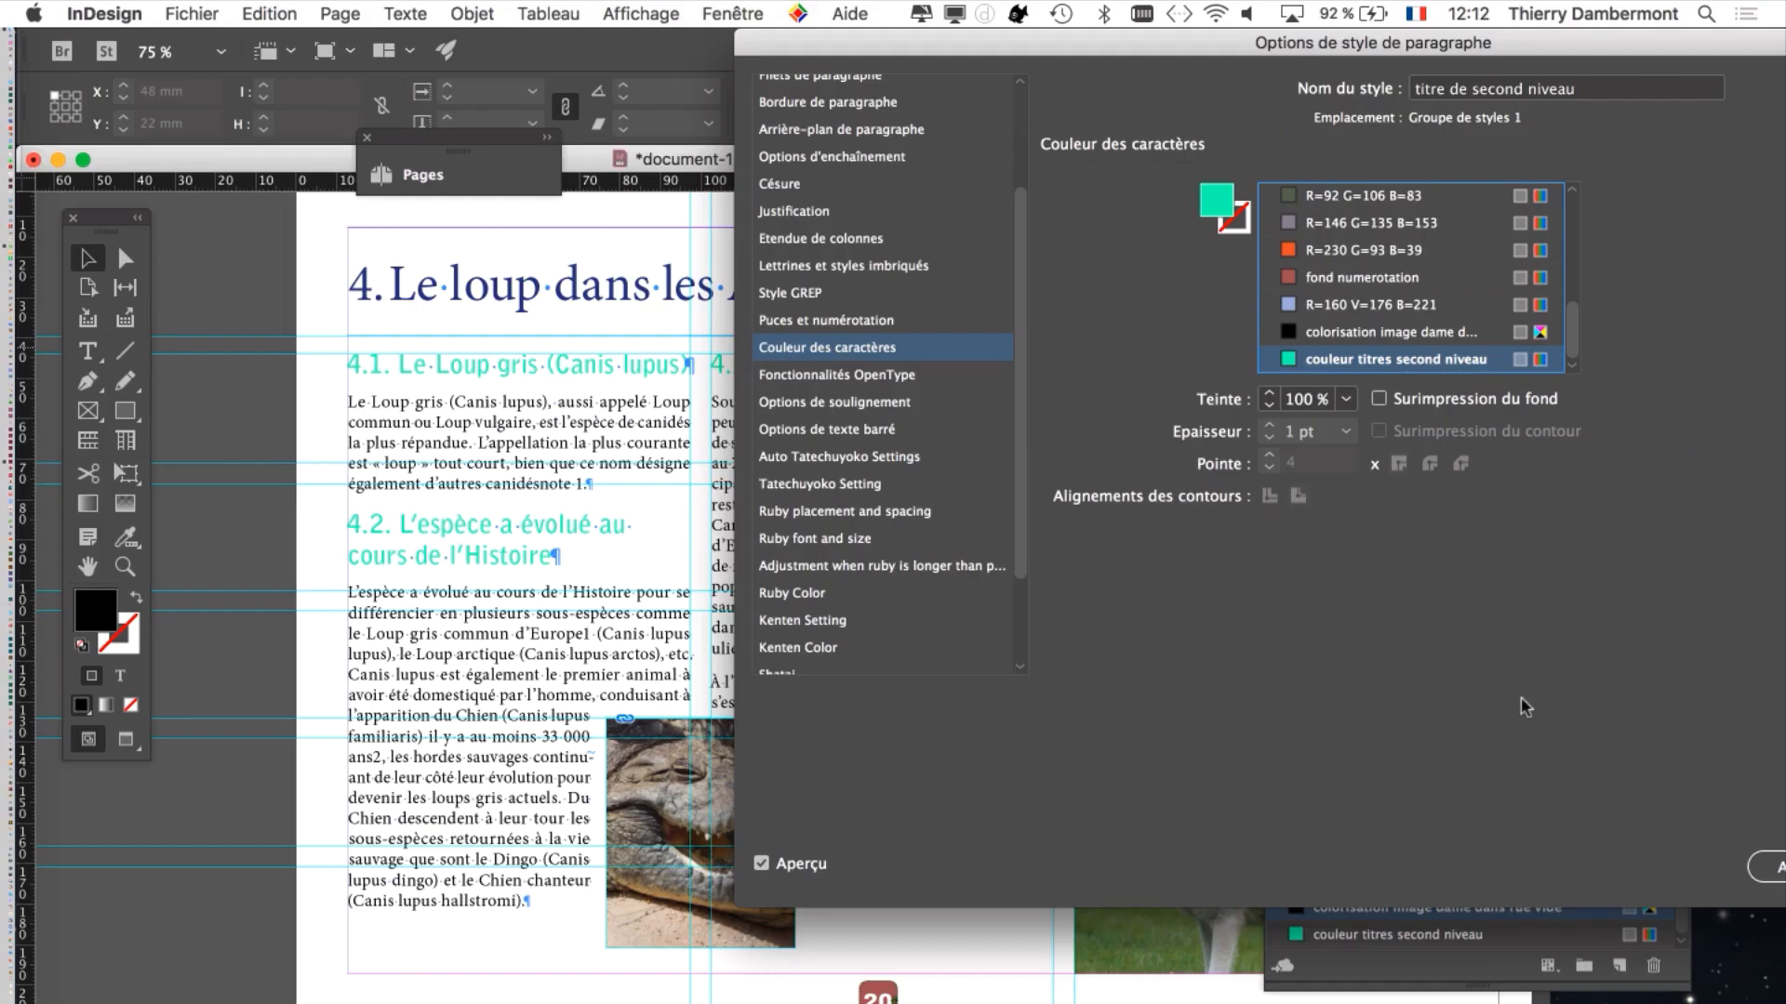
Step: Reposition the style options dialog, look through its list of categories, and display the basic character formats
{"action": "left_click_drag", "start_coordinate": [1630, 45], "coordinate": [1662, 140]}
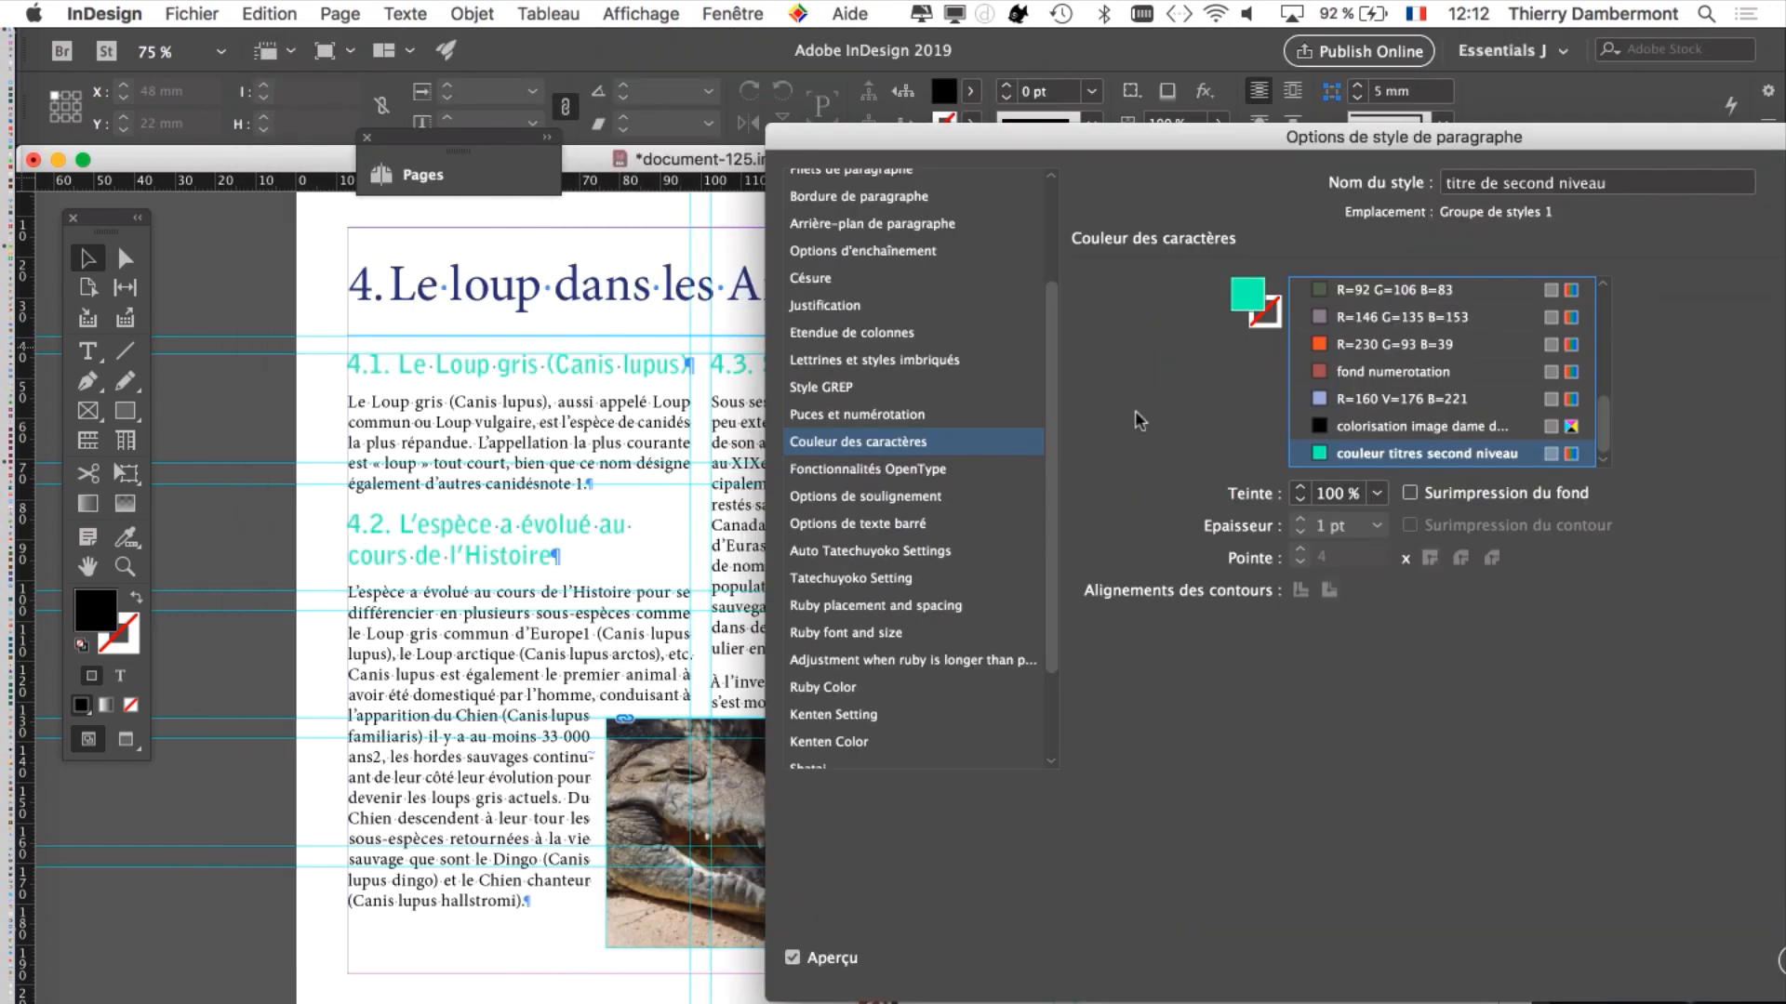
{"action": "left_click_drag", "start_coordinate": [1053, 433], "coordinate": [1052, 243]}
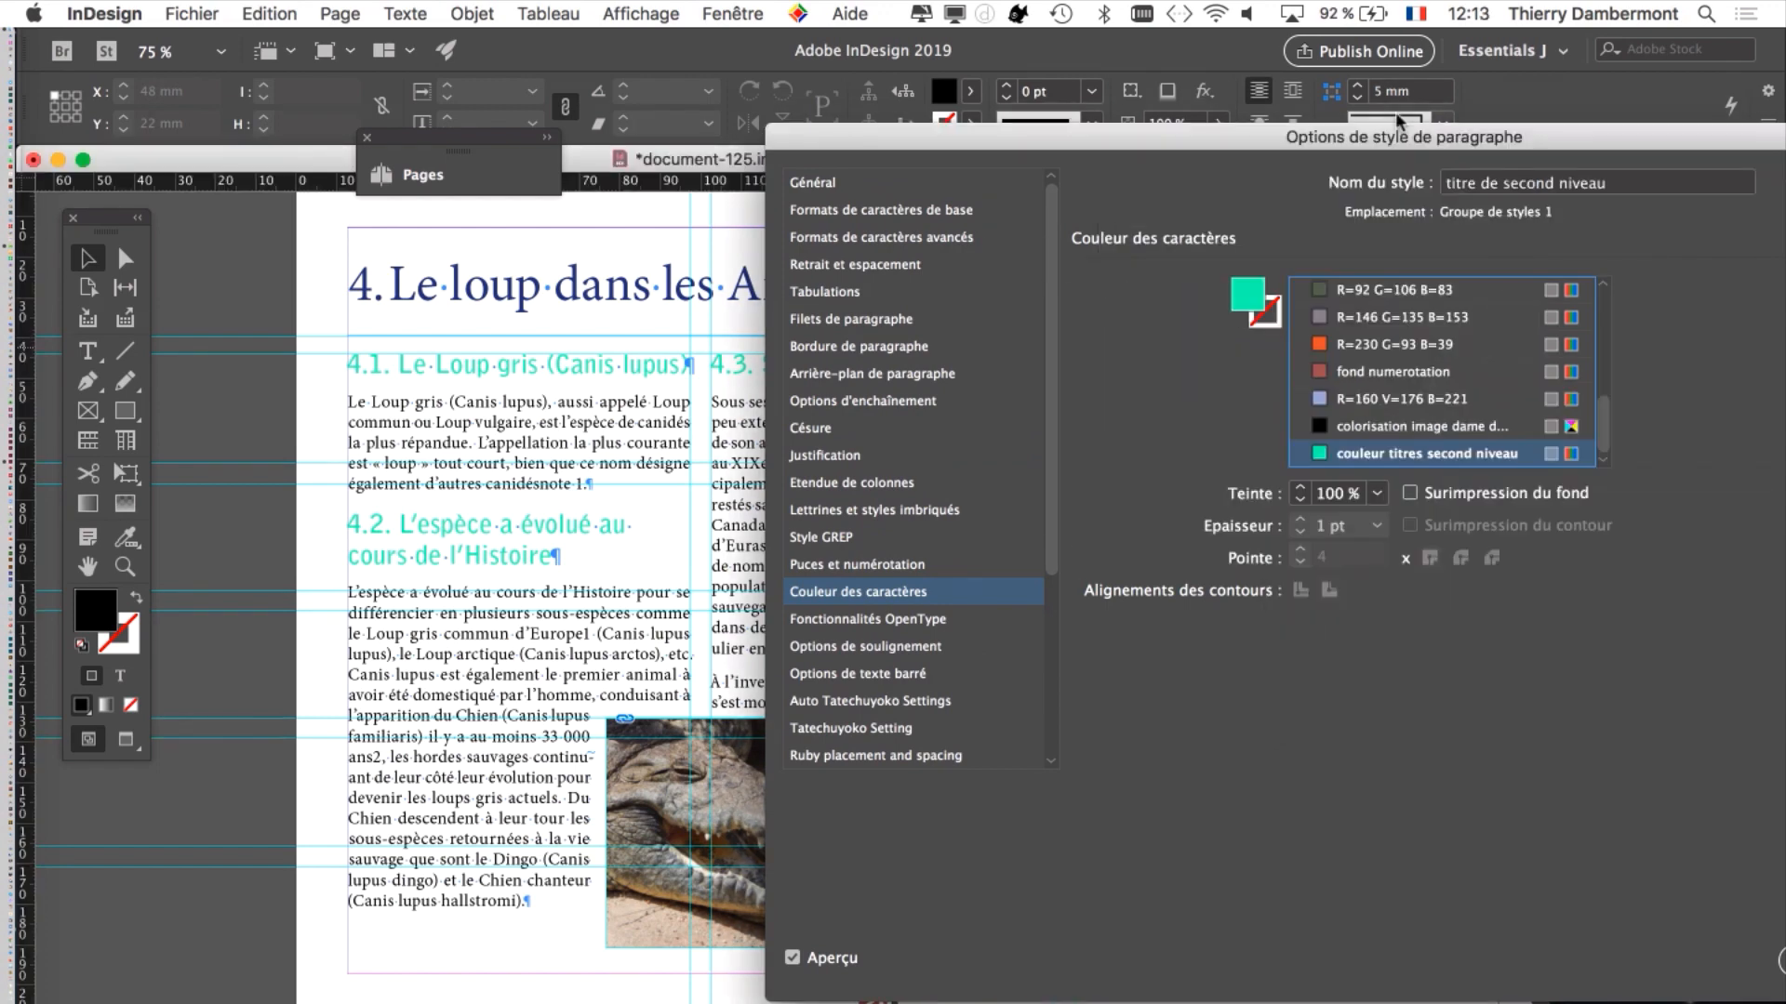
{"action": "left_click_drag", "start_coordinate": [1390, 137], "coordinate": [1299, 182]}
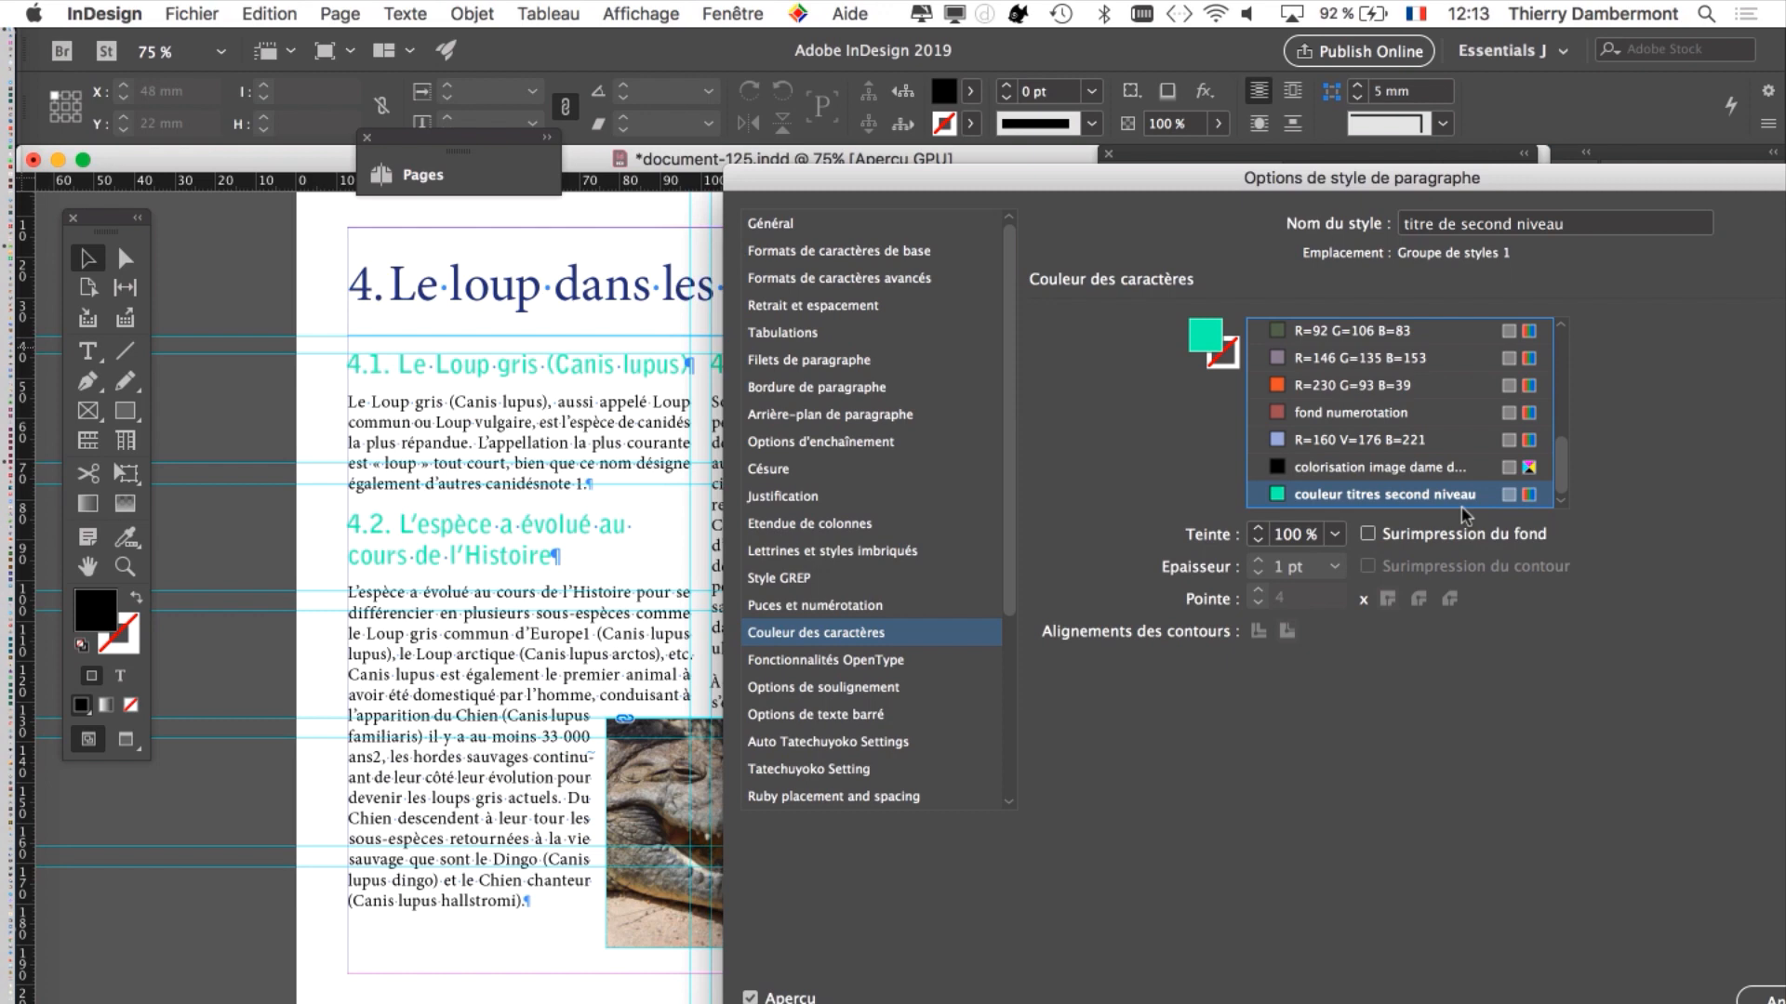
{"action": "scroll", "coordinate": [806, 555], "scroll_direction": "down", "scroll_amount": 5}
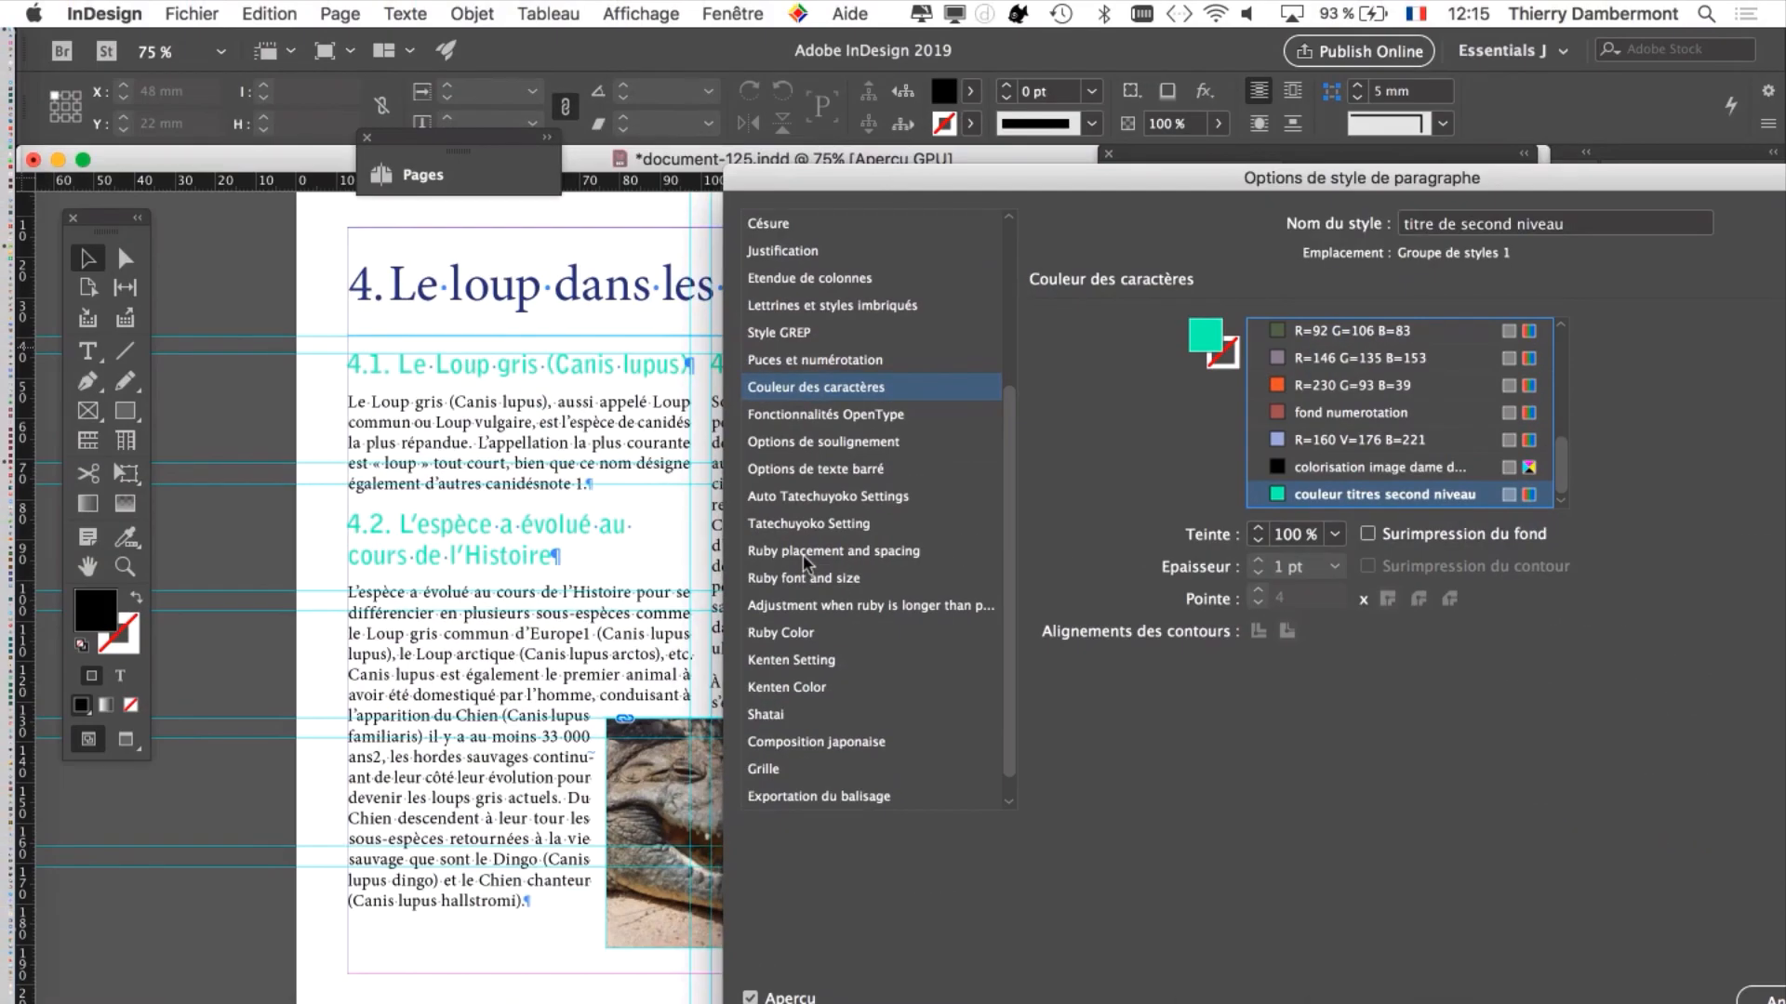
{"action": "scroll", "coordinate": [802, 556], "scroll_direction": "up", "scroll_amount": 5}
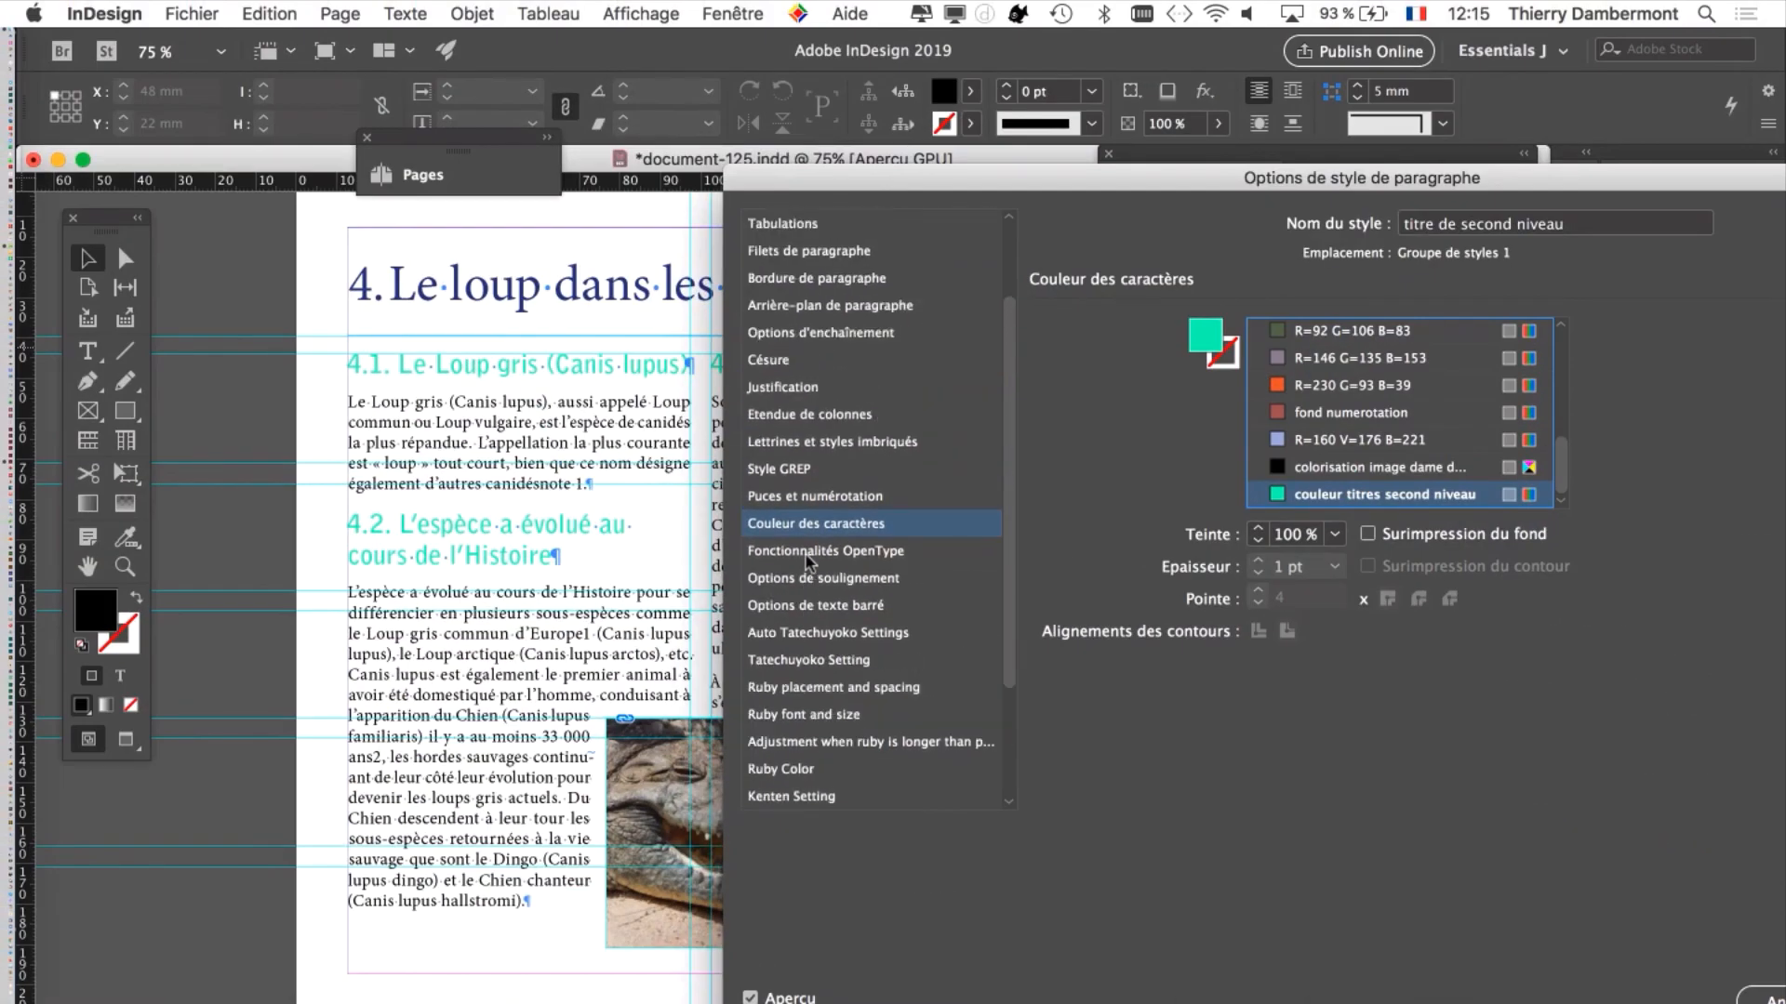
{"action": "scroll", "coordinate": [877, 247], "scroll_direction": "up", "scroll_amount": 2}
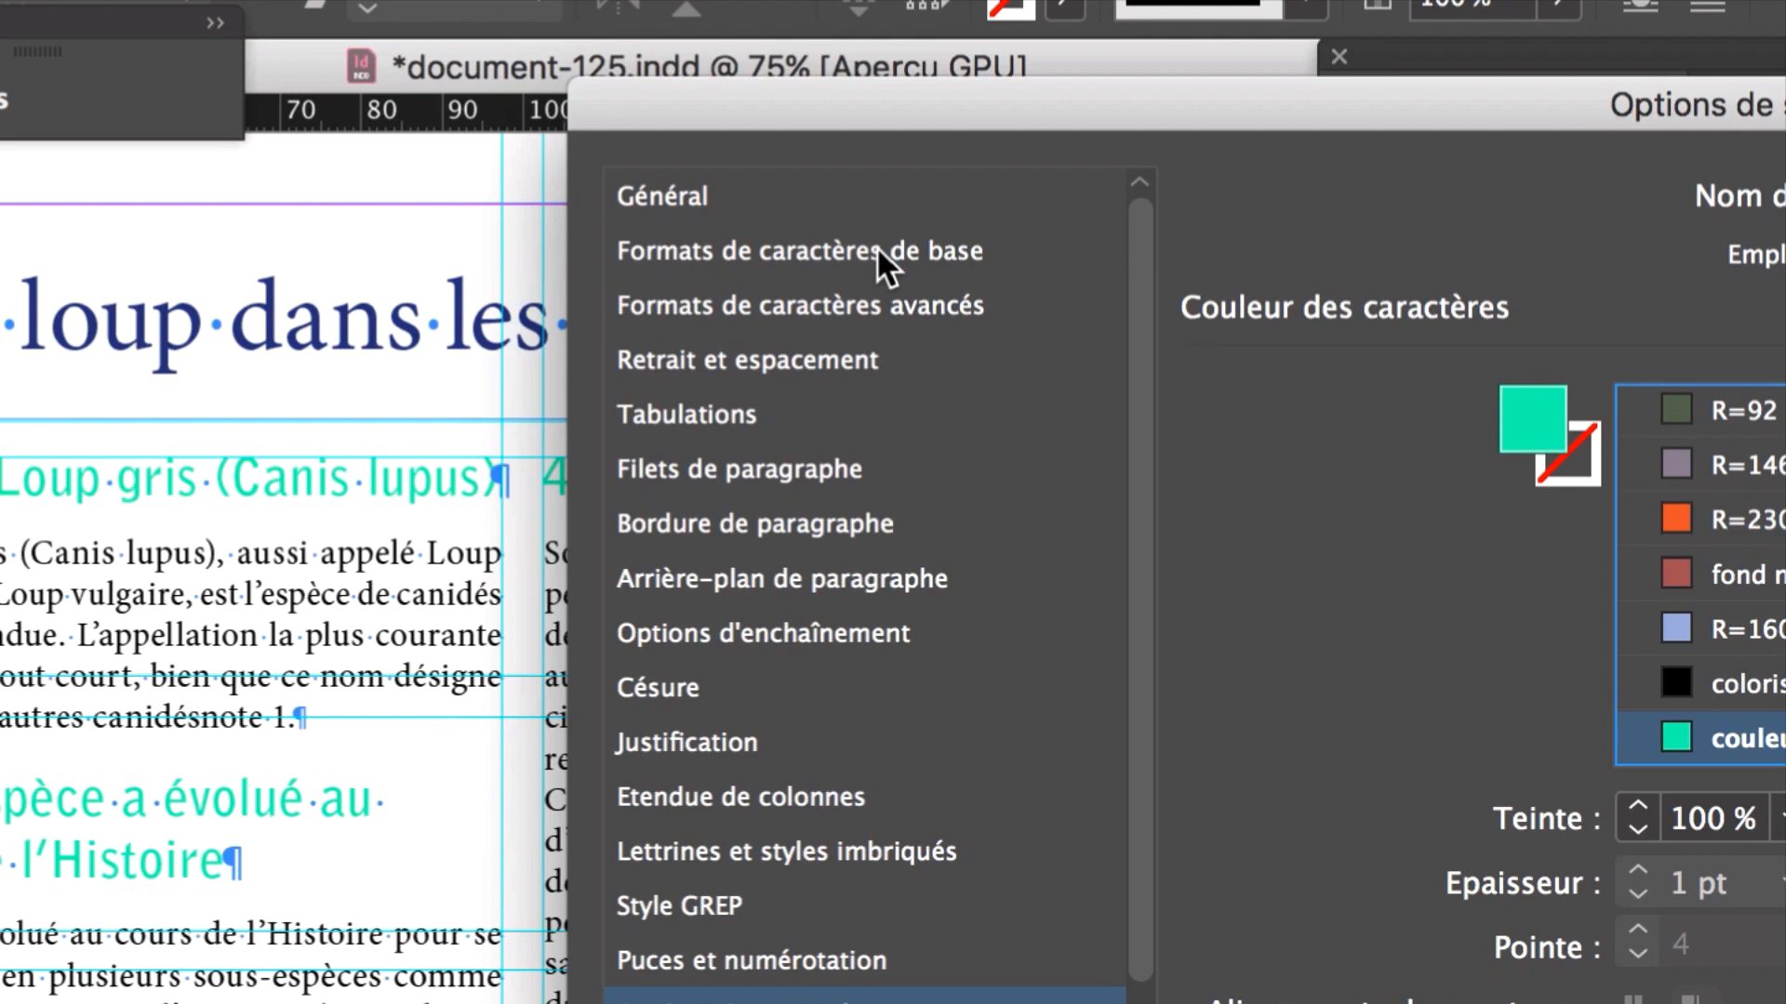
{"action": "left_click", "coordinate": [876, 246]}
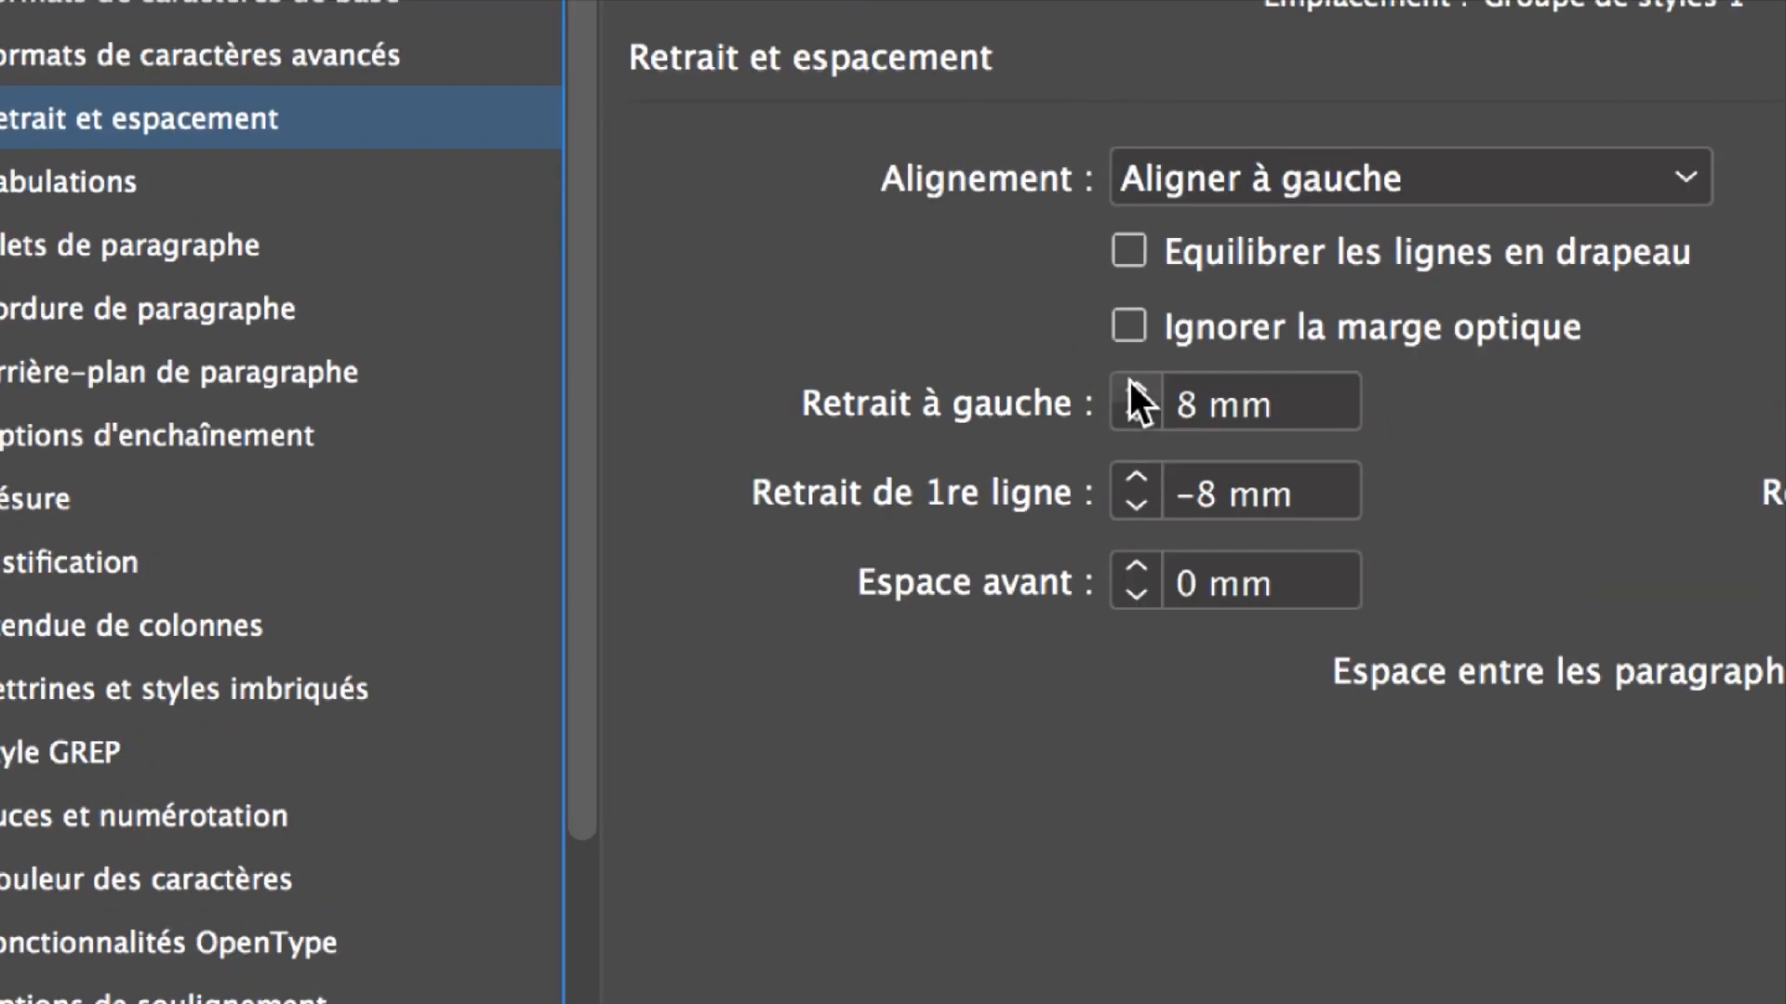
Step: Set the style's left indent to 12 mm and its first-line indent to -12 mm
{"action": "left_click", "coordinate": [1156, 315]}
{"action": "left_click", "coordinate": [1156, 315]}
{"action": "left_click", "coordinate": [1156, 316]}
{"action": "left_click", "coordinate": [1130, 383]}
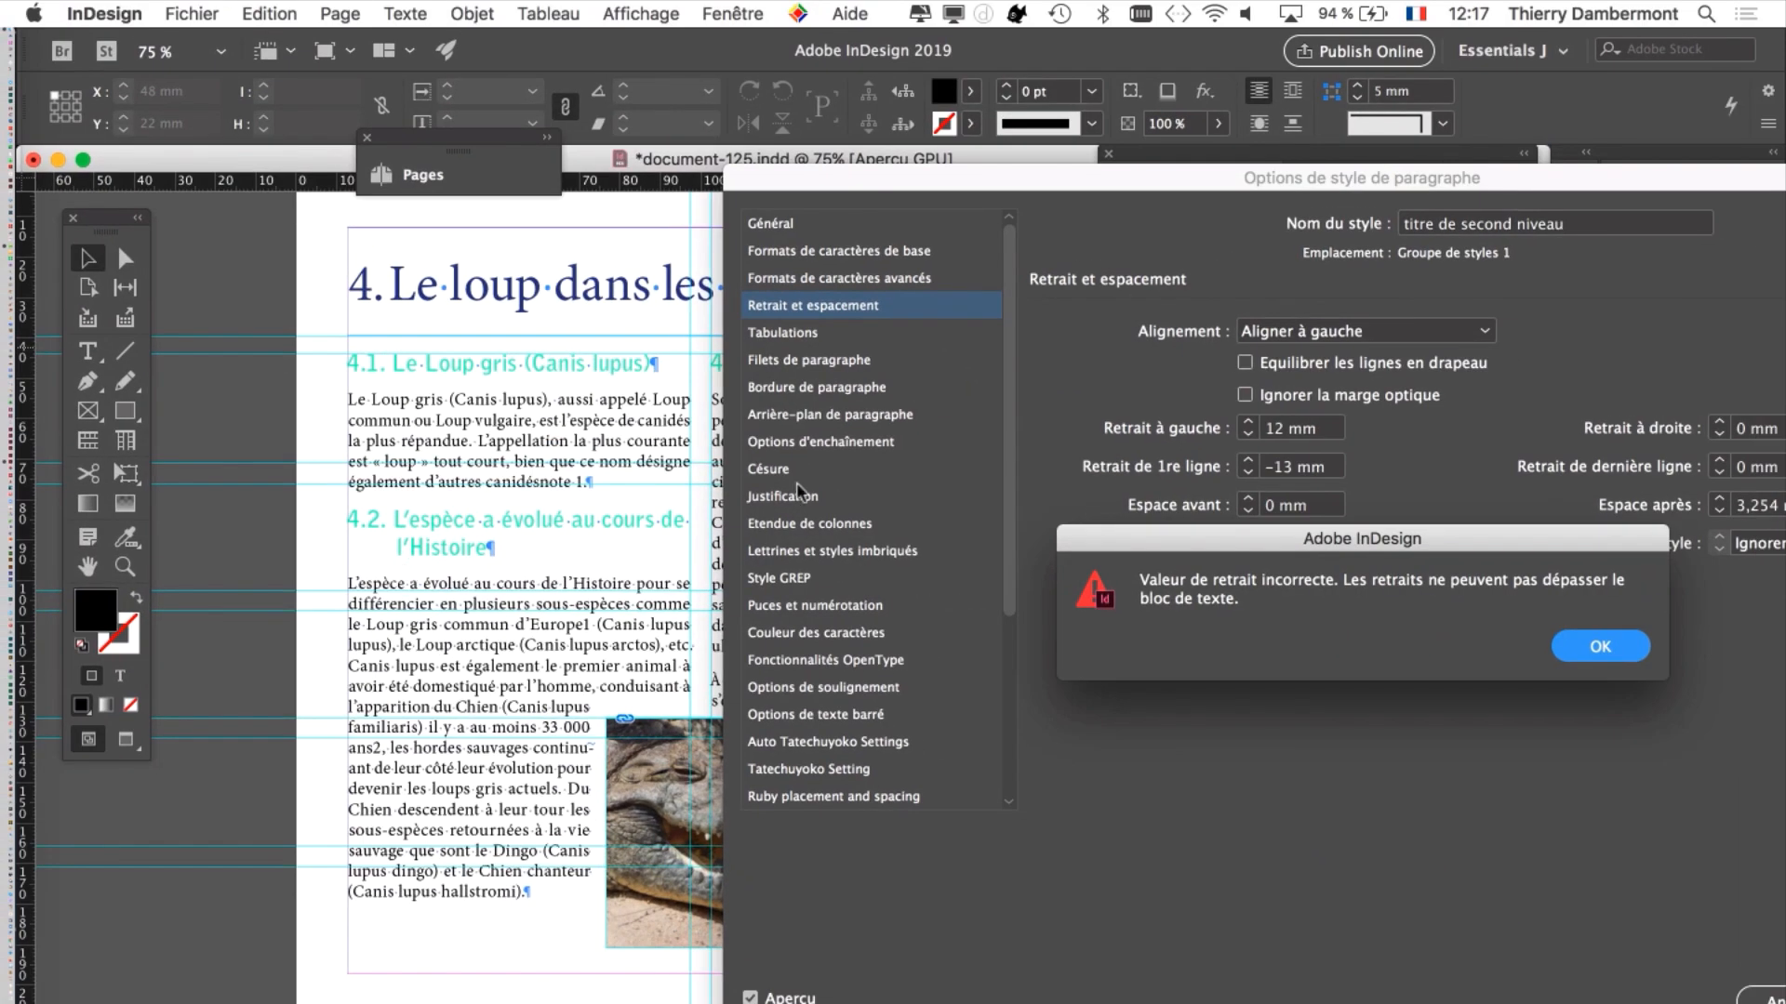
{"action": "key", "text": "Return"}
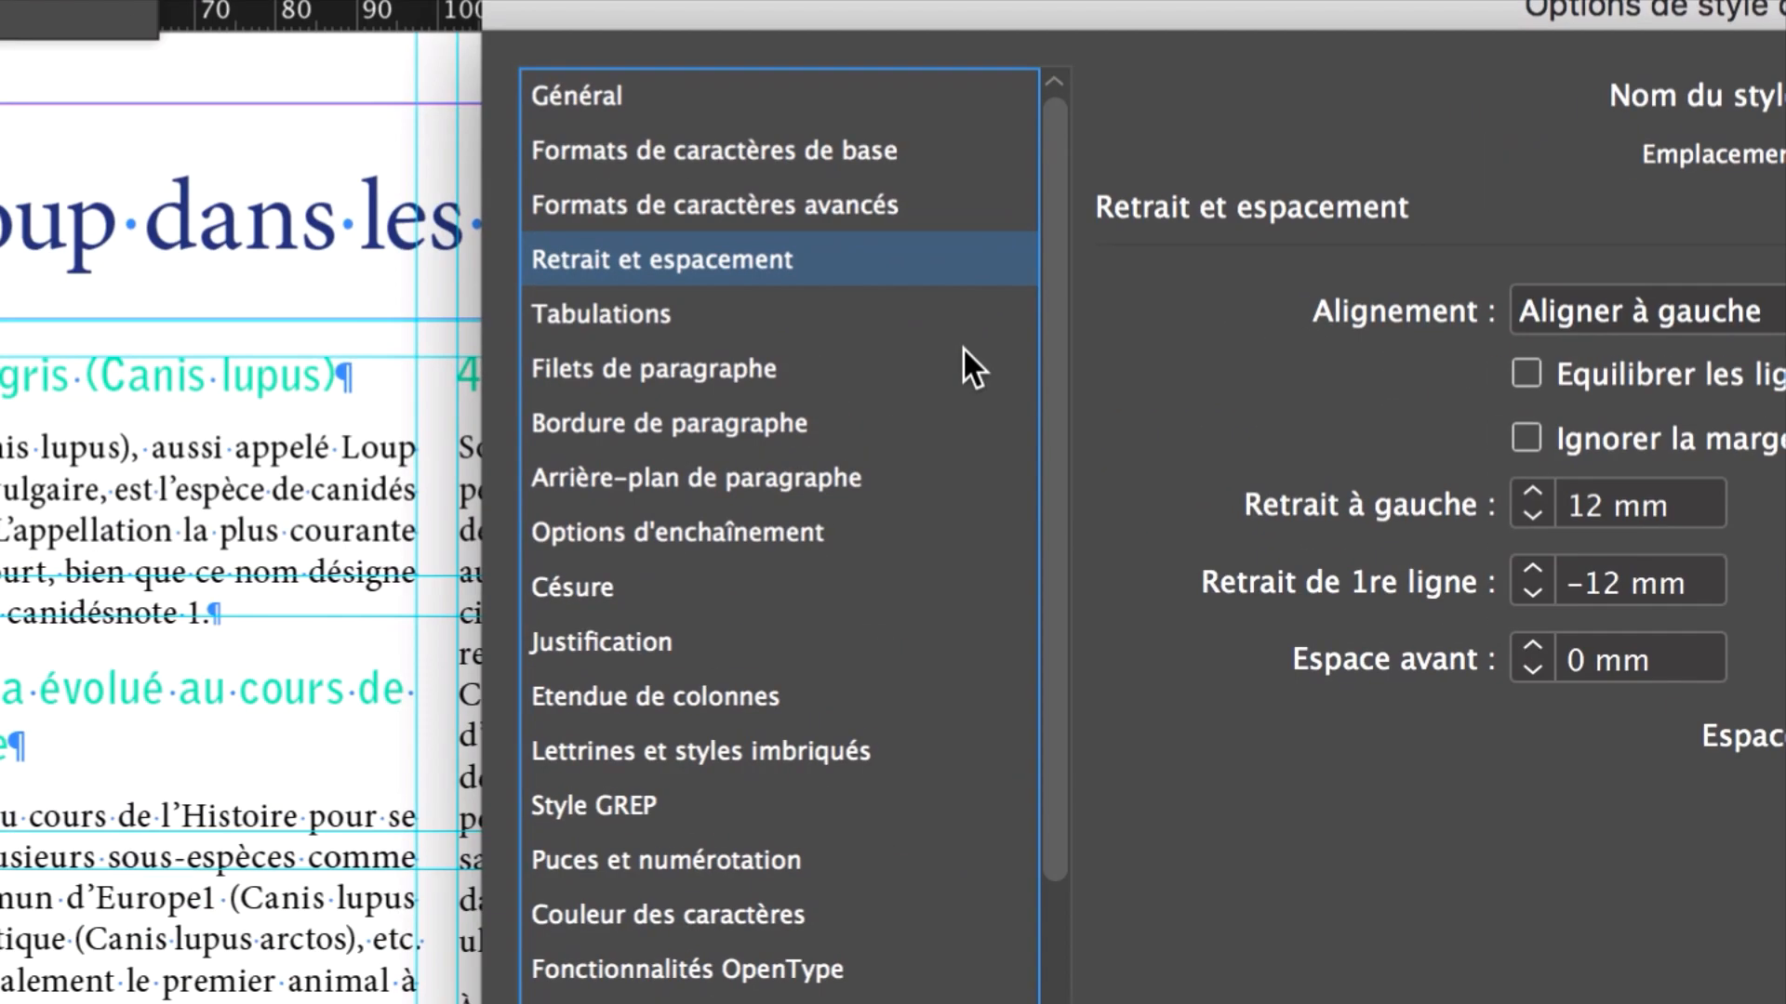
Step: Try neighbouring font families such as BlairMdITC TT and Bernard MT Condensed in the style's basic character formats
{"action": "left_click", "coordinate": [873, 150]}
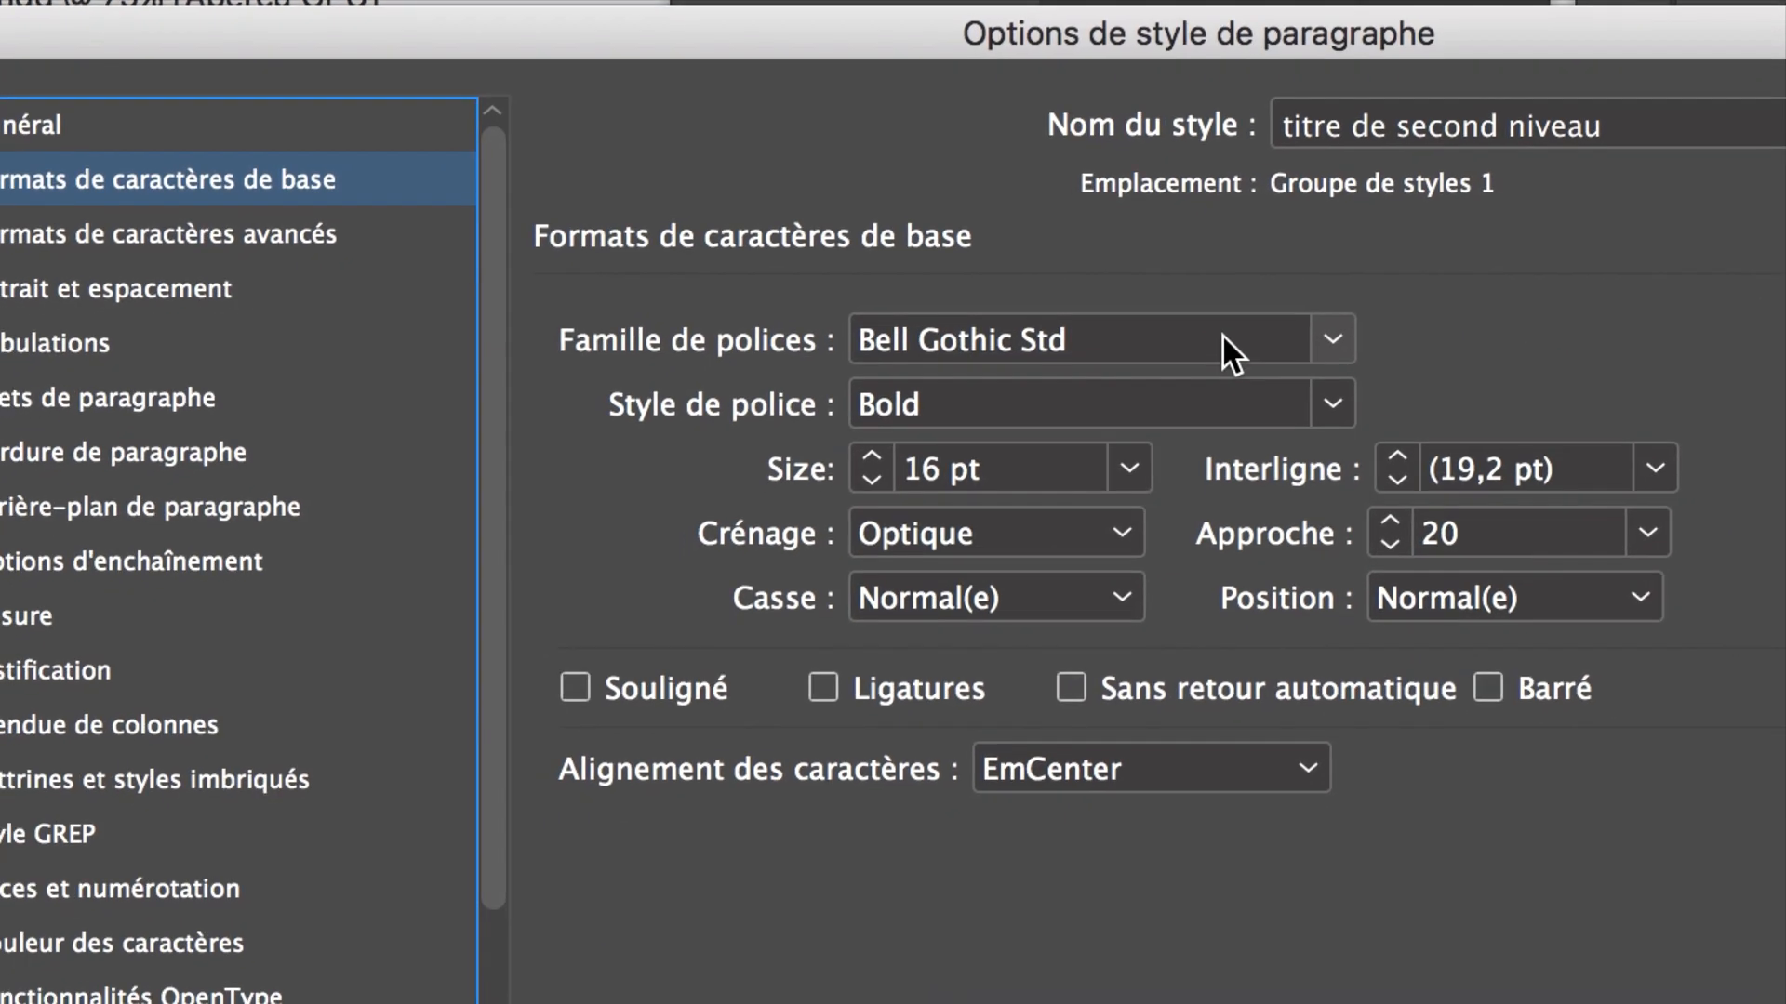
{"action": "left_click", "coordinate": [1222, 340]}
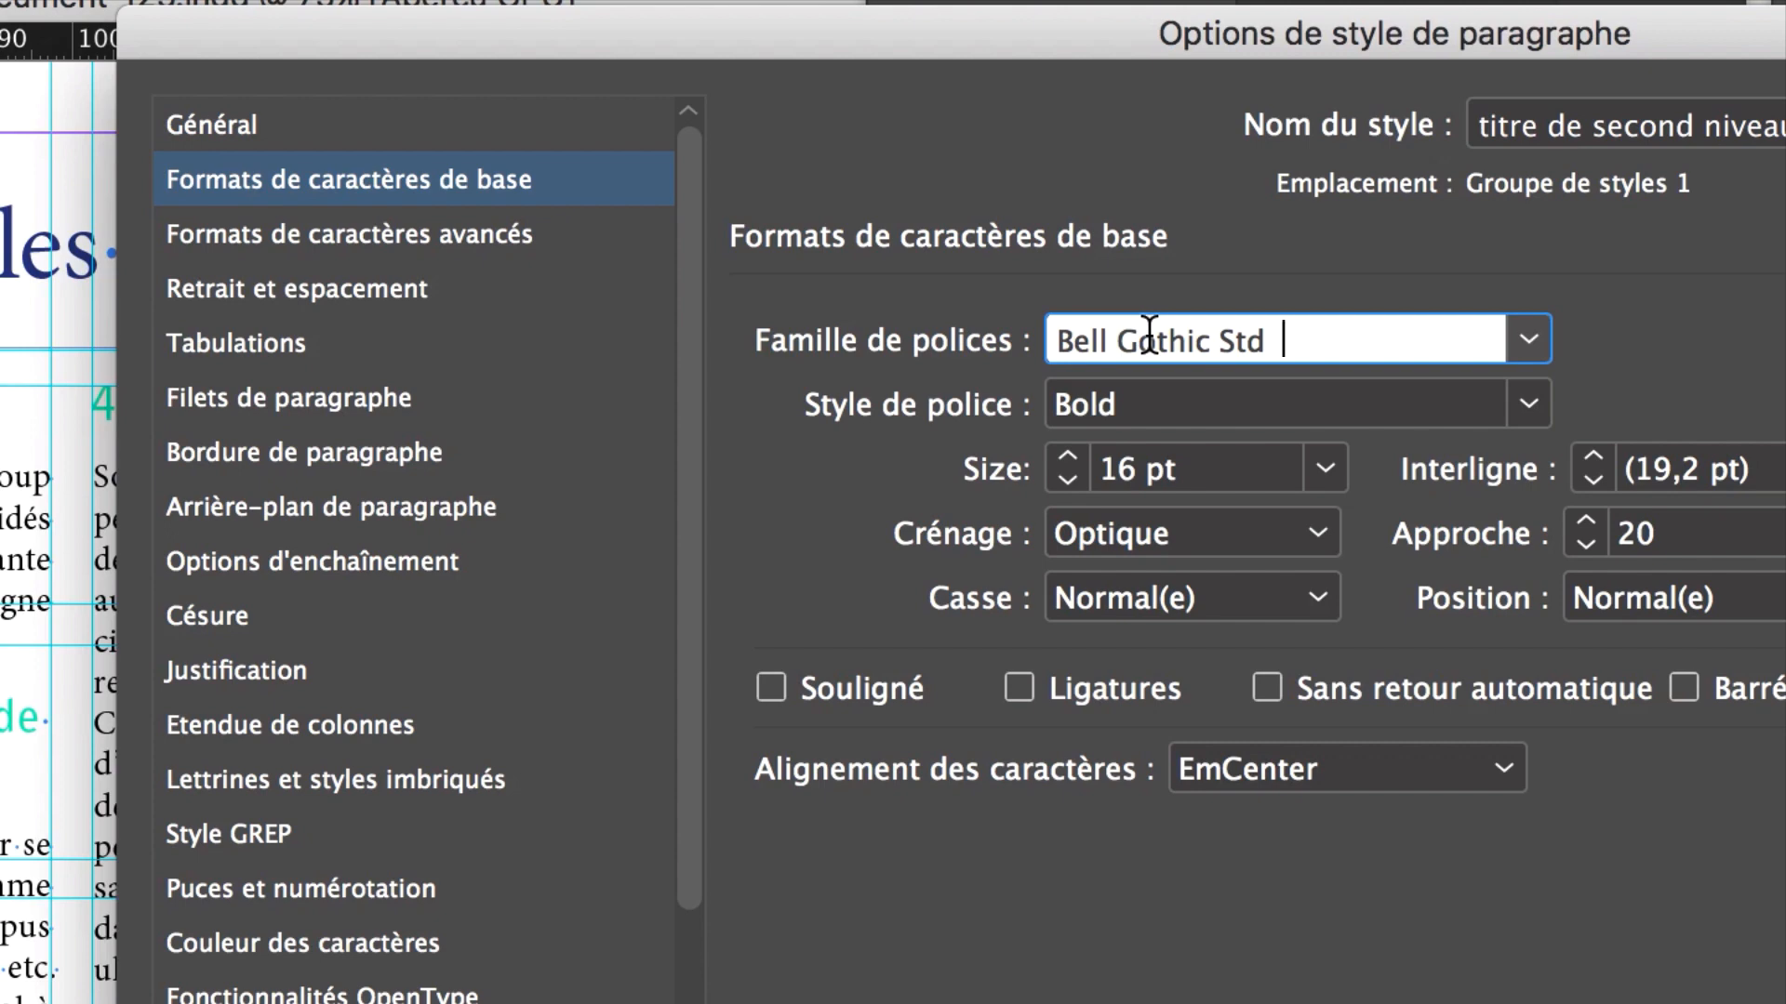
{"action": "key", "text": "Down"}
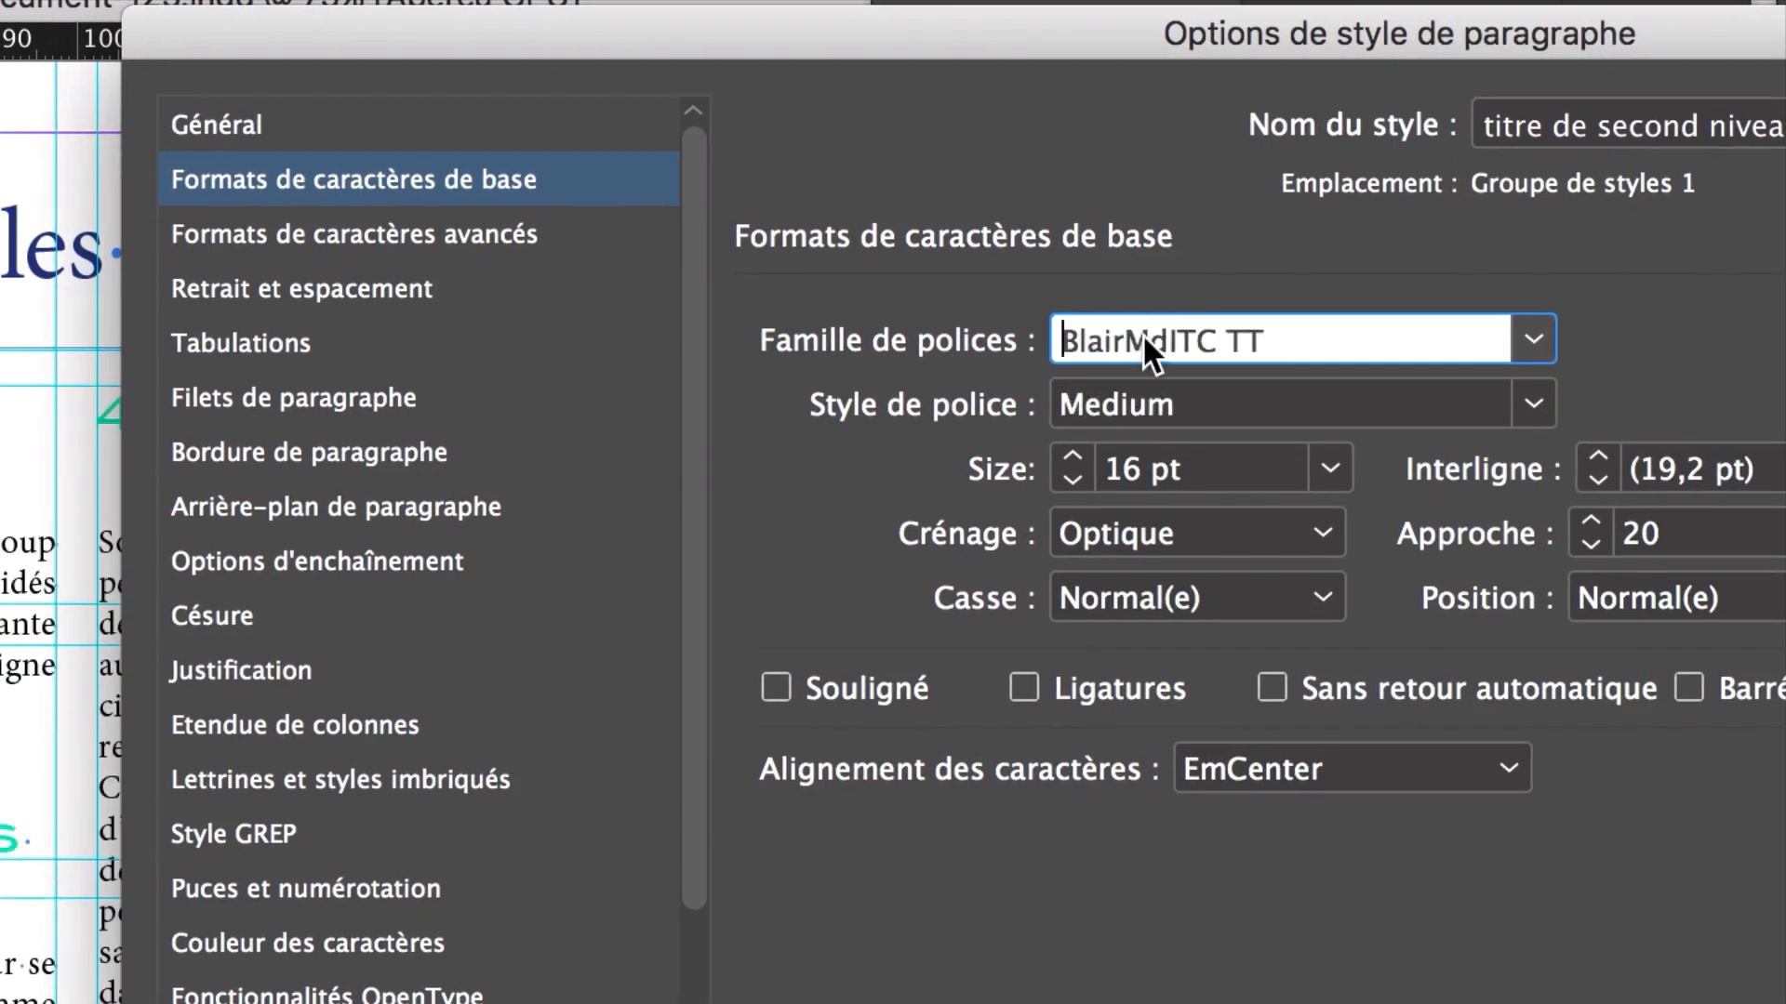
{"action": "key", "text": "Up"}
{"action": "key", "text": "Up"}
{"action": "key", "text": "Down"}
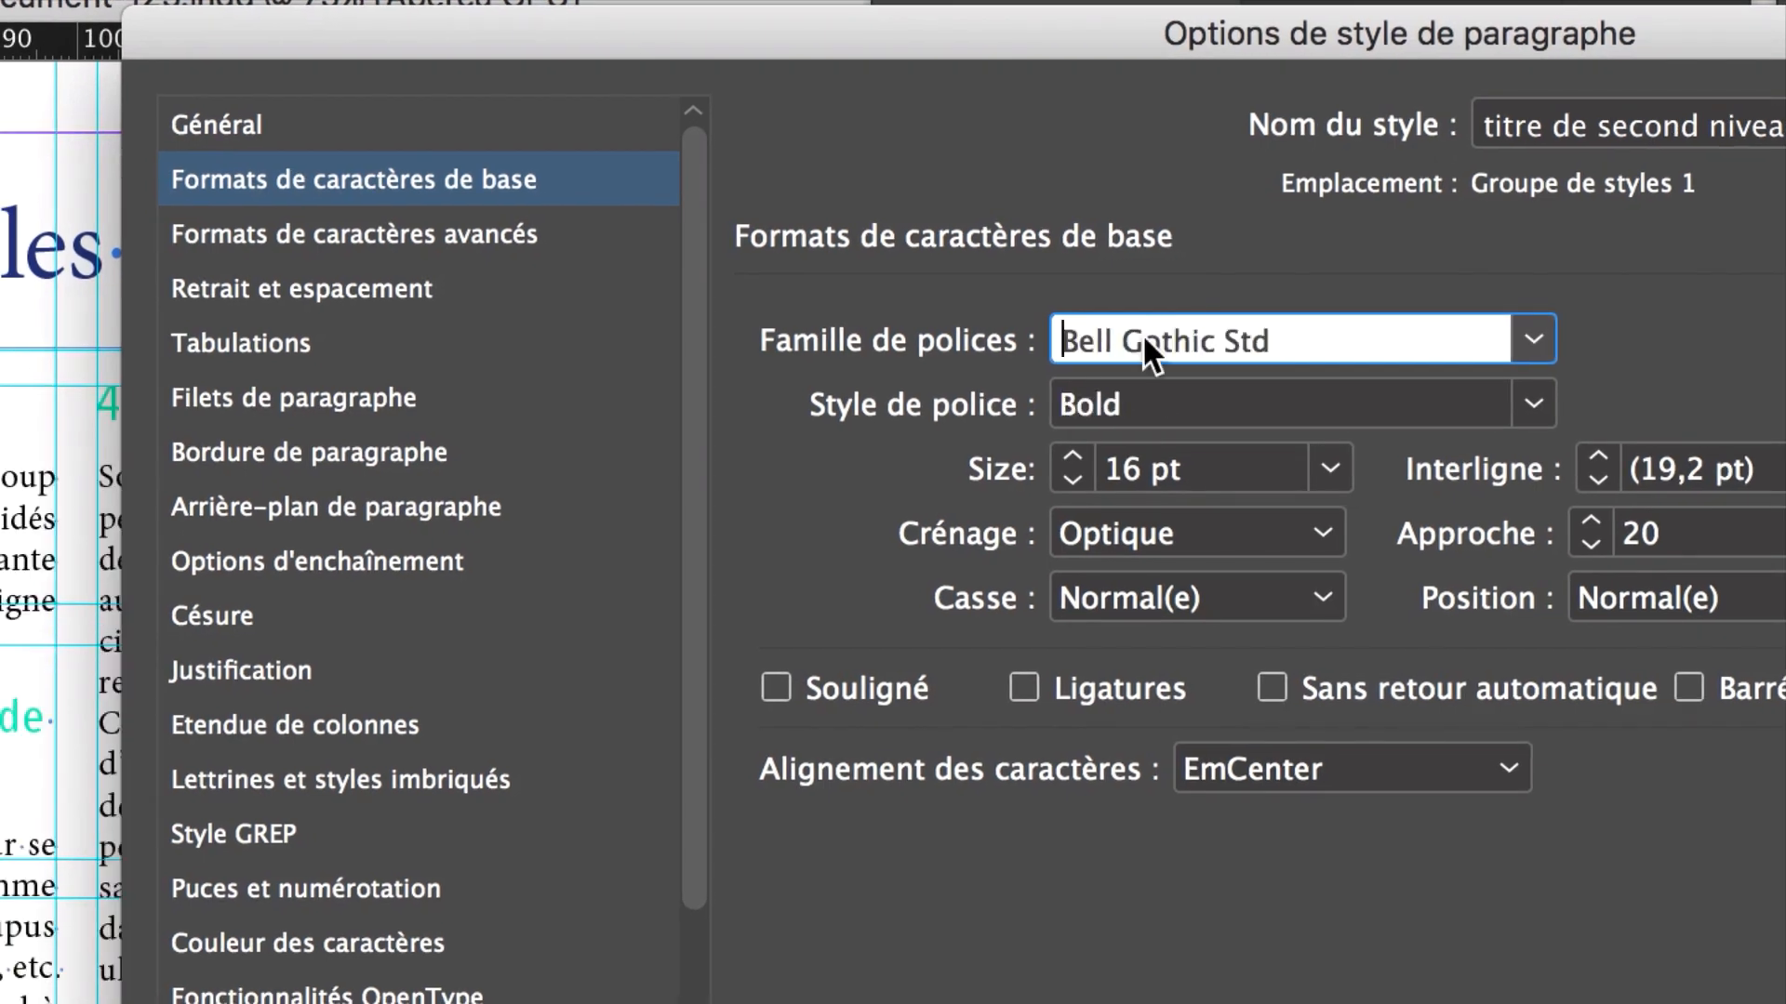
{"action": "key", "text": "Up"}
{"action": "key", "text": "Down"}
{"action": "key", "text": "Down"}
{"action": "key", "text": "Up"}
{"action": "key", "text": "Up"}
{"action": "key", "text": "Up"}
{"action": "key", "text": "Down"}
{"action": "key", "text": "Down"}
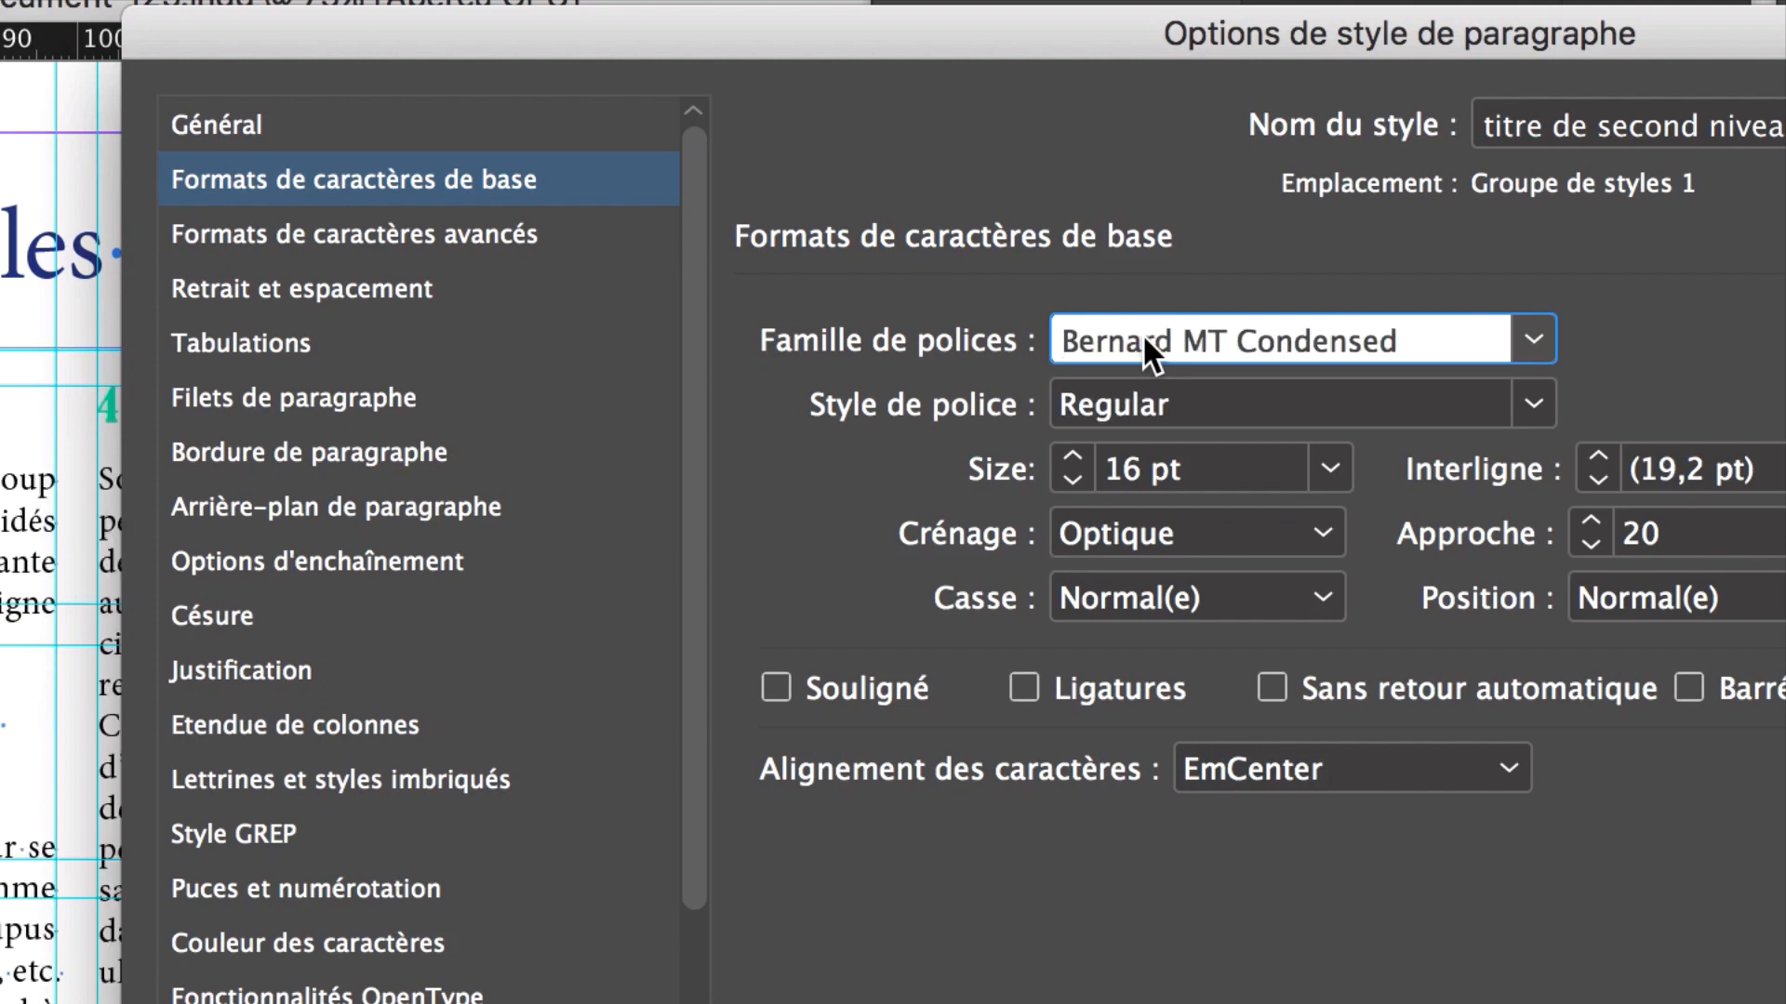
{"action": "key", "text": "Down"}
{"action": "key", "text": "Down"}
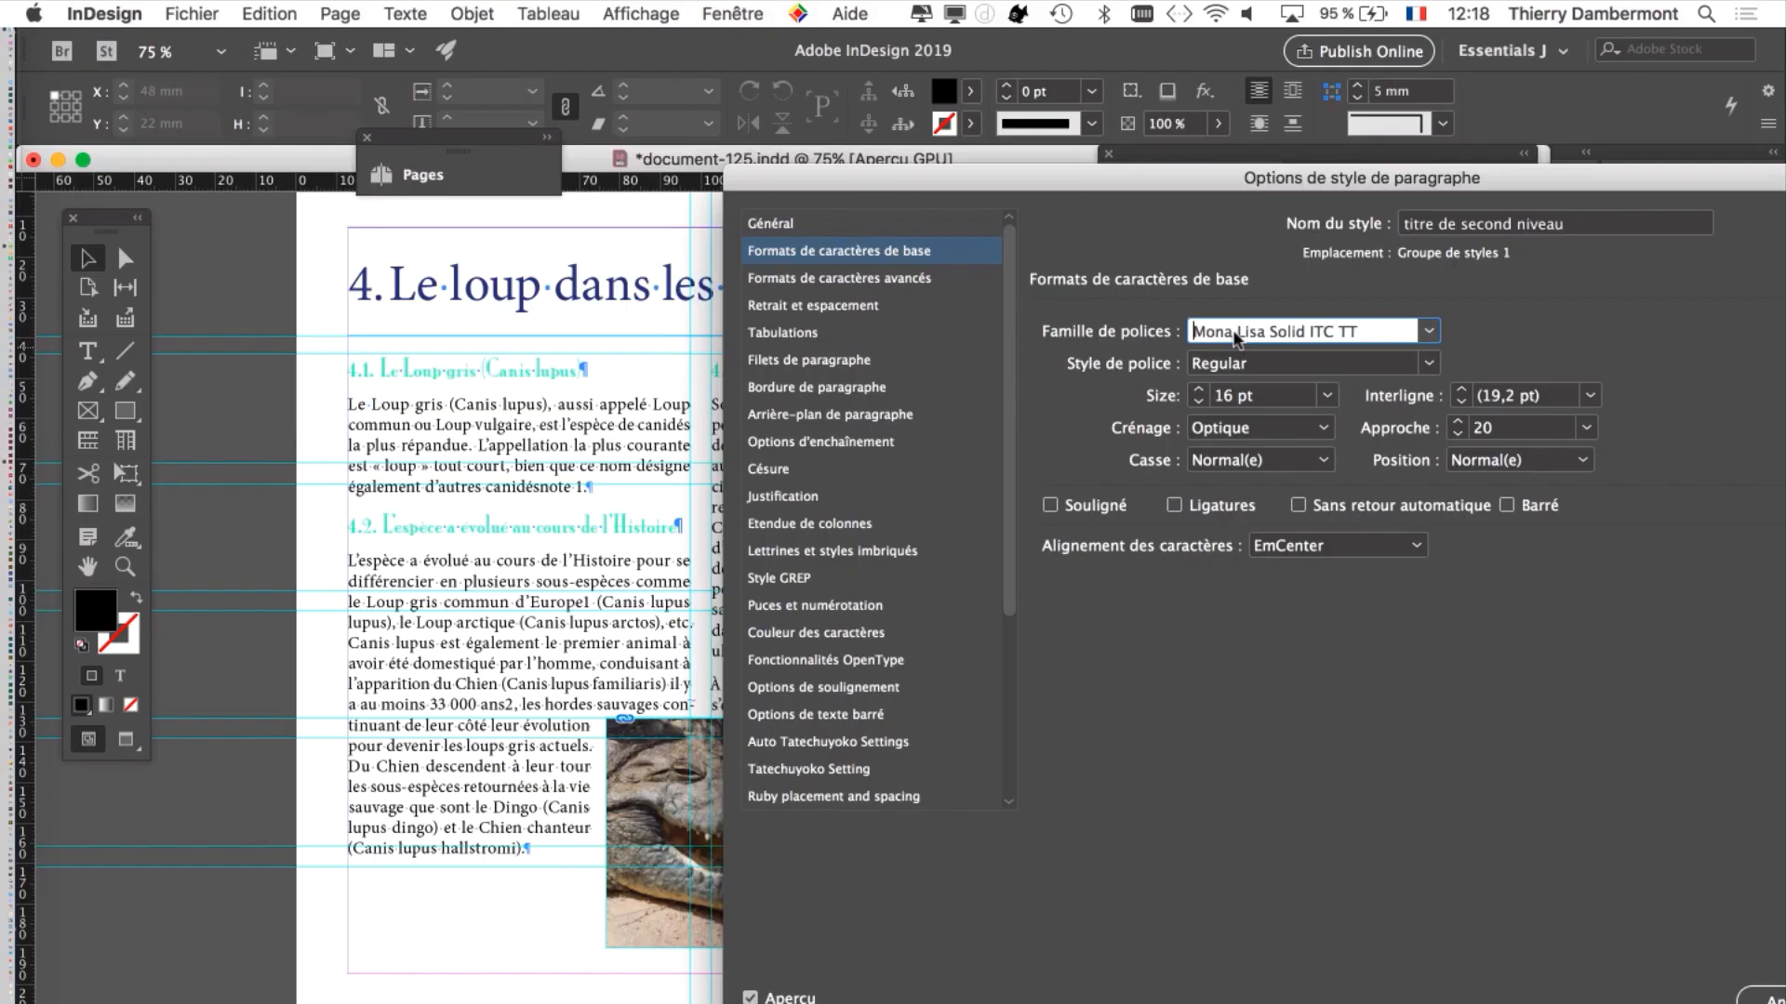
Step: Try further font families for the second-level headings, including Myriad Pro, Myanmar Sangam MN, Apple Color Emoji and Minion Pro
{"action": "key", "text": "Down"}
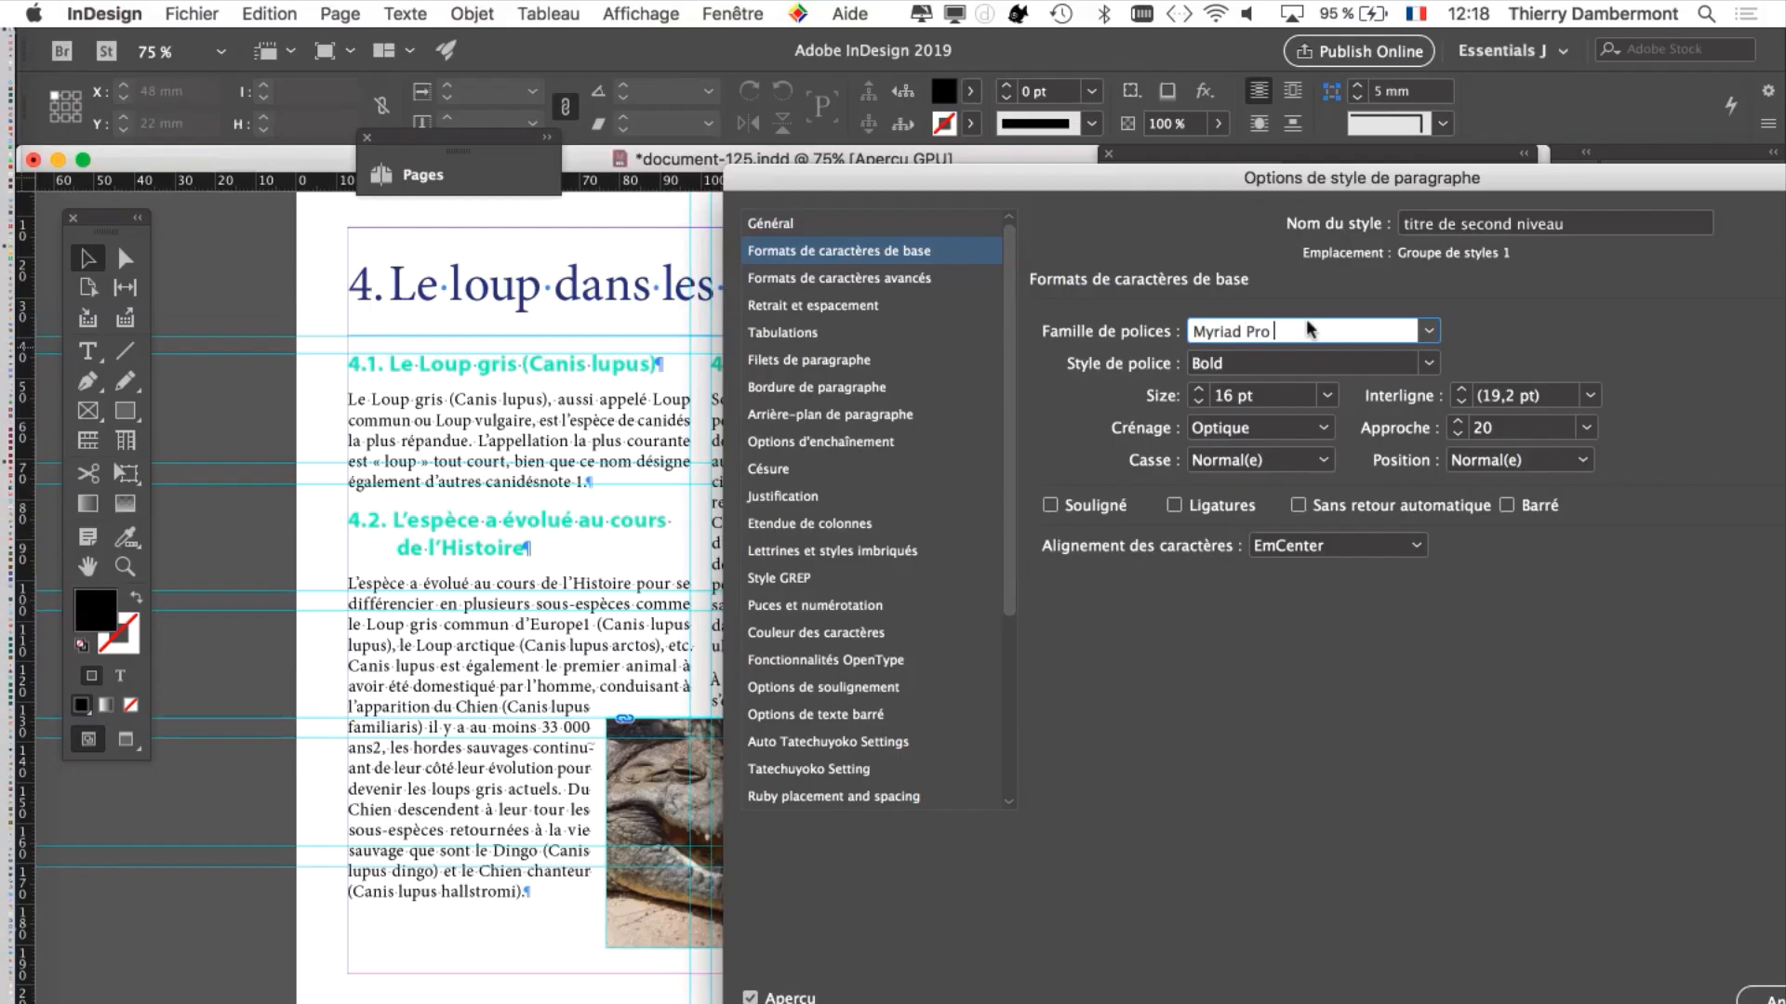
{"action": "key", "text": "Up"}
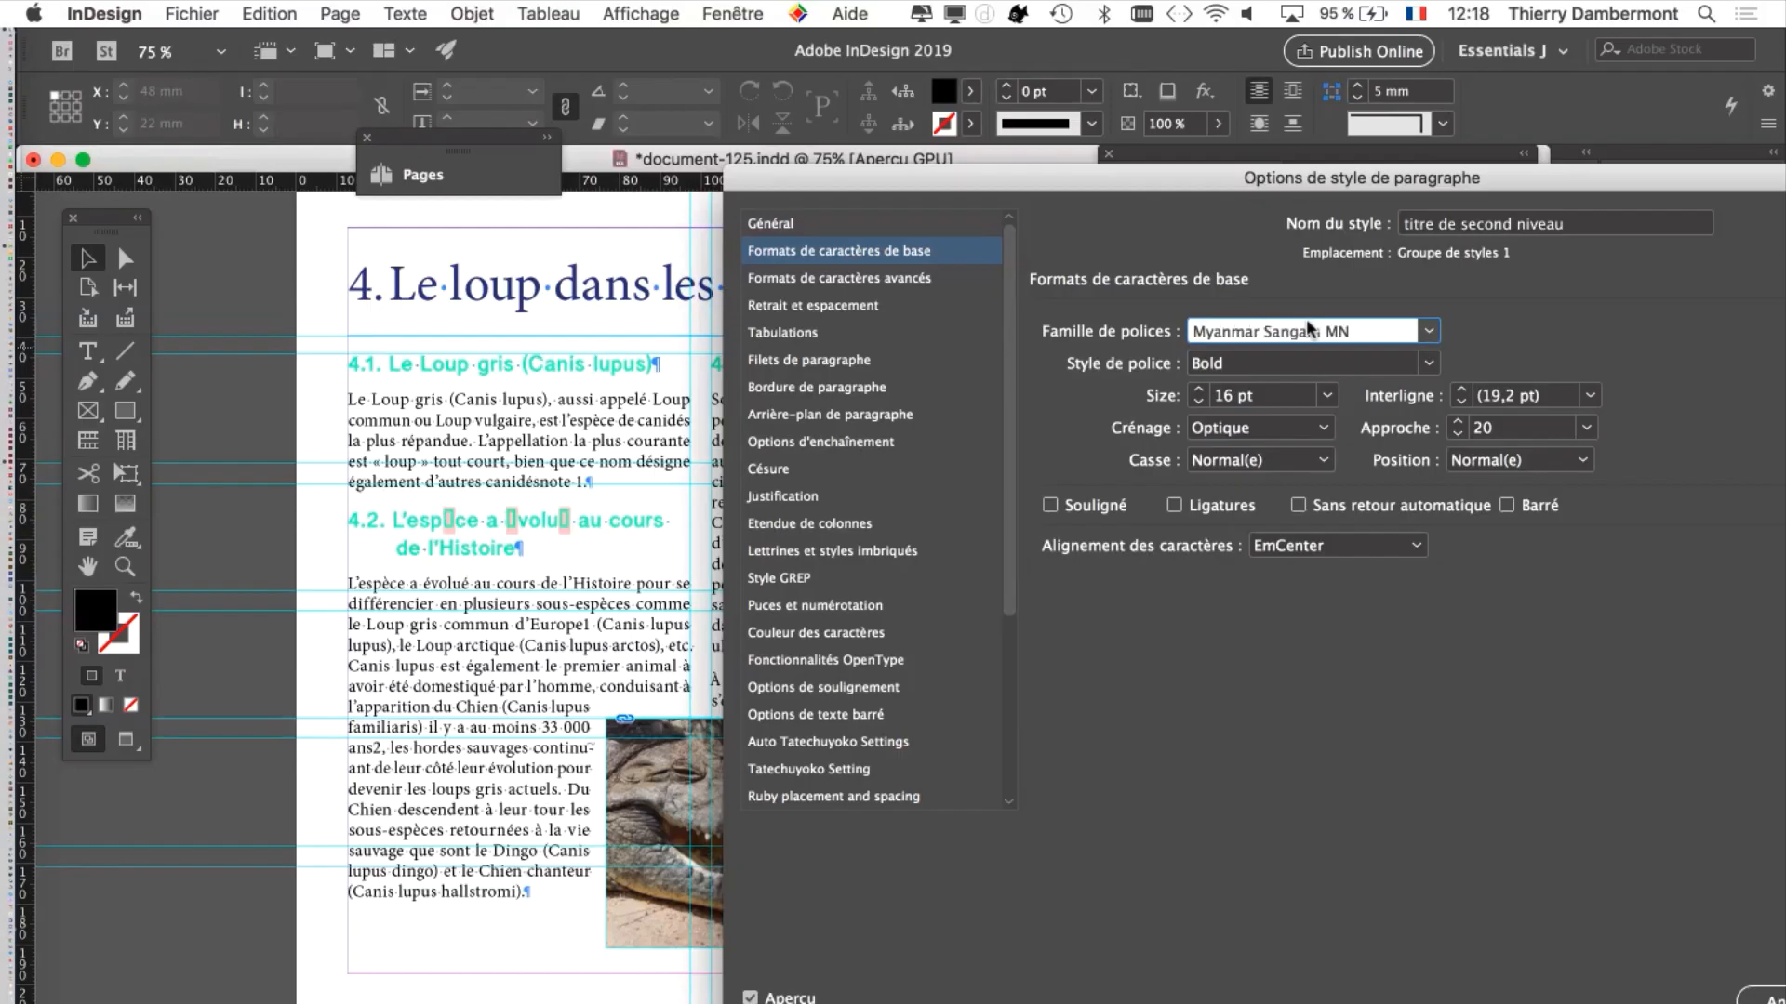
{"action": "key", "text": "Up"}
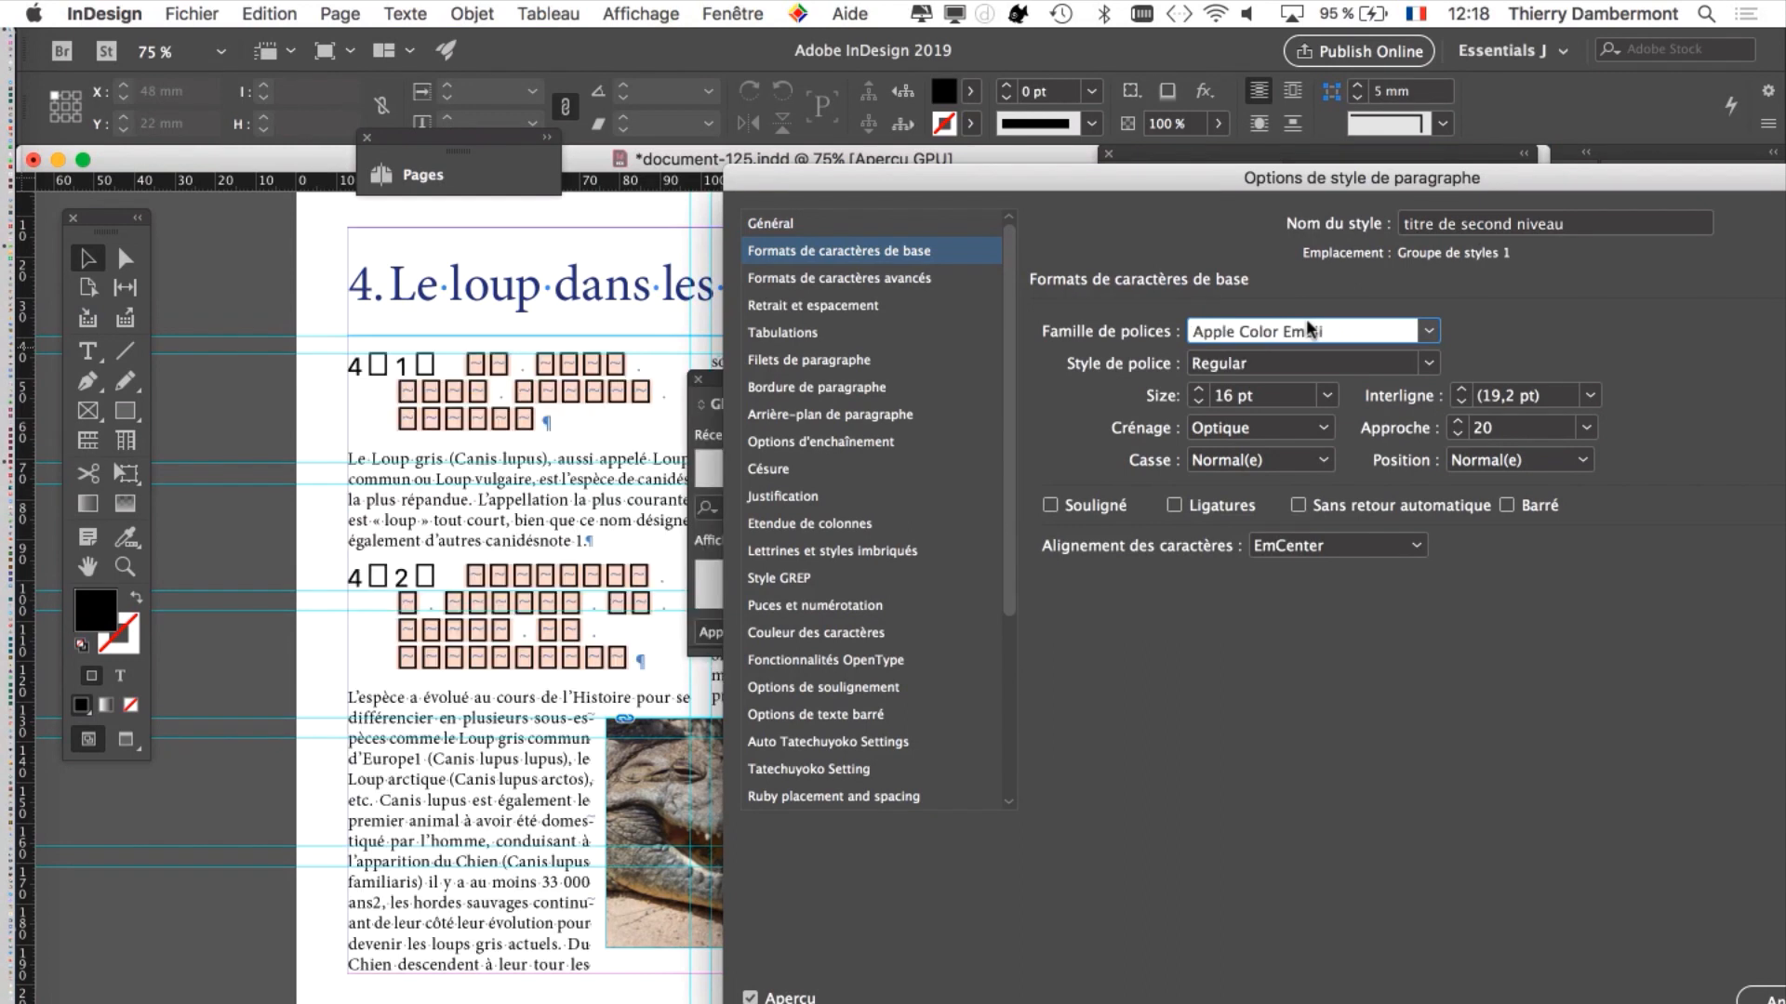
{"action": "key", "text": "Down"}
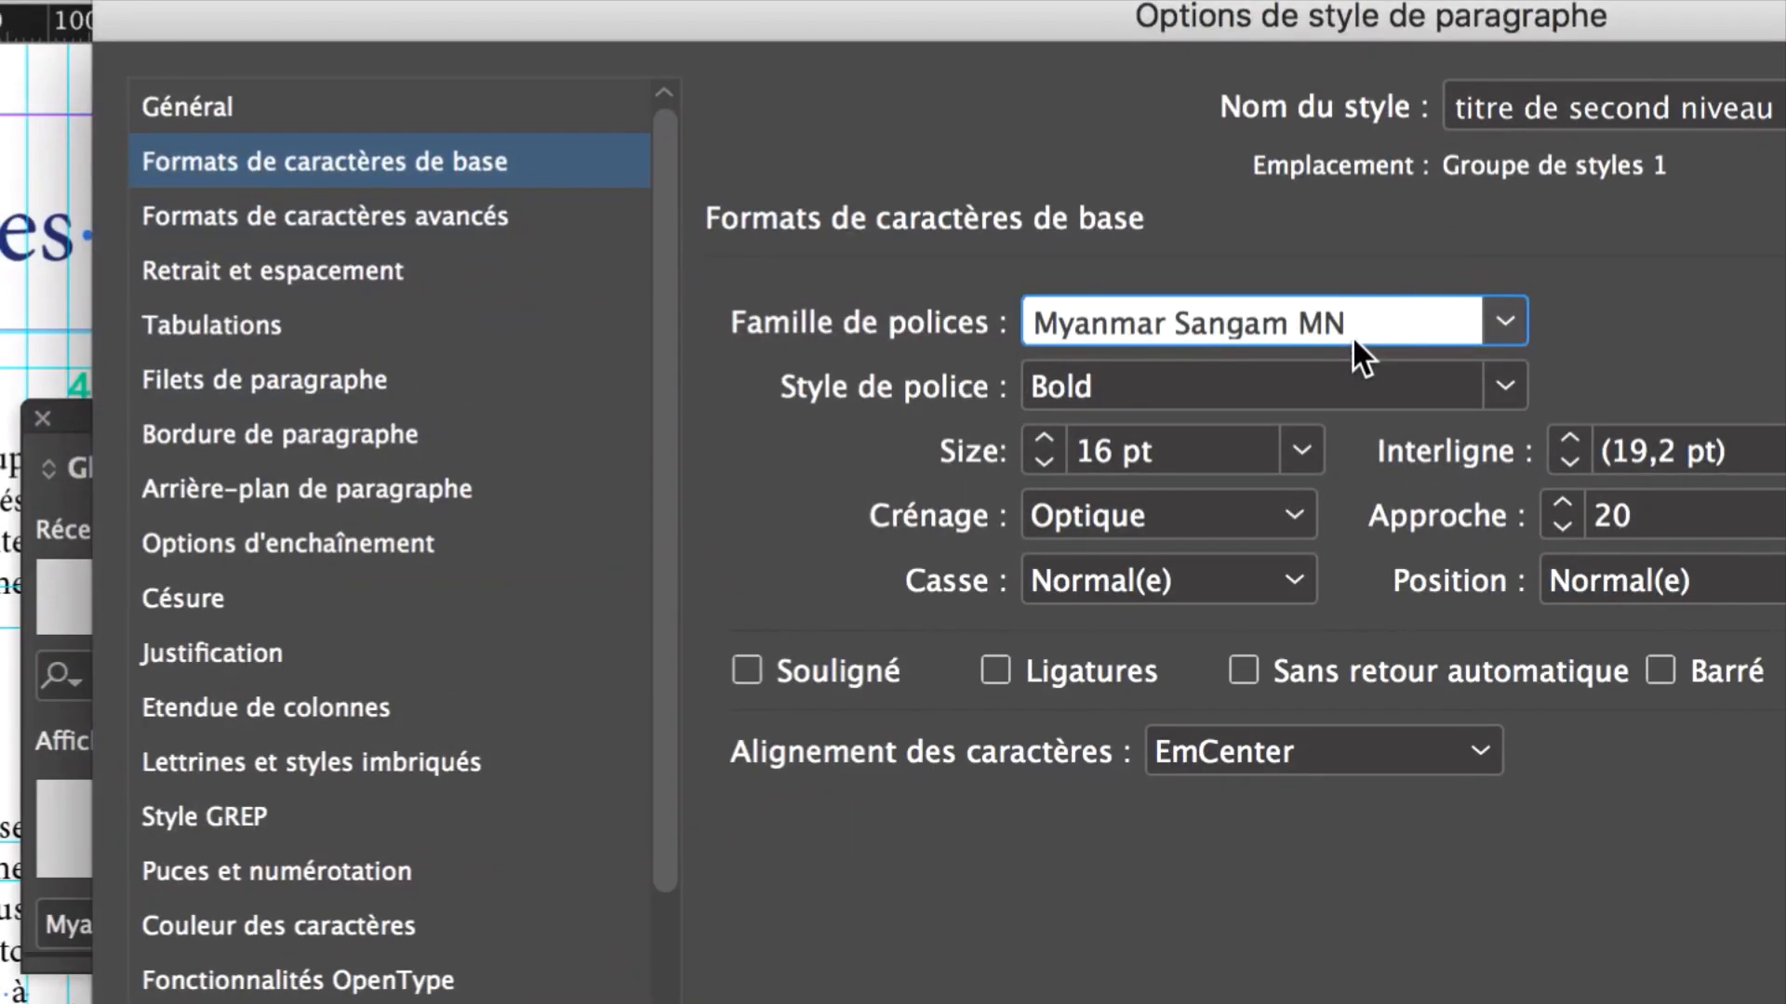
{"action": "key", "text": "Down"}
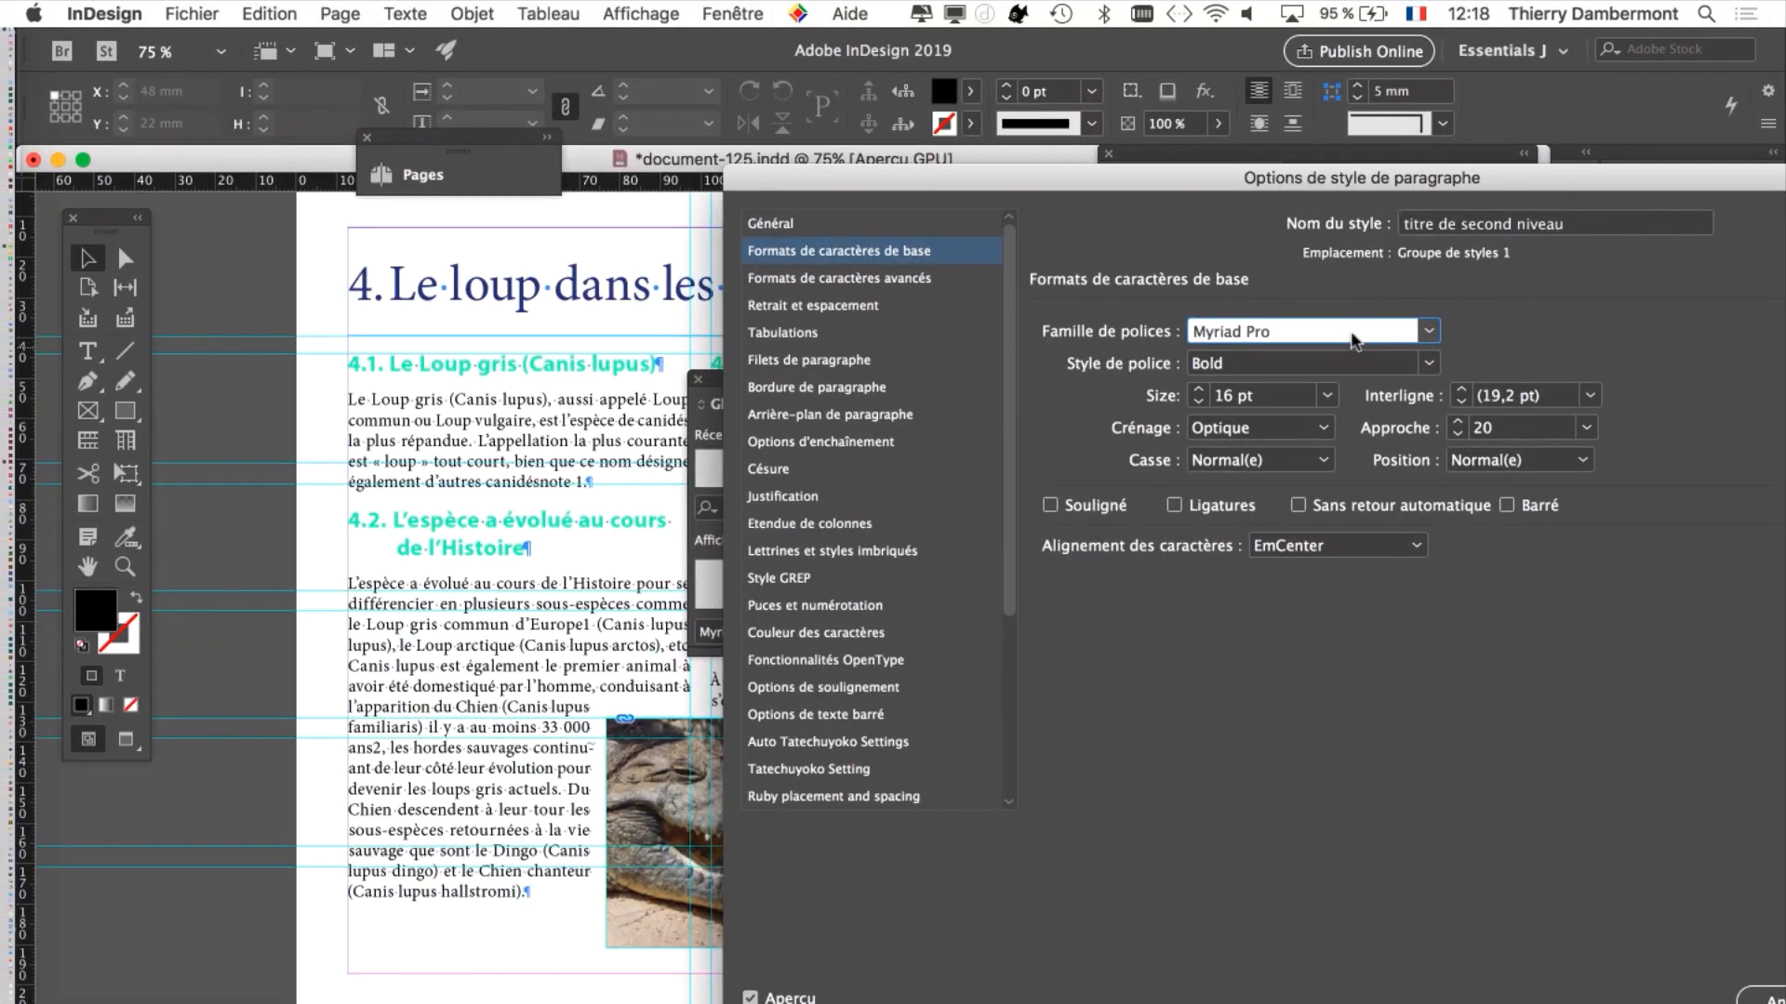
{"action": "key", "text": "Down"}
{"action": "key", "text": "Down"}
{"action": "key", "text": "Up"}
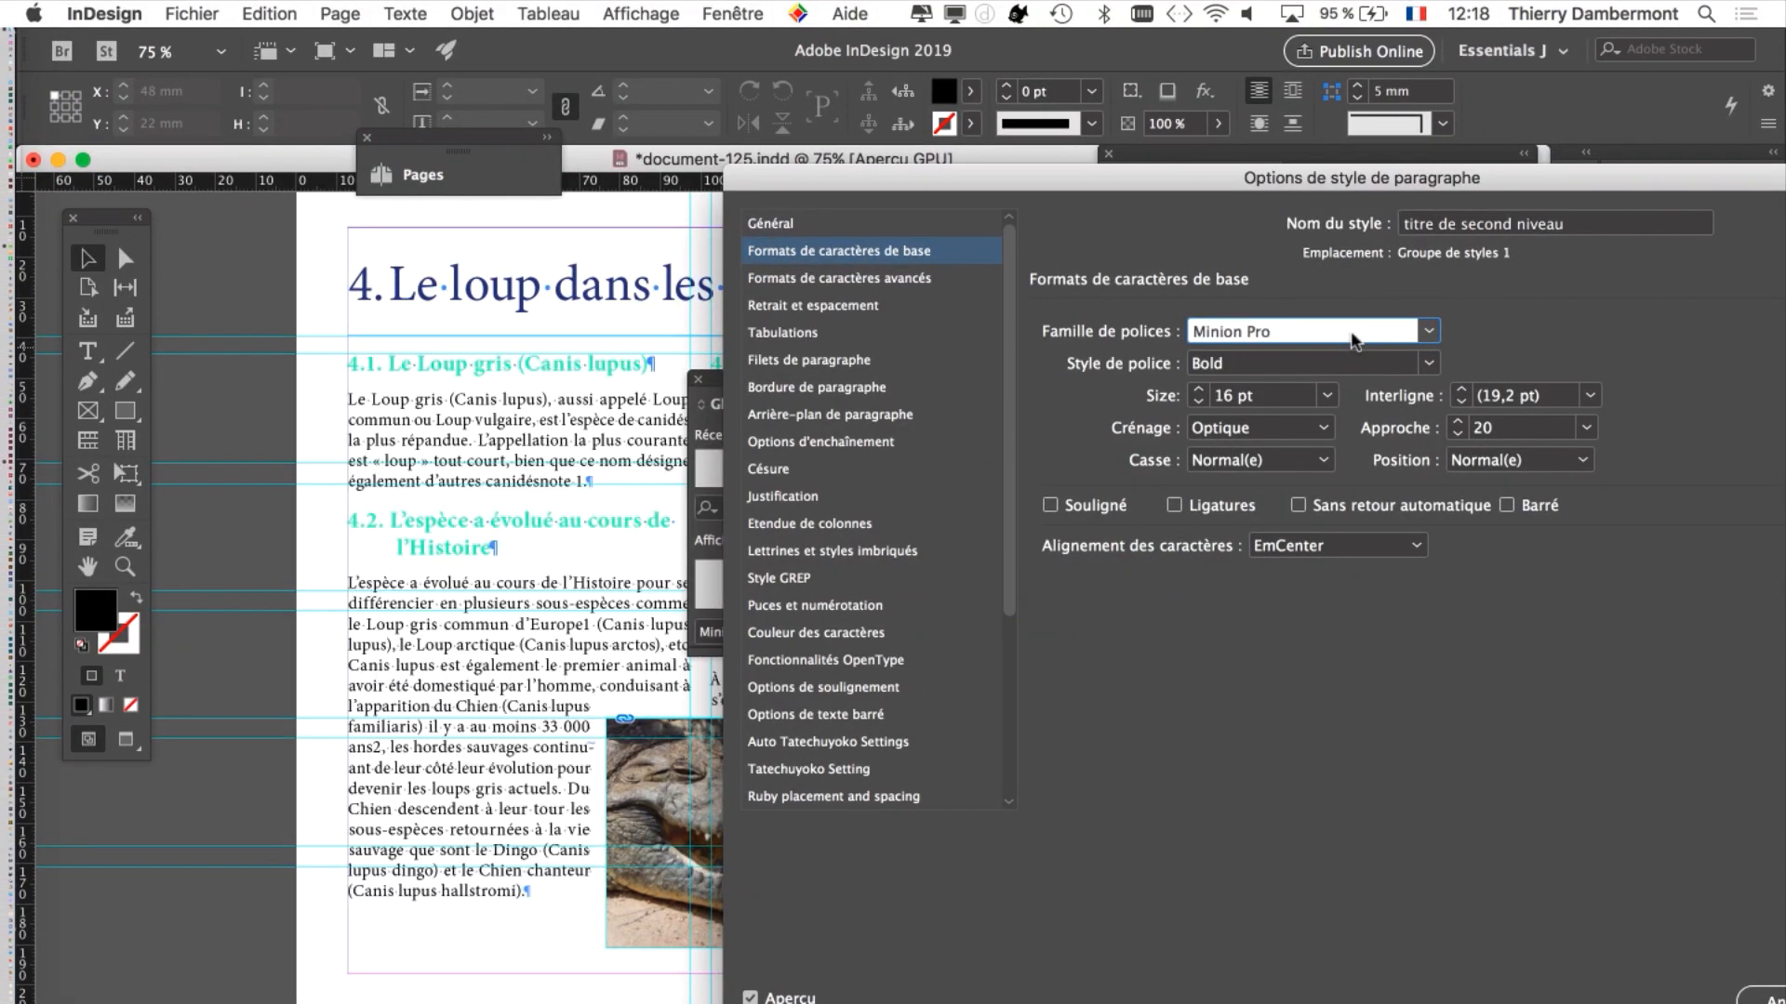
{"action": "key", "text": "Down"}
{"action": "key", "text": "Down"}
{"action": "key", "text": "Down"}
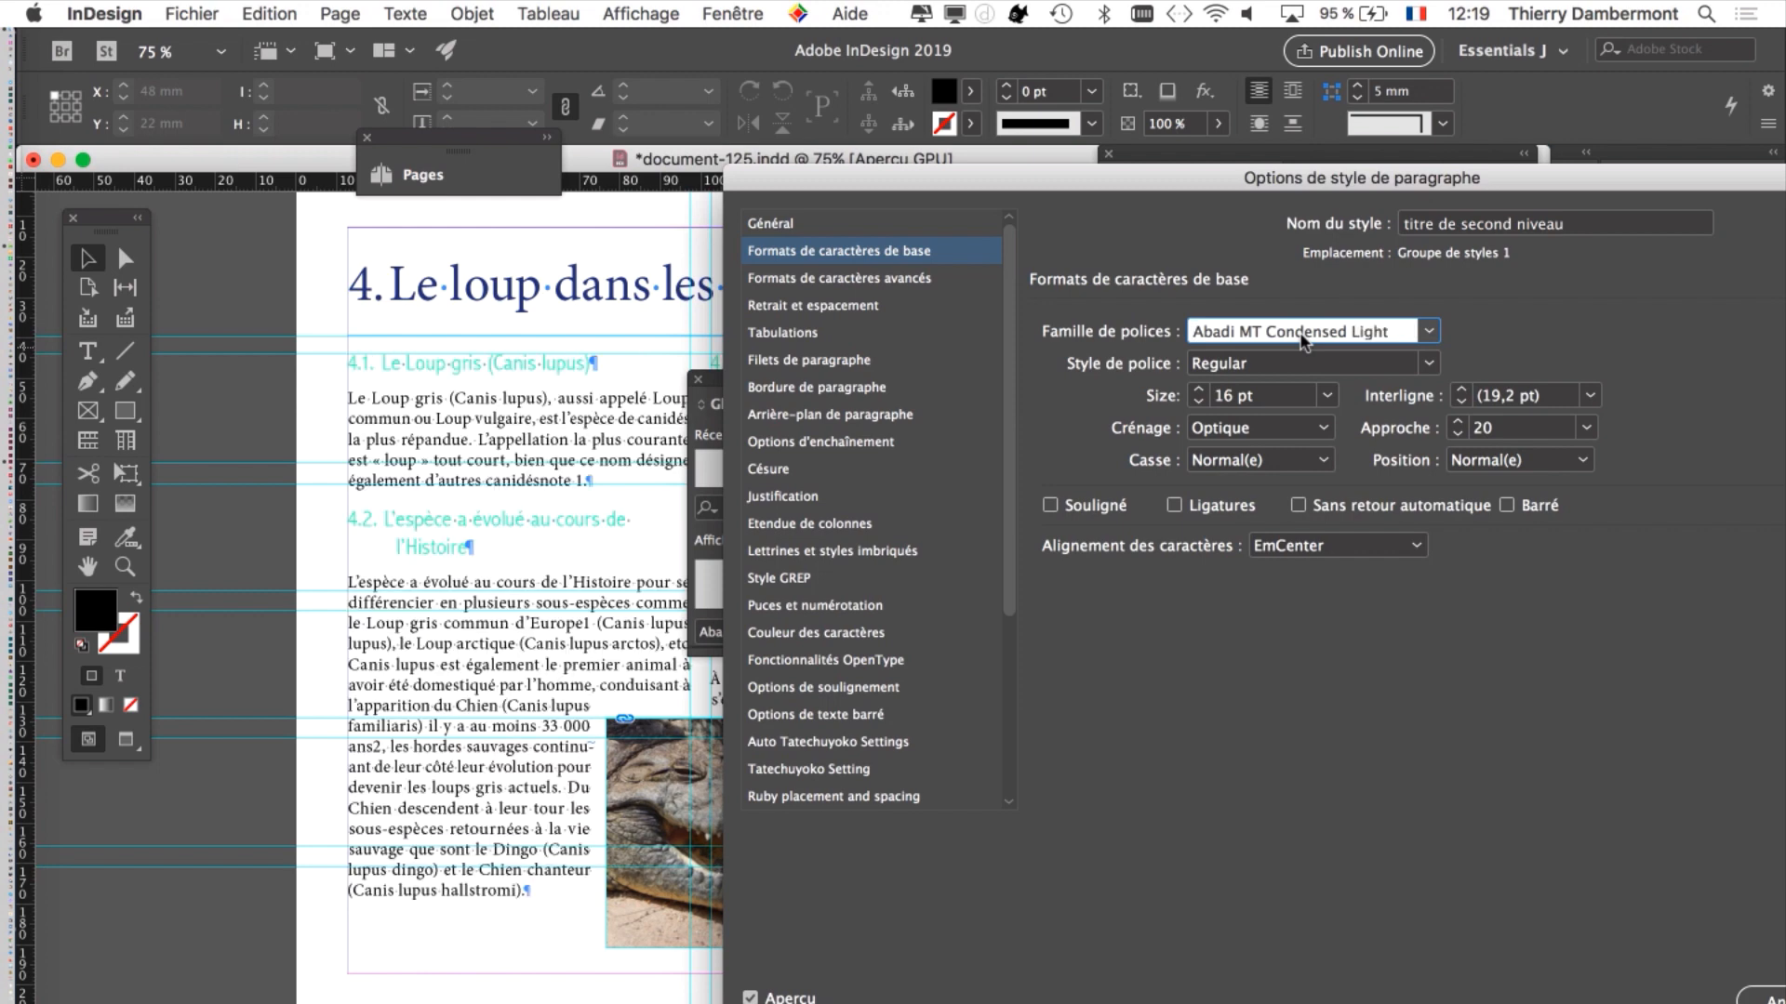
Step: Step through the font families from Academy Engraved LET to Apple Braille and return the style to American Typewriter
{"action": "key", "text": "Down"}
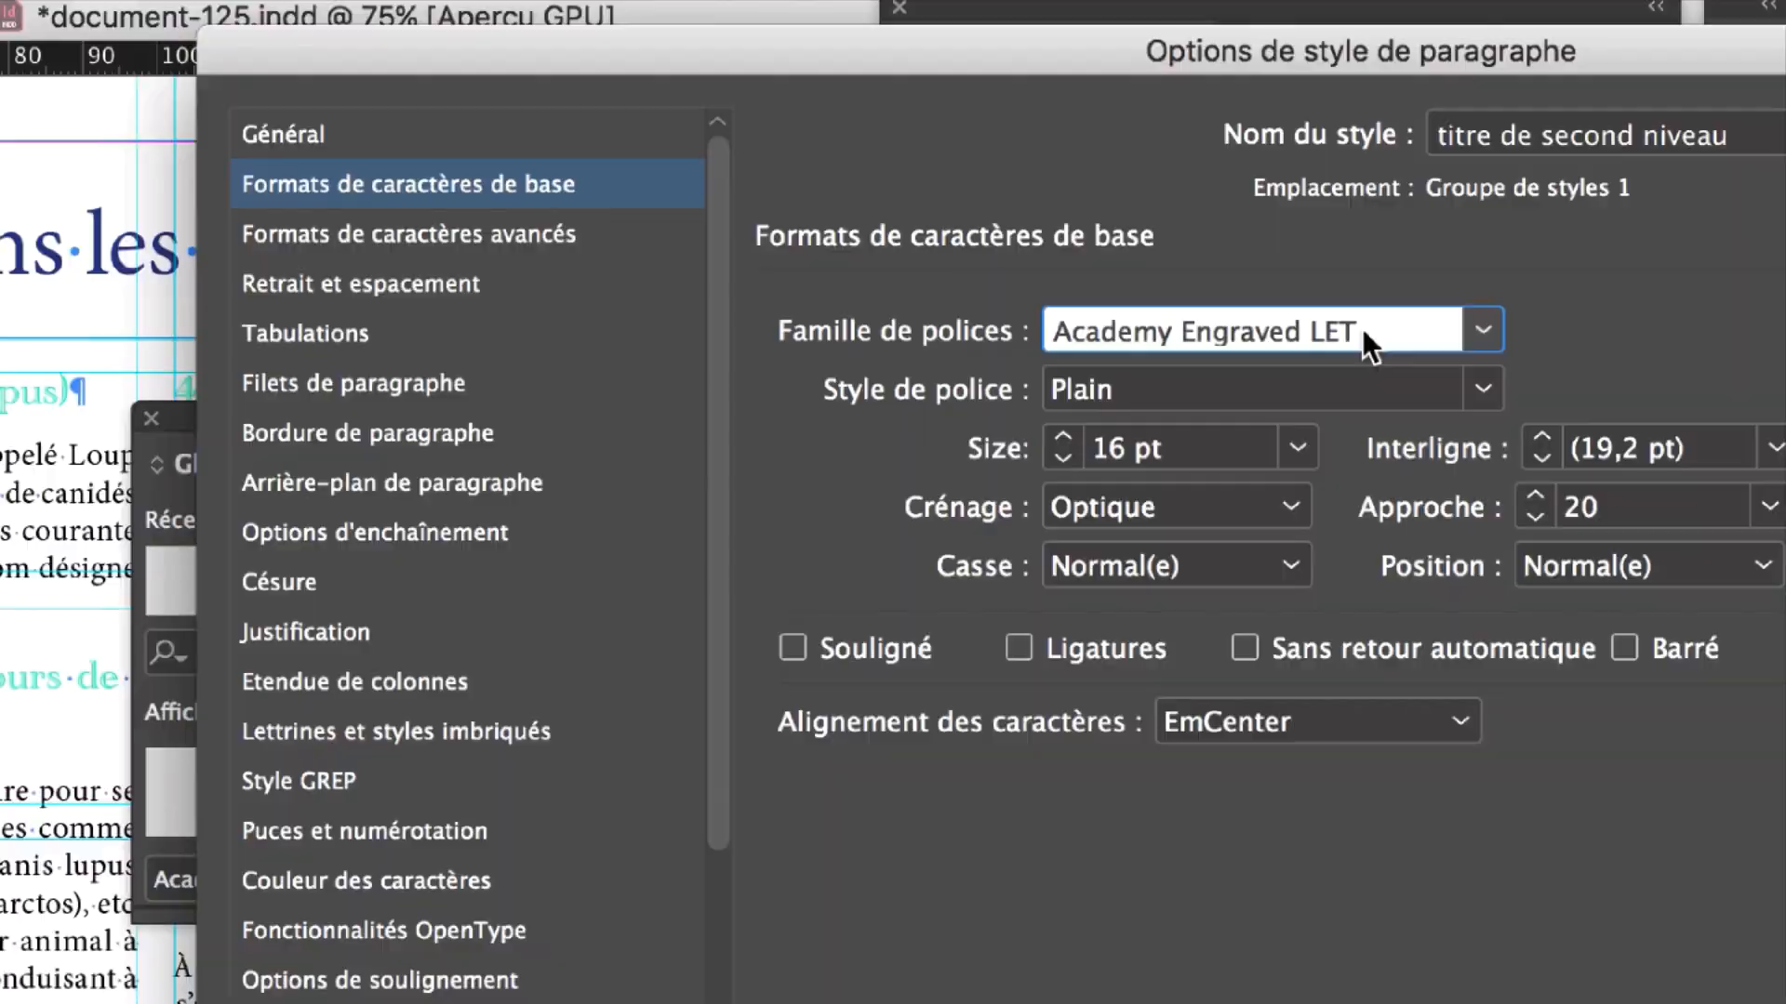
{"action": "key", "text": "Down"}
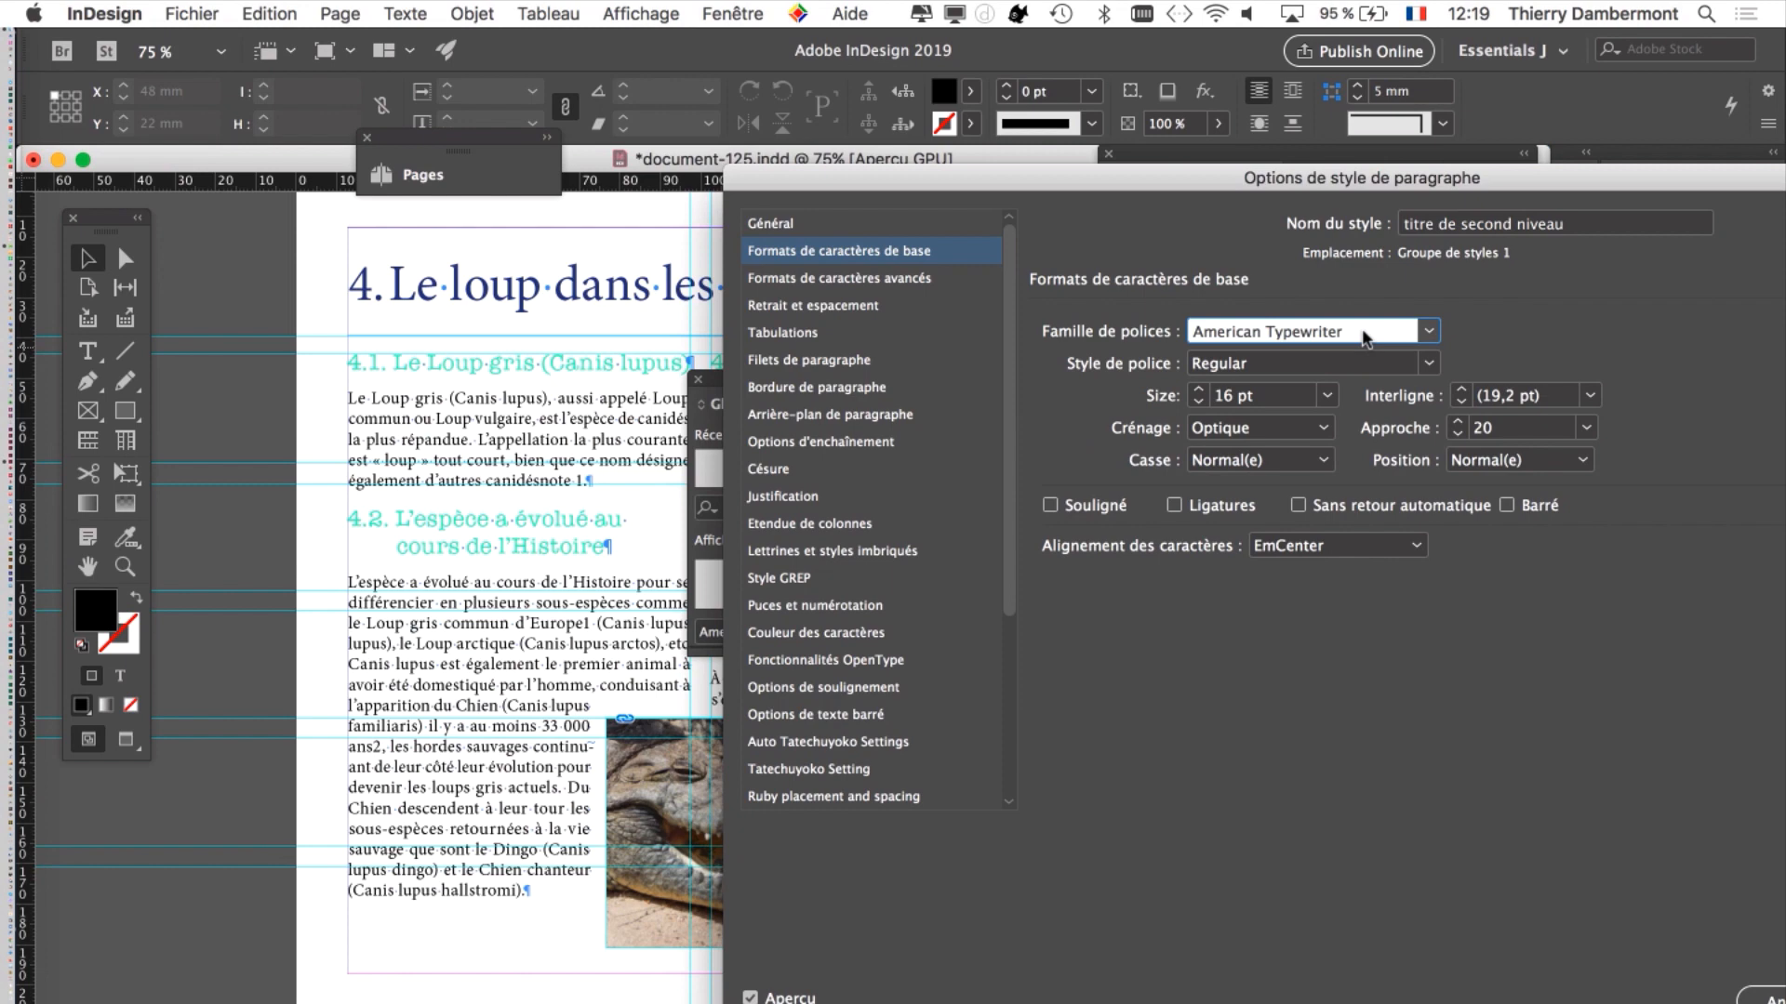
{"action": "key", "text": "Down"}
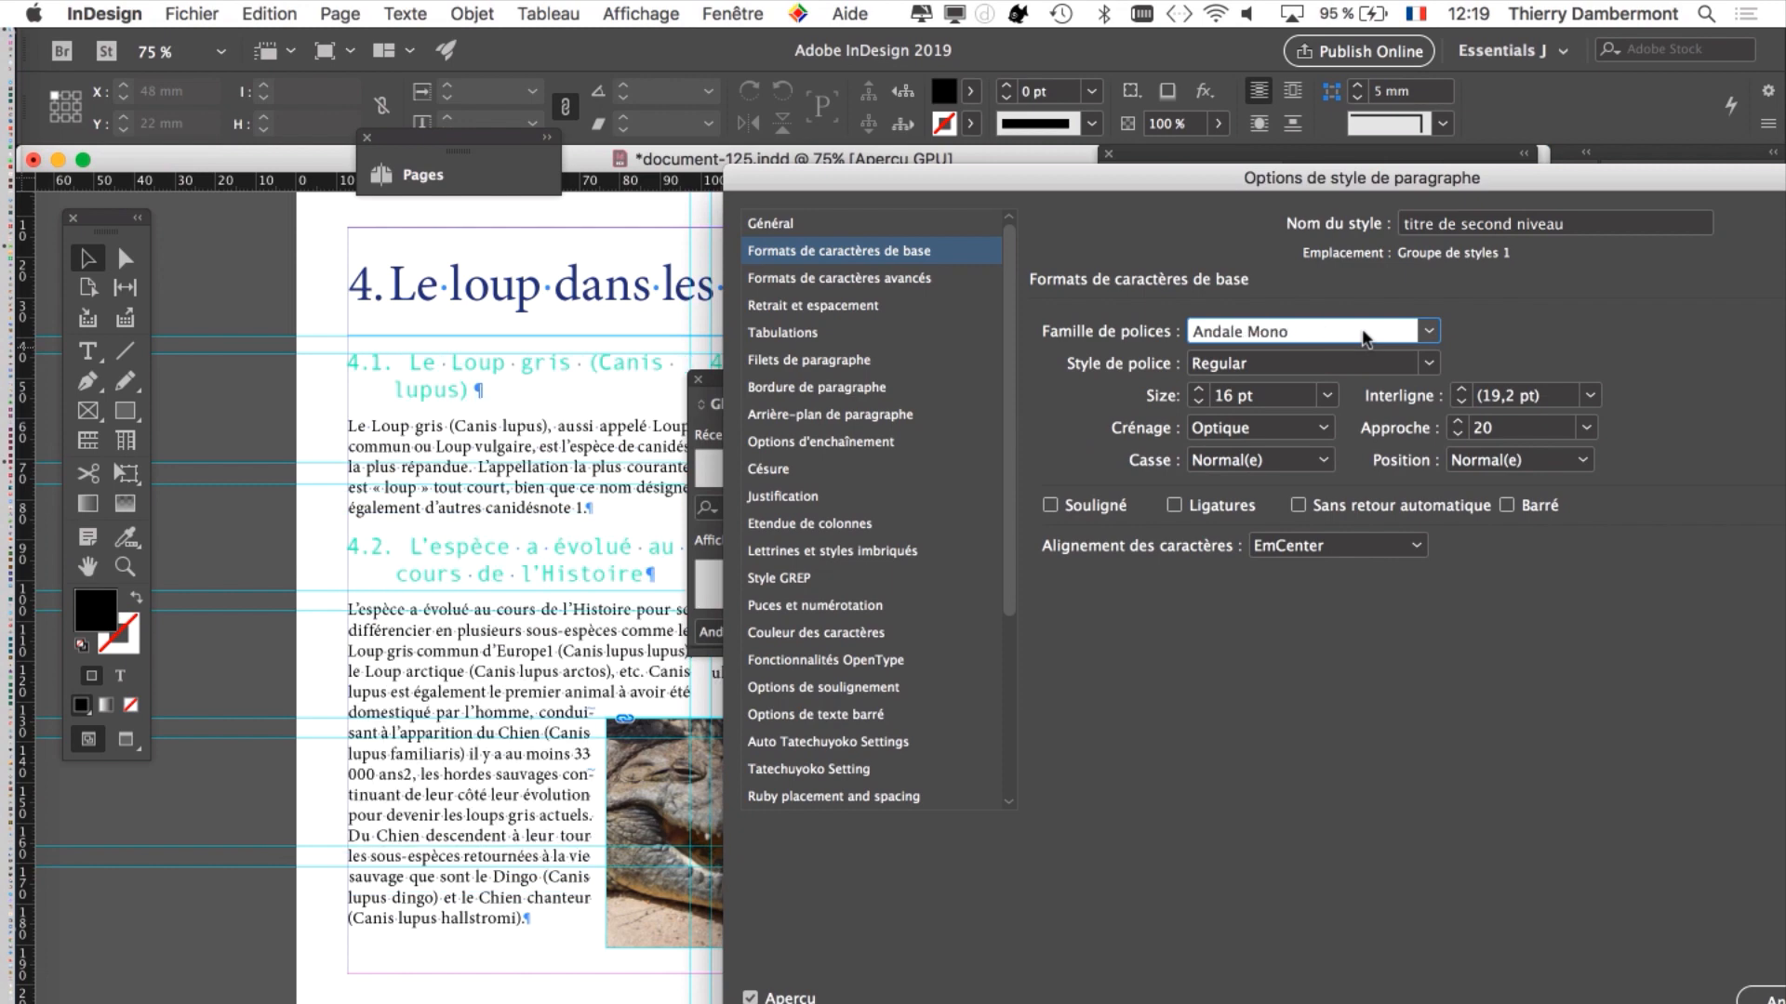
{"action": "key", "text": "Down"}
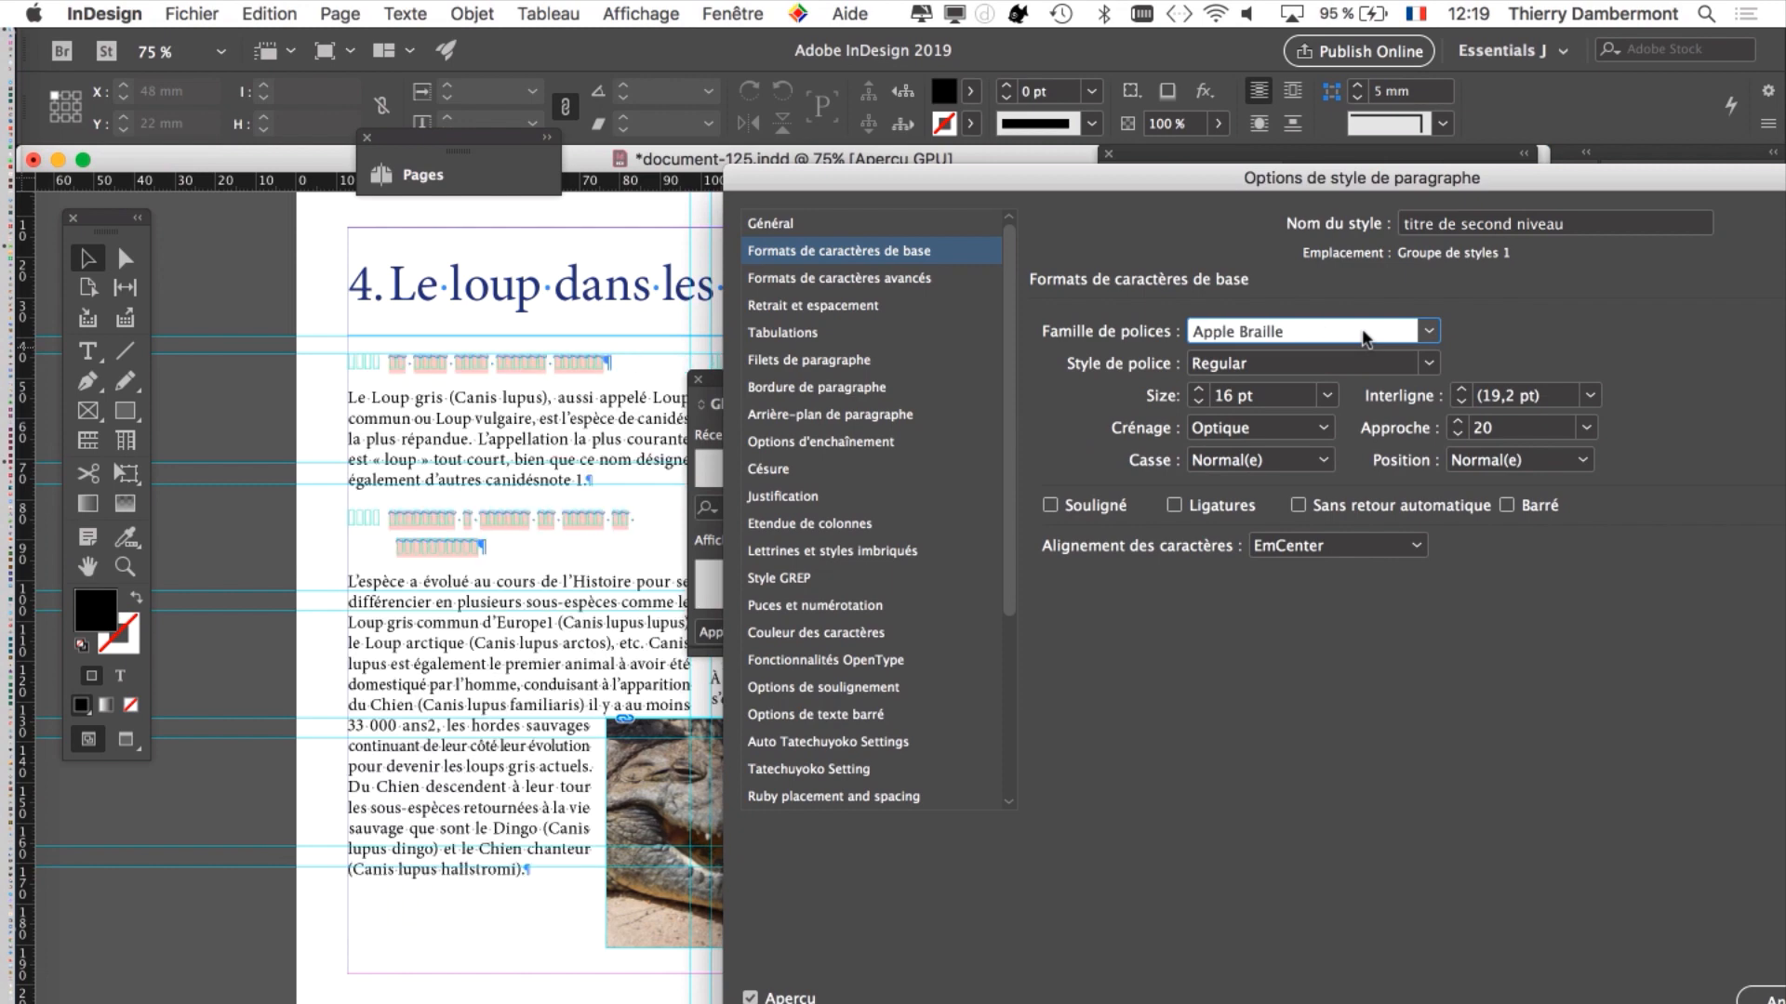
{"action": "key", "text": "Up"}
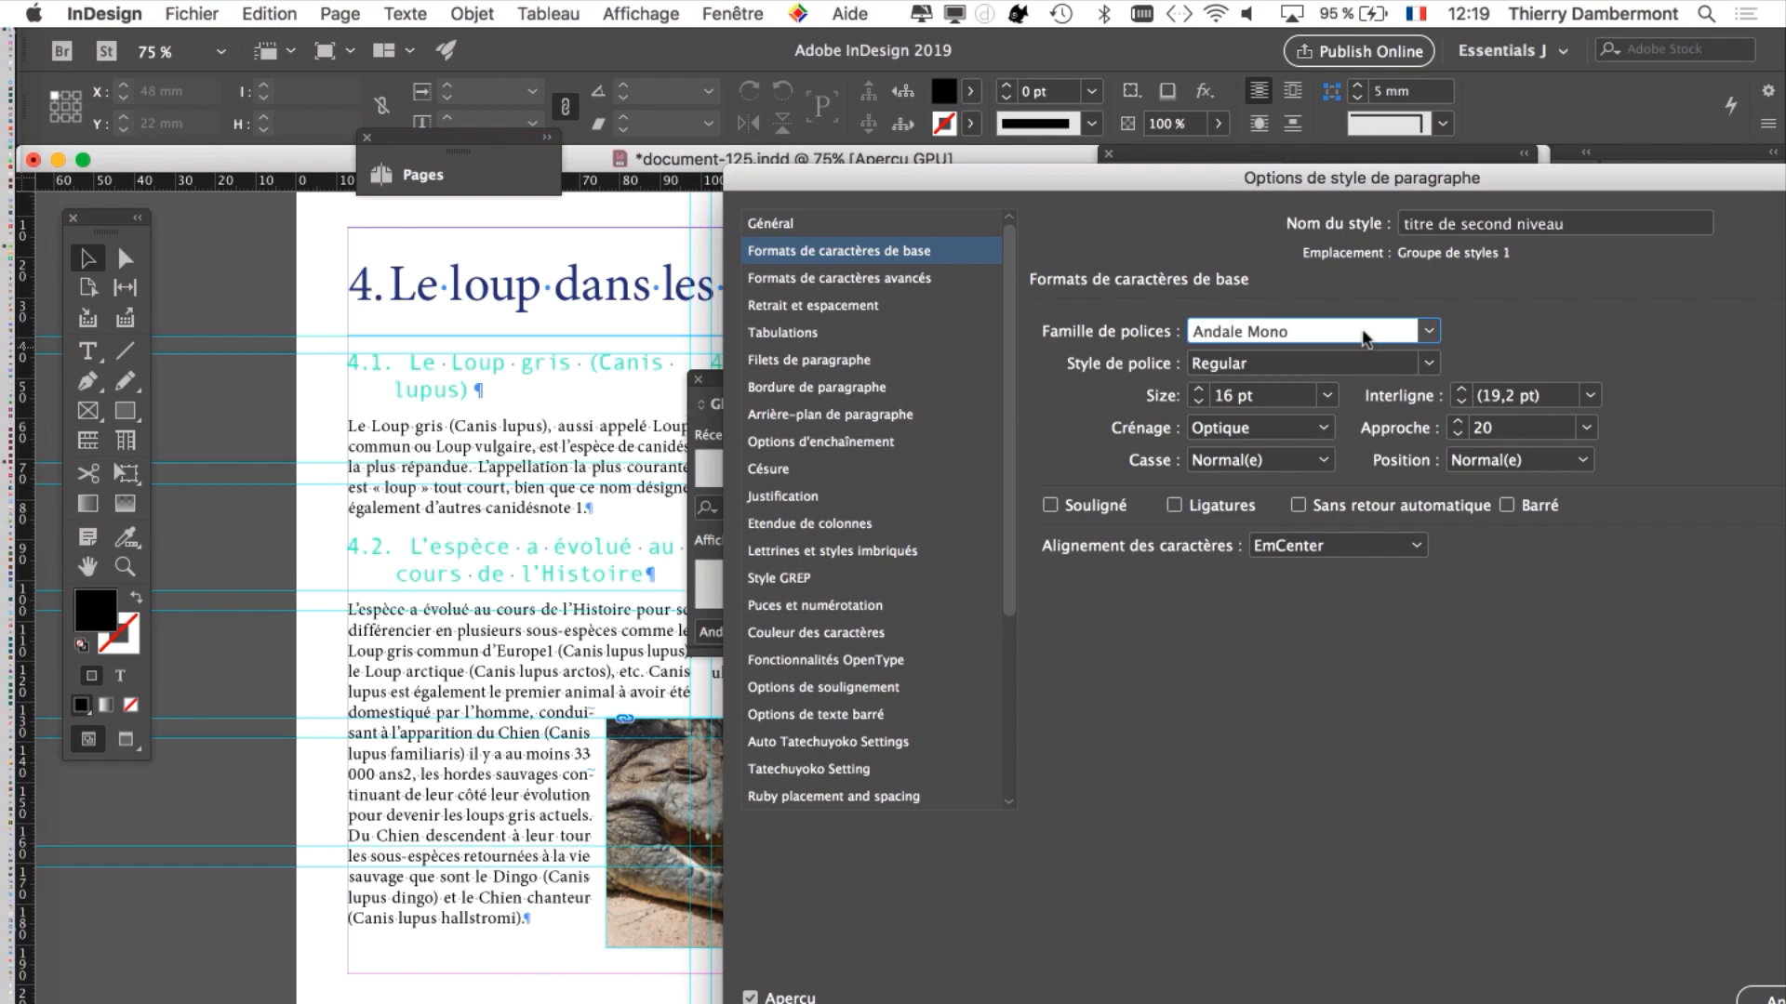
{"action": "key", "text": "Up"}
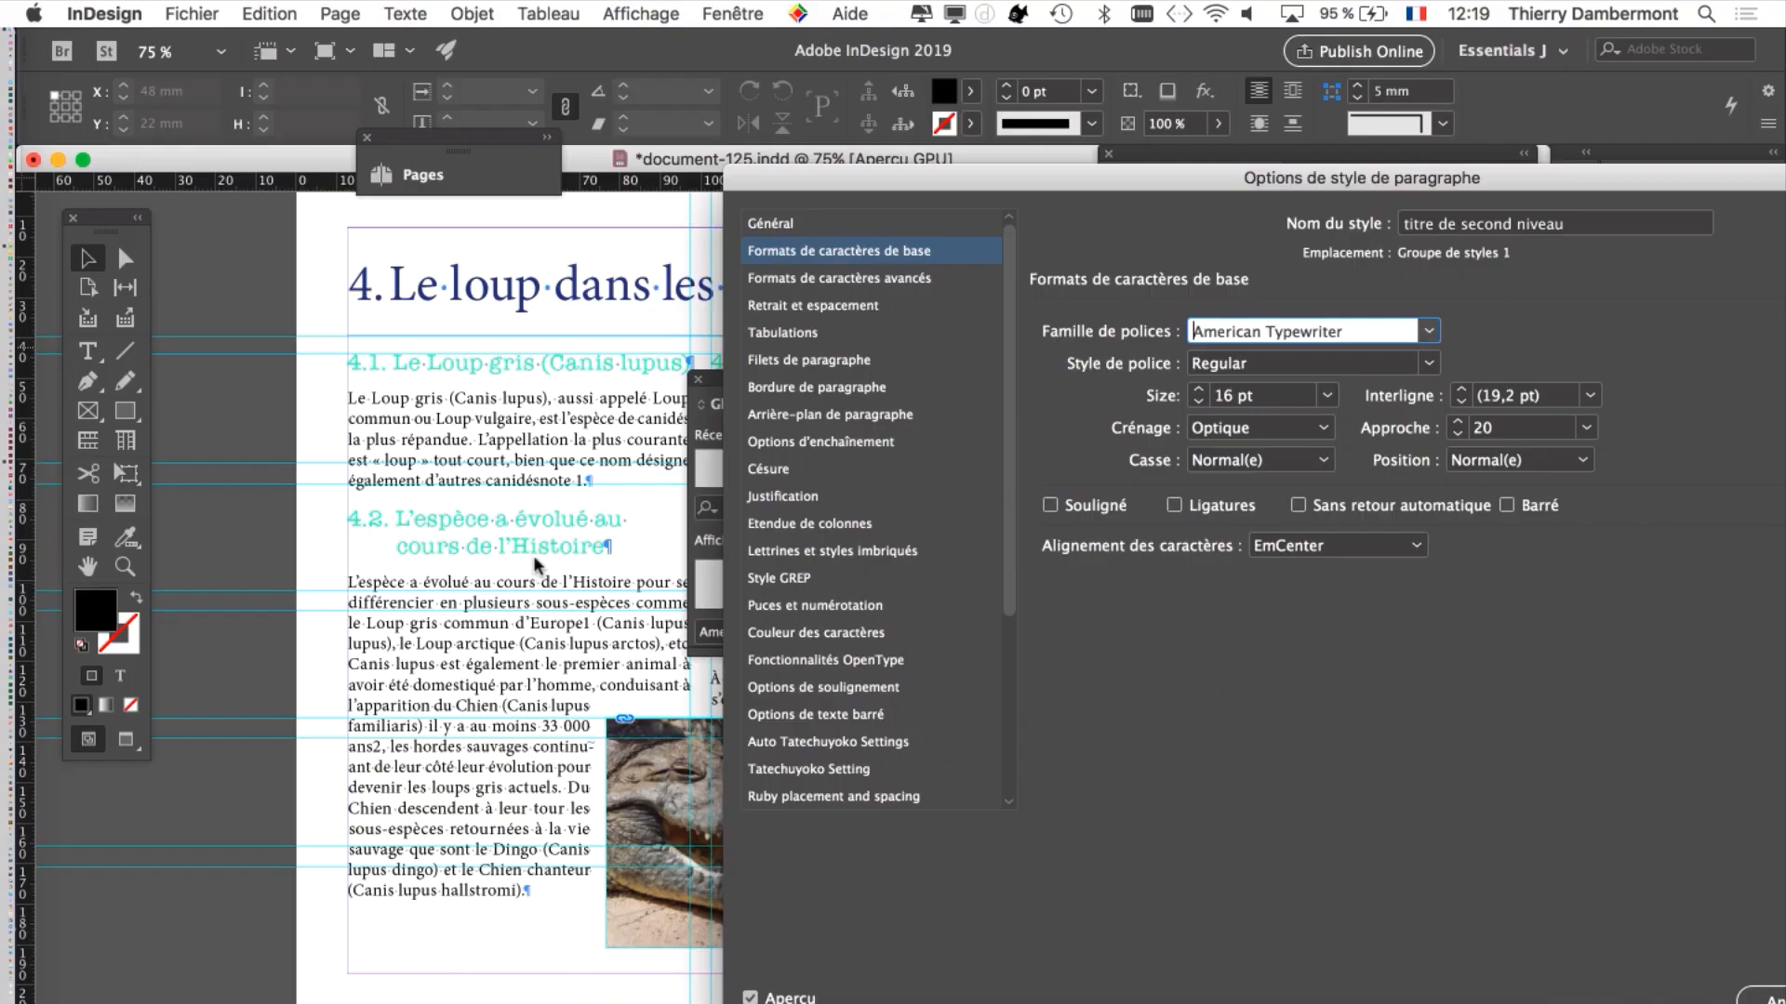
{"action": "left_click", "coordinate": [1355, 332]}
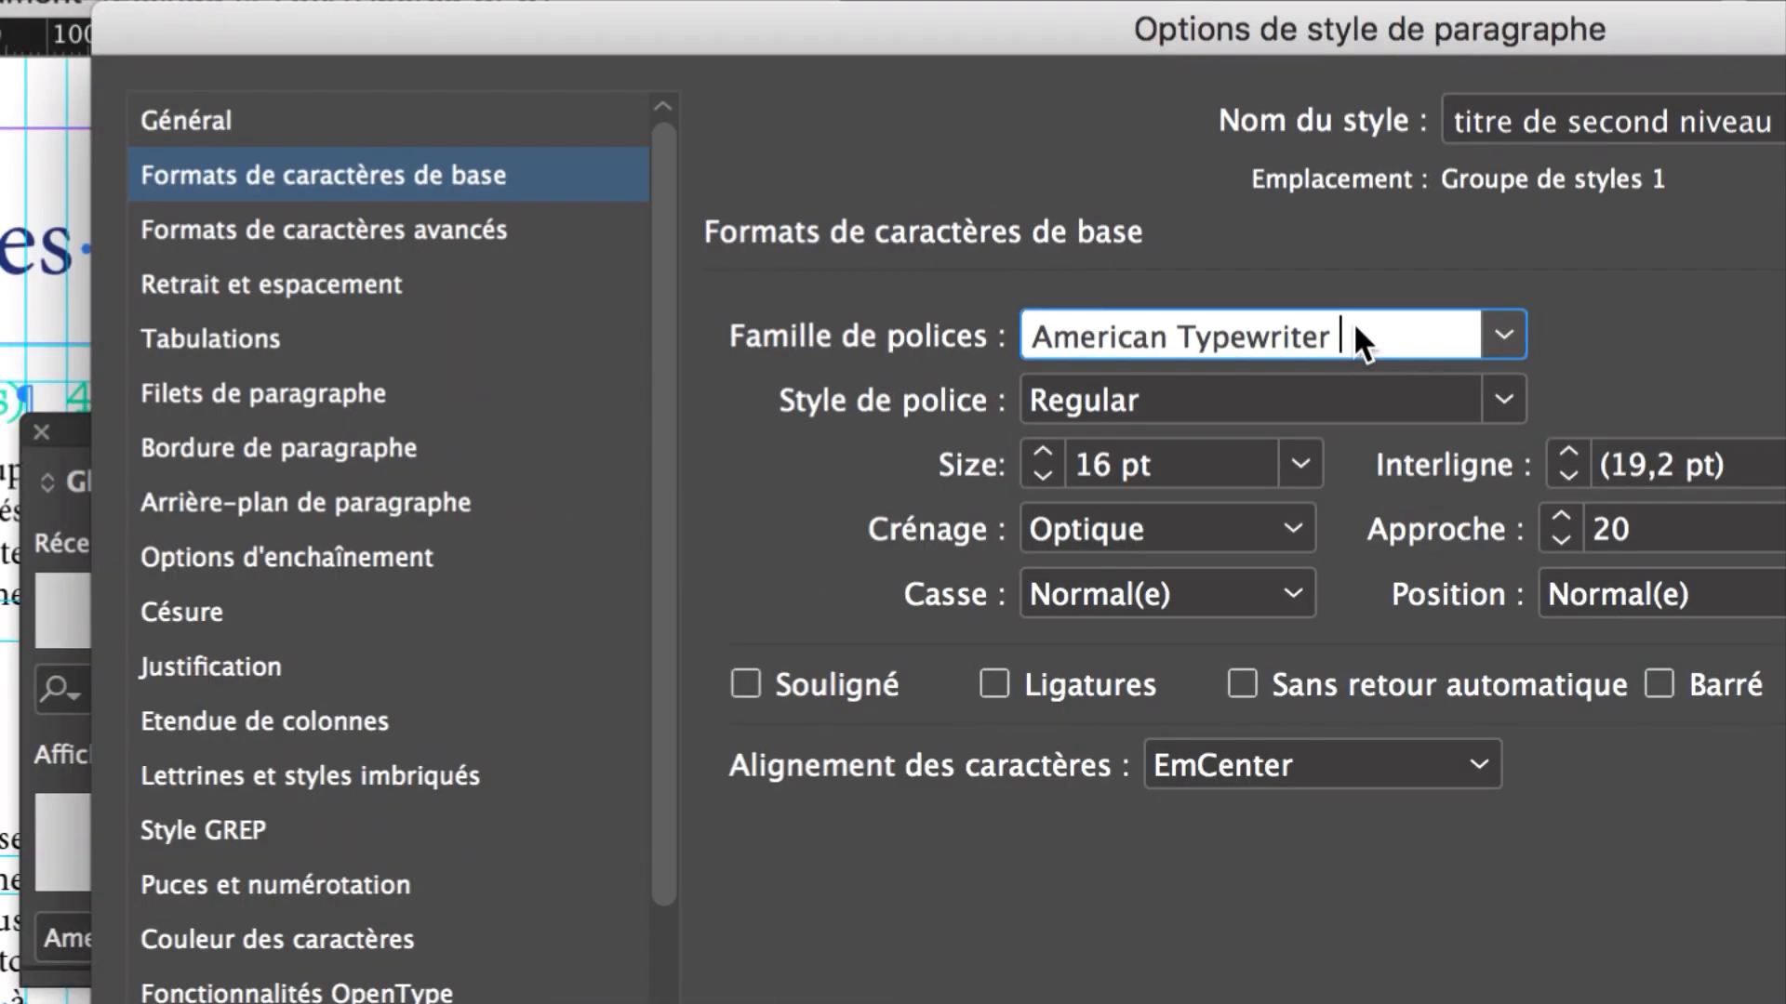
Step: Try font families from Andale Mono through Apple Braille, Apple Chancery and Arial Black to BlairMdITC TT for the second-level headings
{"action": "key", "text": "Down"}
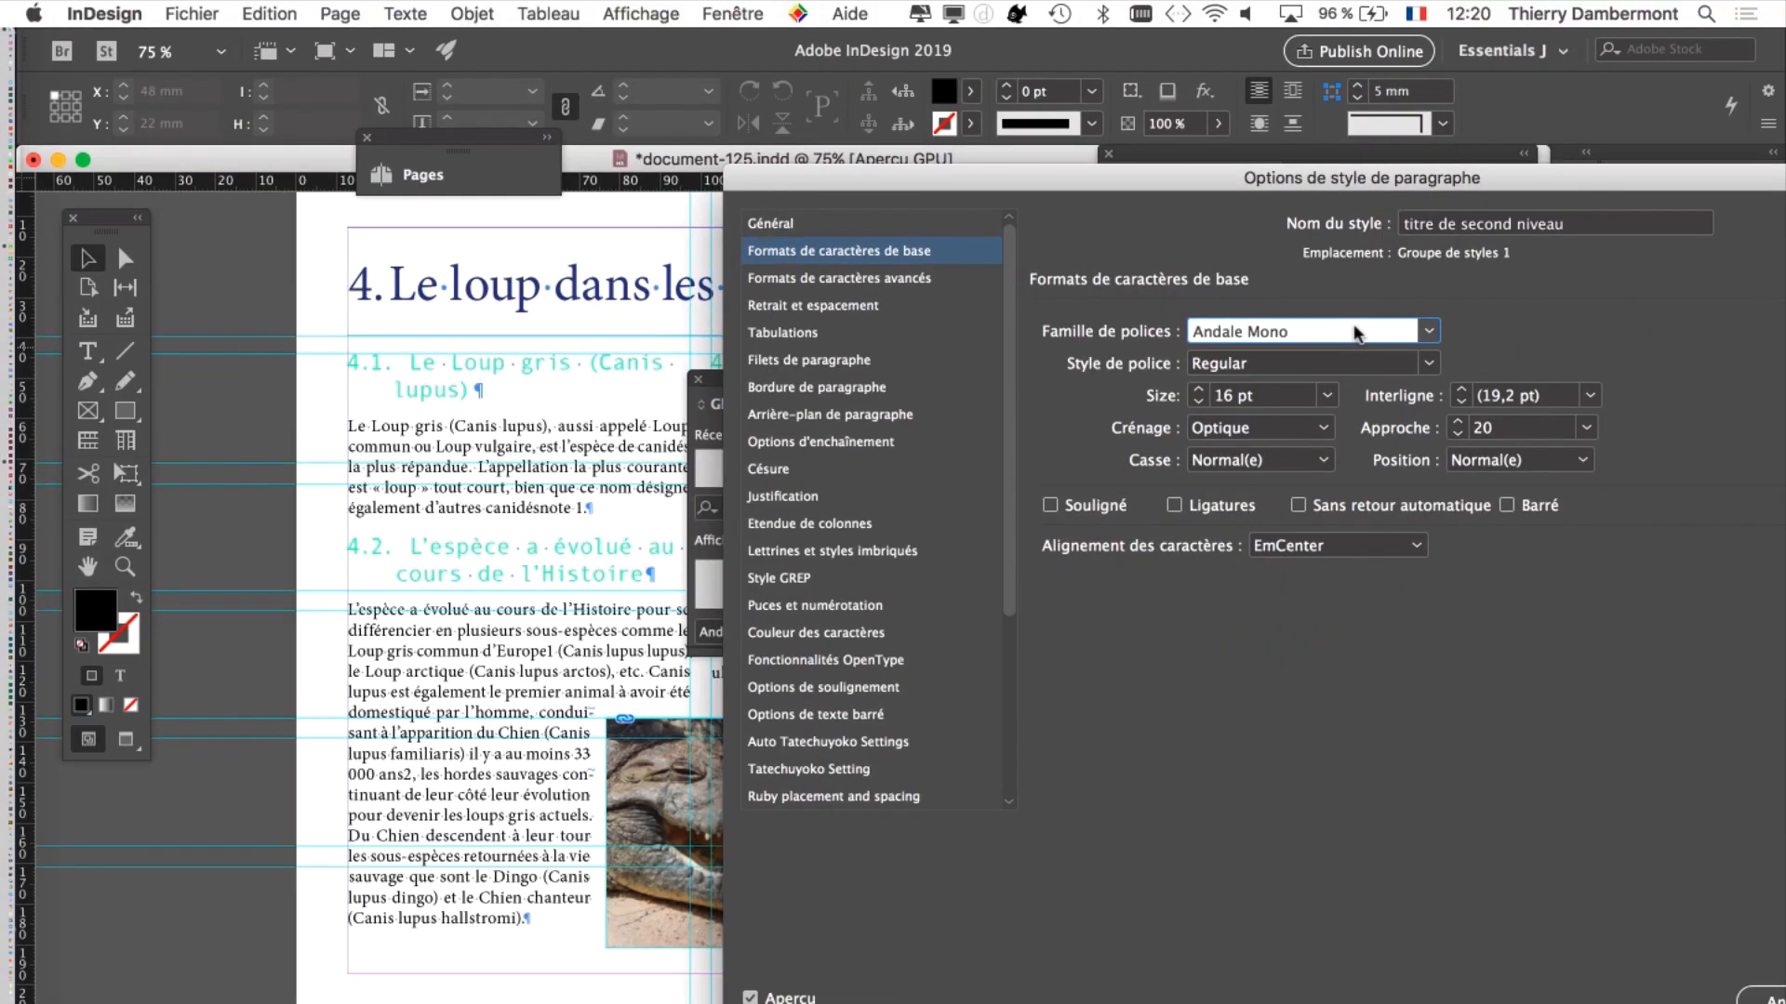
{"action": "key", "text": "Down"}
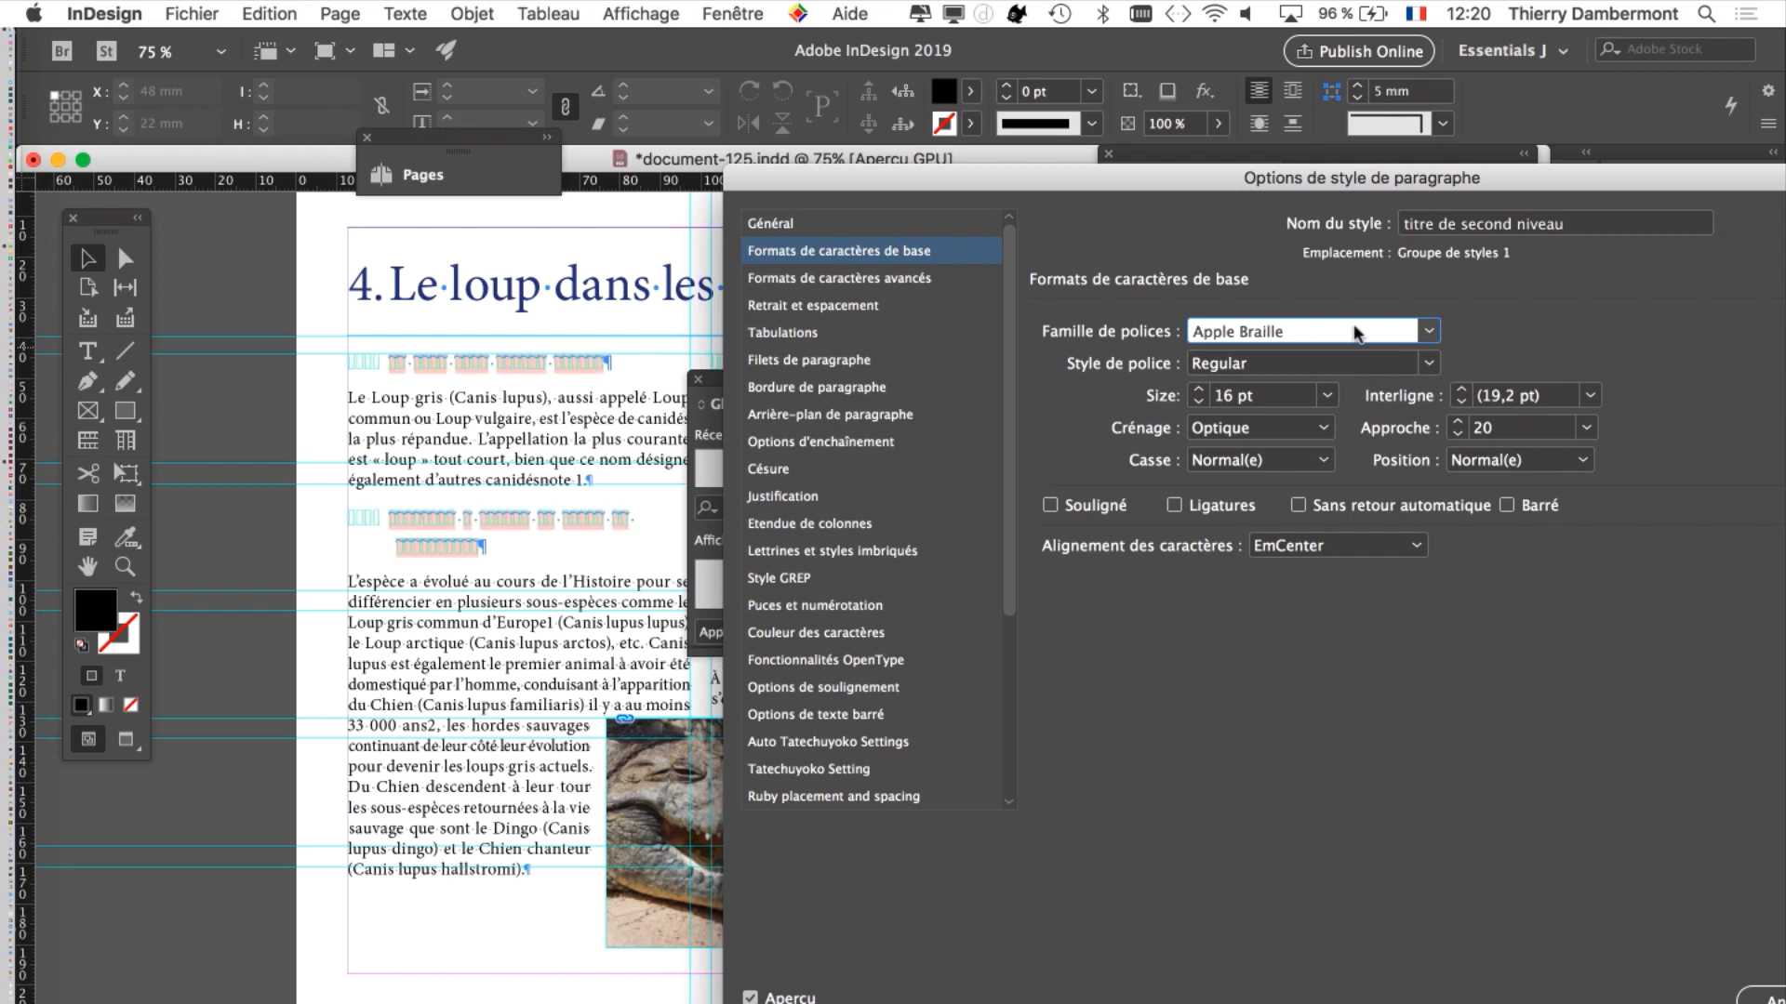
{"action": "key", "text": "Down"}
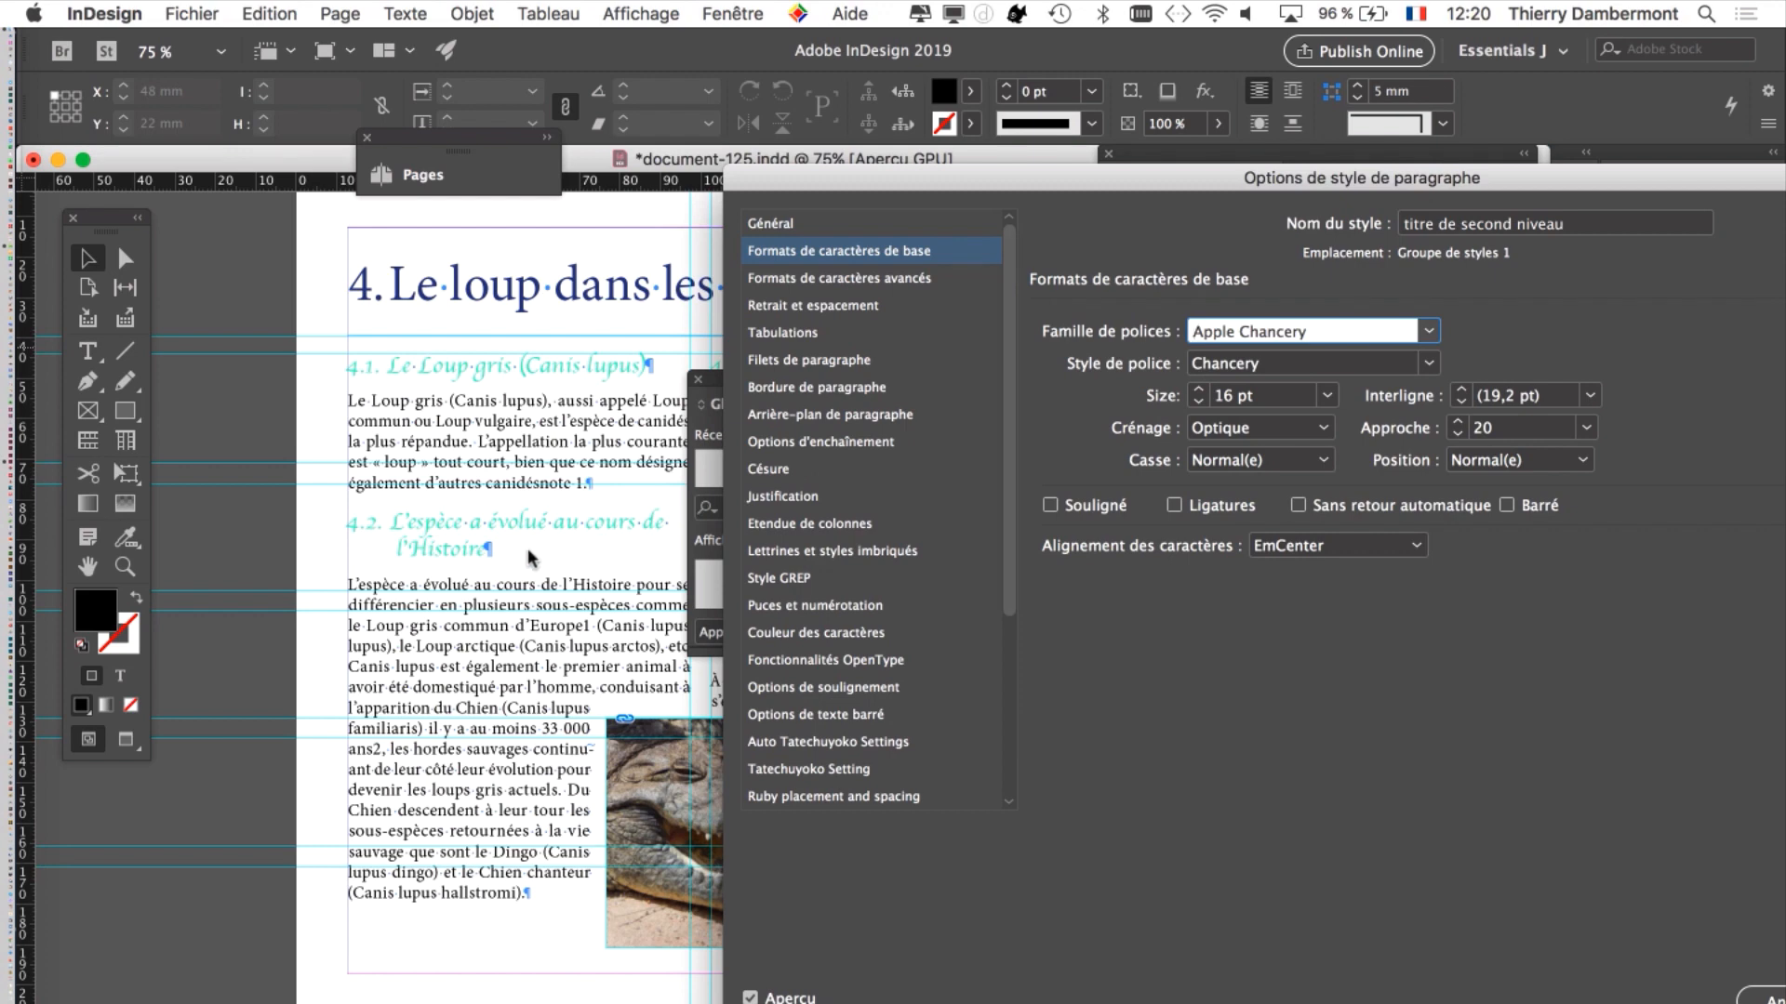
{"action": "left_click", "coordinate": [1324, 331]}
{"action": "type", "text": "Arial Black"}
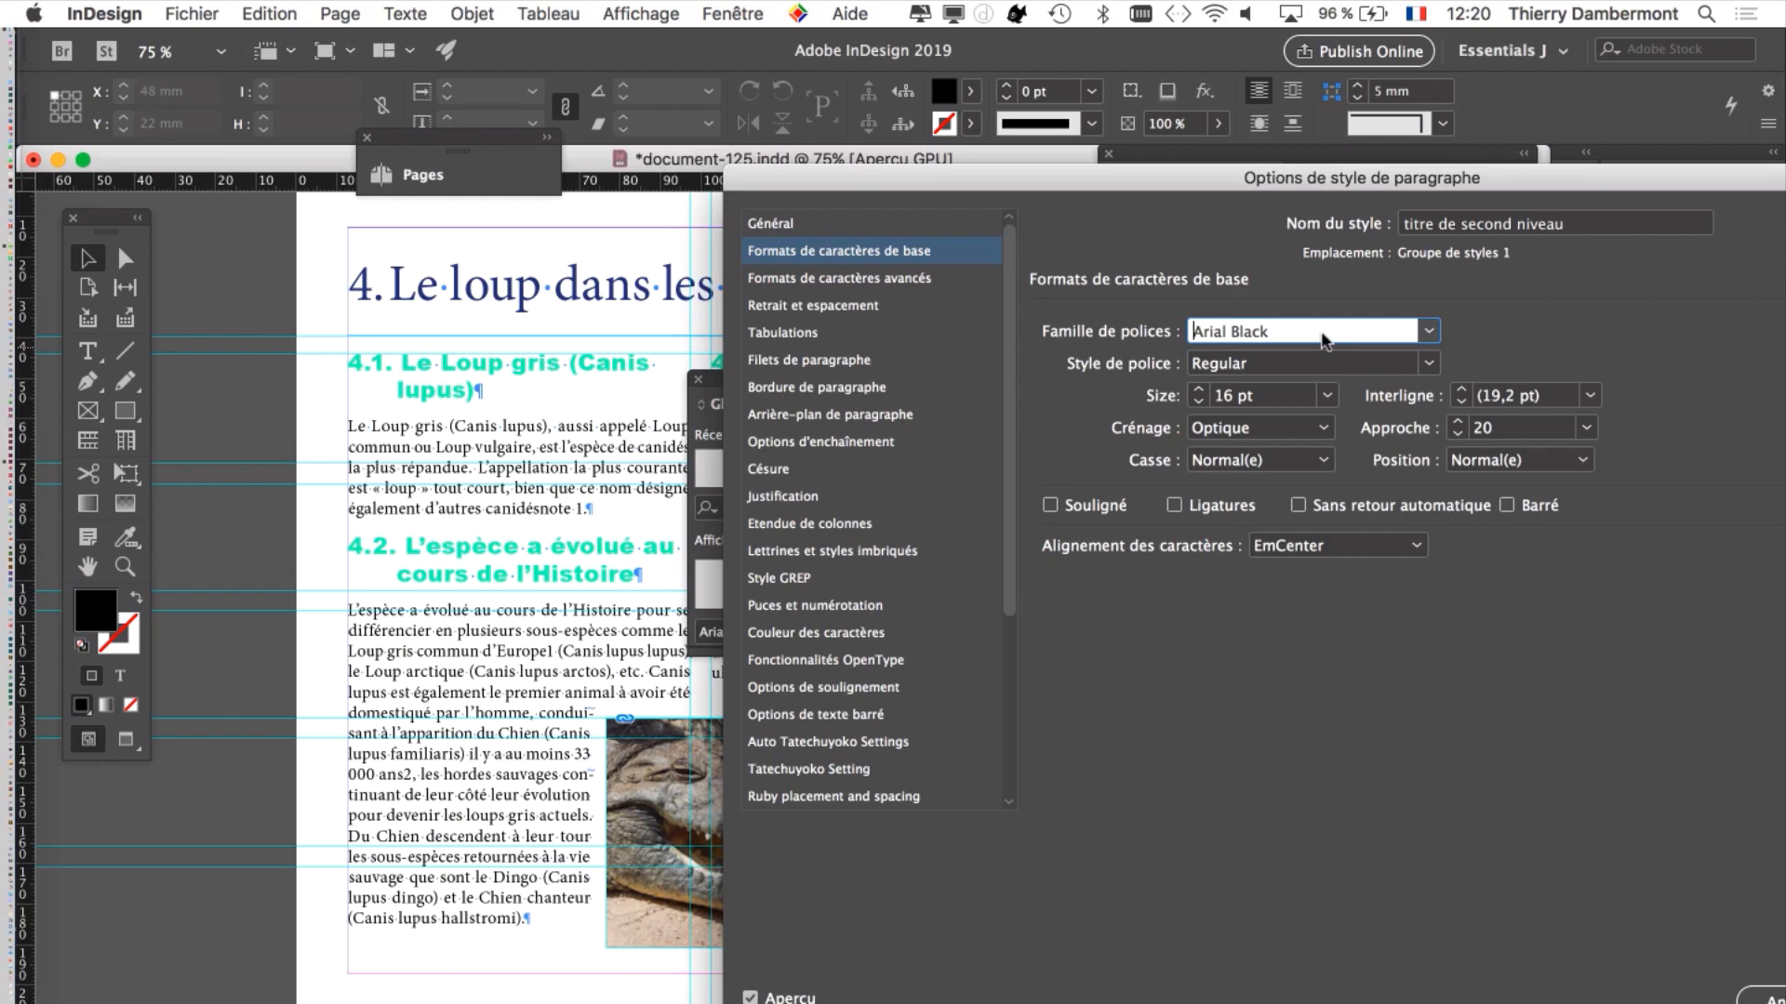
{"action": "type", "text": "BlairMdITC TT"}
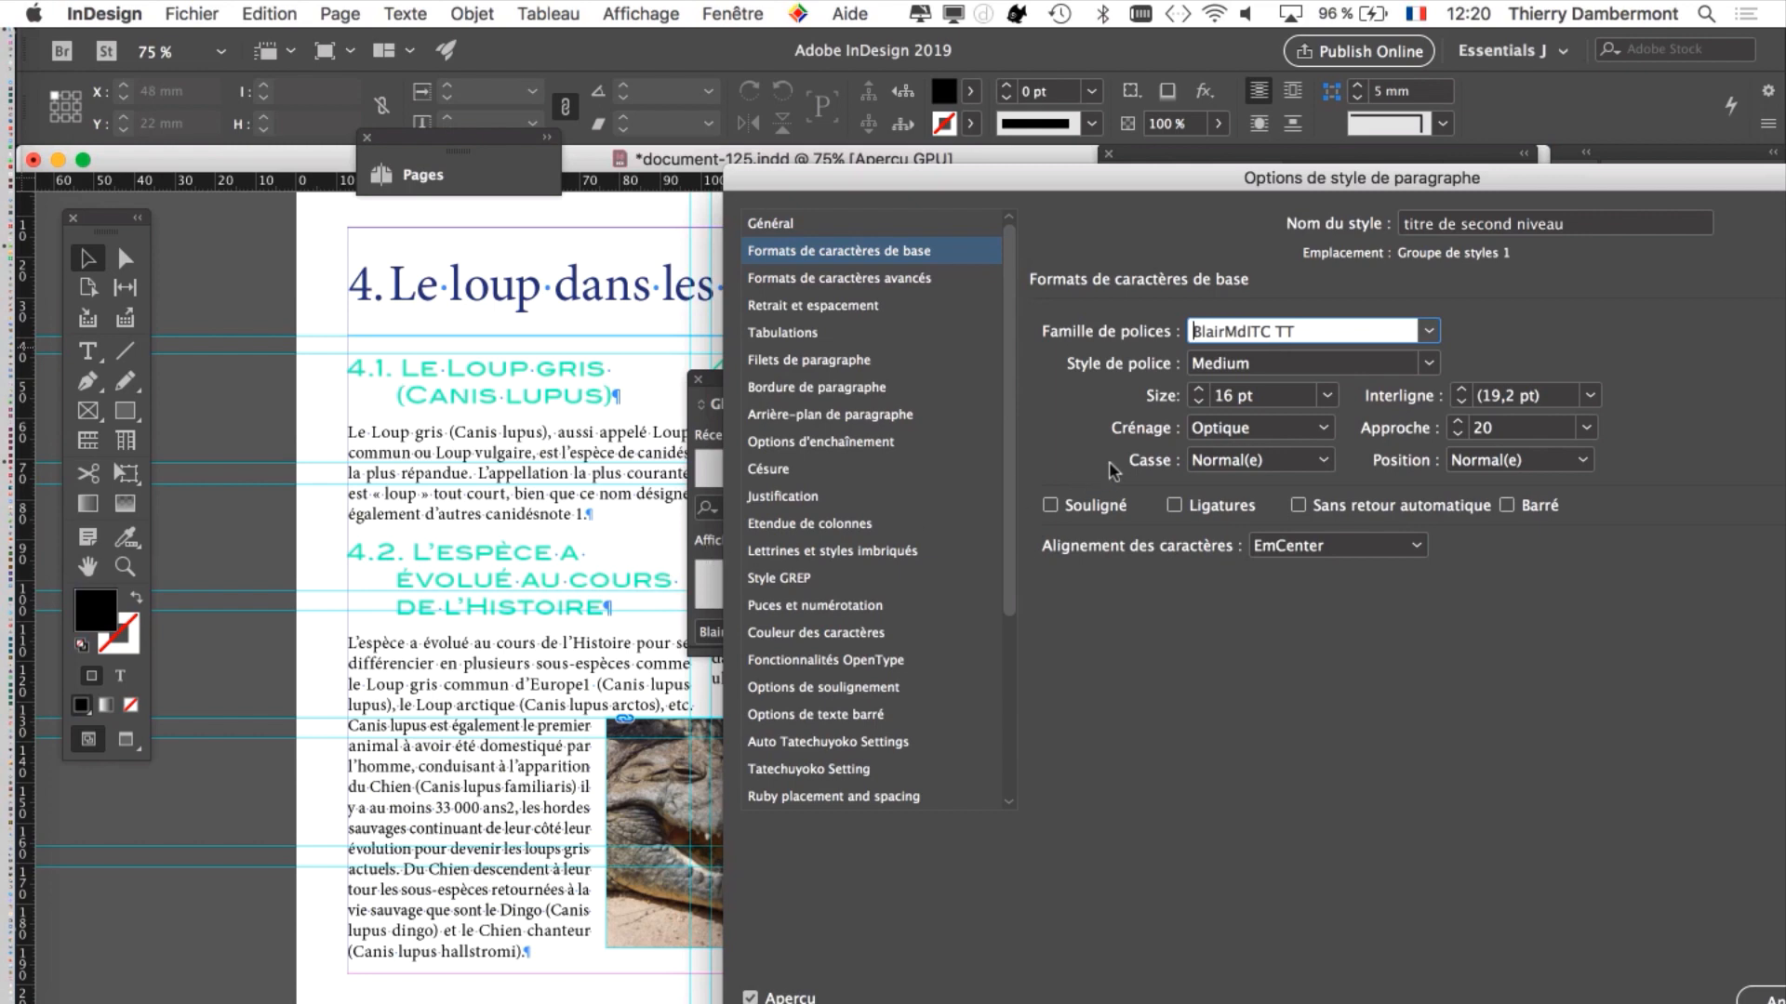
Step: Try Bell Gothic Std and Arial Black as the heading font and return to Bell Gothic Std
{"action": "left_click", "coordinate": [1299, 335]}
{"action": "type", "text": "Bell Gothic Std"}
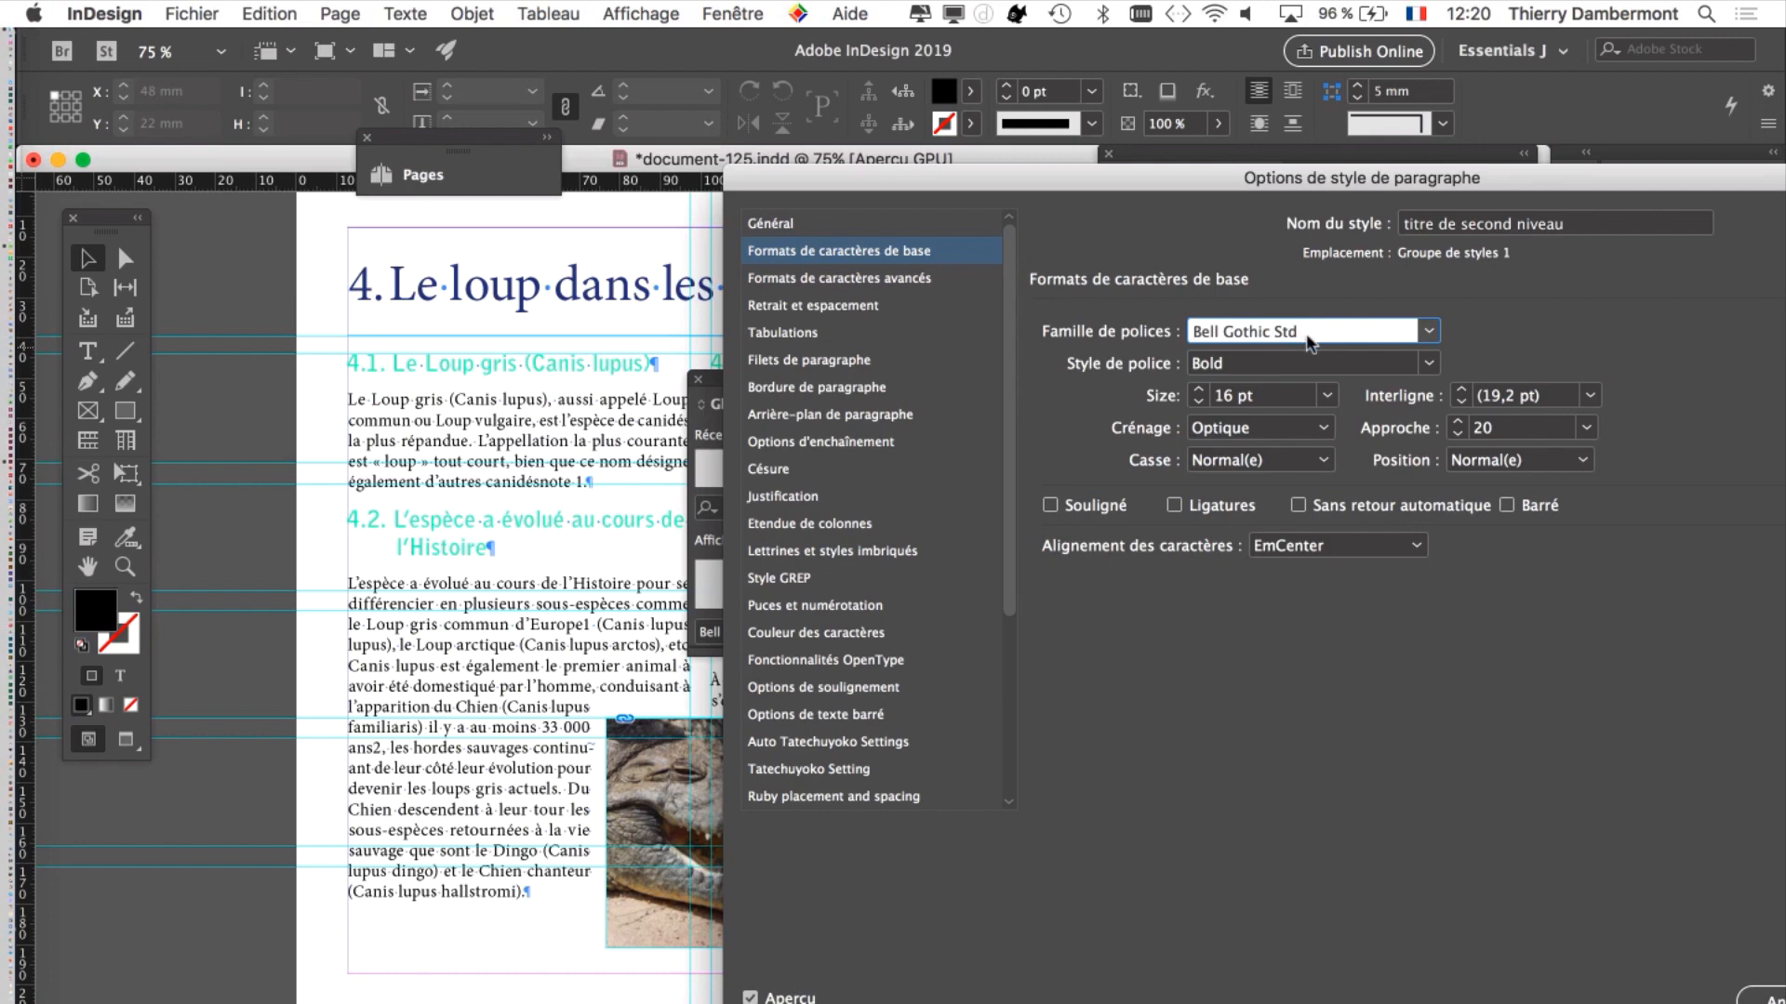
{"action": "key", "text": "Down"}
{"action": "type", "text": "Arial Black"}
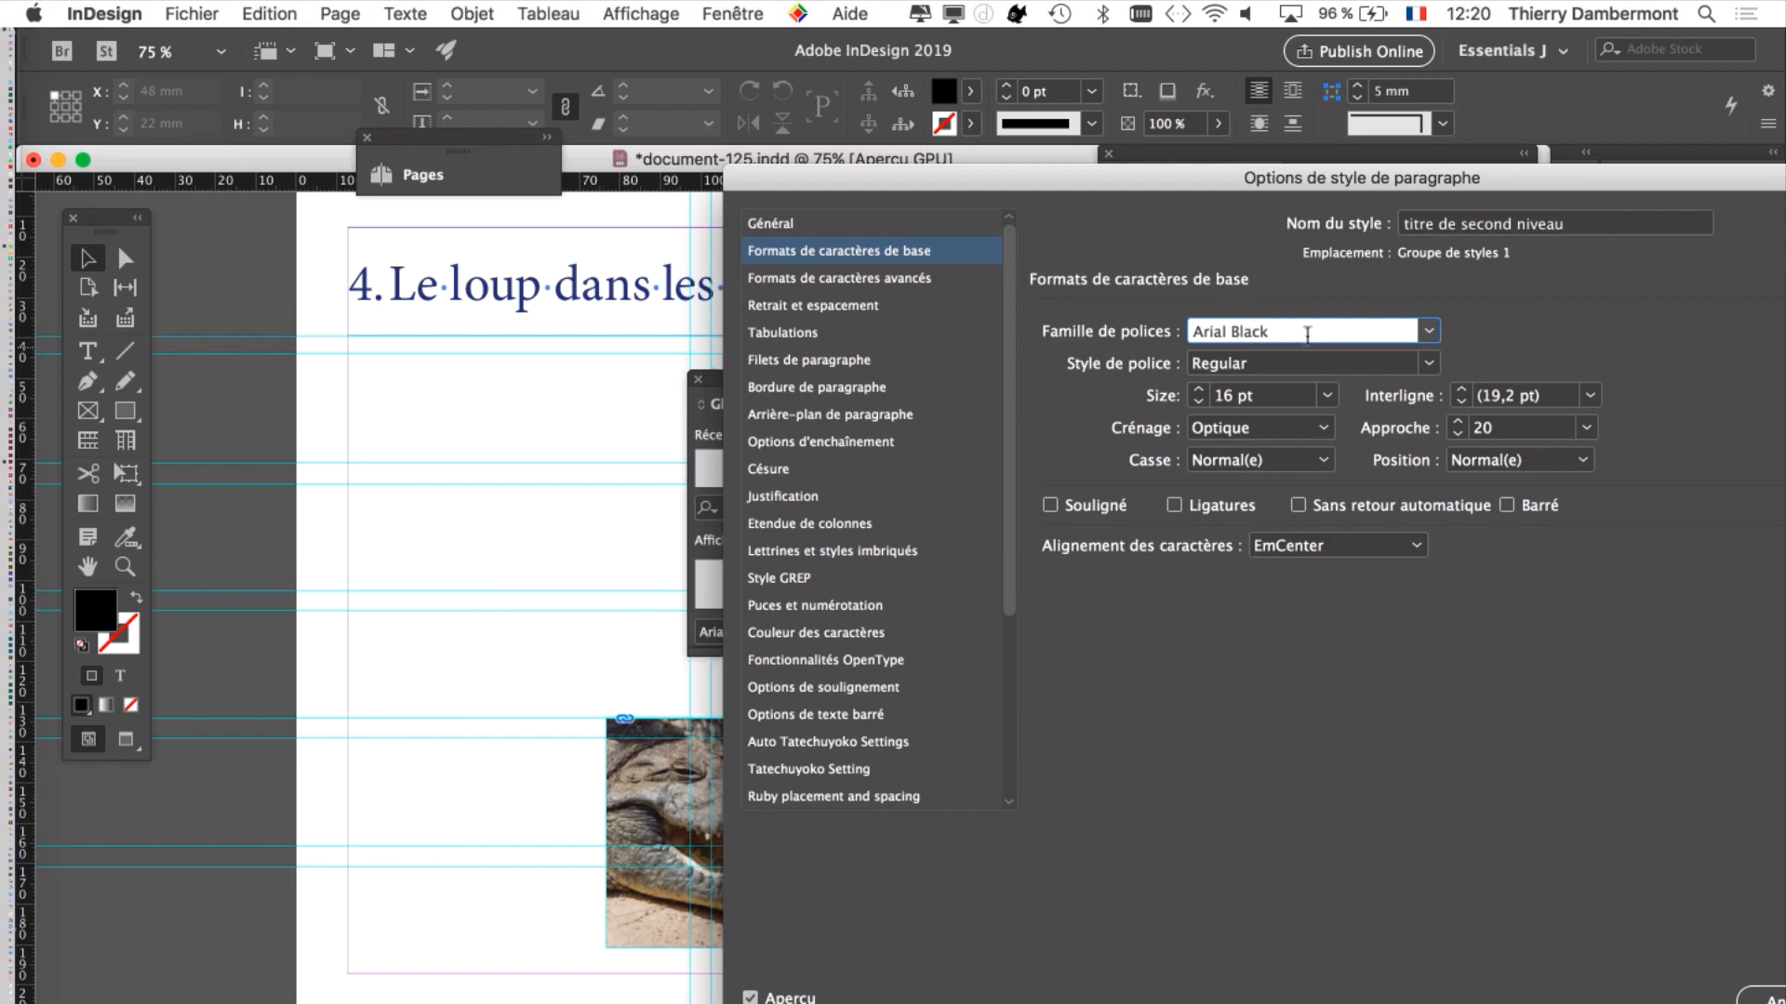
{"action": "key", "text": "super+z"}
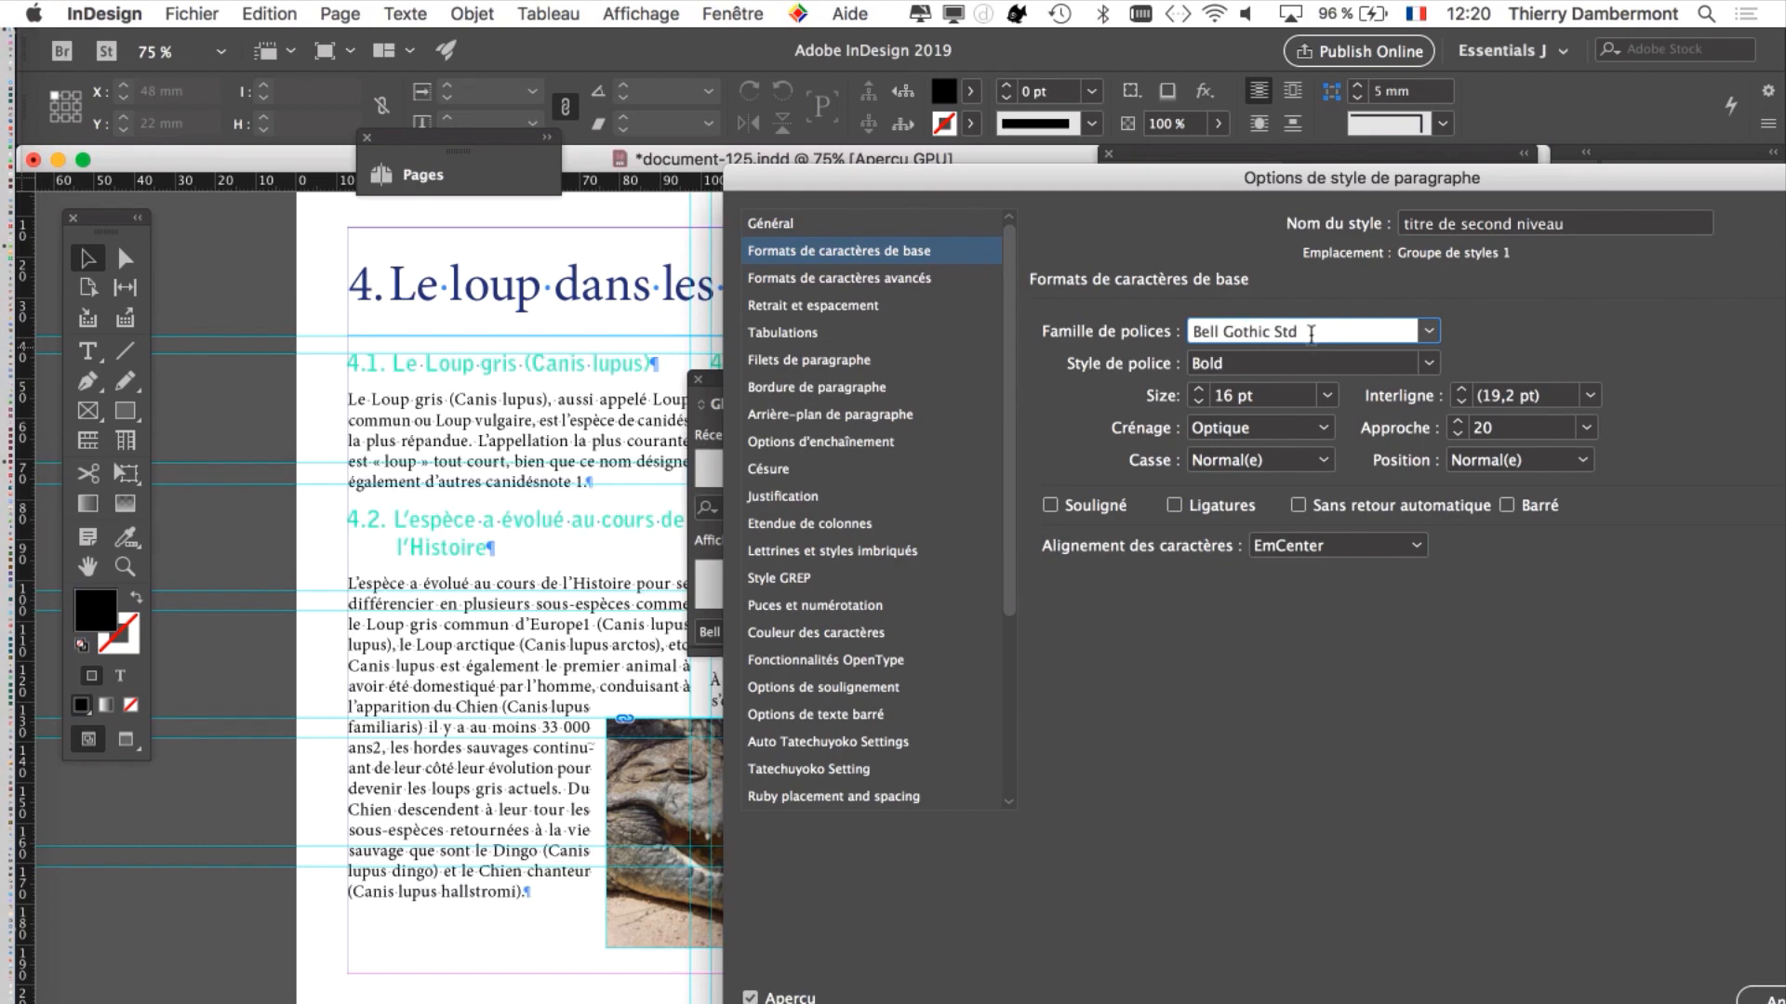
Step: Set the font of the titre de second niveau style to BlairMdITC TT Medium at 14 pt
{"action": "key", "text": "Down"}
{"action": "key", "text": "Up"}
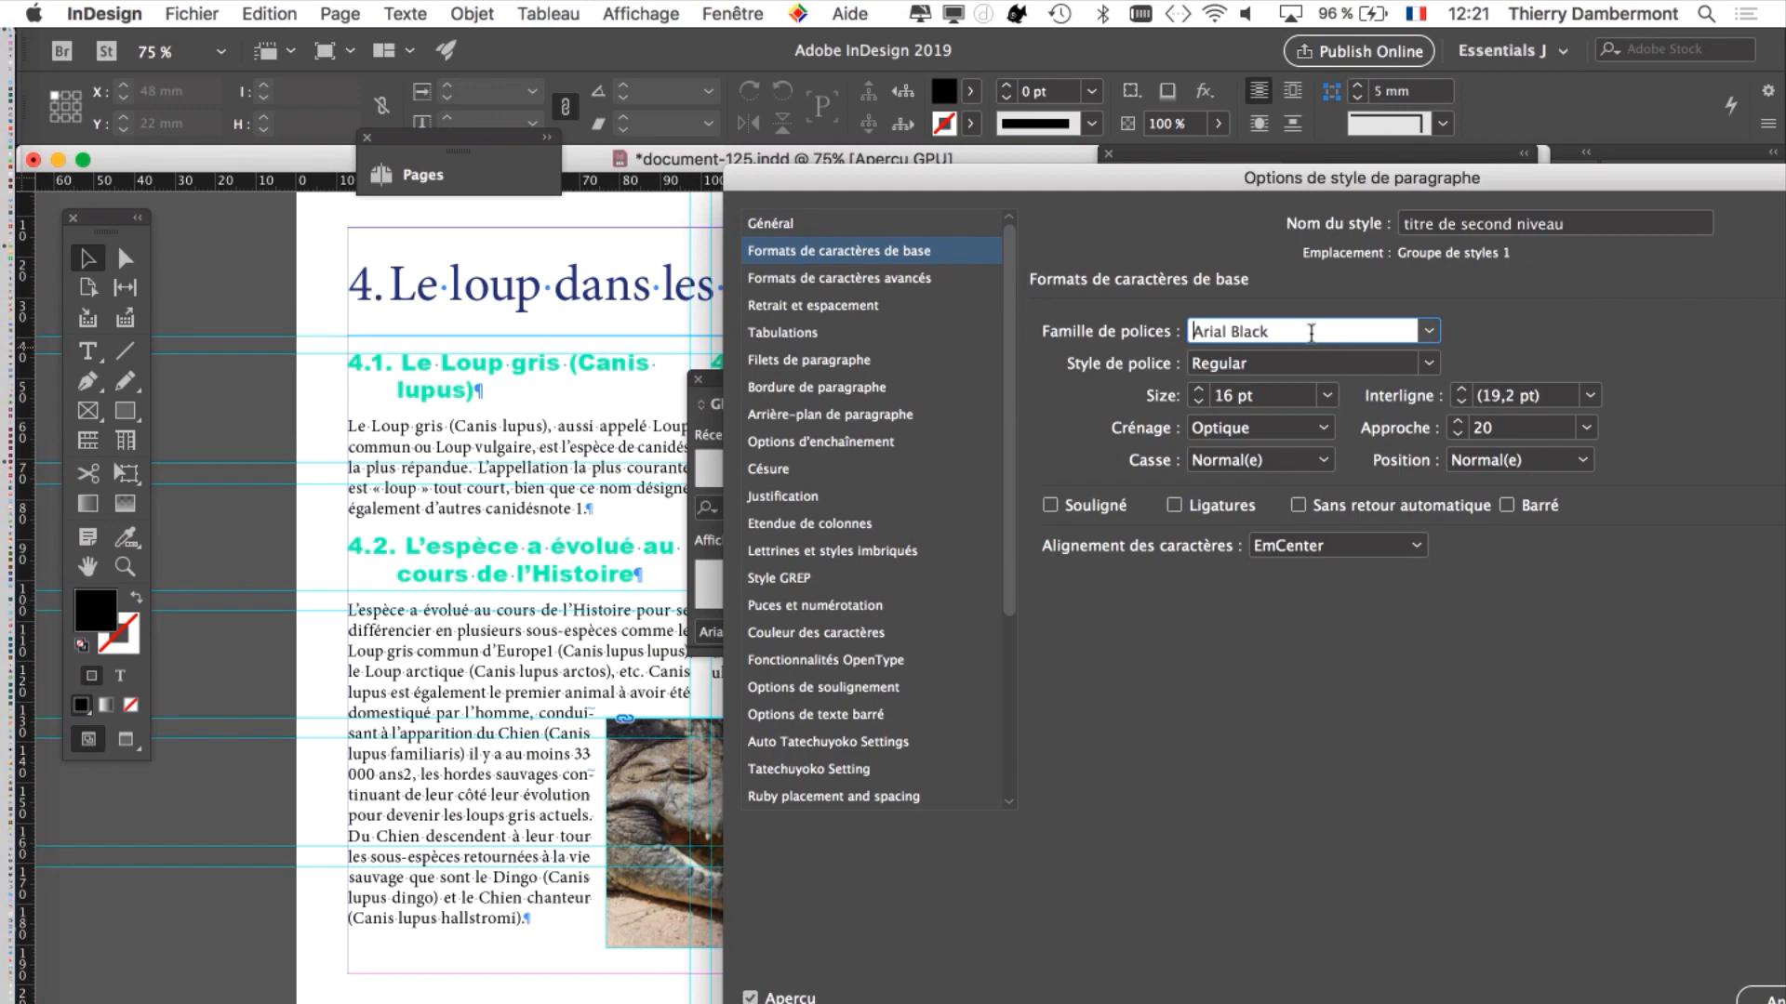
{"action": "key", "text": "Up"}
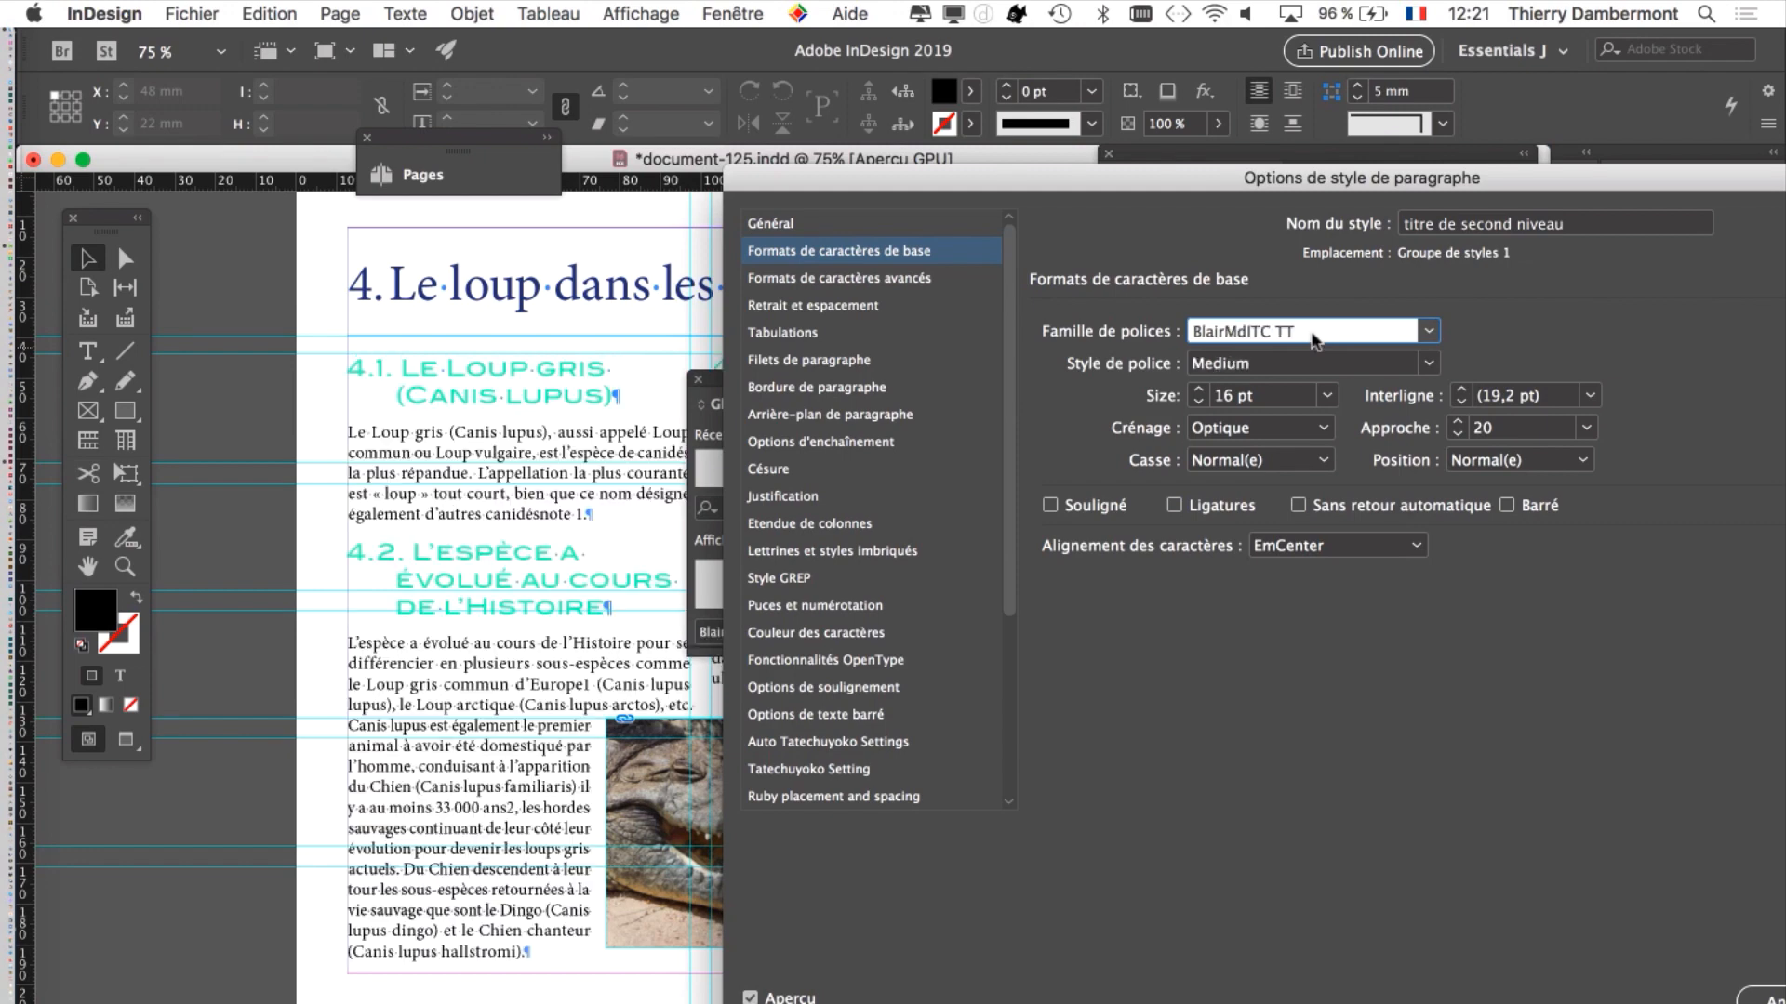
{"action": "key", "text": "Up"}
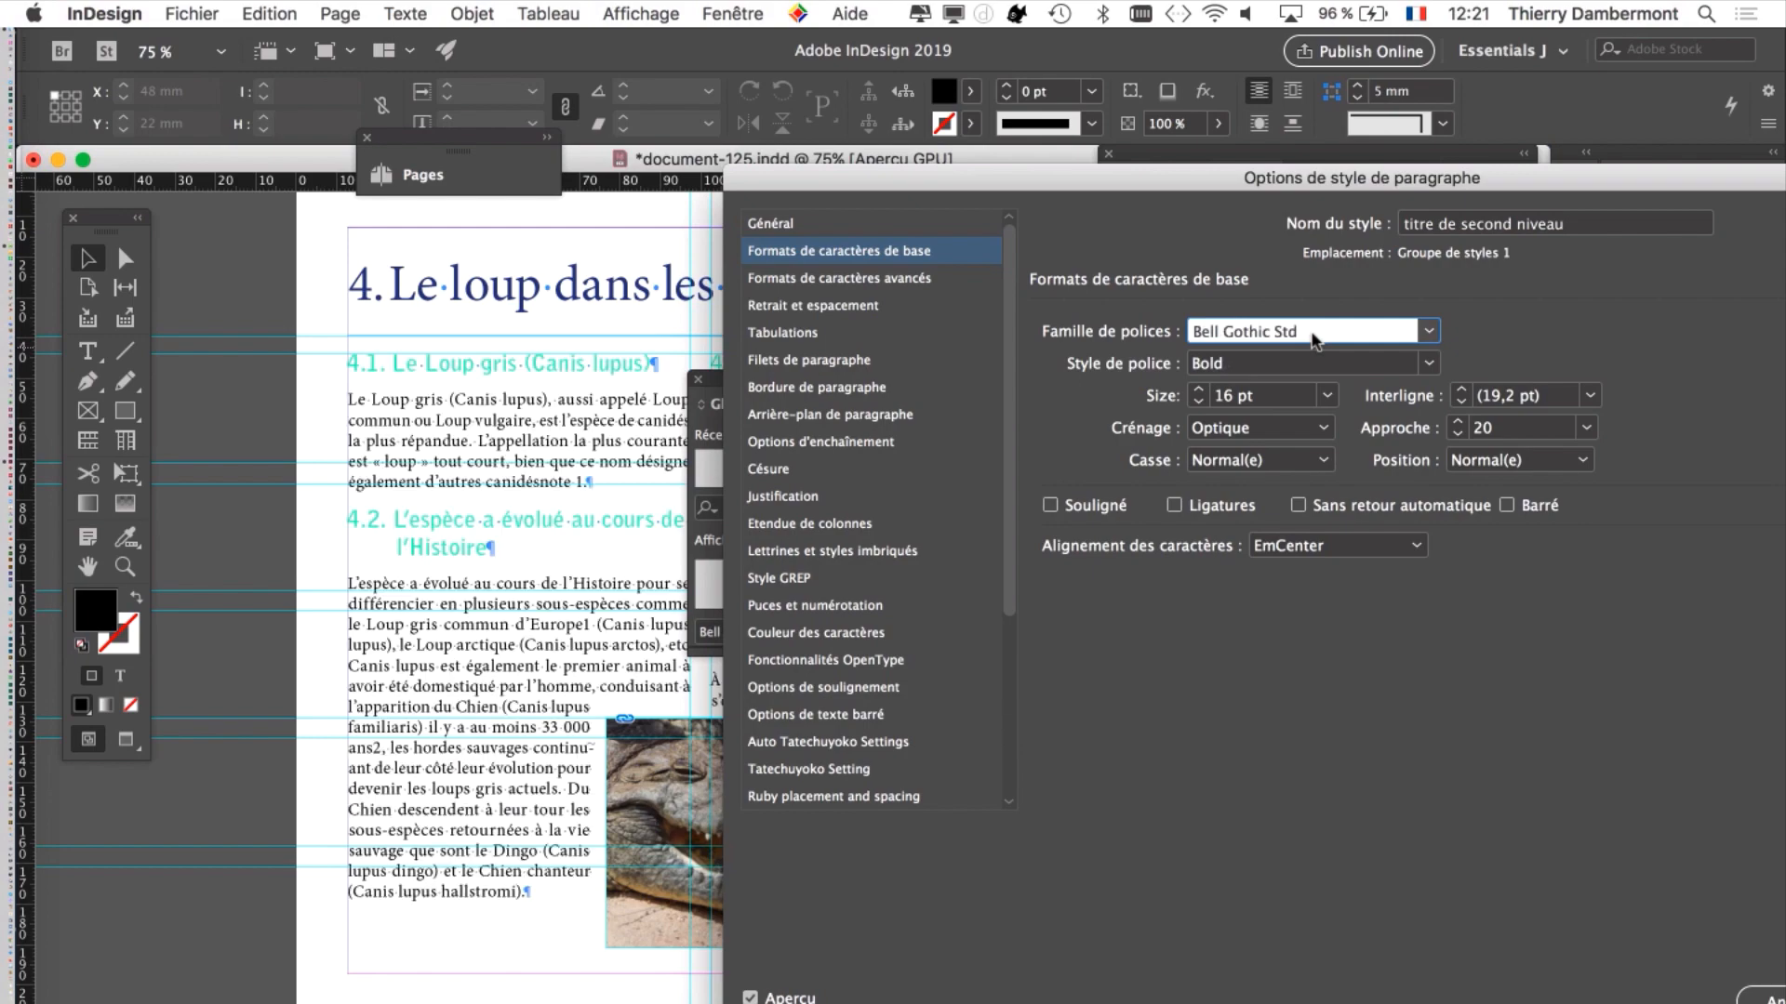
{"action": "key", "text": "Down"}
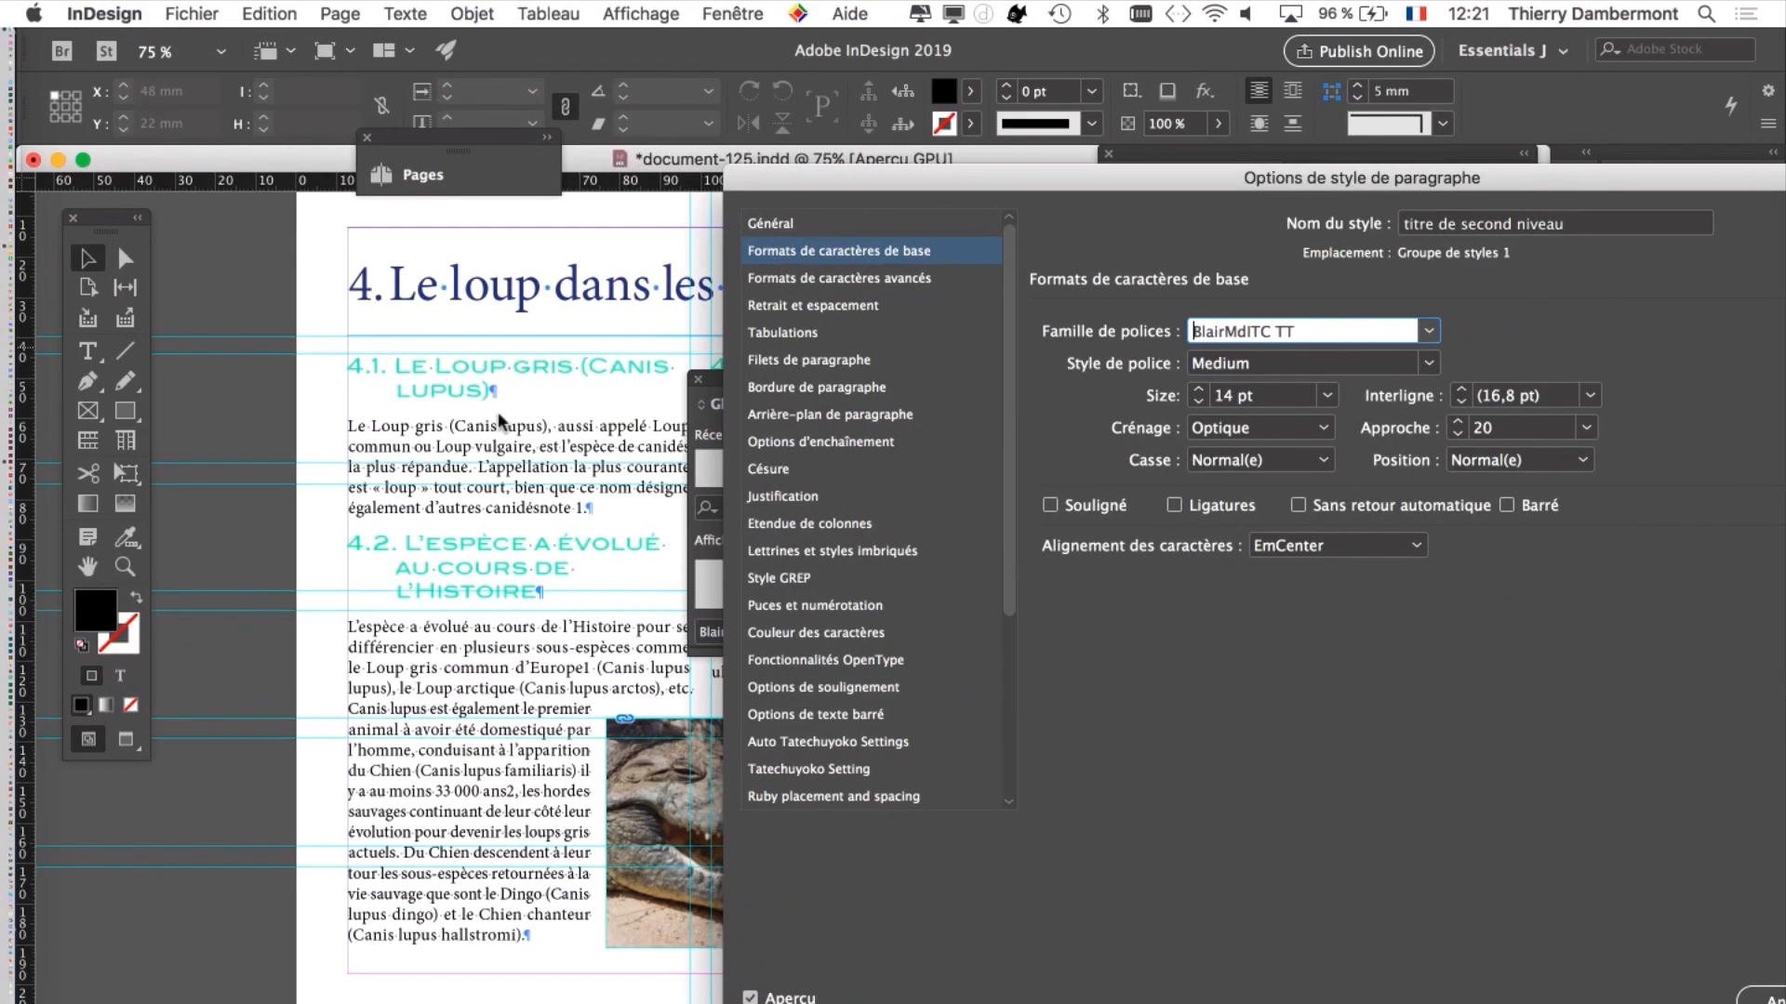
Step: Check the style's hyphenation settings, then close its options and look over the restyled headings on page 20
{"action": "left_click_drag", "start_coordinate": [886, 186], "coordinate": [1058, 182]}
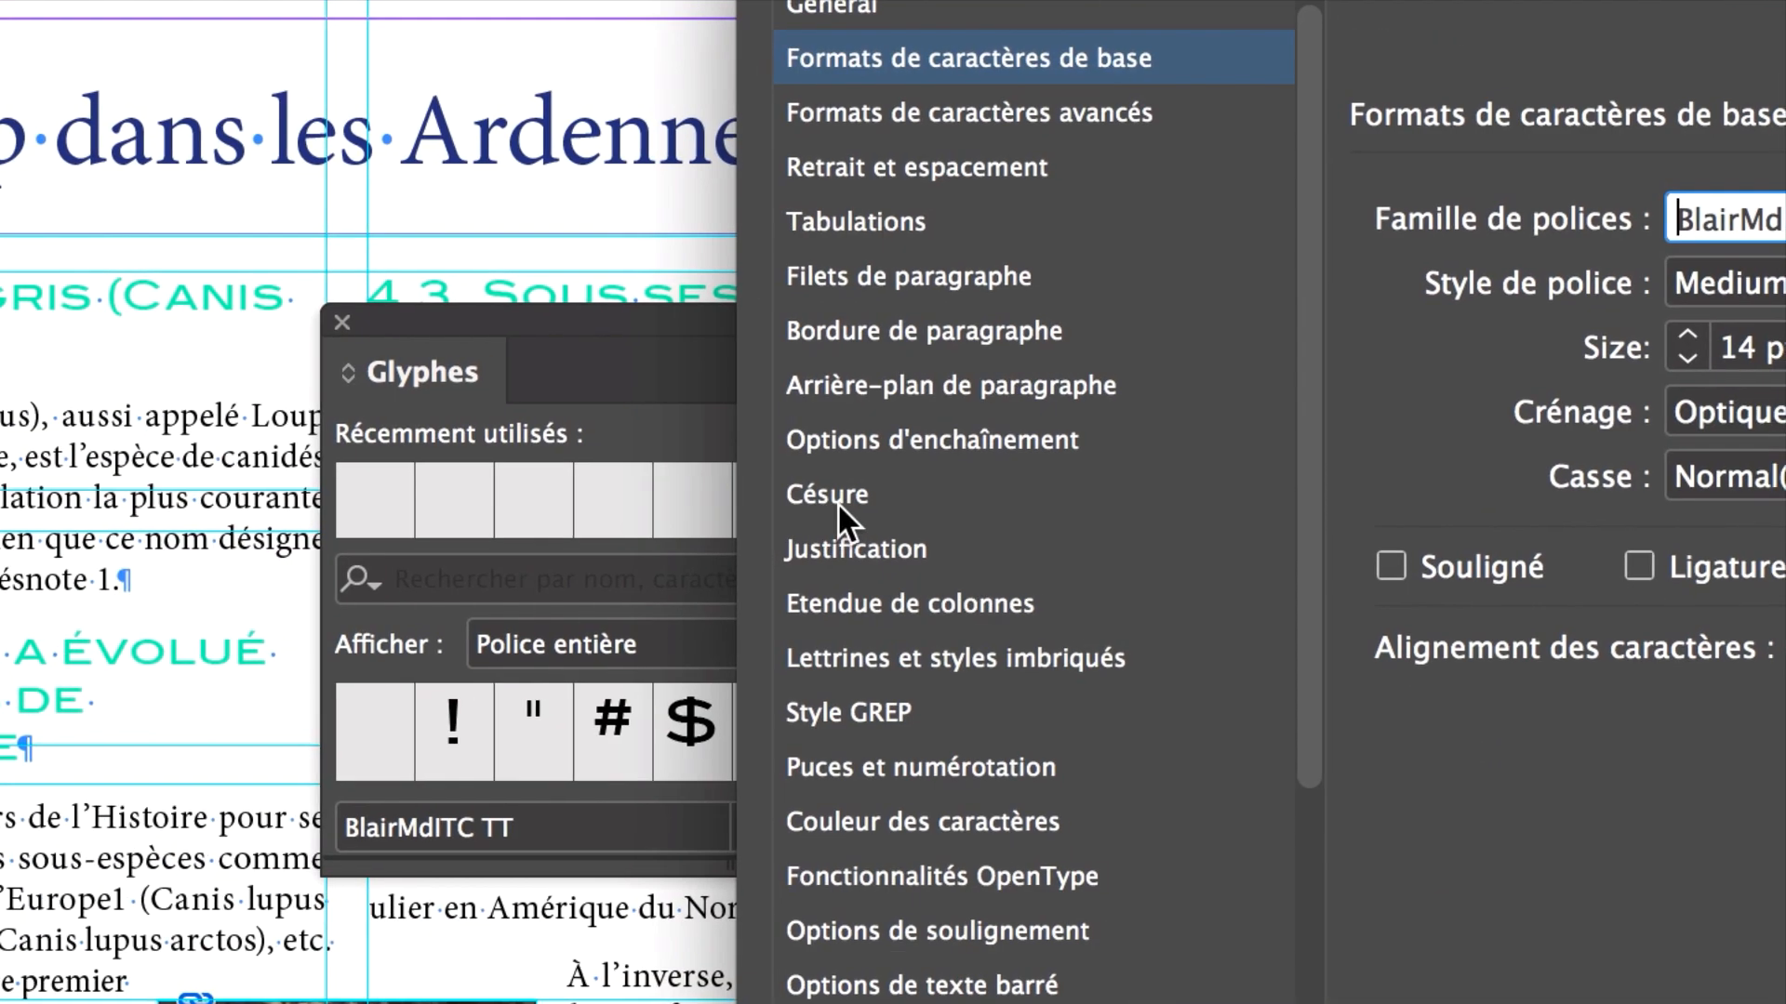
{"action": "left_click", "coordinate": [837, 502]}
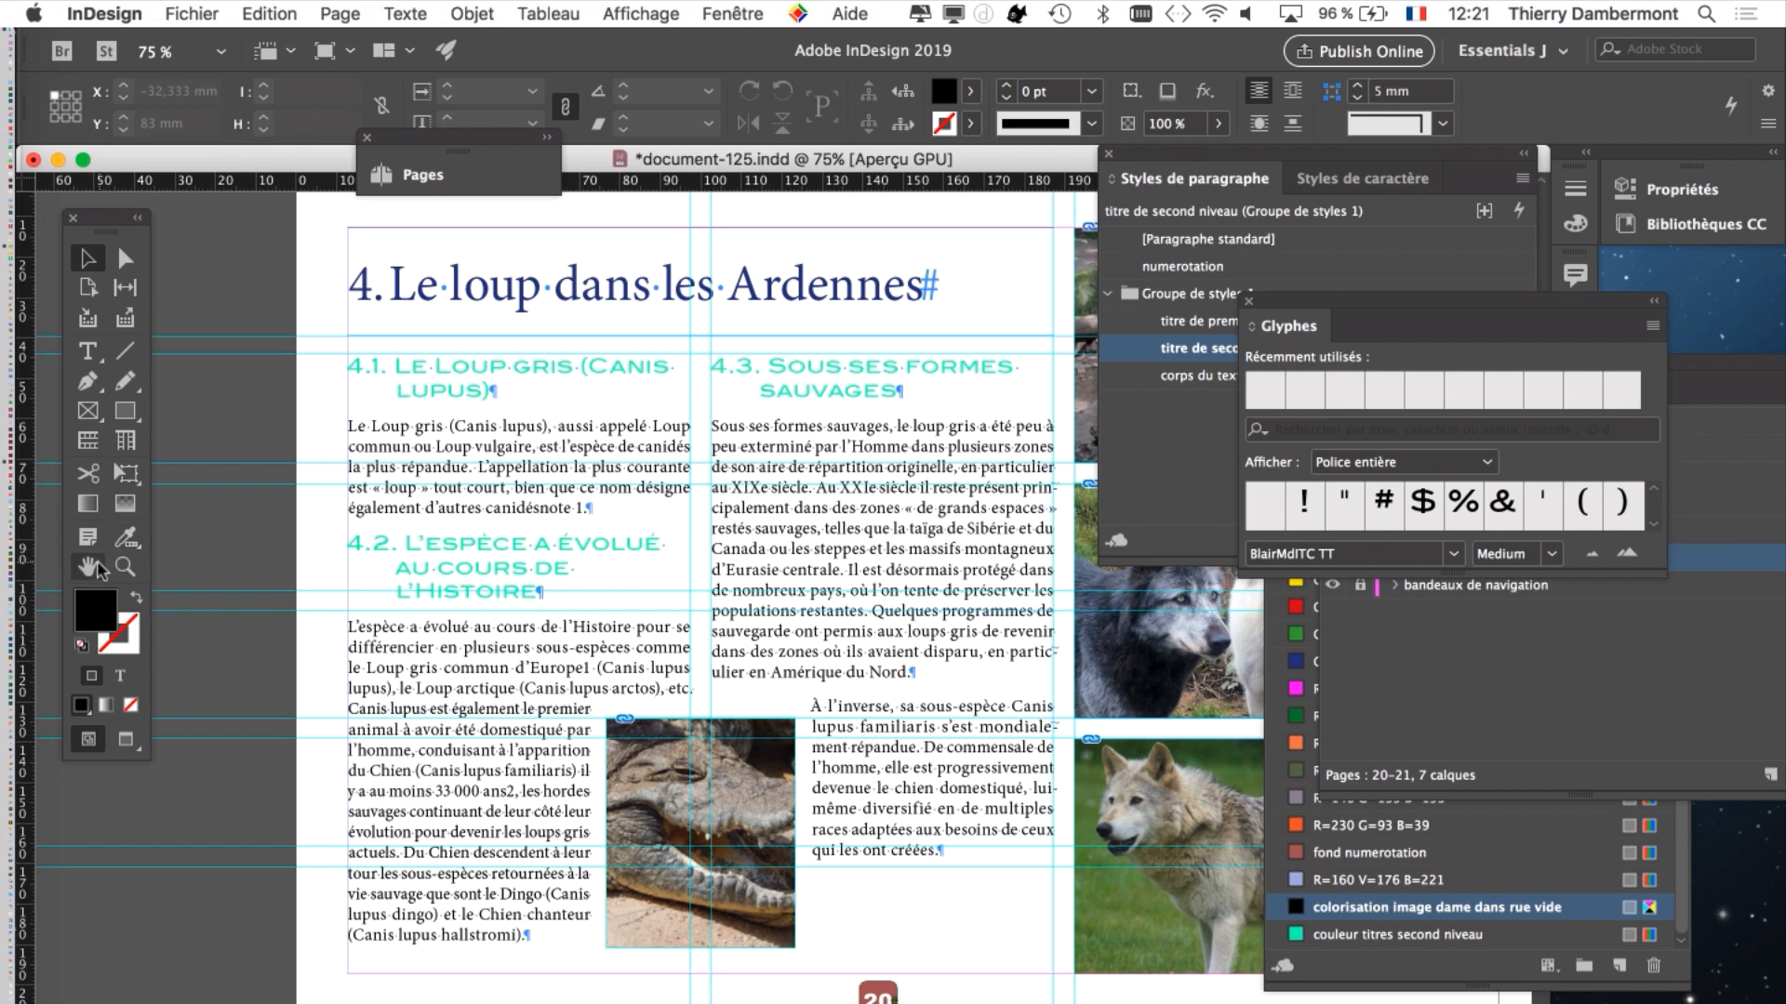
{"action": "left_click", "coordinate": [91, 565]}
{"action": "left_click", "coordinate": [90, 262]}
{"action": "left_click_drag", "start_coordinate": [884, 566], "coordinate": [790, 560]}
{"action": "scroll", "coordinate": [735, 493], "scroll_direction": "right", "scroll_amount": 4}
{"action": "scroll", "coordinate": [735, 493], "scroll_direction": "down", "scroll_amount": 2}
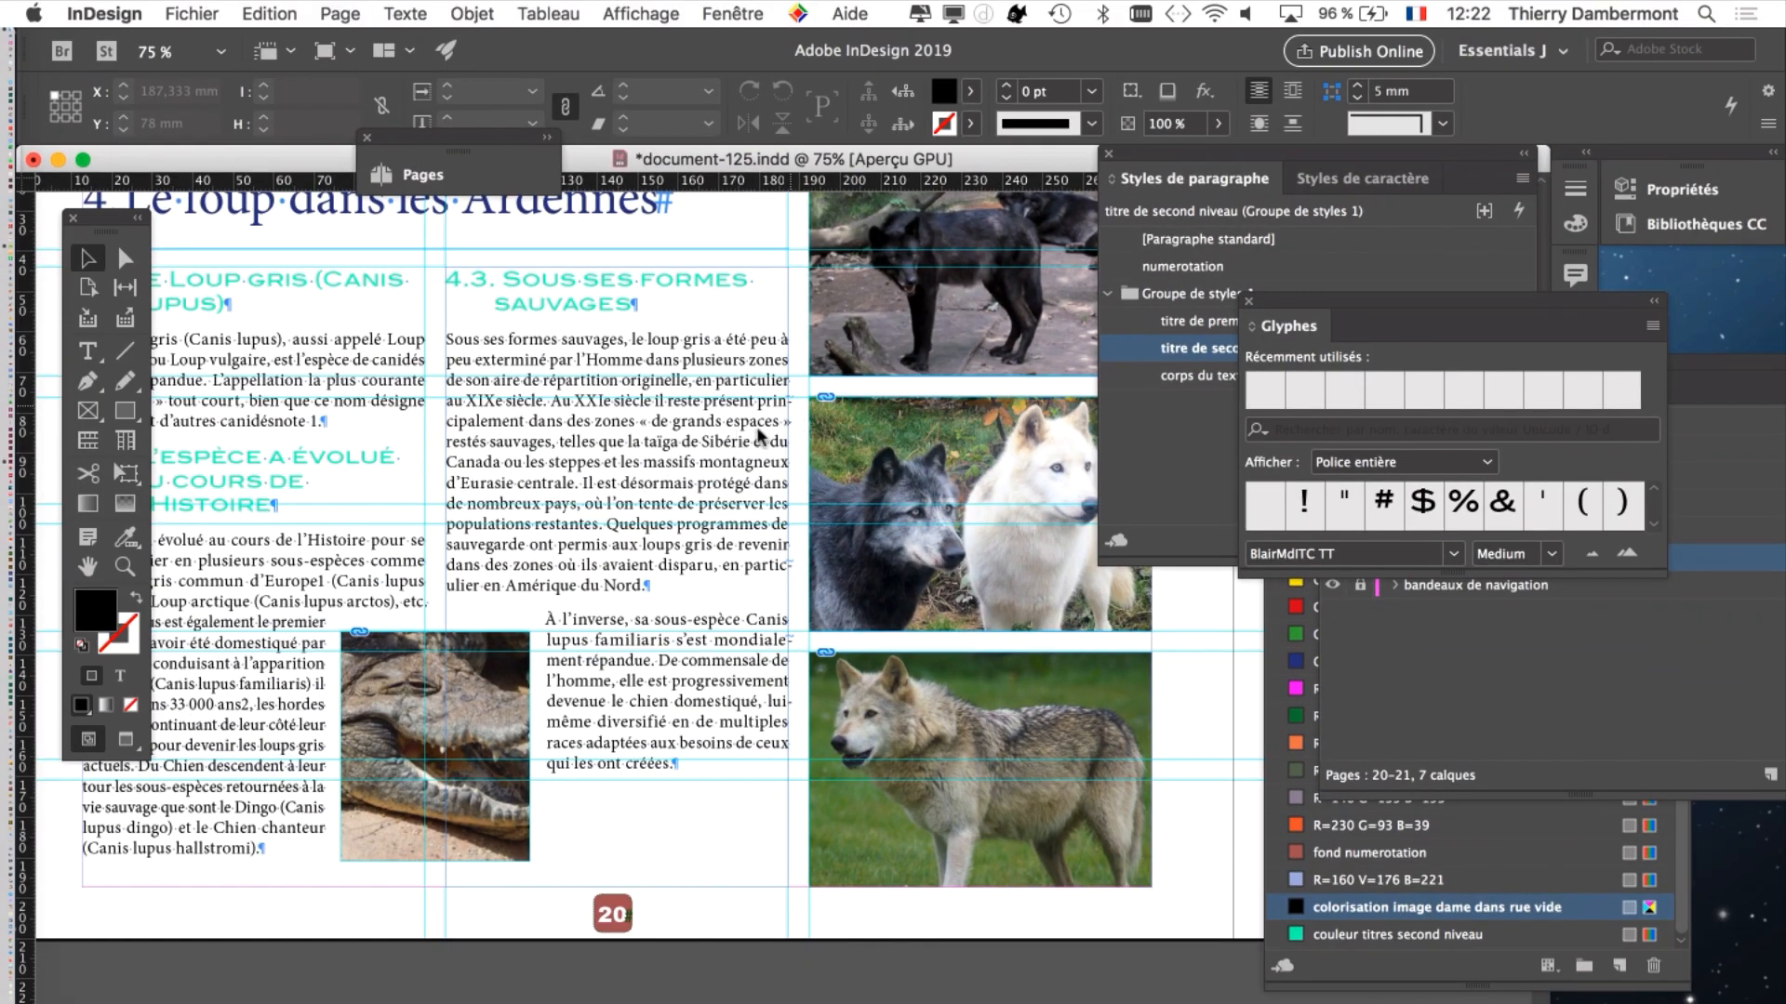
{"action": "scroll", "coordinate": [794, 486], "scroll_direction": "left", "scroll_amount": 4}
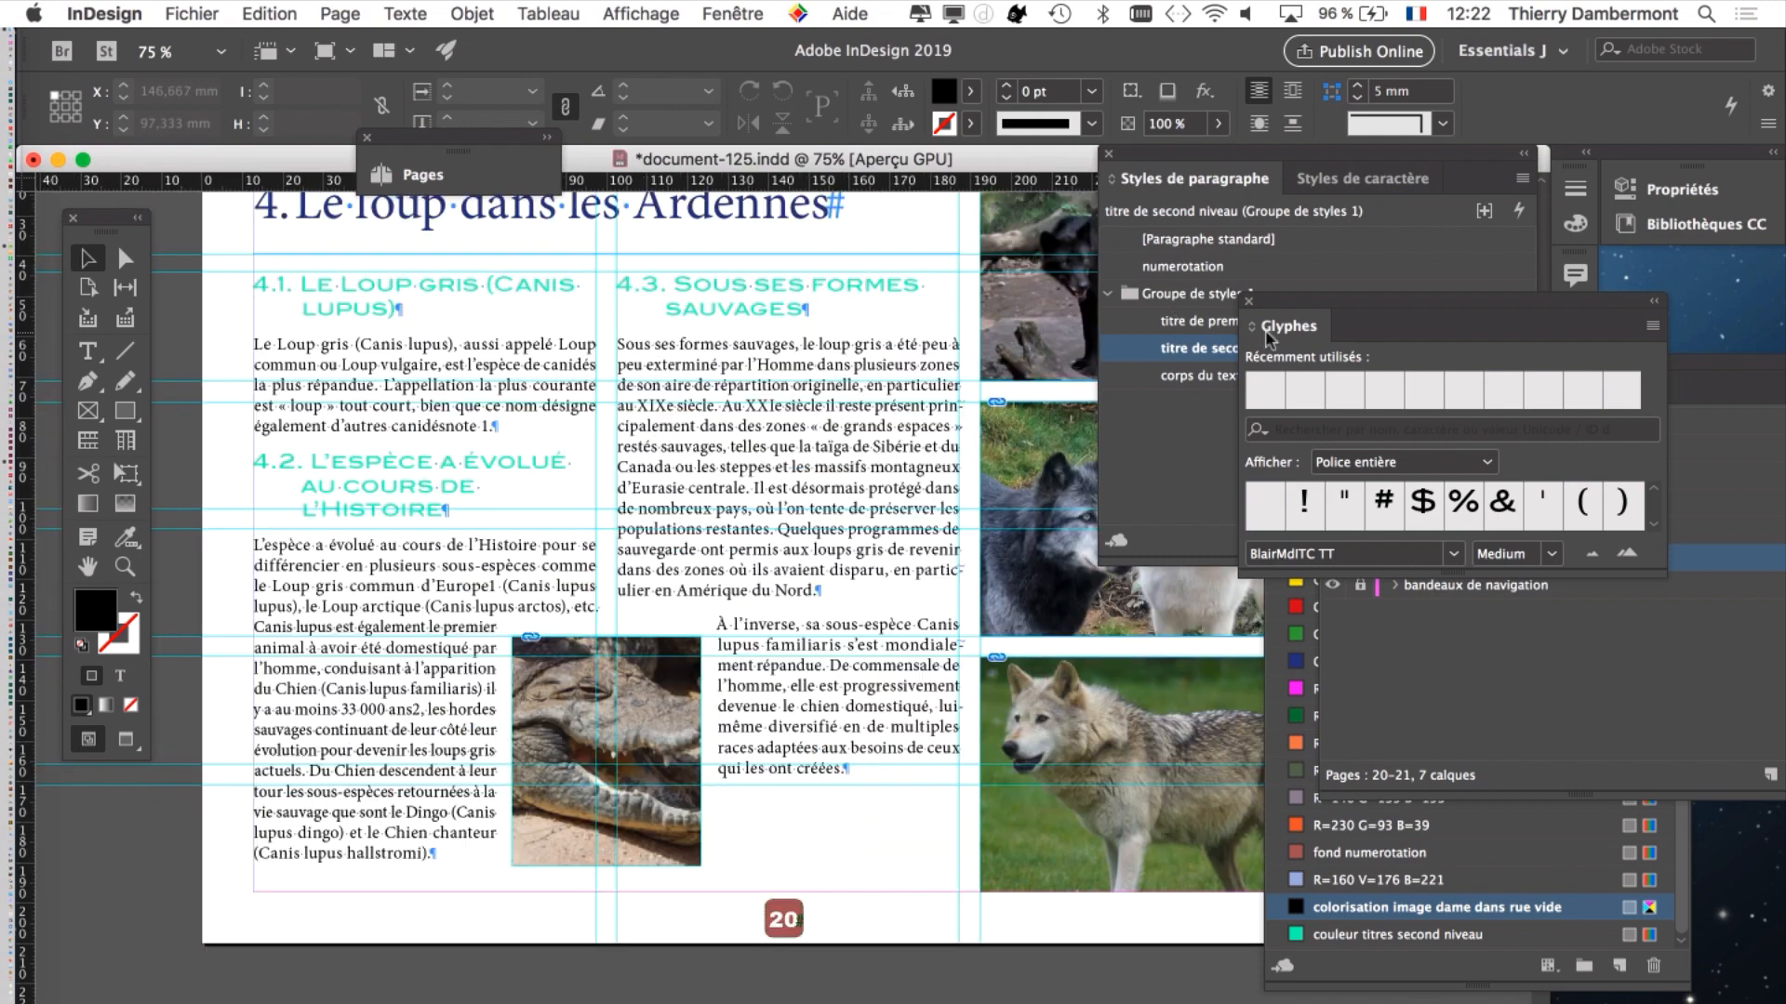
Step: Clear the paragraph styles, glyphs and layers palettes off the workspace and bring the Nuancier over the page
{"action": "left_click_drag", "start_coordinate": [1327, 300], "coordinate": [1408, 333]}
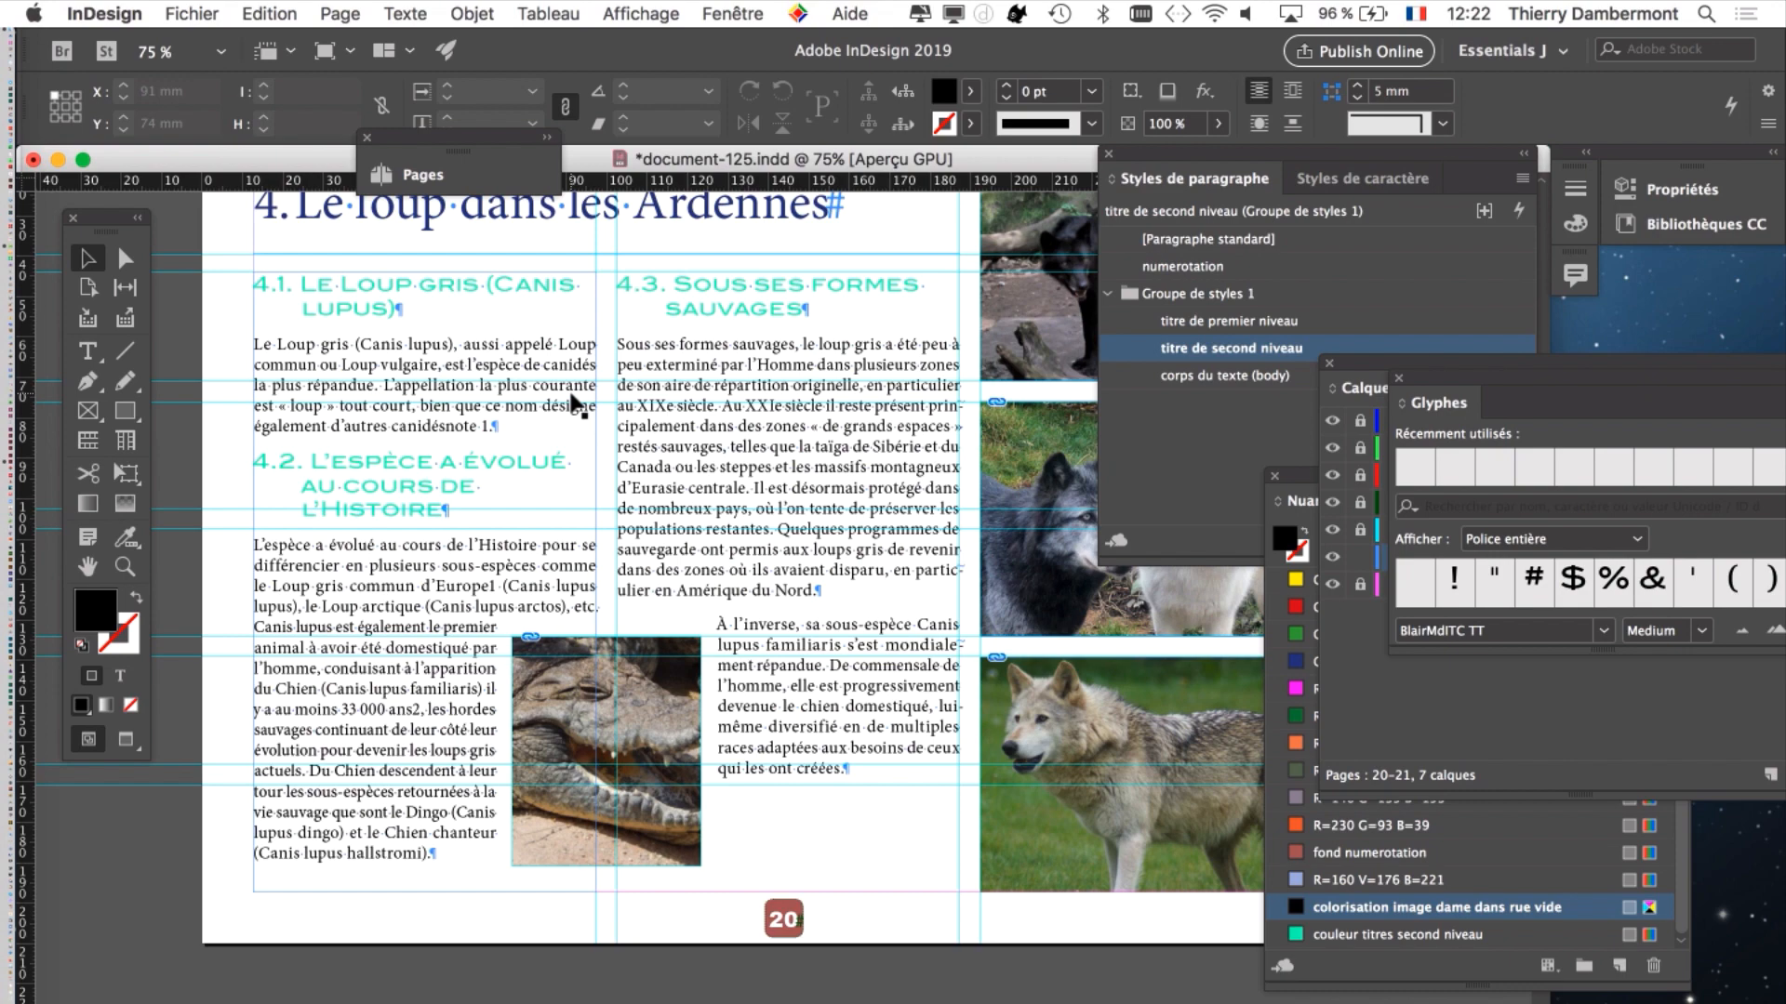
{"action": "left_click", "coordinate": [1380, 615]}
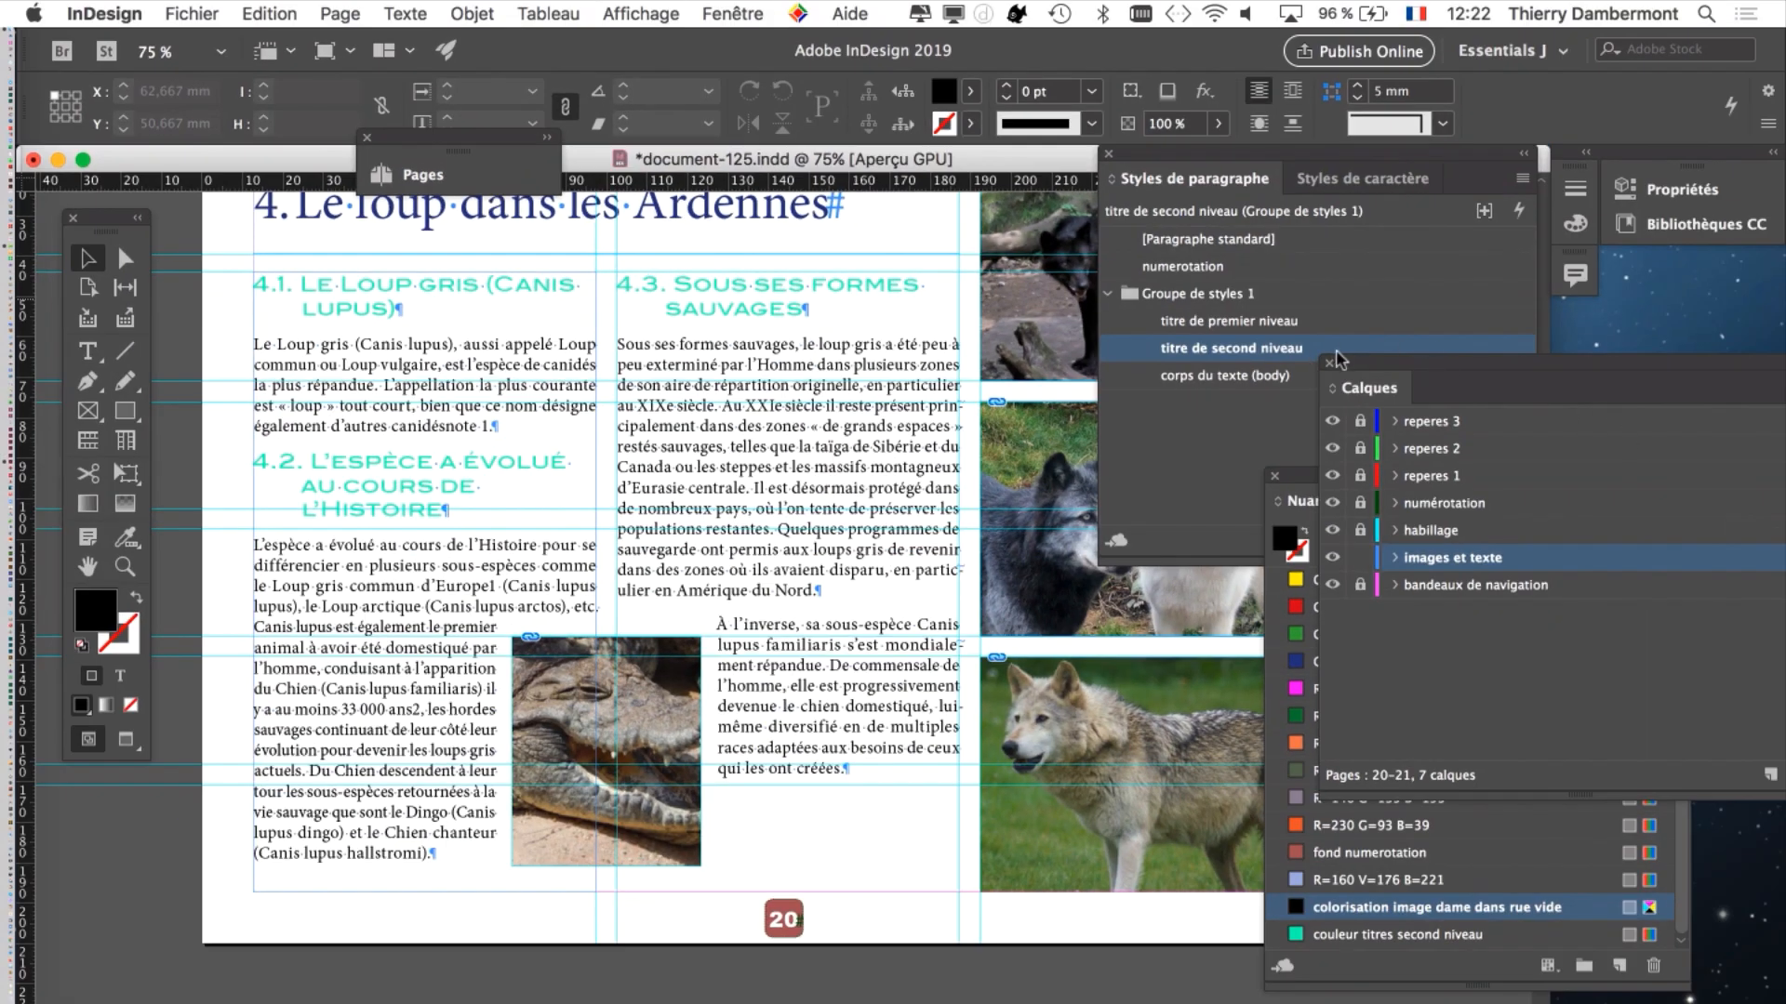
{"action": "left_click", "coordinate": [1107, 154]}
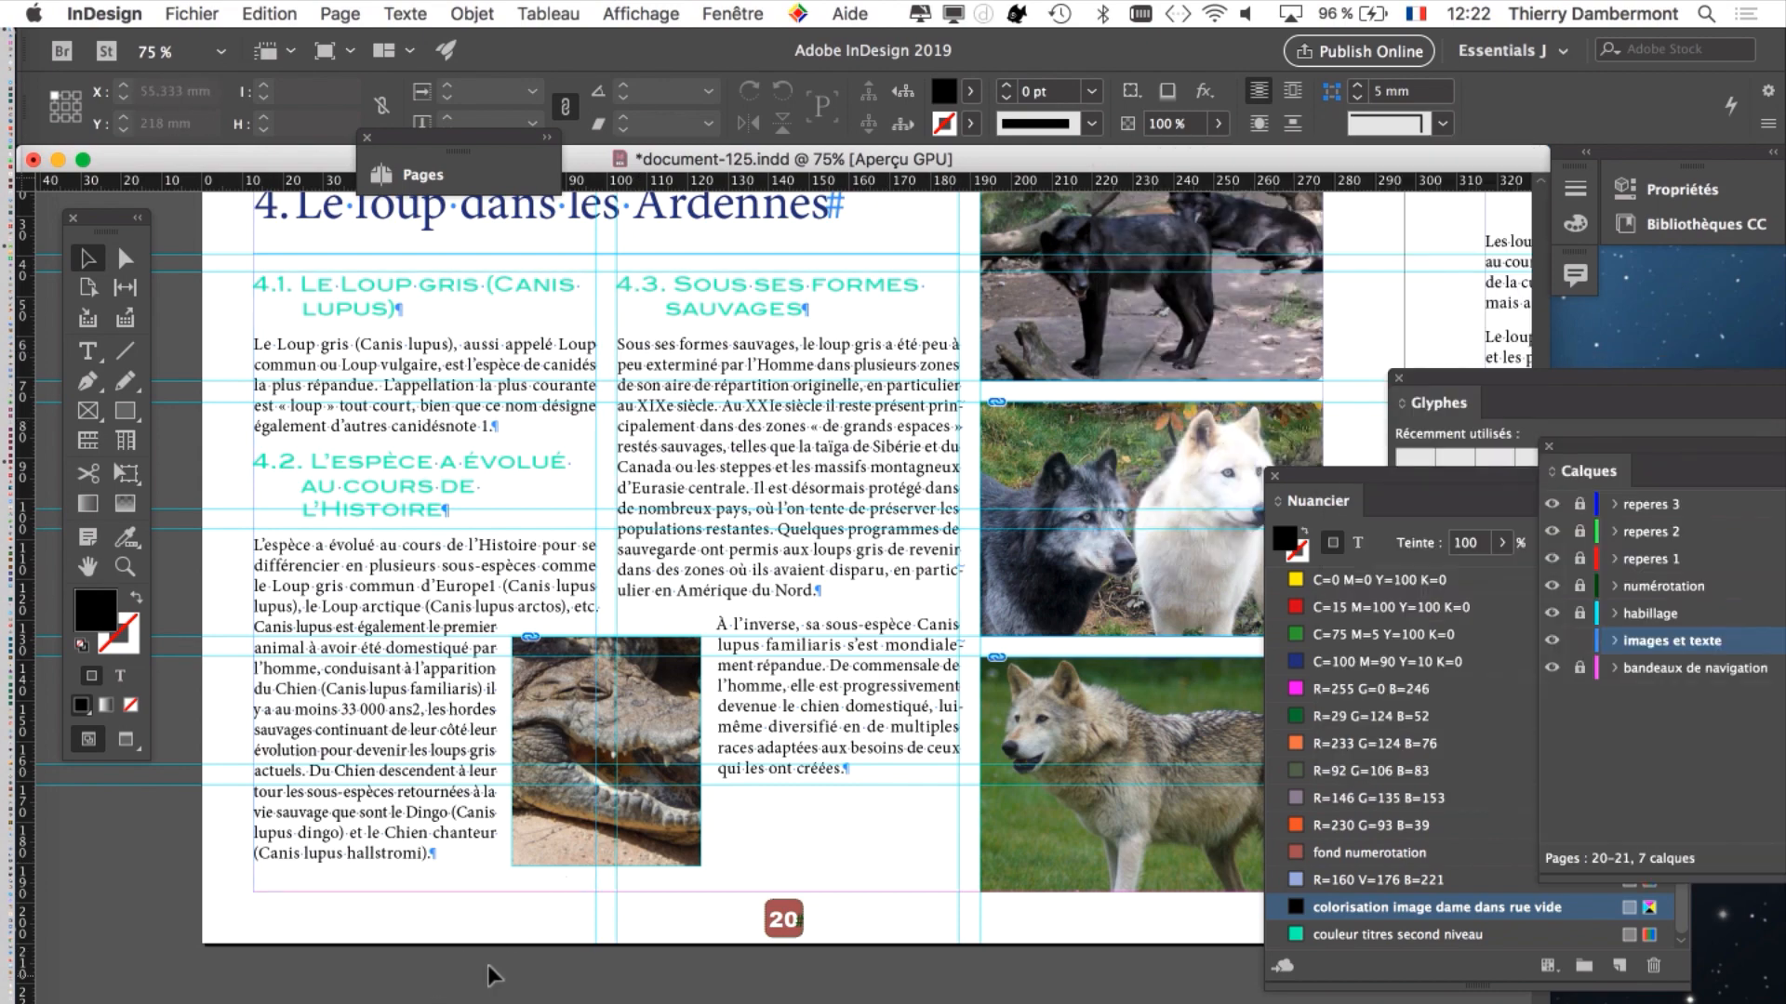
{"action": "left_click_drag", "start_coordinate": [1284, 483], "coordinate": [985, 298]}
{"action": "left_click", "coordinate": [1399, 379]}
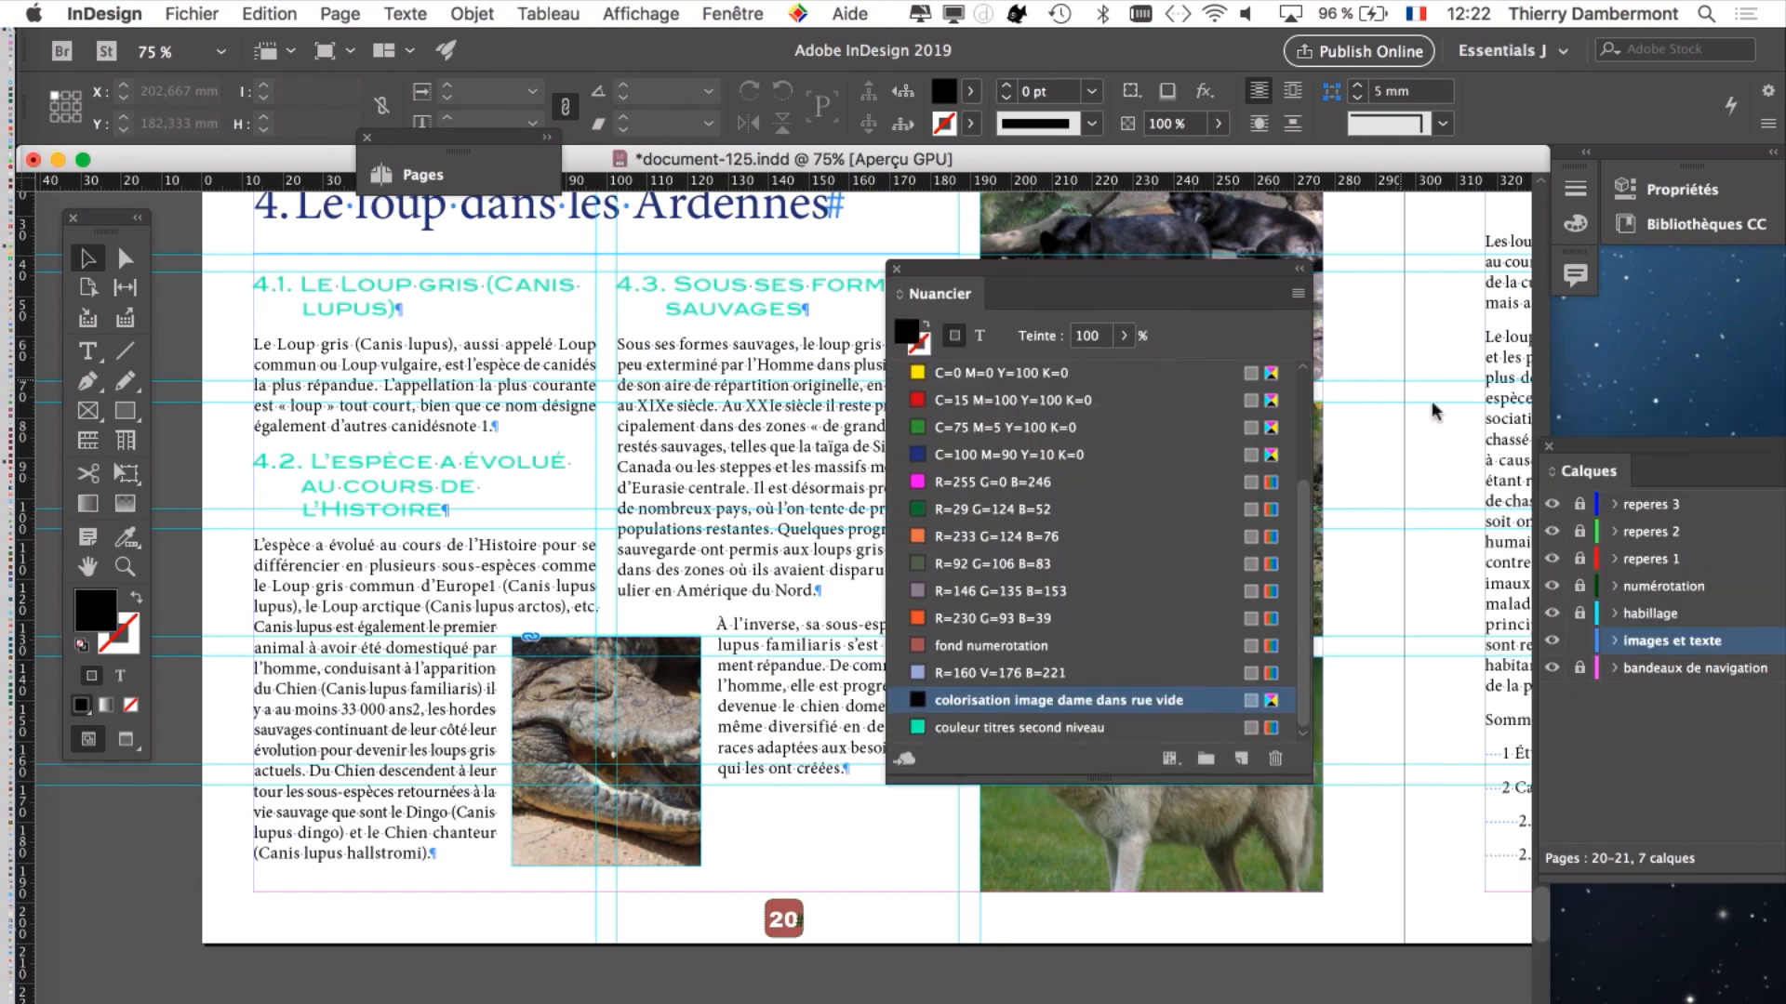
{"action": "left_click", "coordinate": [1549, 447]}
Step: Reposition the Nuancier and enlarge it until the whole list of colour swatches fits
{"action": "left_click", "coordinate": [758, 13]}
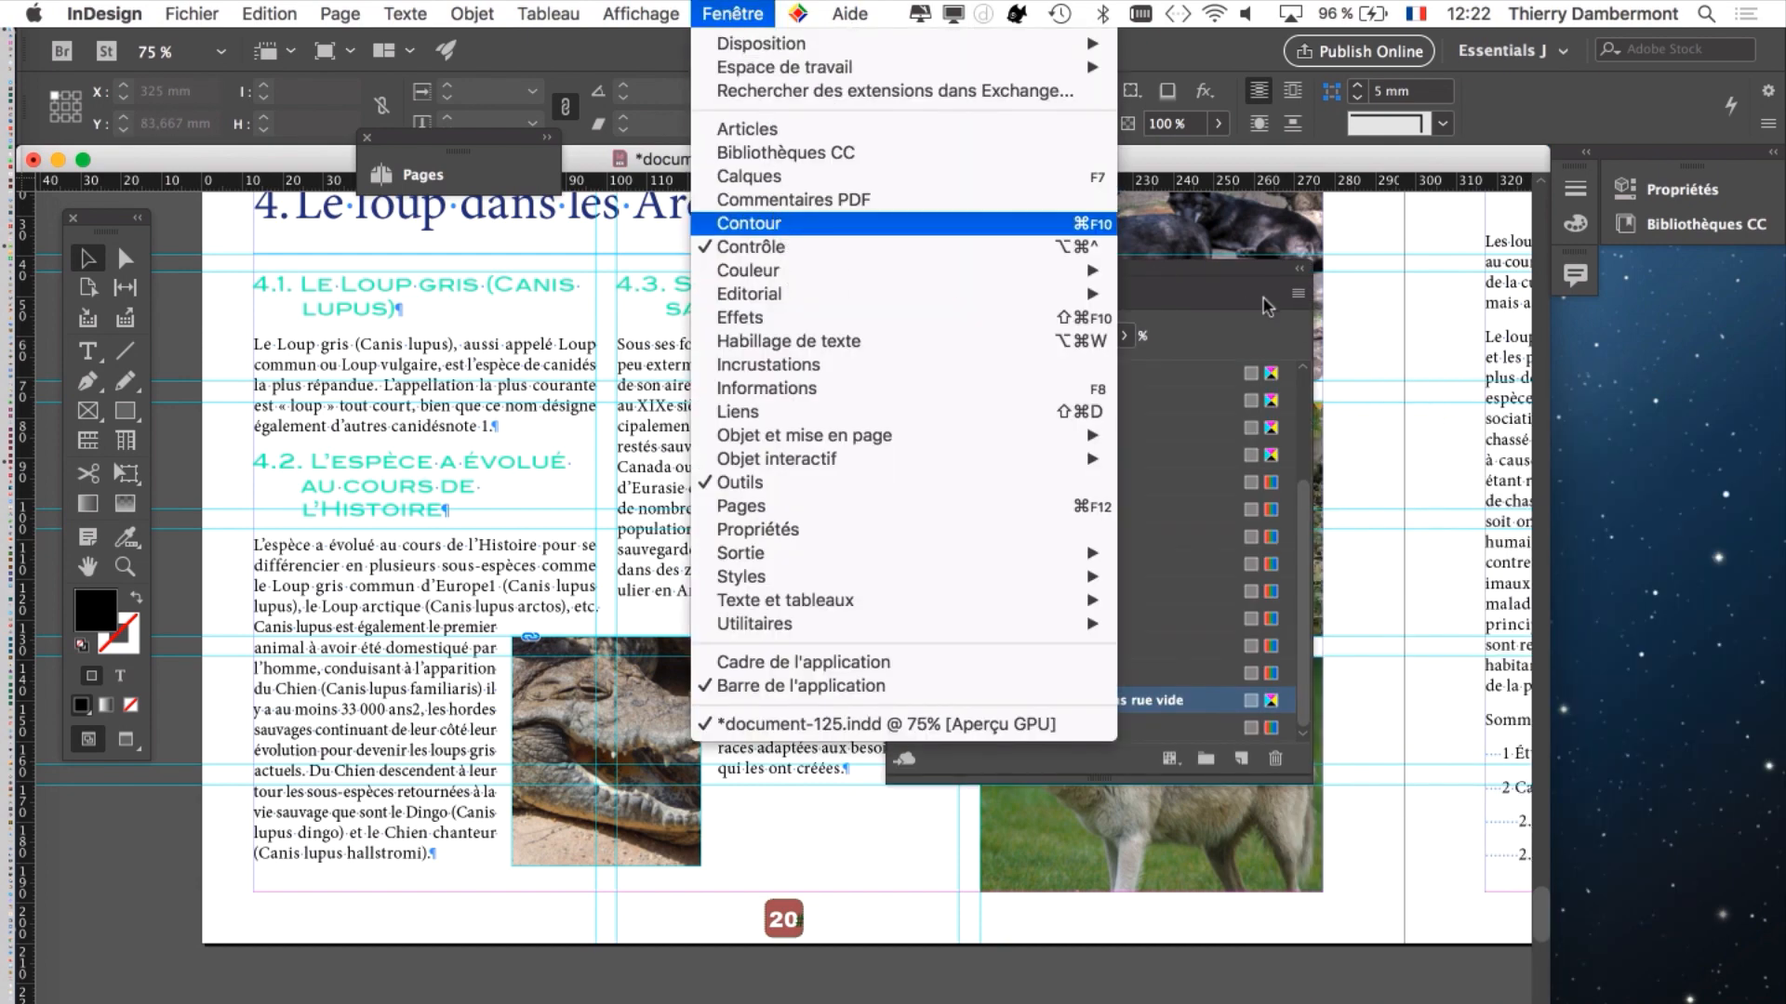
{"action": "mouse_move", "coordinate": [960, 272]}
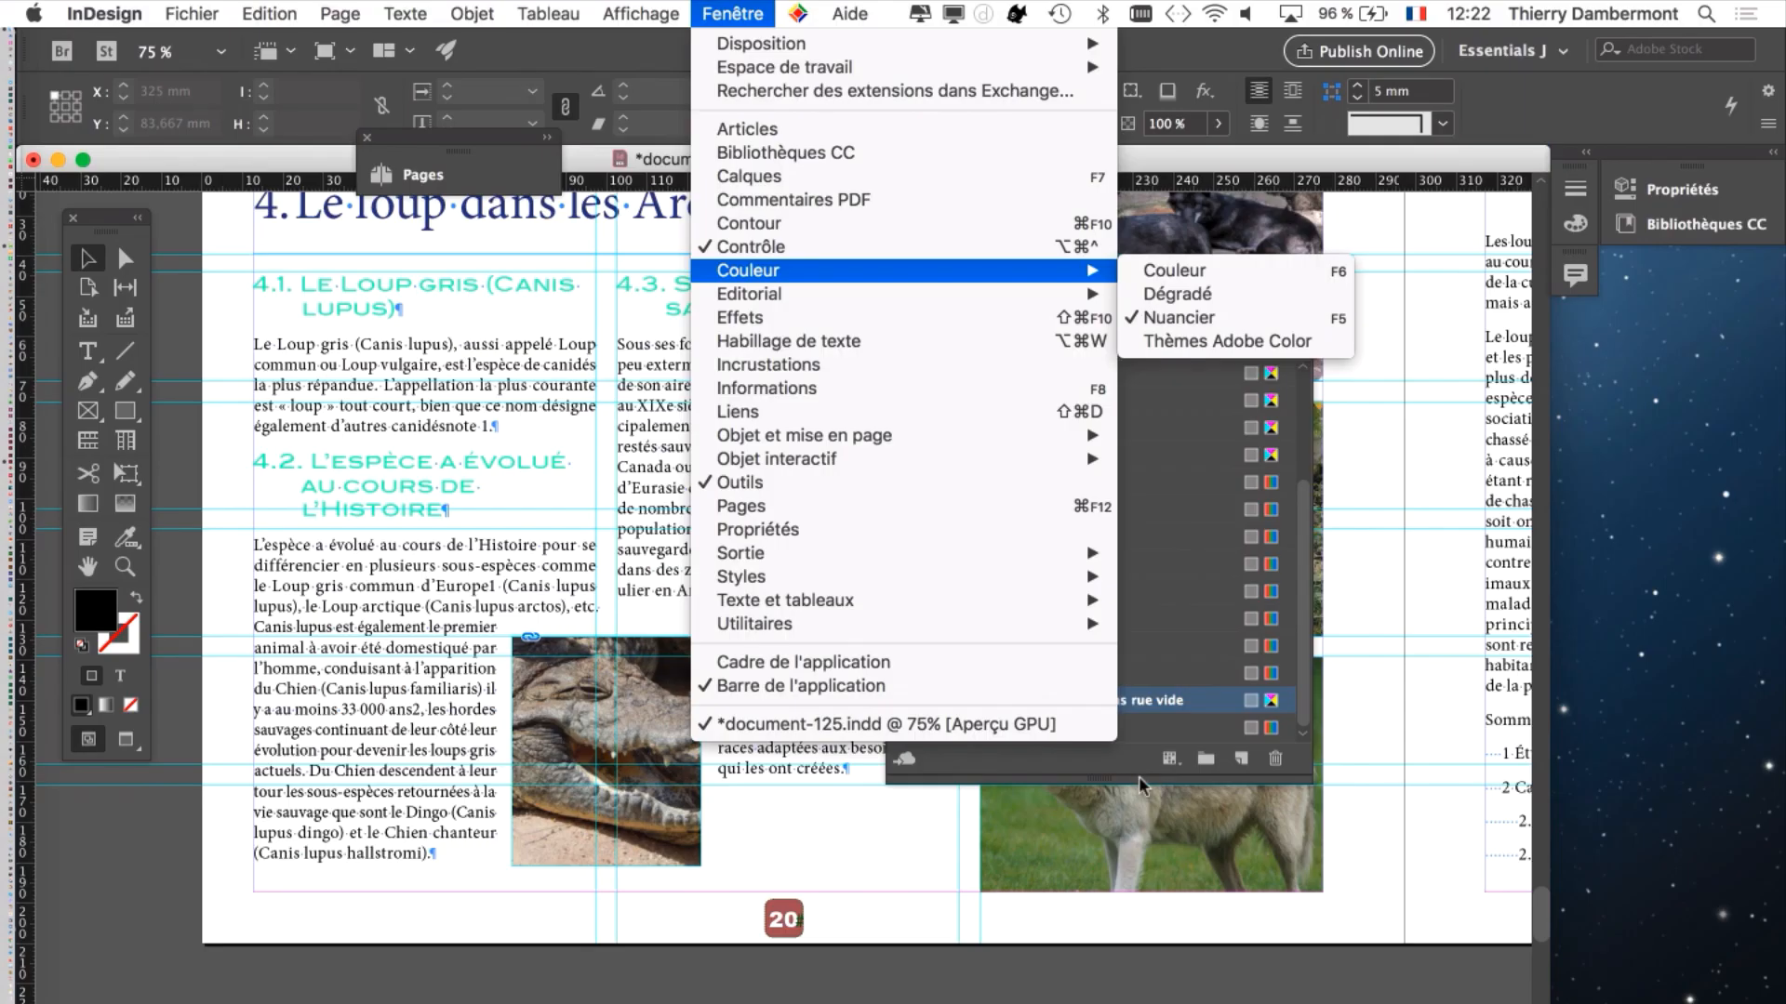
{"action": "left_click", "coordinate": [1119, 773]}
{"action": "left_click_drag", "start_coordinate": [1039, 287], "coordinate": [1221, 174]}
{"action": "left_click_drag", "start_coordinate": [1493, 681], "coordinate": [1514, 842]}
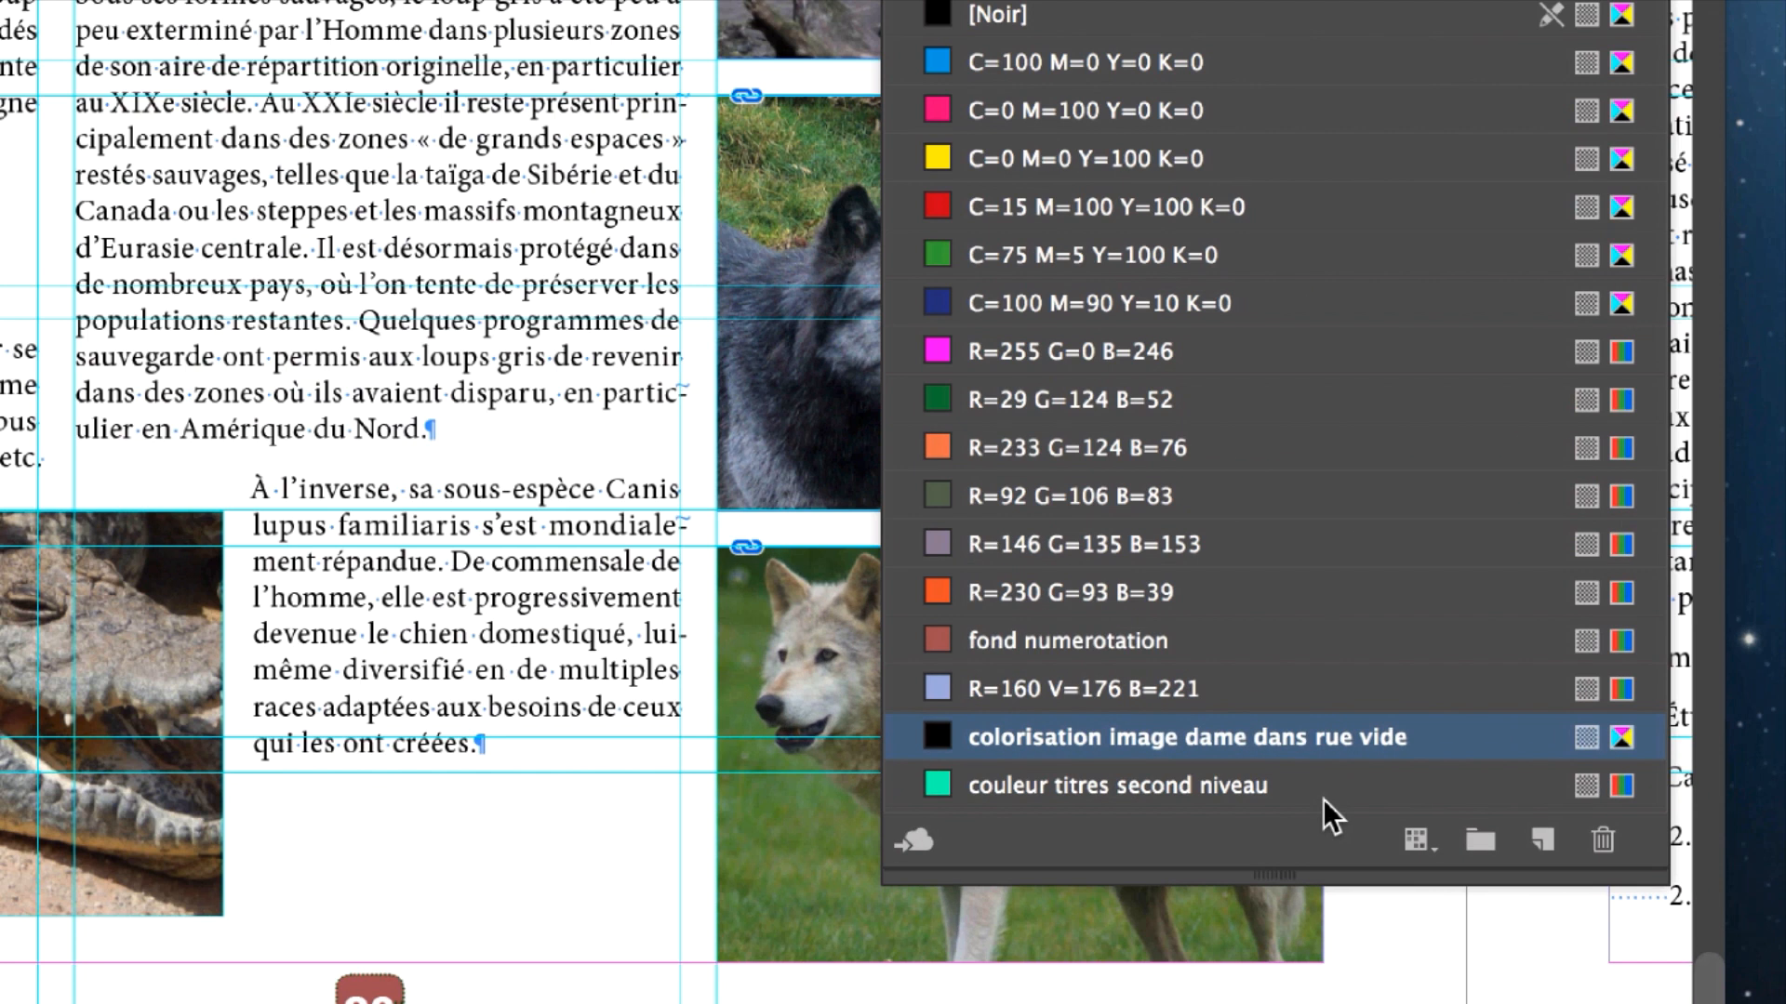
Step: Open the options of the couleur titres second niveau swatch and turn on the preview
{"action": "left_click", "coordinate": [1323, 798]}
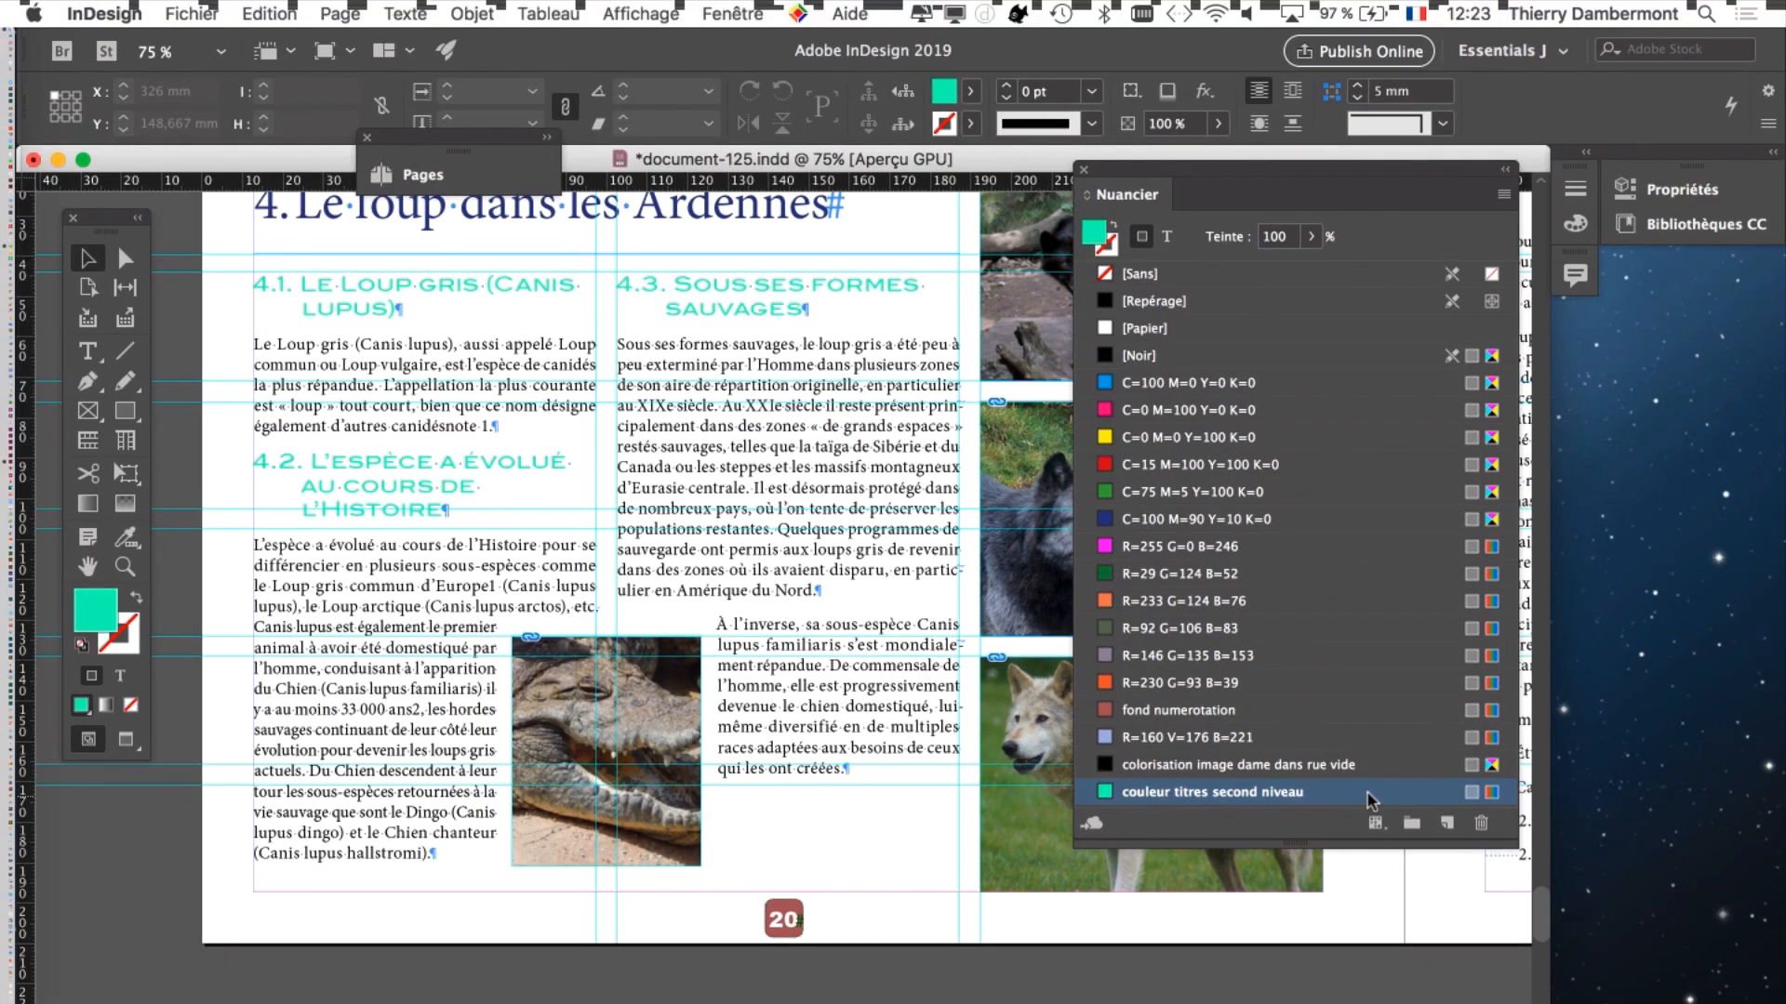
{"action": "left_click_drag", "start_coordinate": [1140, 294], "coordinate": [1400, 200]}
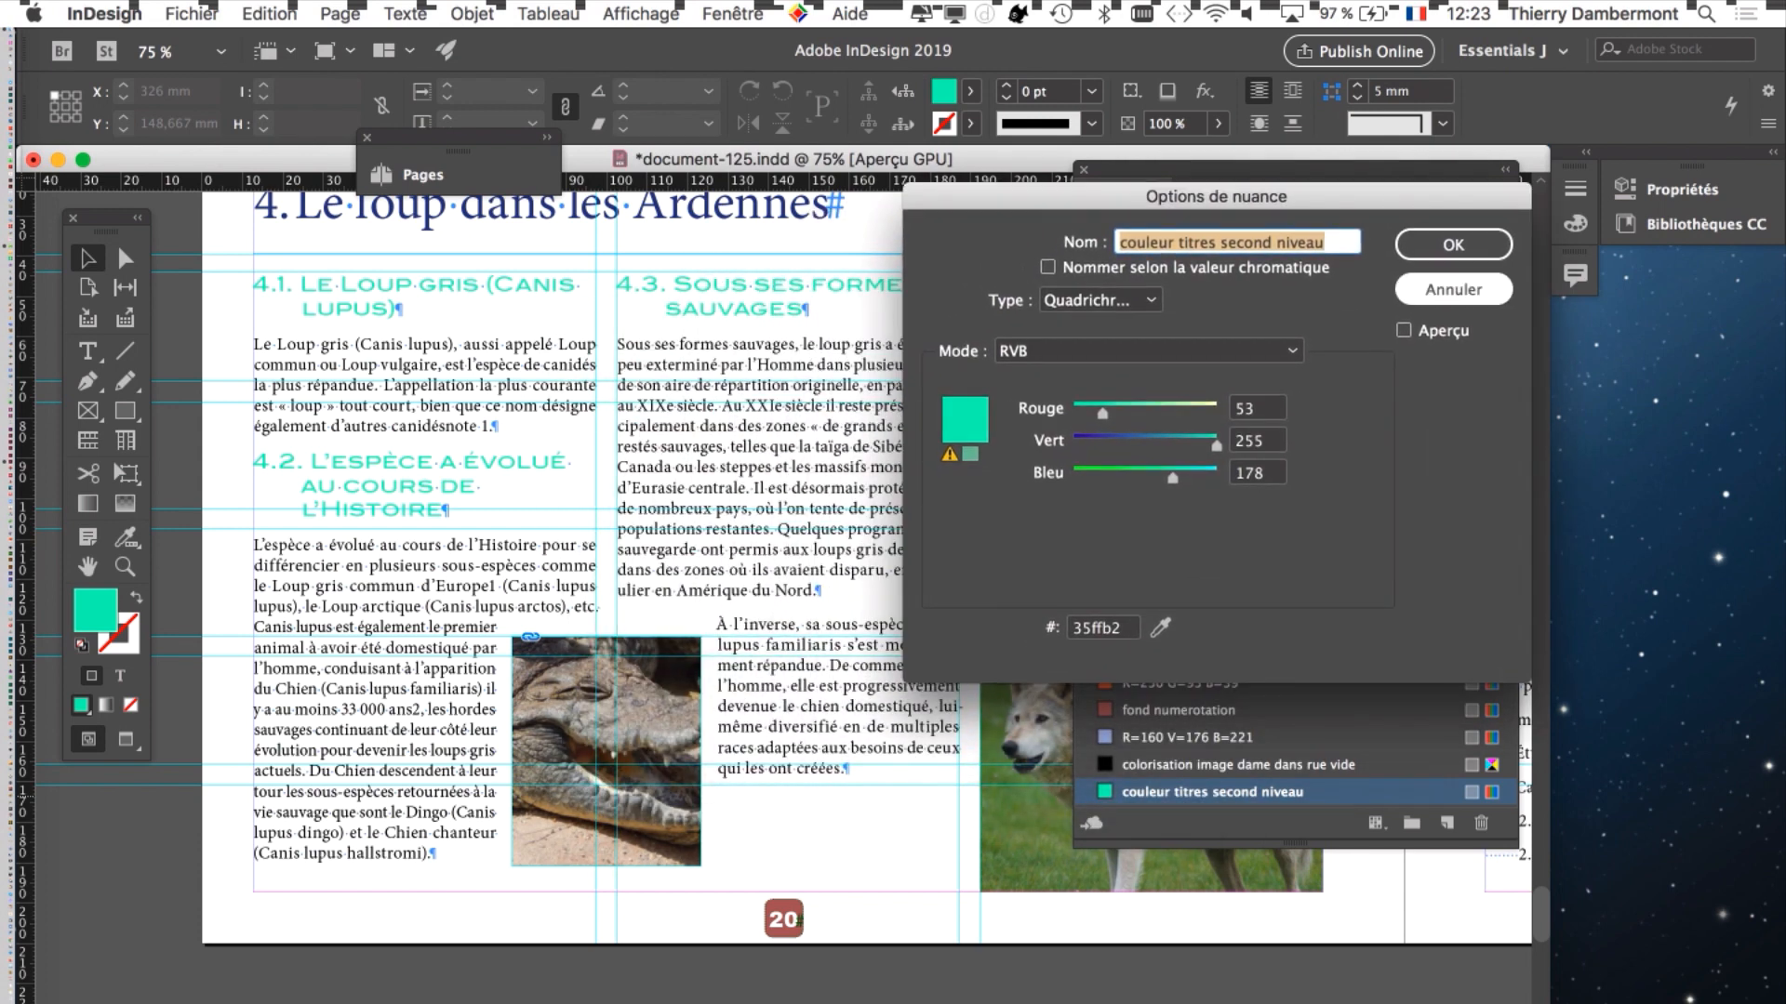
{"action": "left_click", "coordinate": [1403, 330]}
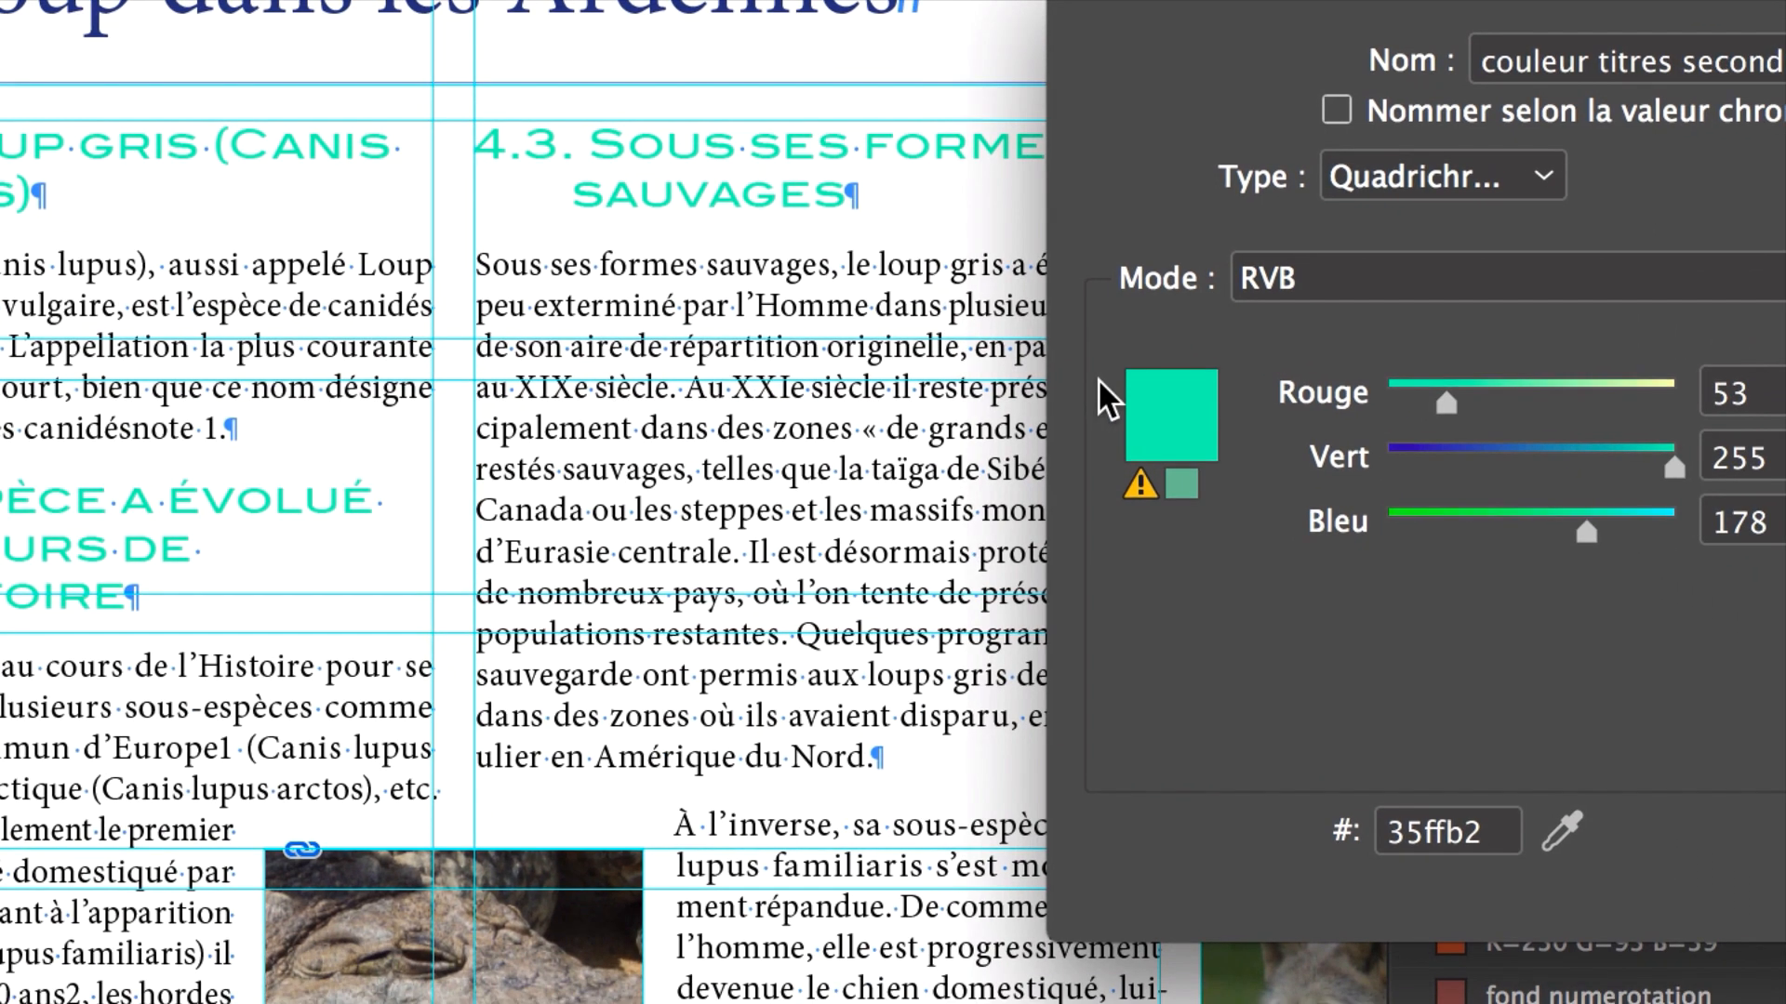
Step: Try an orange for the heading swatch with red 224, green 111 and blue 70
{"action": "left_click_drag", "start_coordinate": [1681, 472], "coordinate": [1513, 453]}
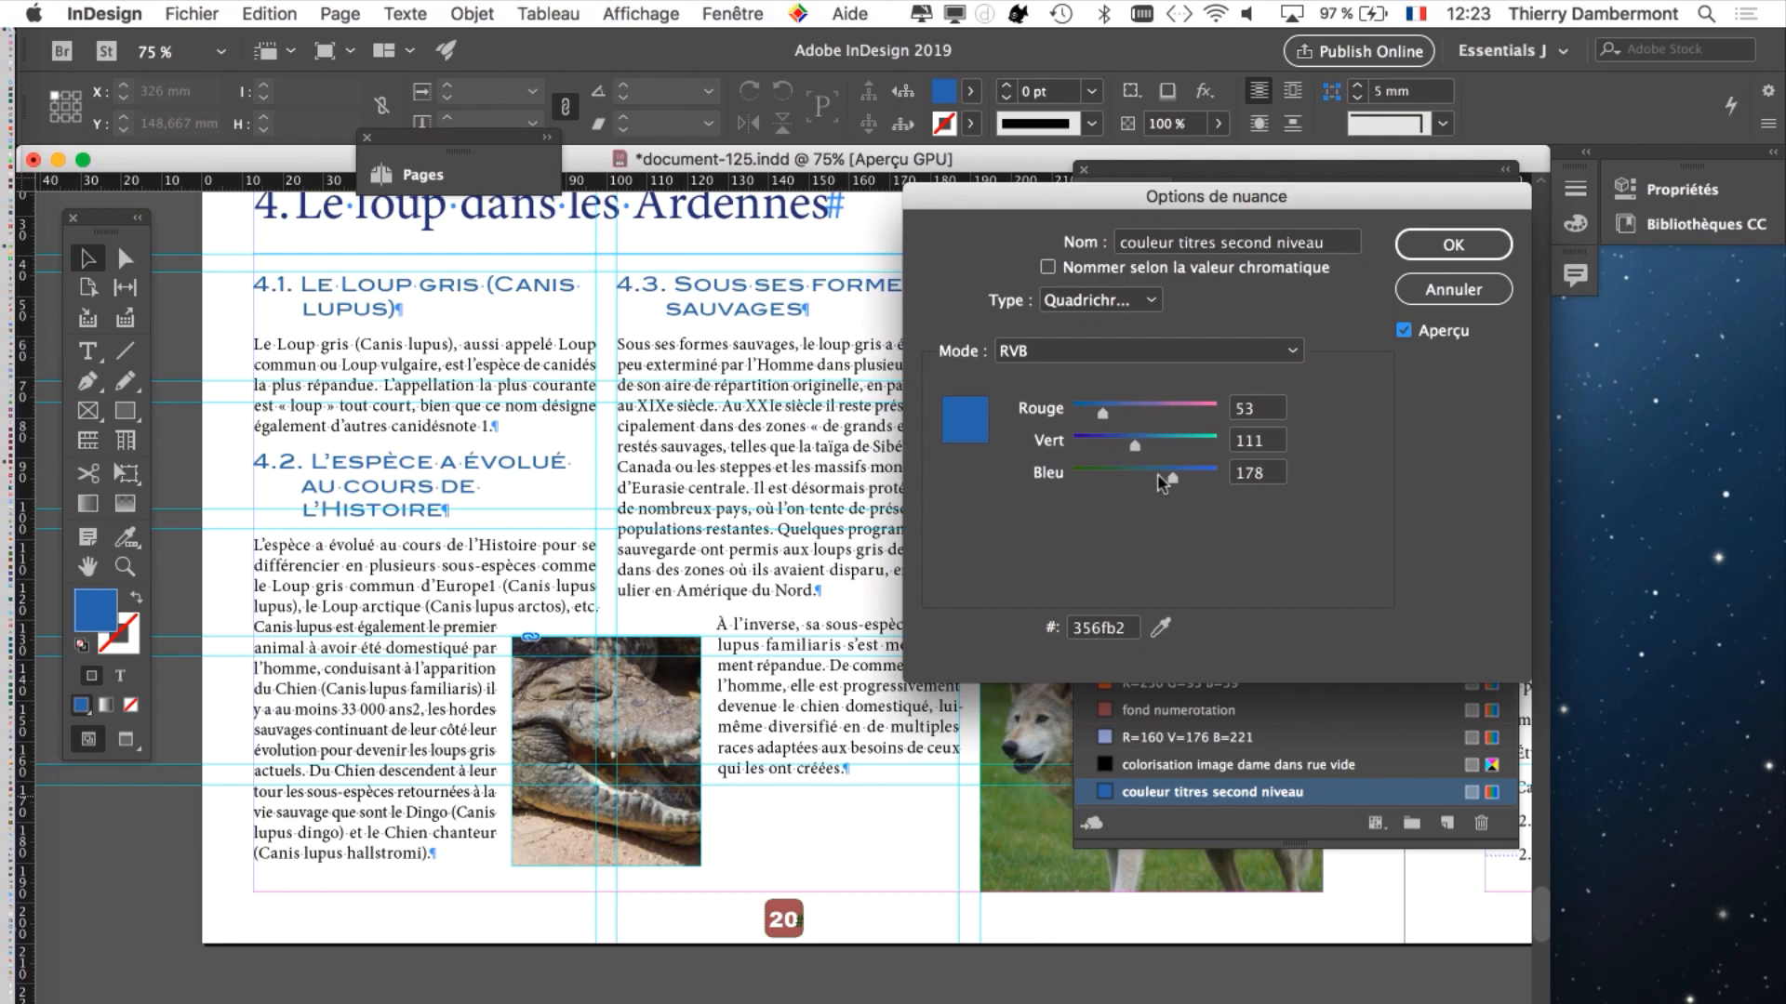
{"action": "left_click_drag", "start_coordinate": [1157, 472], "coordinate": [1113, 476]}
{"action": "left_click", "coordinate": [1197, 409]}
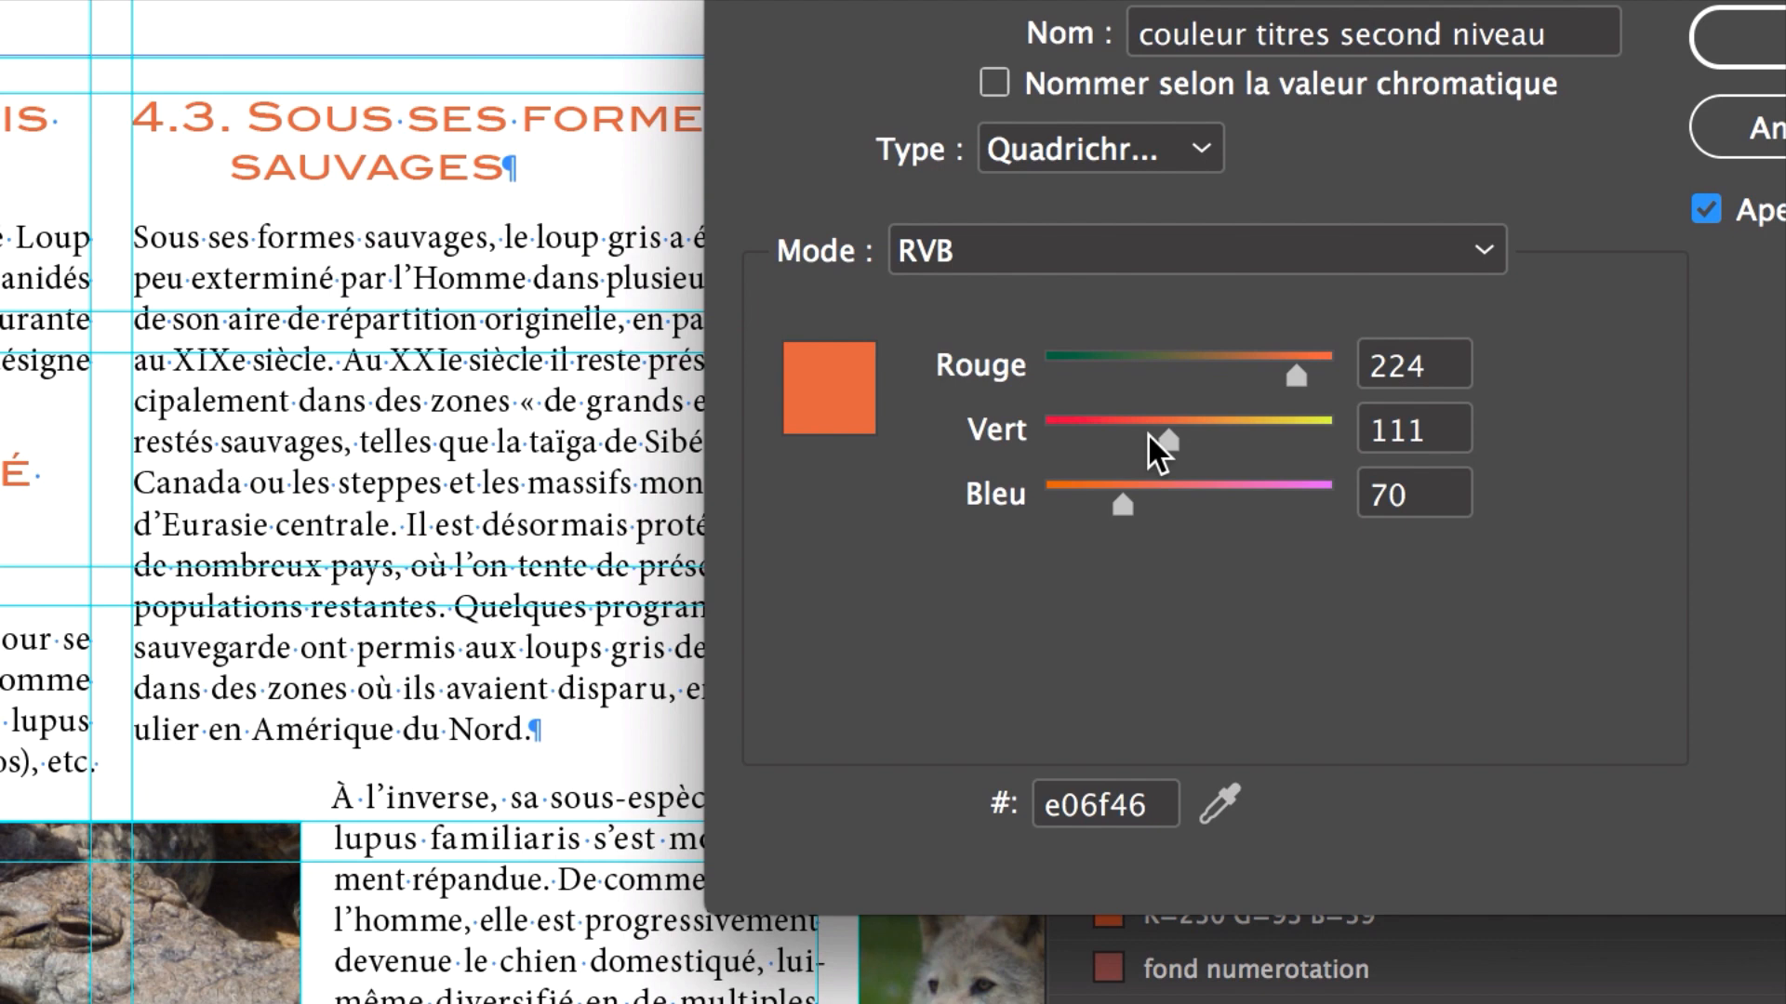
Step: Vary the orange's brightness proportionally across all three channels and accept a pale tint of about red 240, green 177, blue 155
{"action": "left_click_drag", "start_coordinate": [1149, 435], "coordinate": [1043, 435]}
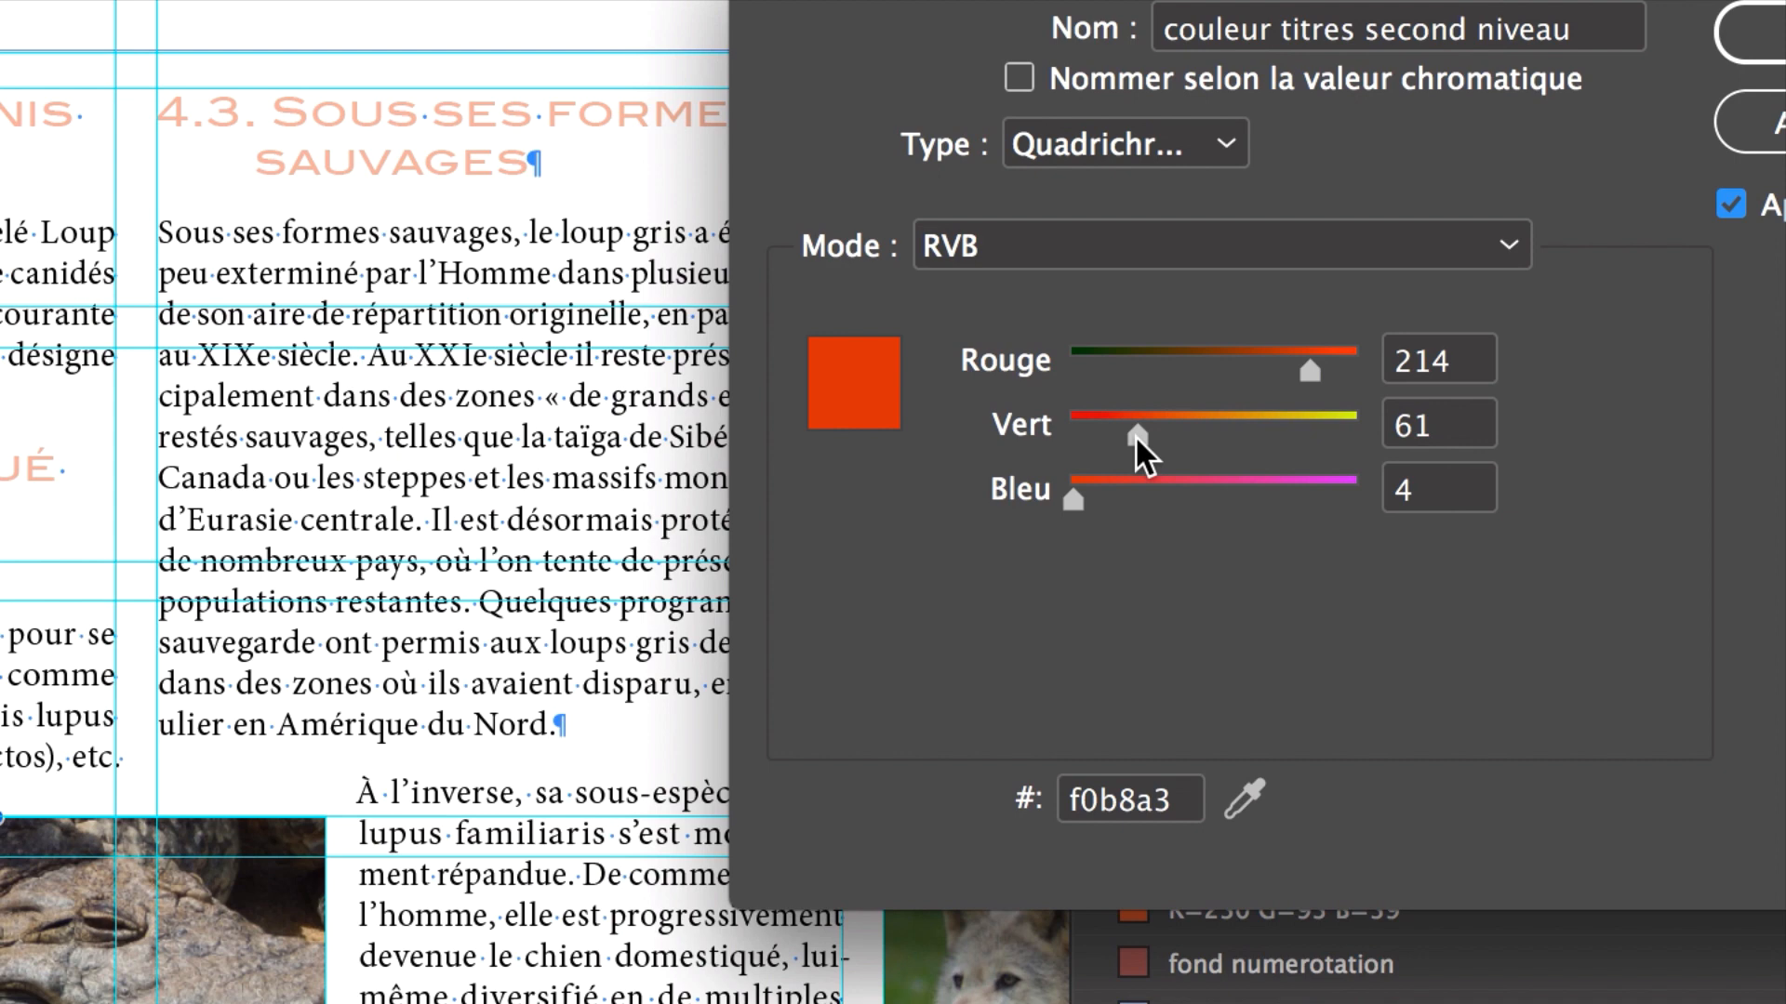
{"action": "mouse_move", "coordinate": [1135, 436]}
{"action": "left_mouse_down"}
{"action": "mouse_move", "coordinate": [1213, 435]}
{"action": "mouse_move", "coordinate": [1155, 436]}
{"action": "left_mouse_up"}
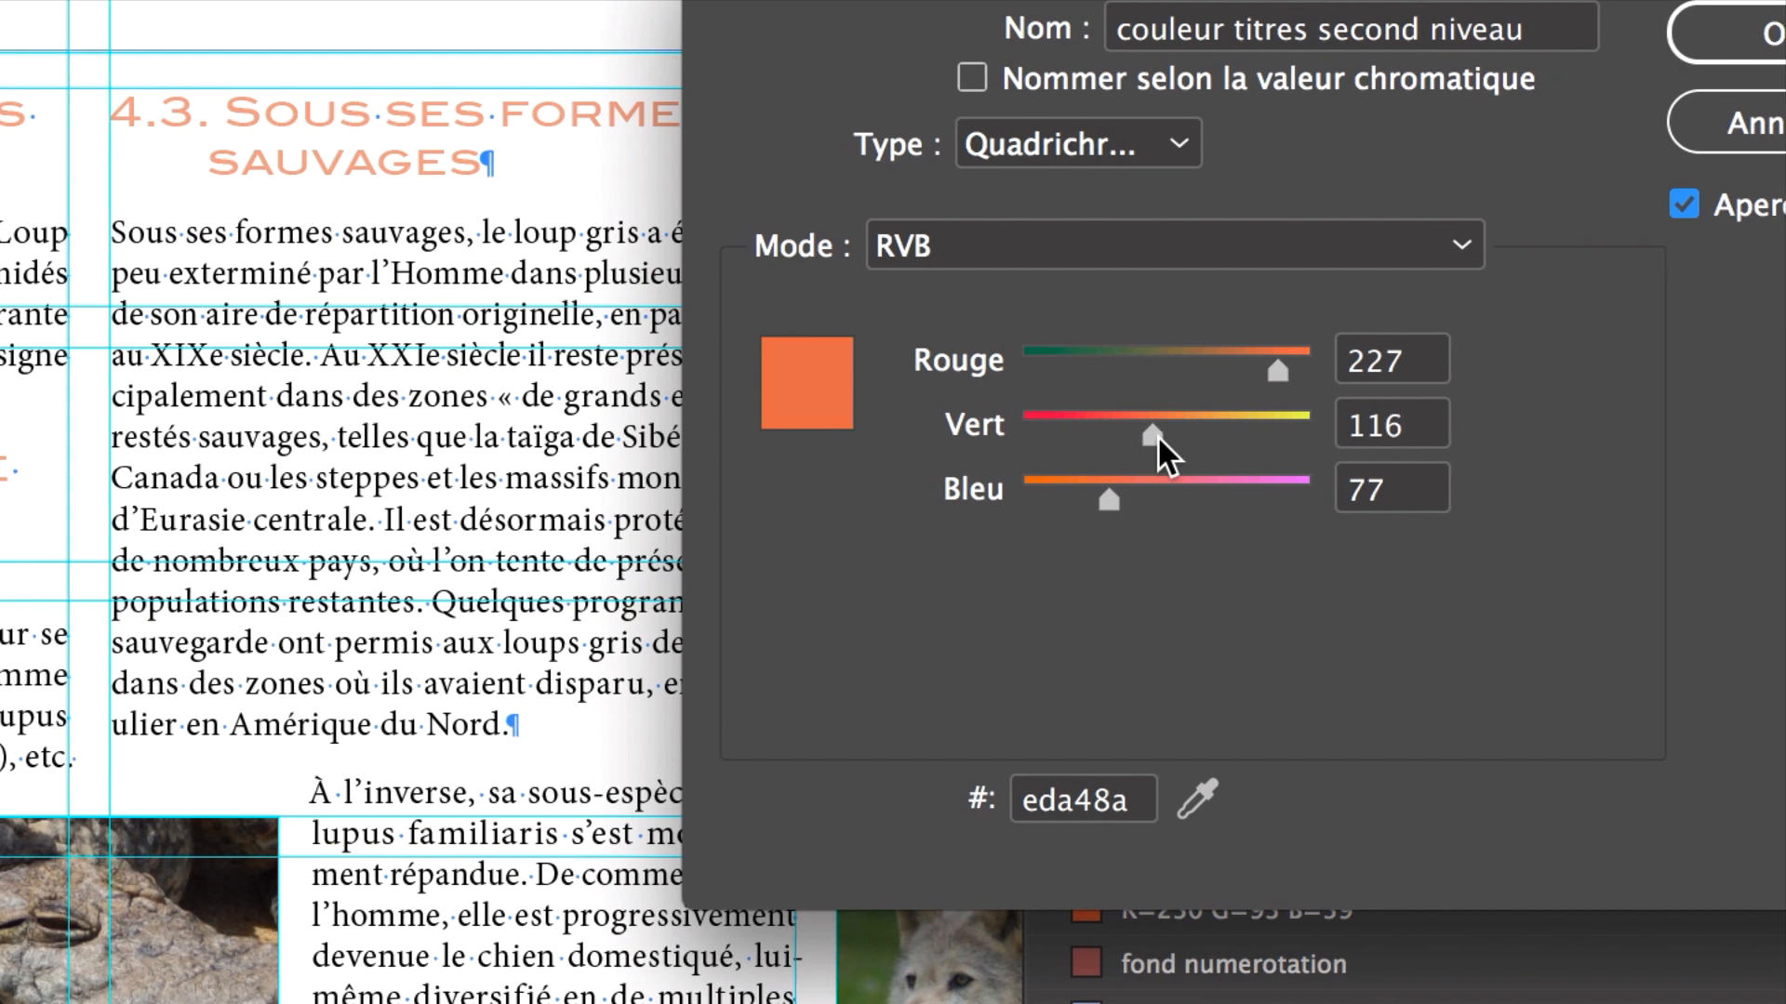
{"action": "left_click_drag", "start_coordinate": [1157, 436], "coordinate": [1220, 441]}
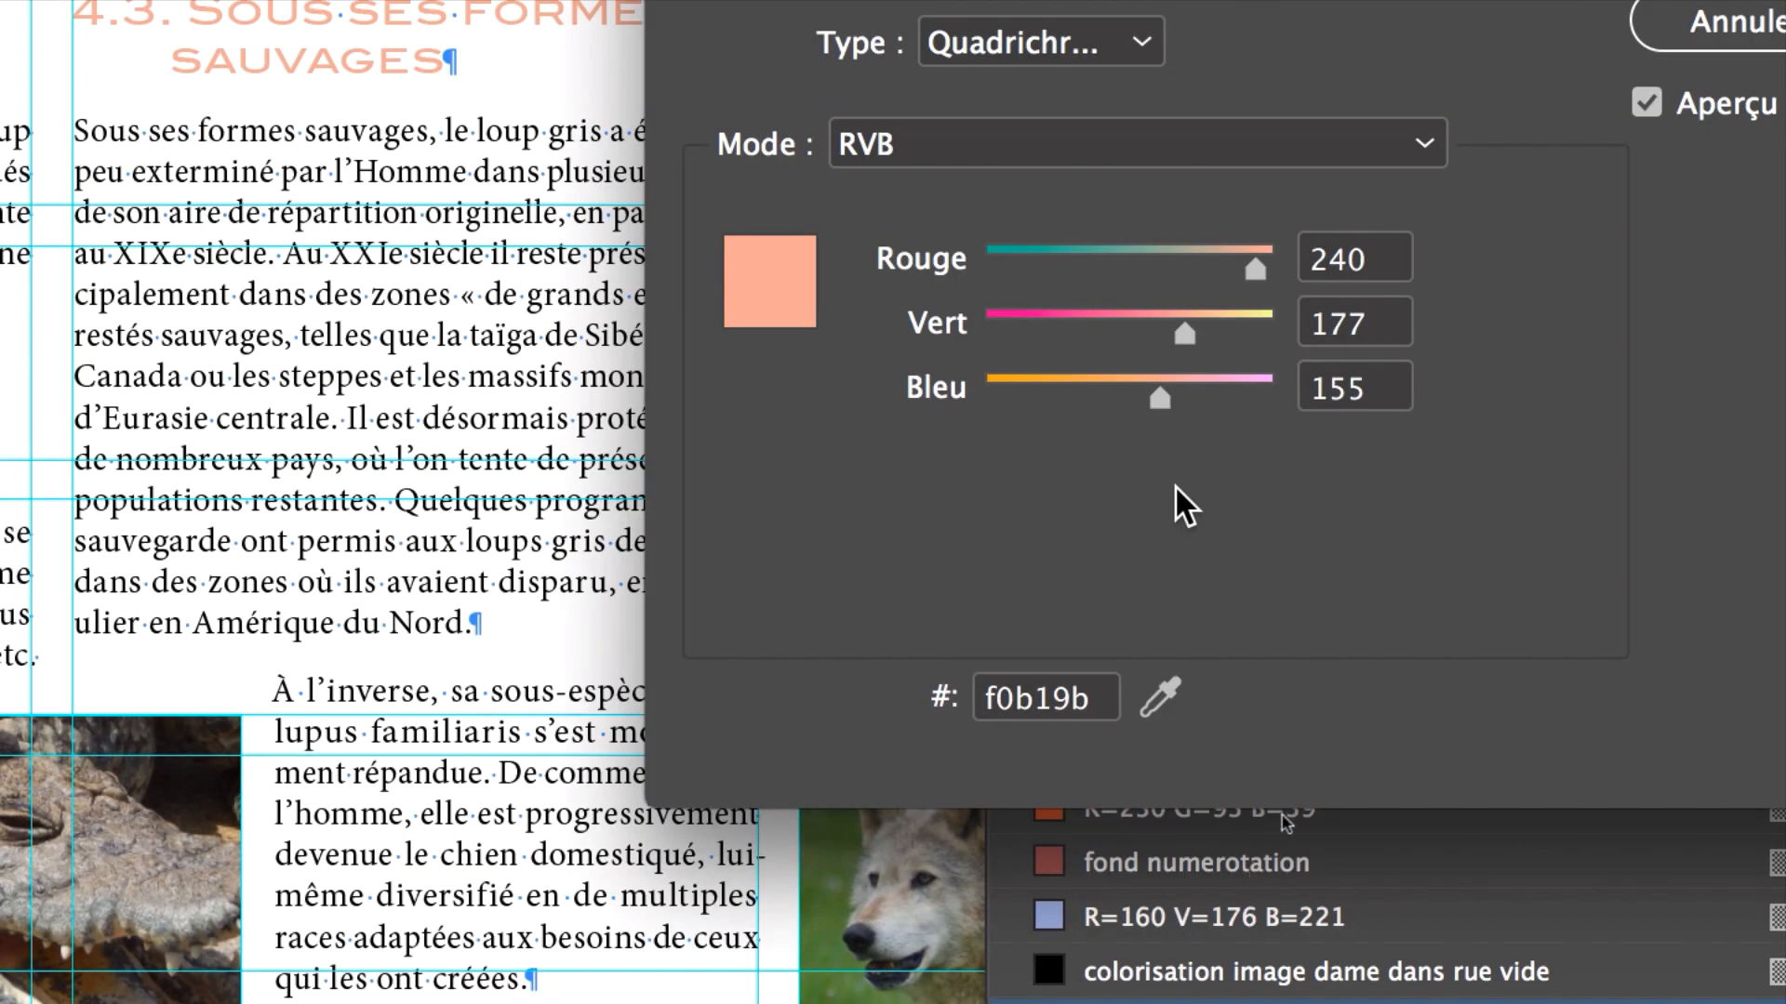
{"action": "key", "text": "Return"}
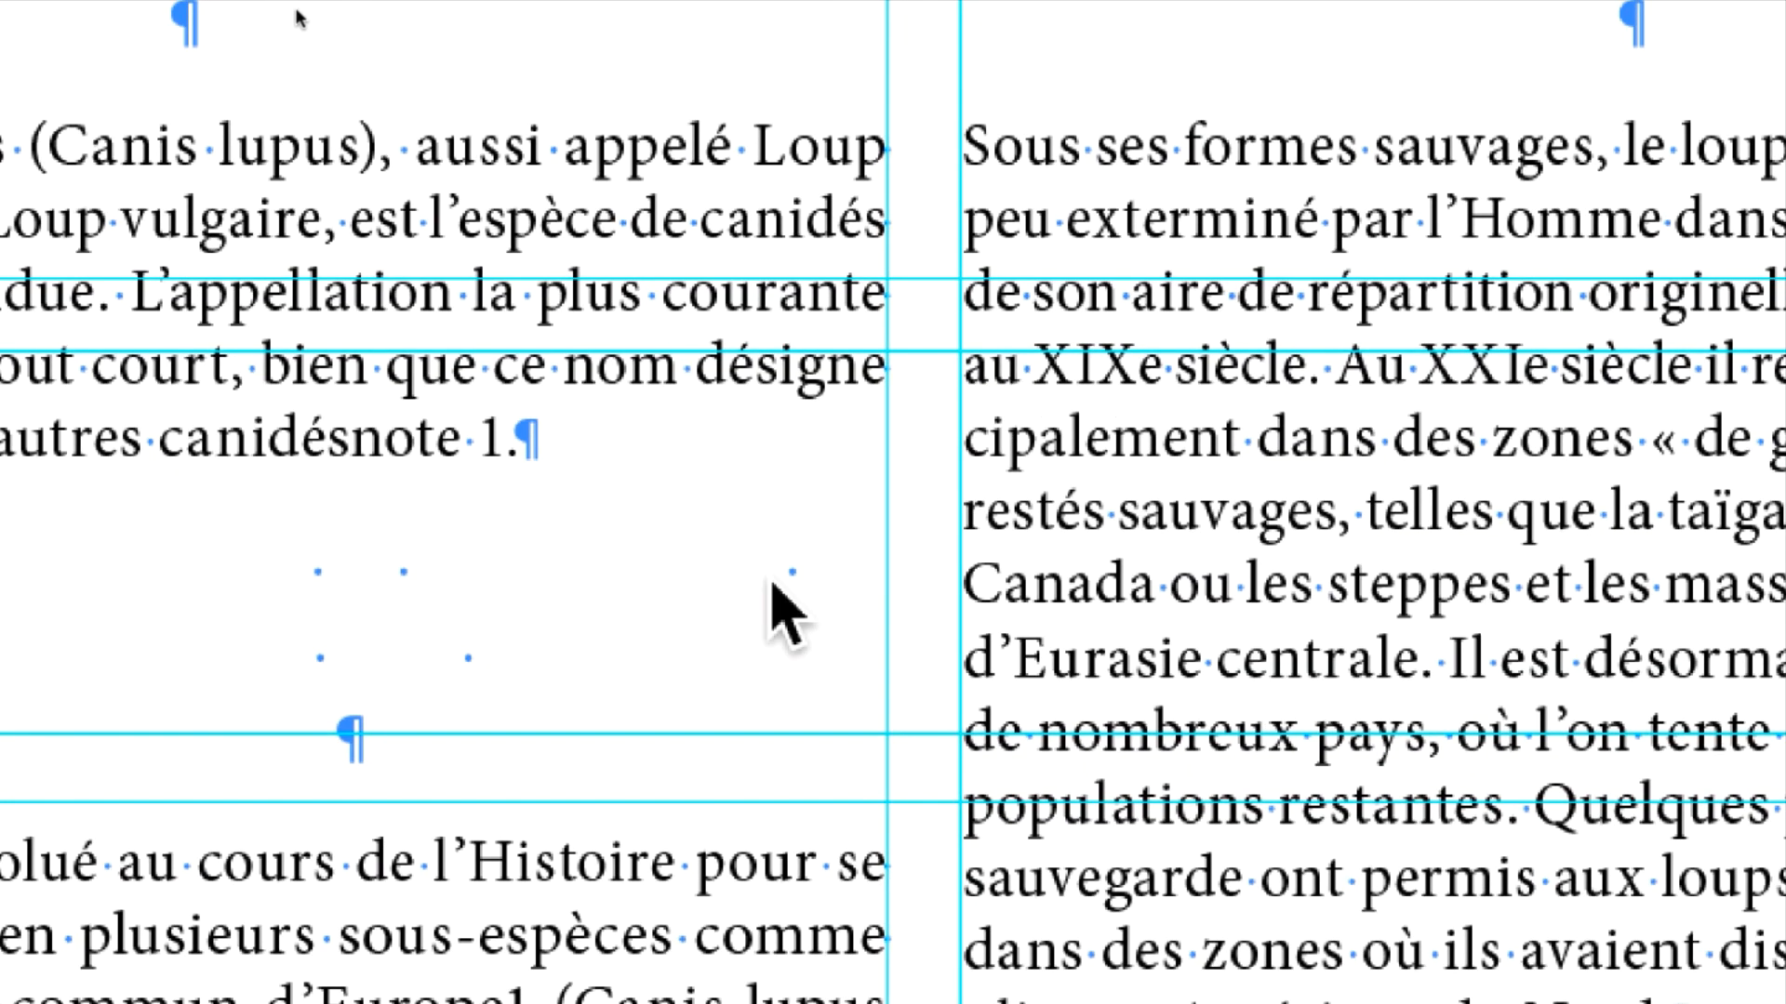
Step: Set the heading swatch's red, green and blue to 240 each, and darken that grey proportionally to about 89 per channel
{"action": "left_click", "coordinate": [392, 9]}
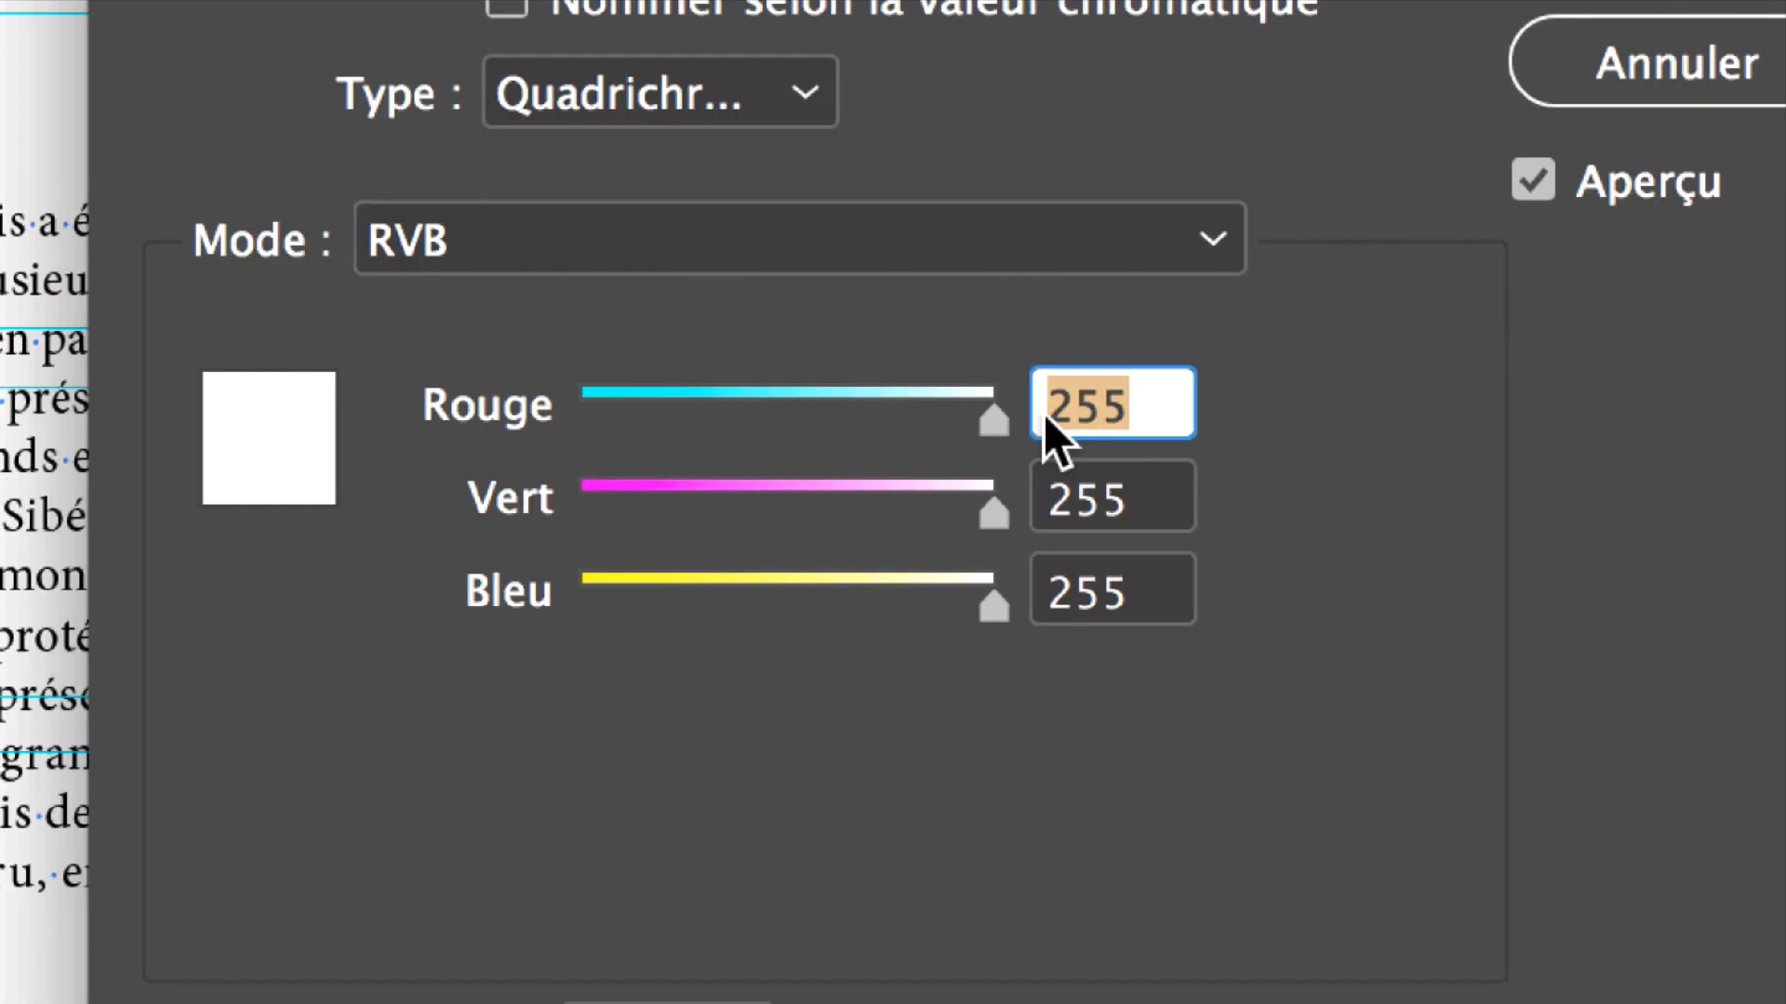
{"action": "type", "text": "240"}
{"action": "key", "text": "Tab"}
{"action": "type", "text": "240"}
{"action": "key", "text": "Tab"}
{"action": "type", "text": "240"}
{"action": "key", "text": "Tab"}
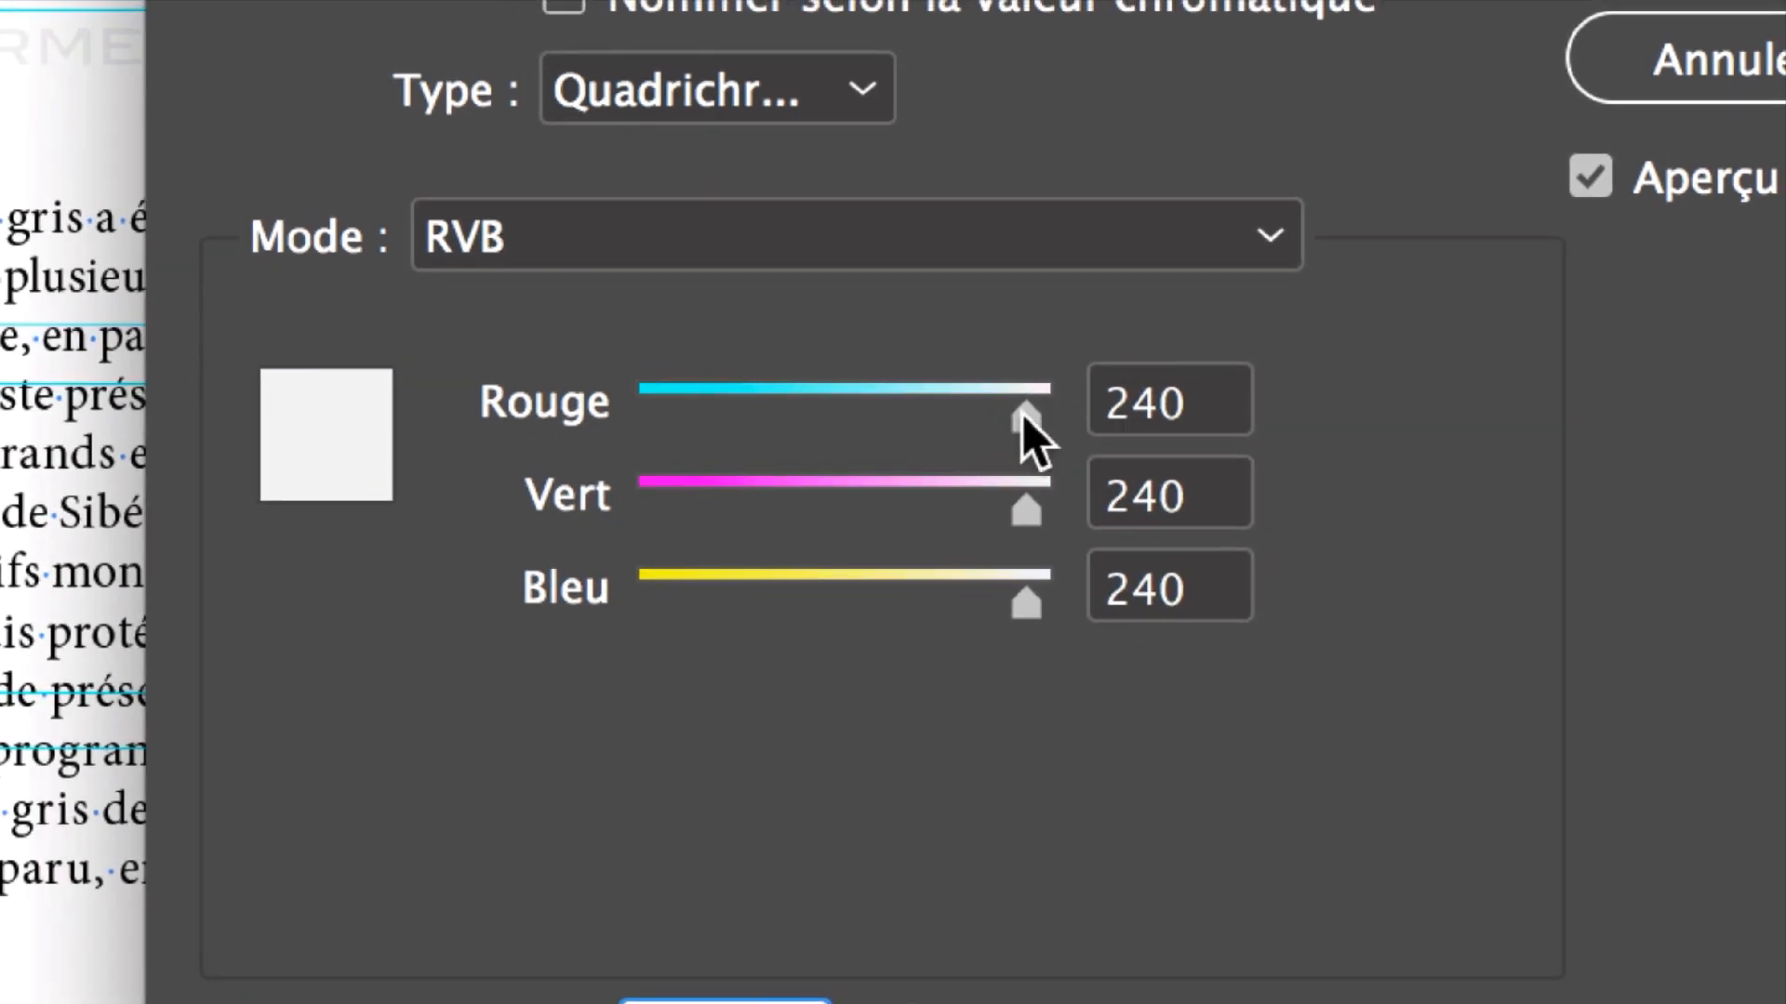
{"action": "left_click_drag", "start_coordinate": [1023, 415], "coordinate": [774, 417]}
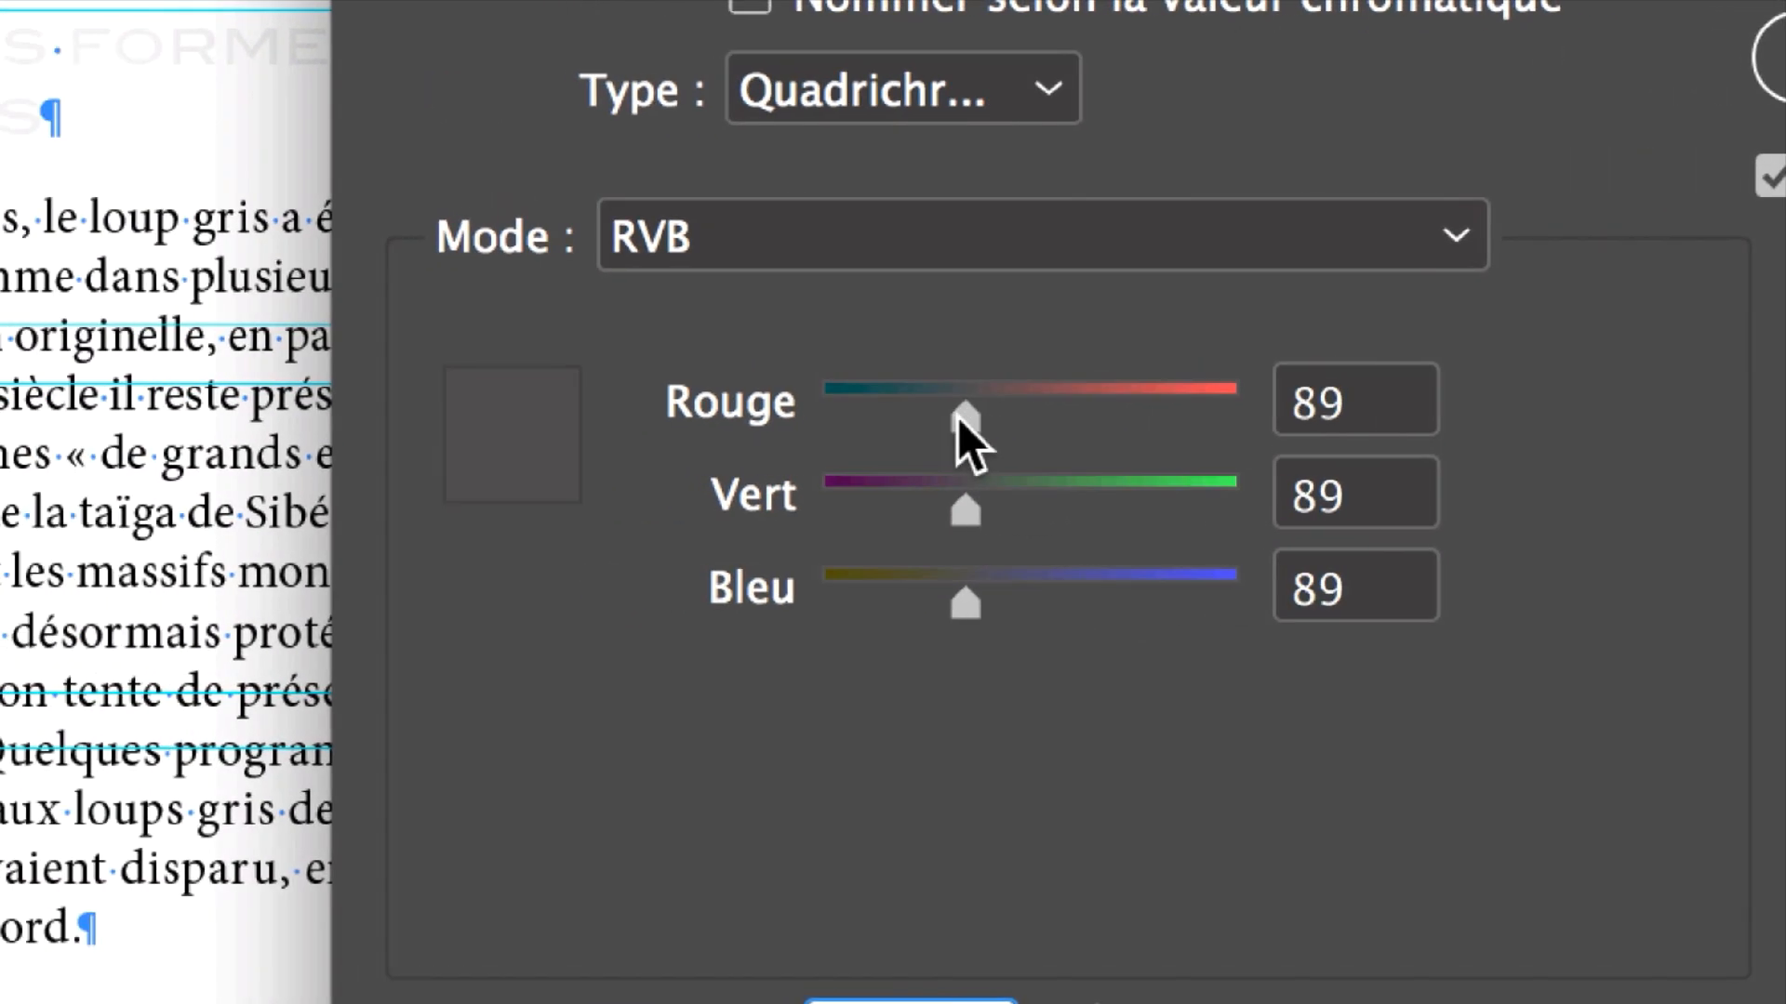
Step: Vary the heading swatch's grey proportionally across all three channels, settle on 83 for red, green and blue, and accept it
{"action": "left_click_drag", "start_coordinate": [958, 416], "coordinate": [1152, 415]}
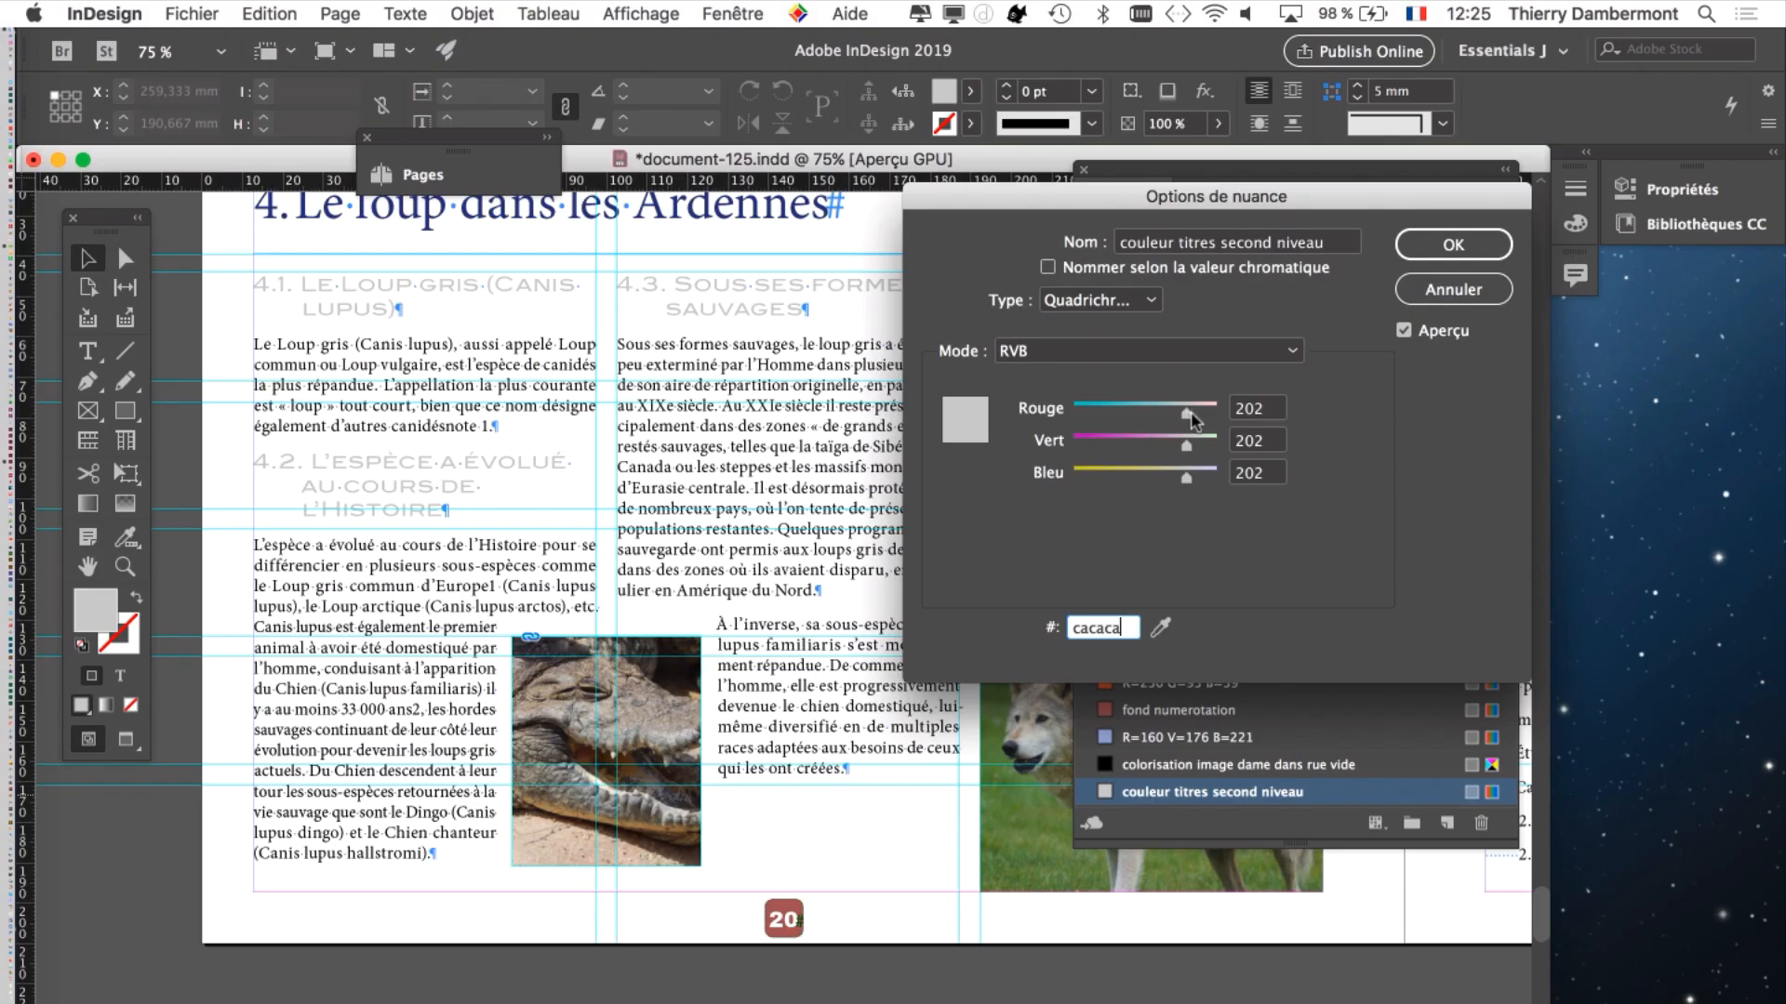
{"action": "left_click_drag", "start_coordinate": [1193, 420], "coordinate": [1135, 418]}
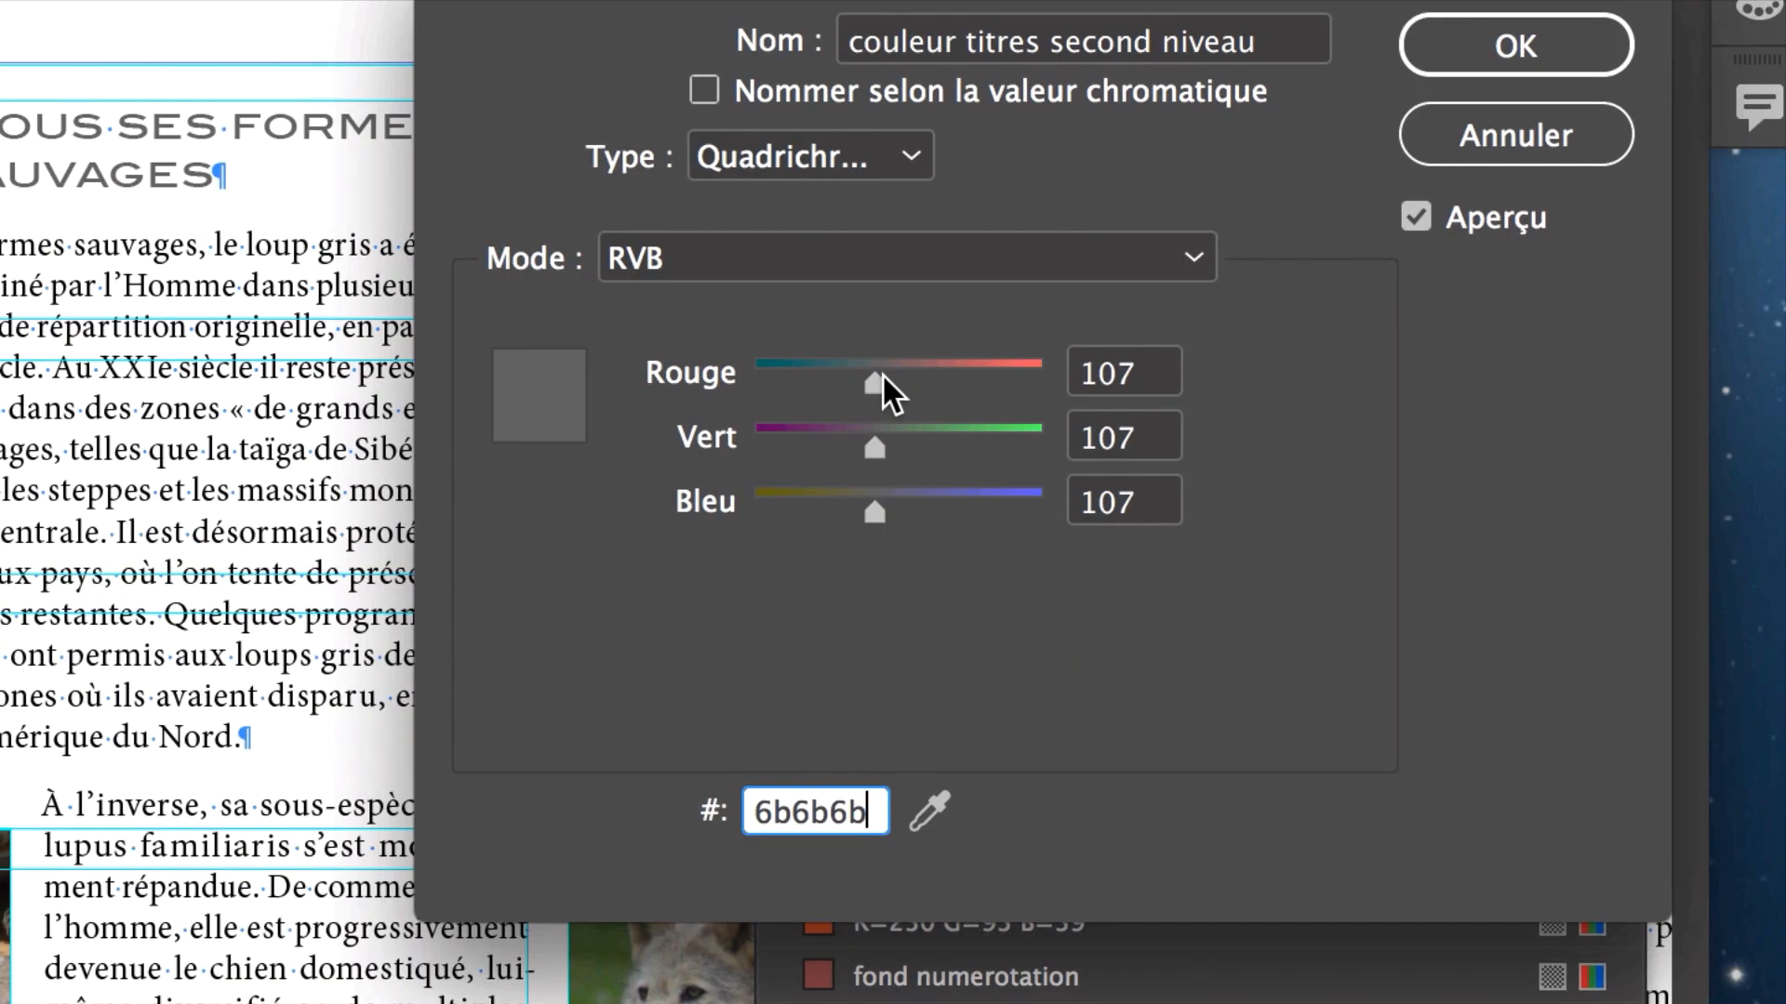
{"action": "left_click_drag", "start_coordinate": [1133, 412], "coordinate": [1119, 412]}
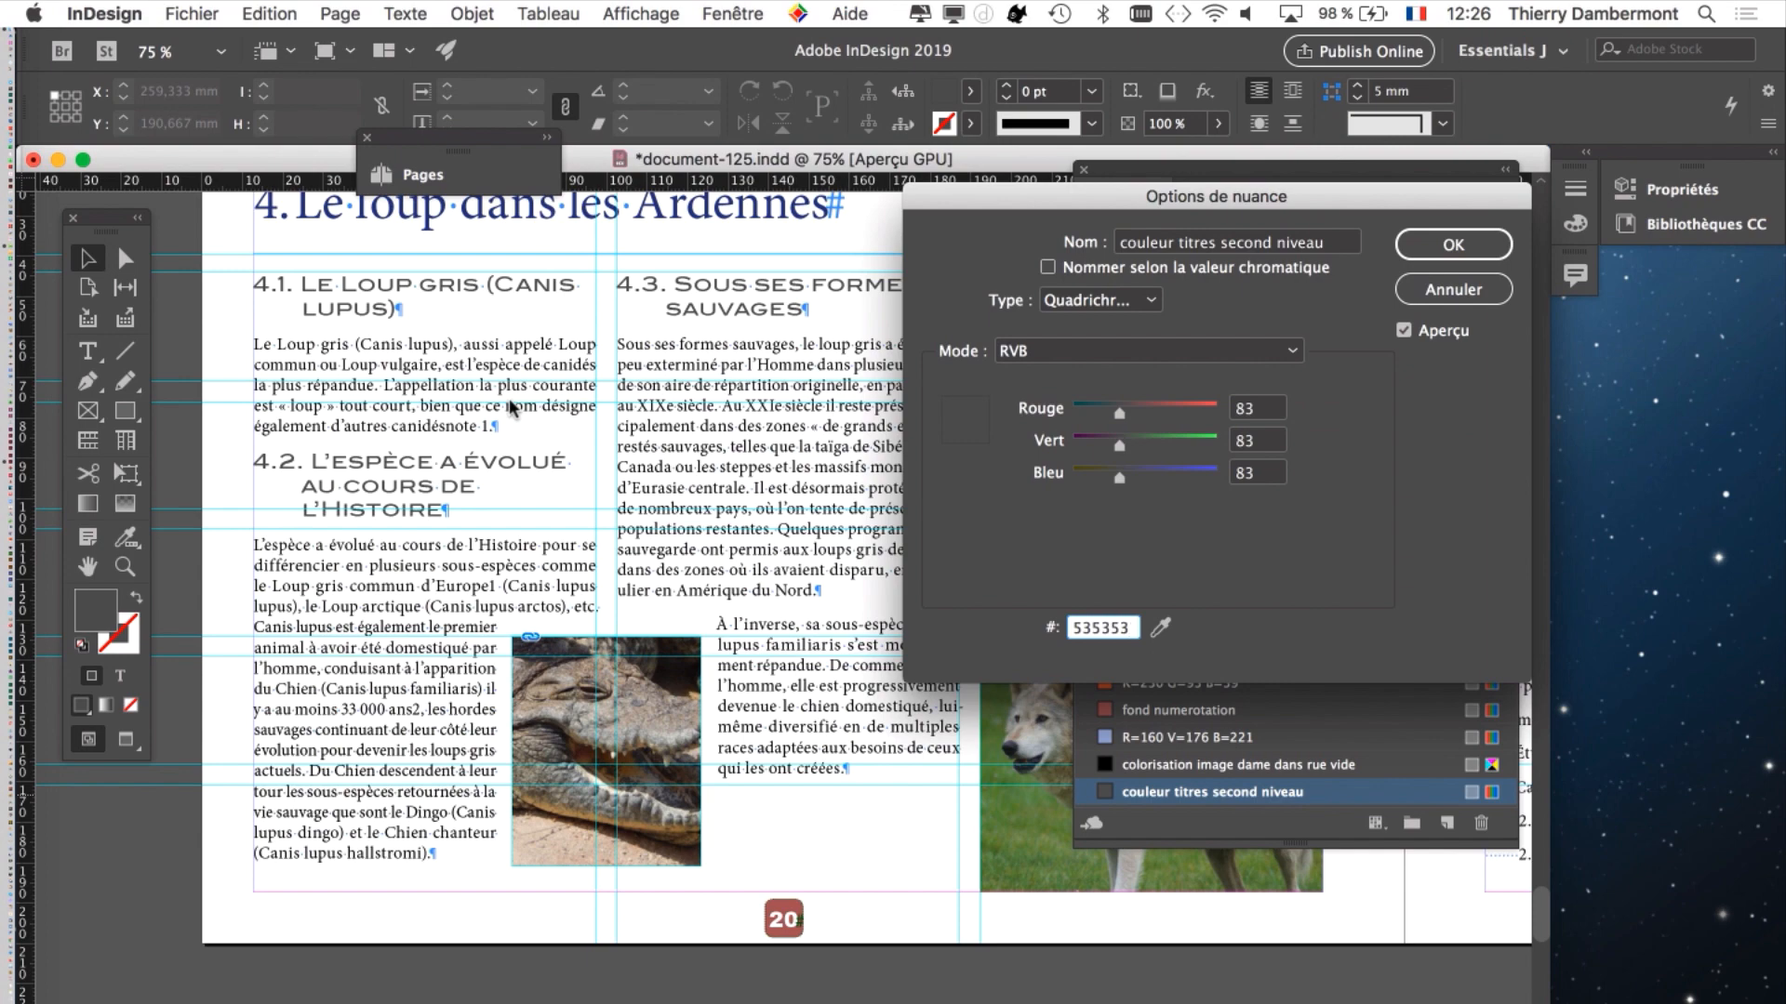
{"action": "left_click", "coordinate": [1453, 244]}
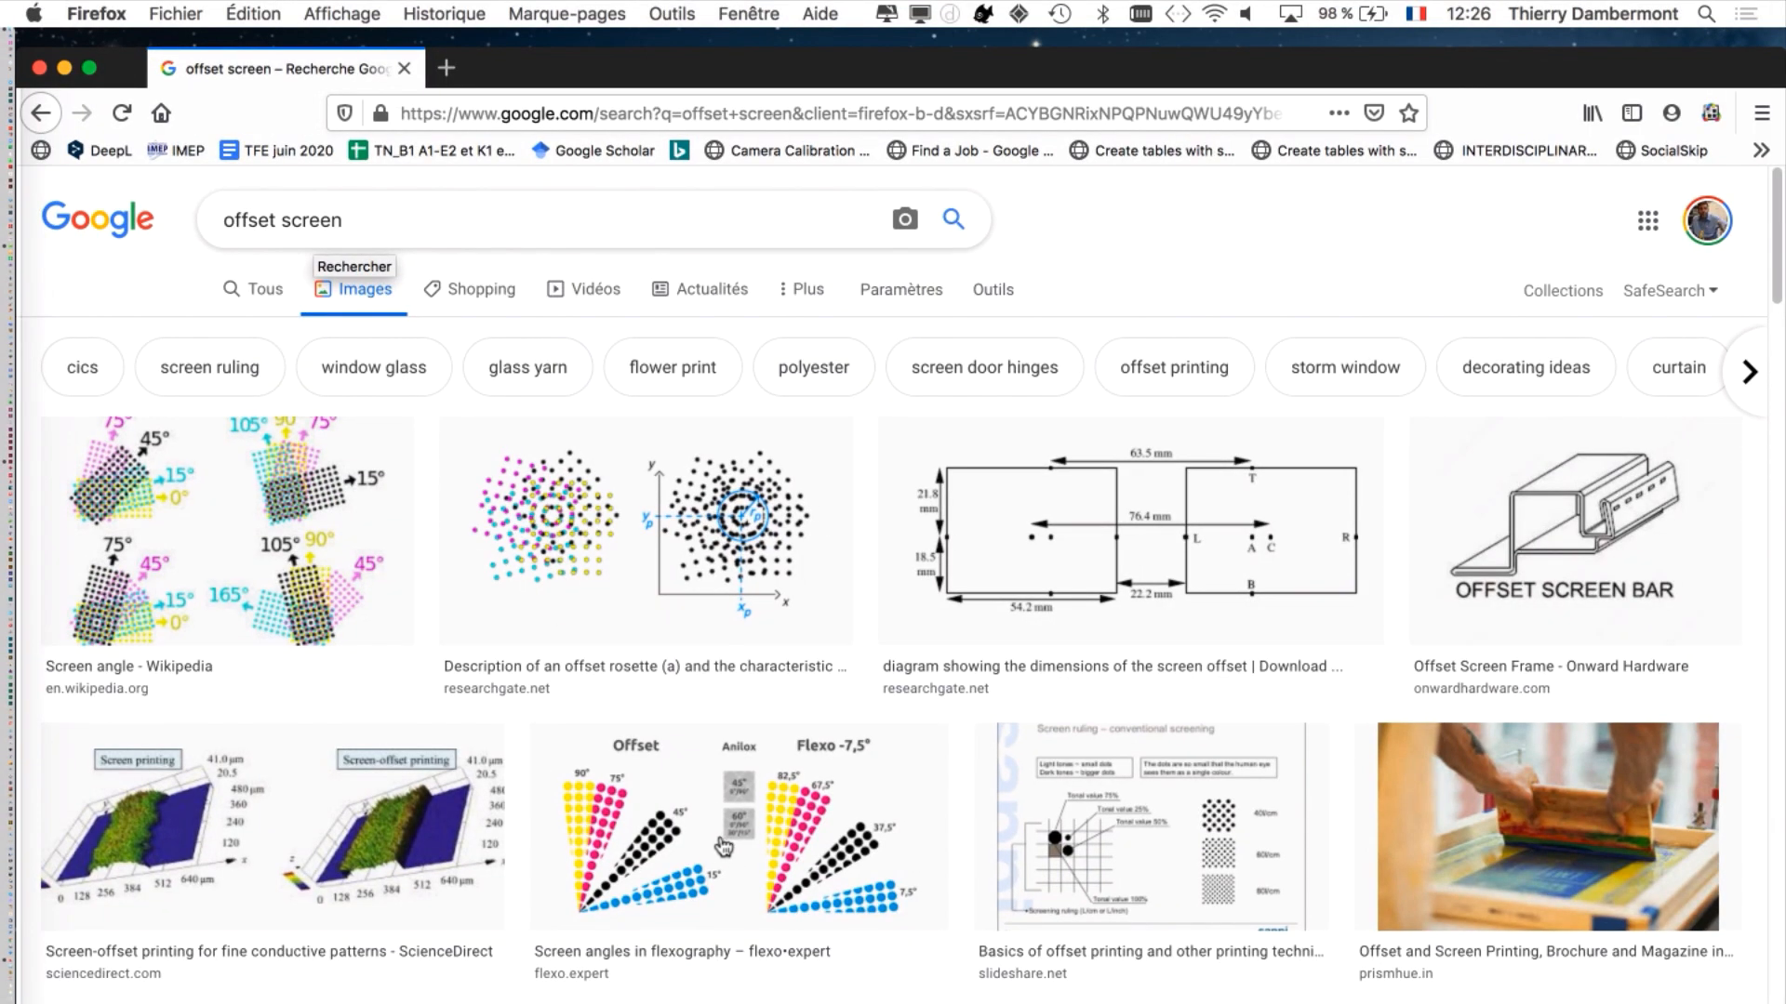
Step: In Firefox's offset screen image results, view the AM and FM offset print micrographs as a standalone image and return to the results
{"action": "scroll", "coordinate": [660, 848], "scroll_direction": "down", "scroll_amount": 5}
{"action": "left_click", "coordinate": [660, 848]}
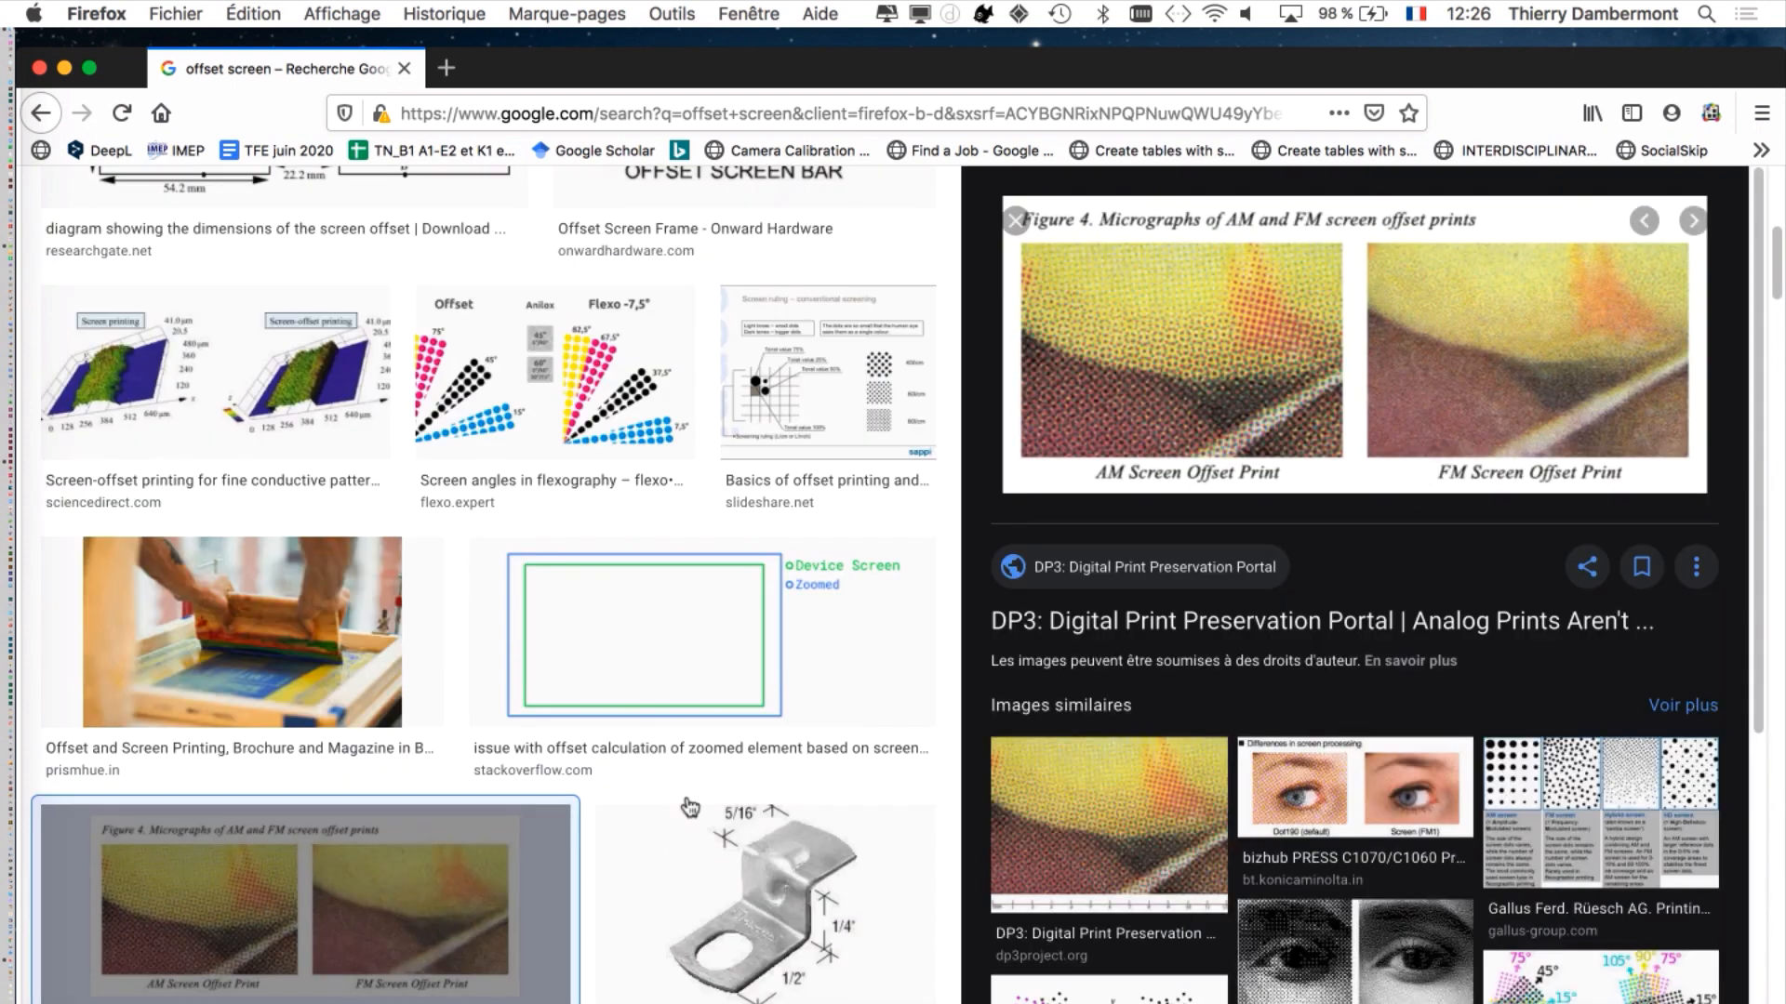
{"action": "right_click", "coordinate": [1421, 305]}
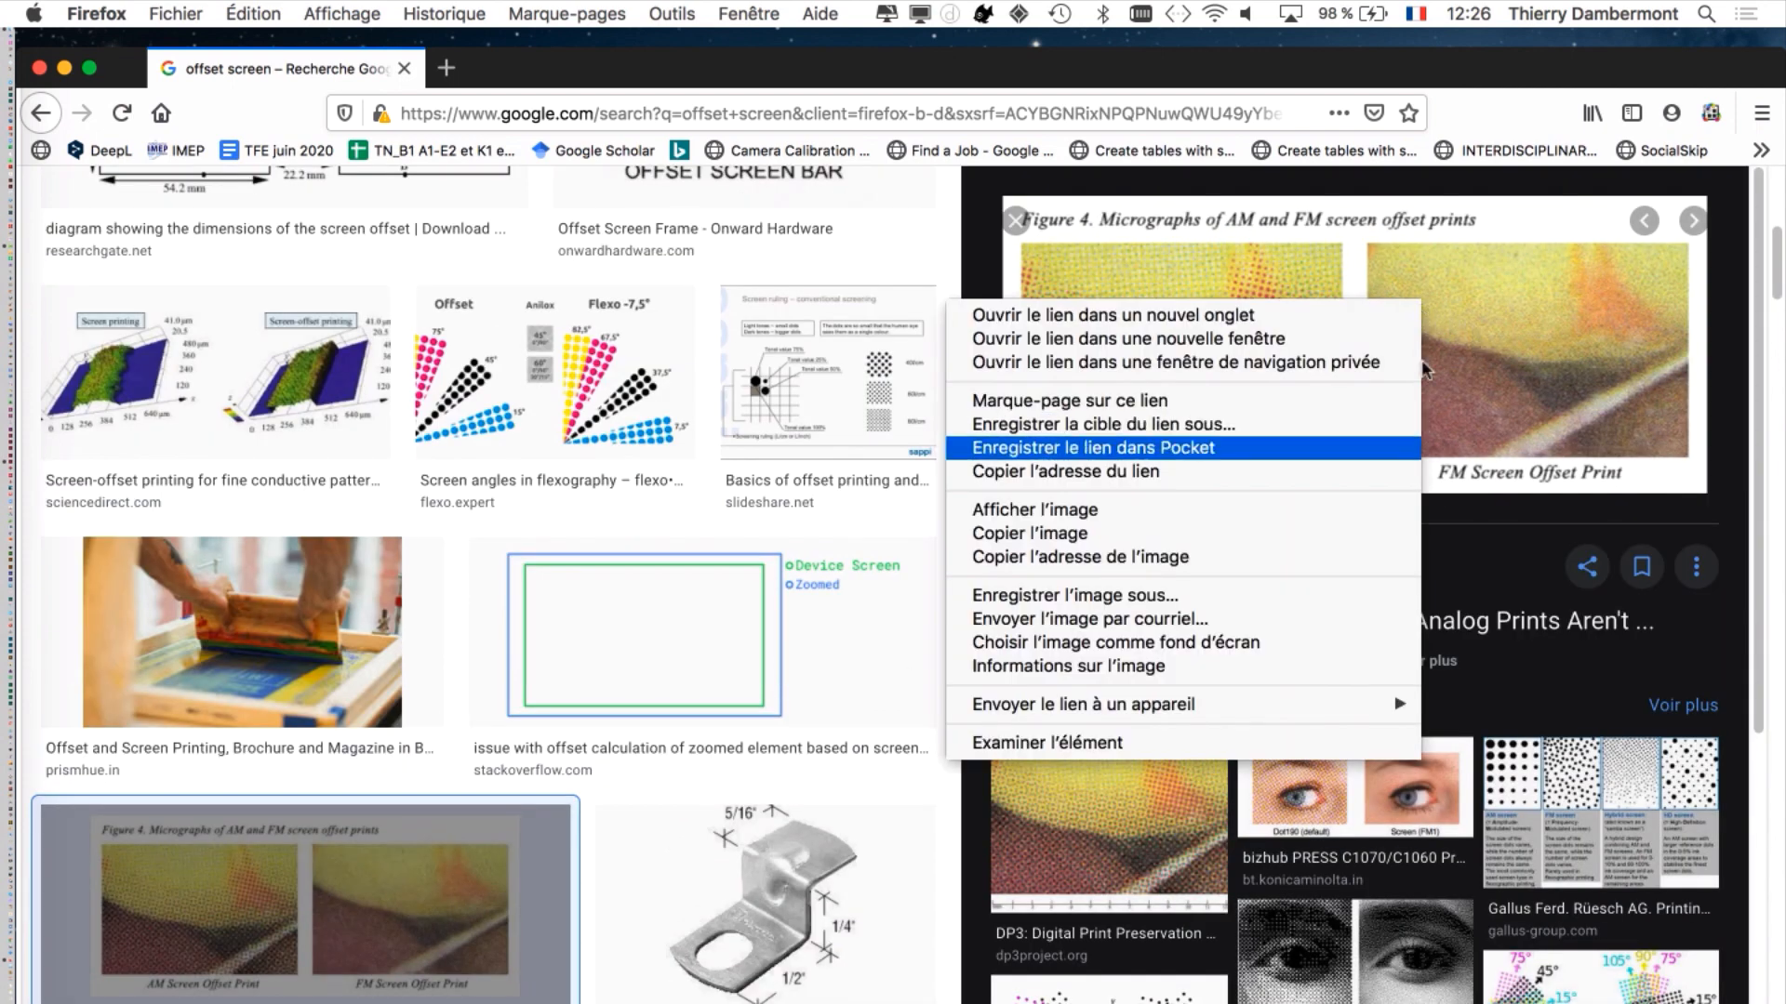
{"action": "left_click", "coordinate": [1215, 503]}
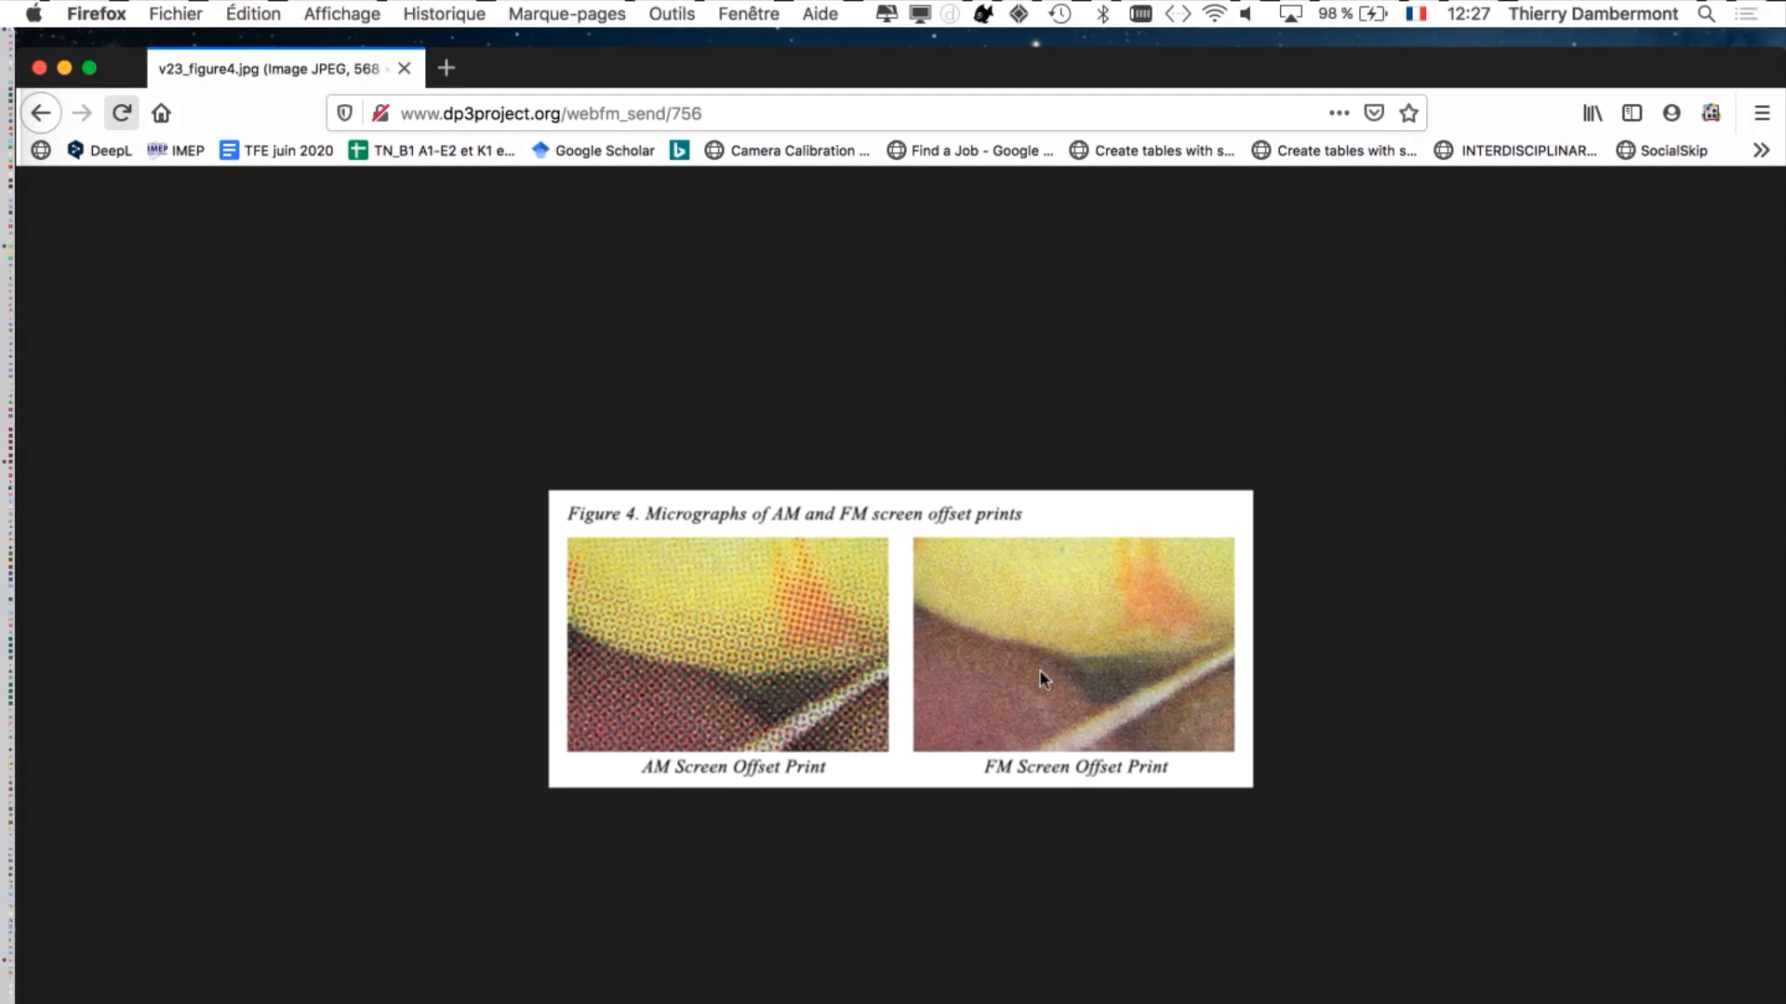
{"action": "left_click", "coordinate": [44, 113]}
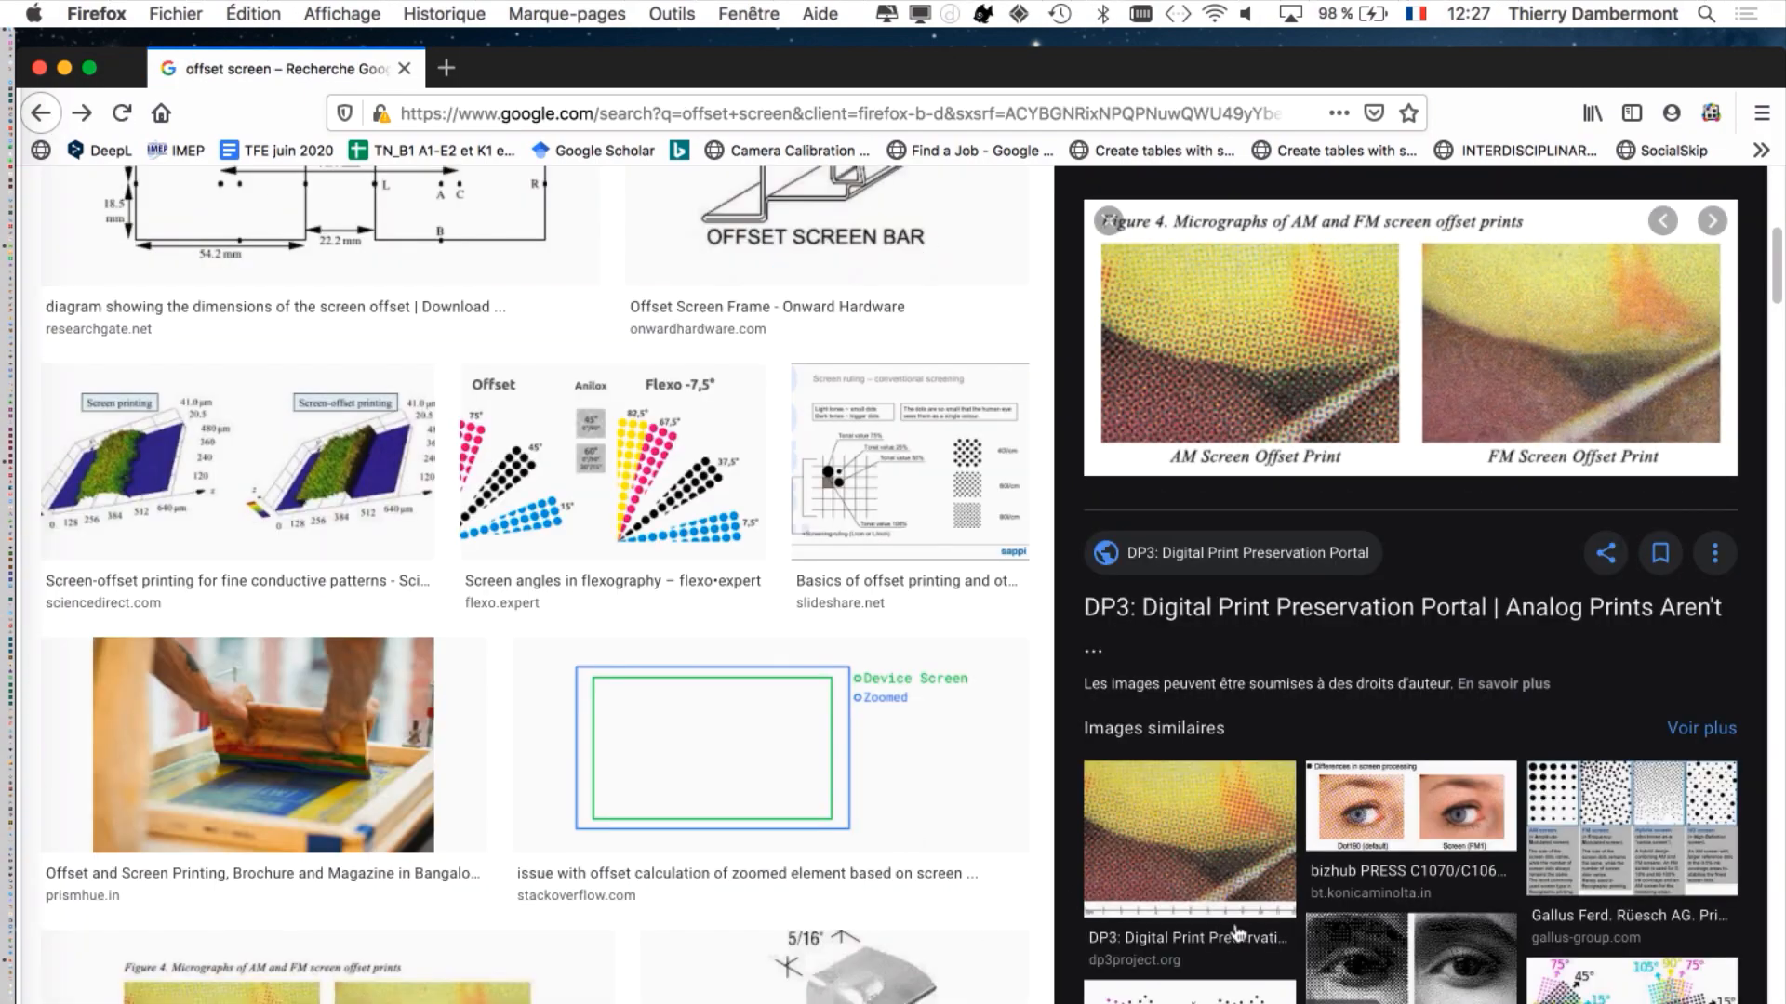
Step: View the enlarged AM and FM screen comparison of an eye by itself, magnified to 133%, and return to InDesign
{"action": "left_click", "coordinate": [1335, 962]}
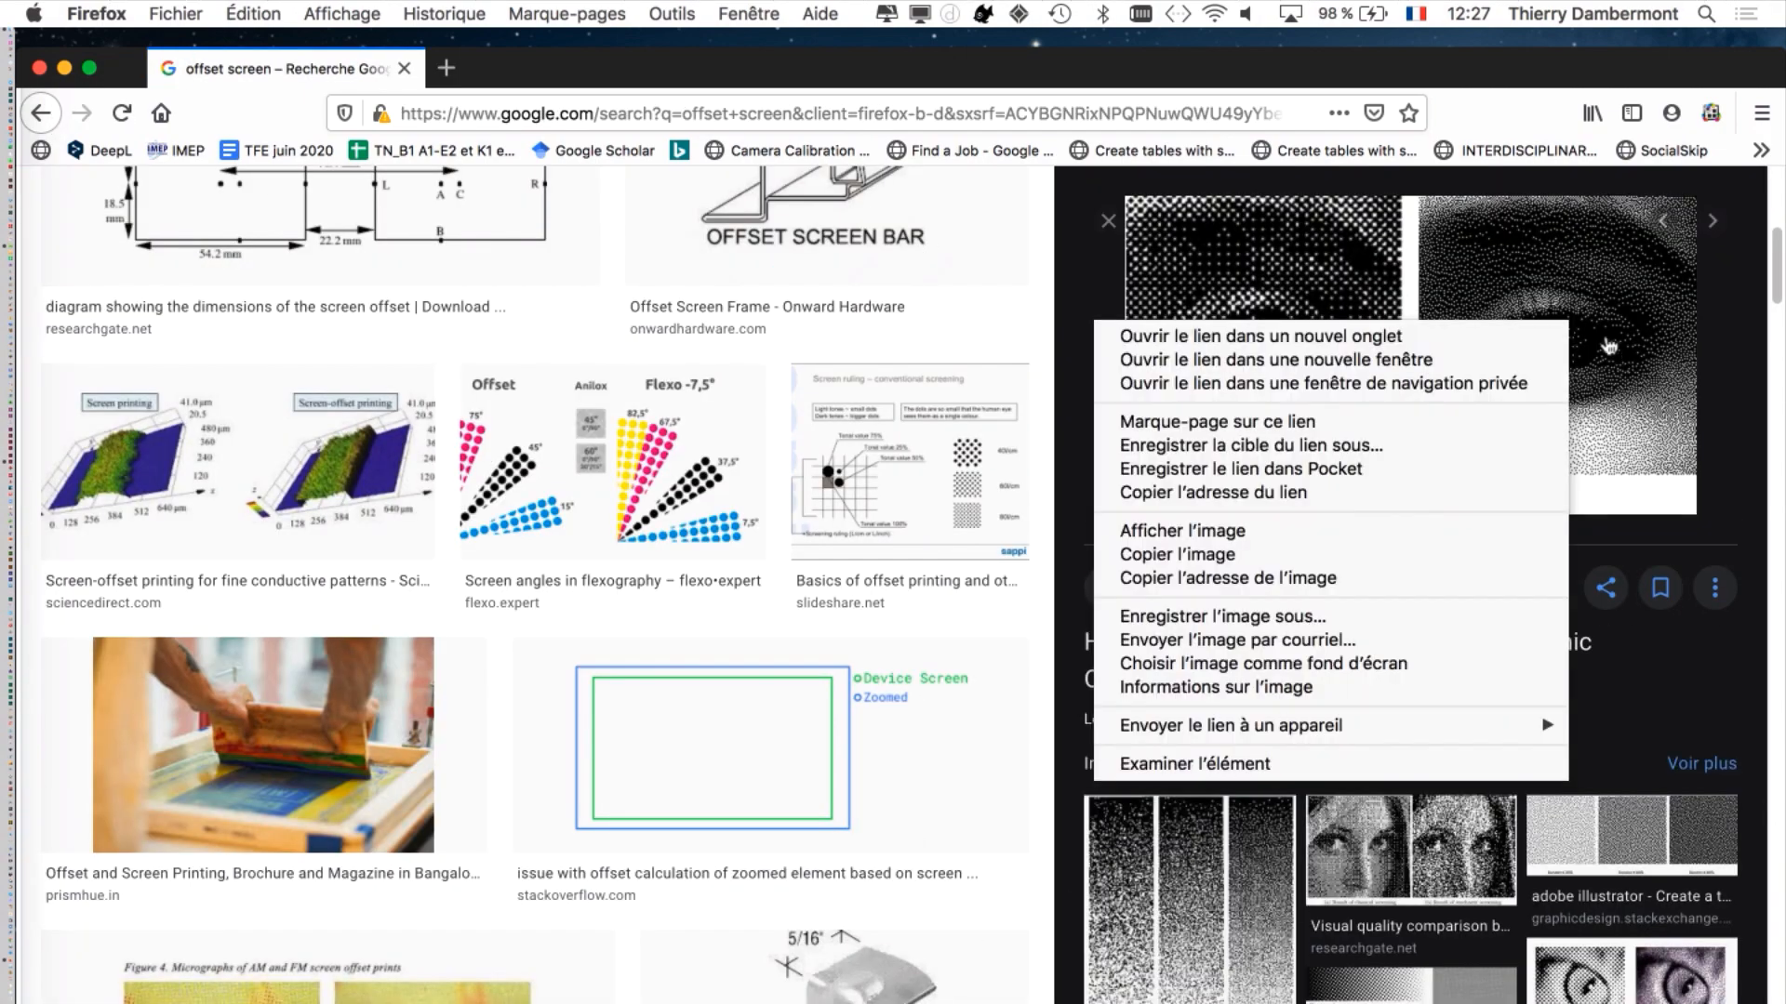
{"action": "right_click", "coordinate": [1599, 321]}
{"action": "left_click", "coordinate": [1572, 336]}
{"action": "right_click", "coordinate": [1389, 423]}
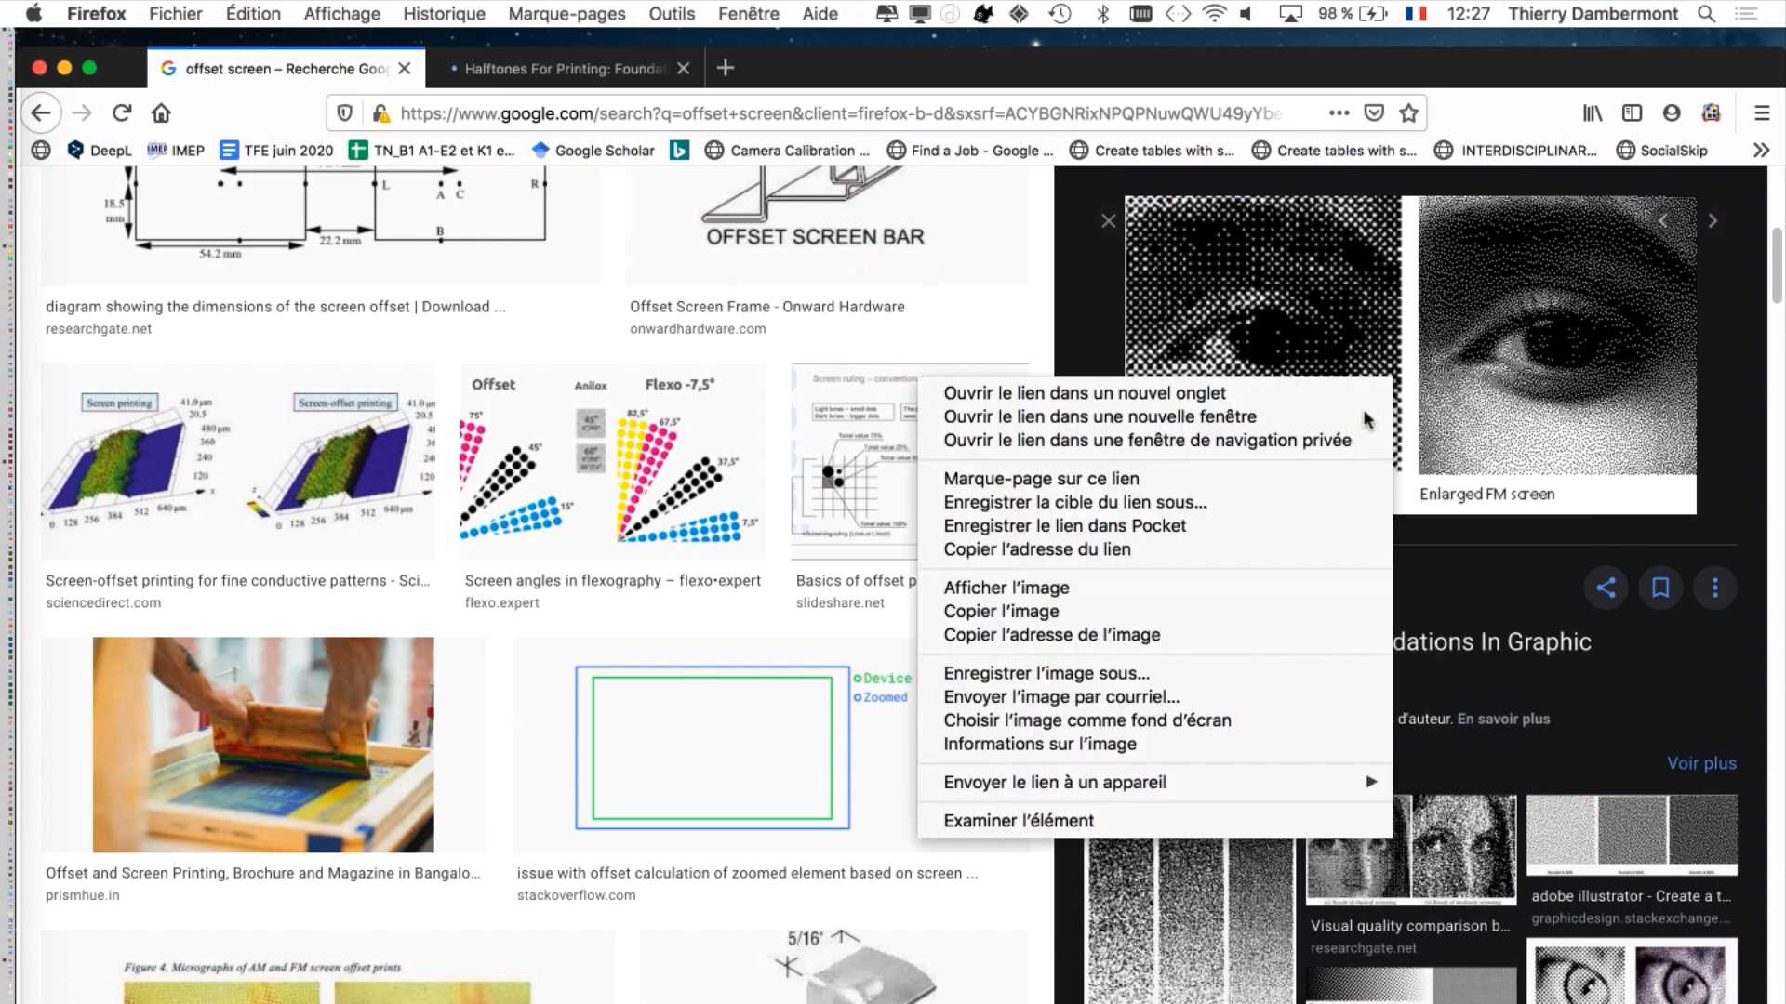
{"action": "left_click", "coordinate": [1183, 596]}
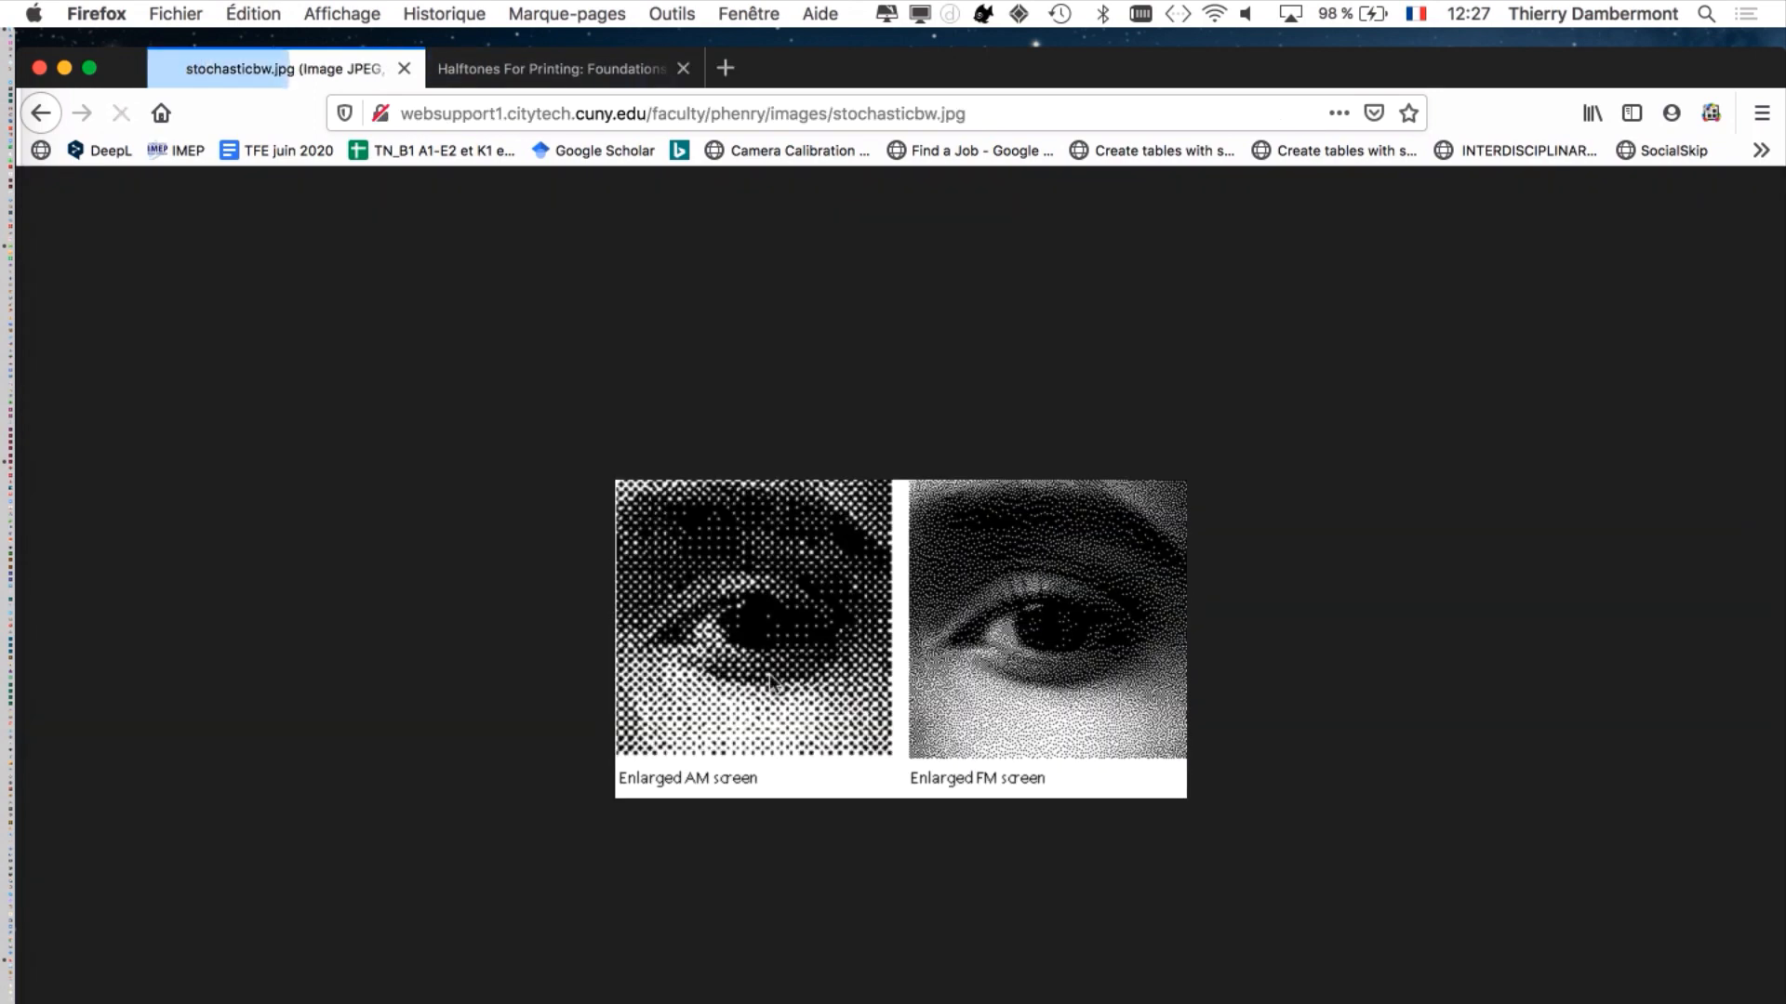
{"action": "key", "text": "super+plus"}
{"action": "key", "text": "super+plus"}
{"action": "key", "text": "super+plus"}
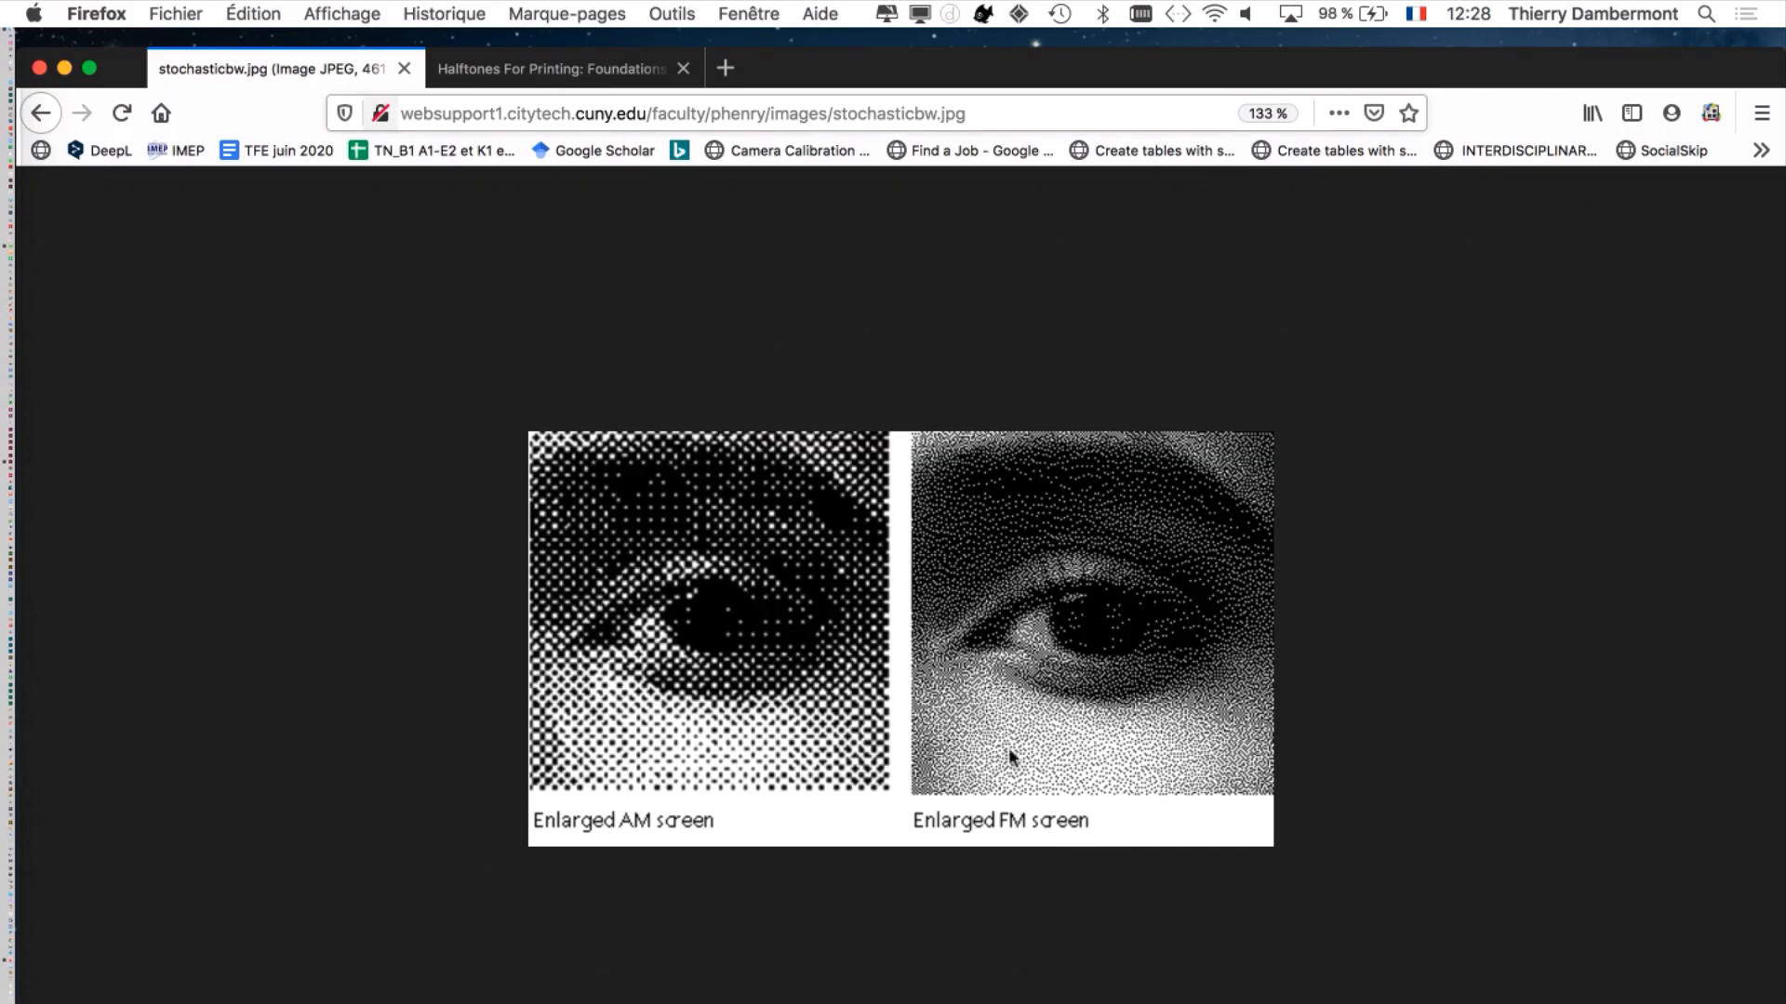
{"action": "left_click", "coordinate": [65, 69]}
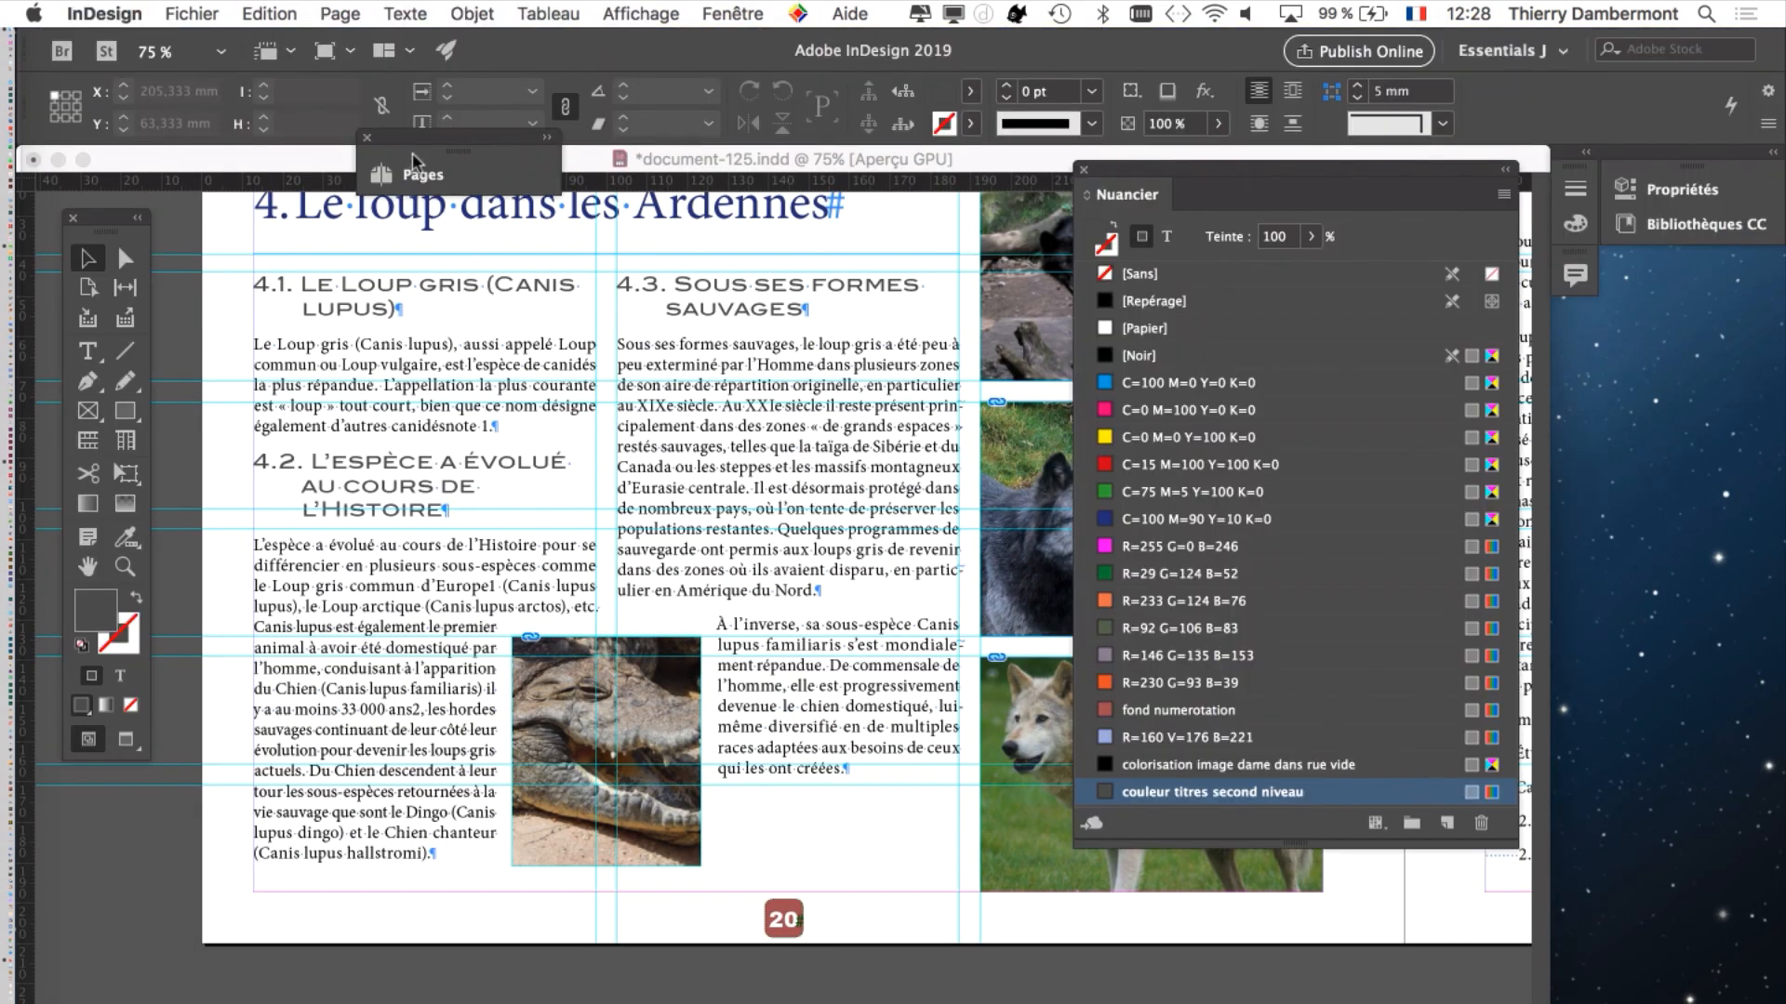
Step: Shift the collapsed Pages panel aside and enlarge the Nuancier panel beyond its last swatch
{"action": "left_click_drag", "start_coordinate": [414, 160], "coordinate": [537, 142]}
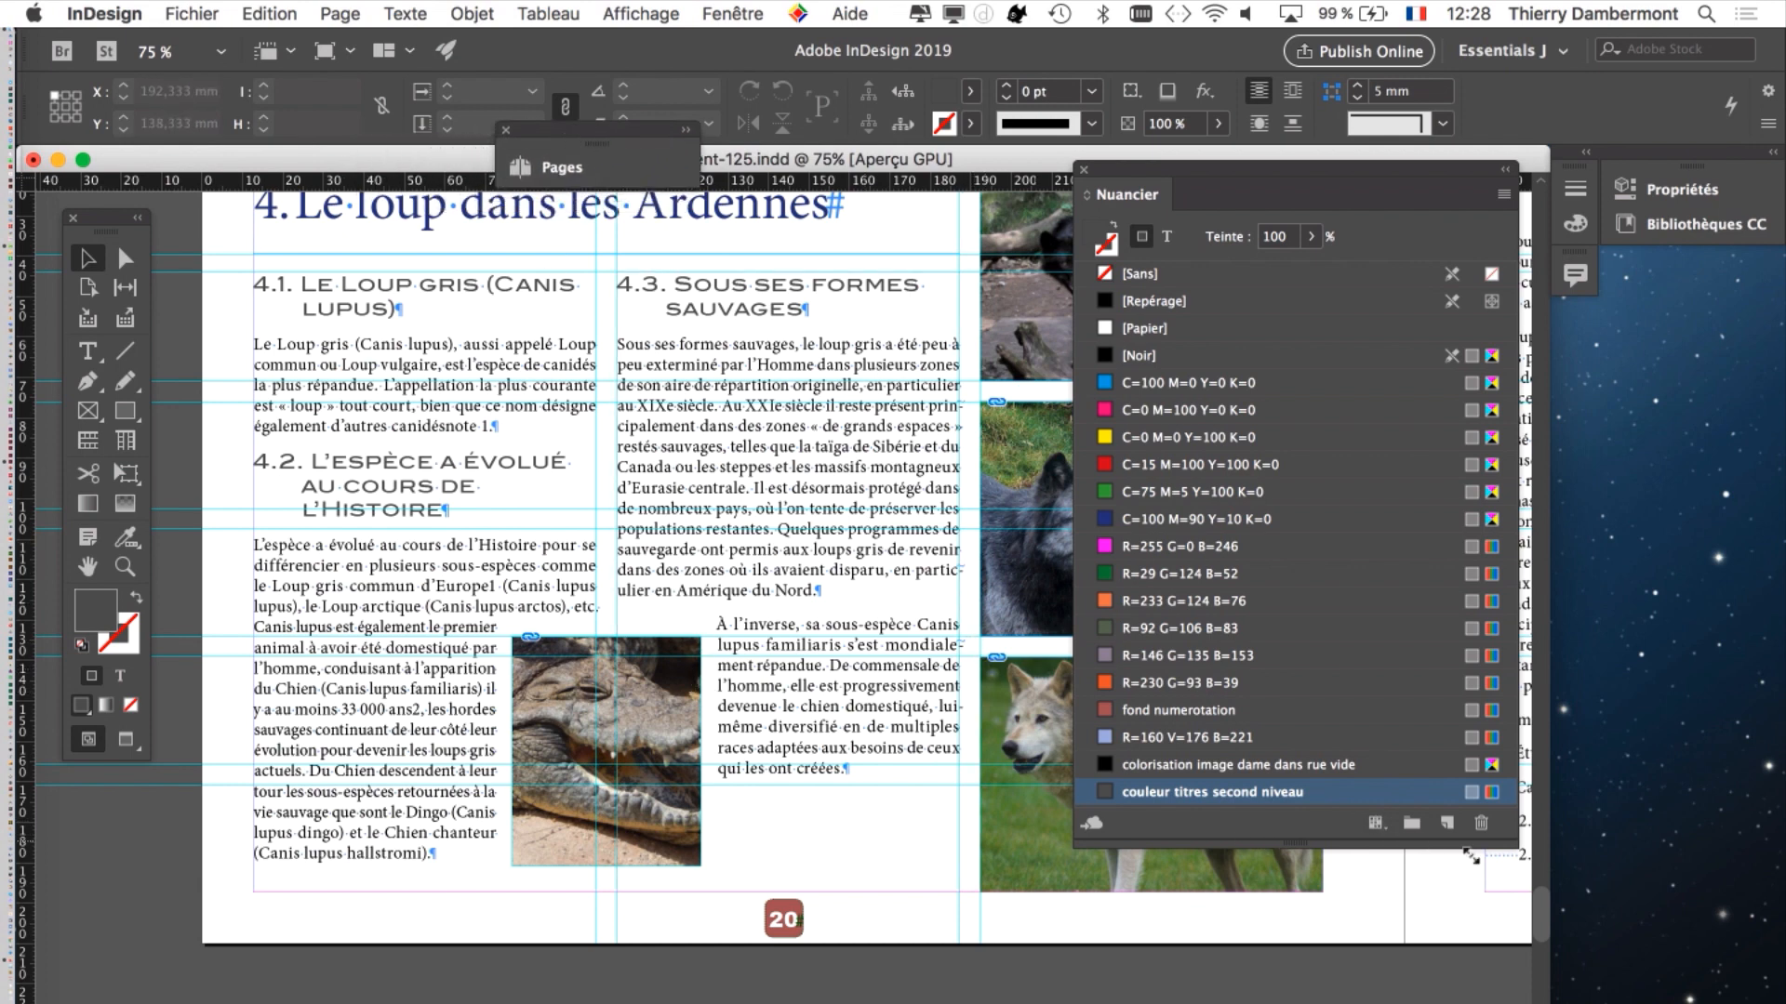
{"action": "left_click_drag", "start_coordinate": [1499, 839], "coordinate": [1534, 923]}
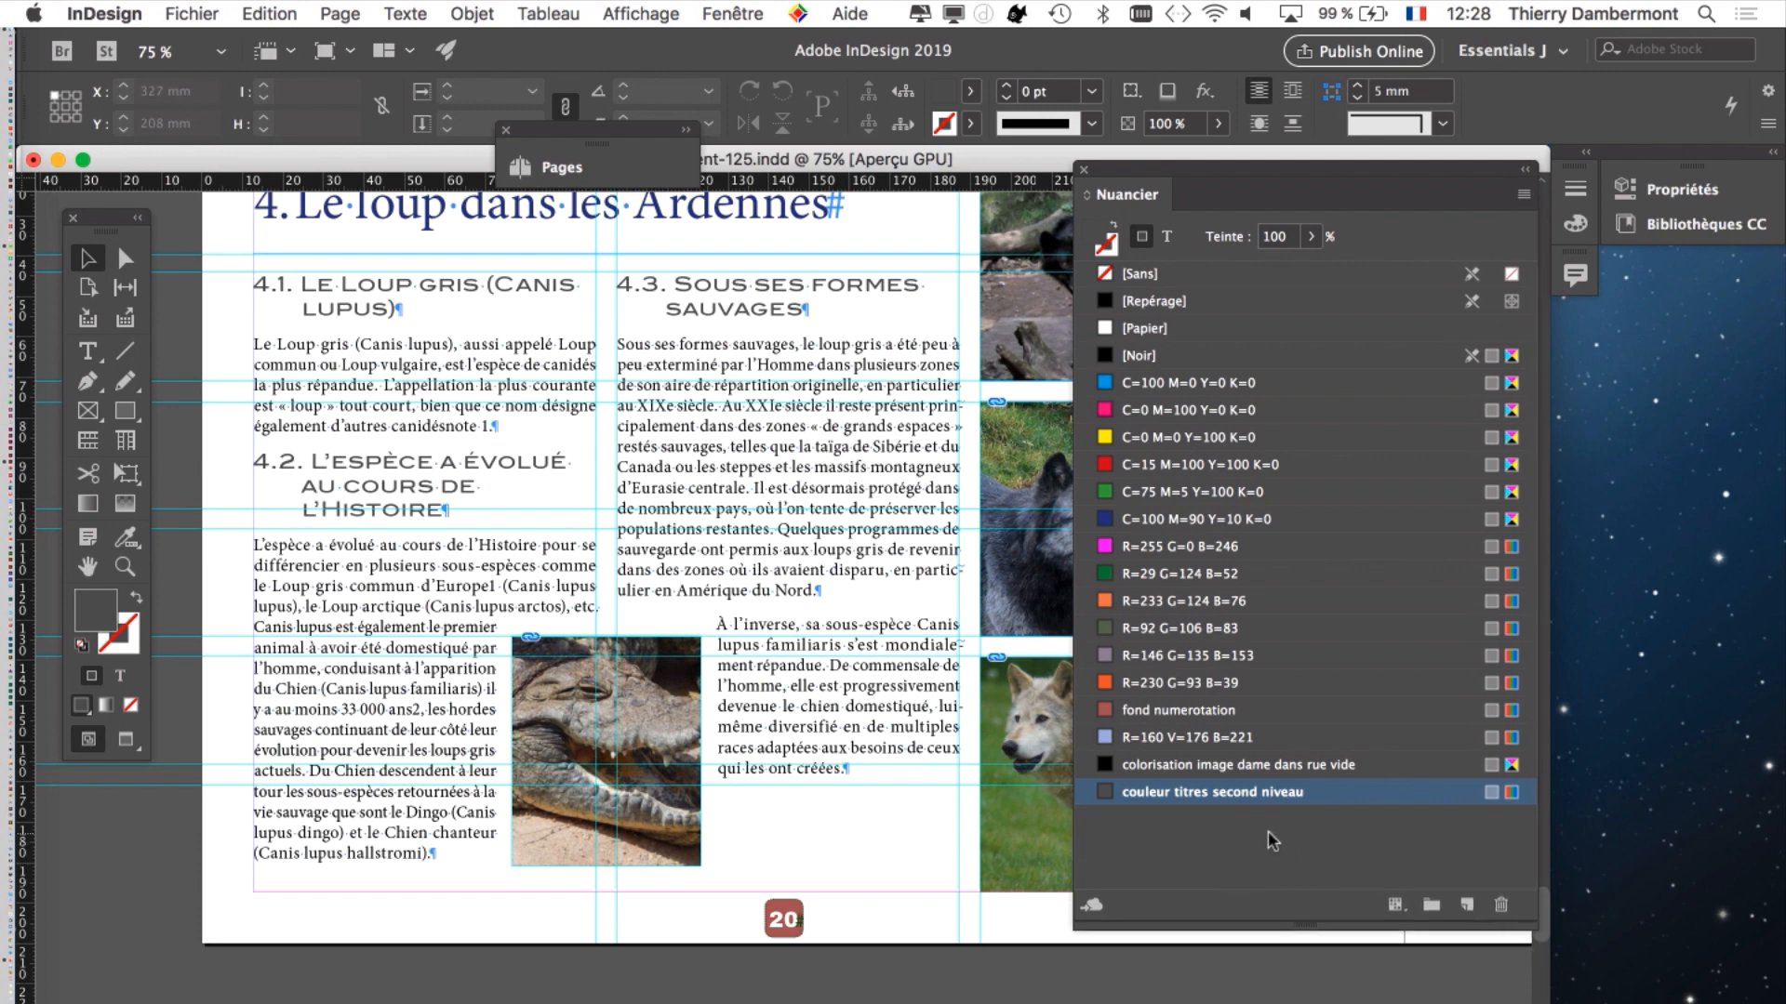
{"action": "scroll", "coordinate": [849, 757], "scroll_direction": "up", "scroll_amount": 2}
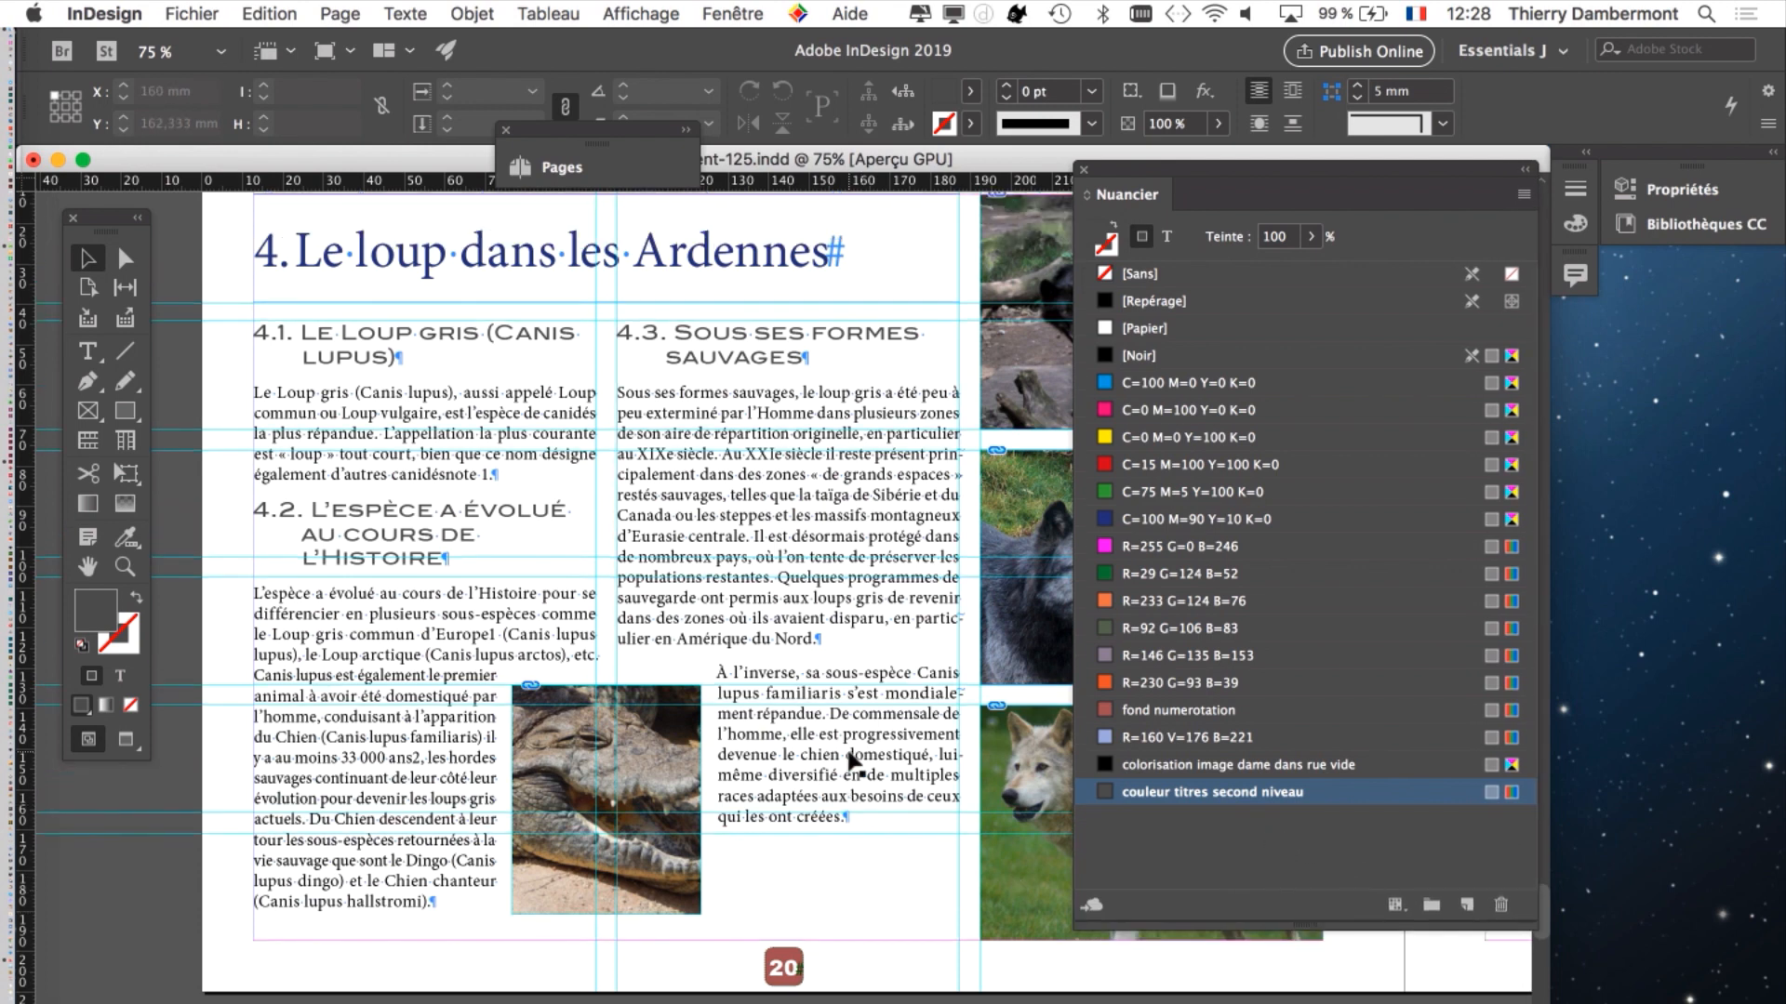
{"action": "scroll", "coordinate": [849, 761], "scroll_direction": "up", "scroll_amount": 1}
{"action": "scroll", "coordinate": [849, 759], "scroll_direction": "up", "scroll_amount": 3}
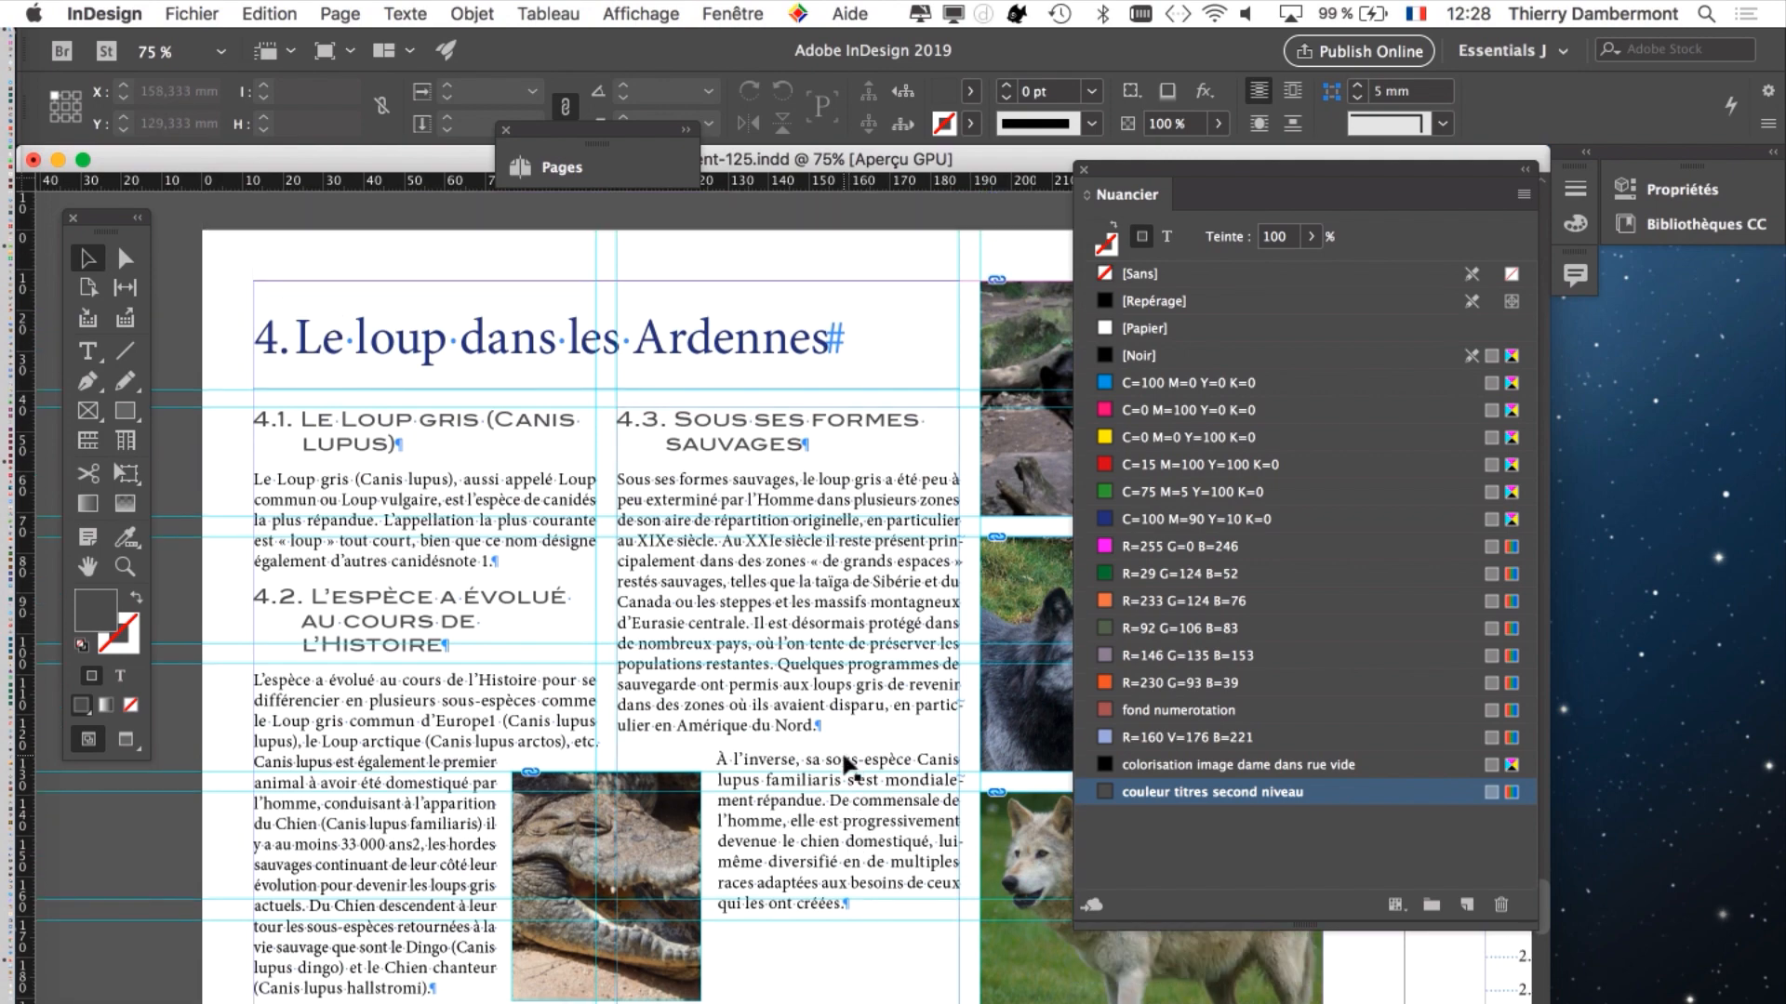
Step: Save the document under the new name document-126.indd in the Dossier document-123 folder
{"action": "left_click", "coordinate": [221, 12]}
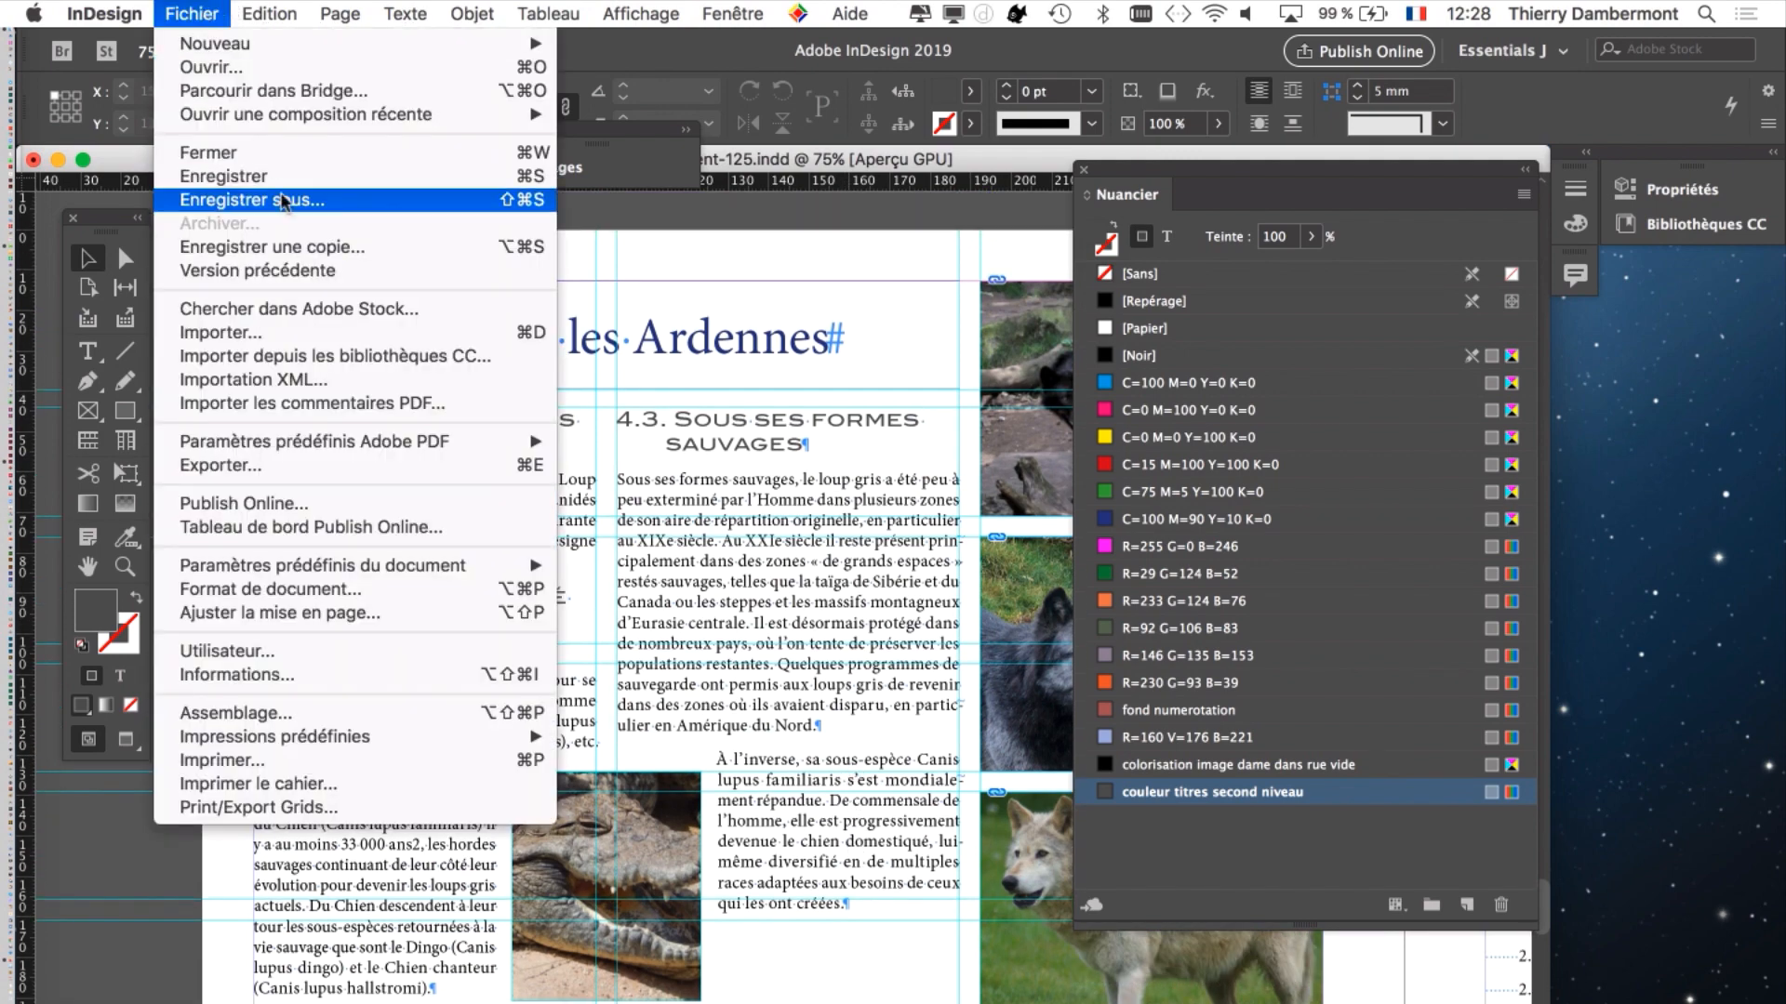
{"action": "left_click", "coordinate": [279, 199]}
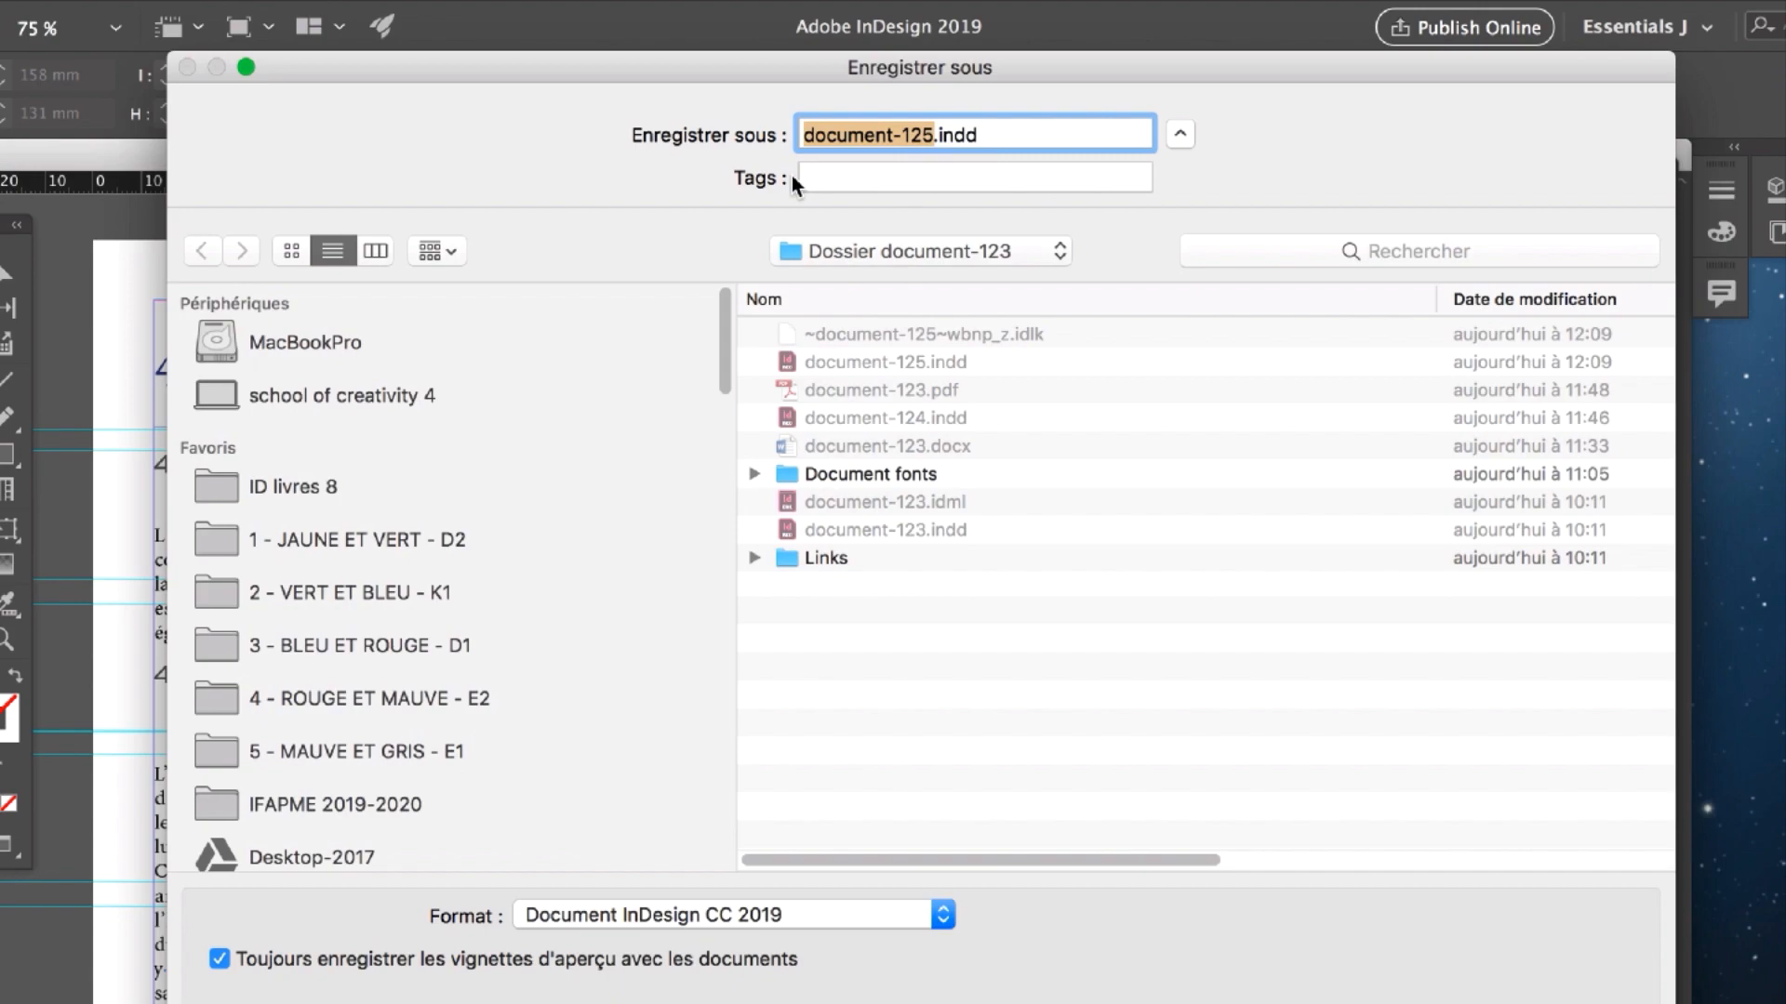
{"action": "left_click_drag", "start_coordinate": [934, 136], "coordinate": [917, 139]}
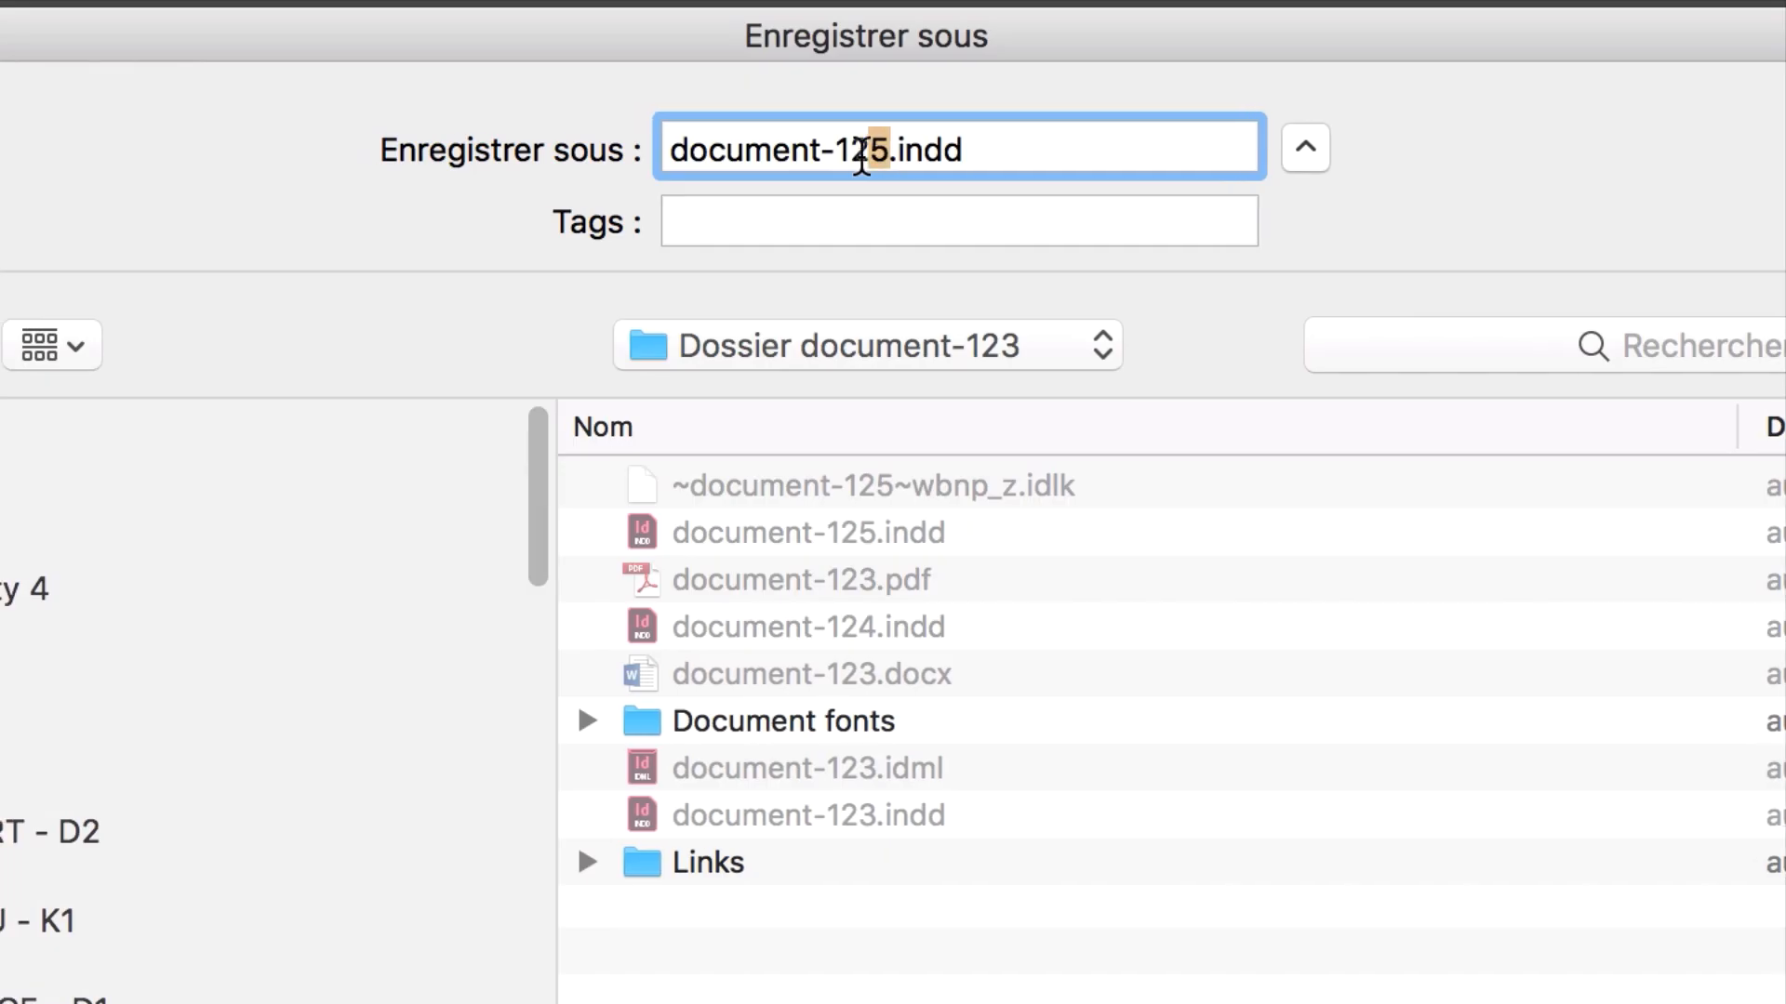
{"action": "type", "text": "6"}
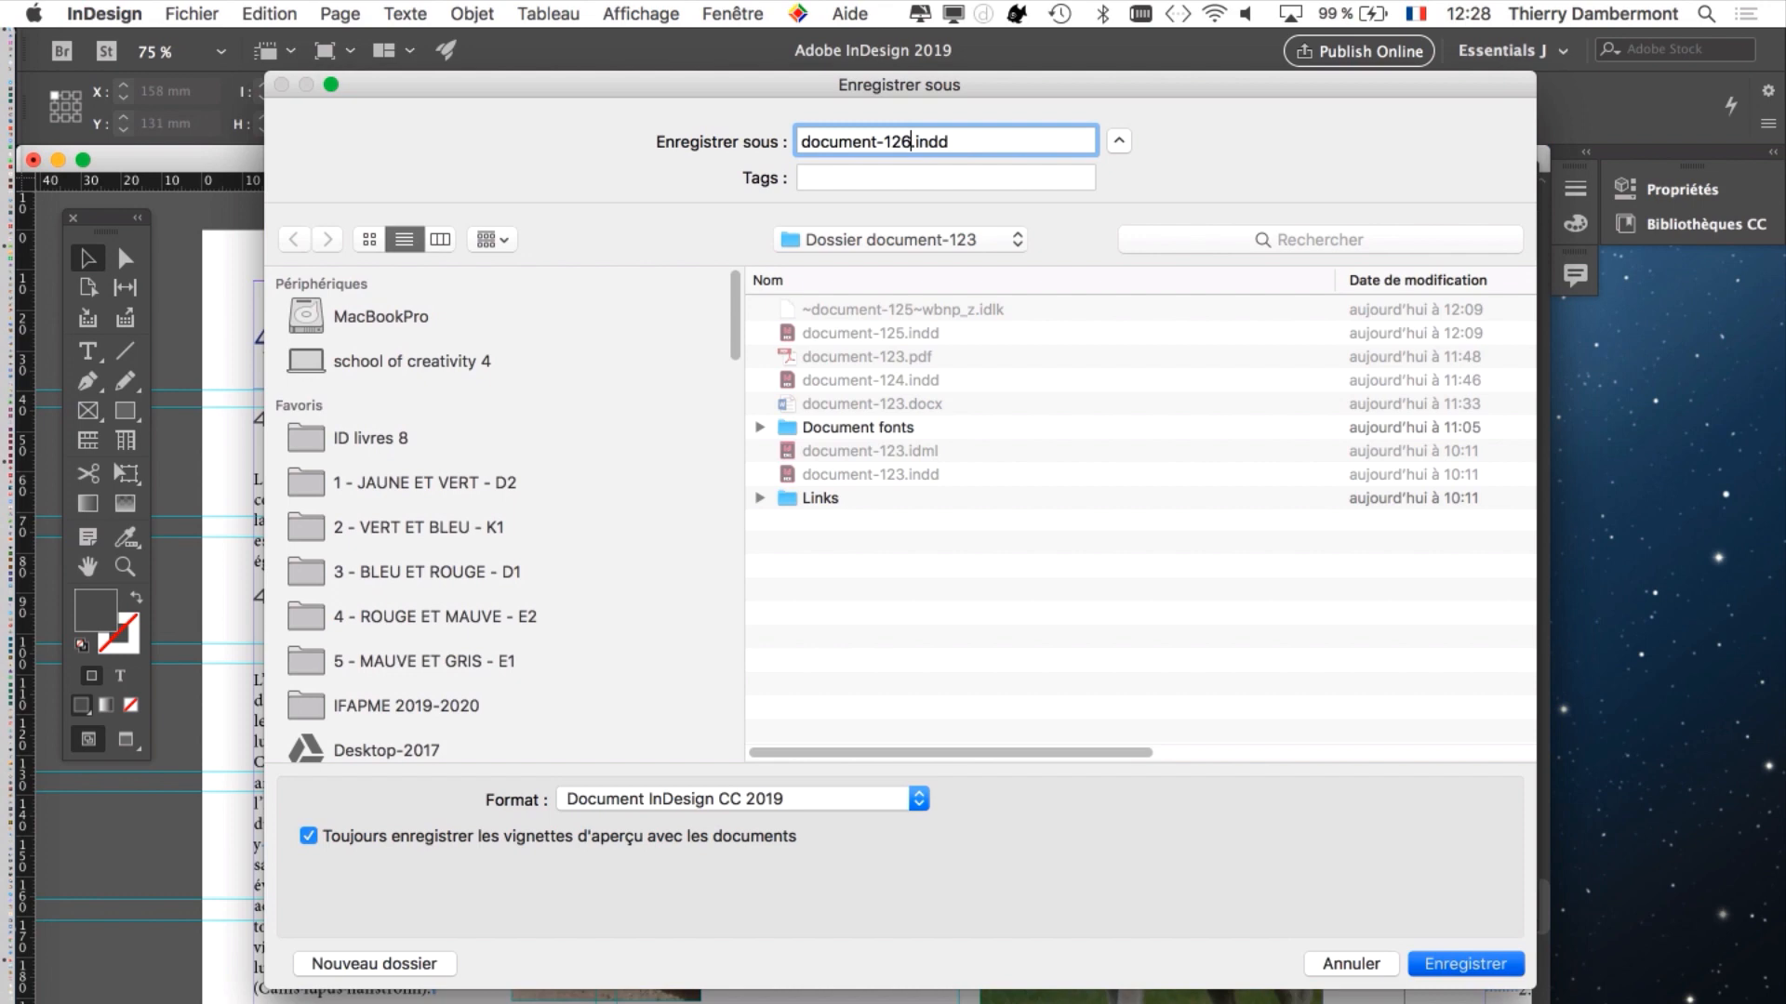
{"action": "key", "text": "Return"}
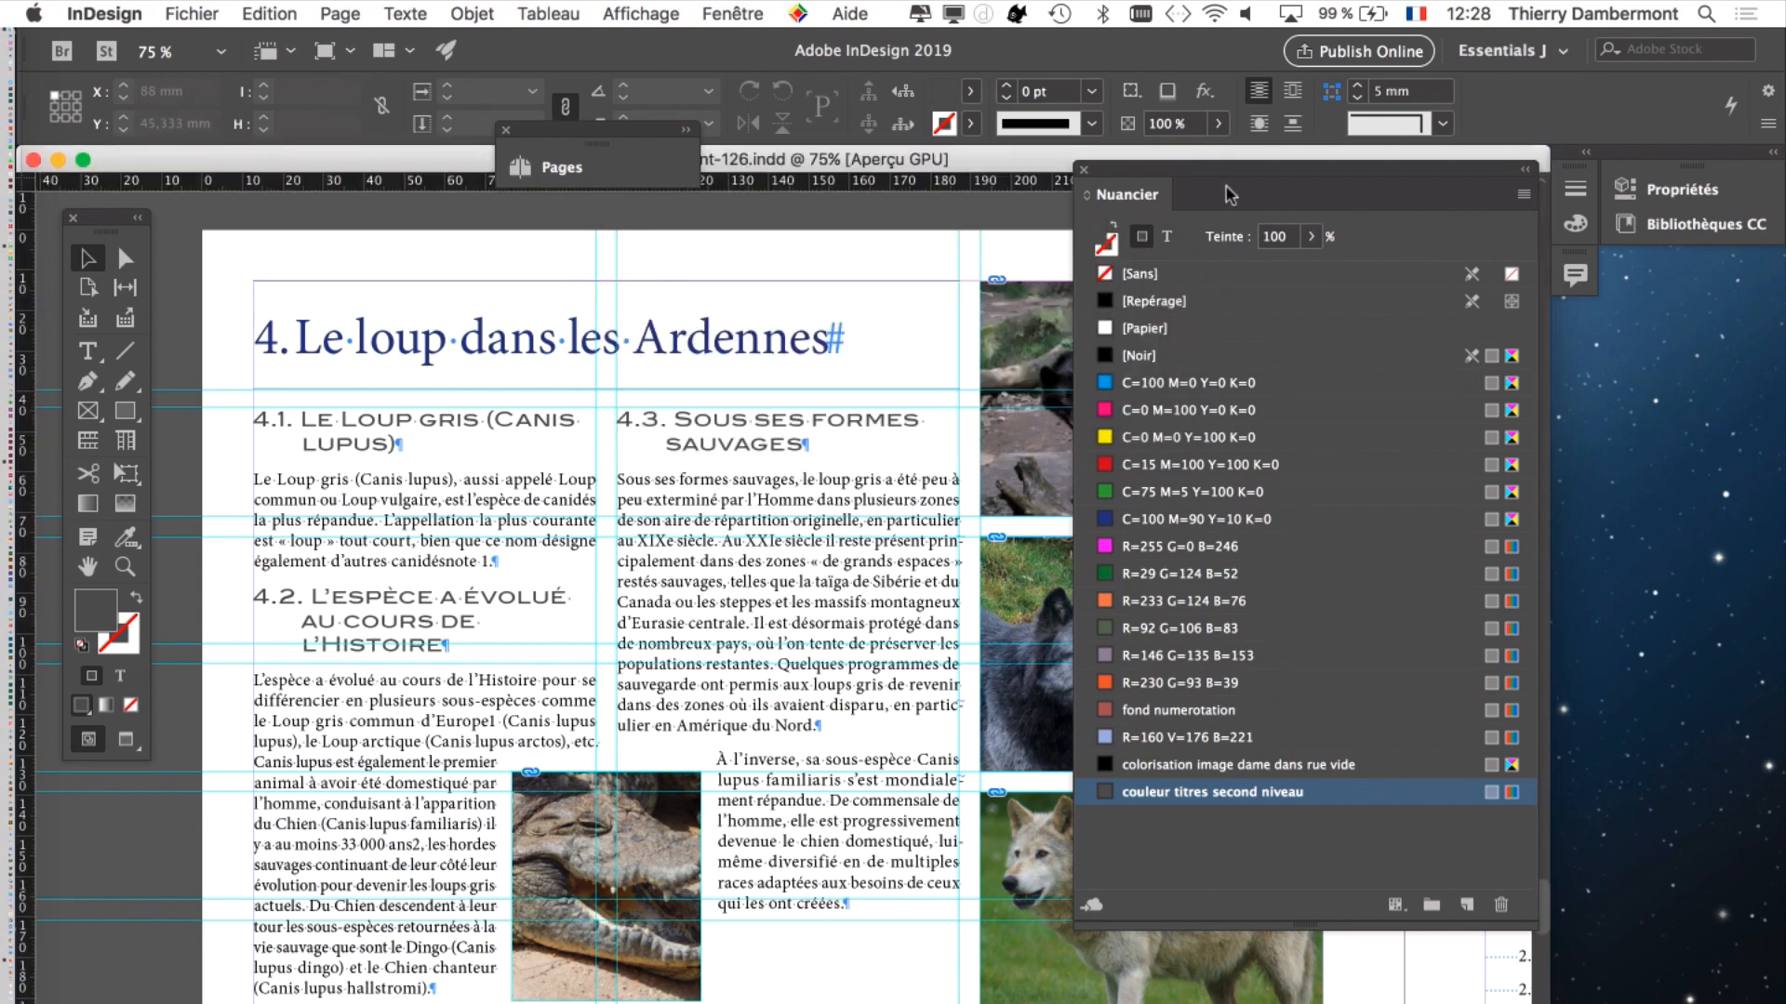
Step: Move the Nuancier panel clear of the photos and select the chapter title frame, the first text column and the title frame again
{"action": "left_click_drag", "start_coordinate": [1209, 184], "coordinate": [1493, 168]}
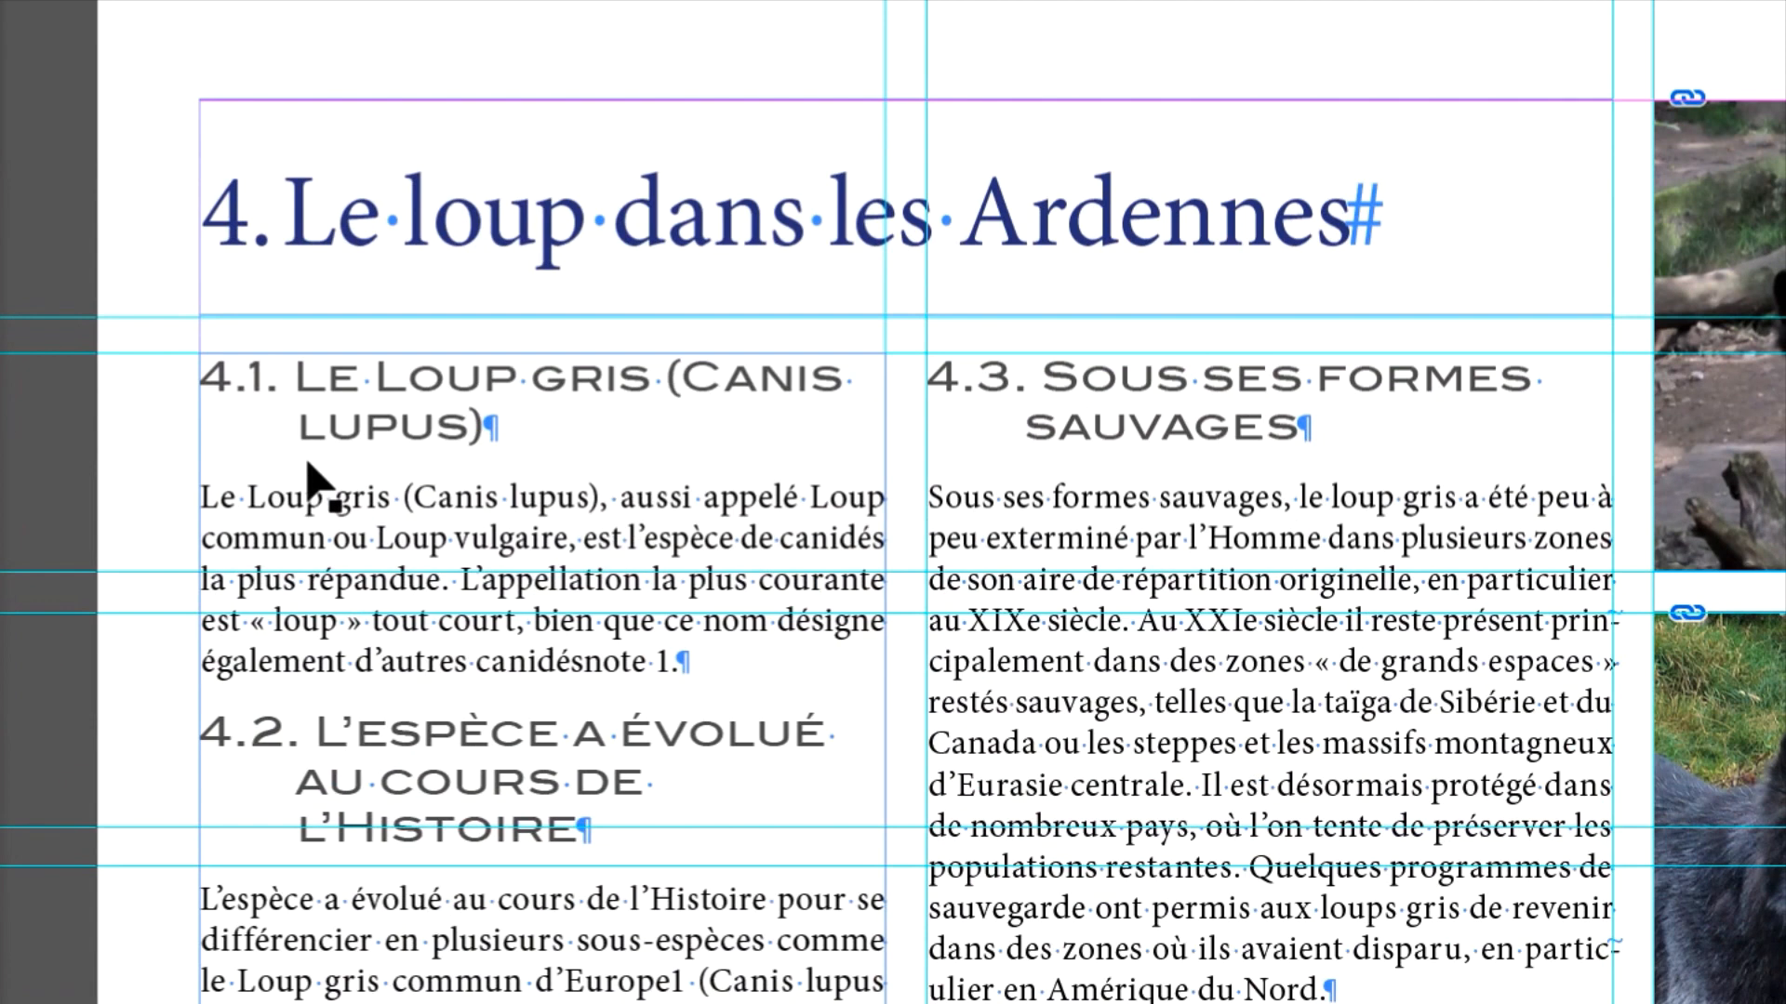
{"action": "left_click", "coordinate": [378, 251]}
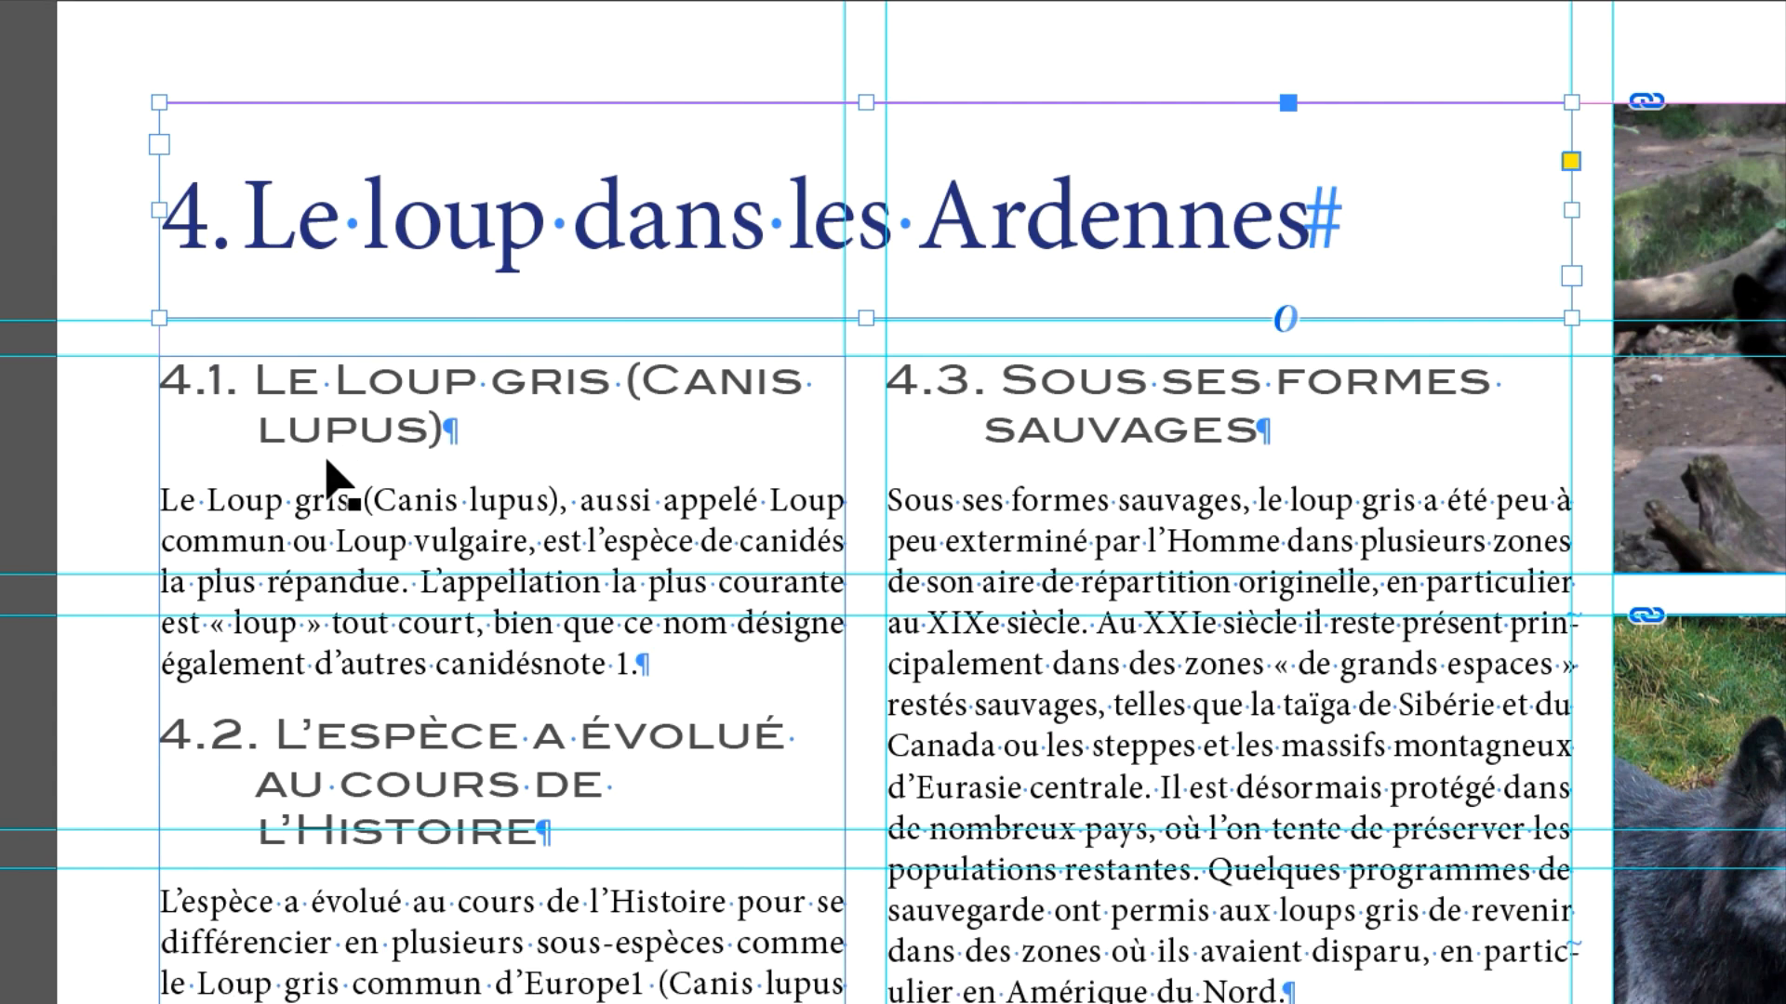
{"action": "left_click", "coordinate": [326, 462]}
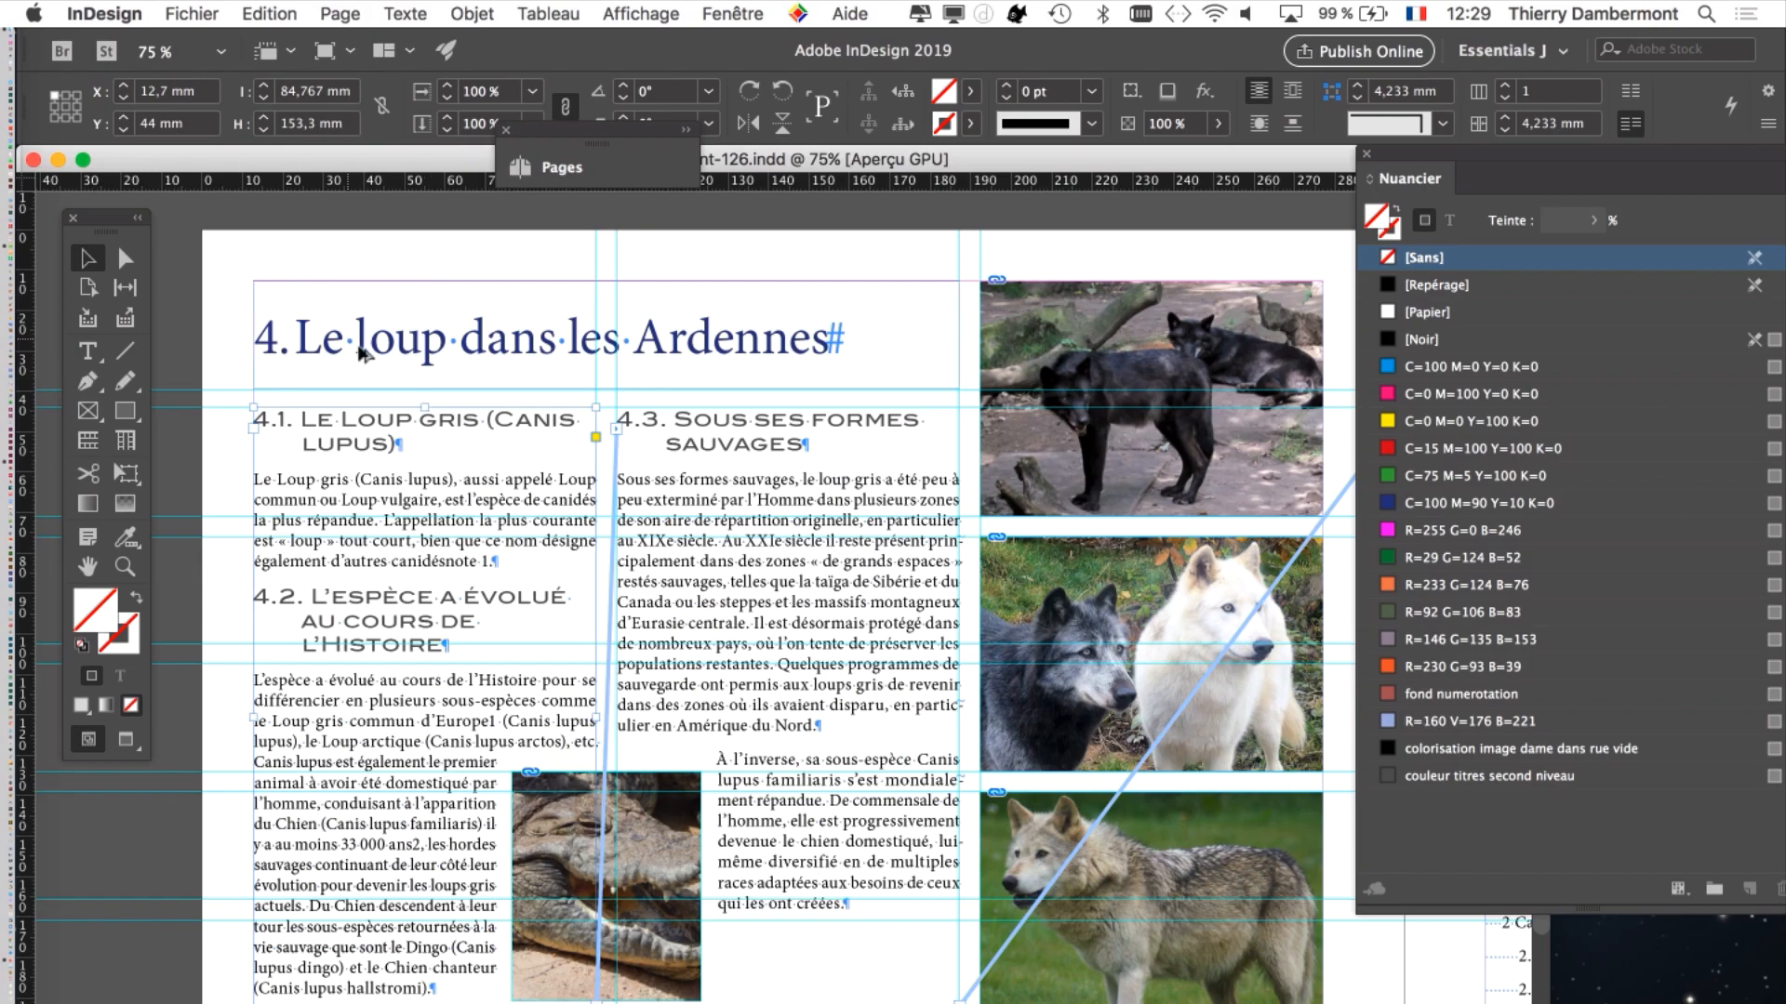
{"action": "left_click", "coordinate": [359, 351]}
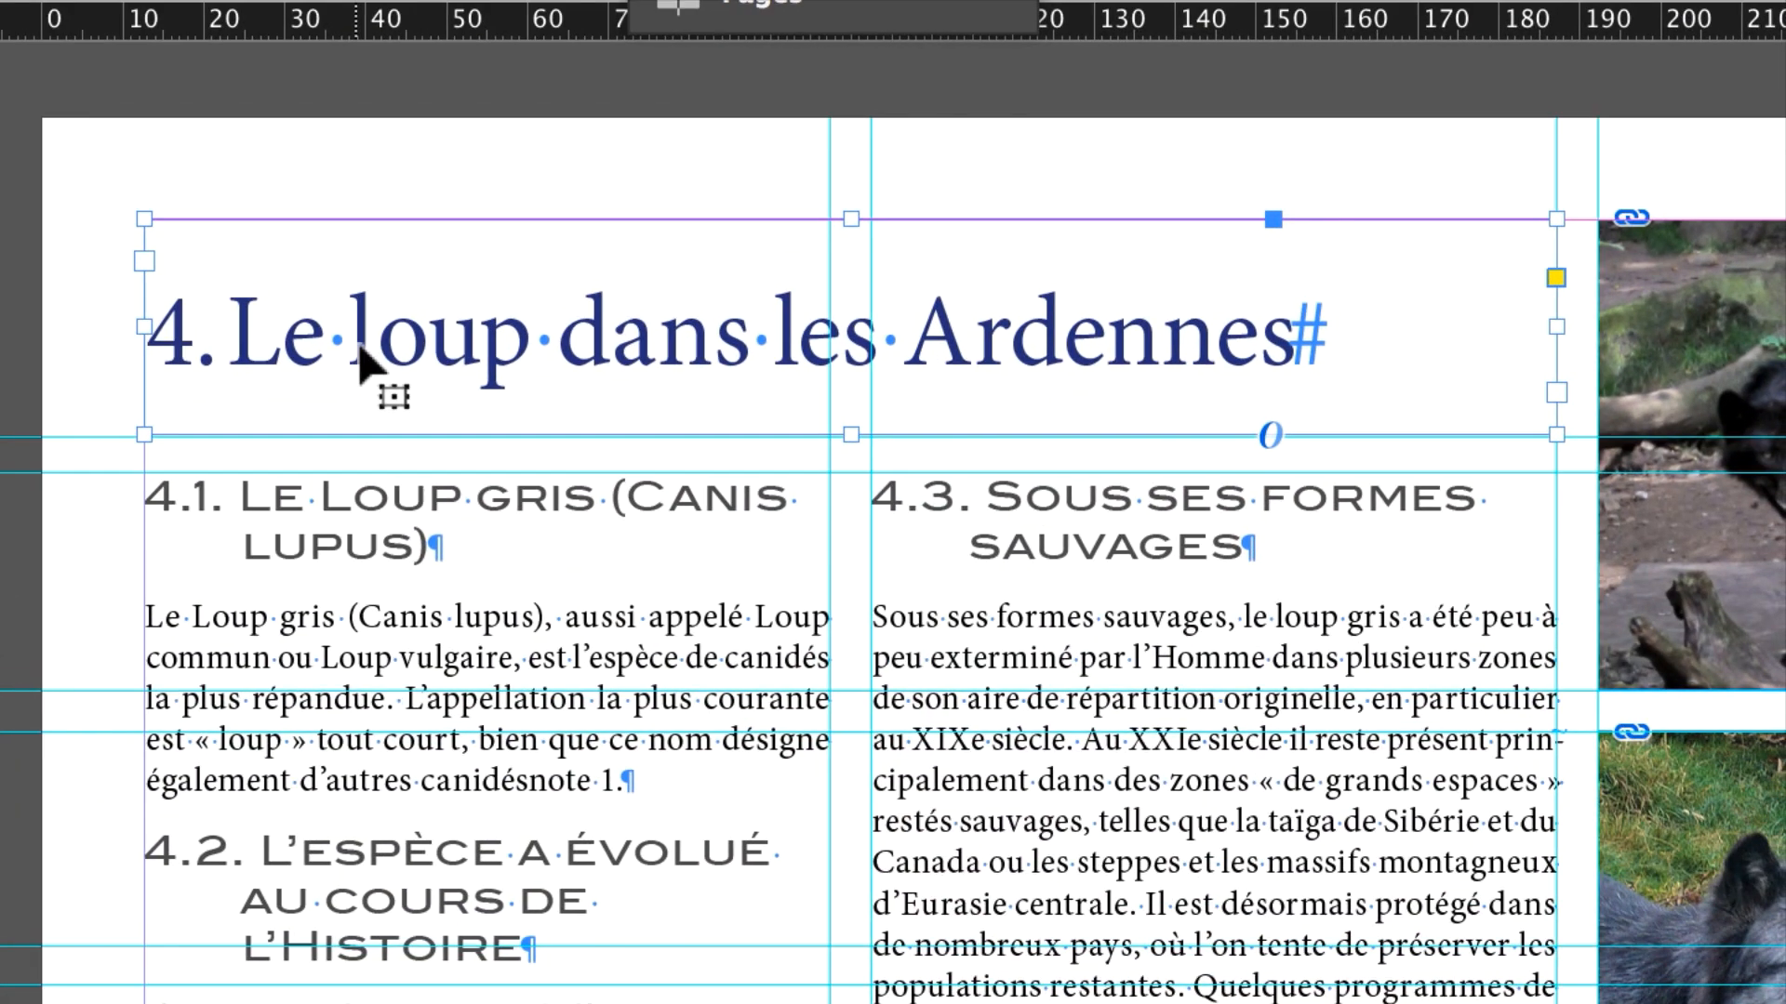
Step: Try shifting the chapter title frame, put it back at X 12,7 mm and Y 12,7 mm, and deselect it
{"action": "left_click_drag", "start_coordinate": [359, 348], "coordinate": [191, 347]}
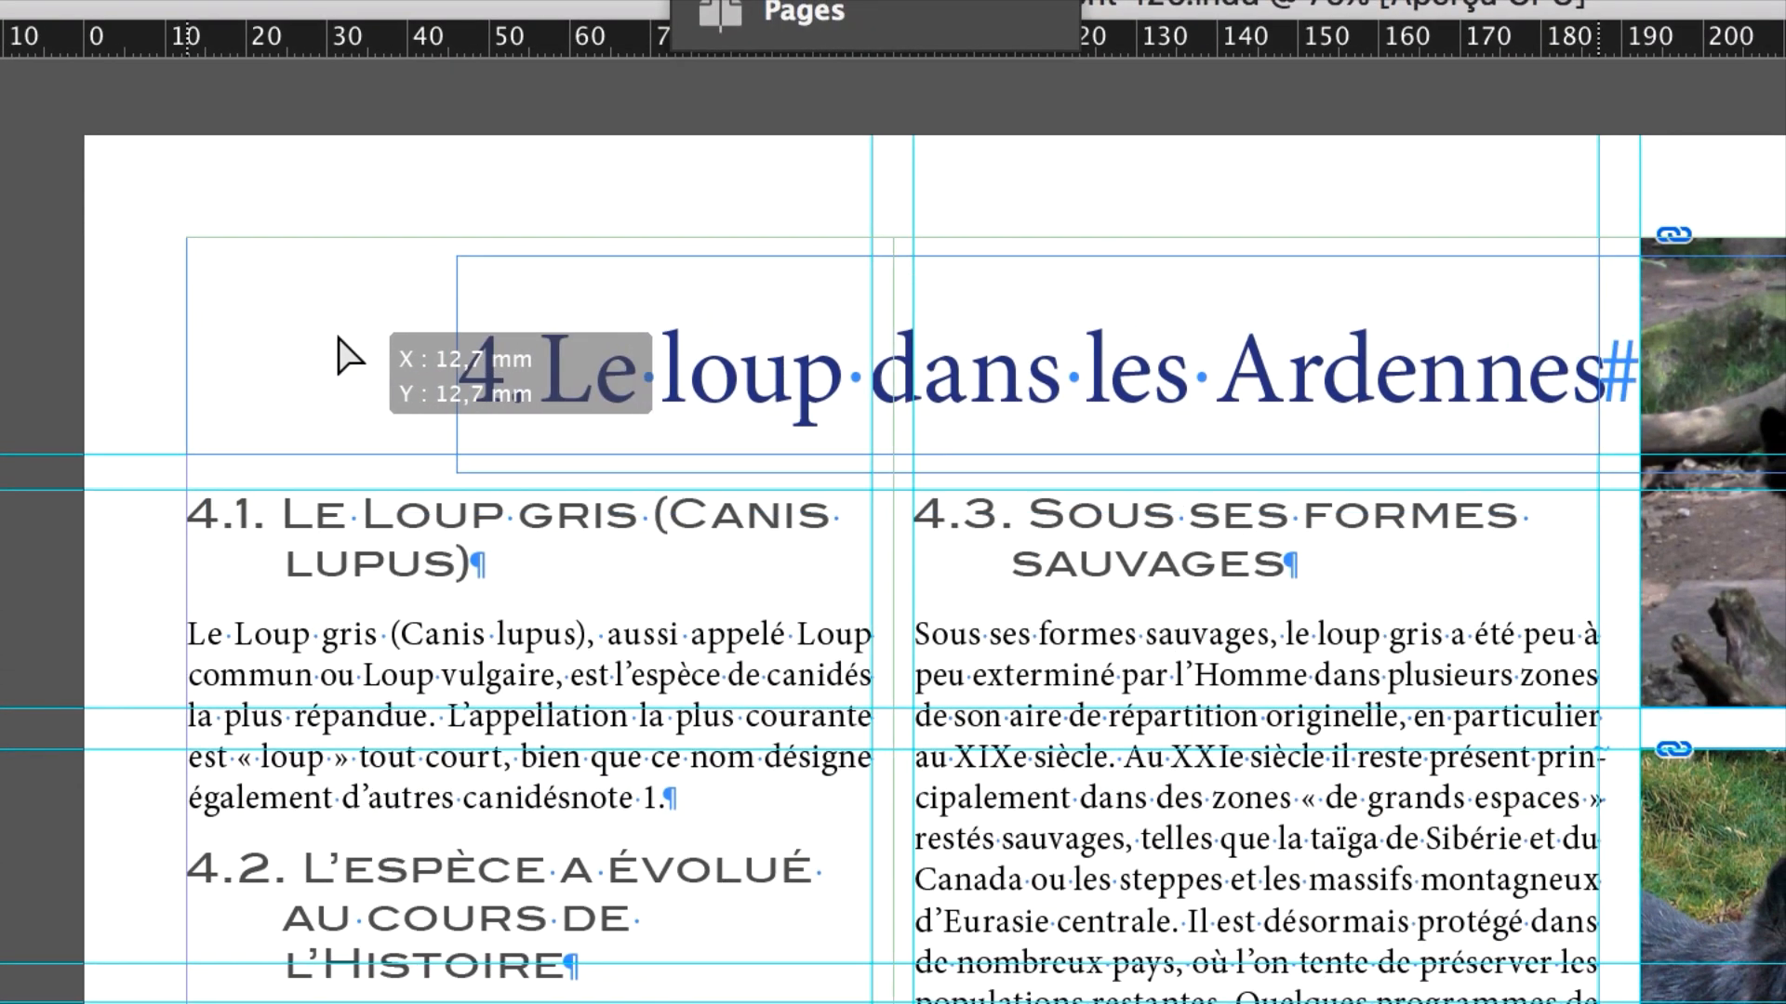
{"action": "left_click_drag", "start_coordinate": [348, 356], "coordinate": [351, 359]}
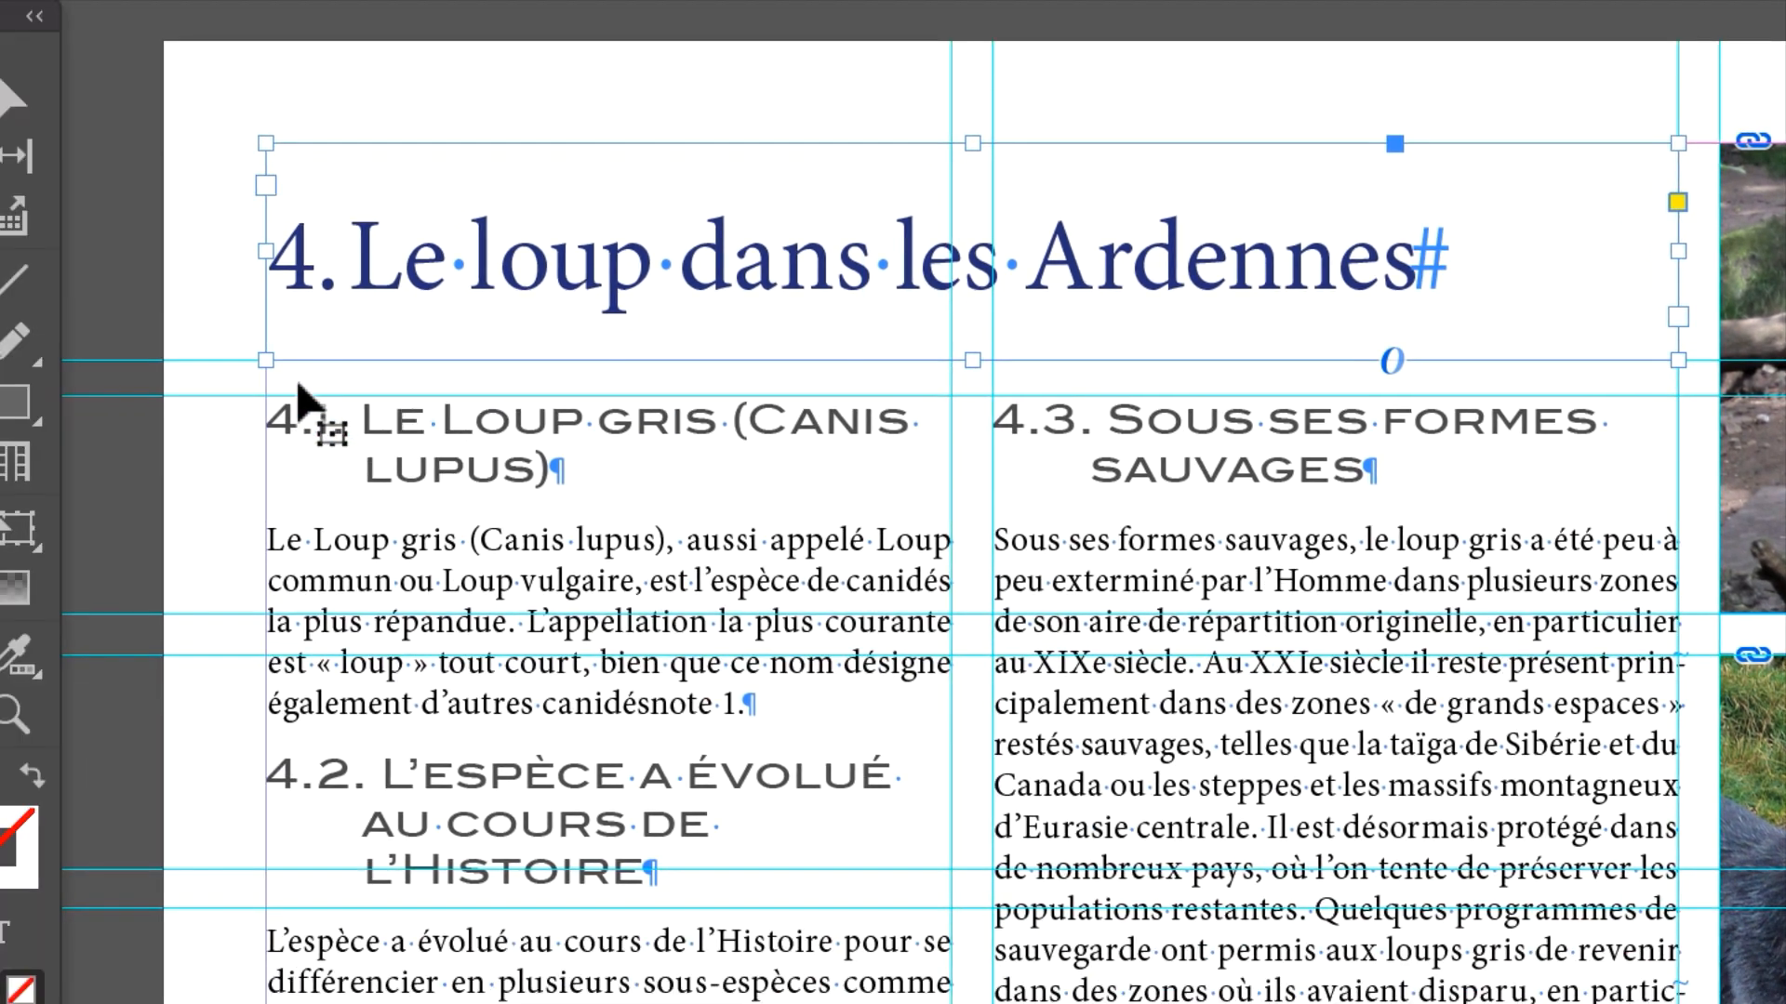
{"action": "left_click", "coordinate": [204, 608]}
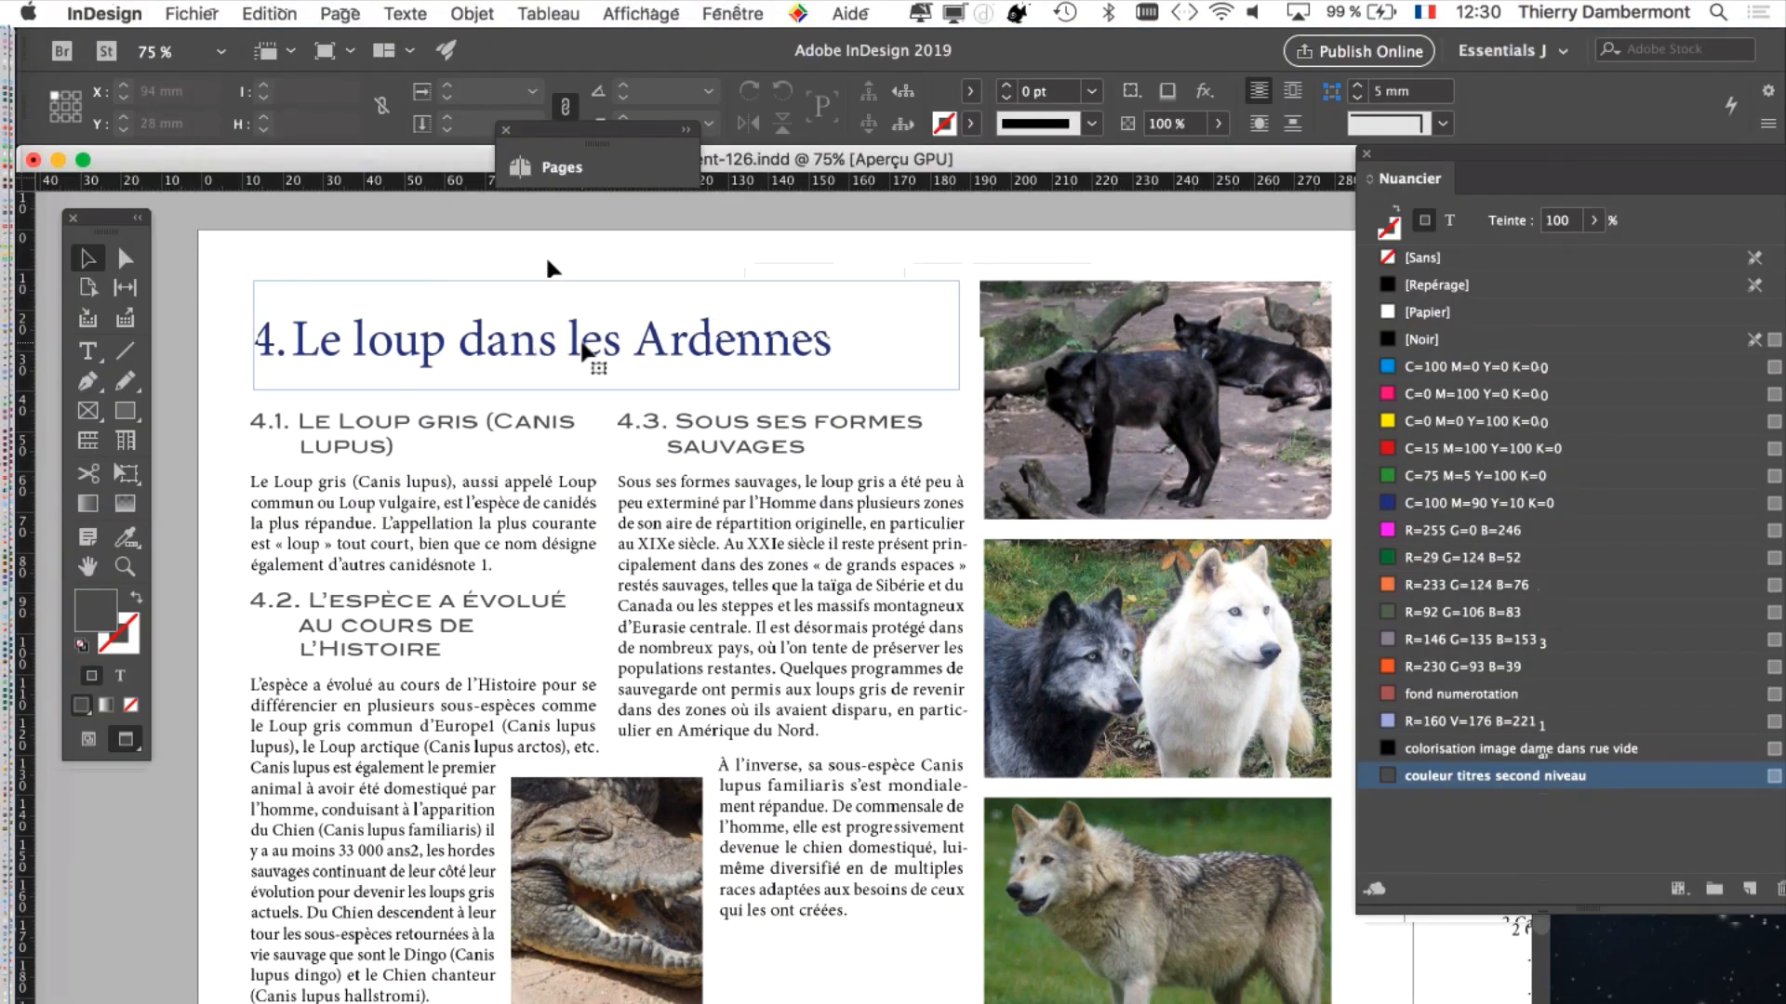
Step: Check which paragraph style is applied to the chapter title frame
{"action": "left_click", "coordinate": [584, 352]}
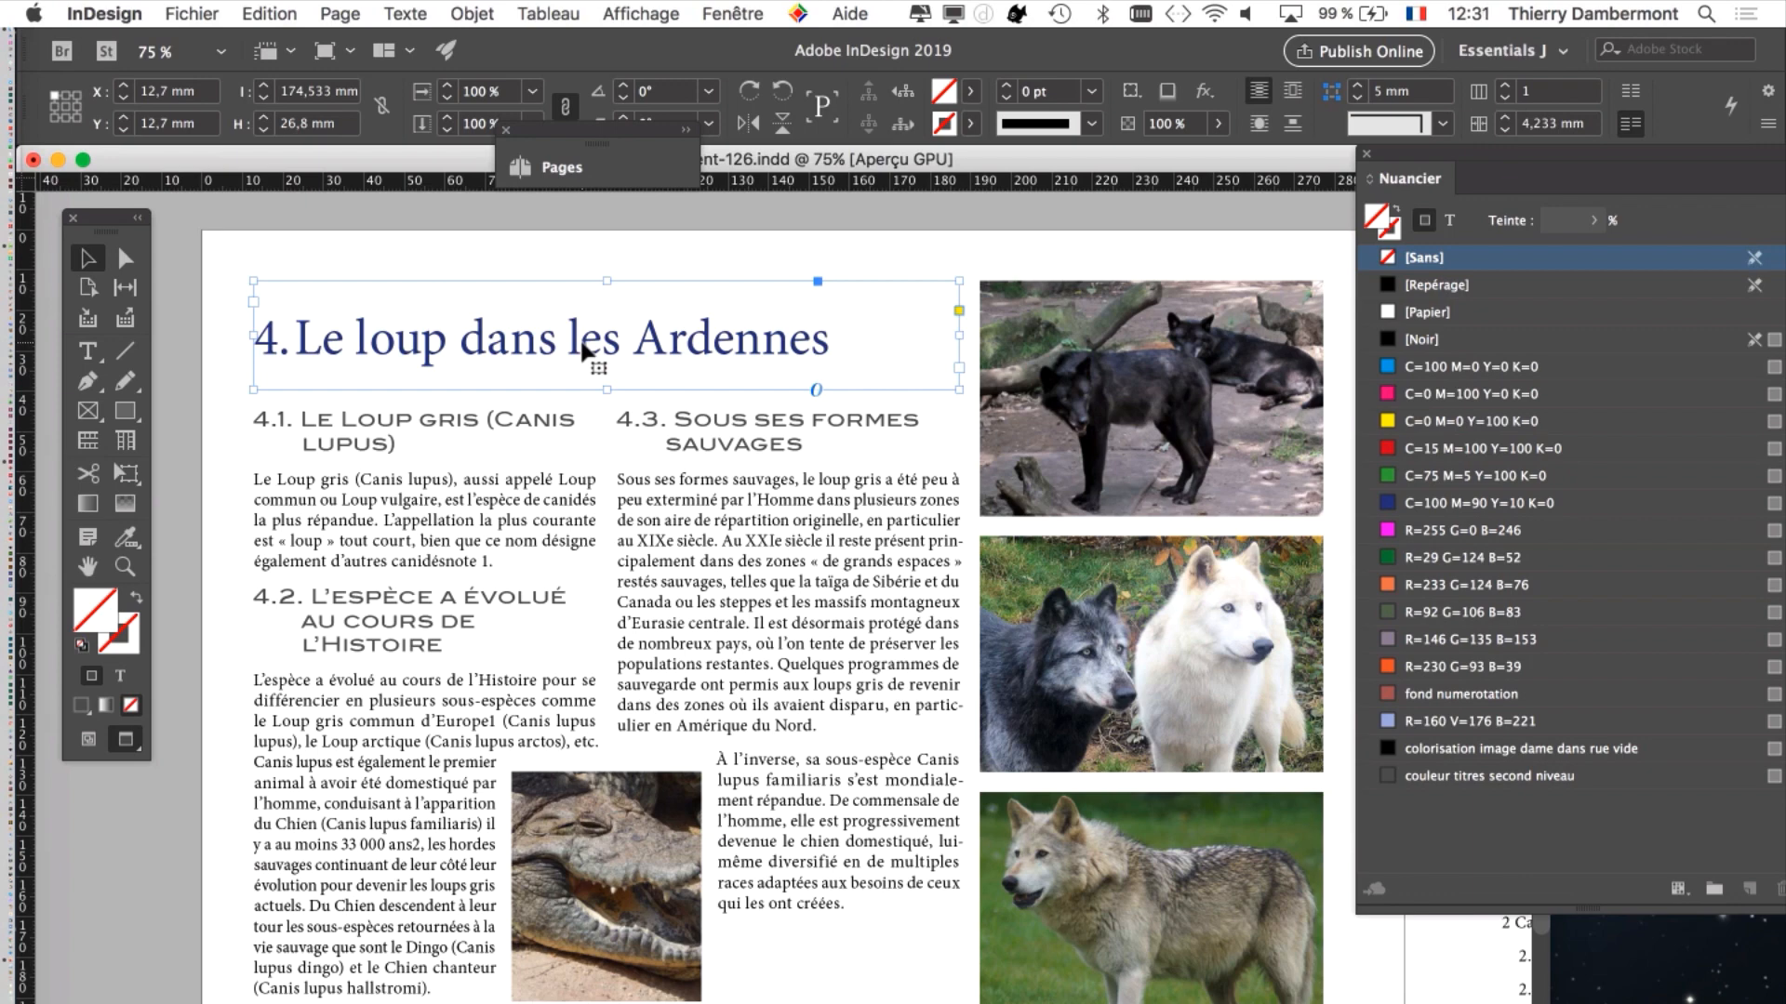
{"action": "left_click", "coordinate": [406, 13]}
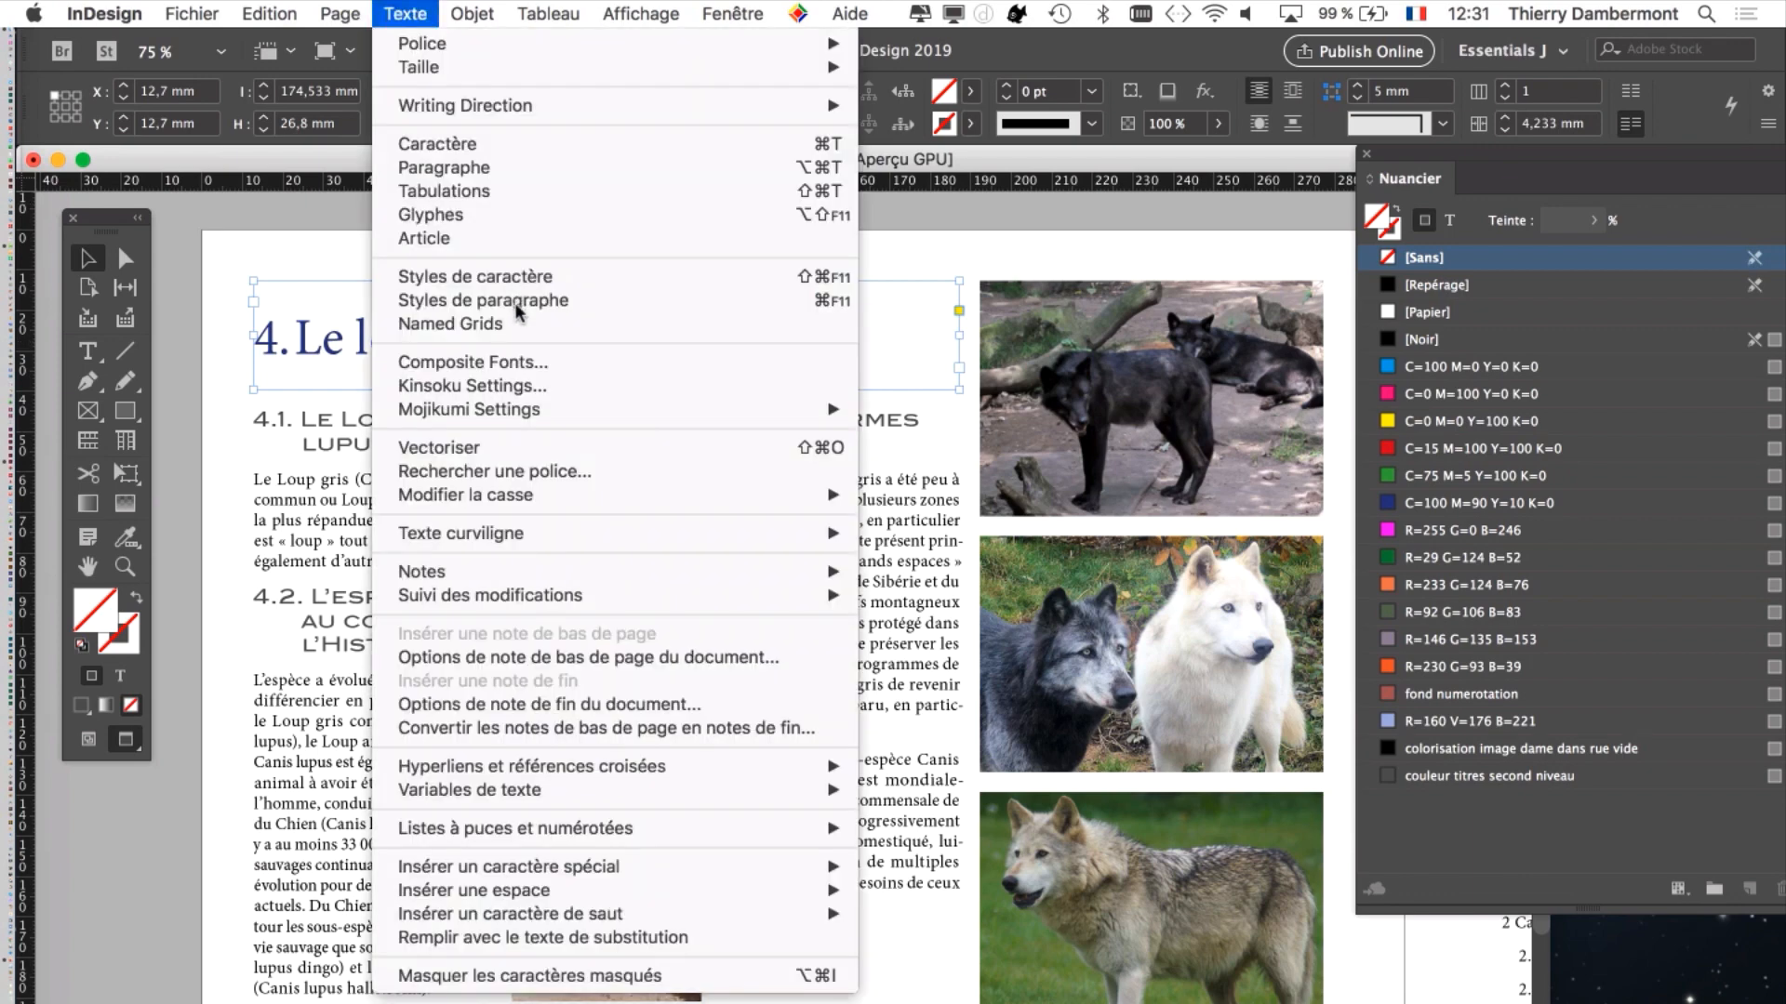
{"action": "key", "text": "Return"}
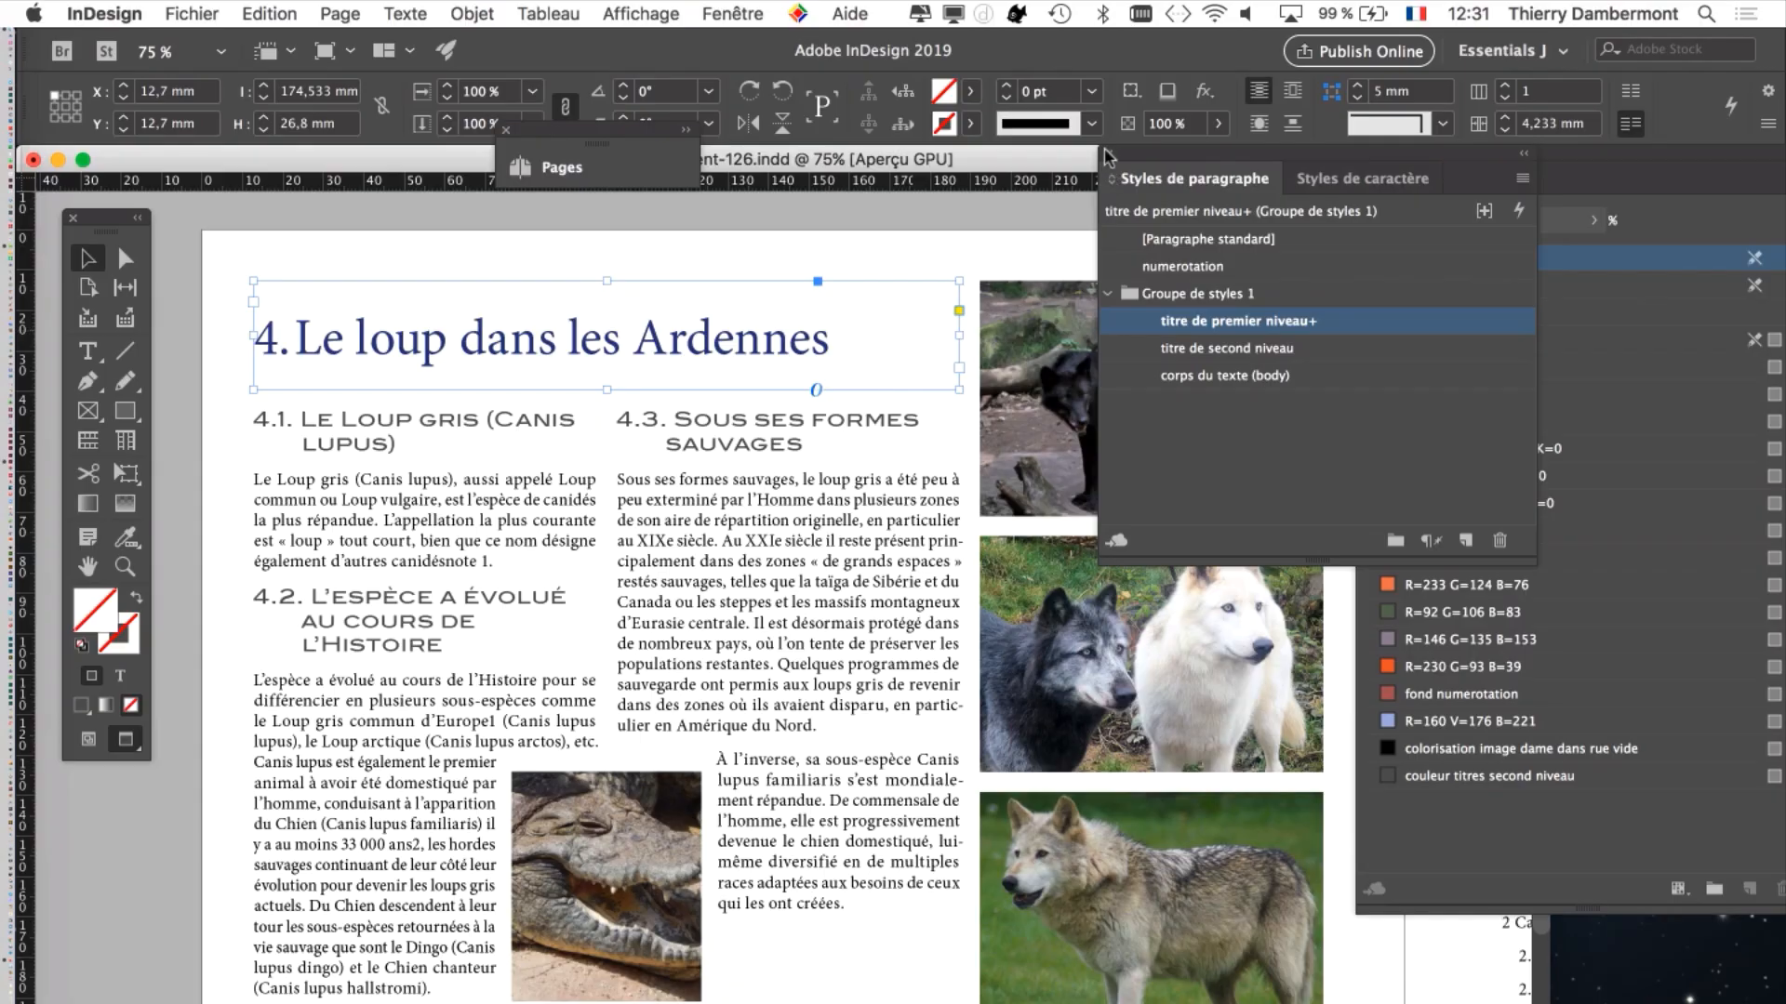
{"action": "left_click", "coordinate": [1108, 153]}
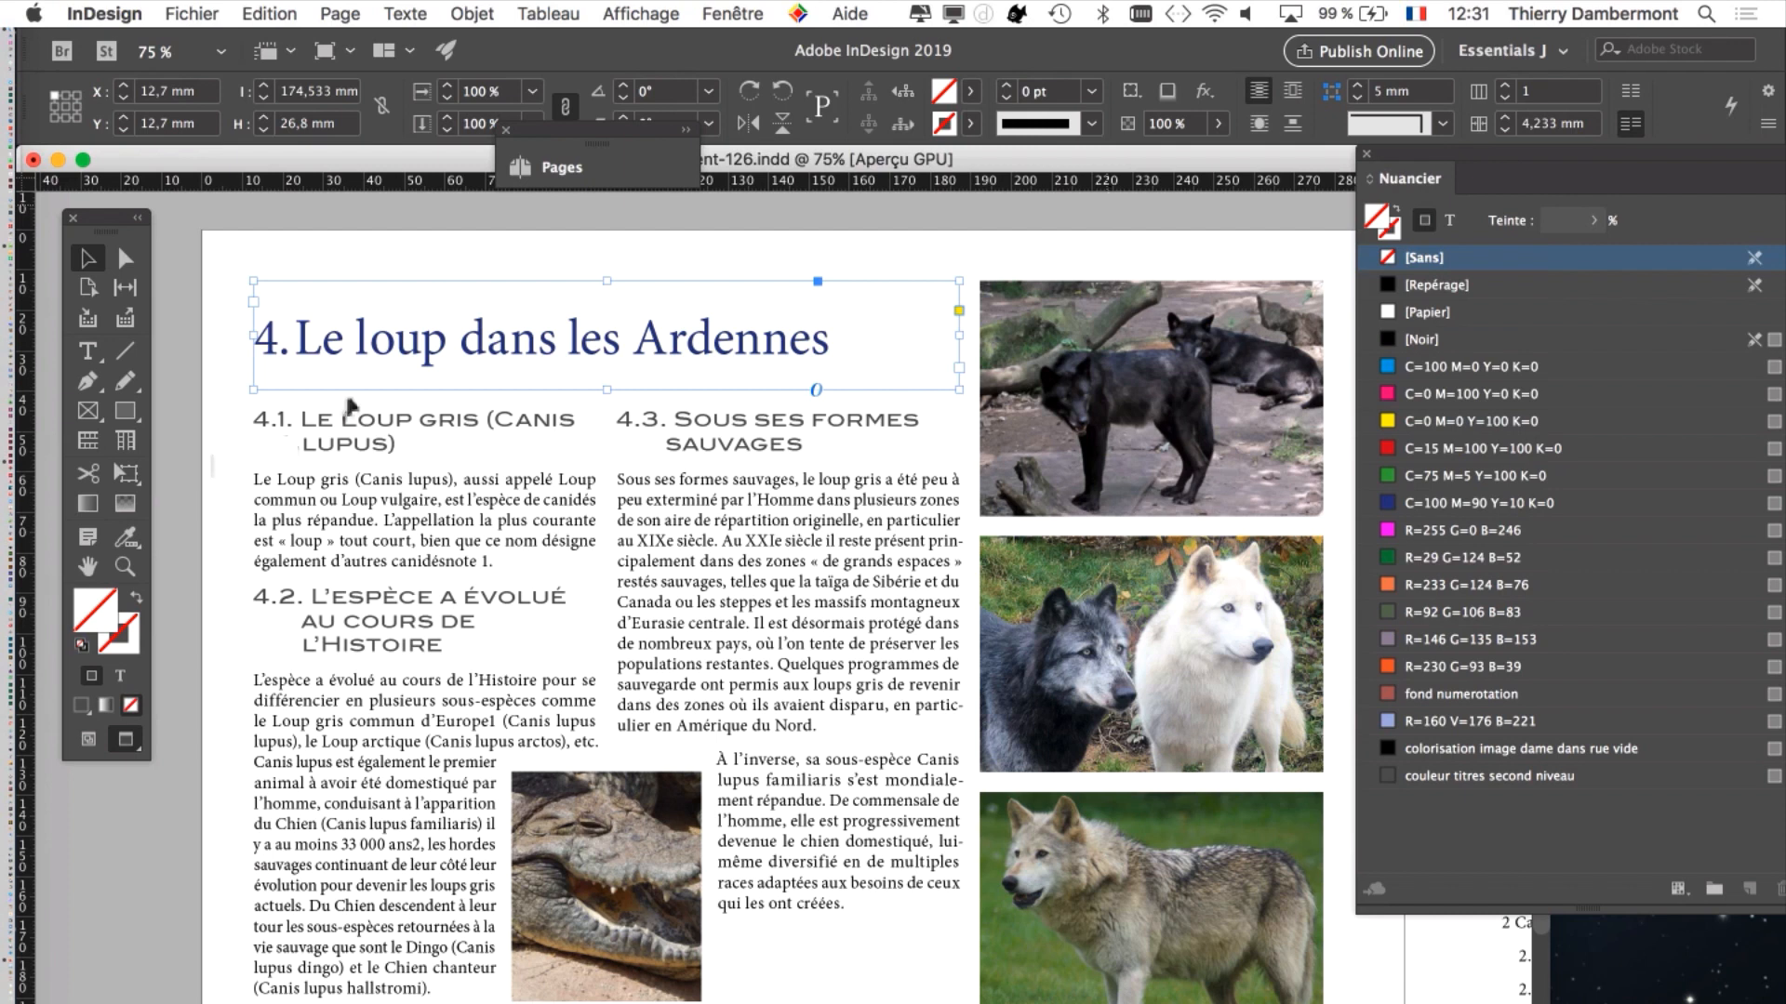
Step: Move the Tools panel clear of the page and deselect the chapter title frame
{"action": "key", "text": "super+shift+a"}
{"action": "left_click", "coordinate": [353, 365]}
{"action": "left_click_drag", "start_coordinate": [105, 220], "coordinate": [61, 214]}
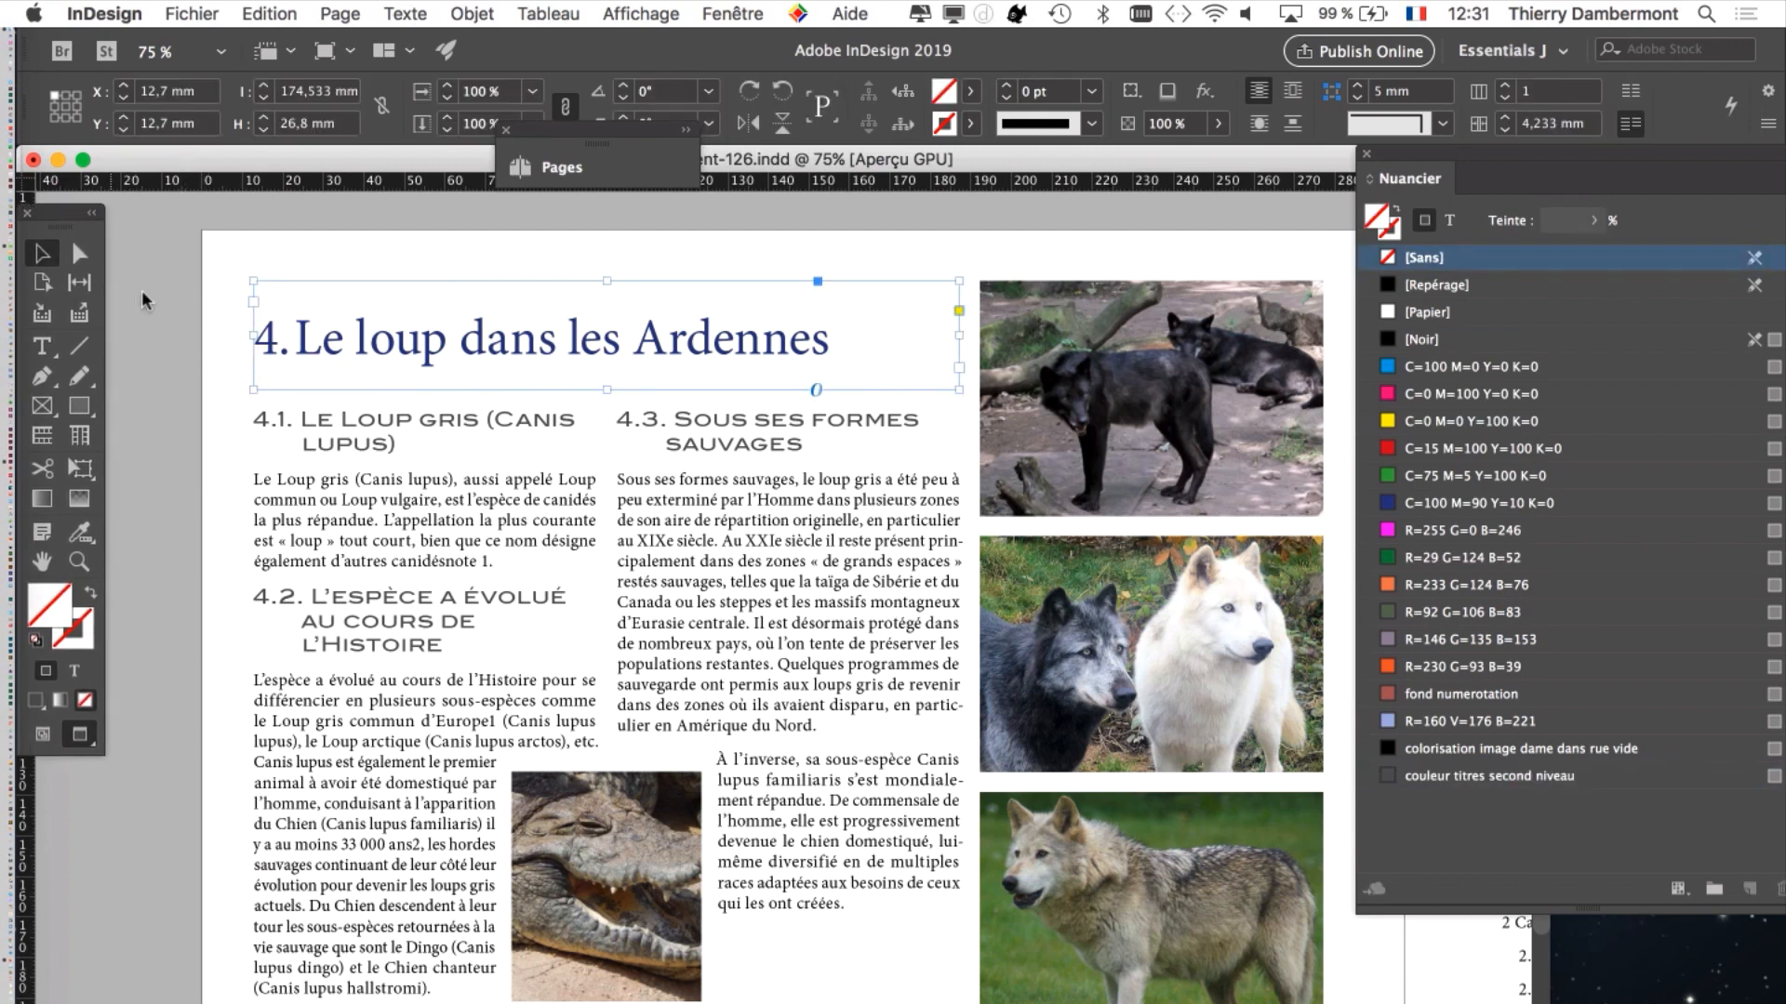
{"action": "left_click", "coordinate": [144, 300]}
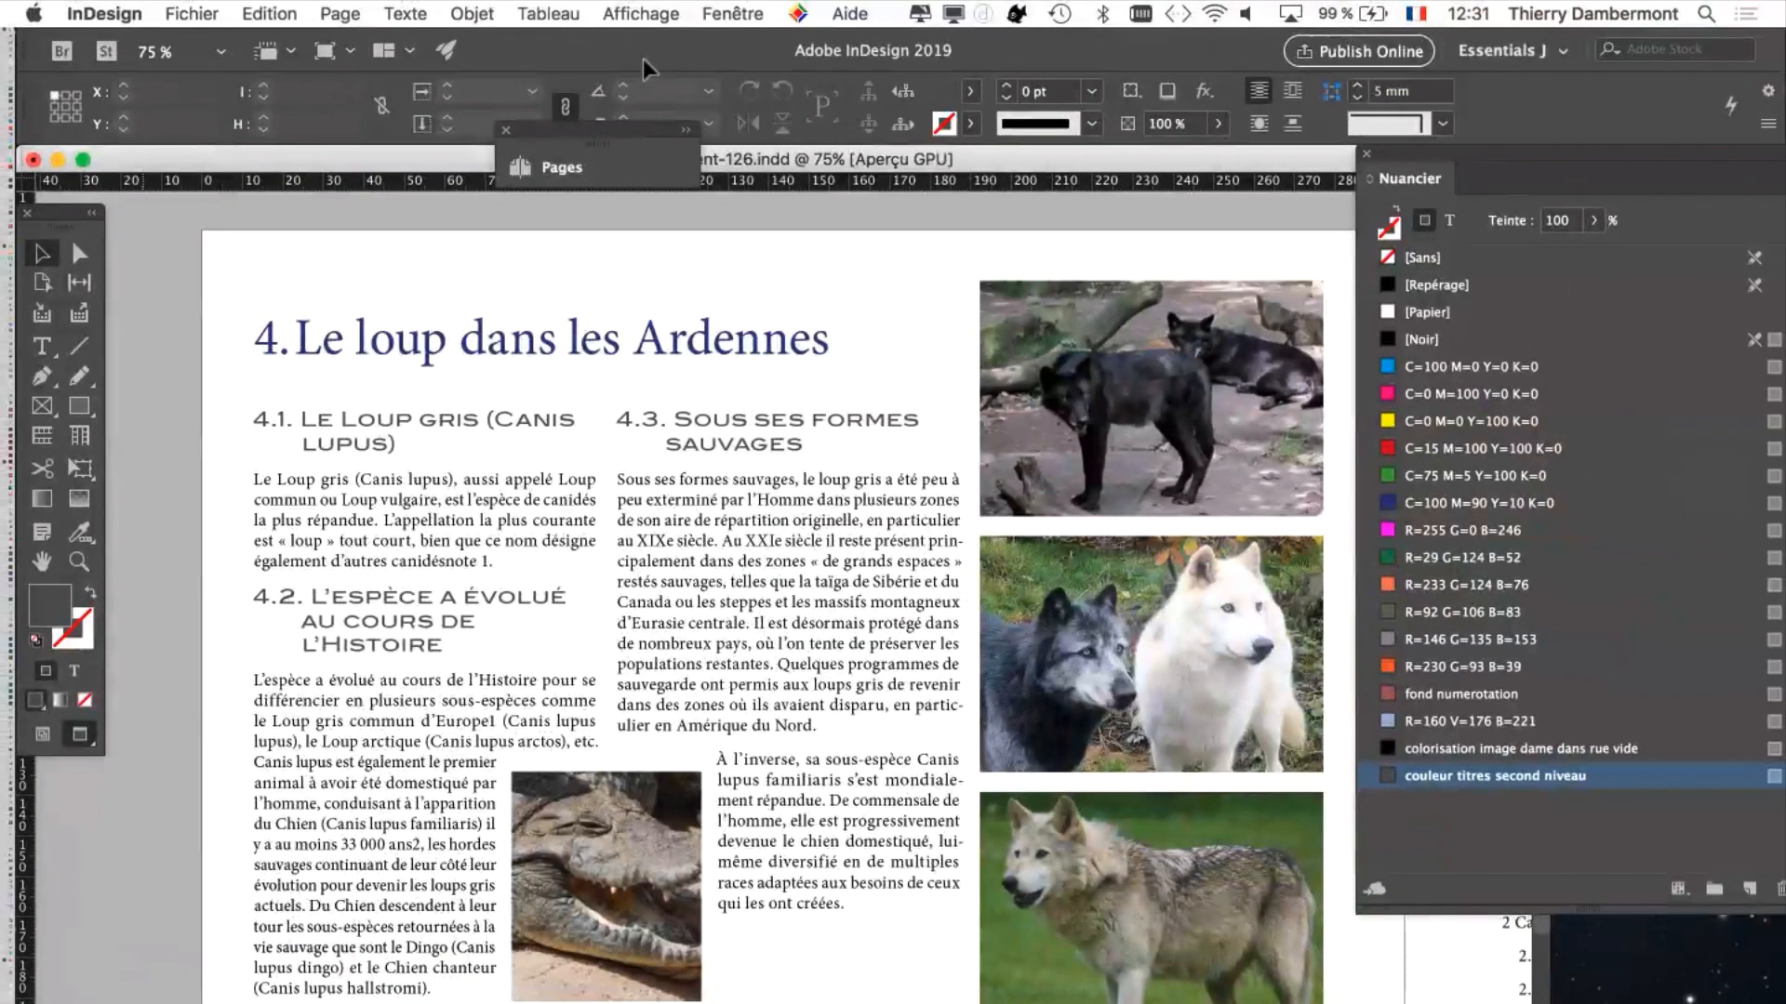
Step: Display the object styles and open the options of the "titre en début de page" style
{"action": "left_click", "coordinate": [732, 13]}
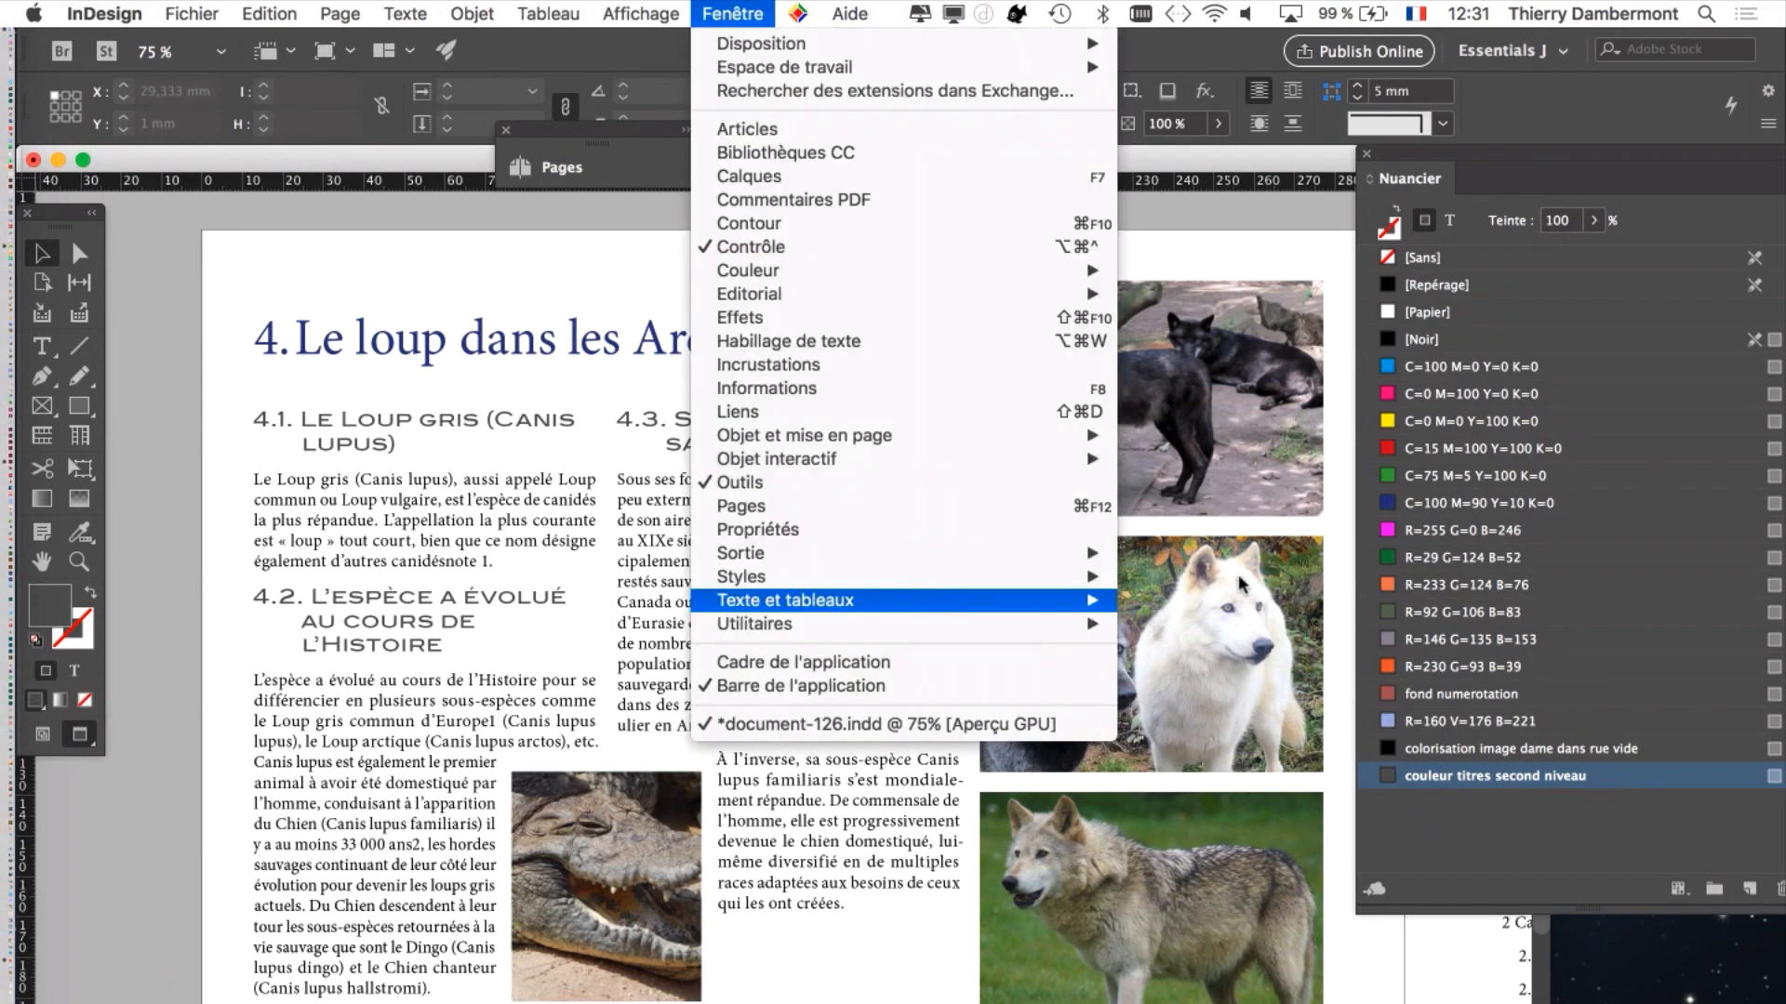
{"action": "mouse_move", "coordinate": [1070, 576]}
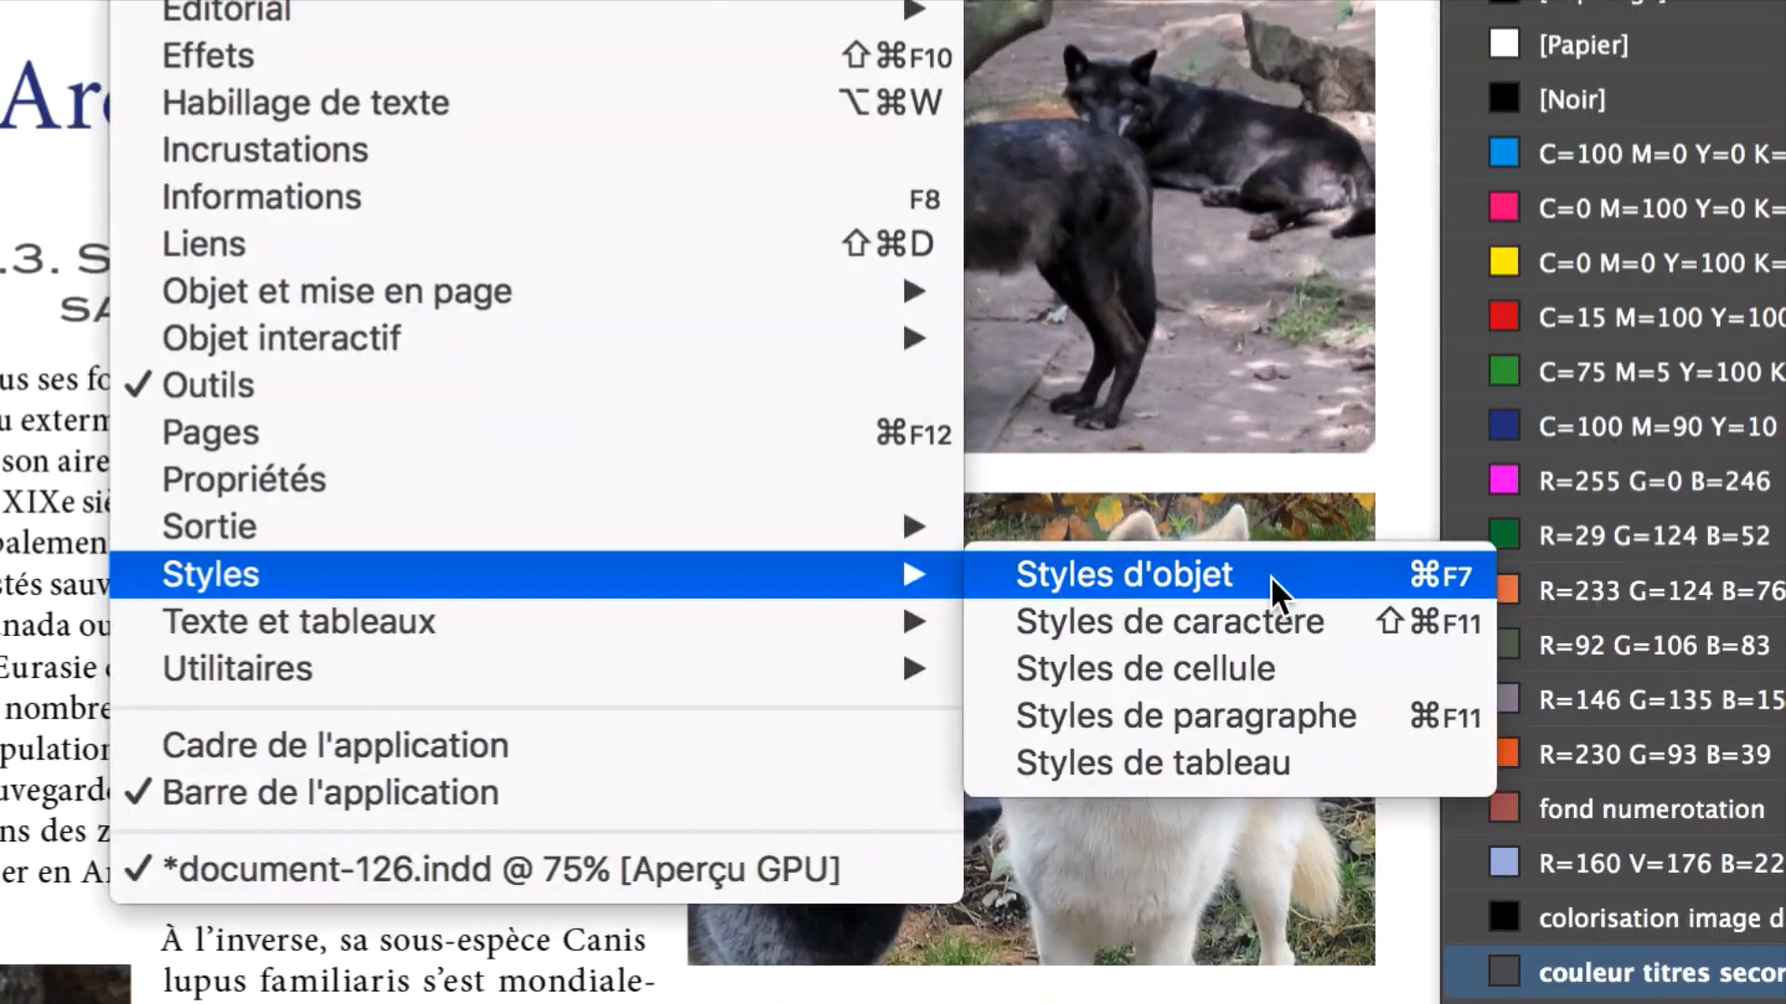
{"action": "left_click", "coordinate": [1270, 577]}
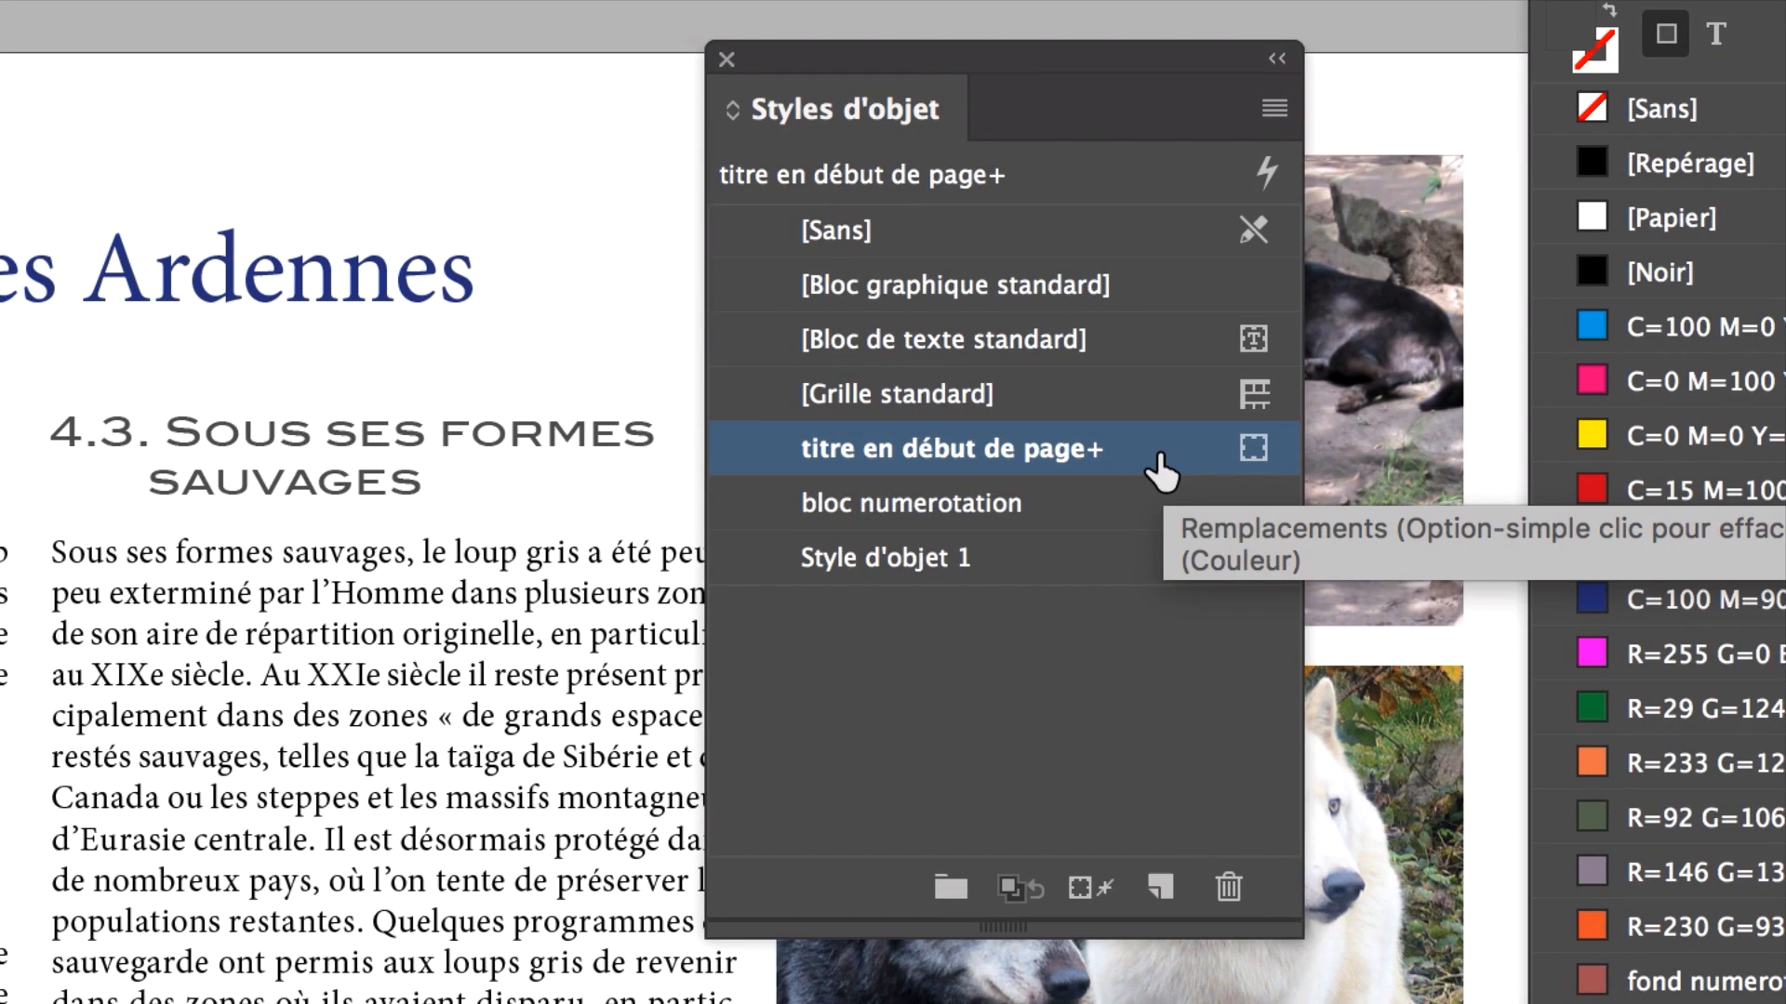
{"action": "double_click", "coordinate": [1158, 450]}
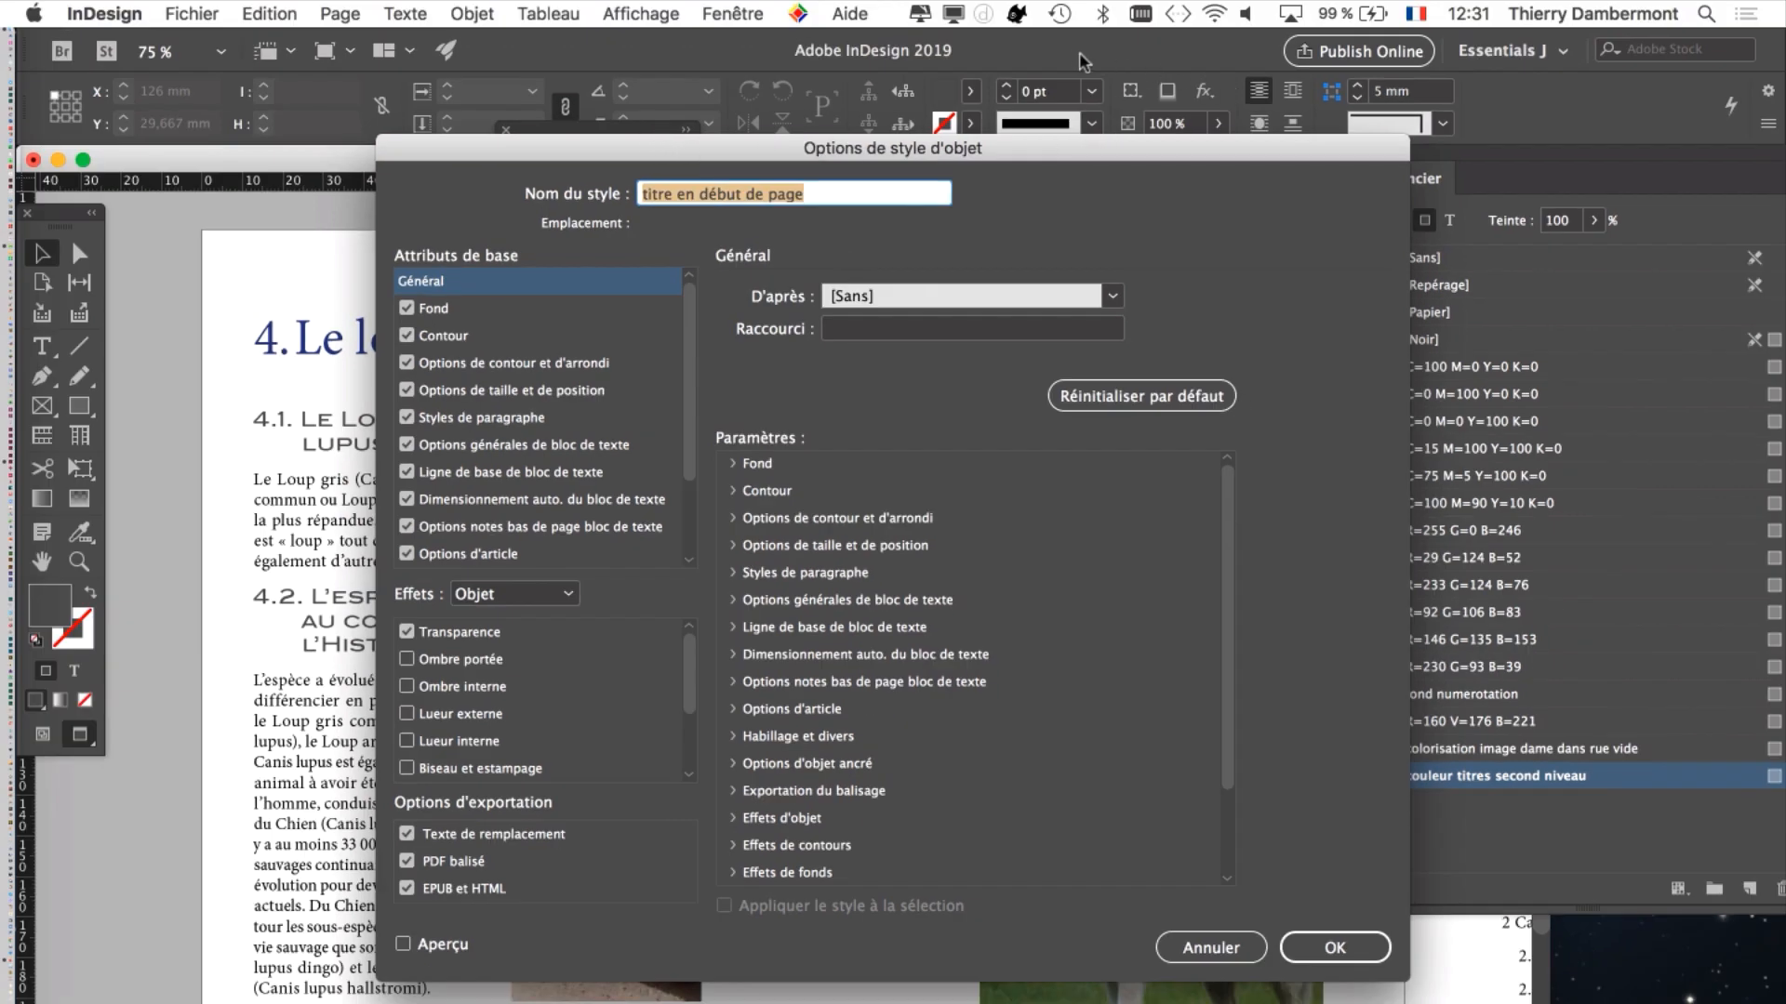
Step: Move the style options clear of the title, enable the preview, check the general text frame options and accept them
{"action": "left_click_drag", "start_coordinate": [995, 263], "coordinate": [1410, 172]}
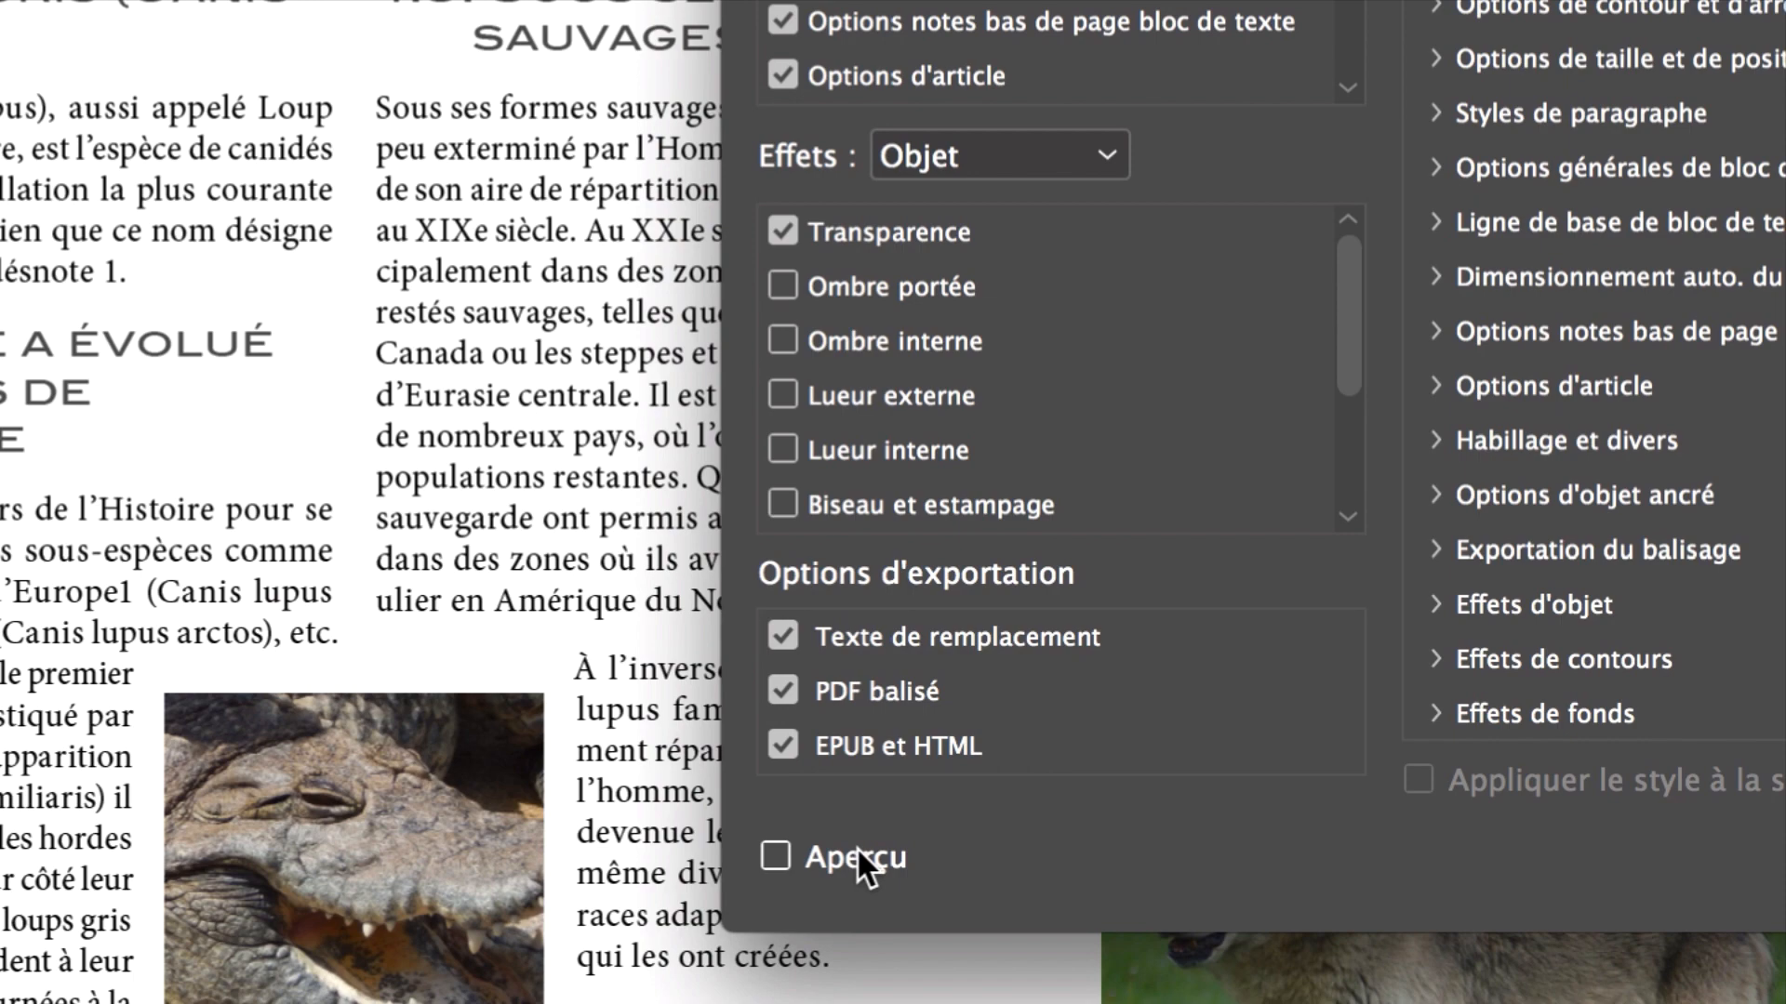
{"action": "left_click", "coordinate": [856, 847]}
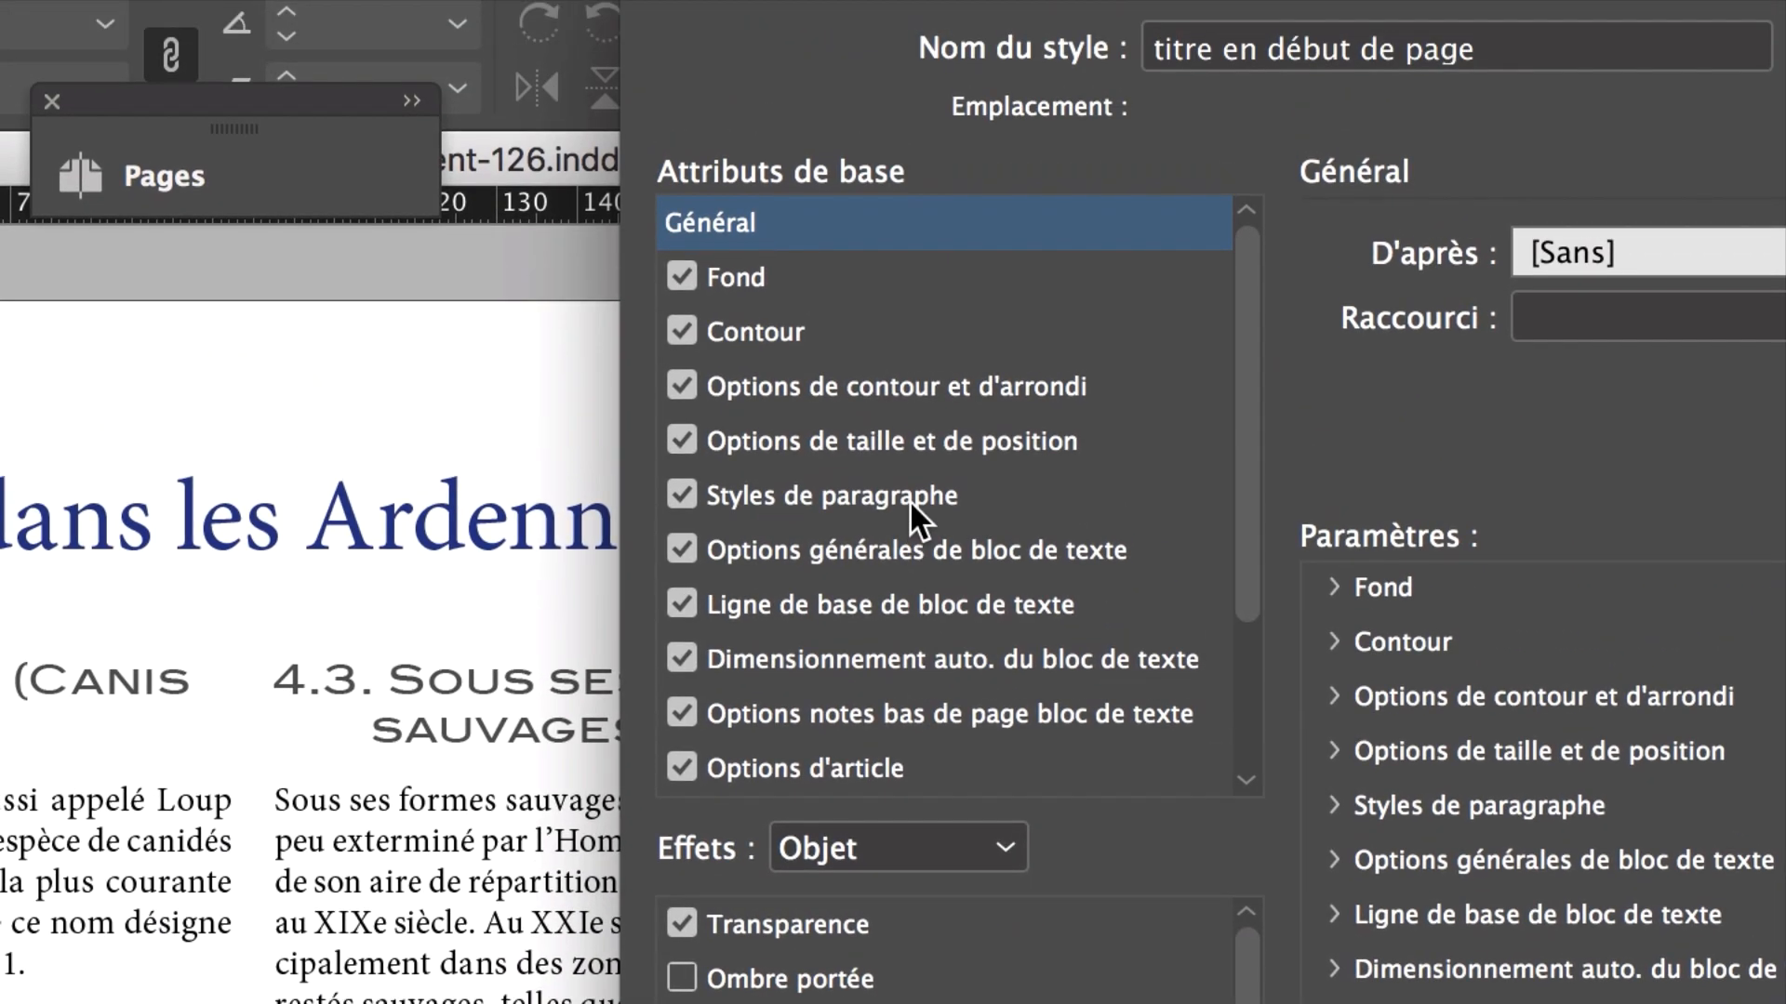
{"action": "left_click", "coordinate": [921, 550]}
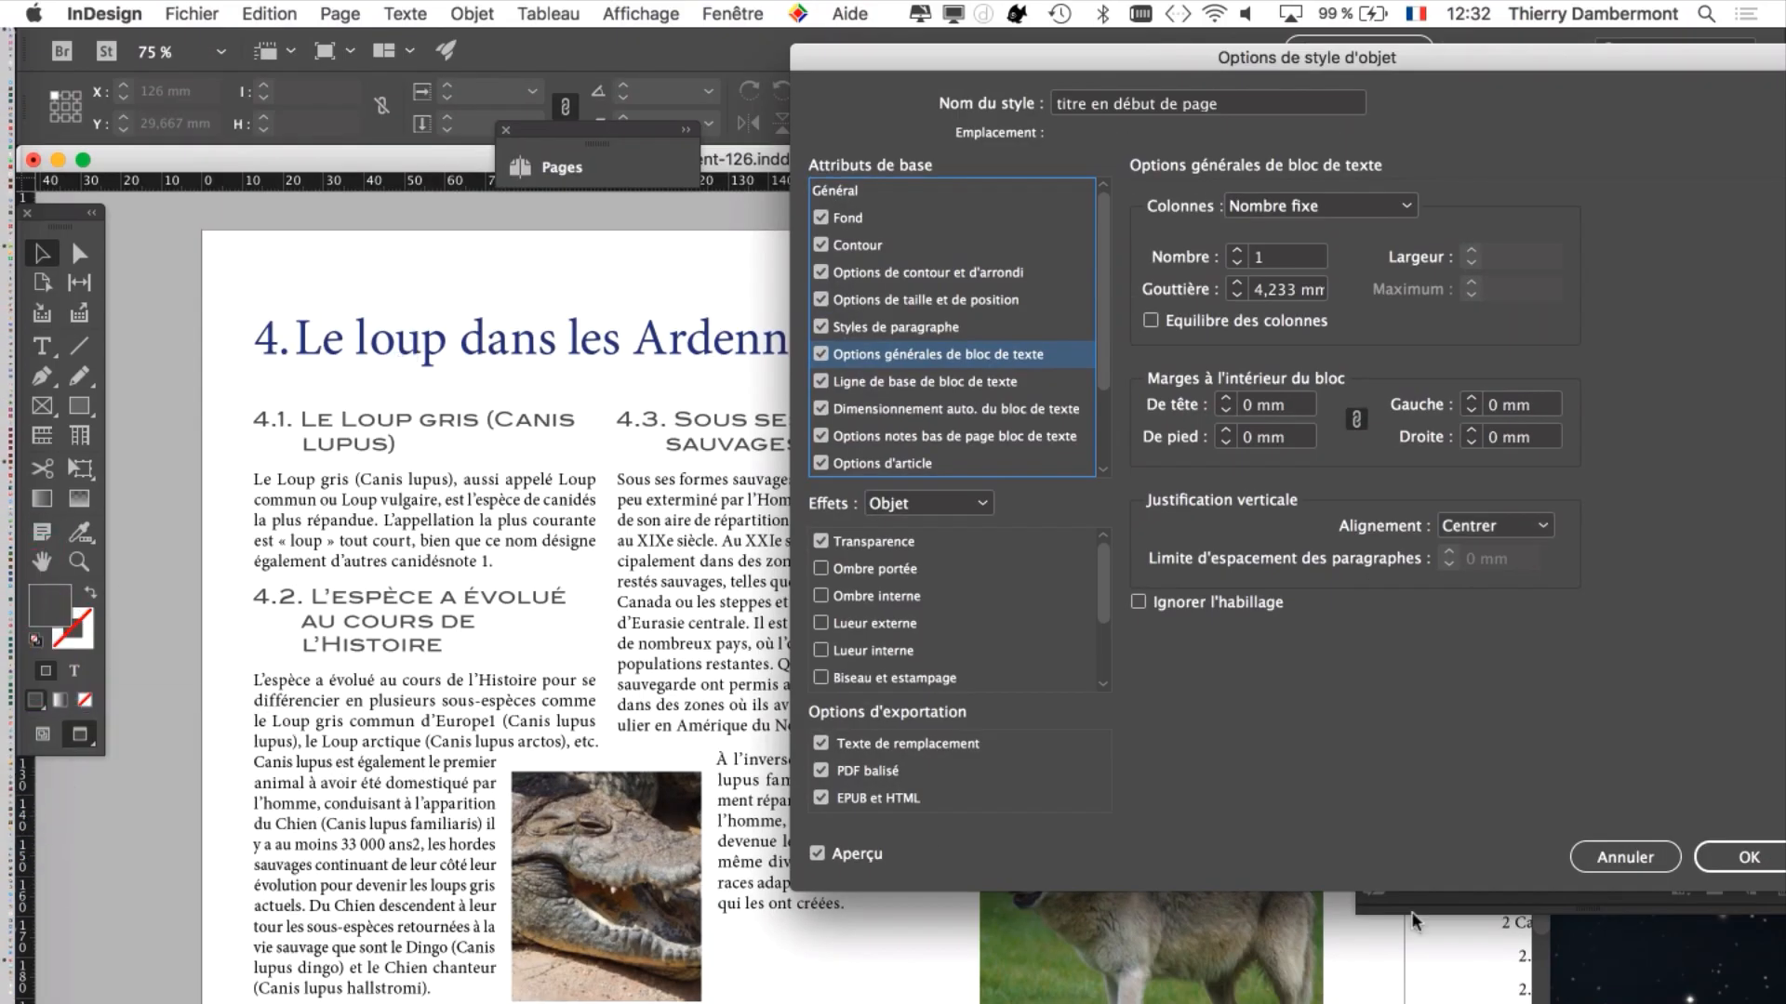
{"action": "left_click", "coordinate": [1722, 860]}
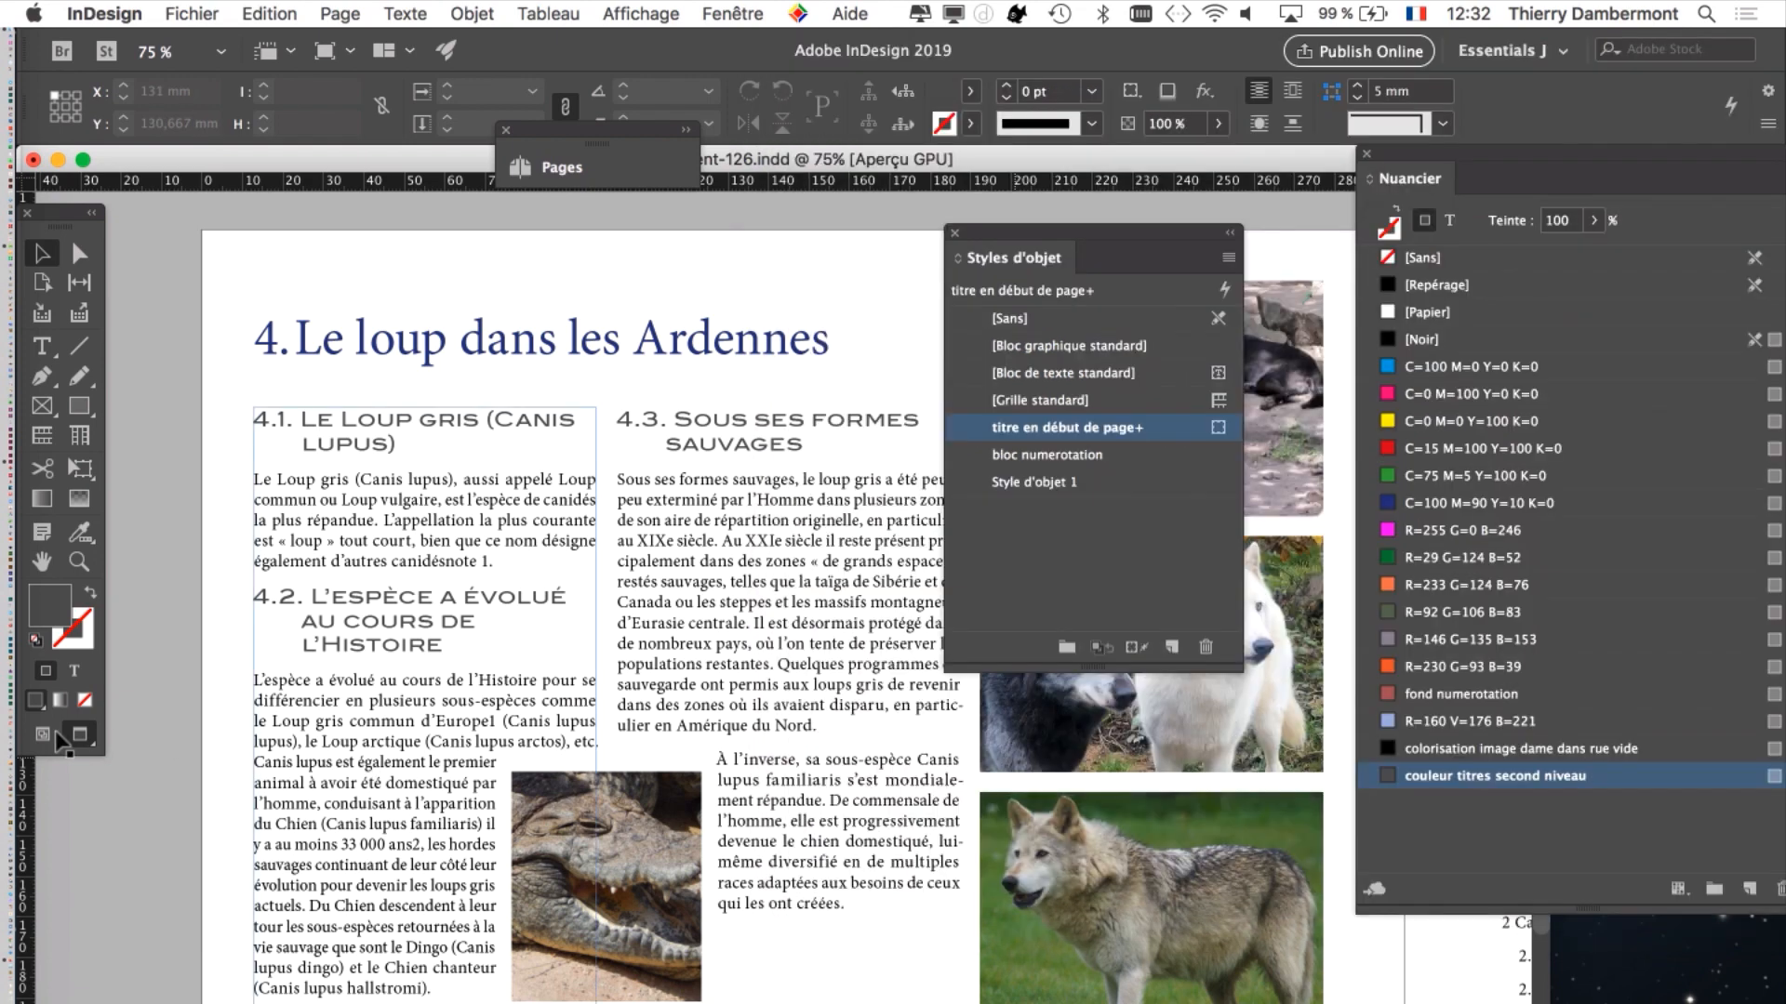
Step: Show the guides and frame edges, and unlink the inset margins in the general text frame options of "titre en début de page"
{"action": "key", "text": "w"}
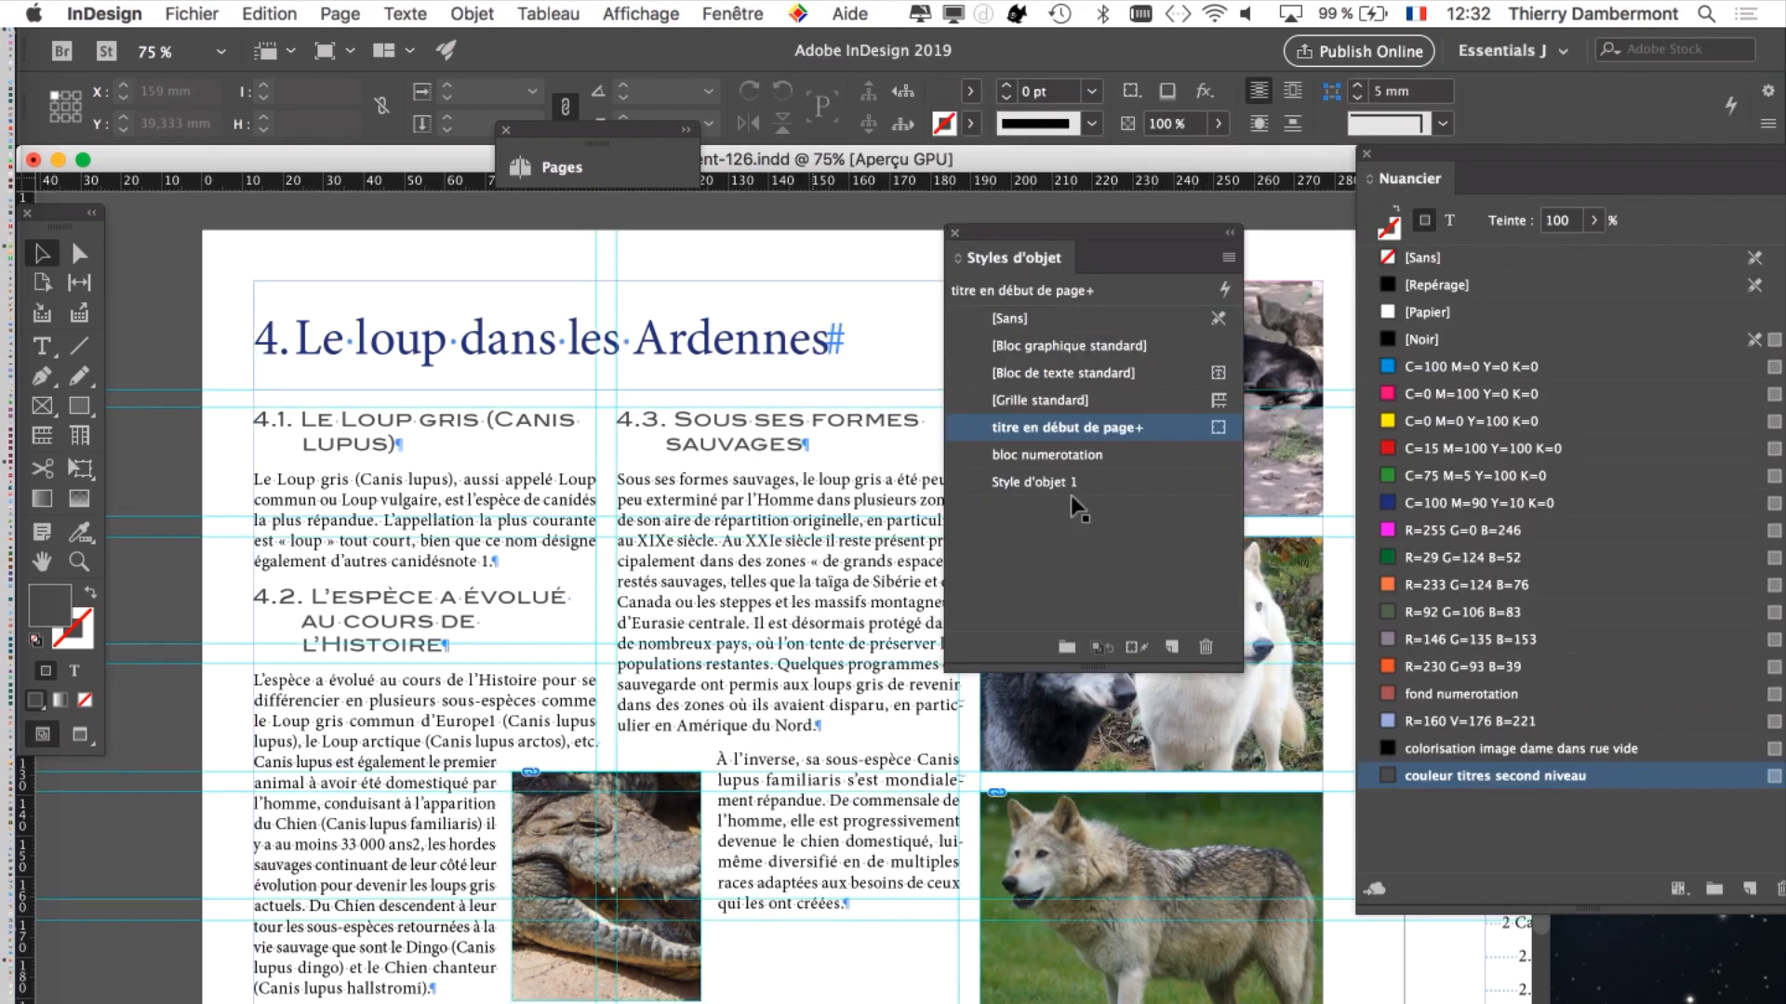
{"action": "double_click", "coordinate": [1176, 435]}
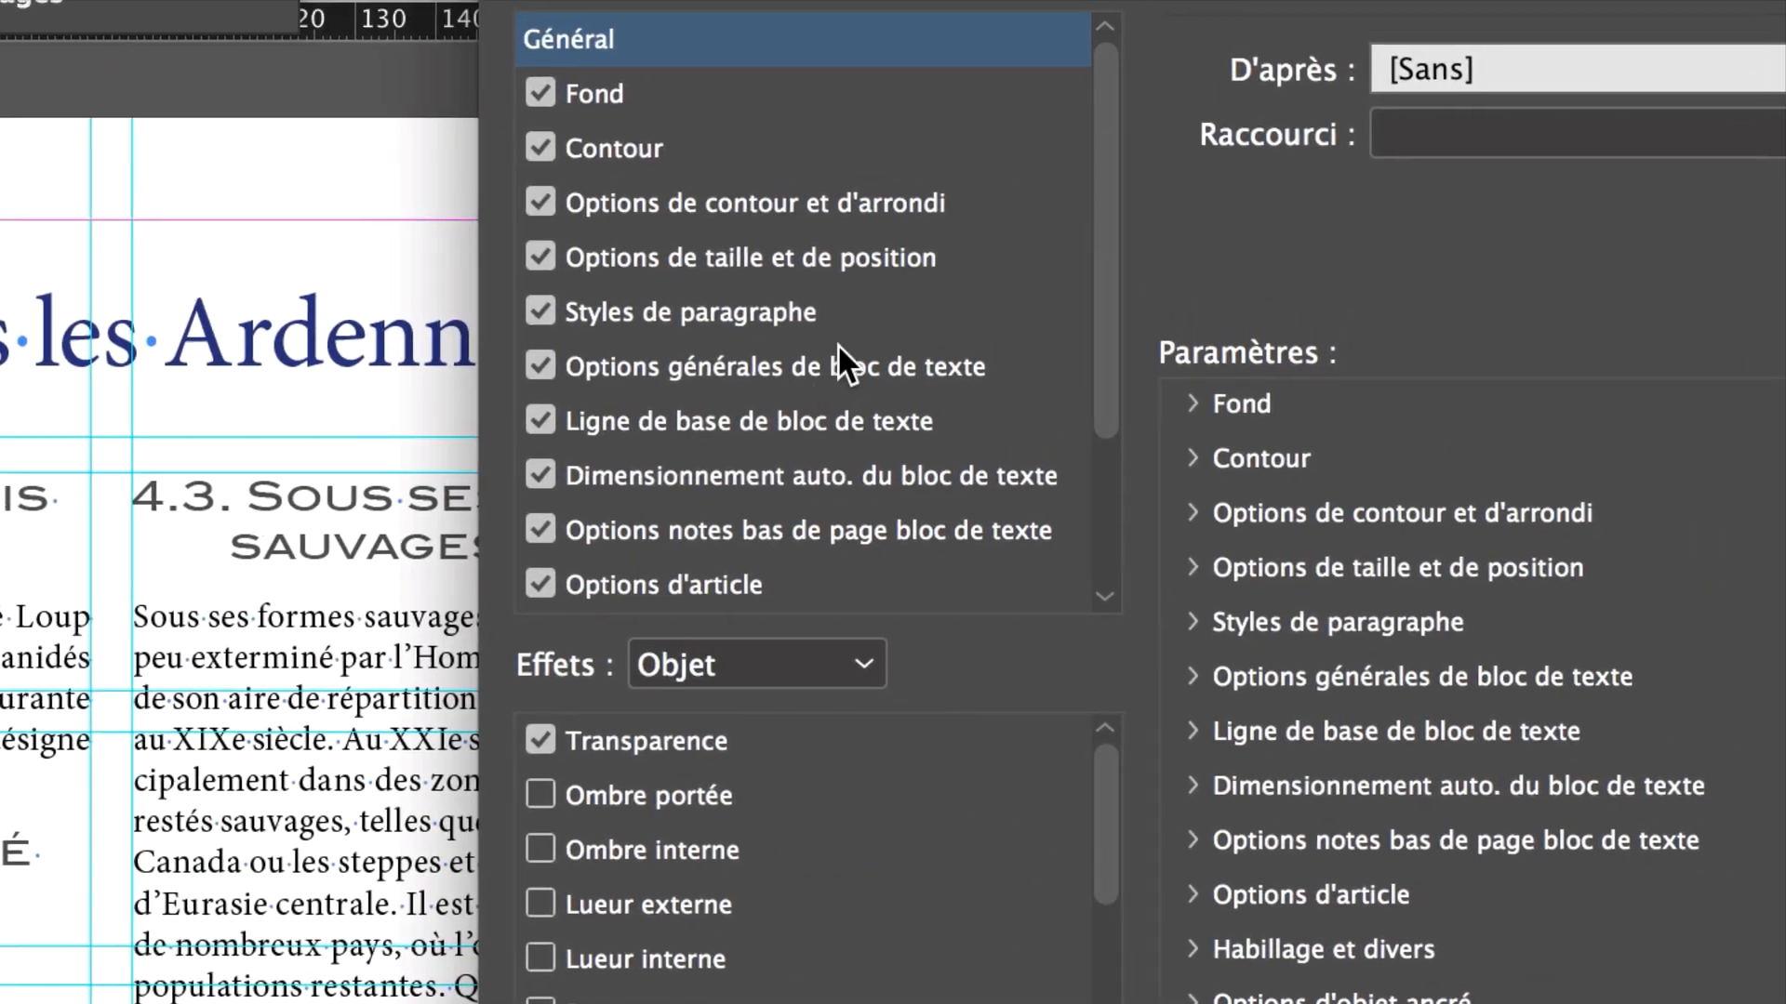
{"action": "left_click", "coordinate": [846, 366]}
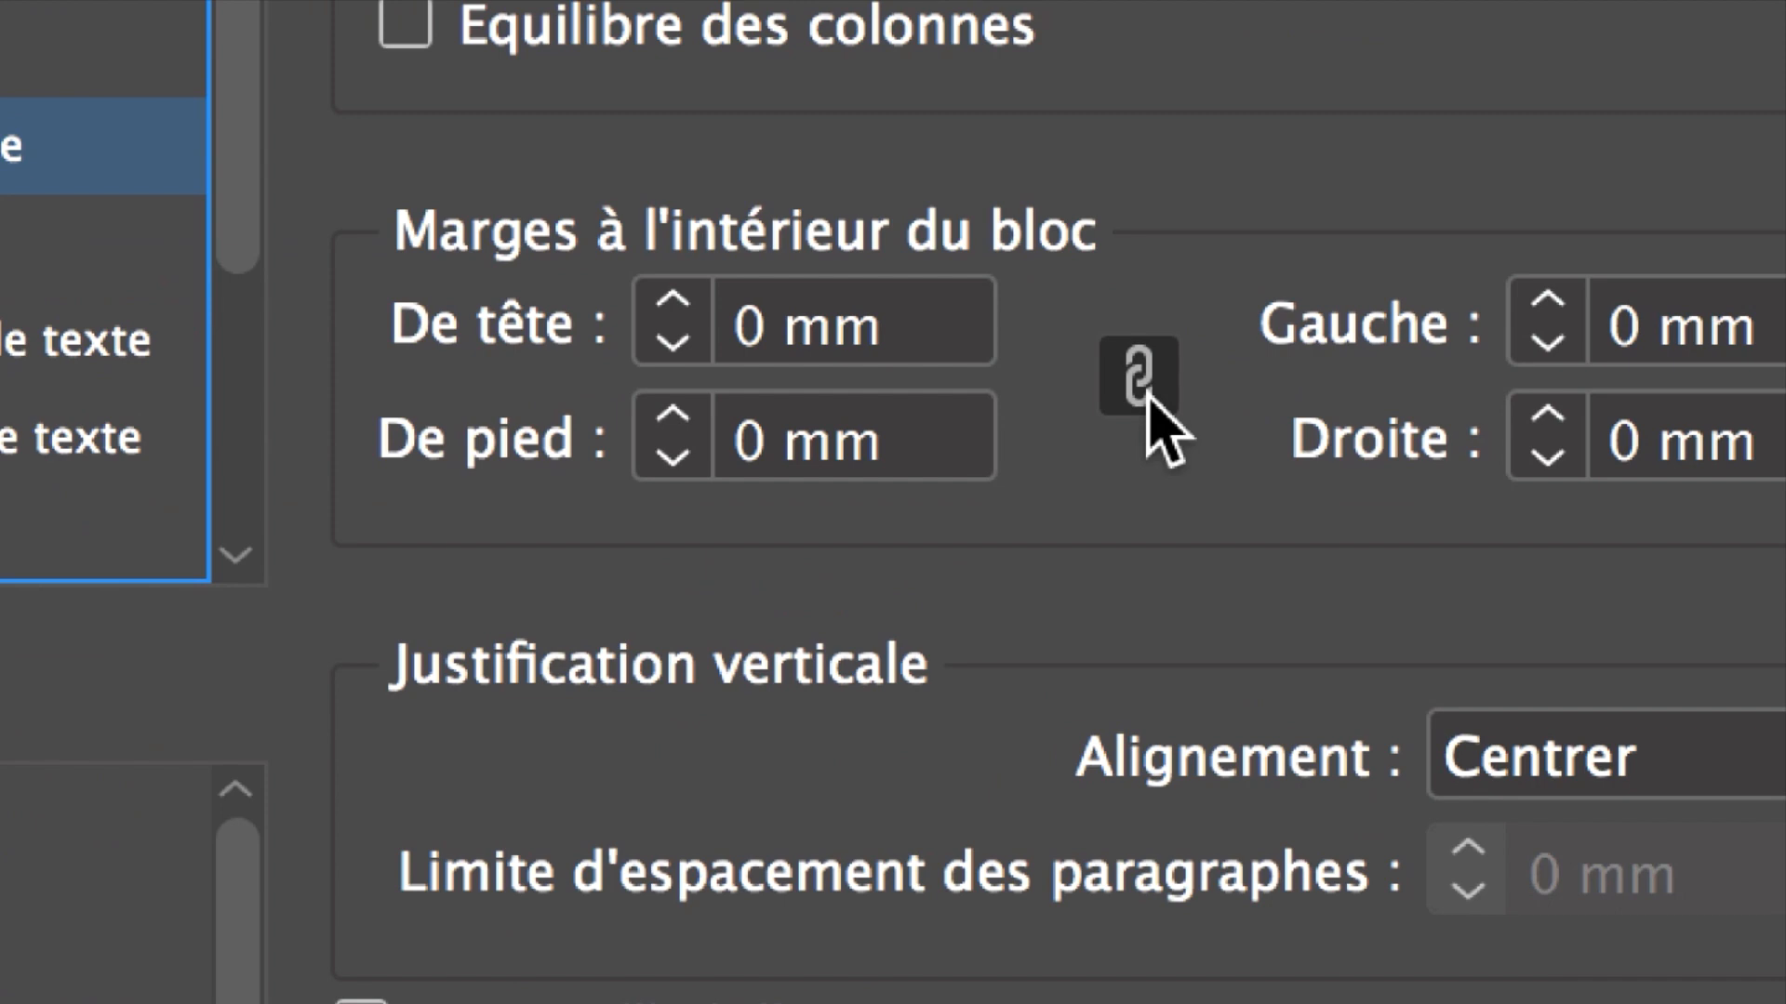
{"action": "left_click", "coordinate": [1146, 390]}
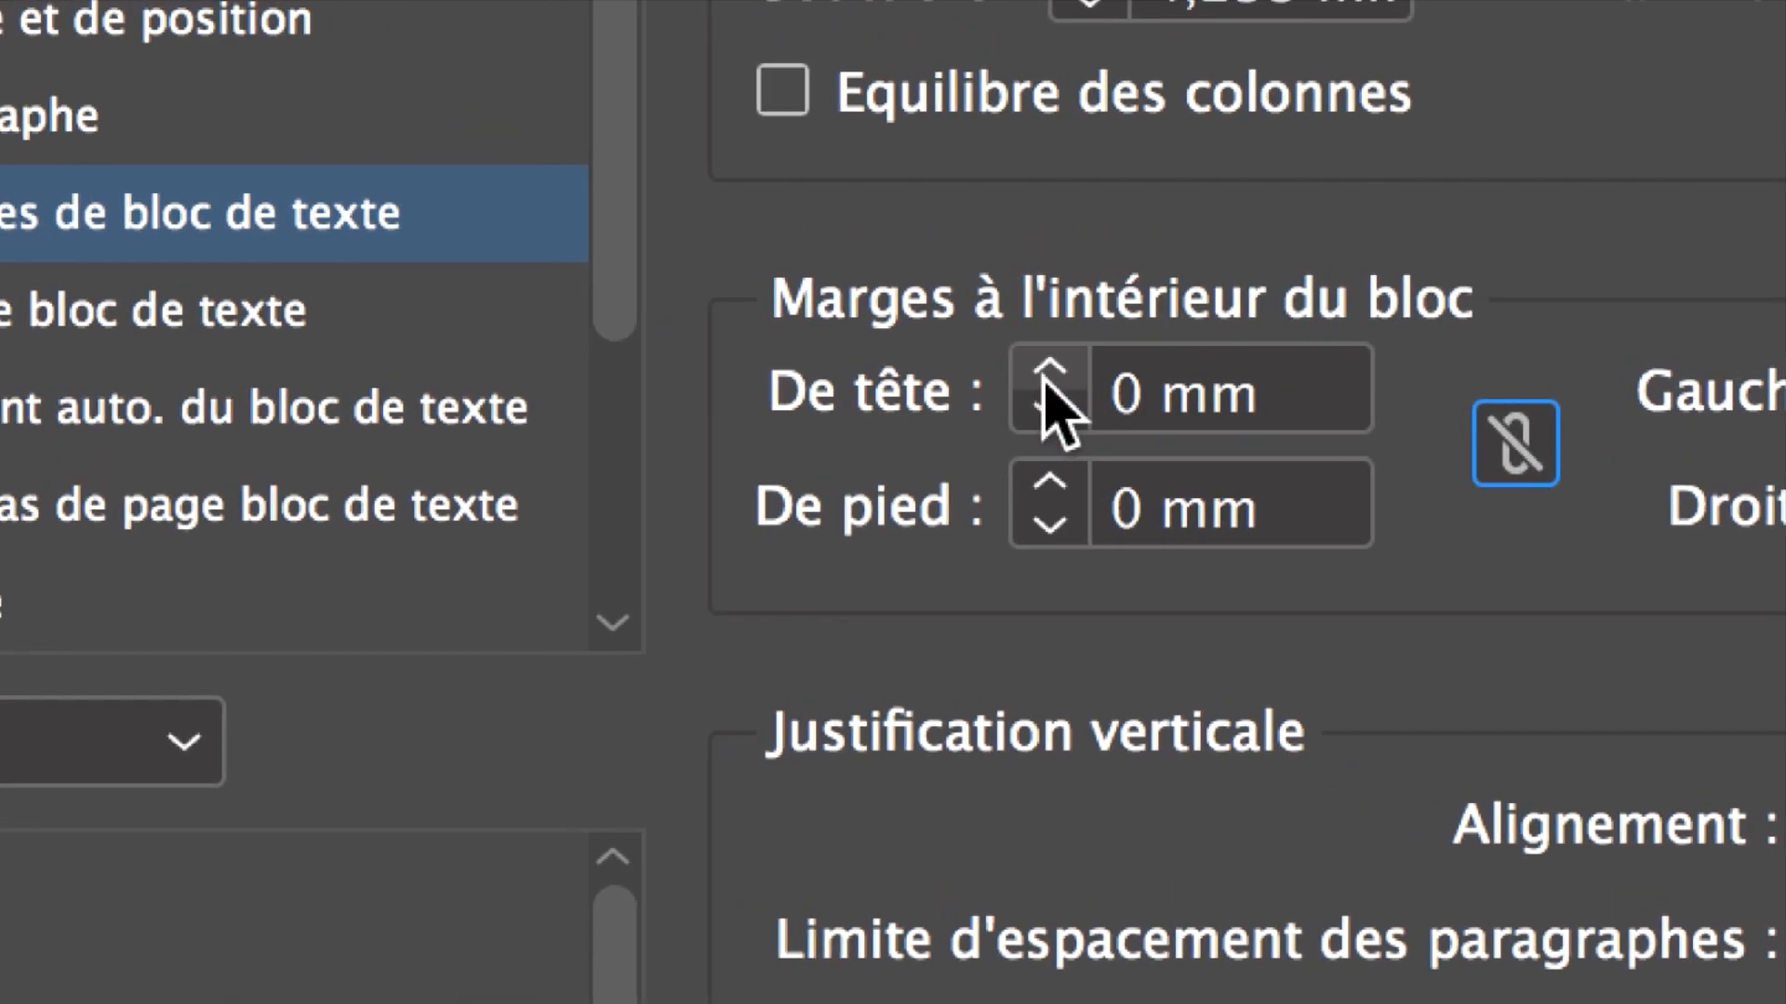
Step: Set the top inset of the "titre en début de page" object style to 9 mm and apply the change
{"action": "left_click", "coordinate": [1046, 379]}
{"action": "left_click", "coordinate": [1045, 380]}
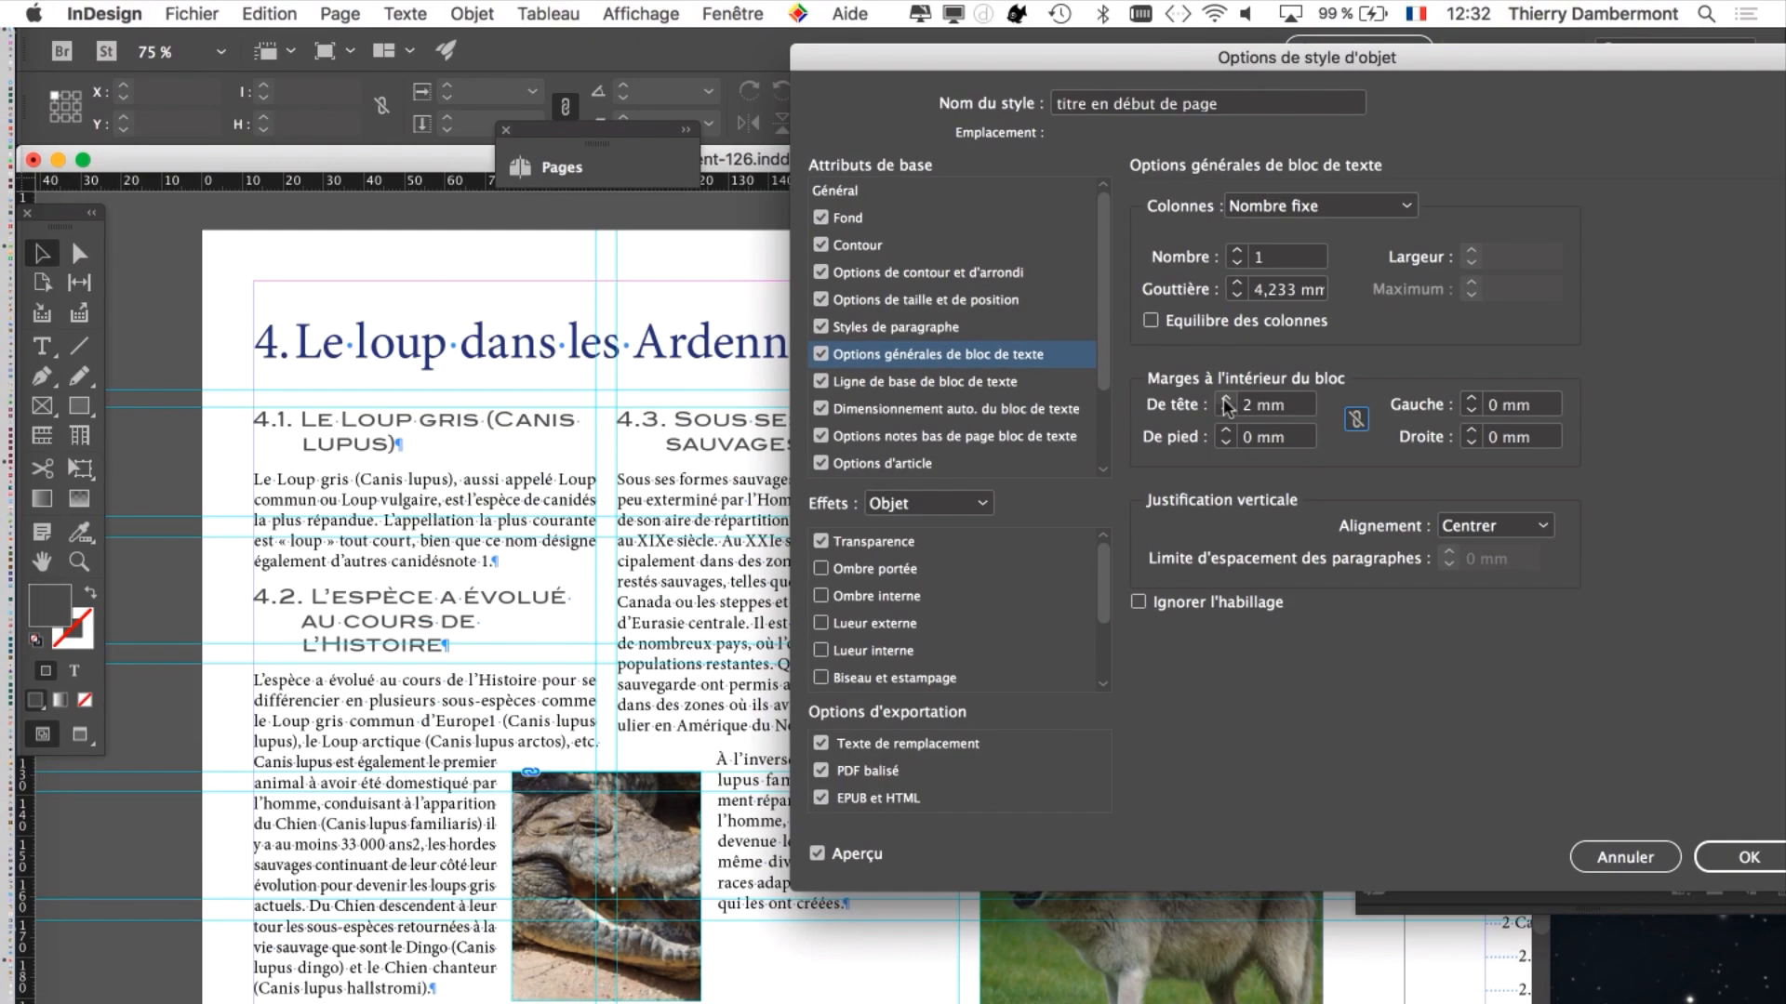
{"action": "left_click", "coordinate": [1048, 380]}
{"action": "left_click", "coordinate": [1225, 400]}
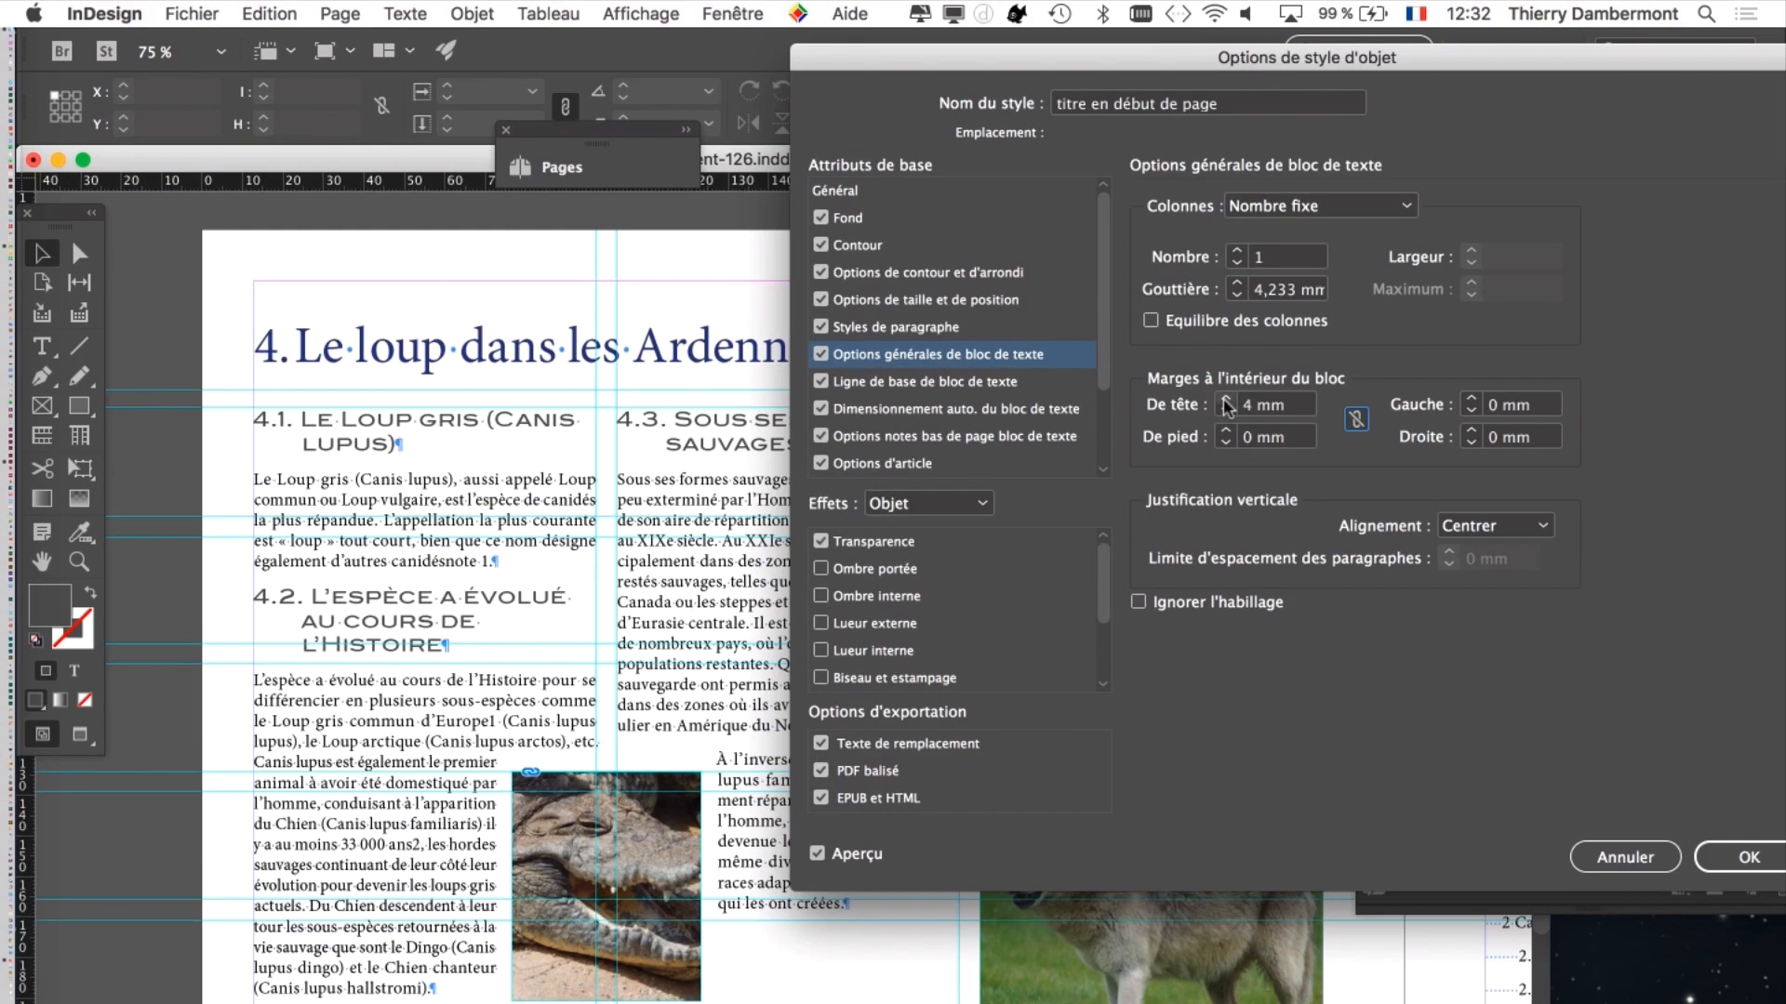
{"action": "left_click", "coordinate": [1226, 400]}
{"action": "left_click", "coordinate": [1225, 400]}
{"action": "left_click", "coordinate": [1226, 400]}
{"action": "left_click", "coordinate": [1225, 400]}
{"action": "left_click", "coordinate": [1225, 400]}
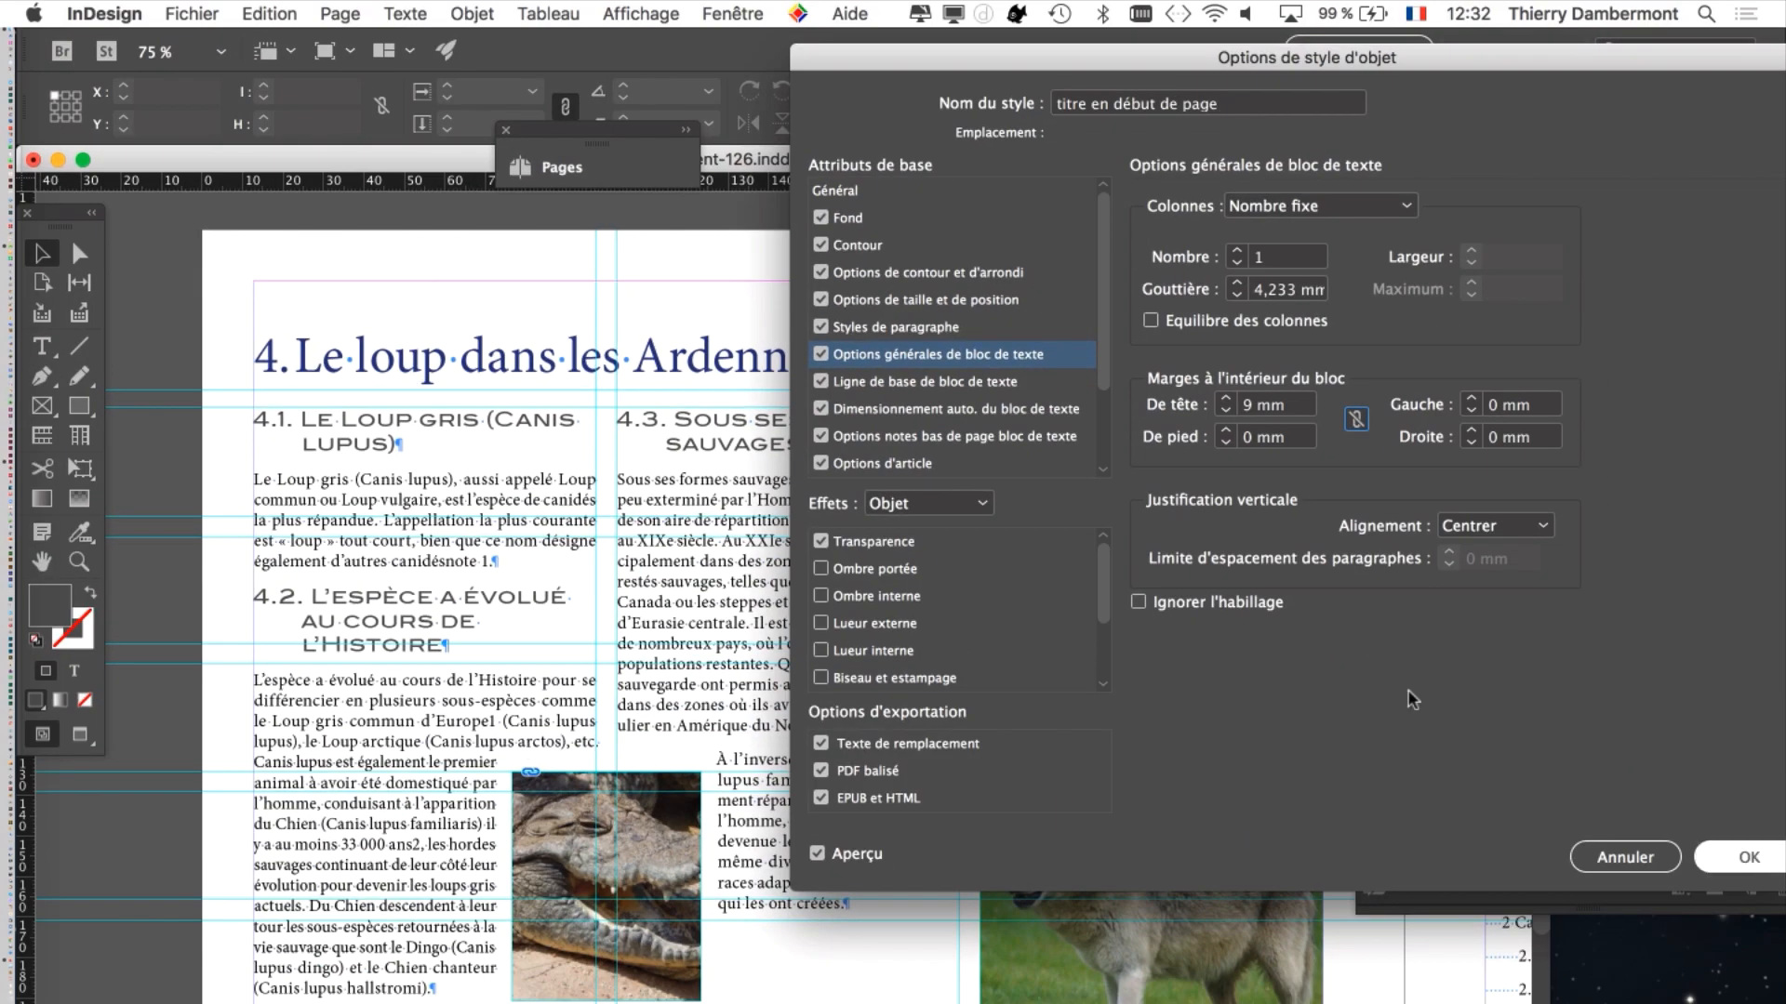
{"action": "key", "text": "Return"}
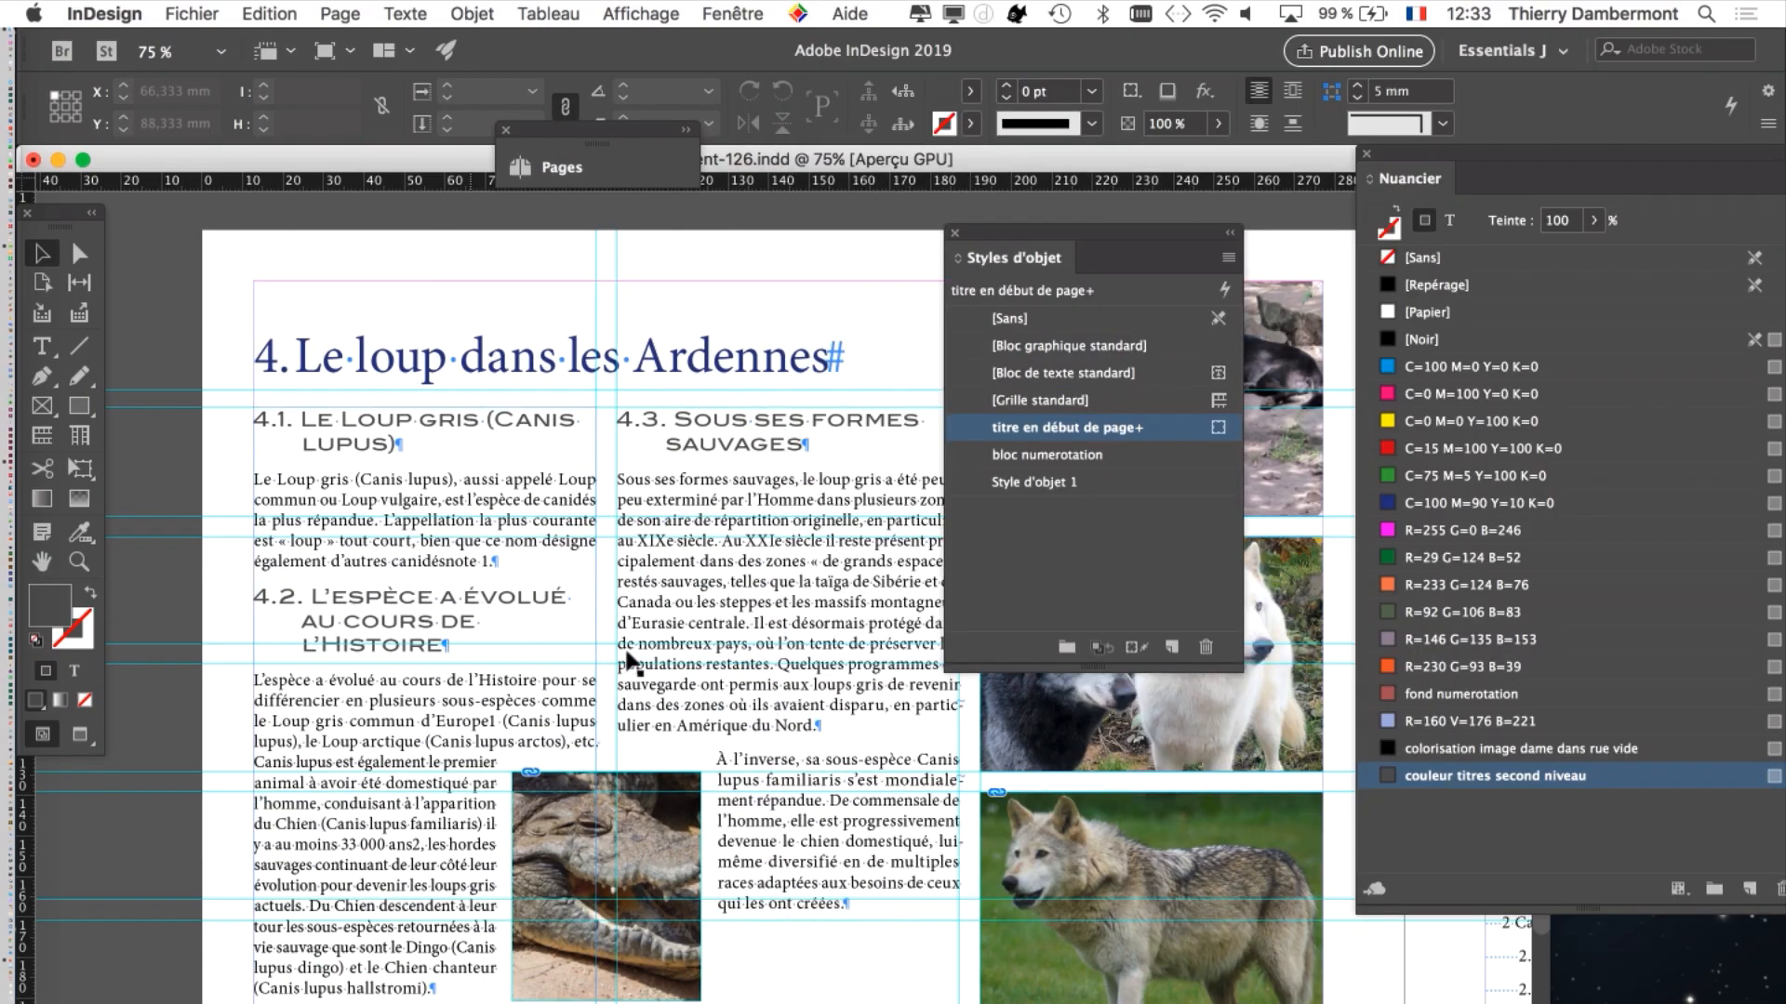
Step: Go to the chapter 6 title at 50 % zoom, return to preview mode and move the Styles d'objet panel clear of the page
{"action": "key", "text": "super+minus"}
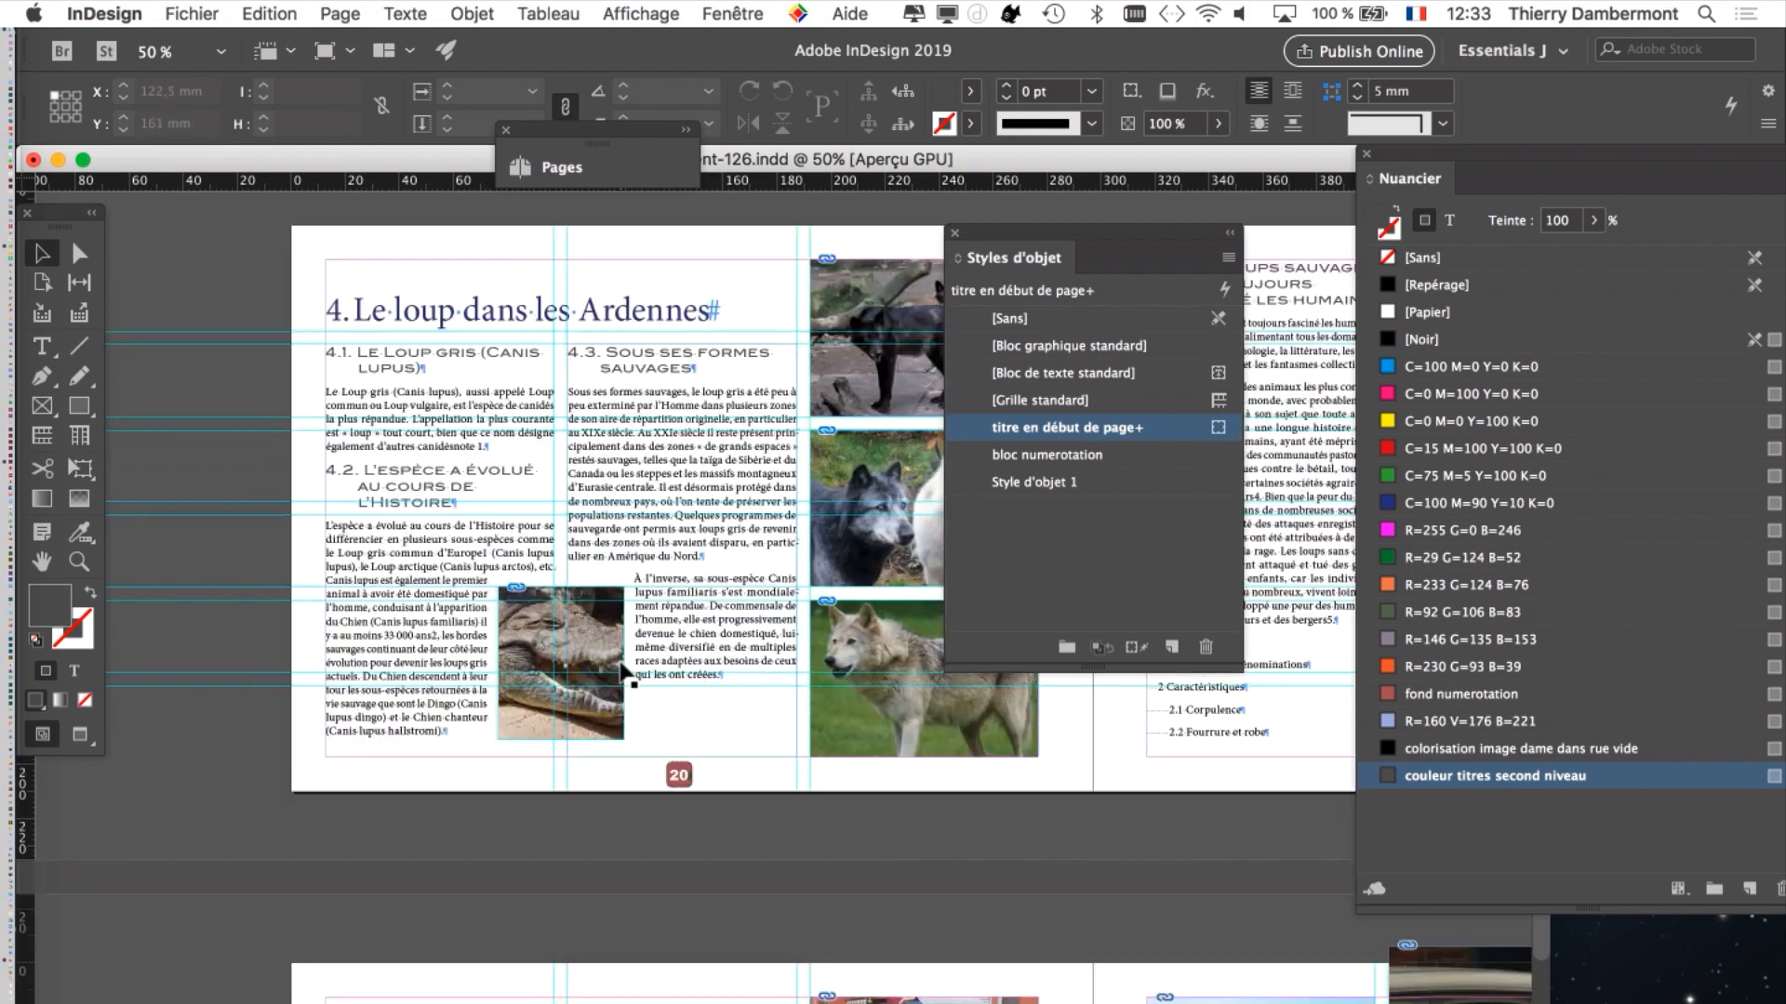
{"action": "scroll", "coordinate": [609, 697], "scroll_direction": "down", "scroll_amount": 5}
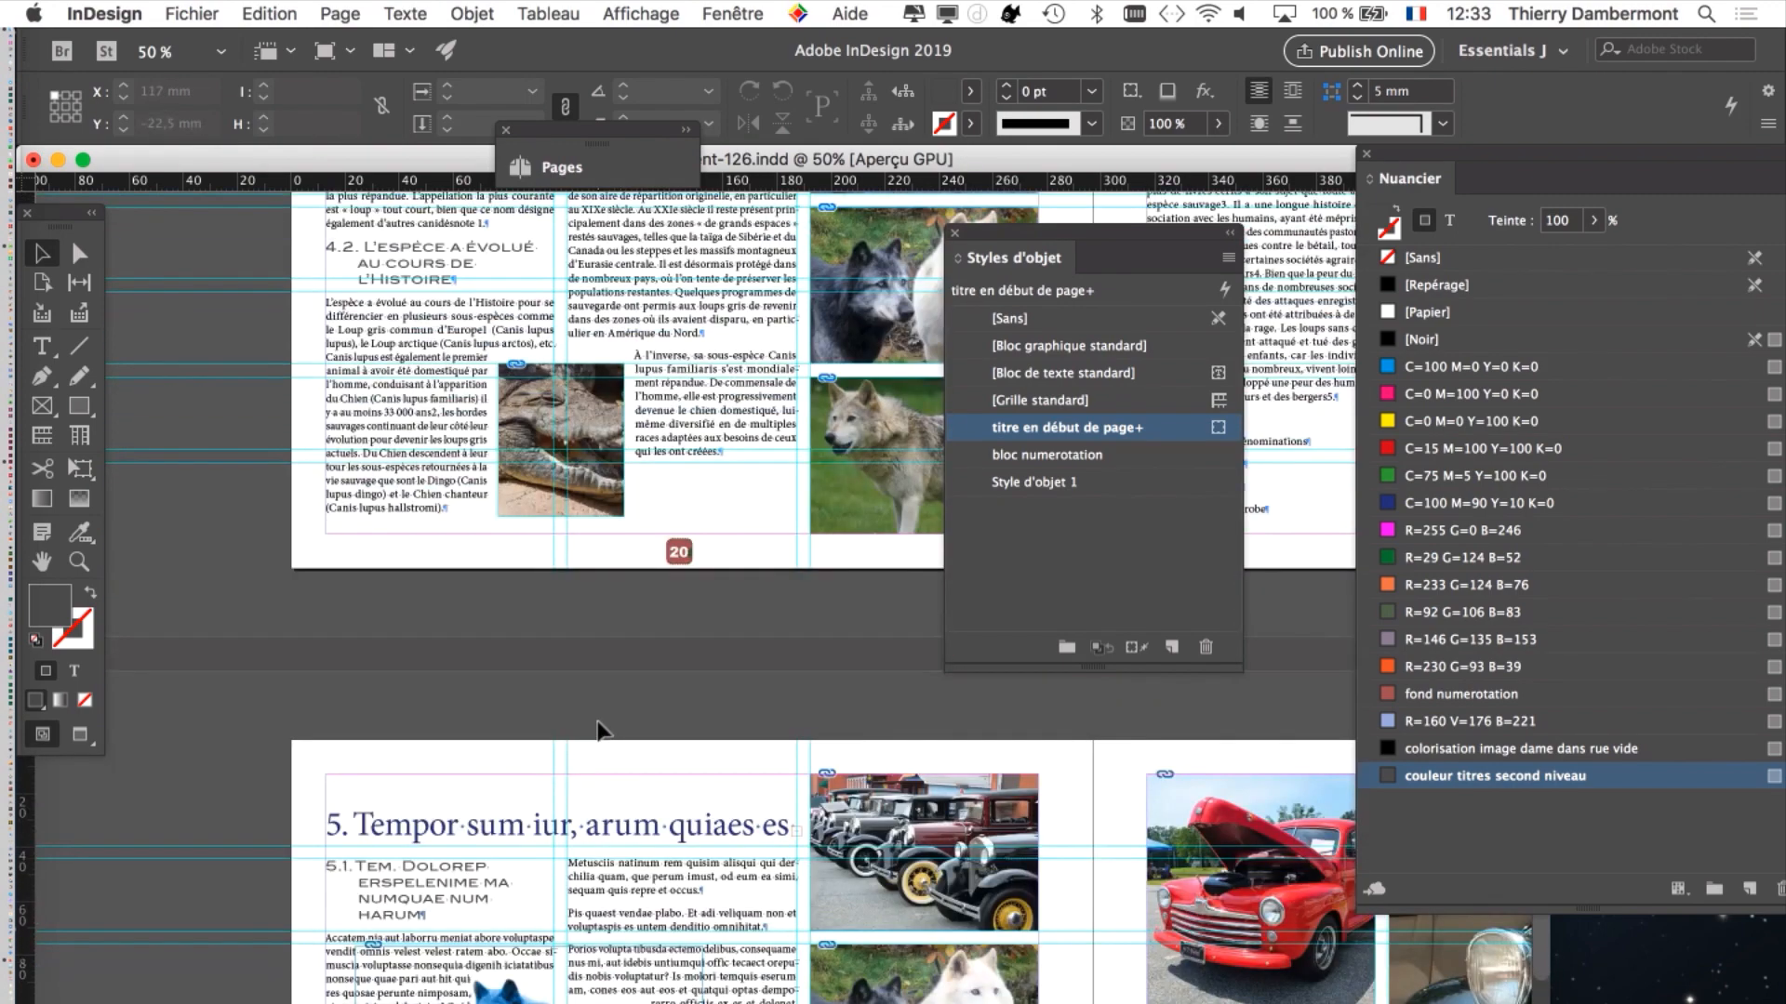
{"action": "scroll", "coordinate": [597, 722], "scroll_direction": "down", "scroll_amount": 20}
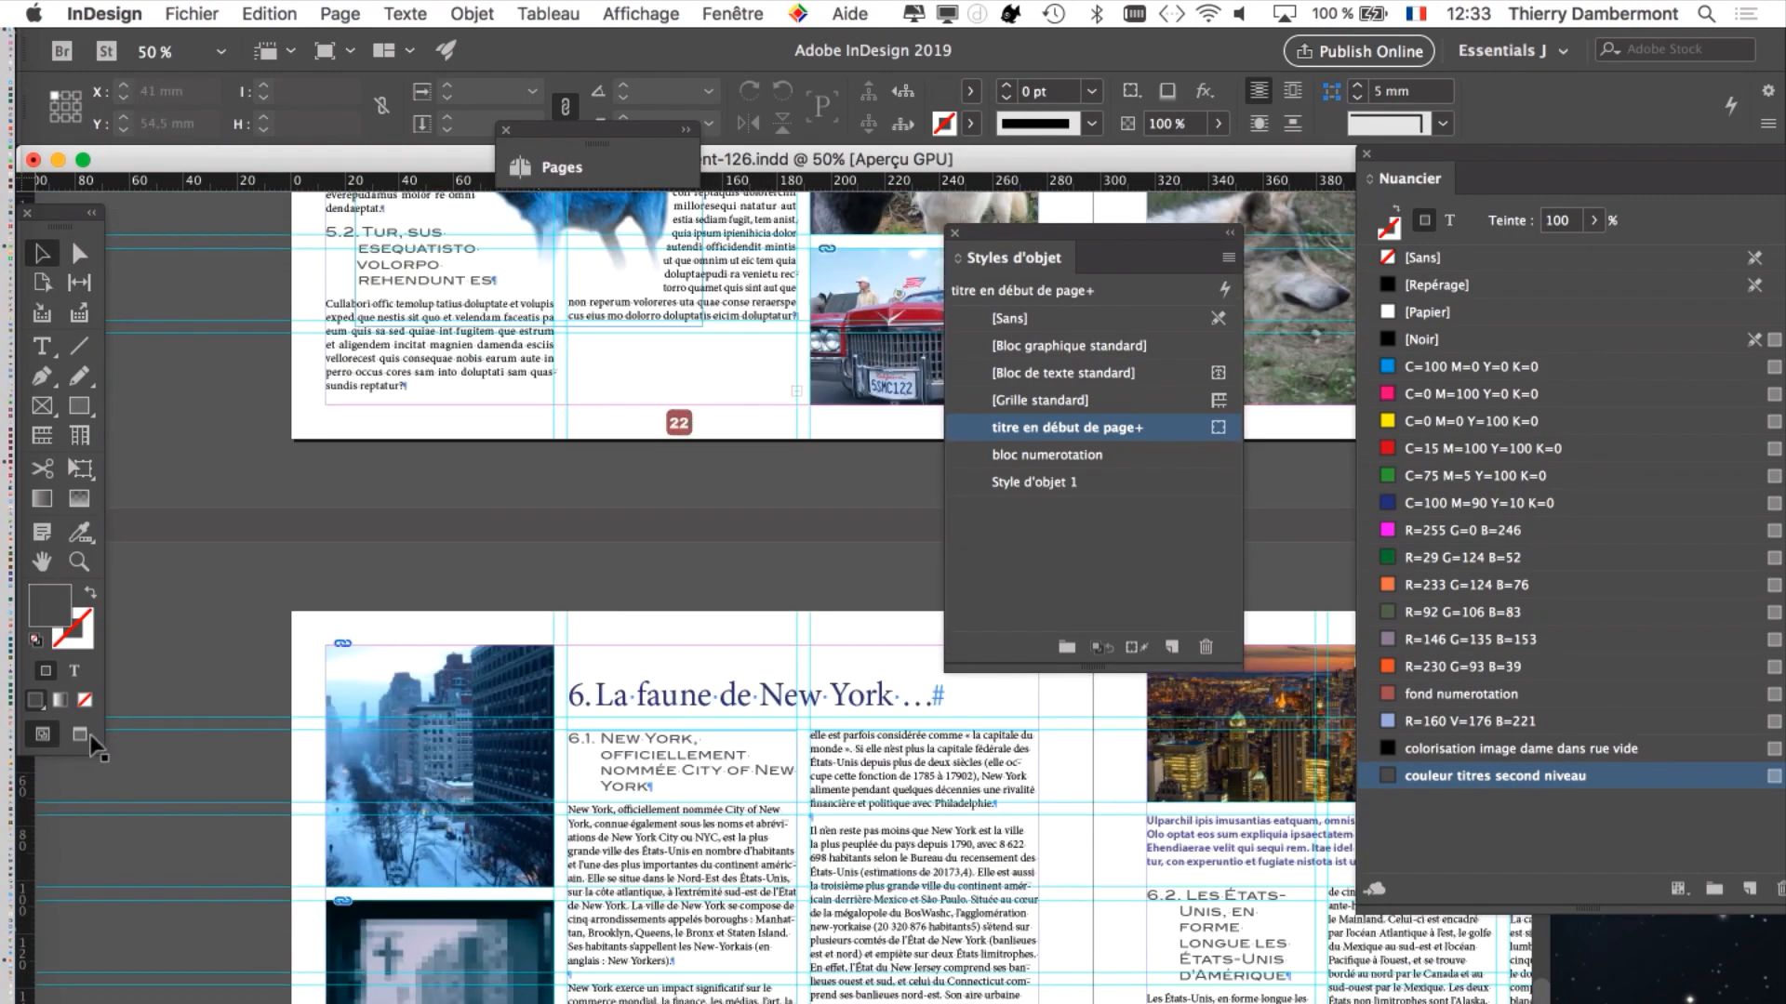
{"action": "left_click", "coordinate": [79, 735]}
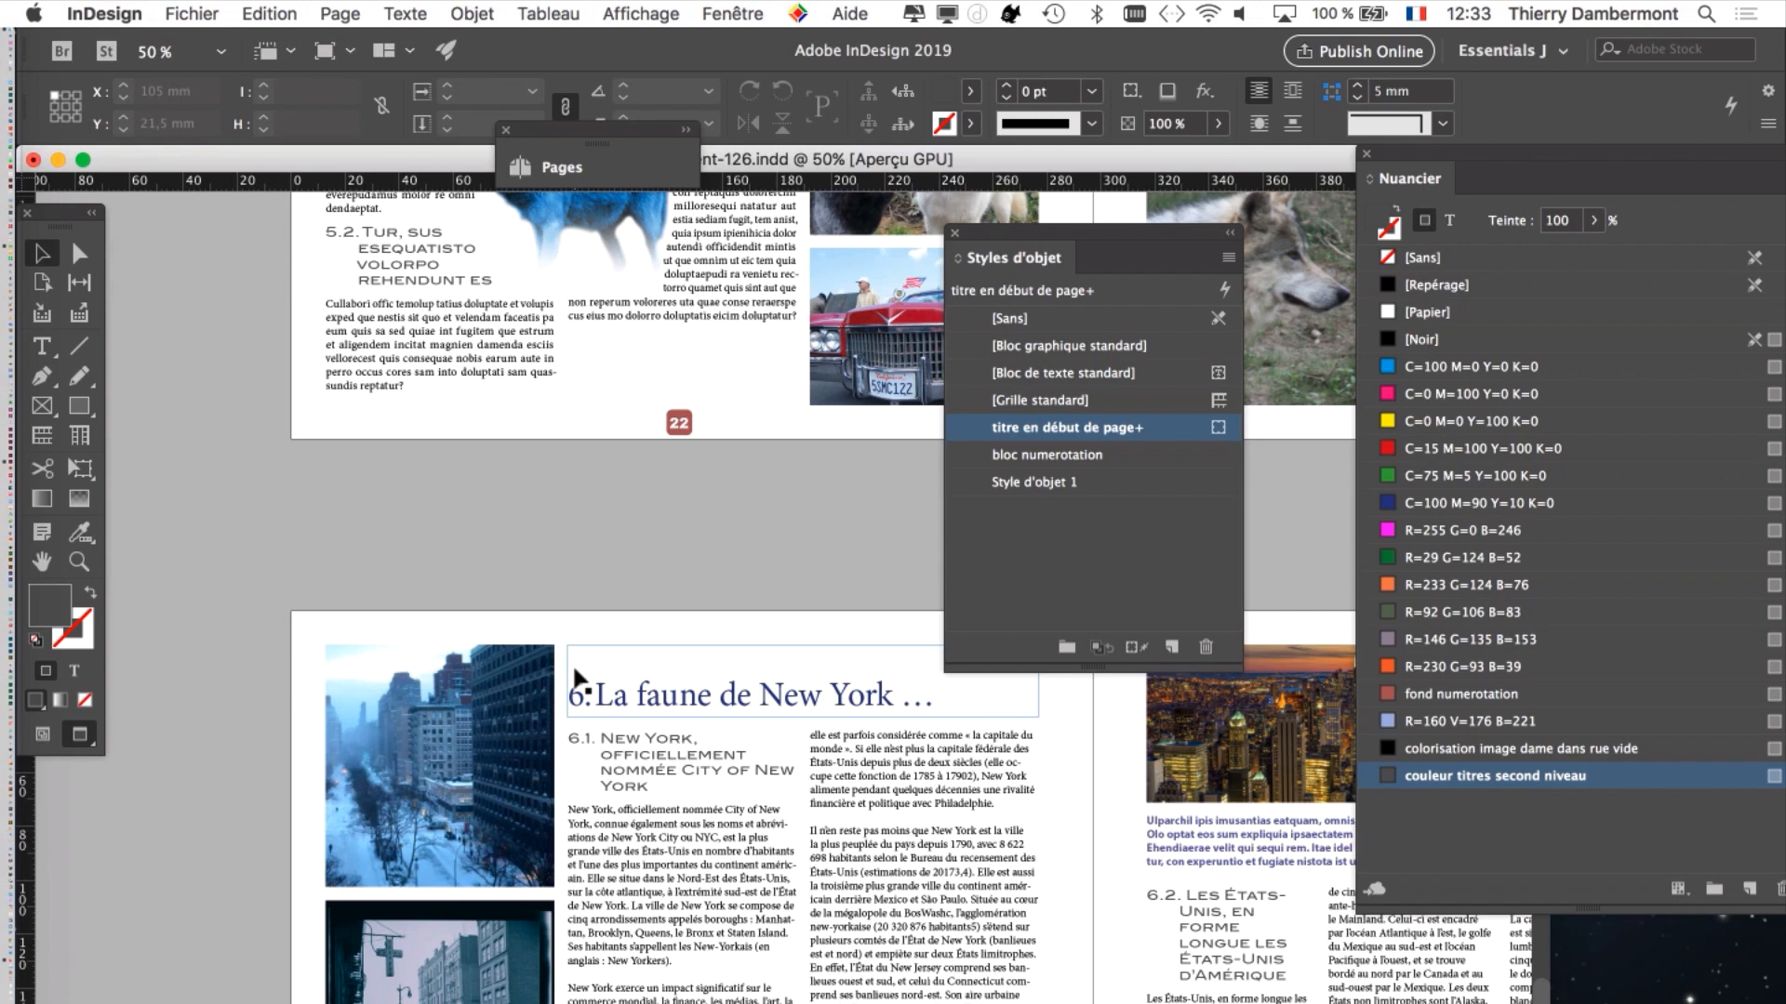
{"action": "left_click_drag", "start_coordinate": [1010, 231], "coordinate": [1306, 532]}
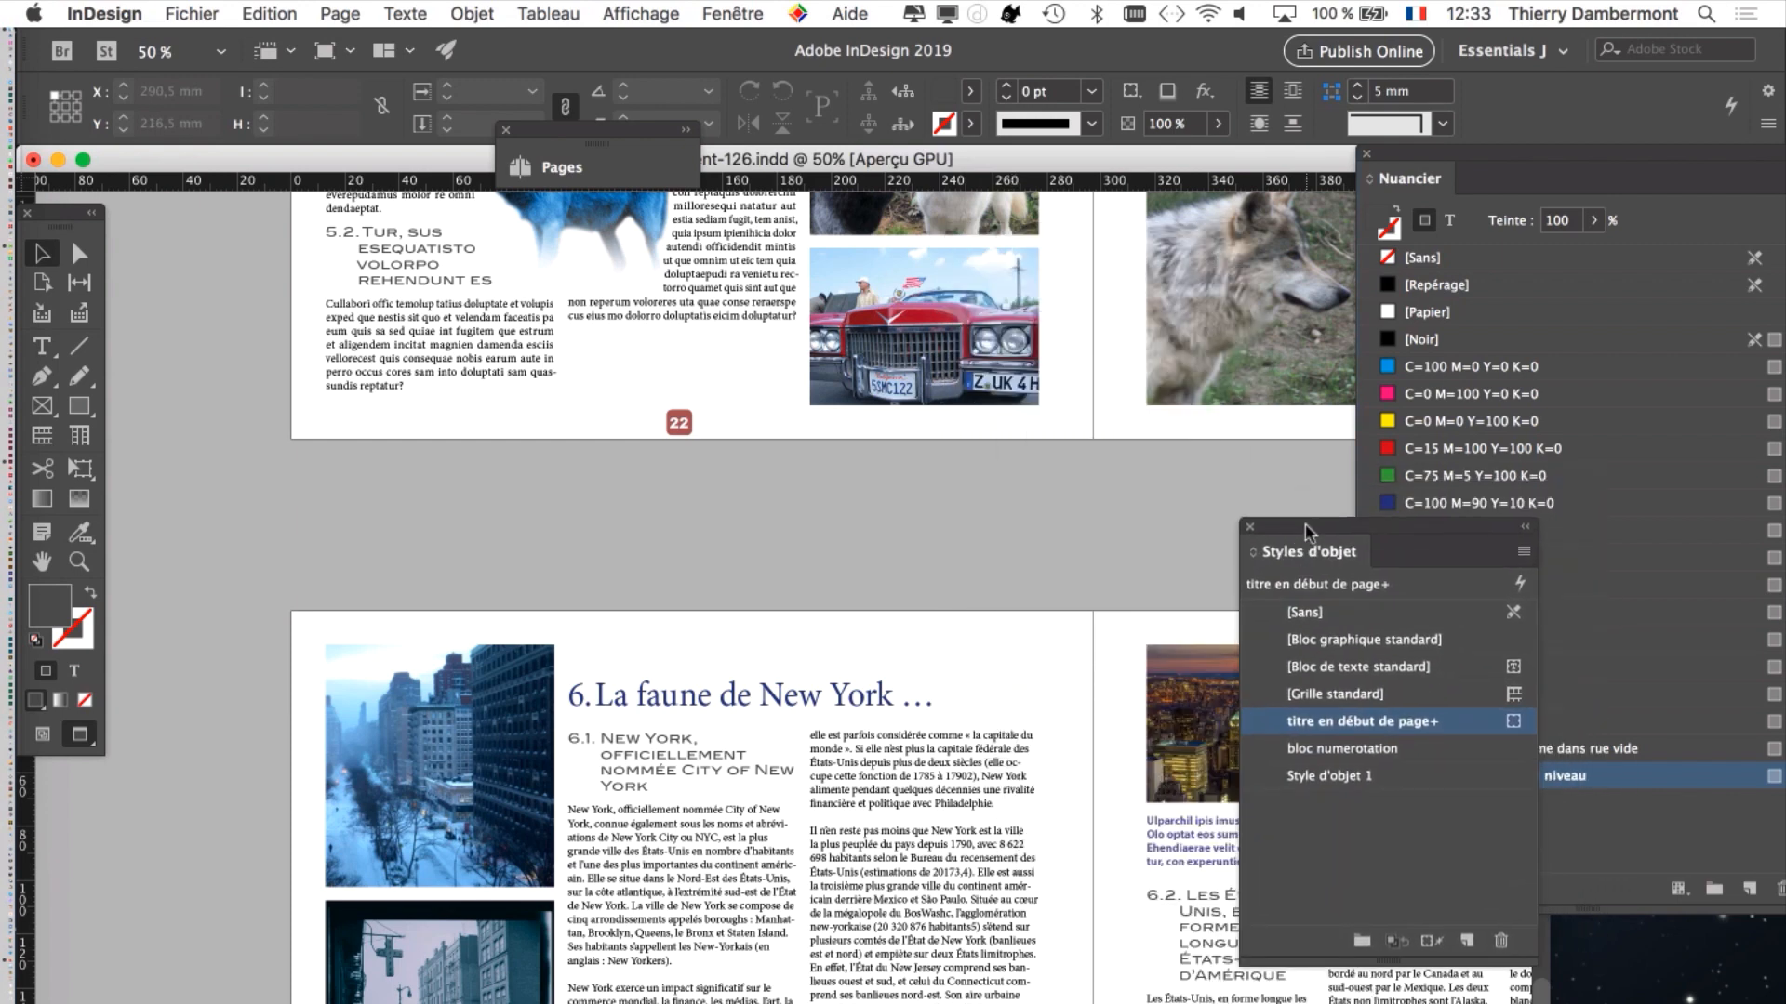